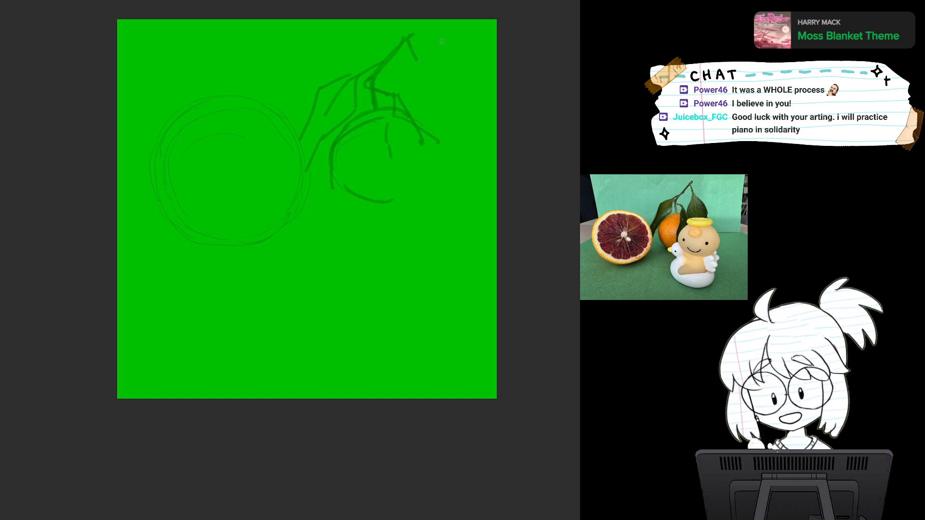
Sketch the outer edge of the leaf beside the stem and rough in the halo's upper and lower edges.
mouse_move(411, 42)
left_mouse_down()
mouse_move(419, 55)
mouse_move(410, 103)
mouse_move(411, 87)
mouse_move(432, 77)
mouse_move(459, 101)
mouse_move(458, 129)
mouse_move(475, 128)
left_mouse_up()
mouse_move(418, 134)
left_mouse_down()
mouse_move(412, 145)
mouse_move(475, 148)
left_mouse_up()
scroll(511, 137, "right", 1)
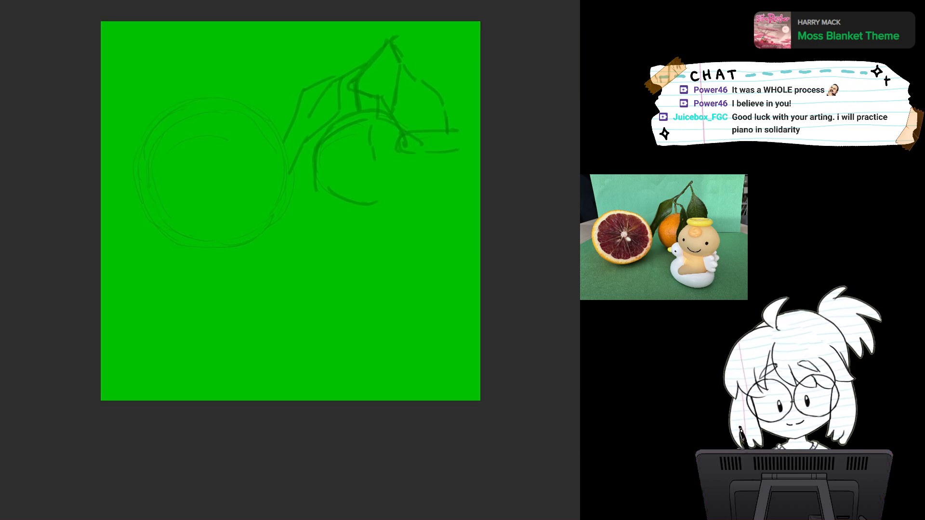
Lasso the orange slice, small orange, leaves and halo together and start transforming the selection.
scroll(511, 137, "up", 1)
scroll(512, 138, "right", 1)
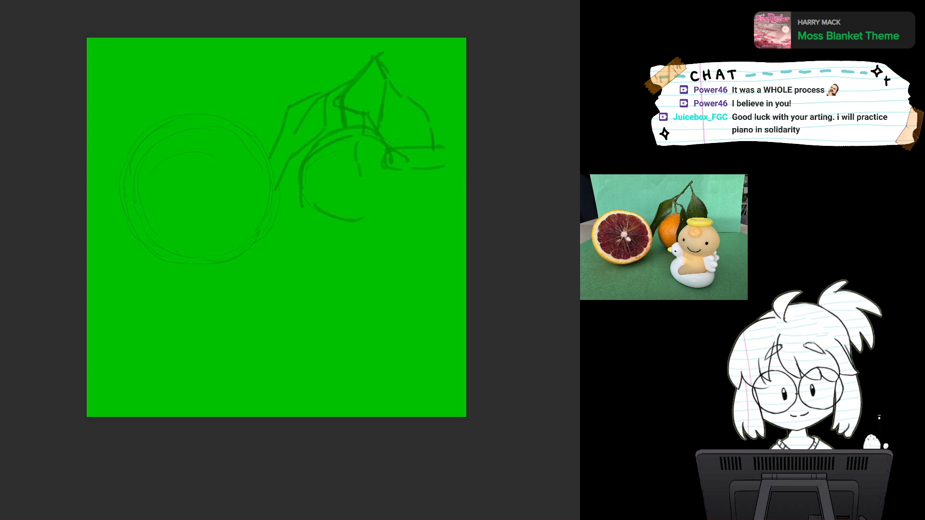
left_click_drag(321, 23, 112, 181)
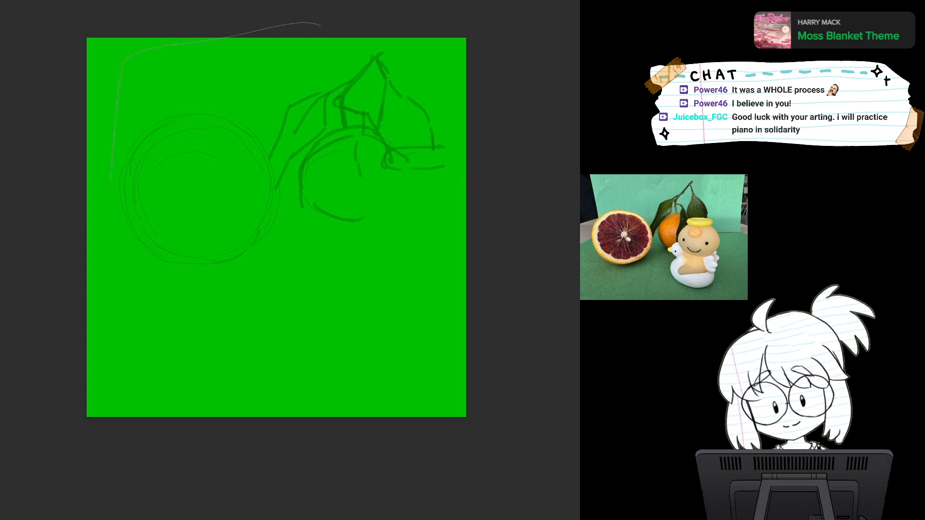
mouse_move(461, 263)
left_mouse_down()
mouse_move(392, 24)
mouse_move(333, 23)
left_mouse_up()
left_click(358, 348)
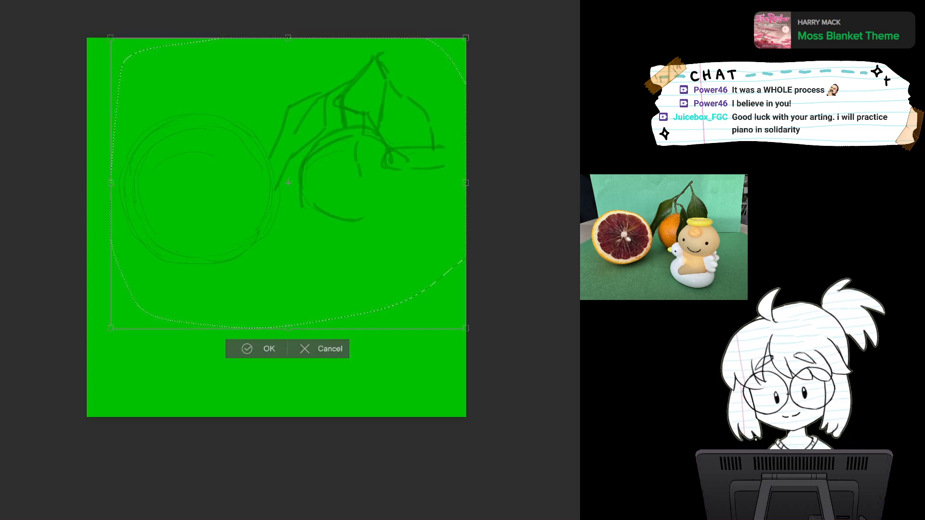
mouse_move(466, 37)
left_mouse_down()
mouse_move(443, 48)
mouse_move(455, 77)
mouse_move(421, 69)
mouse_move(447, 71)
mouse_move(466, 49)
mouse_move(443, 67)
left_mouse_up()
left_click_drag(294, 202, 265, 185)
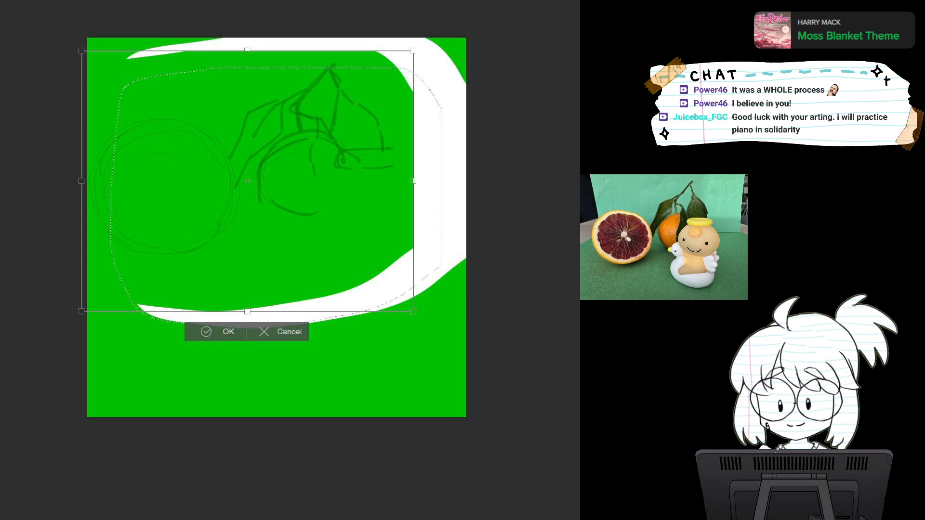
key("Escape")
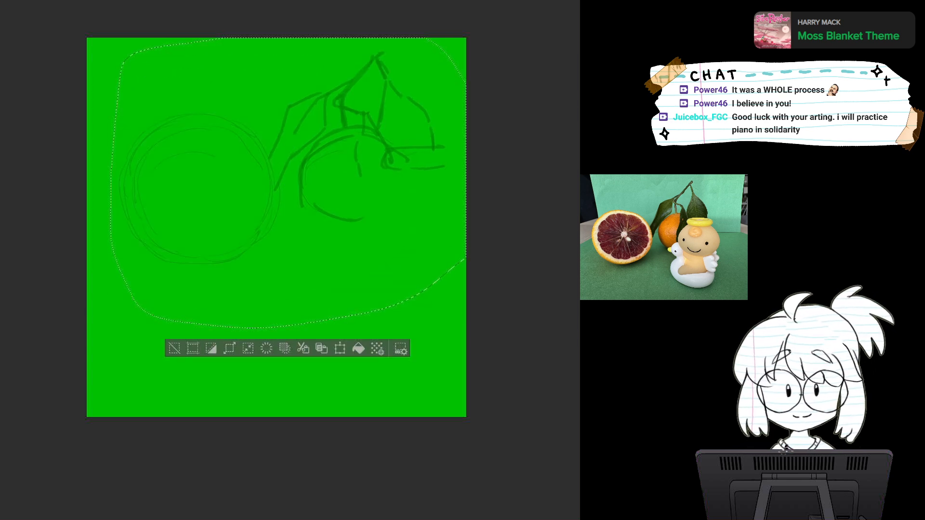
Shift the selected sketch toward the canvas's left edge, deselect it, and fill the exposed white gap with green.
key("ctrl+t")
mouse_move(288, 182)
left_mouse_down()
mouse_move(234, 180)
mouse_move(249, 180)
left_mouse_up()
left_click(207, 345)
left_click(136, 345)
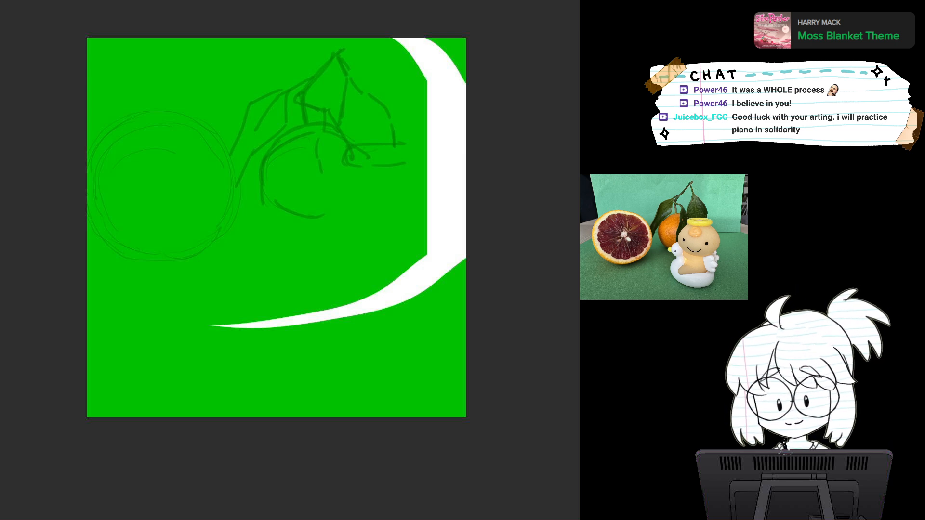
left_click(445, 221)
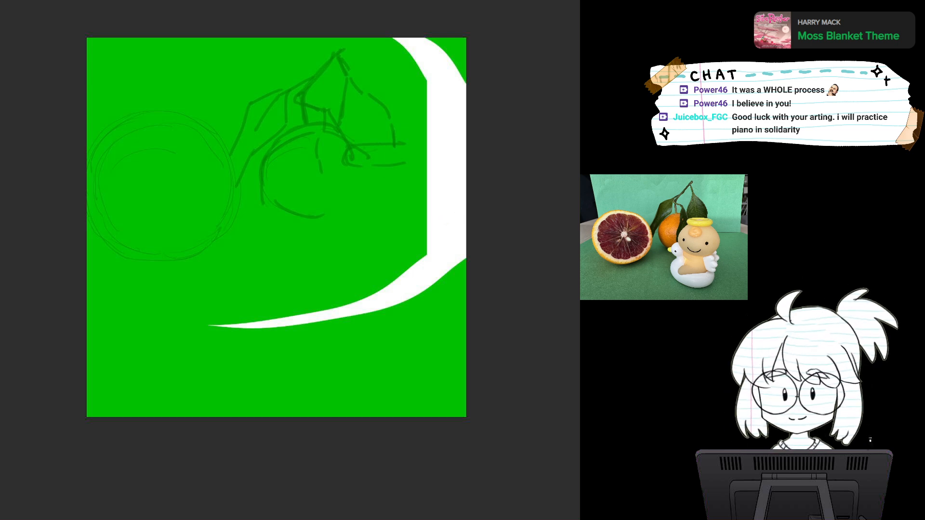
key("ctrl+z")
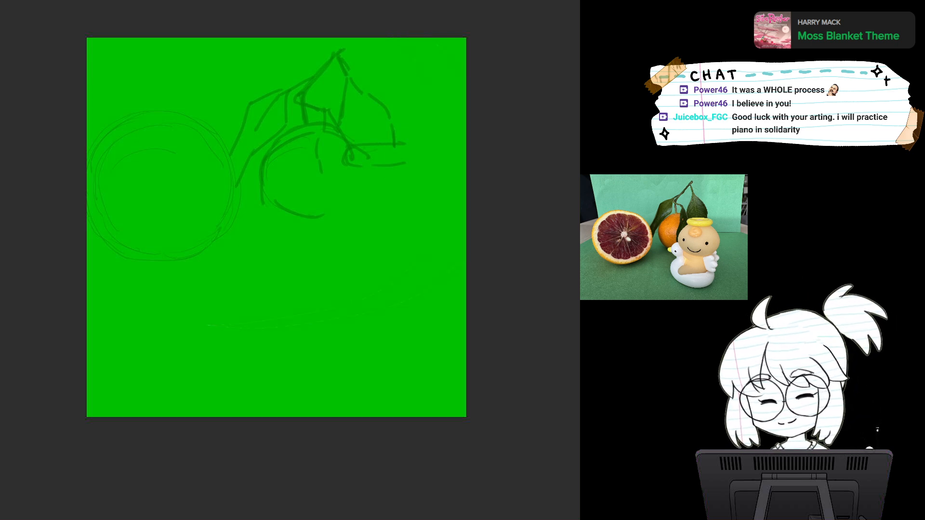
Hide the green sketch, paint a small green spot with a dark outline near the canvas's upper-left corner, and restore the sketch.
key("alt+BackSpace")
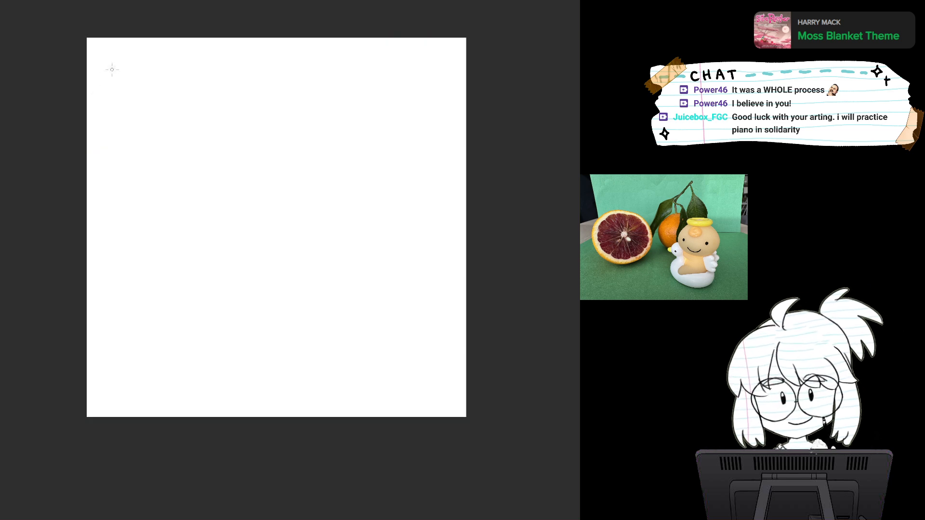
mouse_move(103, 79)
left_mouse_down()
mouse_move(114, 94)
mouse_move(129, 88)
left_mouse_up()
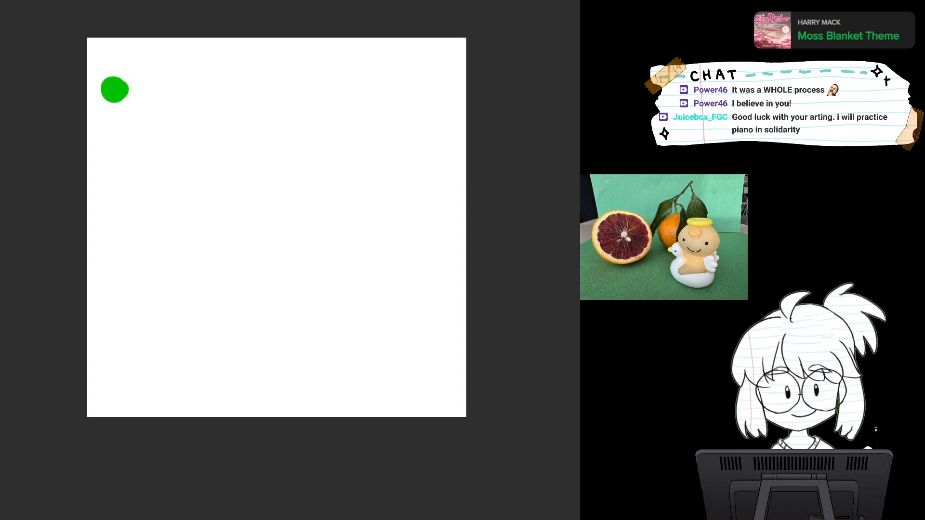
mouse_move(116, 75)
left_mouse_down()
mouse_move(107, 76)
mouse_move(126, 101)
mouse_move(124, 78)
mouse_move(100, 89)
mouse_move(111, 77)
left_mouse_up()
key("ctrl+z")
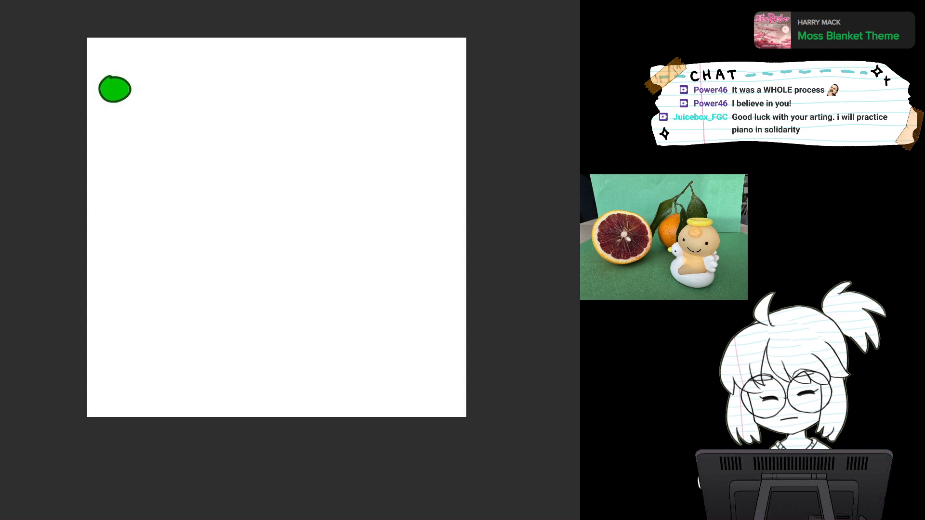
key("alt+Delete")
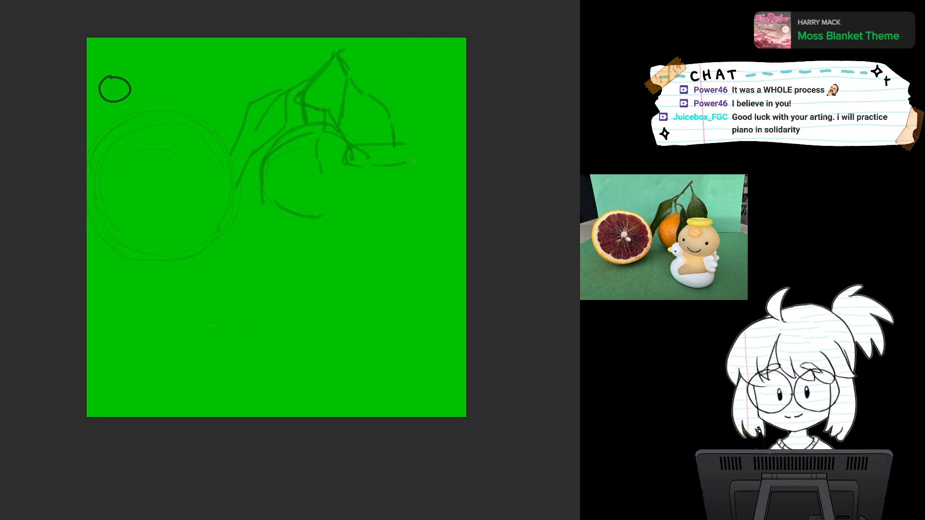
Complete the halo's ring and sketch the figurine's large round head below it, overlapping the small orange.
mouse_move(407, 141)
left_mouse_down()
mouse_move(441, 143)
mouse_move(431, 148)
left_mouse_up()
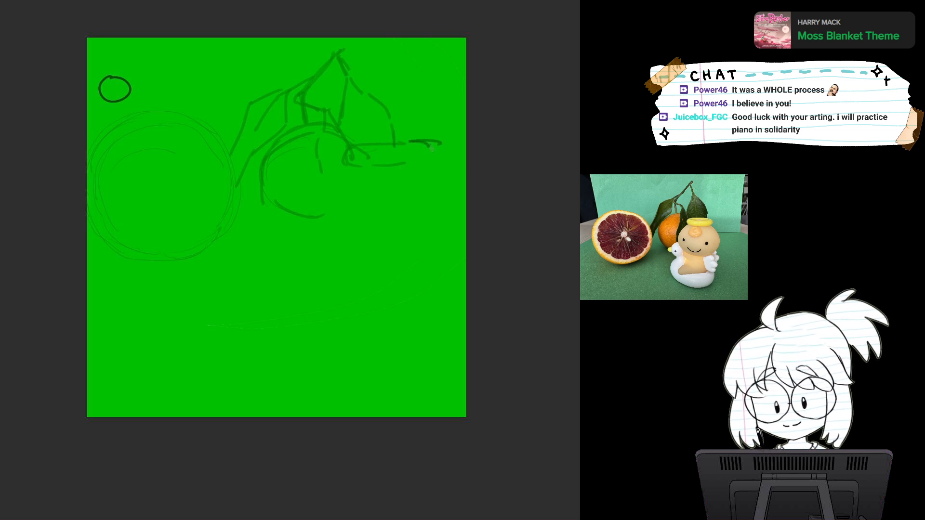
mouse_move(353, 140)
left_mouse_down()
mouse_move(432, 139)
mouse_move(436, 159)
mouse_move(412, 164)
mouse_move(381, 153)
left_mouse_up()
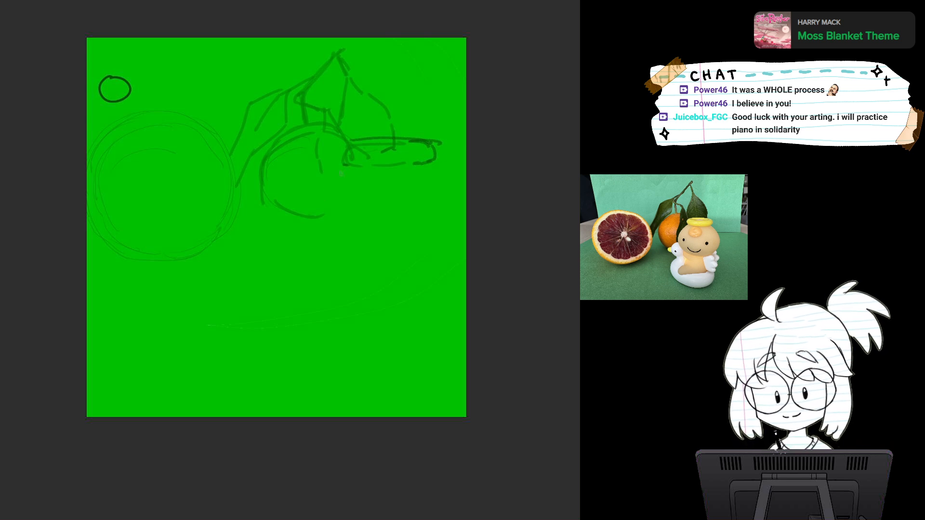
mouse_move(346, 169)
left_mouse_down()
mouse_move(306, 234)
mouse_move(332, 251)
left_mouse_up()
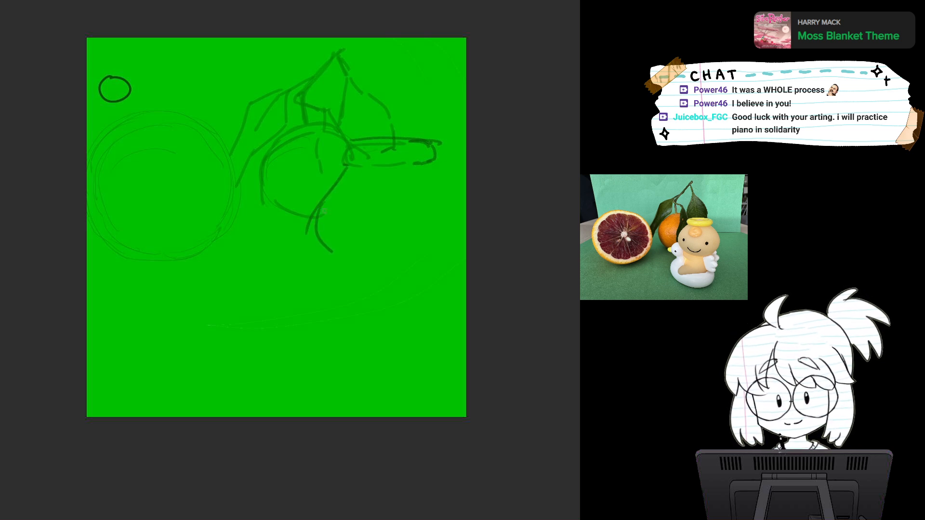
left_click_drag(350, 168, 326, 202)
mouse_move(434, 165)
left_mouse_down()
mouse_move(462, 217)
mouse_move(432, 266)
left_mouse_up()
mouse_move(348, 165)
left_mouse_down()
mouse_move(319, 219)
mouse_move(330, 253)
mouse_move(394, 274)
mouse_move(435, 267)
left_mouse_up()
Sketch the figurine's seated body below the head, with its back and the outstretched leg.
mouse_move(332, 261)
left_mouse_down()
mouse_move(333, 282)
mouse_move(345, 292)
mouse_move(343, 326)
mouse_move(315, 352)
mouse_move(322, 366)
mouse_move(410, 348)
left_mouse_up()
key("ctrl+z")
mouse_move(328, 367)
left_mouse_down()
mouse_move(443, 340)
mouse_move(399, 352)
left_mouse_up()
left_click_drag(429, 272, 446, 325)
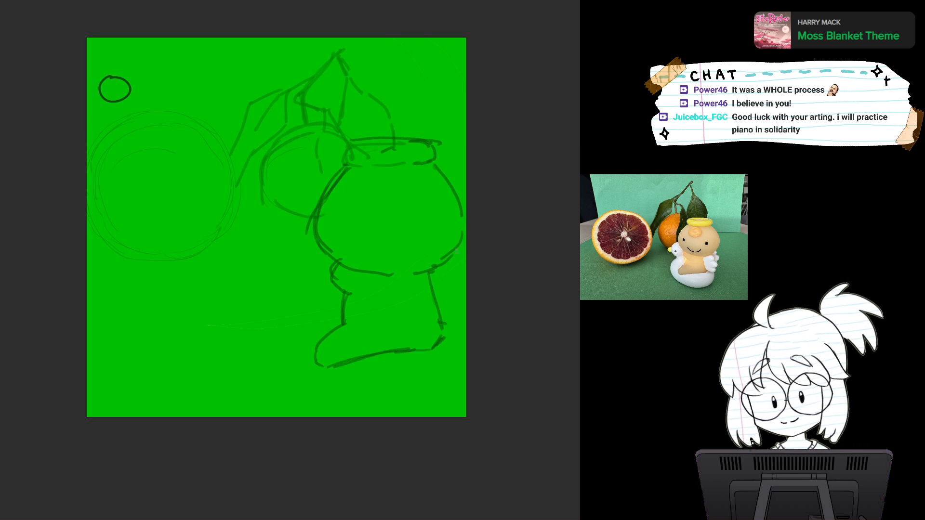
Begin the wing at the canvas's right edge, move the whole sketch slightly left, and fill the exposed strip with green.
mouse_move(456, 247)
left_mouse_down()
mouse_move(466, 253)
mouse_move(467, 283)
left_mouse_up()
left_click_drag(400, 231, 386, 231)
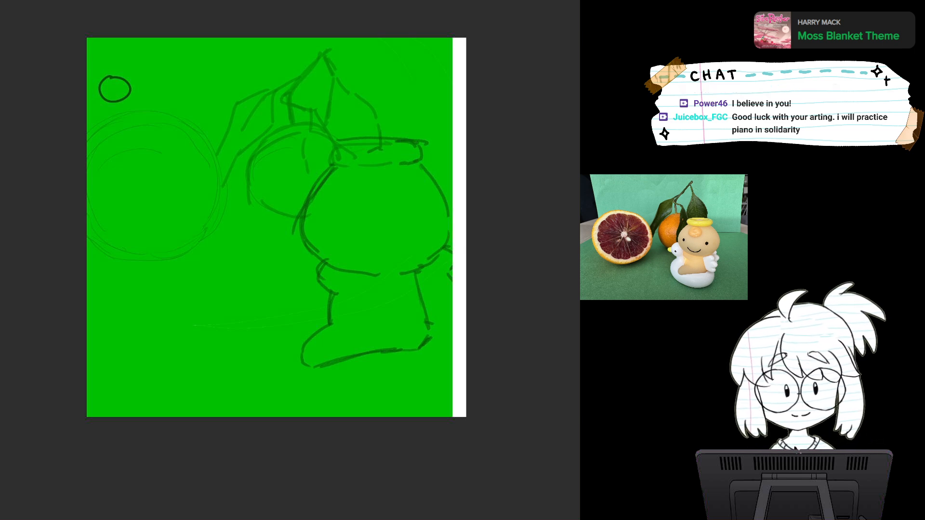
key("alt+Delete")
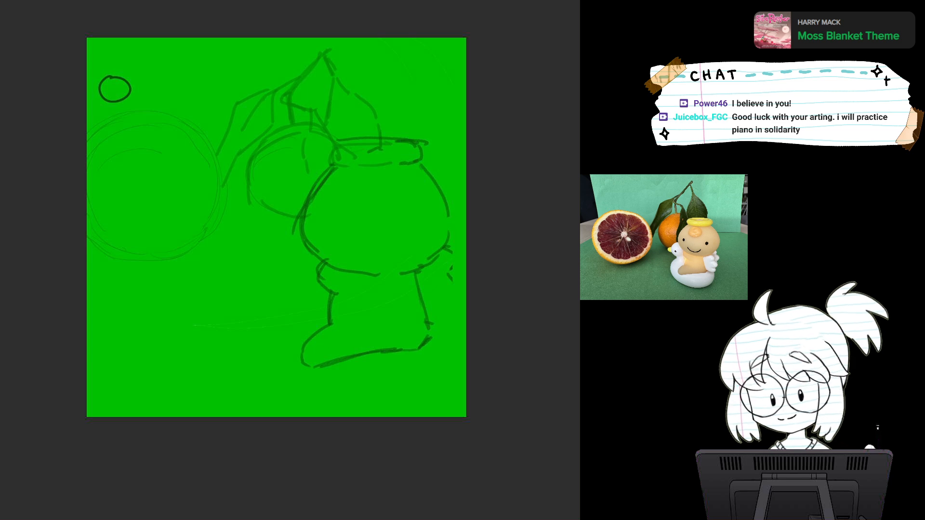
Sketch the figurine's two scalloped wings along its back and erase the doubled and overlapping lines around them.
left_click(309, 202, "alt")
left_click(327, 178, "alt")
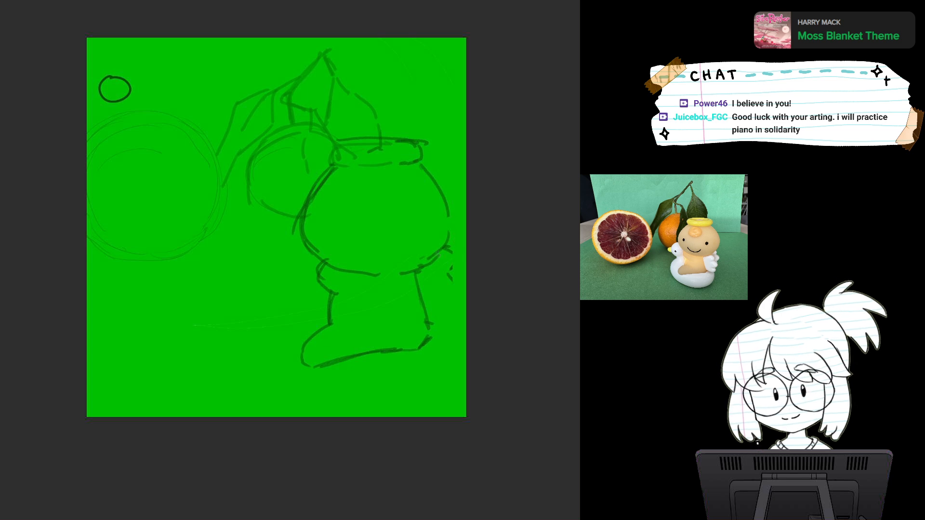
mouse_move(427, 264)
left_mouse_down()
mouse_move(442, 260)
mouse_move(411, 295)
mouse_move(433, 333)
left_mouse_up()
mouse_move(440, 281)
left_mouse_down()
mouse_move(461, 291)
mouse_move(453, 313)
mouse_move(439, 316)
mouse_move(450, 337)
mouse_move(424, 339)
left_mouse_up()
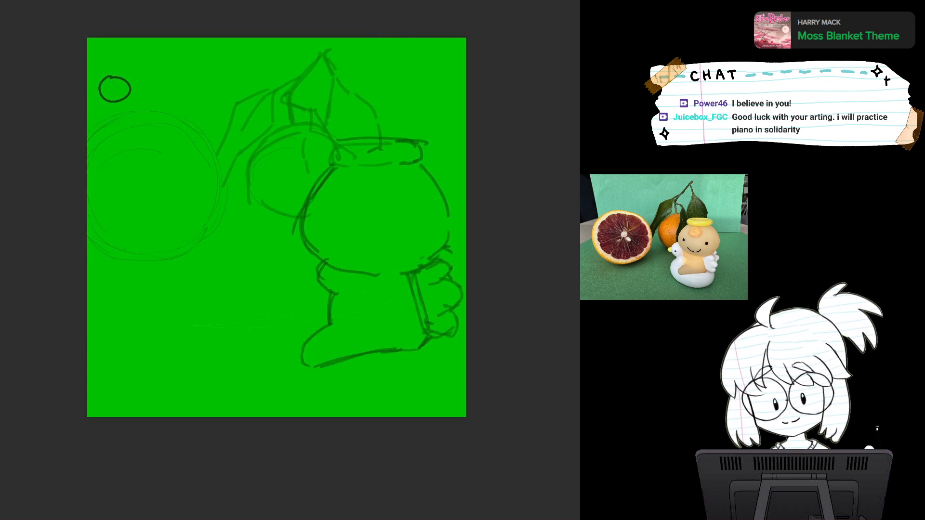
left_click_drag(418, 284, 432, 324)
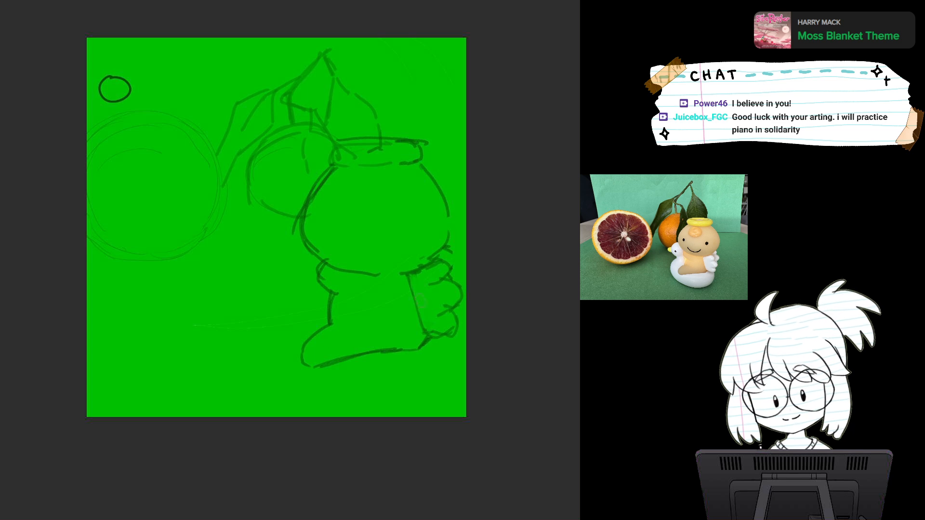
left_click_drag(453, 276, 449, 279)
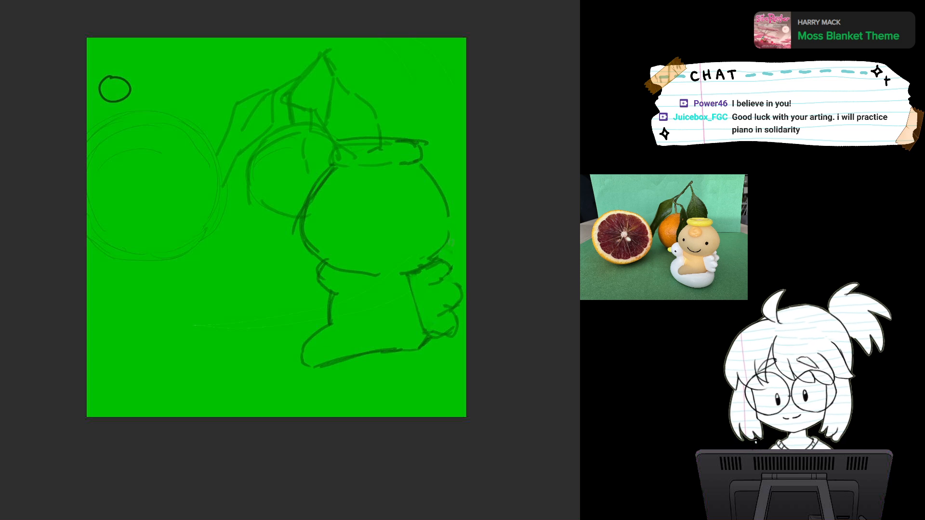
mouse_move(446, 241)
left_mouse_down()
mouse_move(466, 264)
mouse_move(466, 297)
mouse_move(459, 288)
left_mouse_up()
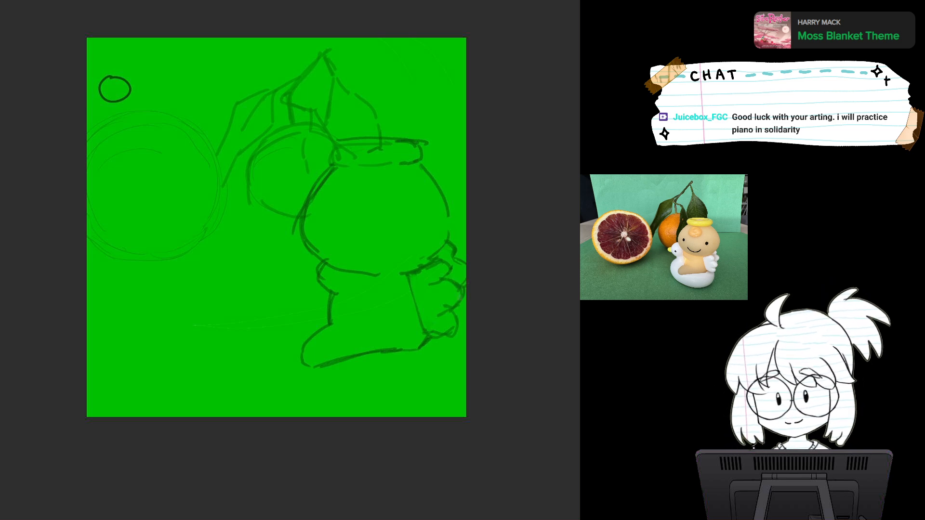
Sketch the swan's rounded body around the figurine, from below the wings along the canvas's bottom to the chest.
mouse_move(452, 337)
left_mouse_down()
mouse_move(459, 373)
mouse_move(450, 392)
left_mouse_up()
mouse_move(446, 333)
left_mouse_down()
mouse_move(459, 388)
mouse_move(416, 413)
left_mouse_up()
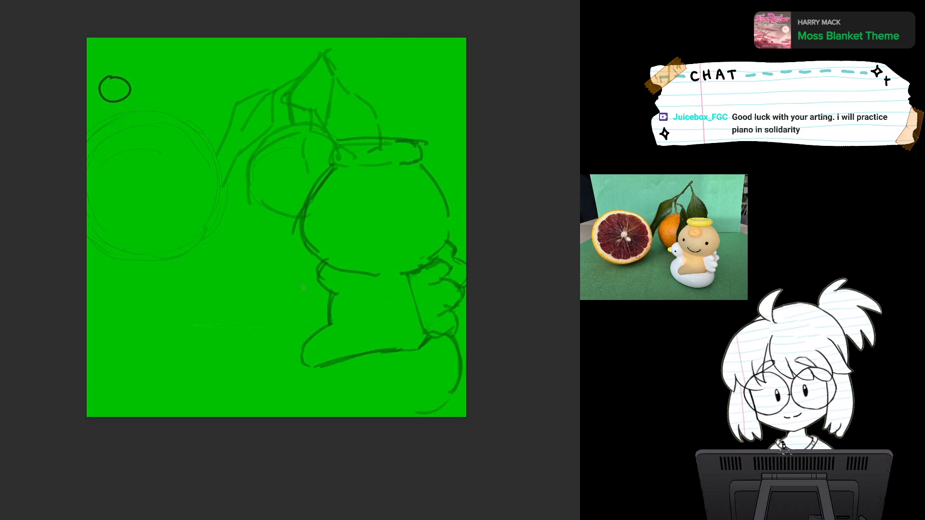
mouse_move(296, 292)
left_mouse_down()
mouse_move(308, 287)
mouse_move(261, 335)
left_mouse_up()
mouse_move(283, 307)
left_mouse_down()
mouse_move(264, 343)
mouse_move(251, 340)
mouse_move(255, 377)
mouse_move(282, 398)
left_mouse_up()
mouse_move(256, 364)
left_mouse_down()
mouse_move(332, 416)
mouse_move(361, 416)
left_mouse_up()
left_click_drag(274, 387, 337, 416)
left_click_drag(448, 410, 413, 414)
mouse_move(457, 372)
left_mouse_down()
mouse_move(428, 411)
mouse_move(379, 415)
left_mouse_up()
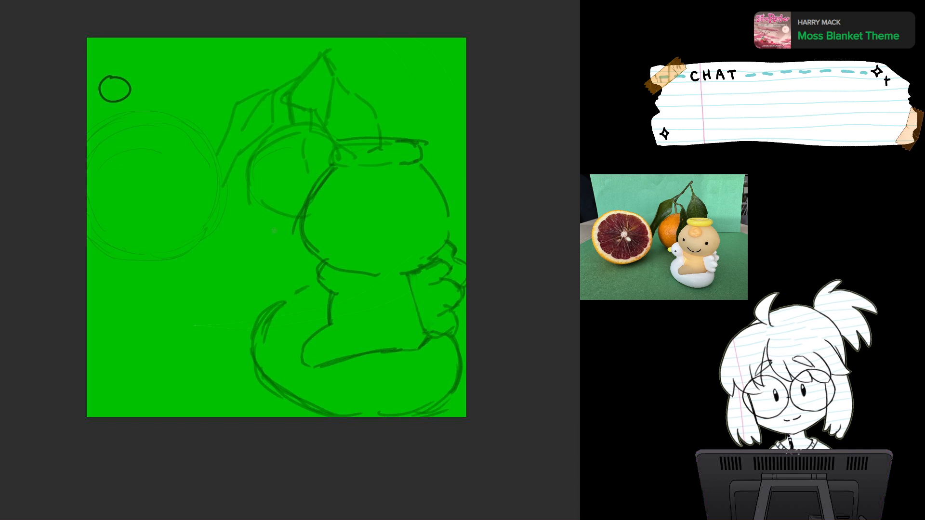
Sketch the swan's round head, neck and pointed beak beside the figurine's head, and round out the halo's upper edge.
mouse_move(299, 213)
left_mouse_down()
mouse_move(271, 230)
mouse_move(260, 250)
mouse_move(270, 262)
left_mouse_up()
left_click_drag(275, 226, 276, 279)
left_click_drag(260, 233, 289, 278)
mouse_move(291, 279)
left_mouse_down()
mouse_move(306, 270)
mouse_move(288, 298)
left_mouse_up()
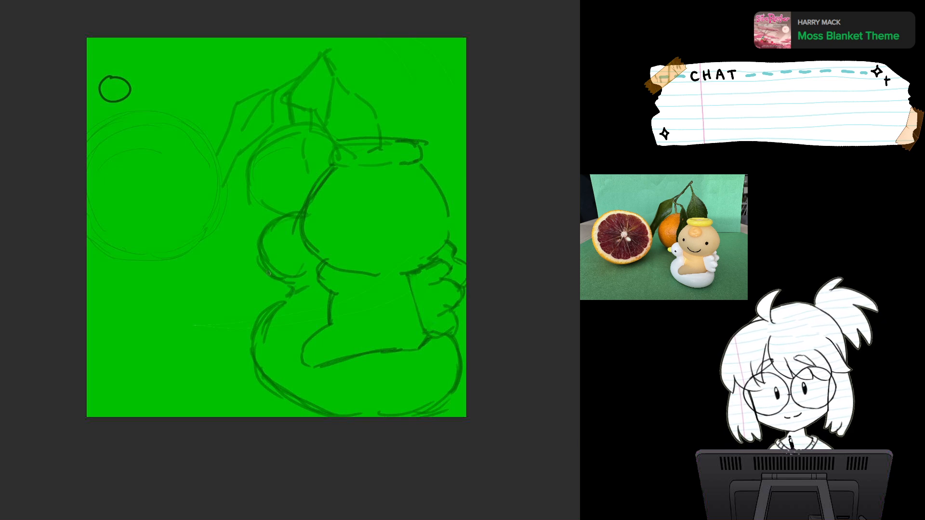
left_click_drag(275, 221, 297, 211)
mouse_move(263, 240)
left_mouse_down()
mouse_move(268, 266)
mouse_move(245, 251)
mouse_move(241, 261)
left_mouse_up()
mouse_move(246, 260)
left_mouse_down()
mouse_move(261, 265)
mouse_move(261, 242)
mouse_move(263, 265)
left_mouse_up()
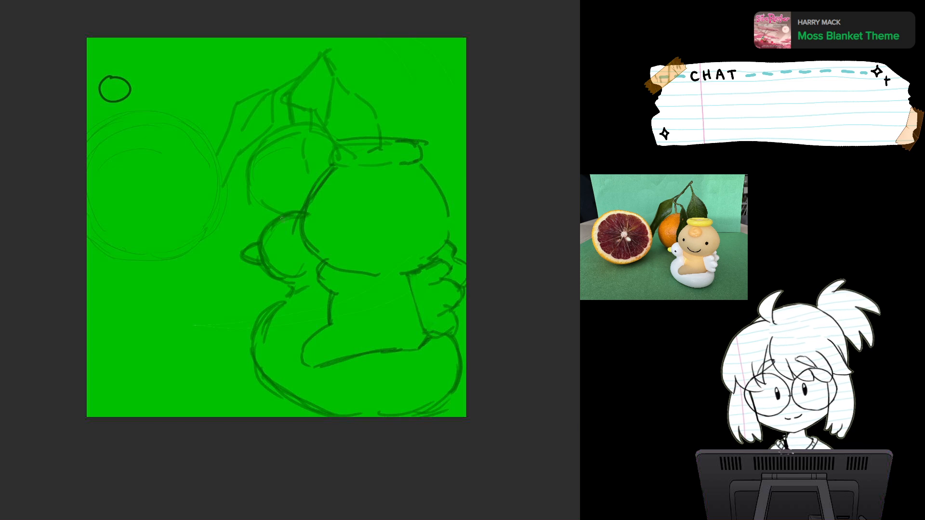
mouse_move(340, 142)
left_mouse_down()
mouse_move(410, 134)
mouse_move(333, 159)
left_mouse_up()
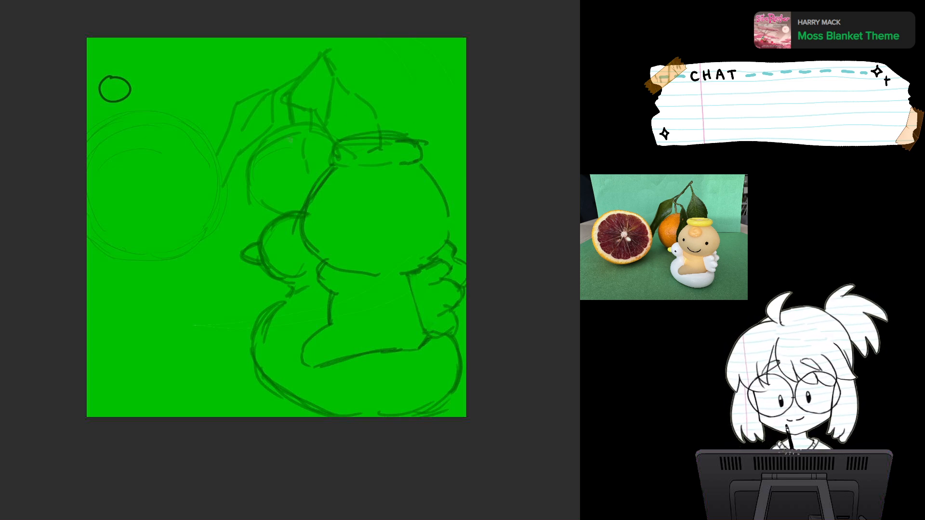
Redraw the small orange as a larger circle reaching toward the orange slice and behind the swan's head.
mouse_move(260, 139)
left_mouse_down()
mouse_move(227, 184)
mouse_move(302, 133)
mouse_move(228, 218)
mouse_move(250, 245)
left_mouse_up()
left_click_drag(231, 162, 224, 175)
left_click_drag(276, 136, 249, 150)
mouse_move(234, 159)
left_mouse_down()
mouse_move(216, 196)
mouse_move(242, 223)
left_mouse_up()
mouse_move(266, 137)
left_mouse_down()
mouse_move(309, 126)
mouse_move(302, 201)
left_mouse_up()
left_click_drag(312, 113, 305, 143)
Erase the old, smaller orange outline and the stray lines inside the redrawn orange and the swan's head.
left_click(276, 181, "alt")
left_click_drag(254, 154, 249, 182)
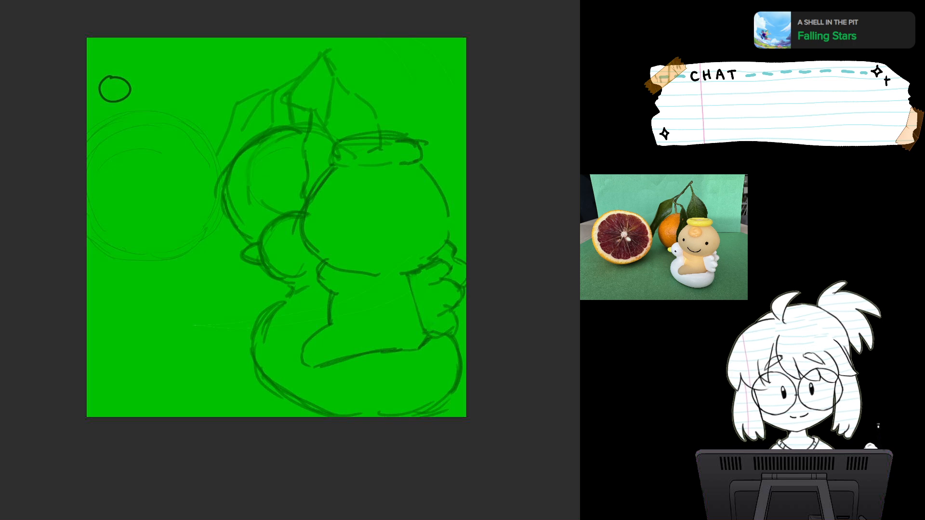
left_click_drag(263, 150, 249, 167)
left_click_drag(291, 136, 279, 141)
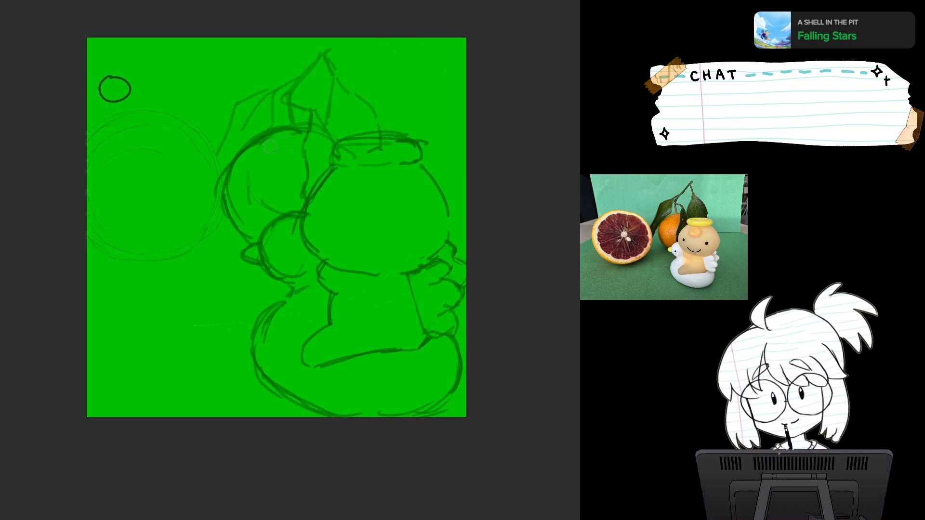
mouse_move(250, 177)
left_mouse_down()
mouse_move(249, 204)
mouse_move(270, 202)
mouse_move(293, 234)
mouse_move(272, 266)
mouse_move(283, 268)
left_mouse_up()
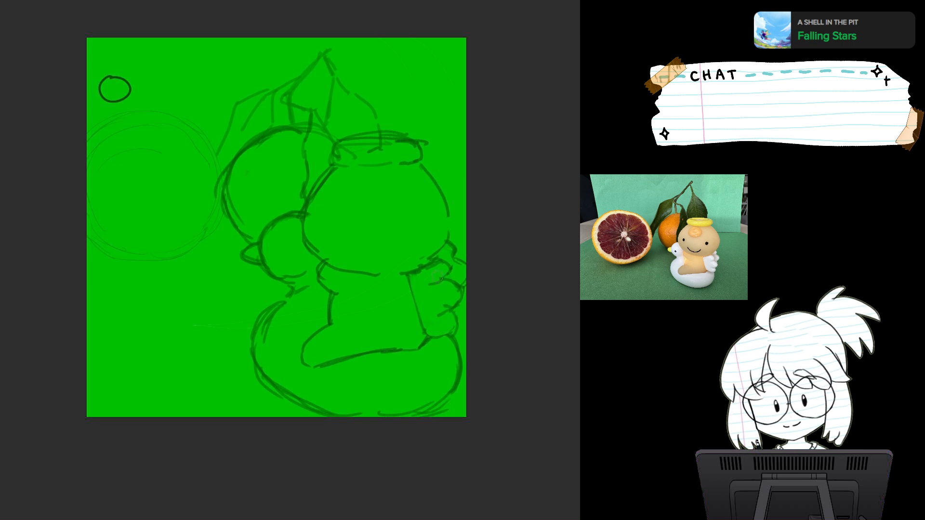
Clean up the overlap between the orange and the leaf, and redraw the leaf line above the orange.
left_click_drag(320, 123, 309, 135)
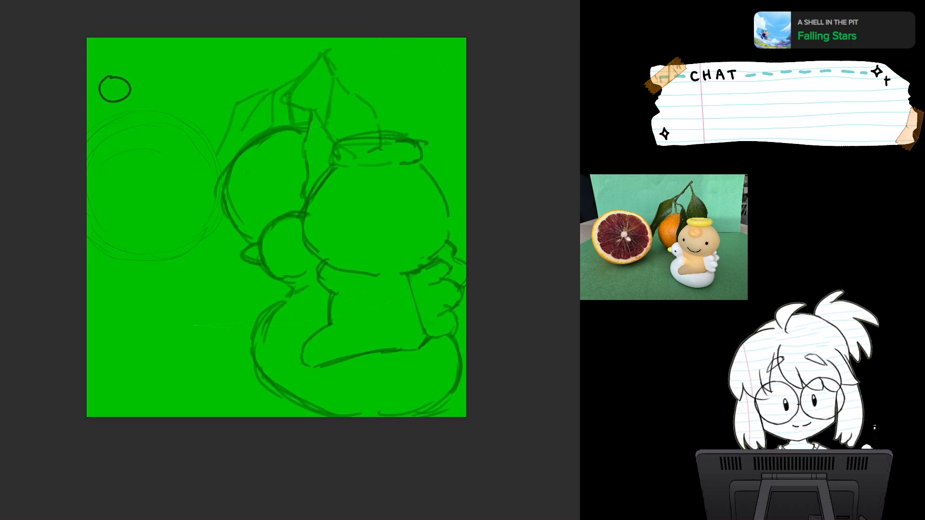
left_click(254, 142, "alt")
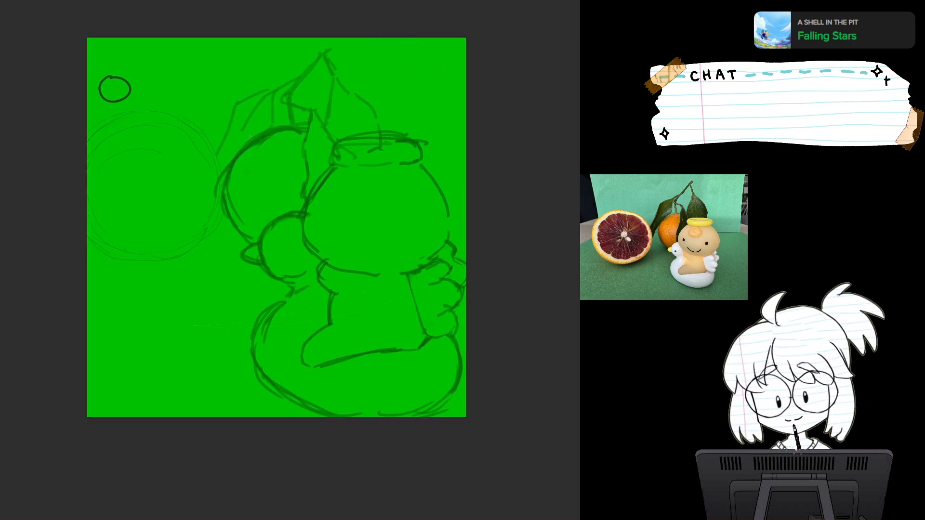
left_click_drag(287, 91, 289, 123)
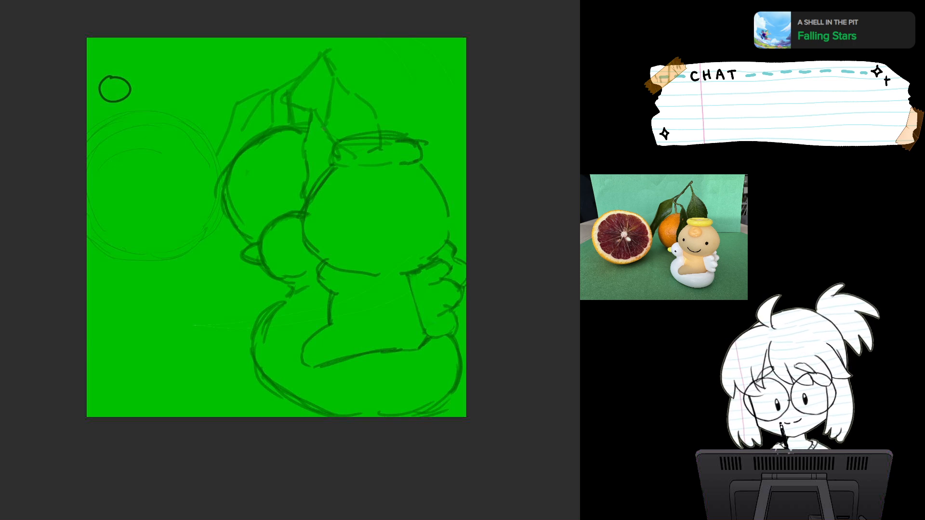
Strengthen the leaf edge and the stem rising above the small orange, and touch up the orange's outer edge.
left_click_drag(281, 91, 284, 124)
mouse_move(282, 89)
left_mouse_down()
mouse_move(284, 105)
mouse_move(322, 43)
mouse_move(334, 42)
mouse_move(306, 66)
left_mouse_up()
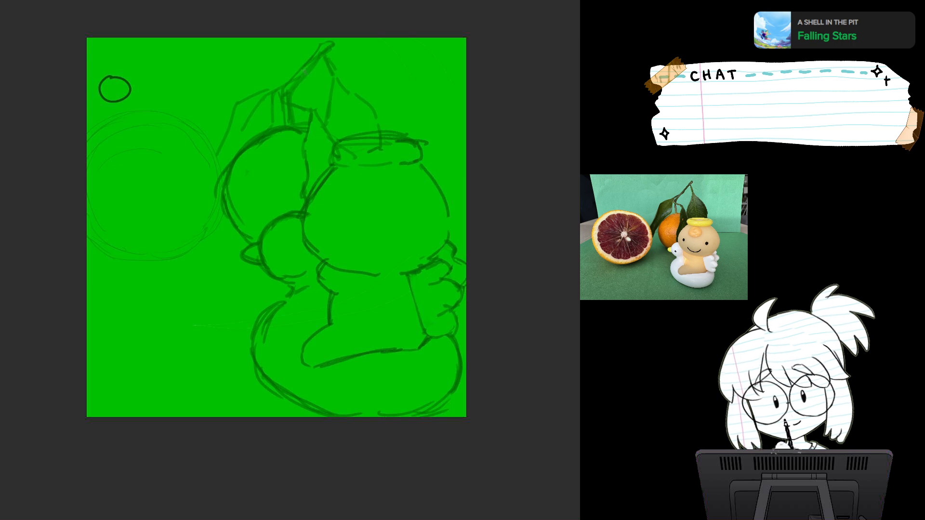
left_click_drag(225, 173, 223, 185)
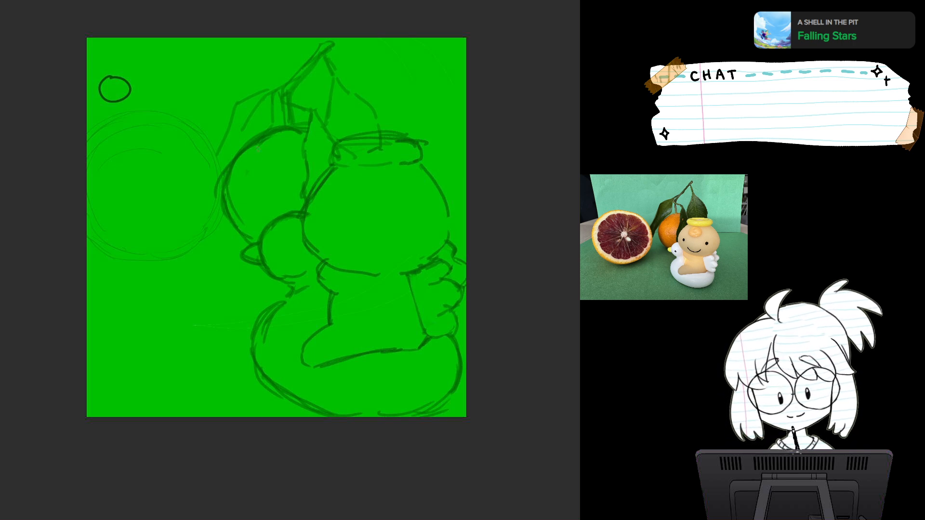
Redraw the halved orange's outline as a larger, lower circle cropped by the canvas edge and nearly touching the small orange.
mouse_move(85, 134)
left_mouse_down()
mouse_move(146, 118)
mouse_move(212, 185)
left_mouse_up()
left_click_drag(162, 124, 208, 214)
left_click_drag(189, 146, 214, 241)
mouse_move(213, 197)
left_mouse_down()
mouse_move(205, 242)
mouse_move(173, 293)
left_mouse_up()
mouse_move(208, 238)
left_mouse_down()
mouse_move(123, 300)
mouse_move(138, 298)
left_mouse_up()
left_click_drag(132, 295, 185, 275)
left_click_drag(214, 235, 201, 252)
mouse_move(87, 119)
left_mouse_down()
mouse_move(183, 138)
mouse_move(200, 173)
left_mouse_up()
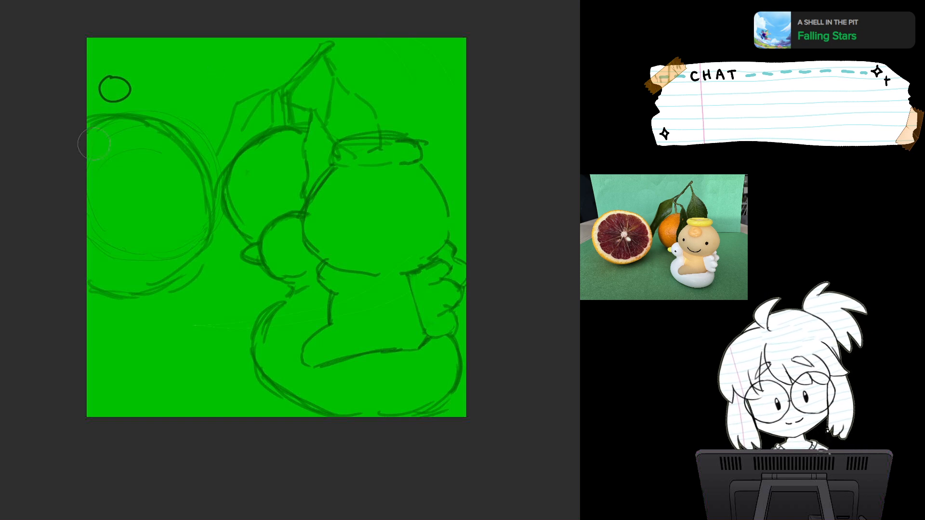
Erase the halved orange's old, smaller circles and the lower arc of its new outline.
mouse_move(153, 106)
left_mouse_down()
mouse_move(192, 114)
mouse_move(210, 151)
left_mouse_up()
mouse_move(212, 275)
left_mouse_down()
mouse_move(188, 295)
mouse_move(132, 310)
left_mouse_up()
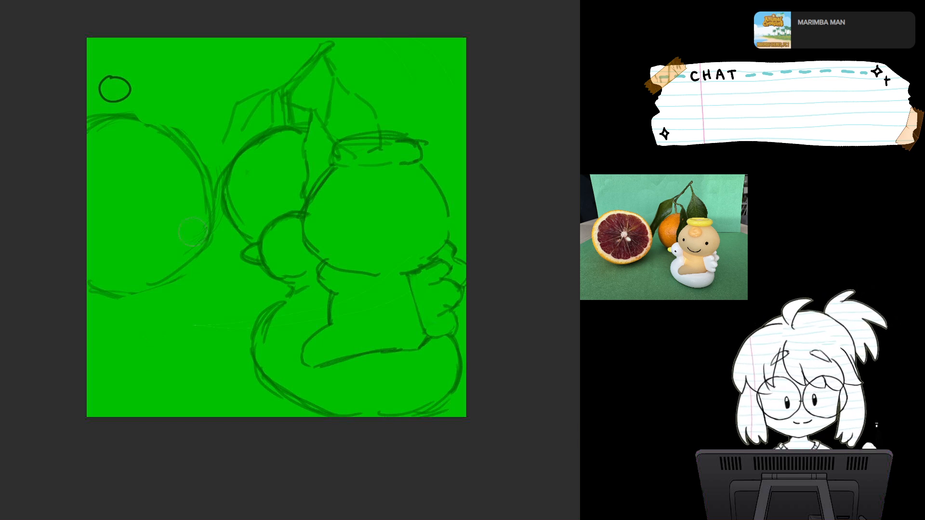
mouse_move(76, 273)
left_mouse_down()
mouse_move(114, 283)
mouse_move(162, 278)
left_mouse_up()
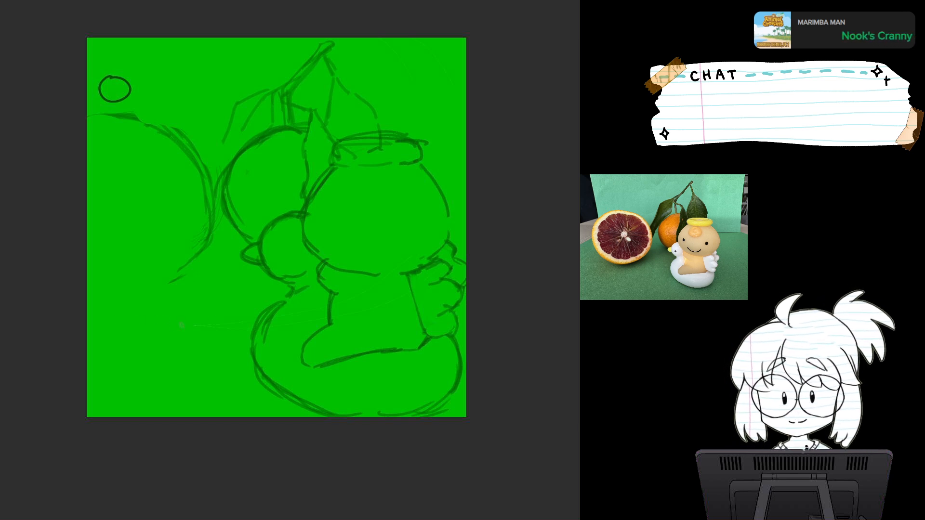
Draw a ground line running toward the swan's body and redraw the halved orange's outline taller so it reaches that line.
mouse_move(245, 326)
left_mouse_down()
mouse_move(107, 330)
mouse_move(197, 272)
mouse_move(116, 322)
mouse_move(88, 322)
left_mouse_up()
mouse_move(88, 104)
left_mouse_down()
mouse_move(163, 129)
mouse_move(129, 111)
left_mouse_up()
mouse_move(137, 117)
left_mouse_down()
mouse_move(178, 137)
mouse_move(157, 121)
left_mouse_up()
left_click_drag(183, 148, 198, 205)
left_click_drag(194, 165, 209, 229)
left_click_drag(161, 299, 82, 318)
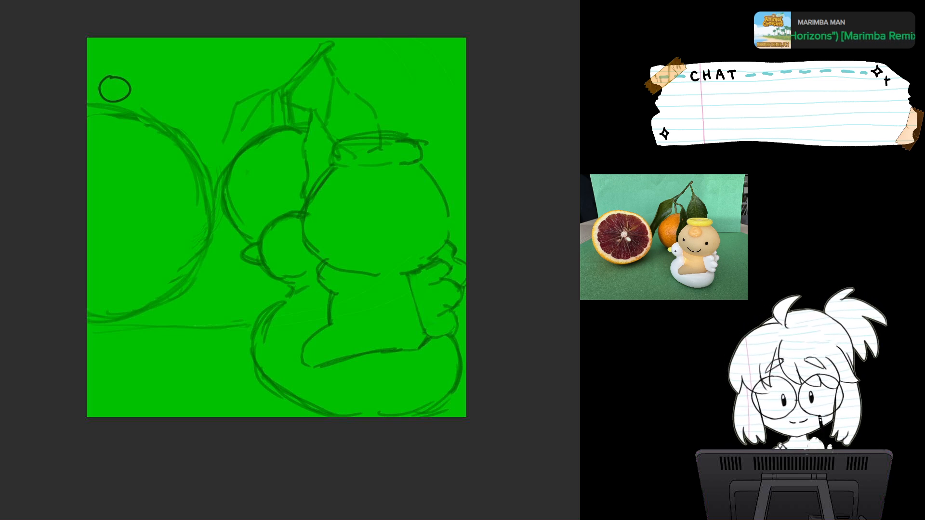
Sketch the halved orange's radiating segments, rounding their outer ends inside the rind.
mouse_move(108, 192)
left_mouse_down()
mouse_move(94, 219)
mouse_move(156, 151)
left_mouse_up()
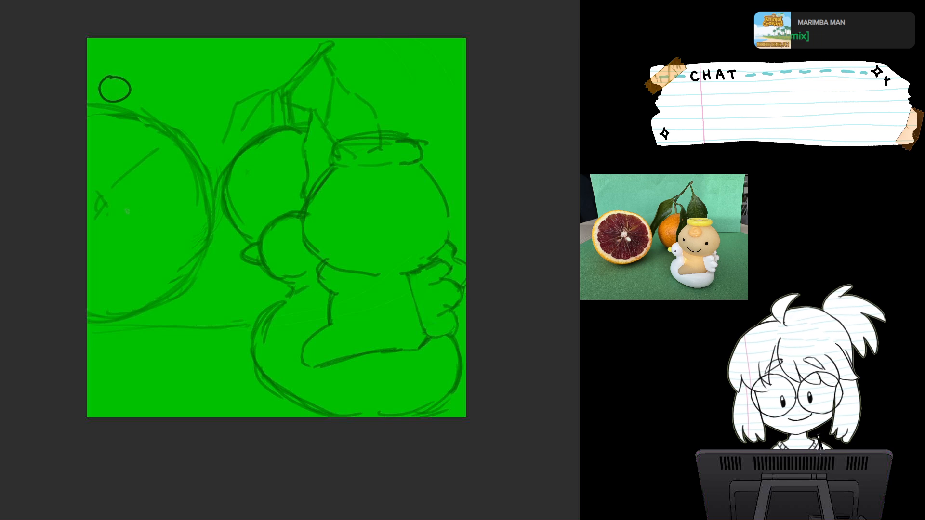
left_click_drag(124, 204, 188, 202)
mouse_move(116, 222)
left_mouse_down()
mouse_move(179, 258)
mouse_move(191, 241)
left_mouse_up()
left_click_drag(194, 206, 177, 256)
mouse_move(98, 226)
left_mouse_down()
mouse_move(114, 285)
mouse_move(165, 265)
mouse_move(162, 276)
left_mouse_up()
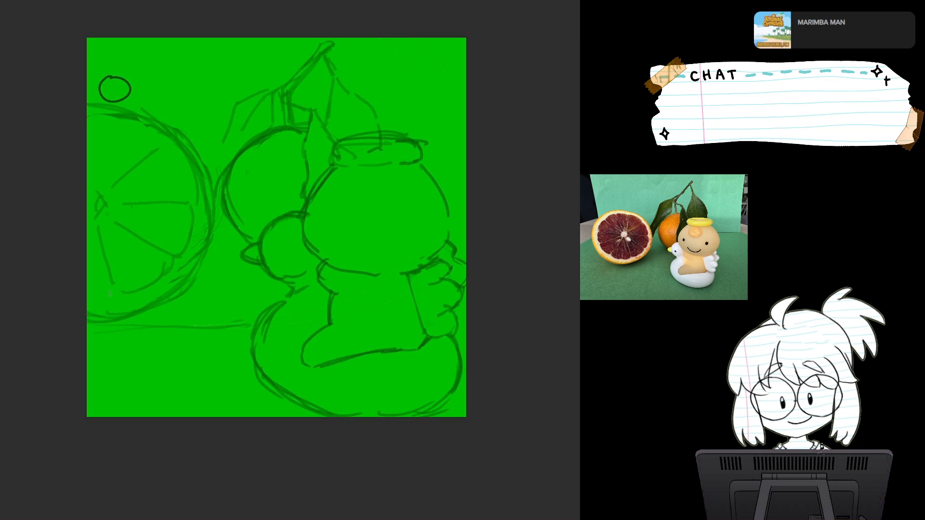
left_click_drag(105, 293, 92, 299)
mouse_move(111, 129)
left_mouse_down()
mouse_move(141, 136)
mouse_move(152, 151)
mouse_move(139, 121)
left_mouse_up()
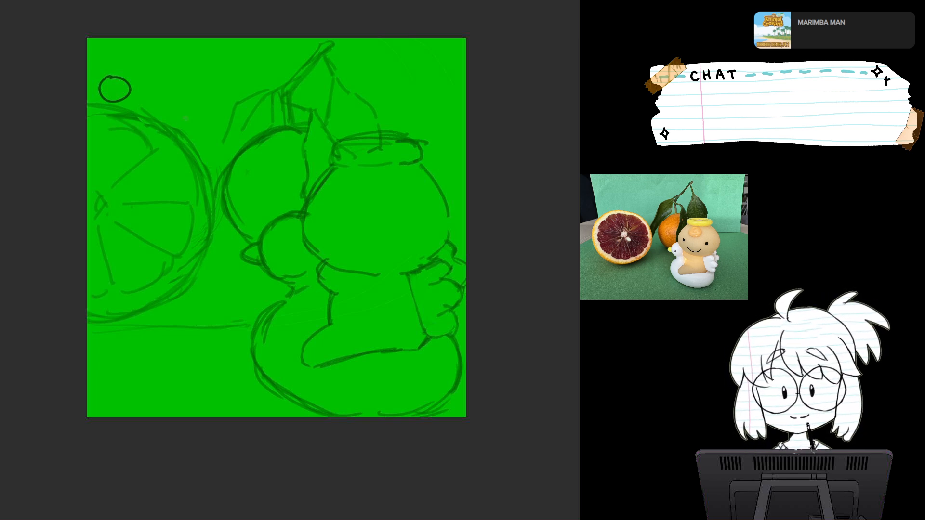
Reinforce the halved orange's upper rind, complete its upper segments and darken the core where they meet.
left_click_drag(87, 101, 164, 128)
left_click_drag(102, 118, 99, 166)
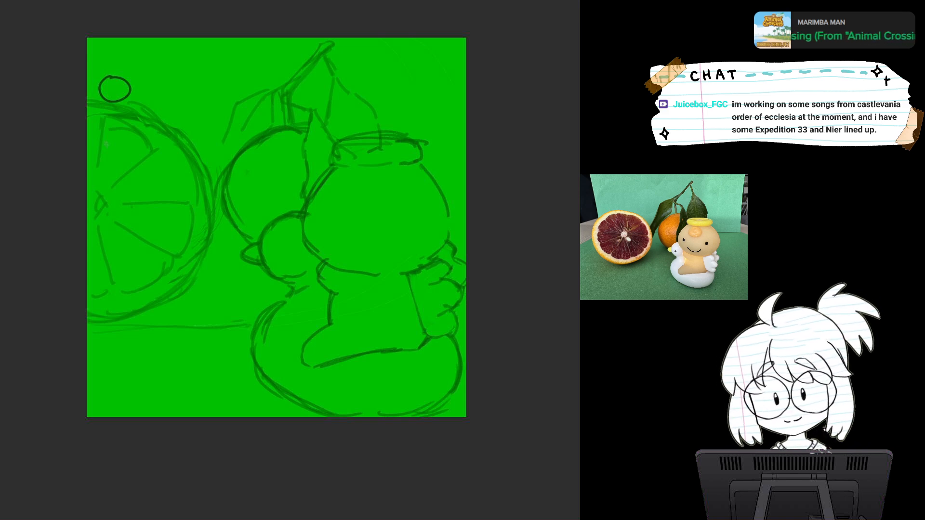
mouse_move(115, 119)
left_mouse_down()
mouse_move(169, 150)
mouse_move(188, 194)
left_mouse_up()
mouse_move(102, 115)
left_mouse_down()
mouse_move(87, 118)
mouse_move(97, 119)
left_mouse_up()
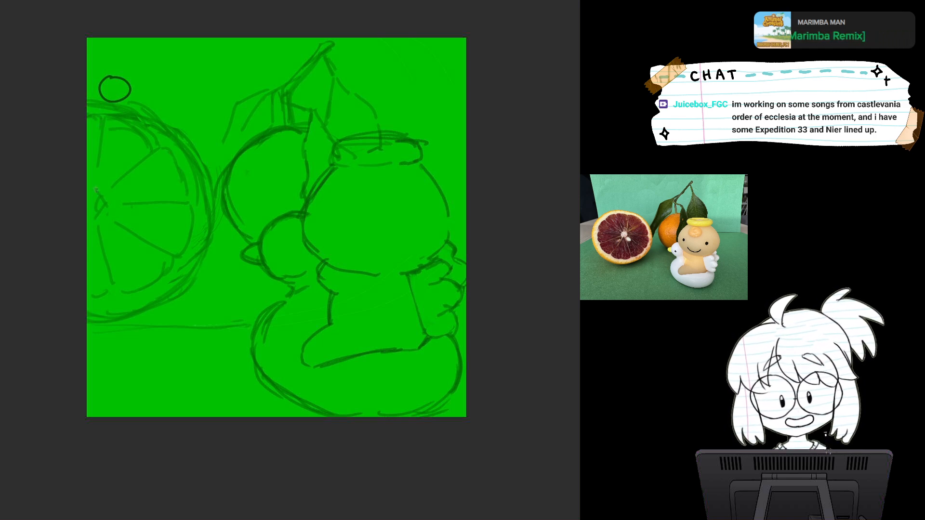
mouse_move(89, 183)
left_mouse_down()
mouse_move(109, 200)
mouse_move(88, 211)
left_mouse_up()
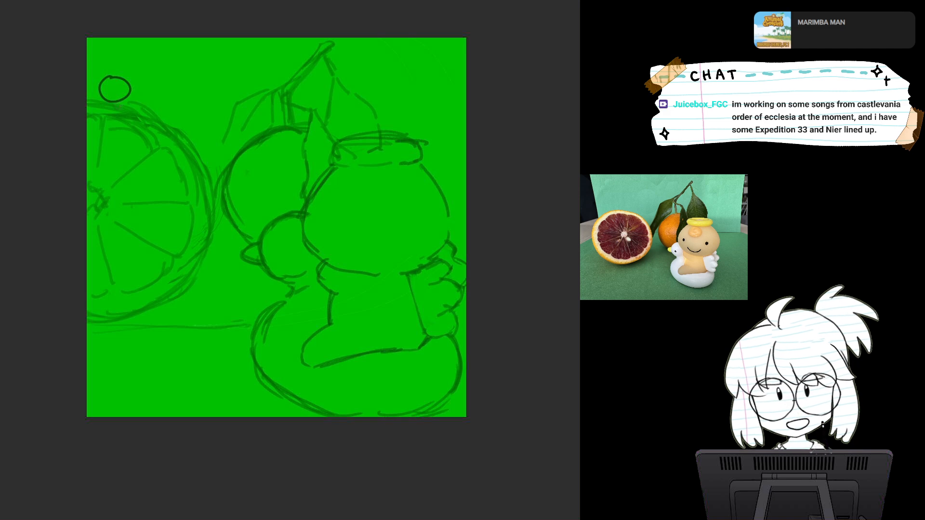
Clean up the halved orange's upper outer outline and erase the ground line beneath it.
left_click_drag(98, 110, 165, 140)
key("ctrl+z")
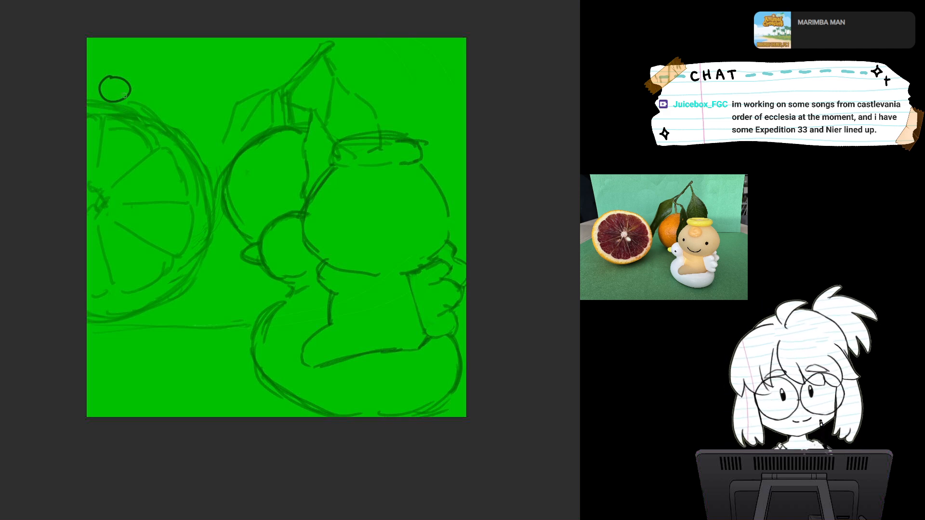
left_click(175, 71, "alt")
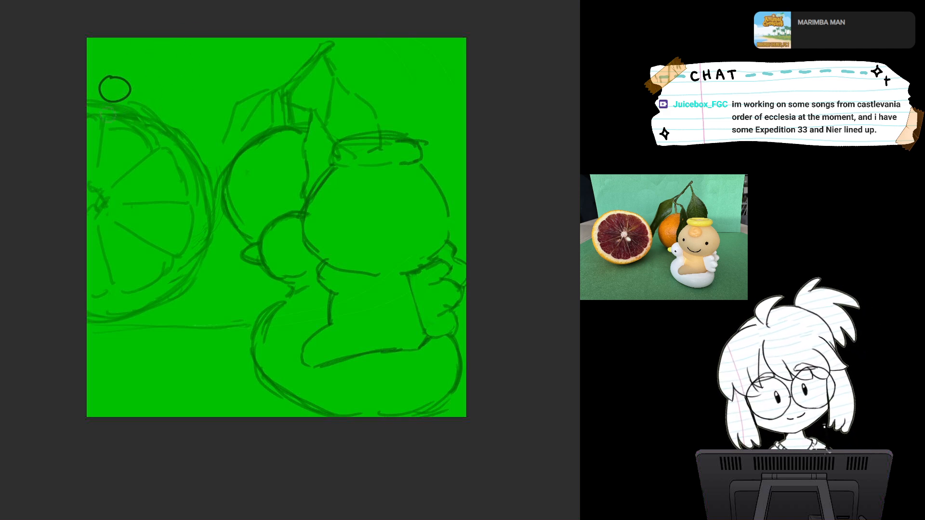
mouse_move(102, 111)
left_mouse_down()
mouse_move(159, 130)
mouse_move(153, 113)
mouse_move(182, 133)
mouse_move(220, 201)
mouse_move(222, 153)
left_mouse_up()
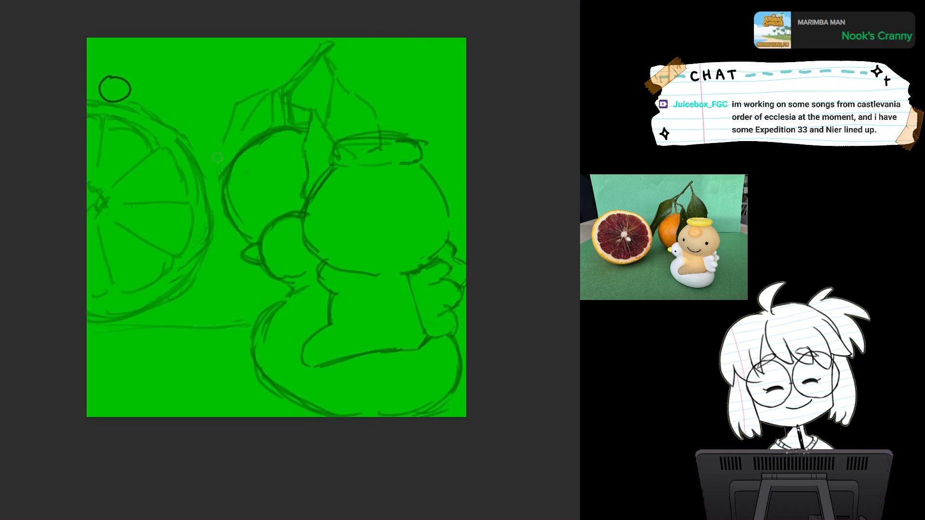
left_click_drag(116, 327, 197, 326)
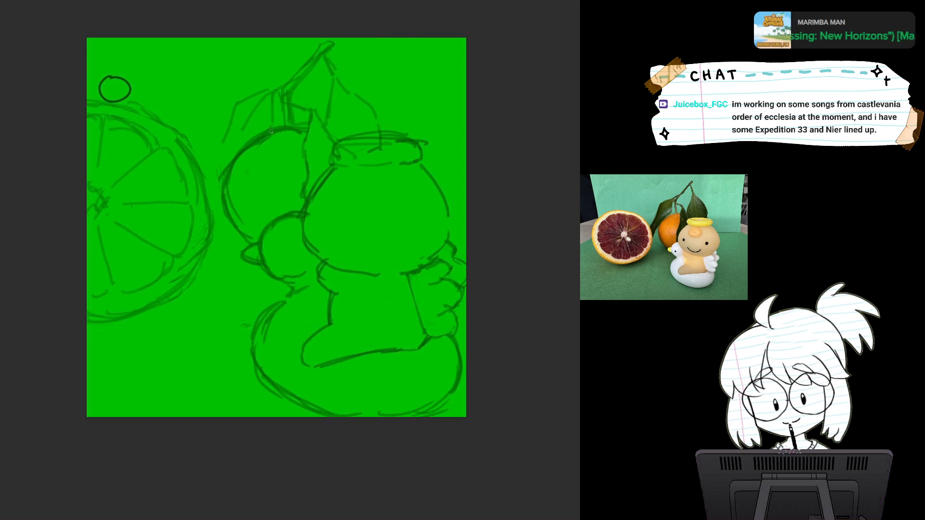
Draw the angel figurine's forehead curl, two oval eyes and curved smile.
mouse_move(373, 172)
left_mouse_down()
mouse_move(352, 178)
mouse_move(360, 208)
mouse_move(389, 207)
mouse_move(369, 195)
left_mouse_up()
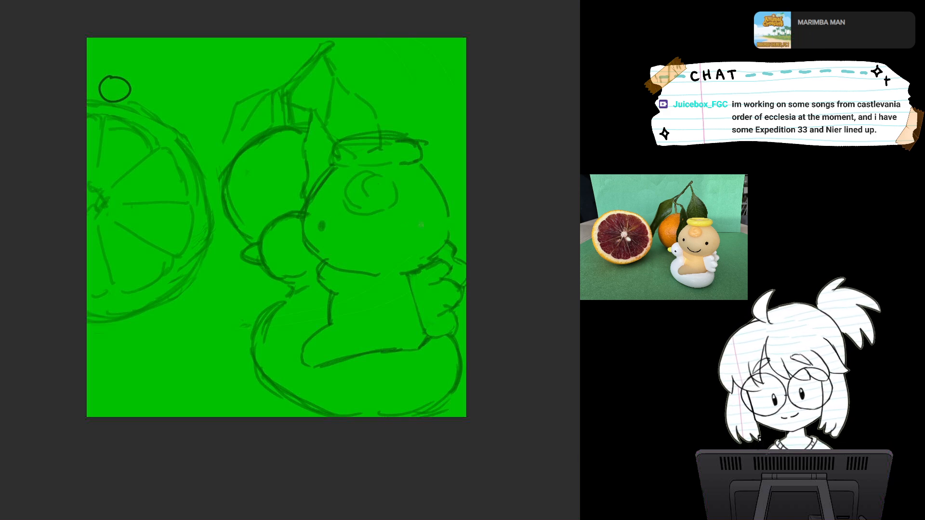
left_click_drag(410, 227, 408, 225)
key("ctrl+z")
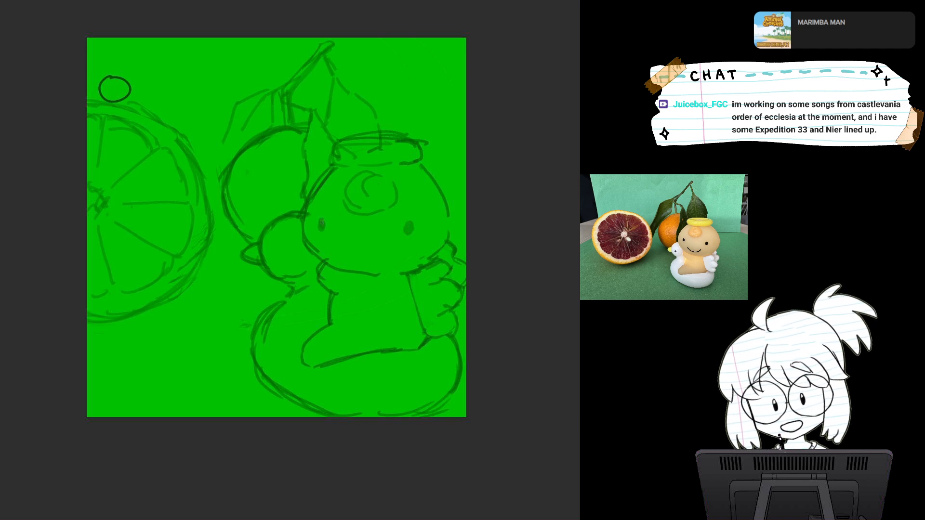
mouse_move(345, 249)
left_mouse_down()
mouse_move(350, 258)
mouse_move(385, 252)
left_mouse_up()
key("ctrl+z")
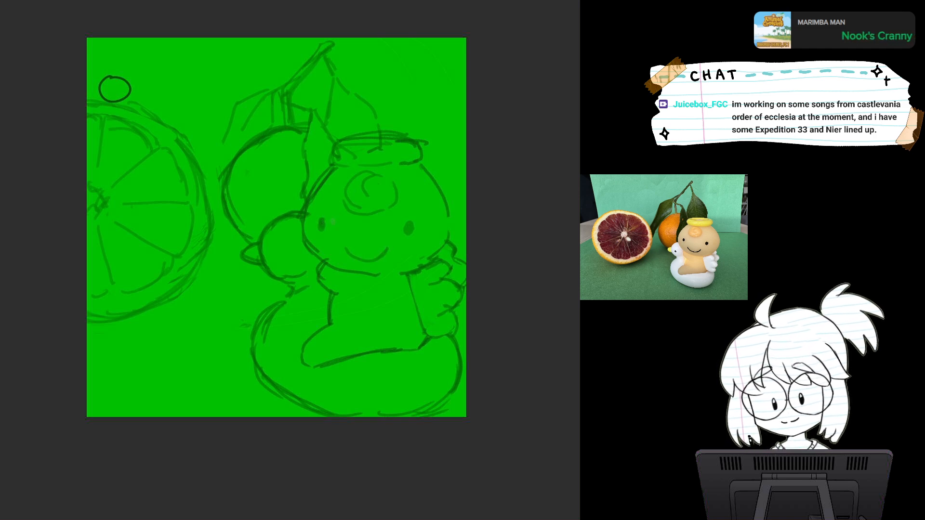
Redraw the figurine's head outline slightly wider and rounder on both sides down to the chin.
left_click_drag(419, 161, 446, 200)
left_click_drag(426, 165, 455, 215)
mouse_move(443, 186)
left_mouse_down()
mouse_move(455, 239)
mouse_move(414, 273)
left_mouse_up()
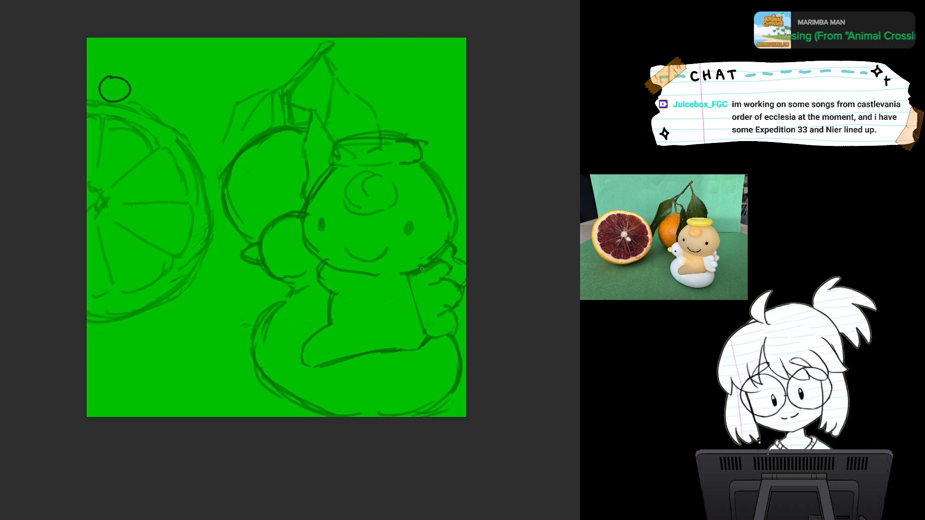
mouse_move(334, 159)
left_mouse_down()
mouse_move(300, 210)
mouse_move(298, 241)
left_mouse_up()
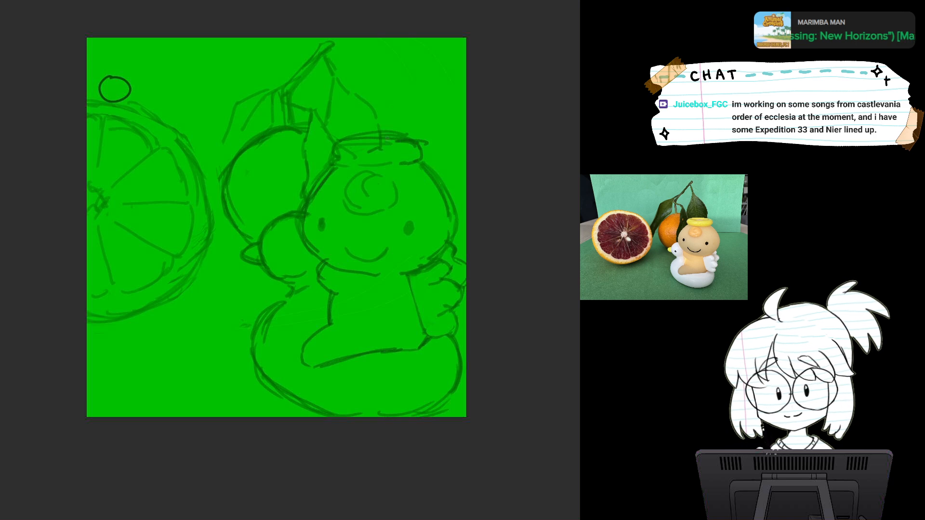
mouse_move(331, 164)
left_mouse_down()
mouse_move(311, 190)
mouse_move(299, 246)
mouse_move(333, 273)
mouse_move(368, 267)
left_mouse_up()
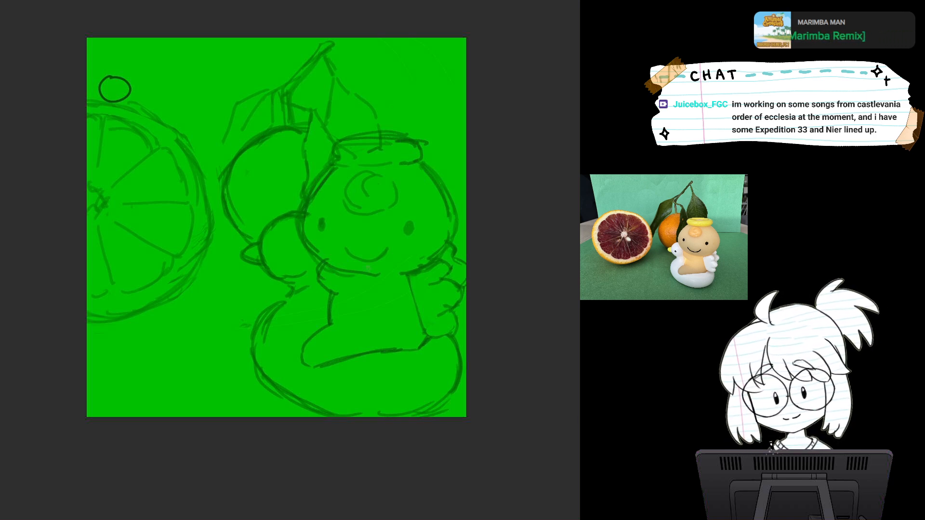
Erase the doubled lines inside the figurine's head and halo, and thin the line along its leg.
left_click(334, 203, "alt")
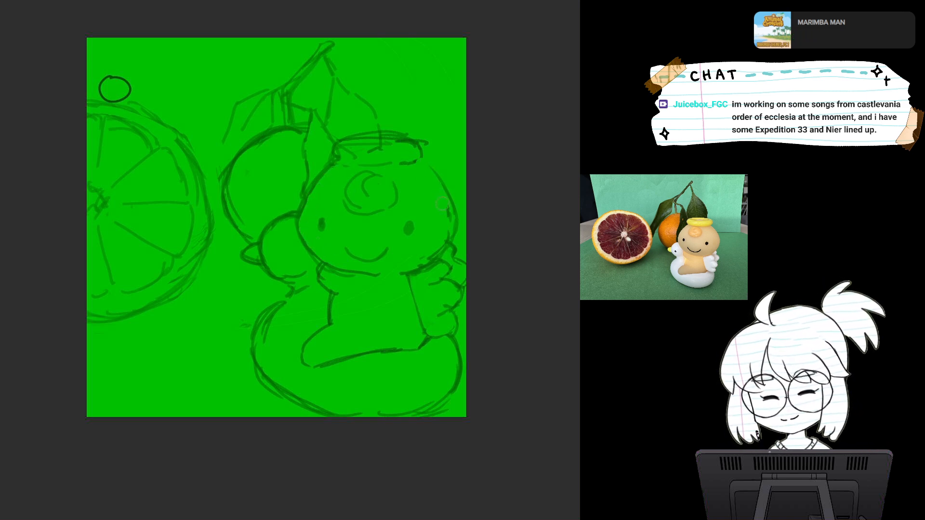
left_click_drag(348, 151, 414, 156)
left_click_drag(339, 265, 381, 274)
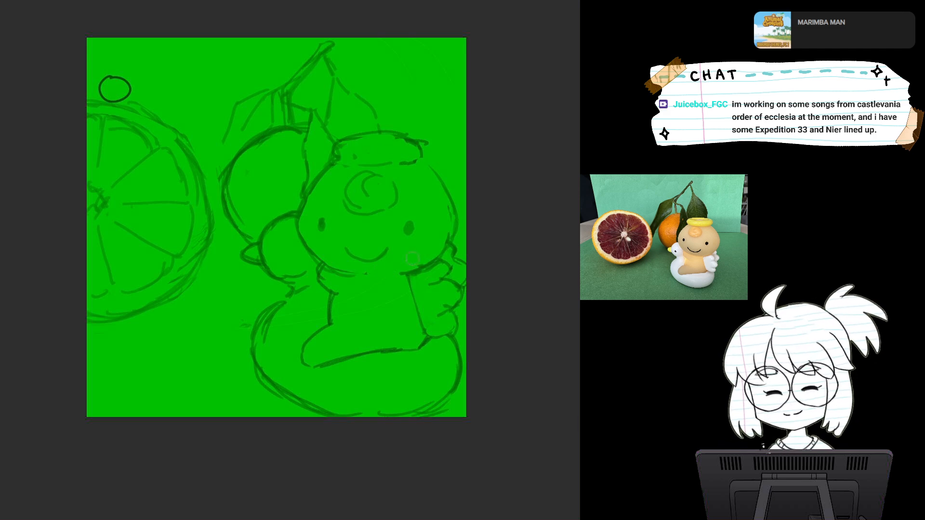
left_click_drag(339, 351, 400, 342)
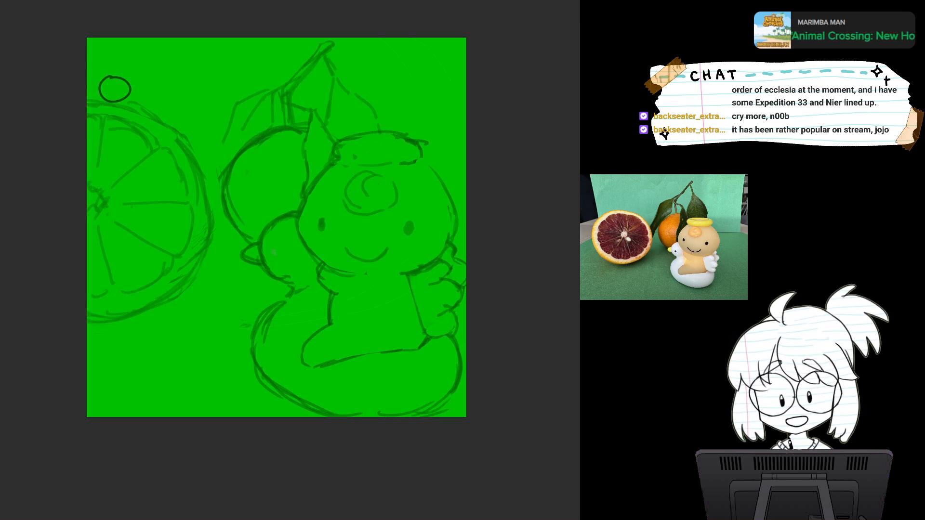
Draw a small dot eye on the swan's head.
left_click_drag(275, 253, 279, 257)
key("ctrl+z")
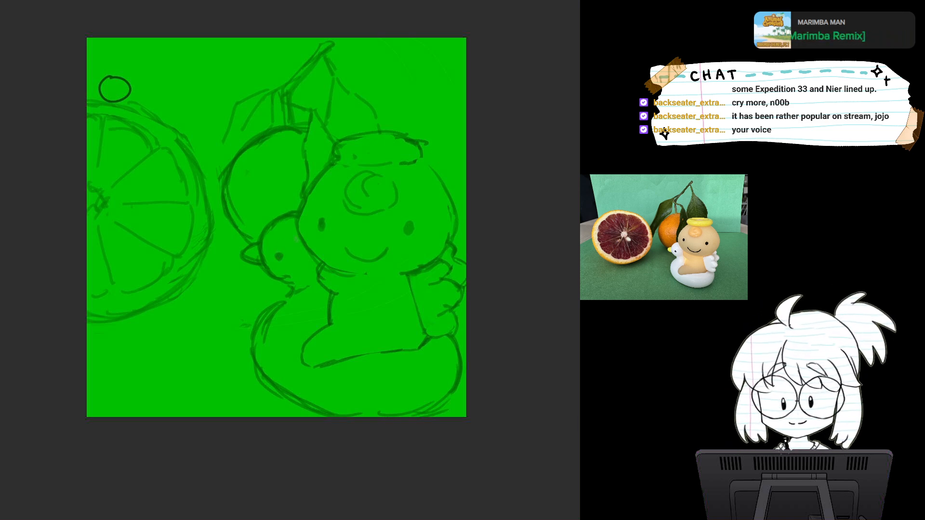
Extend the leaf beside the small orange down to the halved orange and carry the stem up to the canvas edge.
left_click_drag(223, 127, 199, 165)
mouse_move(268, 86)
left_mouse_down()
mouse_move(228, 96)
mouse_move(201, 170)
mouse_move(207, 195)
left_mouse_up()
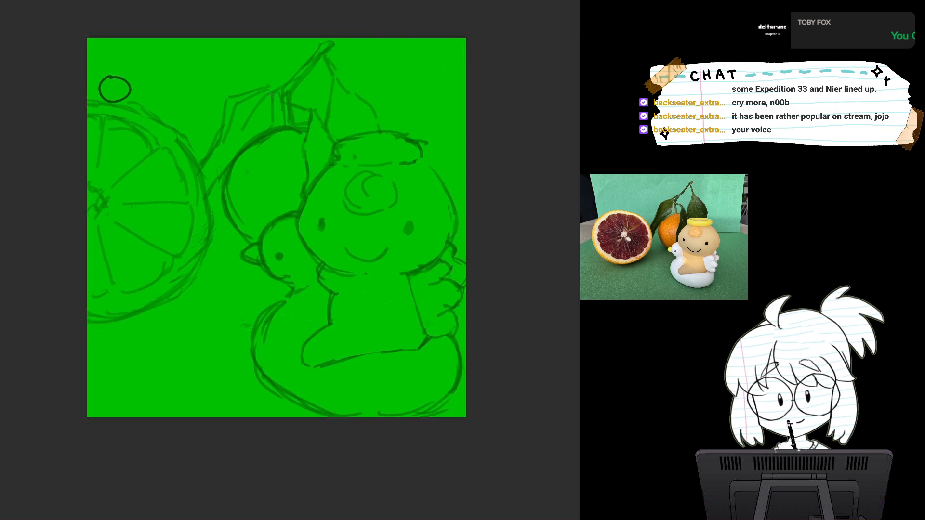
mouse_move(283, 91)
left_mouse_down()
mouse_move(329, 27)
mouse_move(288, 91)
left_mouse_up()
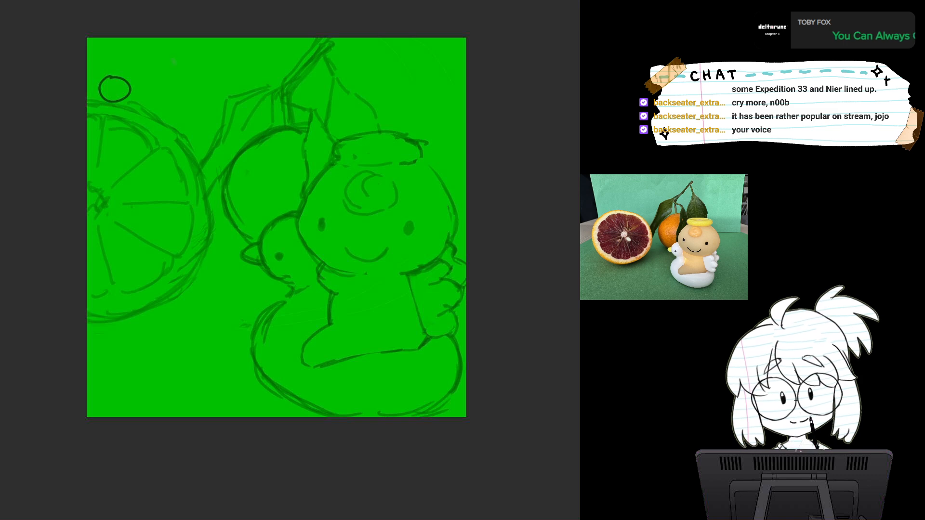
left_click_drag(339, 42, 297, 92)
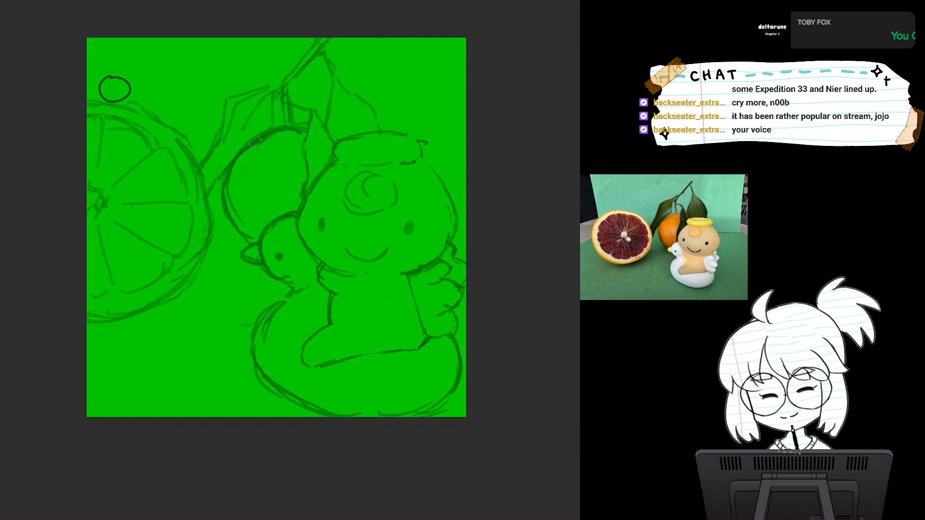
Redraw the figurine's halo as a wider, flatter ring with rounded ends.
left_click(248, 146, "alt")
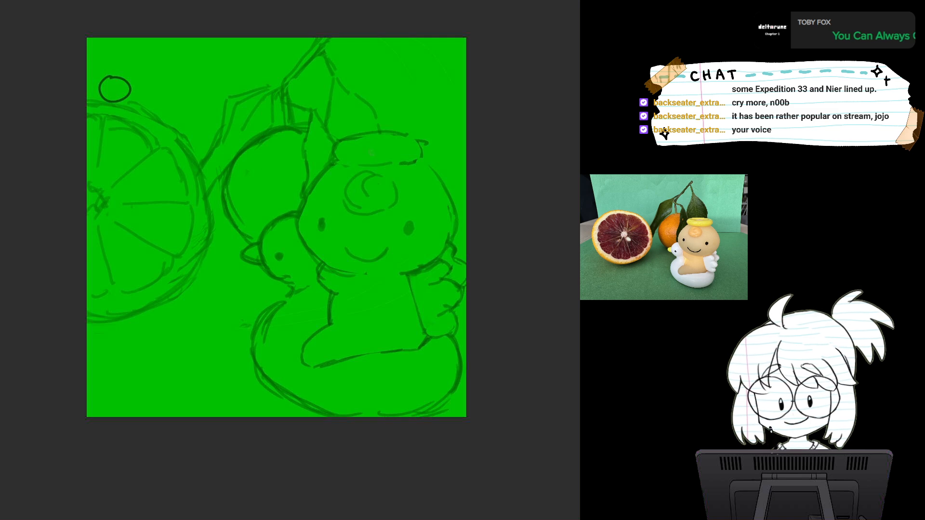
mouse_move(348, 145)
left_mouse_down()
mouse_move(431, 146)
mouse_move(416, 164)
mouse_move(426, 154)
left_mouse_up()
mouse_move(337, 140)
left_mouse_down()
mouse_move(324, 159)
mouse_move(340, 161)
mouse_move(344, 137)
mouse_move(322, 158)
left_mouse_up()
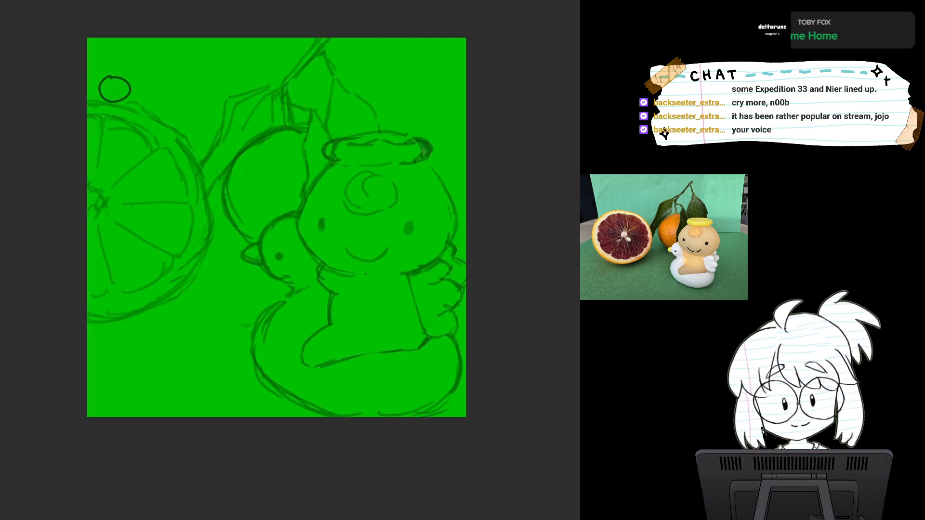
Erase the leftover lines at the halo's rounded ends and thin the doubled strokes along the swan's lower body.
left_click_drag(339, 144, 337, 156)
left_click_drag(420, 146, 419, 156)
left_click_drag(335, 143, 342, 142)
mouse_move(426, 145)
left_mouse_down()
mouse_move(421, 154)
mouse_move(427, 144)
left_mouse_up()
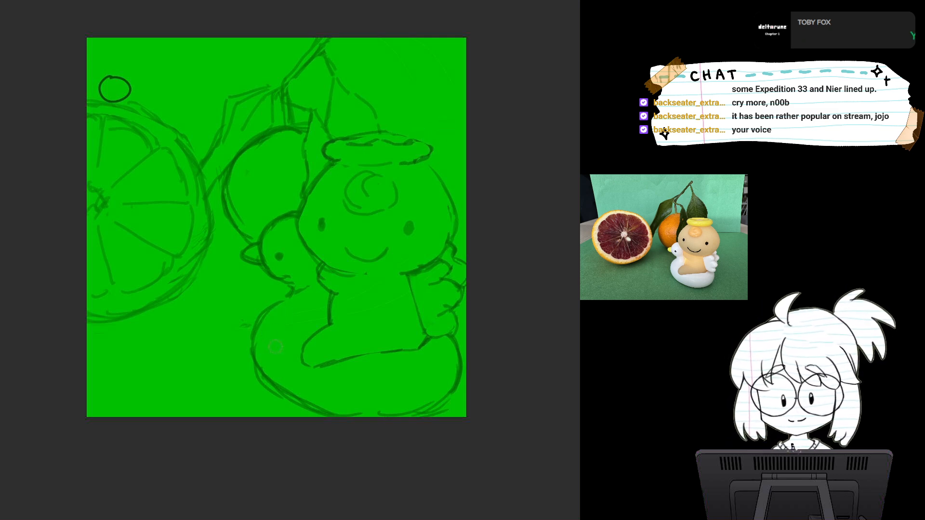
mouse_move(254, 371)
left_mouse_down()
mouse_move(272, 397)
mouse_move(329, 409)
left_mouse_up()
left_click_drag(271, 379, 304, 398)
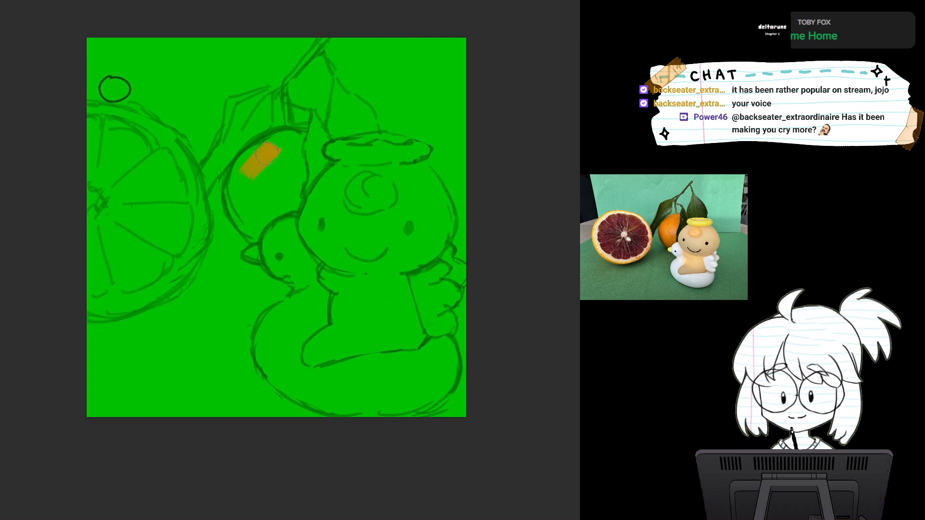
Fill the small orange's sketched shape with a flat orange base colour out to its outline.
left_click_drag(244, 162, 246, 161)
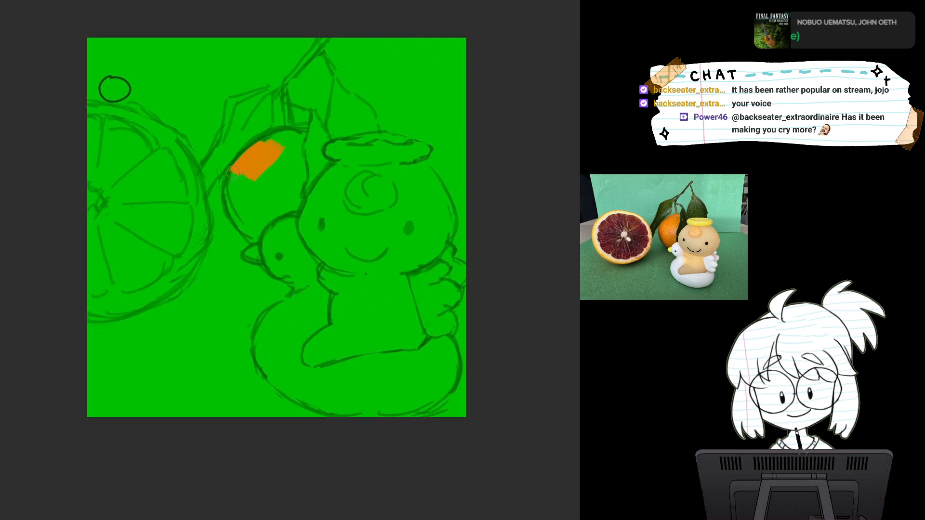
left_click_drag(230, 197, 236, 177)
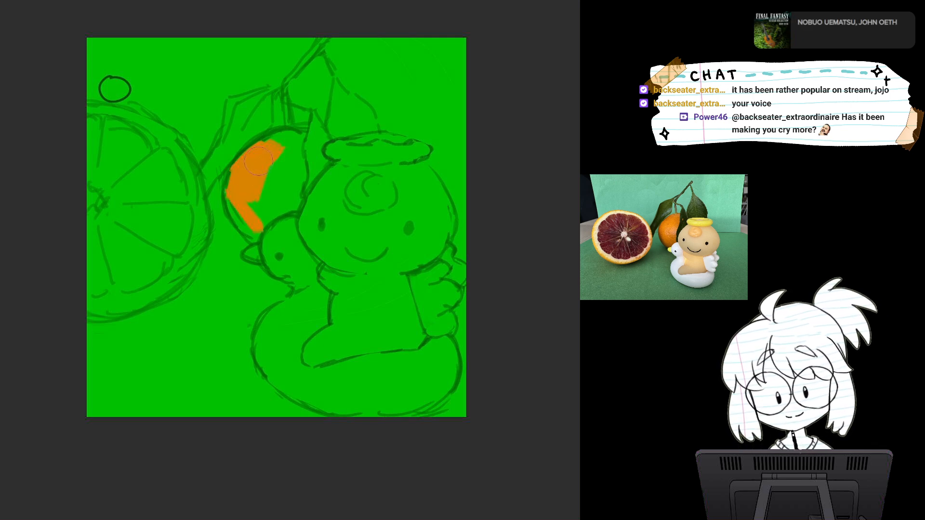
mouse_move(282, 150)
left_mouse_down()
mouse_move(294, 188)
mouse_move(279, 159)
mouse_move(282, 136)
left_mouse_up()
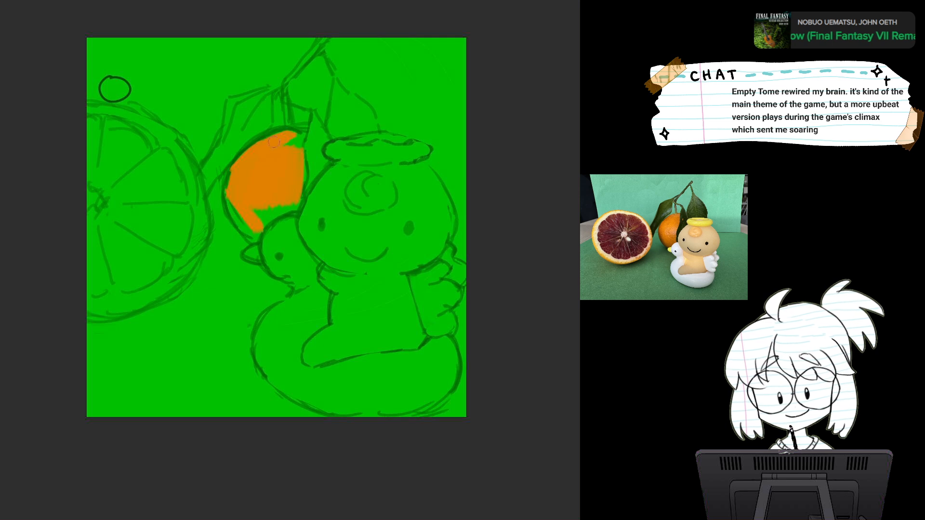
left_click_drag(262, 140, 303, 131)
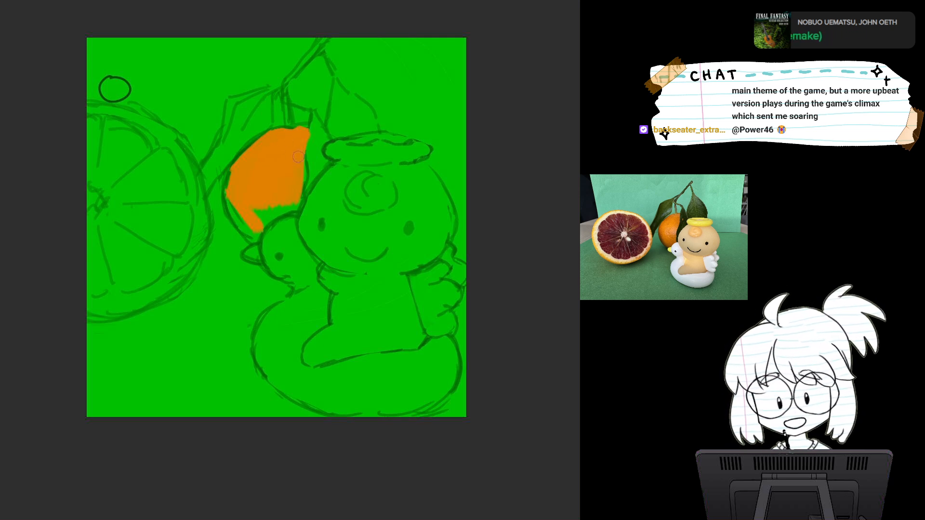
left_click_drag(299, 163, 297, 200)
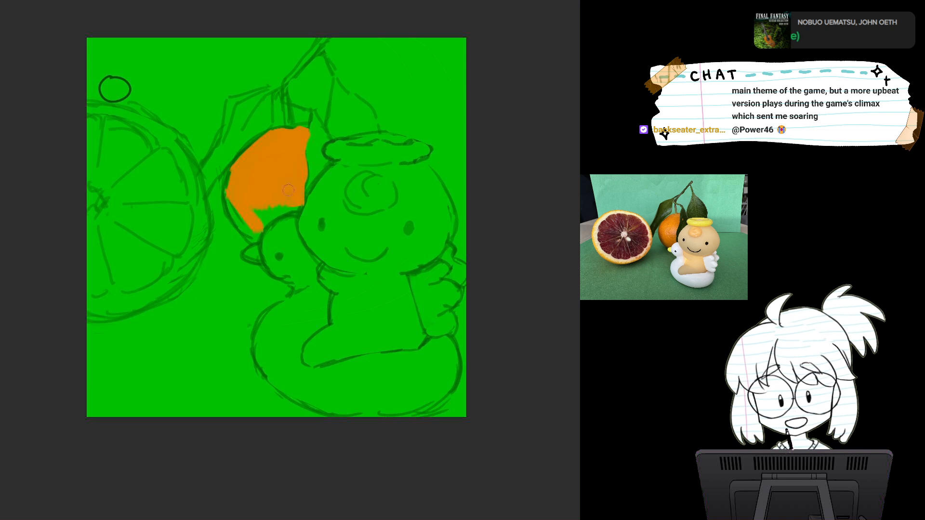
left_click_drag(260, 225, 283, 208)
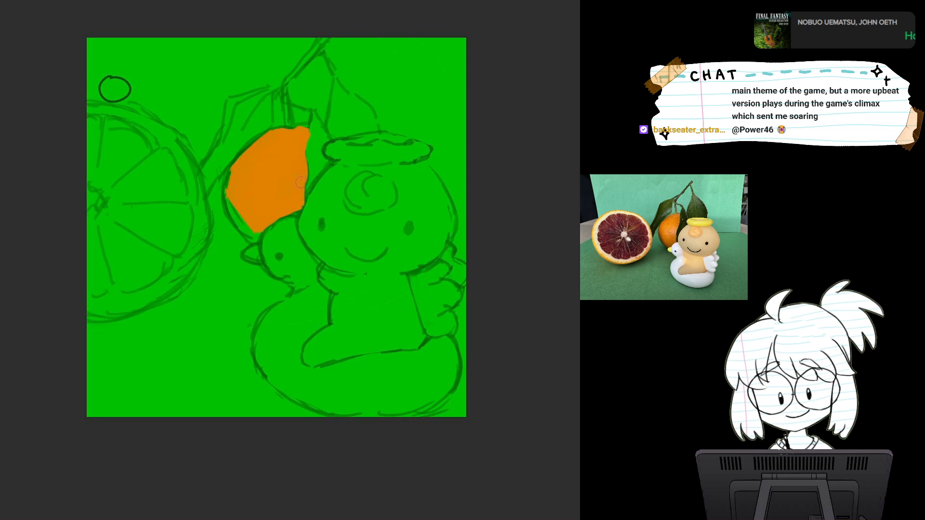
left_click_drag(235, 168, 230, 187)
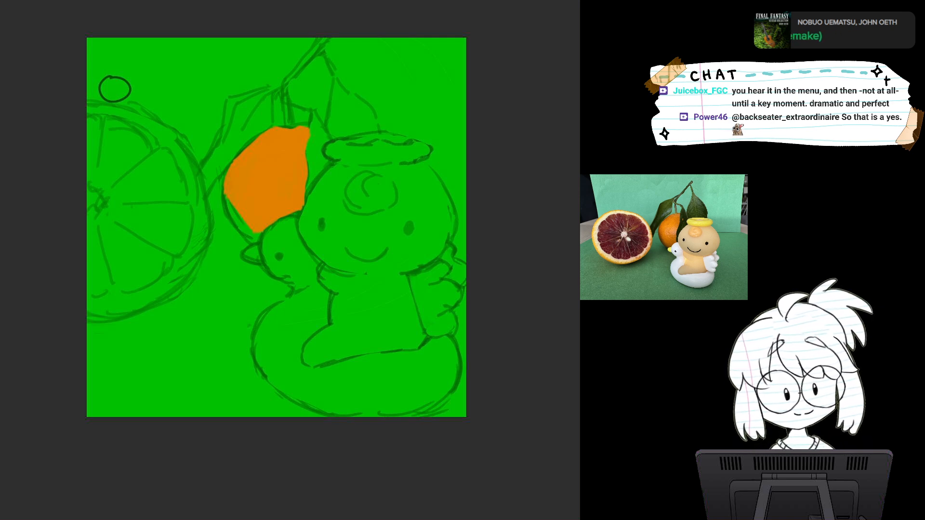
left_click_drag(231, 201, 248, 228)
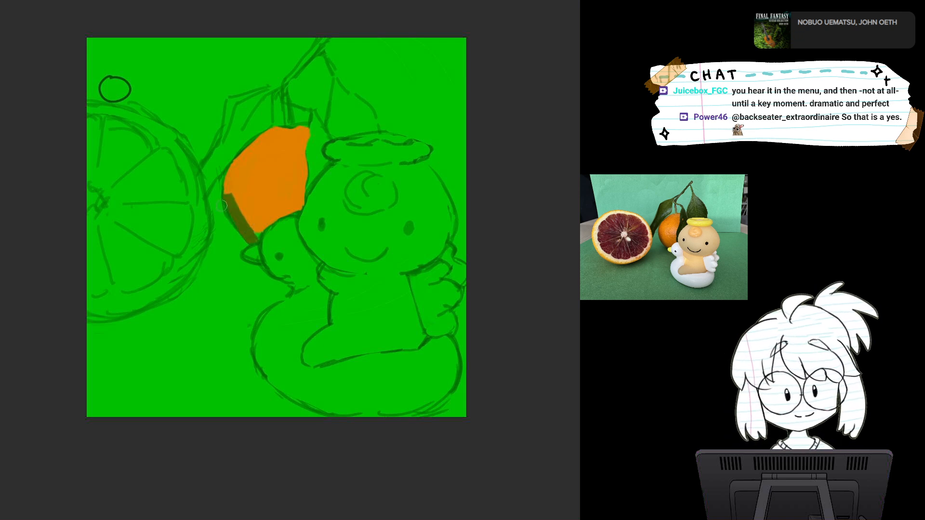
key("ctrl+z")
left_click_drag(230, 201, 261, 247)
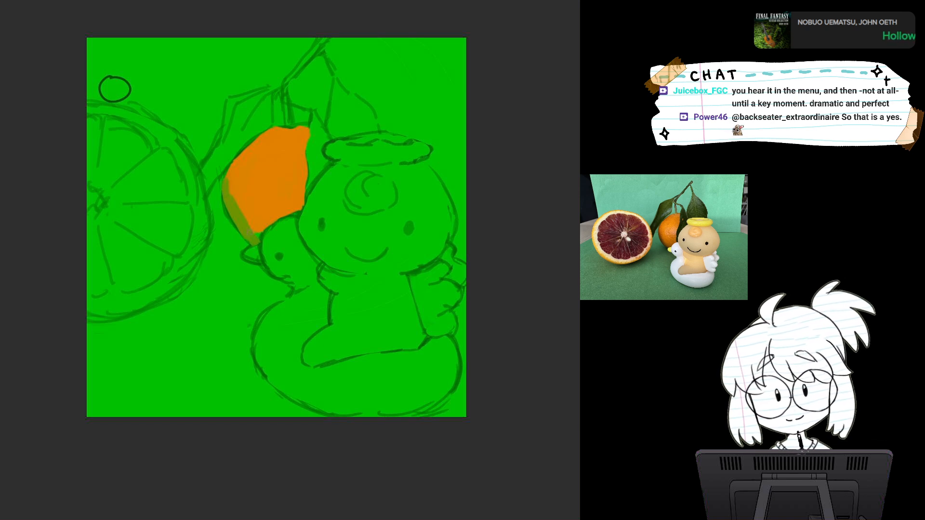
key("ctrl+z")
key("ctrl+z")
key("ctrl+z")
key("ctrl+z")
key("ctrl+z")
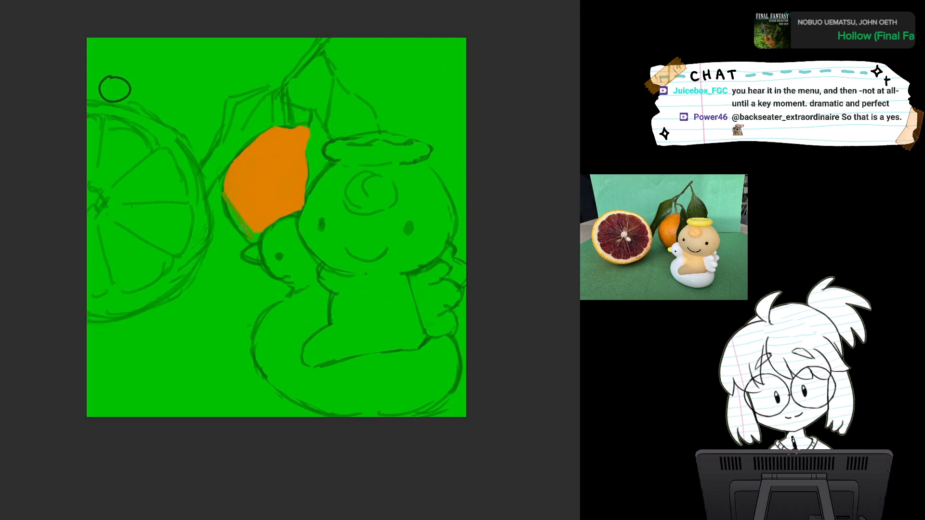
key("ctrl+z")
key("ctrl+z")
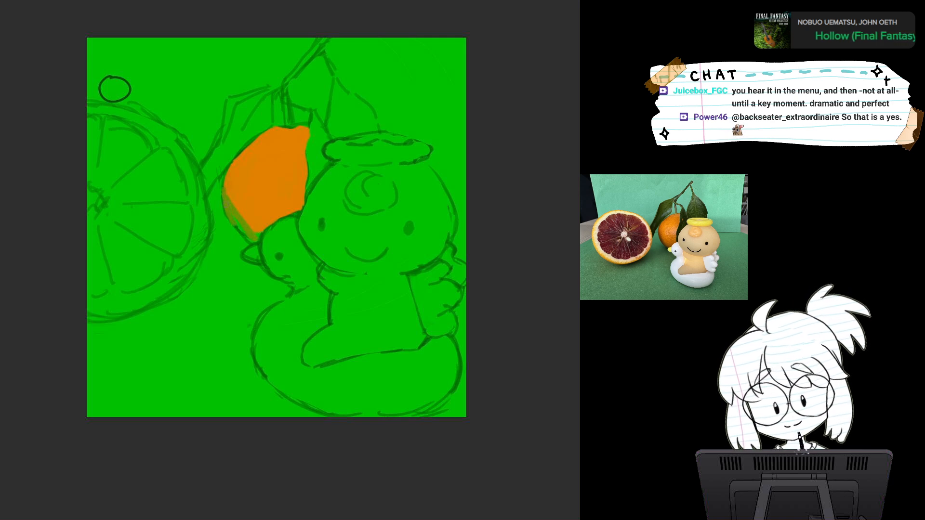
Shade the small orange's lower outer edge with a muted olive-orange band and clean its inner border with the base orange.
left_click_drag(237, 229, 255, 240)
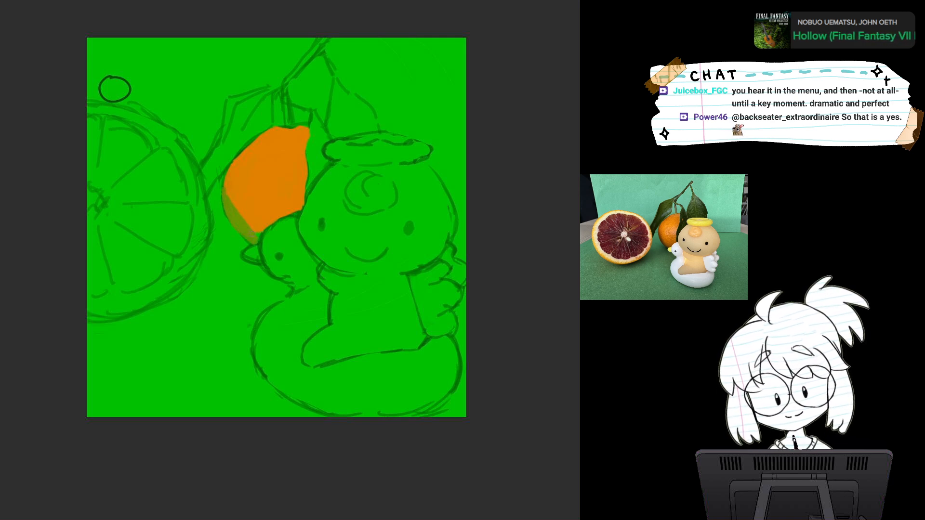
left_click_drag(223, 197, 227, 217)
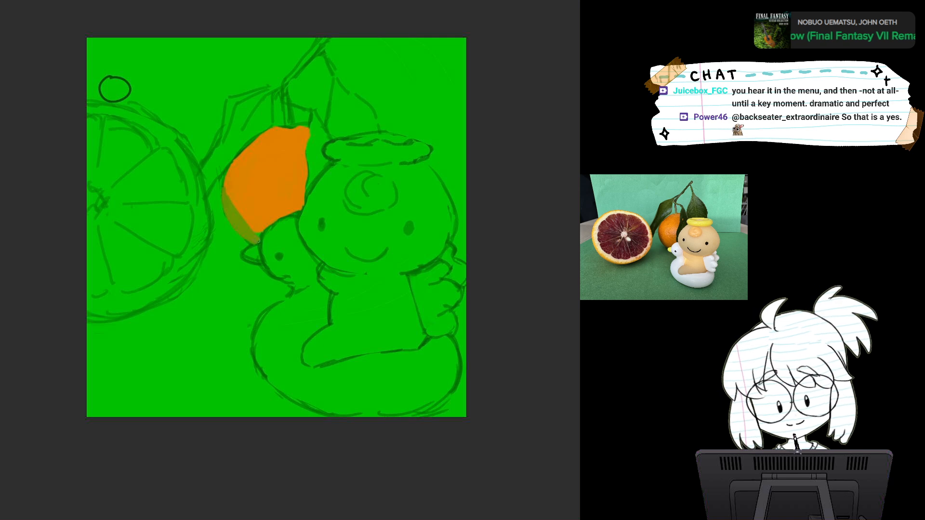
left_click(255, 215, "alt")
left_click_drag(250, 225, 258, 234)
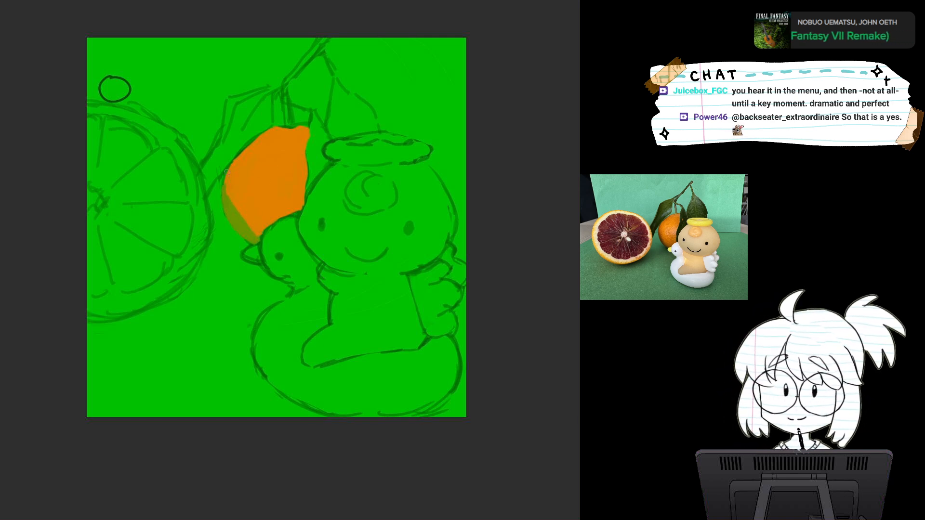
Paint a lighter yellow-orange highlight in the middle of the small orange.
scroll(380, 356, "down", 2)
scroll(380, 356, "up", 3)
left_click_drag(270, 183, 301, 249)
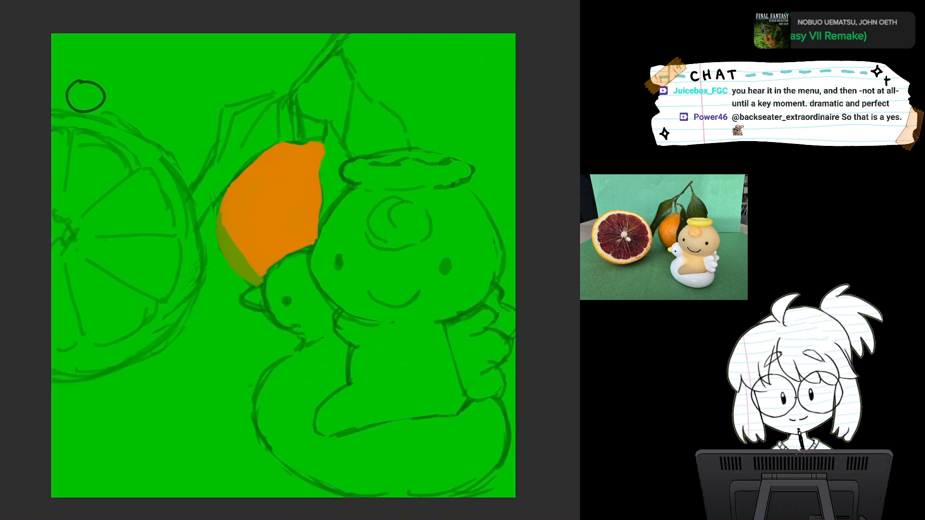
left_click(277, 216, "alt")
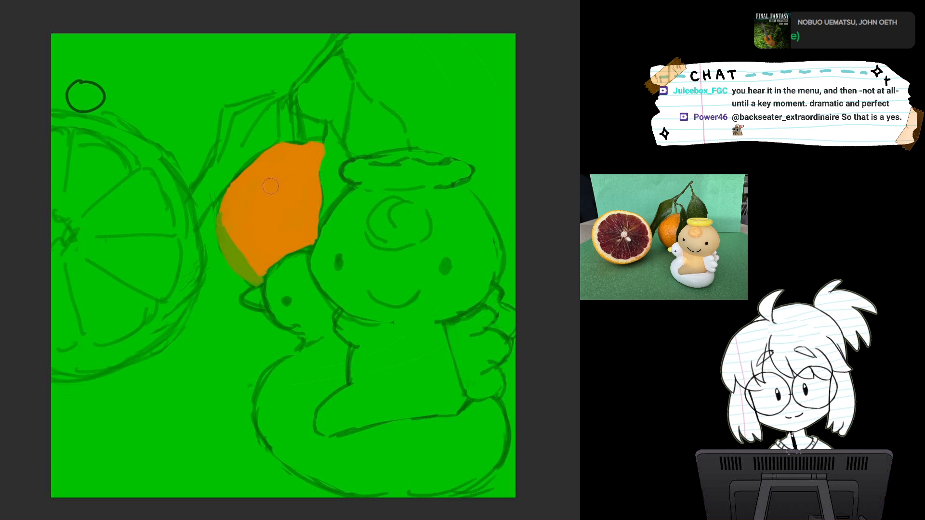
mouse_move(275, 181)
left_mouse_down()
mouse_move(248, 207)
mouse_move(260, 210)
mouse_move(270, 179)
mouse_move(288, 185)
mouse_move(282, 203)
mouse_move(295, 212)
mouse_move(282, 176)
mouse_move(260, 206)
mouse_move(299, 206)
mouse_move(282, 181)
mouse_move(313, 212)
left_mouse_up()
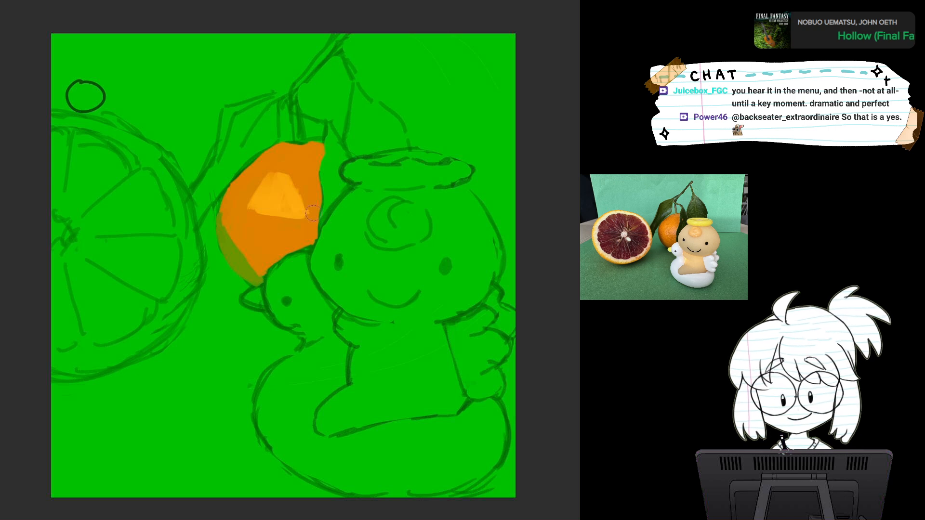
mouse_move(265, 199)
left_mouse_down()
mouse_move(260, 212)
mouse_move(273, 221)
mouse_move(278, 186)
mouse_move(259, 200)
mouse_move(255, 220)
mouse_move(268, 198)
left_mouse_up()
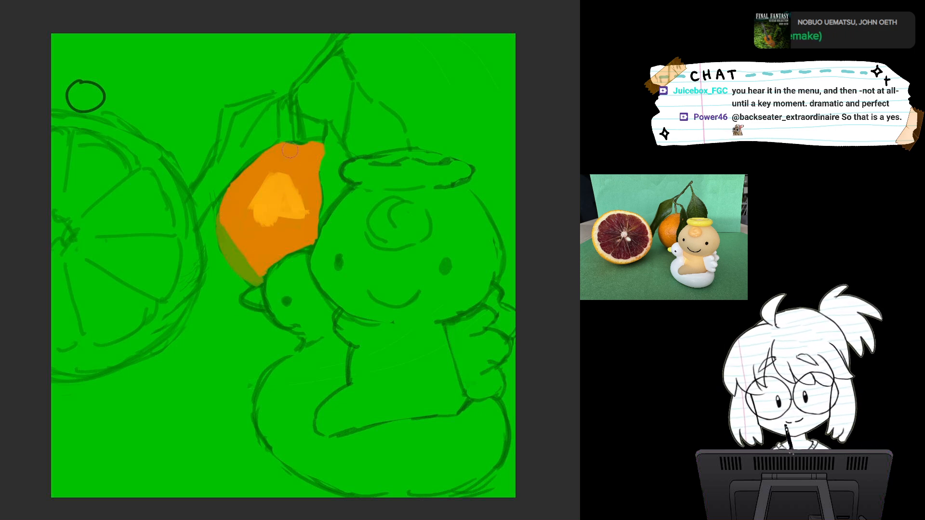
Shade the small orange's upper edge in muted olive-orange and extend the yellow-orange highlight downward and outward.
left_click_drag(249, 165, 308, 146)
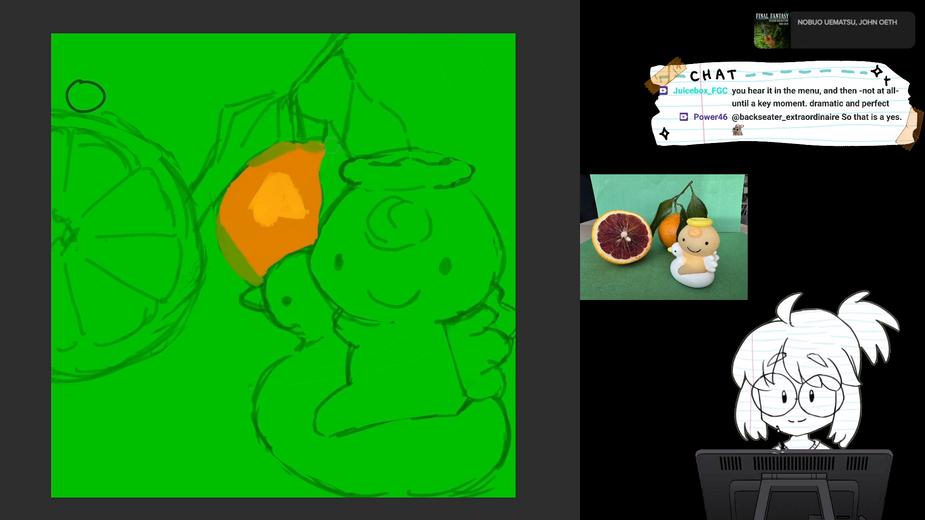
left_click_drag(268, 213, 288, 241)
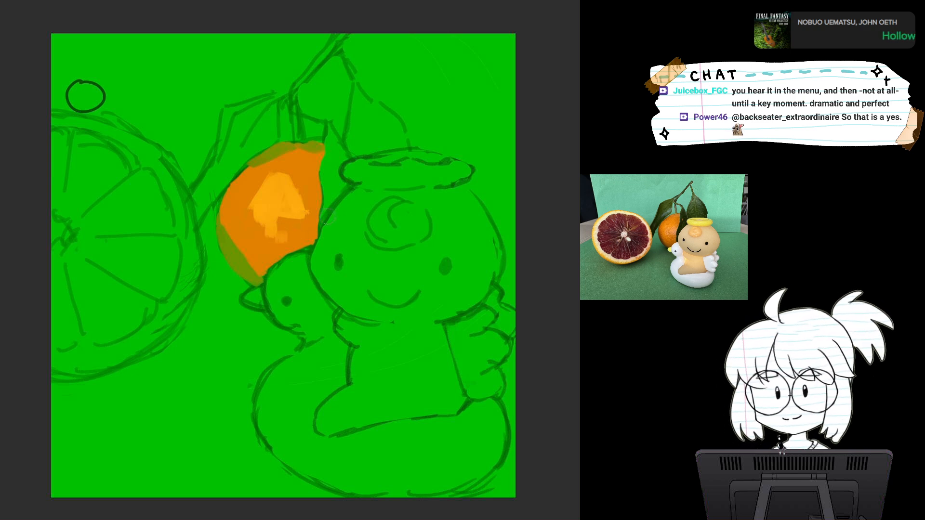
mouse_move(244, 199)
left_mouse_down()
mouse_move(239, 212)
mouse_move(272, 178)
mouse_move(249, 208)
mouse_move(272, 234)
mouse_move(256, 201)
mouse_move(248, 211)
mouse_move(281, 228)
mouse_move(302, 196)
left_mouse_up()
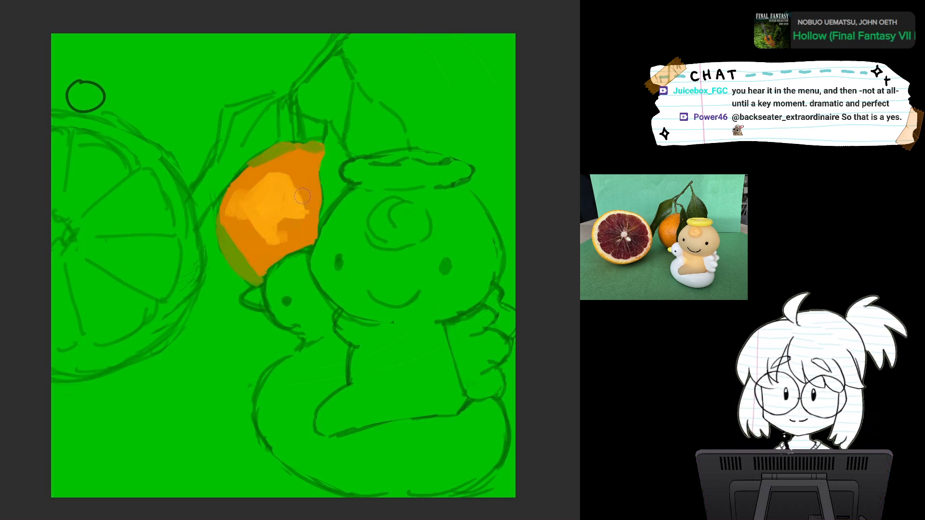
Paint the stem dark brown from the small orange up to the canvas edge and fill the leaf between the orange and the figurine.
left_click_drag(303, 196, 339, 209)
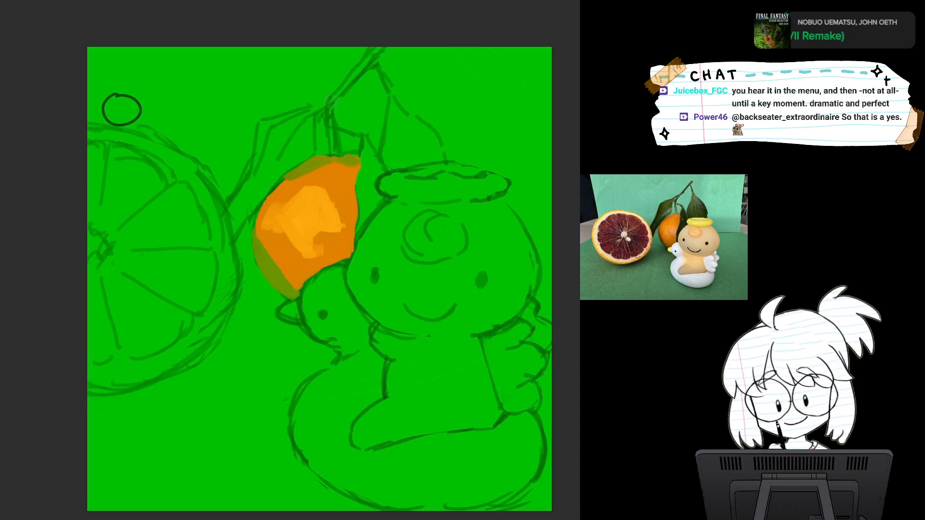
mouse_move(338, 92)
left_mouse_down()
mouse_move(327, 102)
mouse_move(334, 150)
mouse_move(333, 139)
left_mouse_up()
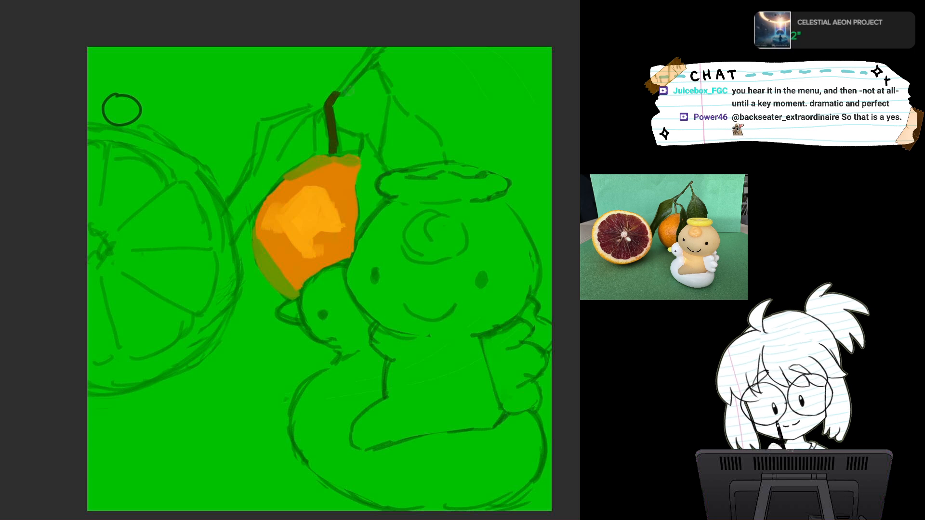
left_click_drag(332, 99, 373, 61)
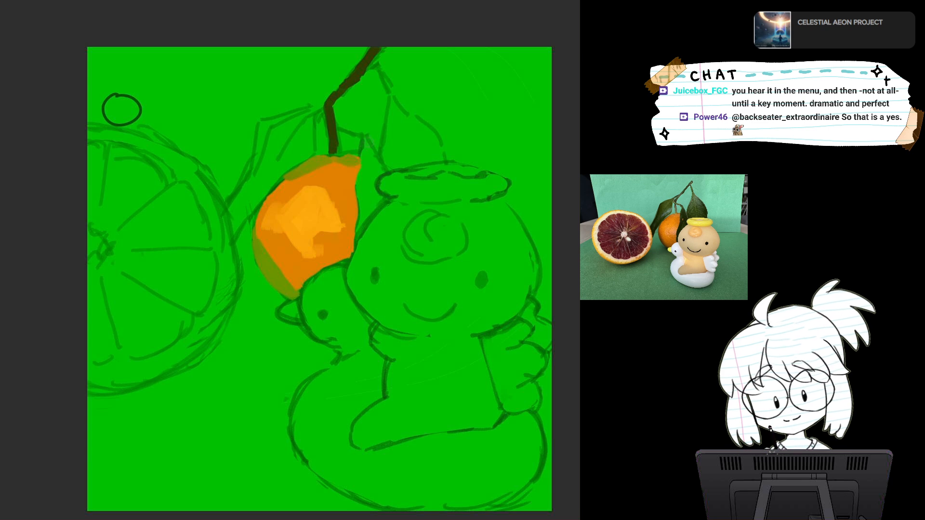
mouse_move(366, 140)
left_mouse_down()
mouse_move(357, 238)
mouse_move(364, 136)
mouse_move(384, 172)
mouse_move(370, 157)
mouse_move(366, 191)
mouse_move(382, 169)
mouse_move(367, 146)
mouse_move(364, 161)
mouse_move(360, 143)
left_mouse_up()
mouse_move(373, 187)
left_mouse_down()
mouse_move(376, 173)
mouse_move(369, 191)
mouse_move(380, 199)
mouse_move(368, 208)
mouse_move(372, 193)
mouse_move(356, 241)
left_mouse_up()
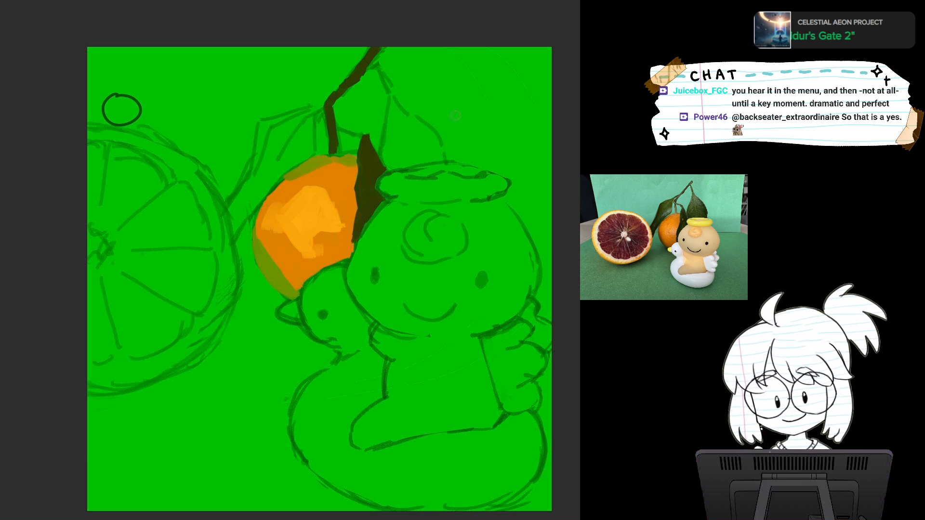
Paint the outer edge of the leaf above the halo with thick dark brown strokes.
mouse_move(407, 116)
left_mouse_down()
mouse_move(456, 147)
mouse_move(461, 161)
mouse_move(451, 143)
left_mouse_up()
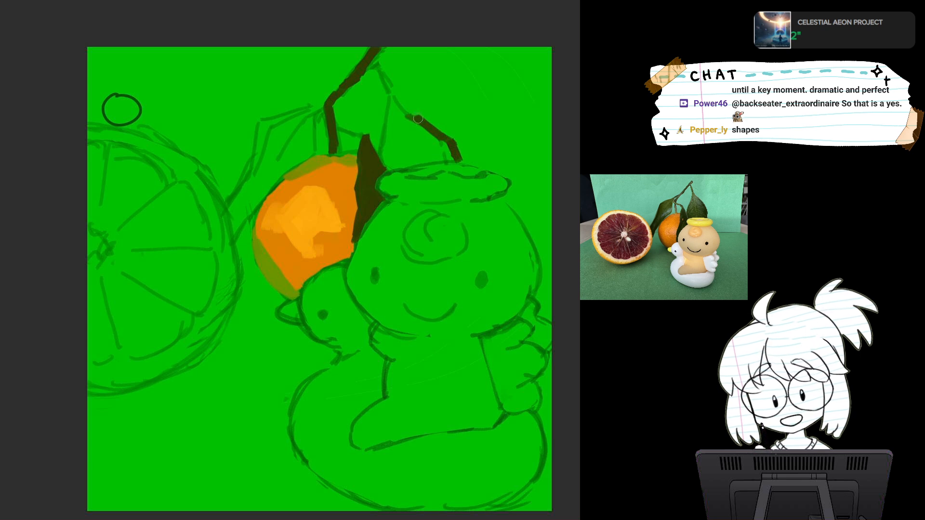
mouse_move(405, 115)
left_mouse_down()
mouse_move(451, 138)
mouse_move(458, 156)
left_mouse_up()
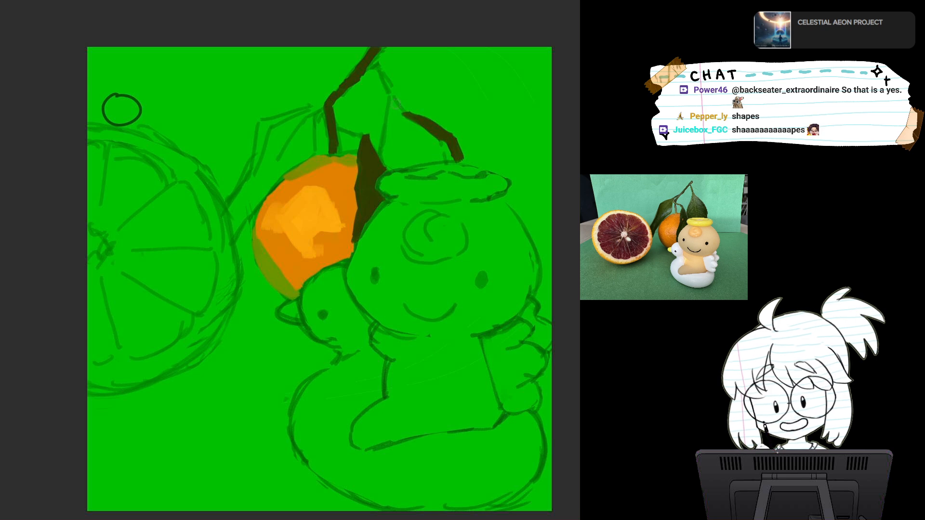
left_click_drag(408, 122, 446, 150)
left_click_drag(406, 119, 448, 150)
left_click_drag(391, 93, 415, 120)
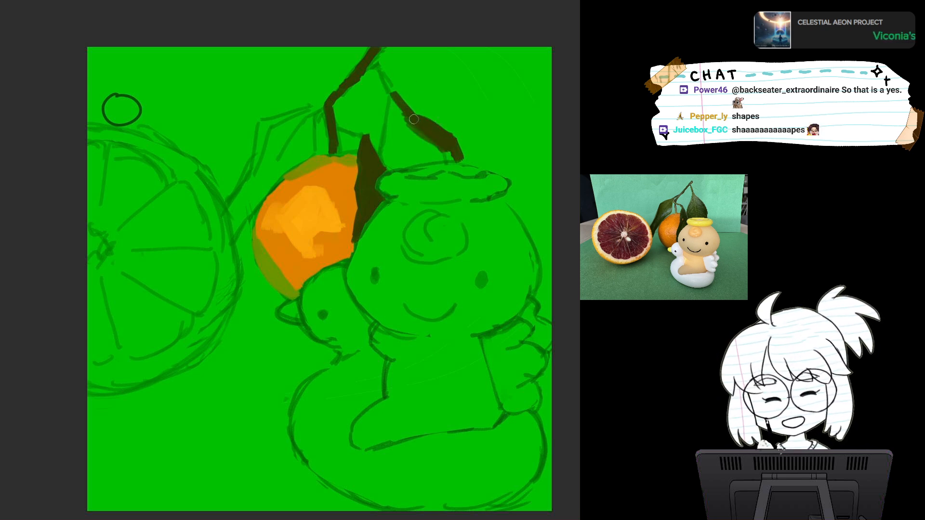
Paint the inner edge of the leaf above the halo from the stem down and fill the leaf's outer lower part dark brown.
mouse_move(377, 63)
left_mouse_down()
mouse_move(406, 119)
mouse_move(384, 154)
left_mouse_up()
mouse_move(397, 100)
left_mouse_down()
mouse_move(394, 119)
mouse_move(428, 160)
mouse_move(455, 157)
left_mouse_up()
left_click_drag(418, 127, 443, 155)
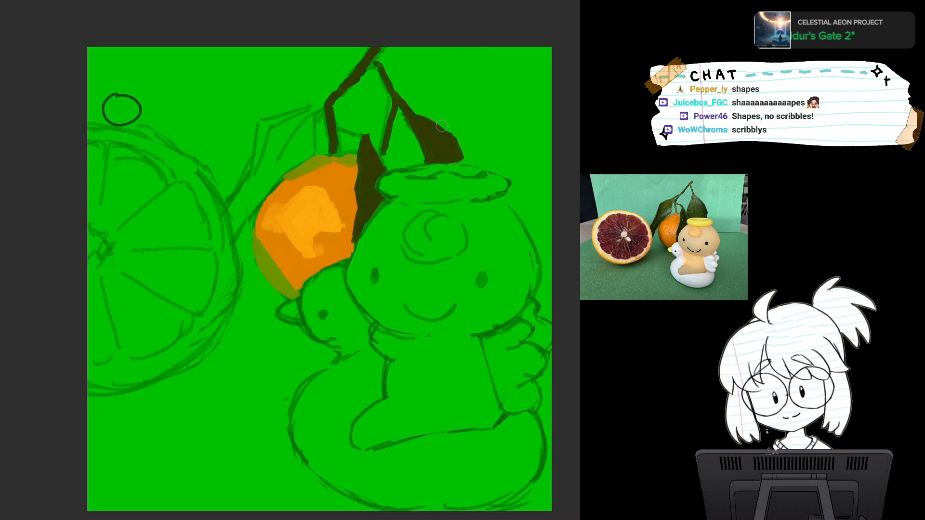
left_click_drag(384, 153, 392, 164)
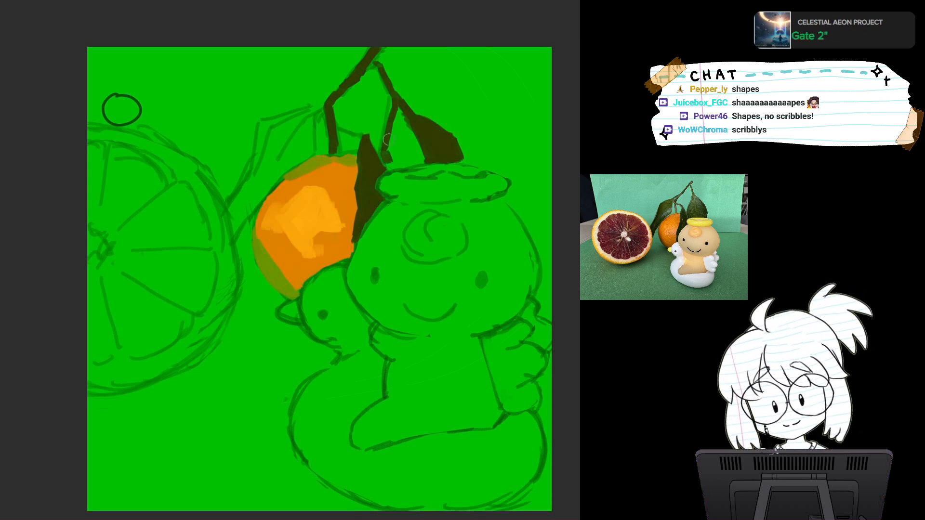
left_click_drag(399, 104, 390, 129)
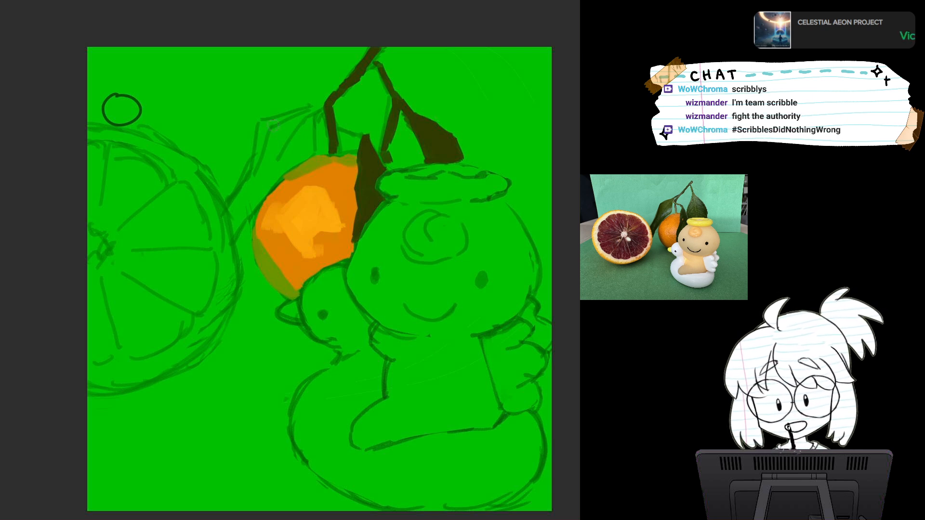
Block in the edges and lower part of the leaf between the halved orange and the small orange with dark brown.
mouse_move(289, 120)
left_mouse_down()
mouse_move(263, 126)
mouse_move(253, 169)
left_mouse_up()
mouse_move(264, 136)
left_mouse_down()
mouse_move(250, 186)
mouse_move(230, 211)
mouse_move(234, 231)
mouse_move(260, 194)
left_mouse_up()
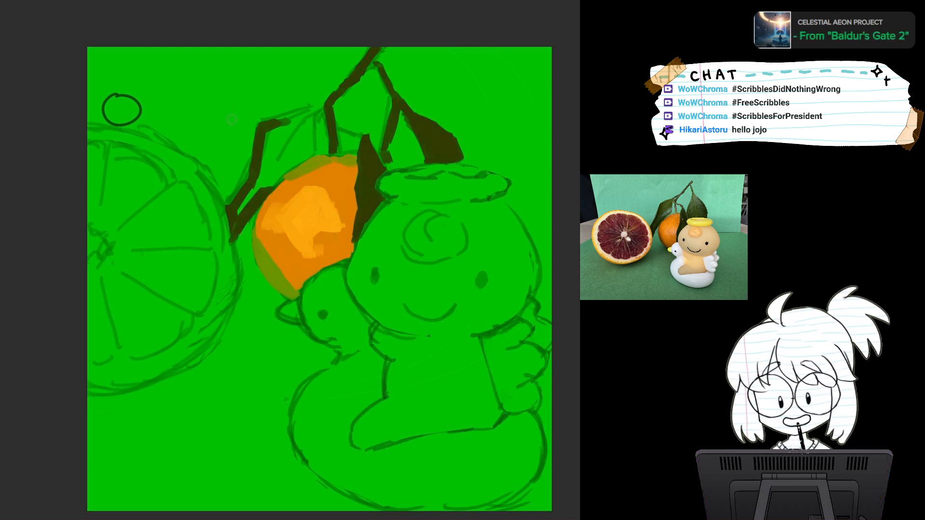
mouse_move(237, 213)
left_mouse_down()
mouse_move(264, 178)
mouse_move(236, 222)
mouse_move(277, 178)
left_mouse_up()
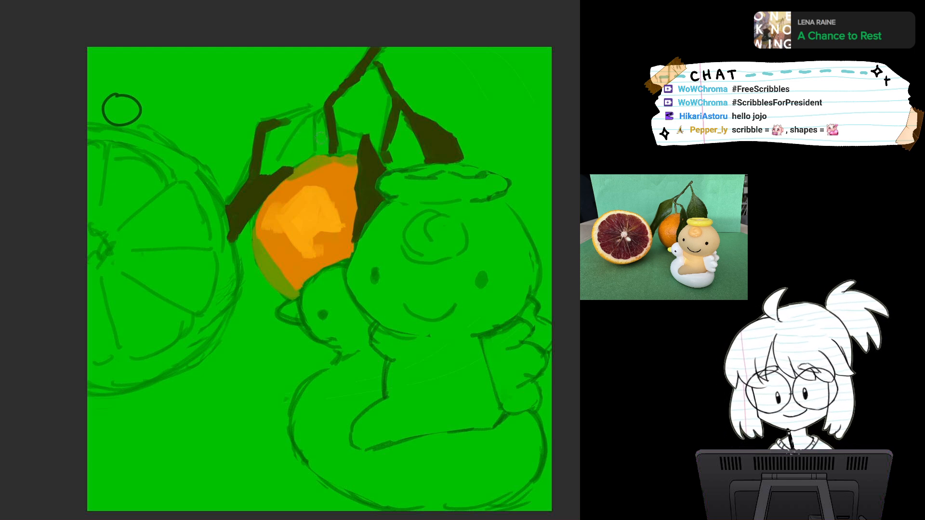
left_click_drag(282, 169, 313, 155)
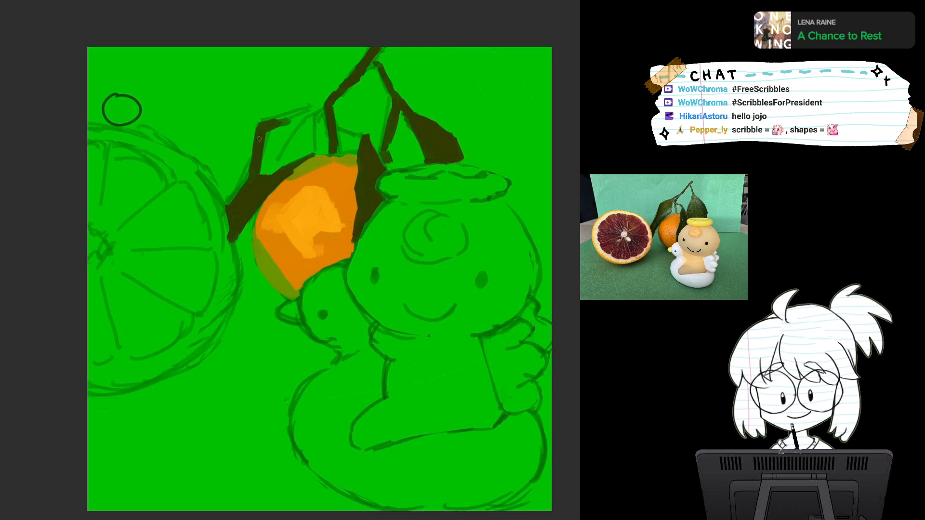
left_click_drag(264, 133, 266, 174)
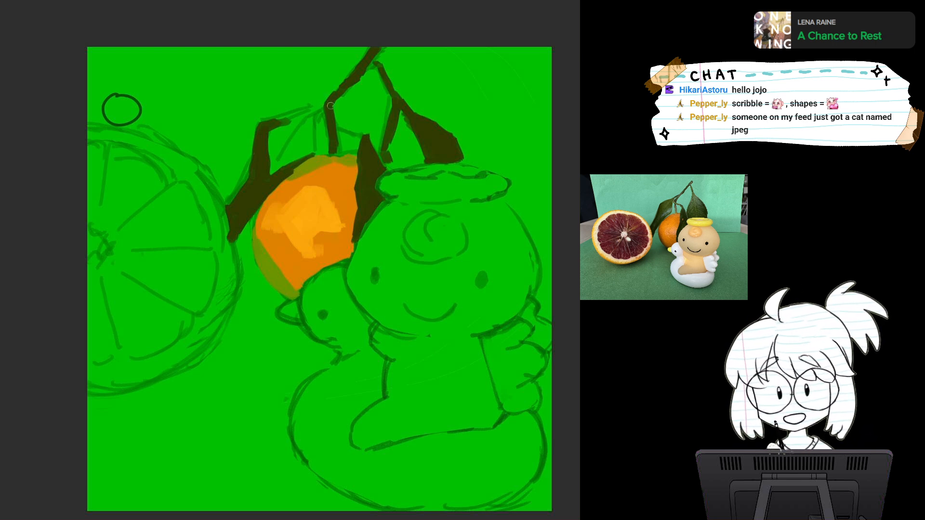
Paint a dark brown twig and midrib into that leaf and add a dark accent on the small orange's lower edge.
mouse_move(357, 82)
left_mouse_down()
mouse_move(314, 104)
mouse_move(336, 98)
left_mouse_up()
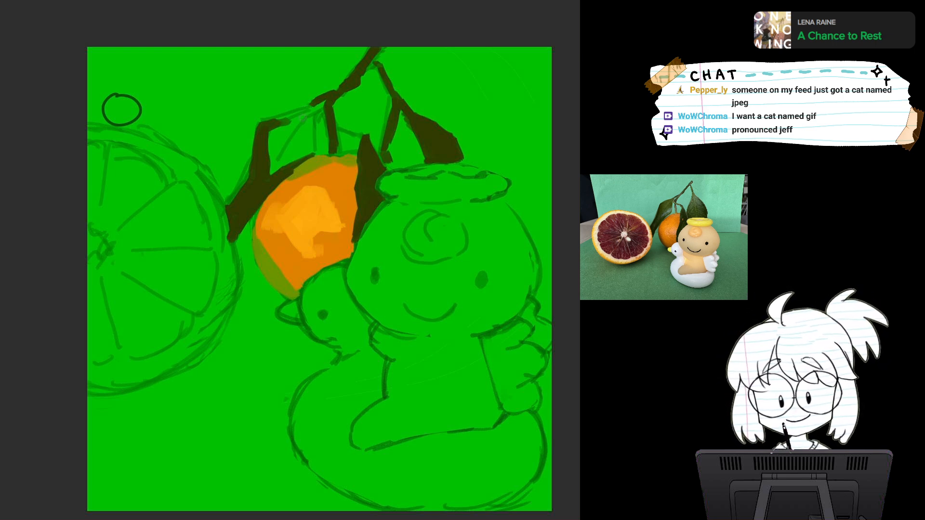
left_click_drag(314, 103, 285, 145)
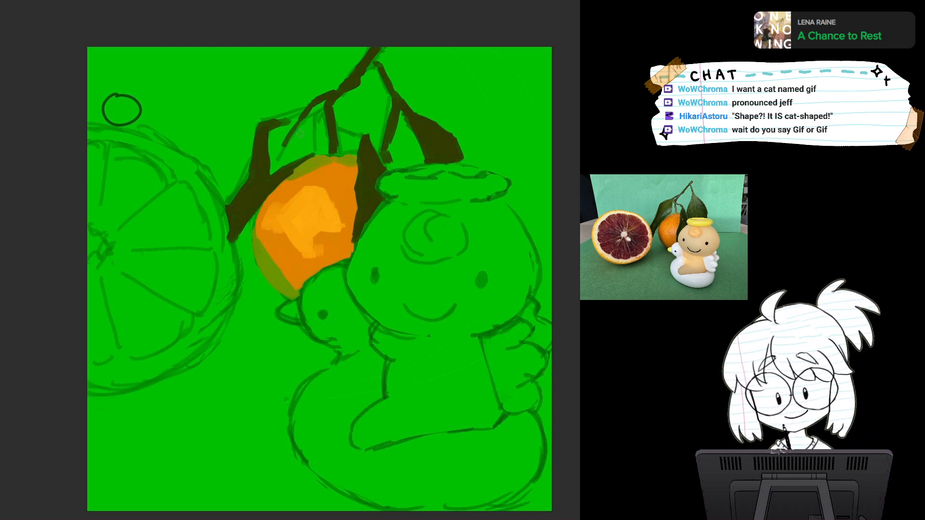
left_click_drag(276, 290, 287, 298)
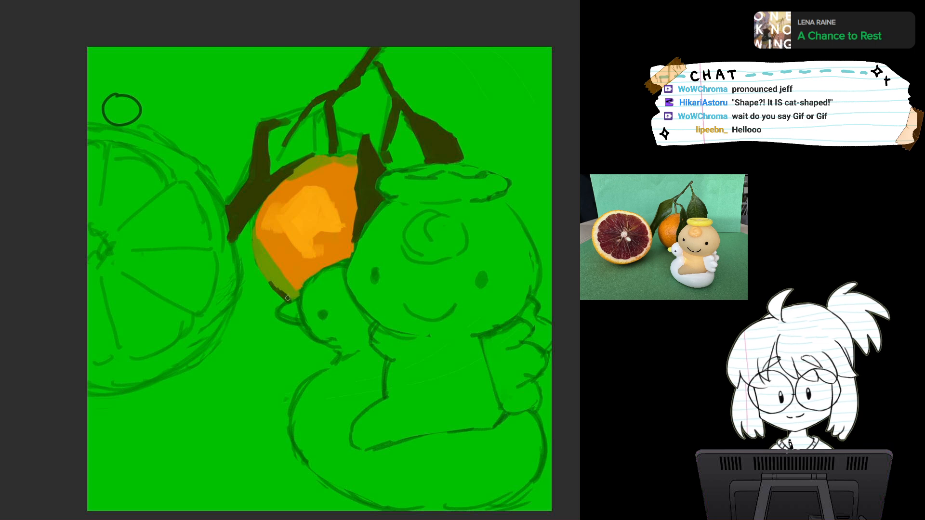
Fill the upper part of the leaf beside the halved orange with olive green and highlight the small orange's stem.
mouse_move(298, 124)
left_mouse_down()
mouse_move(277, 122)
mouse_move(301, 115)
mouse_move(285, 139)
mouse_move(274, 126)
mouse_move(266, 166)
mouse_move(281, 167)
left_mouse_up()
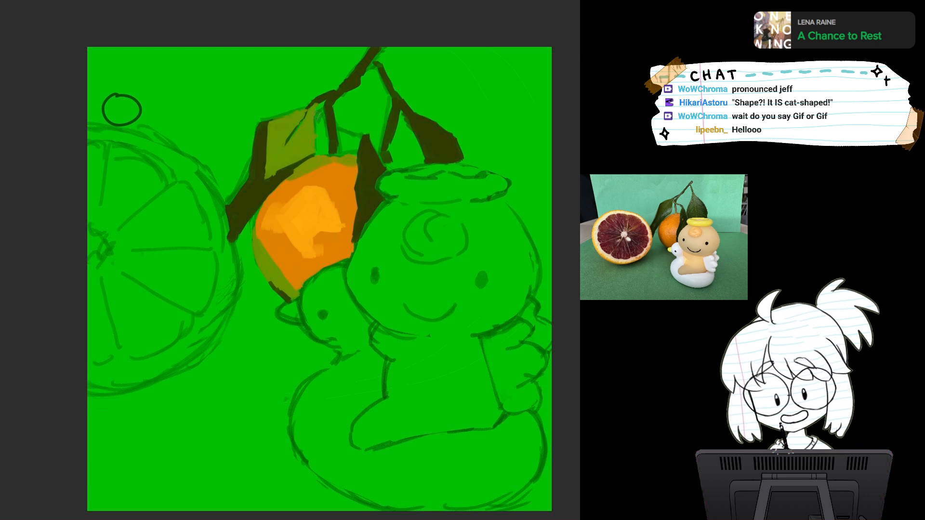
left_click_drag(332, 136, 330, 146)
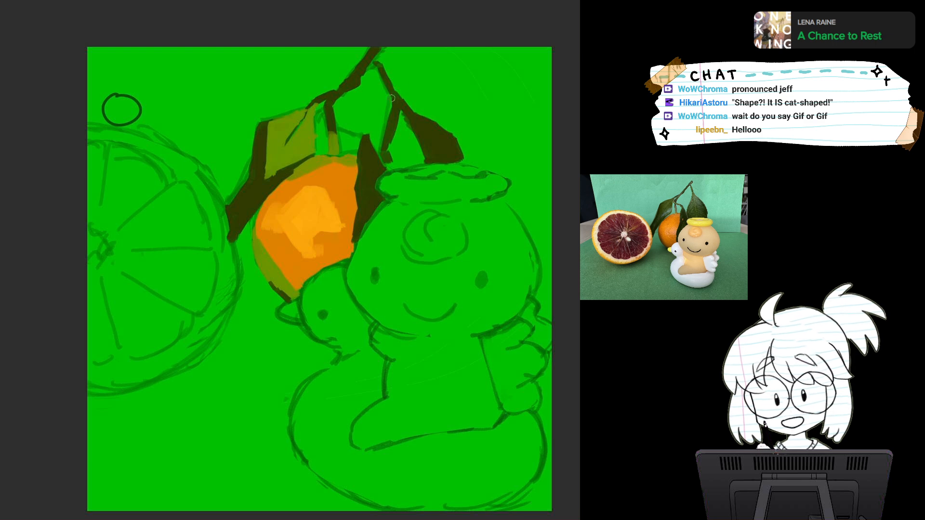
mouse_move(380, 68)
left_mouse_down()
mouse_move(395, 101)
mouse_move(388, 140)
left_mouse_up()
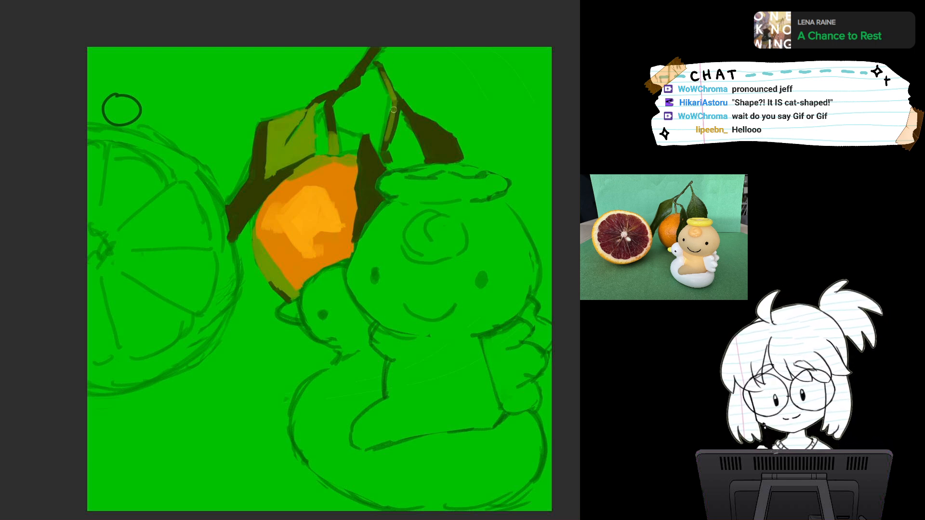
left_click_drag(396, 102, 389, 143)
left_click_drag(397, 102, 405, 118)
key("ctrl+z")
key("ctrl+z")
key("ctrl+z")
key("ctrl+z")
key("ctrl+z")
key("ctrl+z")
Fill the inner half of the leaf above the halo with olive green, highlight its twig and extend the middle leaf's tip in dark brown.
mouse_move(396, 101)
left_mouse_down()
mouse_move(385, 148)
mouse_move(400, 114)
mouse_move(415, 147)
mouse_move(403, 138)
mouse_move(390, 154)
mouse_move(410, 169)
mouse_move(395, 150)
mouse_move(409, 159)
mouse_move(408, 136)
mouse_move(414, 153)
left_mouse_up()
left_click_drag(385, 76, 395, 96)
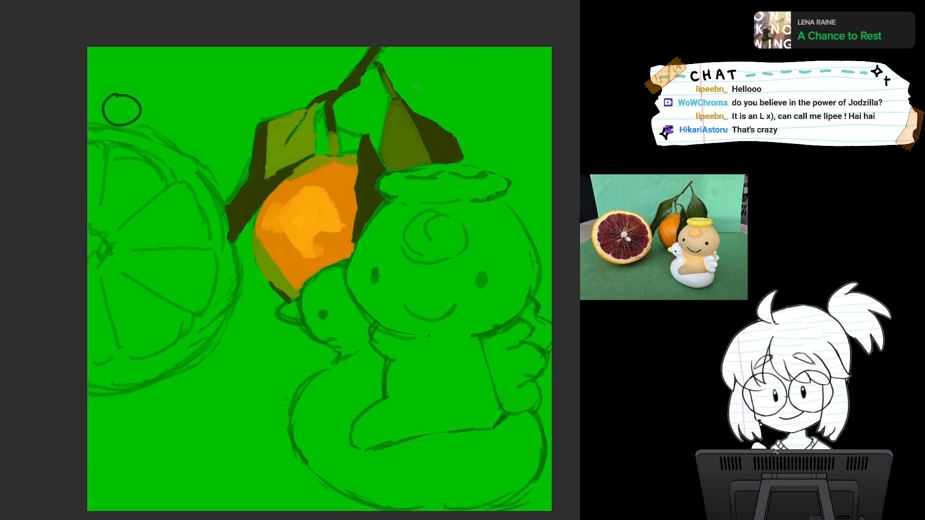
left_click_drag(403, 104, 423, 145)
left_click_drag(404, 105, 428, 160)
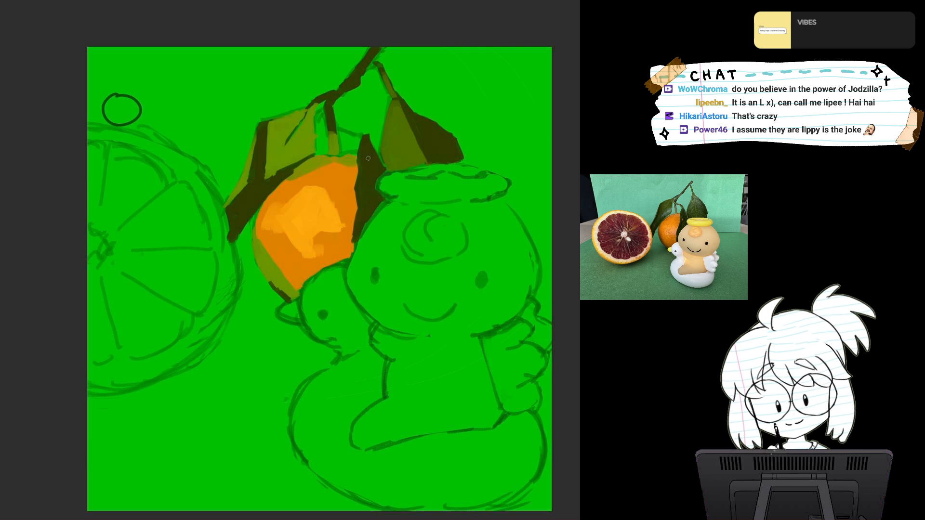
left_click_drag(345, 133, 356, 136)
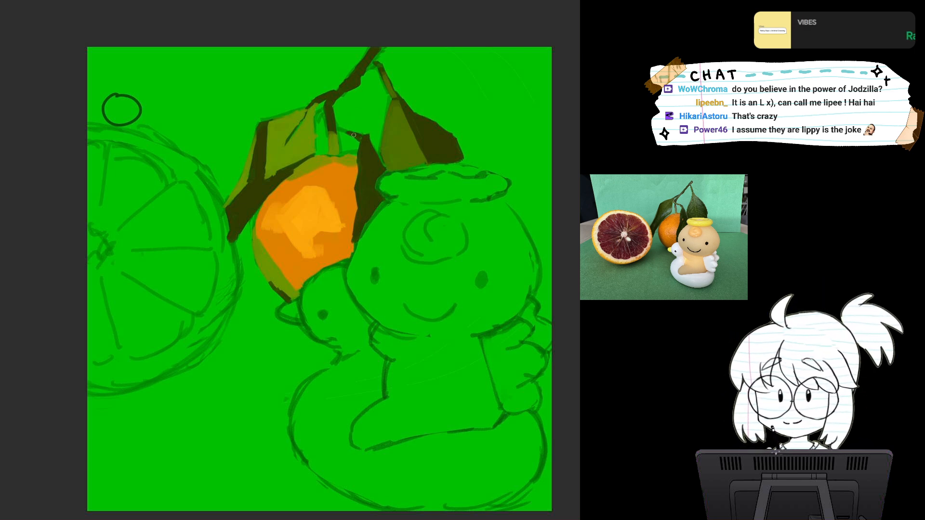
Paint the halved orange's outer rind as an orange band running along its whole visible edge.
scroll(364, 146, "left", 2)
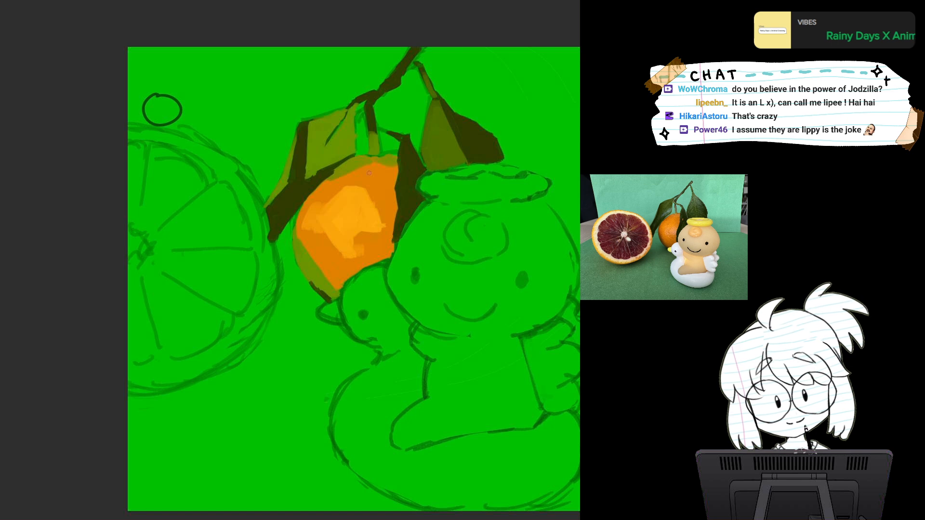
mouse_move(193, 144)
left_mouse_down()
mouse_move(238, 179)
mouse_move(272, 258)
mouse_move(264, 313)
mouse_move(239, 347)
mouse_move(202, 370)
left_mouse_up()
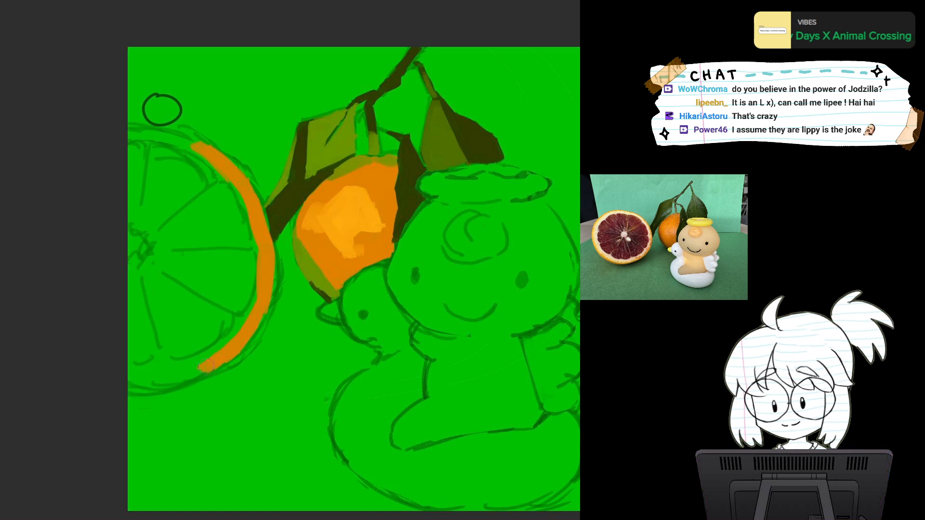
mouse_move(129, 380)
left_mouse_down()
mouse_move(191, 379)
mouse_move(166, 387)
mouse_move(224, 361)
mouse_move(358, 397)
left_mouse_up()
left_click_drag(129, 340, 167, 313)
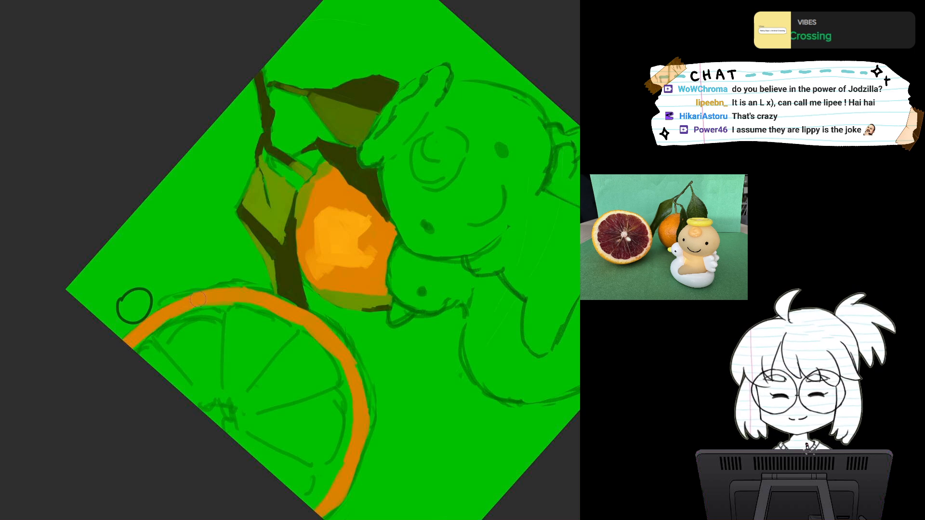
key("5")
left_click_drag(289, 290, 287, 207)
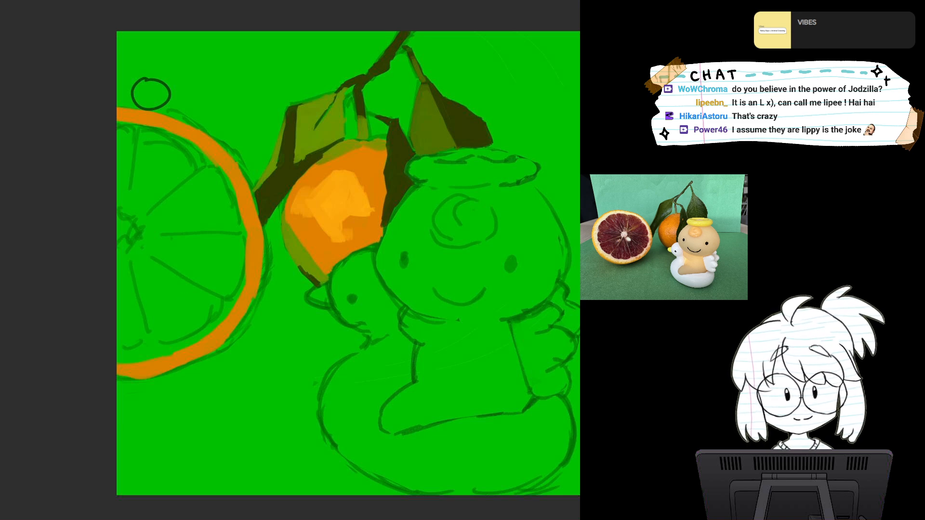
Paint a pale cream pith ring just inside the halved orange's rind.
mouse_move(113, 121)
left_mouse_down()
mouse_move(158, 127)
mouse_move(214, 161)
left_mouse_up()
mouse_move(176, 133)
left_mouse_down()
mouse_move(222, 164)
mouse_move(248, 212)
left_mouse_up()
mouse_move(234, 176)
left_mouse_down()
mouse_move(250, 231)
mouse_move(248, 279)
left_mouse_up()
mouse_move(248, 227)
left_mouse_down()
mouse_move(246, 286)
mouse_move(219, 318)
left_mouse_up()
mouse_move(241, 288)
left_mouse_down()
mouse_move(215, 330)
mouse_move(175, 351)
left_mouse_up()
mouse_move(166, 353)
left_mouse_down()
mouse_move(198, 340)
mouse_move(168, 353)
left_mouse_up()
mouse_move(214, 326)
left_mouse_down()
mouse_move(161, 357)
mouse_move(120, 366)
left_mouse_up()
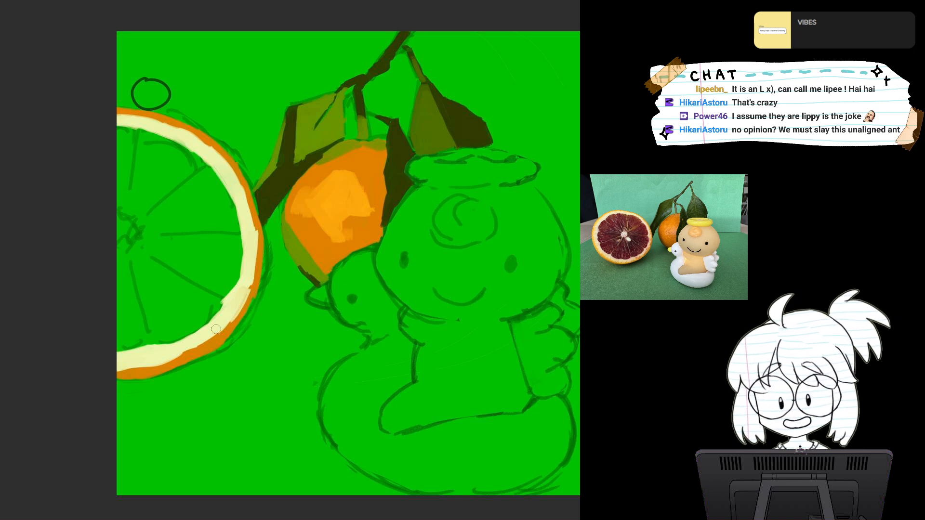
Extend the cream pith inward in small points where the halved orange's segments meet.
left_click_drag(241, 241, 326, 207)
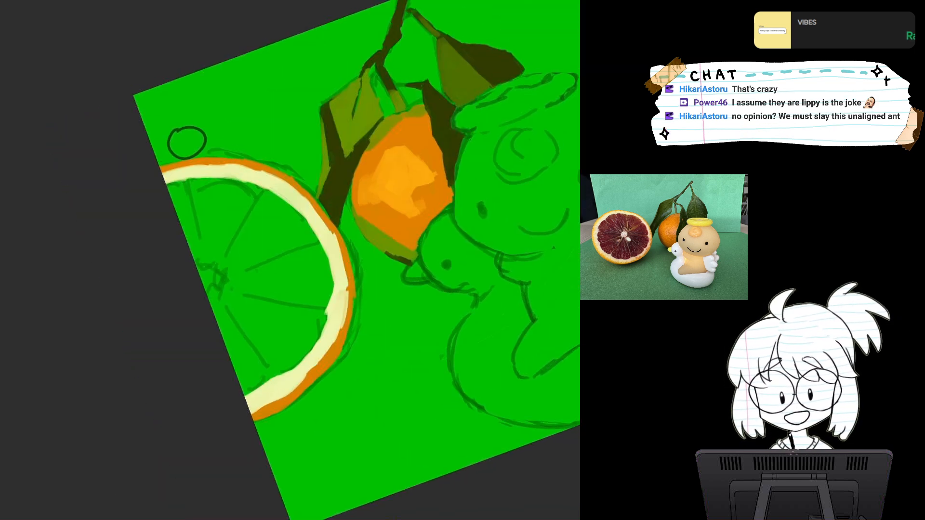
left_click(280, 187, "alt")
left_click_drag(282, 185, 310, 219)
left_click(302, 206, "alt")
mouse_move(251, 174)
left_mouse_down()
mouse_move(261, 190)
mouse_move(269, 186)
left_mouse_up()
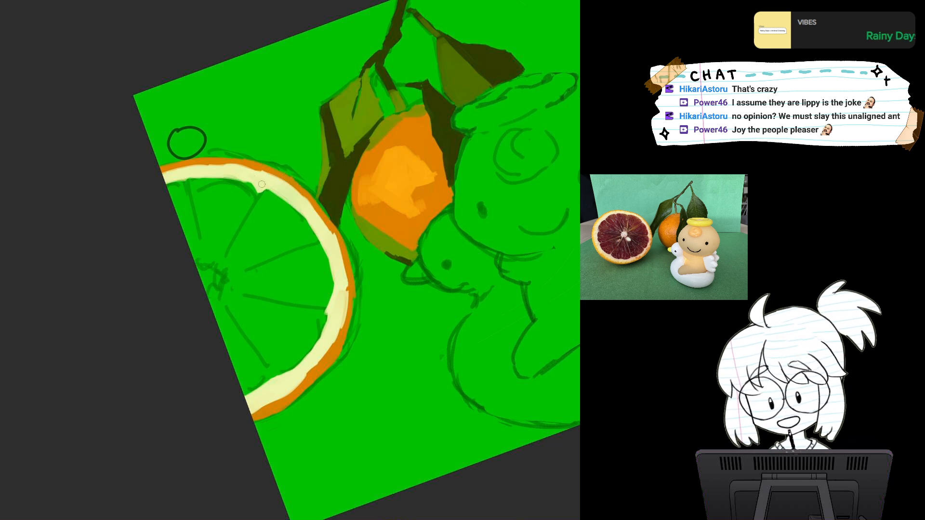
left_click_drag(319, 227, 325, 245)
left_click_drag(328, 310, 328, 327)
mouse_move(287, 375)
left_mouse_down()
mouse_move(268, 381)
mouse_move(280, 379)
left_mouse_up()
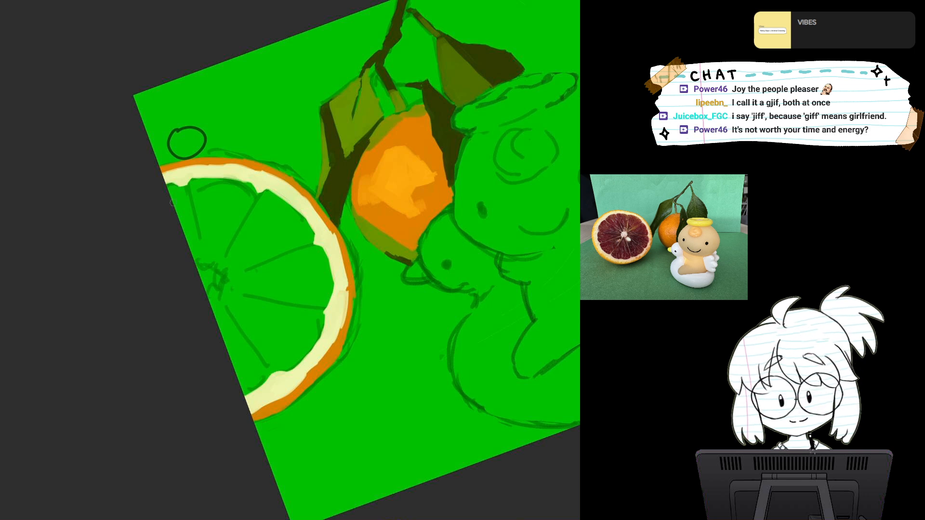
Fill the upper segments of the halved orange with red, leaving thin gaps between them.
mouse_move(174, 196)
left_mouse_down()
mouse_move(179, 185)
mouse_move(168, 186)
mouse_move(191, 223)
mouse_move(192, 258)
mouse_move(199, 219)
left_mouse_up()
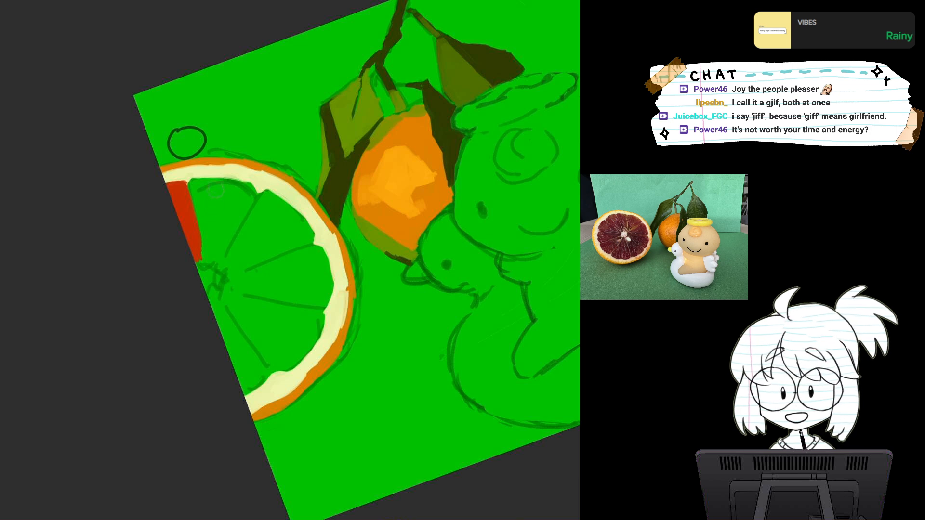
mouse_move(200, 183)
left_mouse_down()
mouse_move(200, 236)
mouse_move(203, 204)
mouse_move(218, 185)
mouse_move(248, 191)
mouse_move(205, 174)
mouse_move(250, 188)
mouse_move(236, 190)
mouse_move(214, 251)
mouse_move(218, 212)
mouse_move(212, 226)
mouse_move(208, 205)
mouse_move(212, 193)
mouse_move(211, 253)
mouse_move(228, 223)
mouse_move(208, 244)
mouse_move(222, 253)
mouse_move(255, 217)
mouse_move(227, 265)
mouse_move(245, 258)
mouse_move(244, 240)
mouse_move(246, 263)
mouse_move(224, 270)
mouse_move(302, 240)
mouse_move(278, 236)
left_mouse_up()
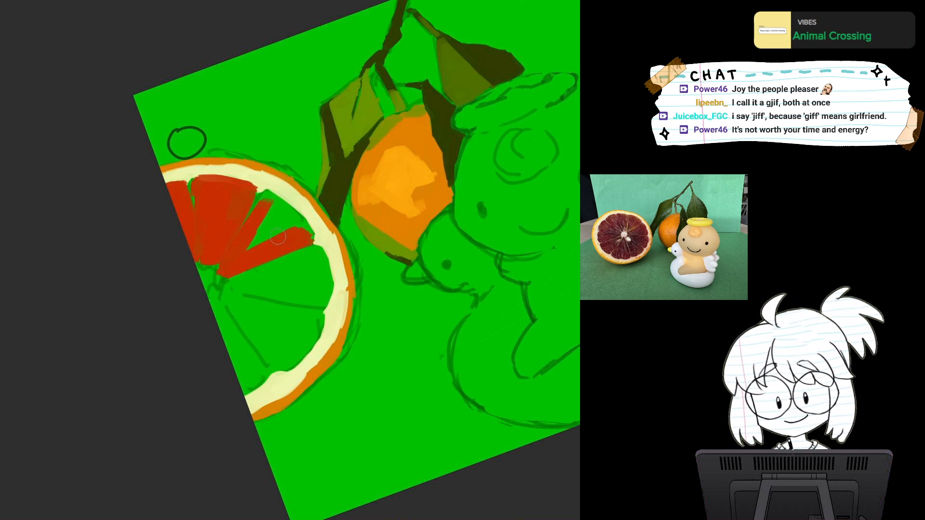
mouse_move(271, 198)
left_mouse_down()
mouse_move(308, 236)
mouse_move(299, 232)
left_mouse_up()
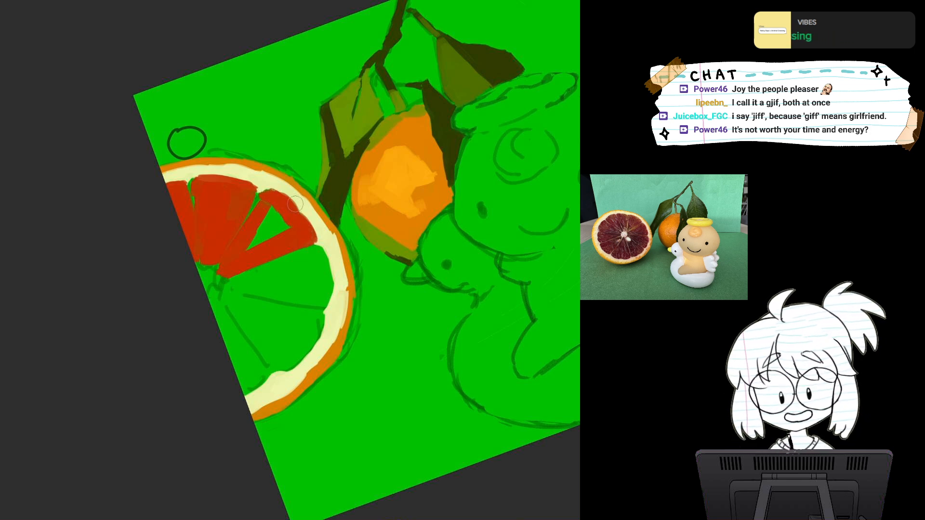
mouse_move(282, 197)
left_mouse_down()
mouse_move(261, 238)
mouse_move(287, 226)
mouse_move(251, 233)
mouse_move(286, 215)
mouse_move(253, 236)
mouse_move(237, 285)
left_mouse_up()
mouse_move(252, 361)
left_mouse_down()
mouse_move(283, 284)
mouse_move(308, 295)
mouse_move(292, 289)
mouse_move(318, 313)
mouse_move(247, 380)
mouse_move(316, 329)
left_mouse_up()
mouse_move(316, 329)
left_mouse_down()
mouse_move(280, 355)
mouse_move(299, 333)
mouse_move(287, 323)
mouse_move(297, 292)
left_mouse_up()
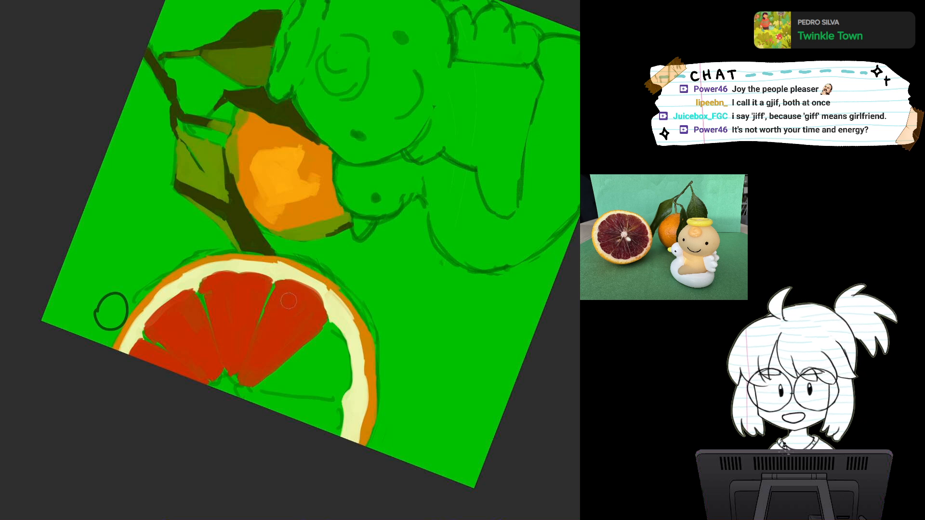
Fill the remaining lower segments of the halved orange with red up to the pith, keeping thin dividing gaps.
left_click_drag(266, 351, 204, 209)
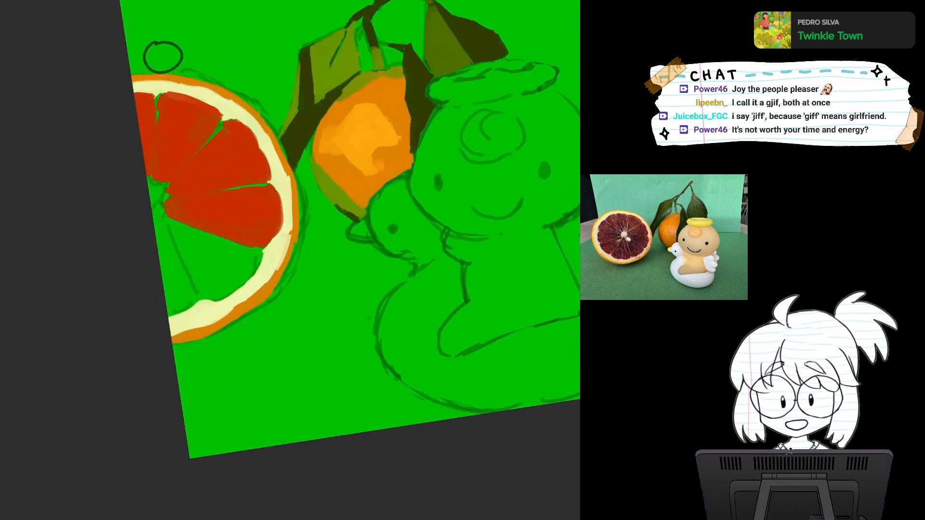
left_click_drag(266, 351, 217, 222)
left_click_drag(266, 351, 343, 504)
mouse_move(308, 203)
left_mouse_down()
mouse_move(307, 267)
mouse_move(337, 289)
mouse_move(299, 217)
mouse_move(282, 297)
mouse_move(304, 306)
mouse_move(318, 288)
mouse_move(286, 321)
mouse_move(305, 337)
mouse_move(331, 295)
mouse_move(338, 314)
mouse_move(312, 355)
left_mouse_up()
mouse_move(228, 299)
left_mouse_down()
mouse_move(283, 364)
mouse_move(253, 344)
mouse_move(279, 366)
mouse_move(269, 381)
mouse_move(284, 357)
mouse_move(266, 382)
left_mouse_up()
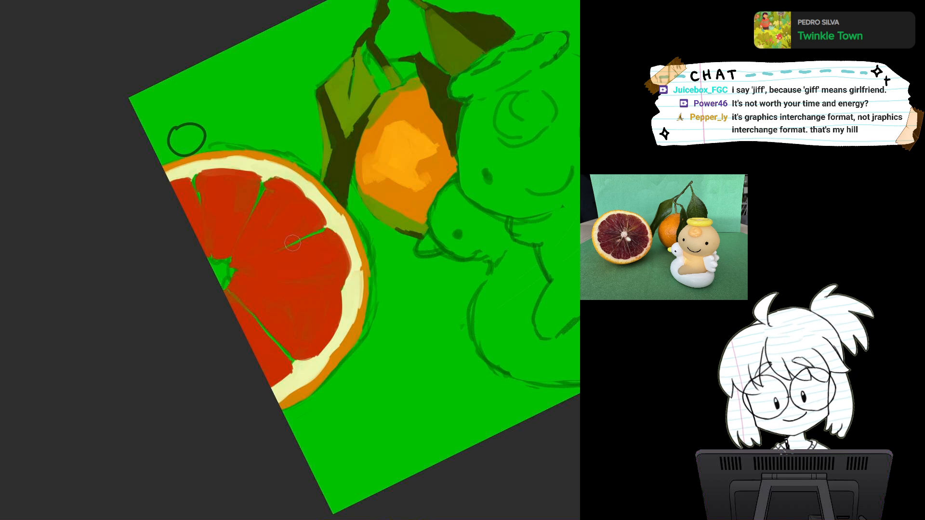
mouse_move(337, 270)
left_mouse_down()
mouse_move(200, 231)
mouse_move(223, 195)
left_mouse_up()
left_click_drag(332, 222, 248, 297)
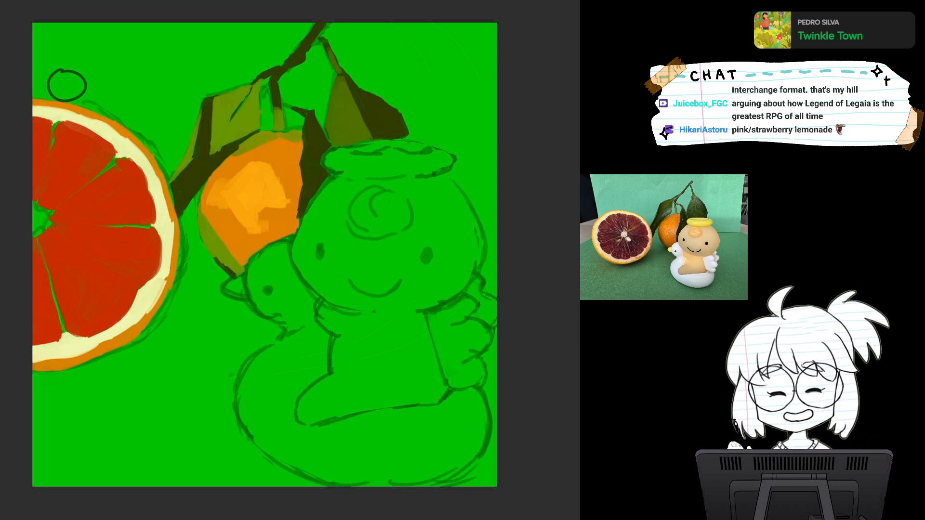
Paint the halved orange's core in pale cream and add a small cream oval seed beside it.
left_click_drag(251, 251, 358, 276)
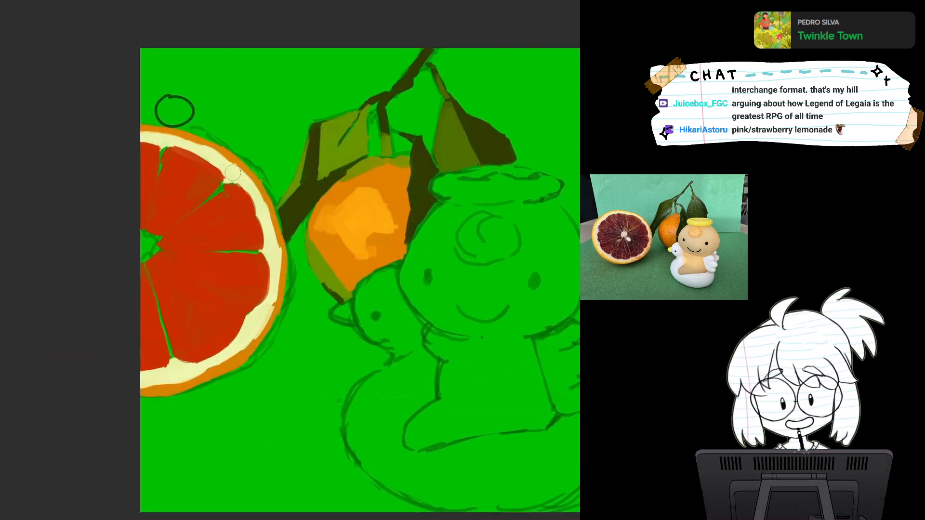
mouse_move(138, 231)
left_mouse_down()
mouse_move(155, 235)
mouse_move(140, 254)
mouse_move(161, 237)
left_mouse_up()
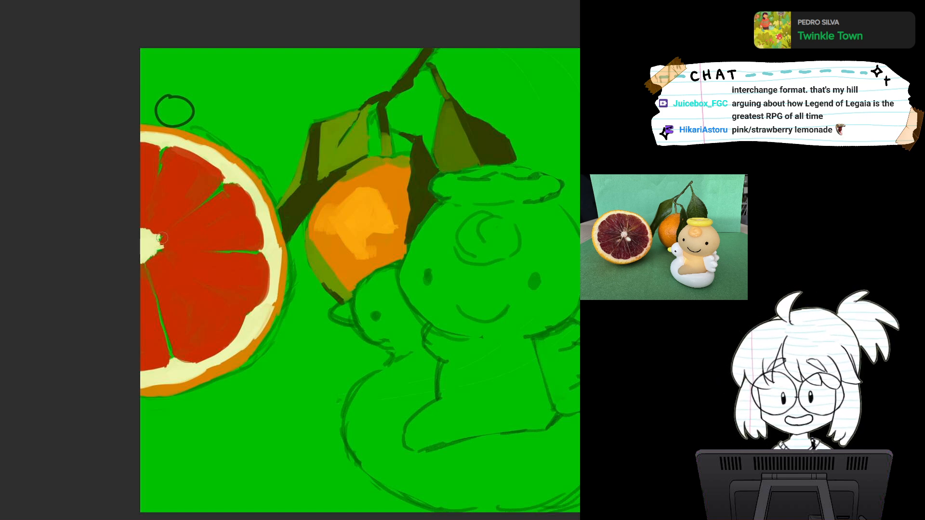
mouse_move(162, 238)
left_mouse_down()
mouse_move(171, 273)
mouse_move(161, 264)
mouse_move(163, 270)
mouse_move(176, 272)
mouse_move(166, 267)
left_mouse_up()
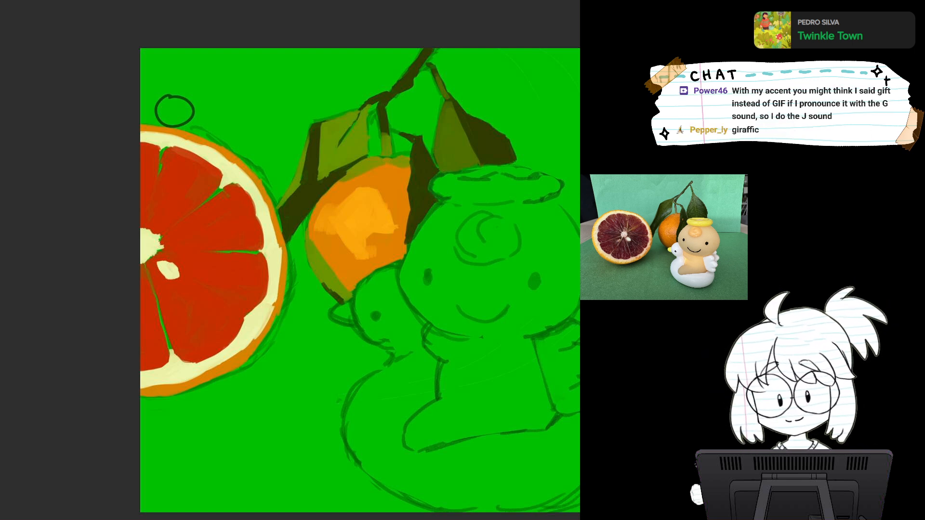
Widen and smooth the outer edge of the halved orange's rind with orange to cover the sketch outline.
left_click_drag(289, 309, 290, 273)
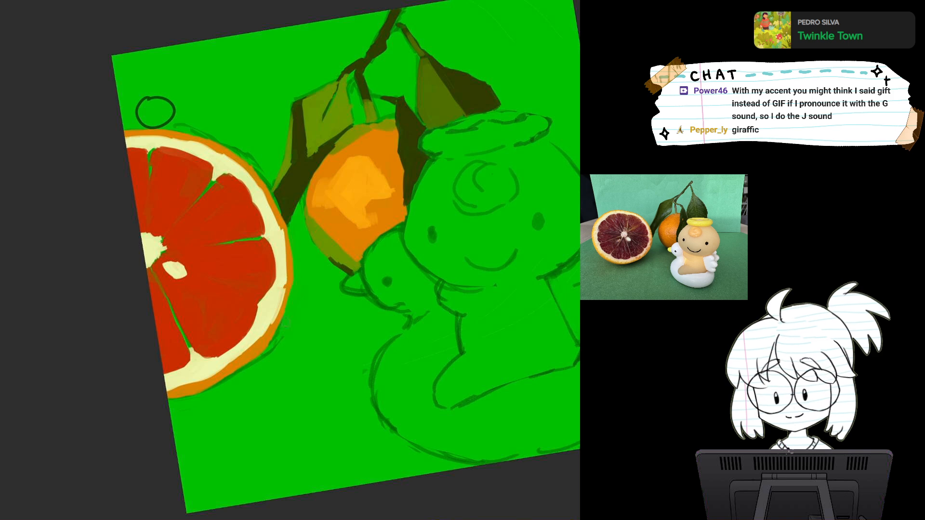
left_click_drag(280, 327, 201, 324)
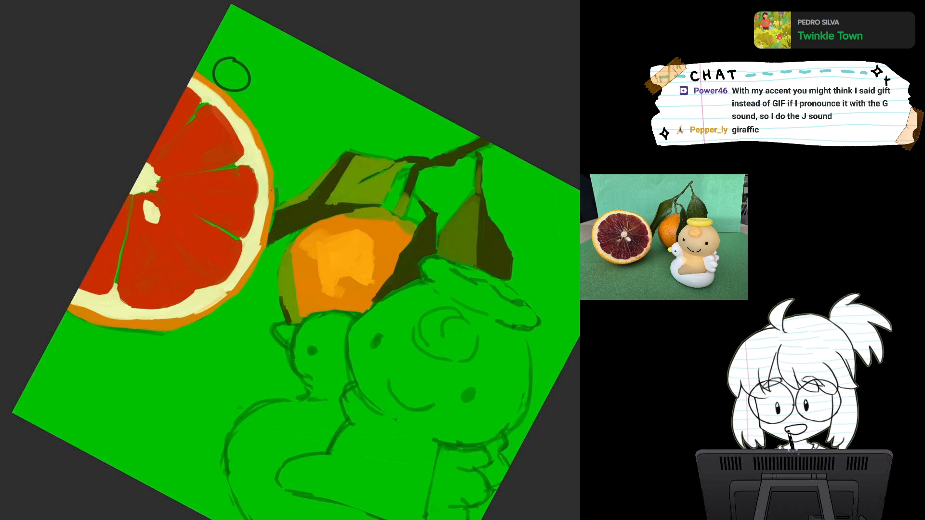
mouse_move(282, 163)
left_mouse_down()
mouse_move(213, 198)
mouse_move(233, 51)
left_mouse_up()
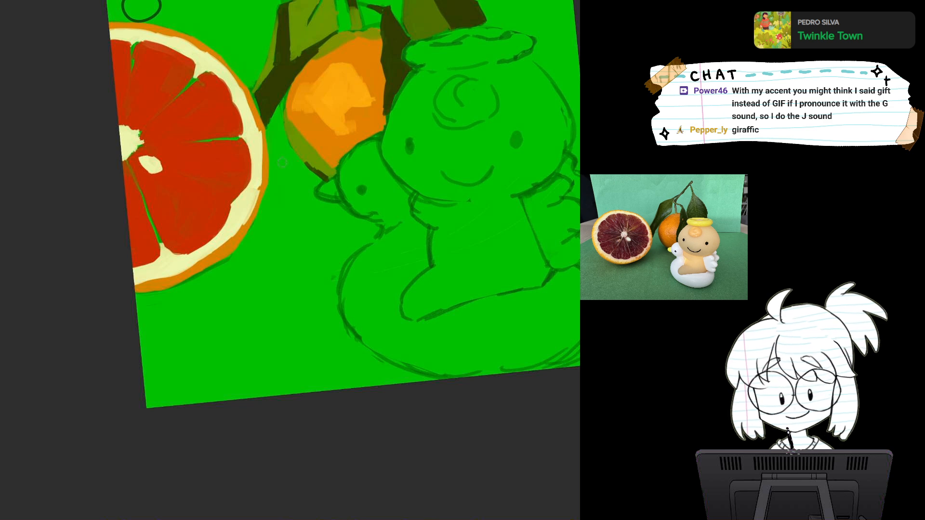
left_click_drag(282, 163, 304, 199)
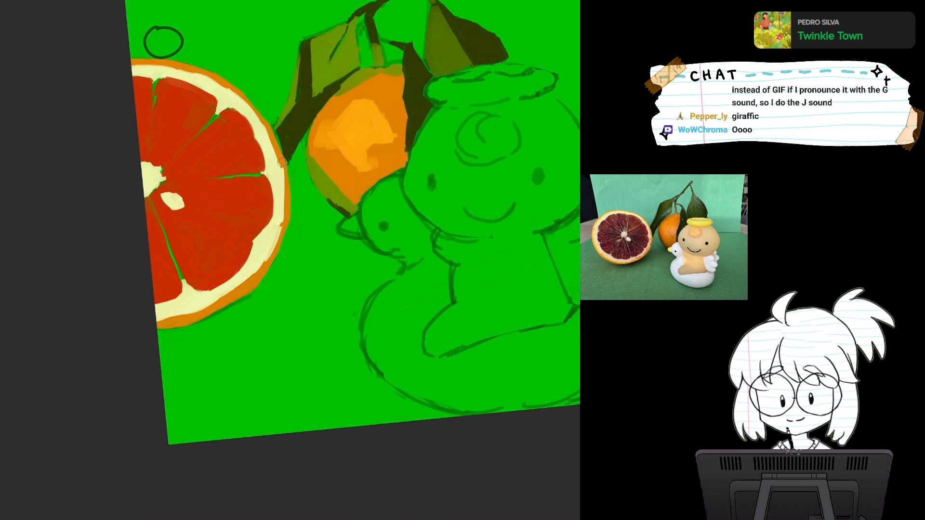
Paint deep maroon wedges from the core outward in the halved orange's two right-hand segments.
left_click_drag(282, 162, 203, 249)
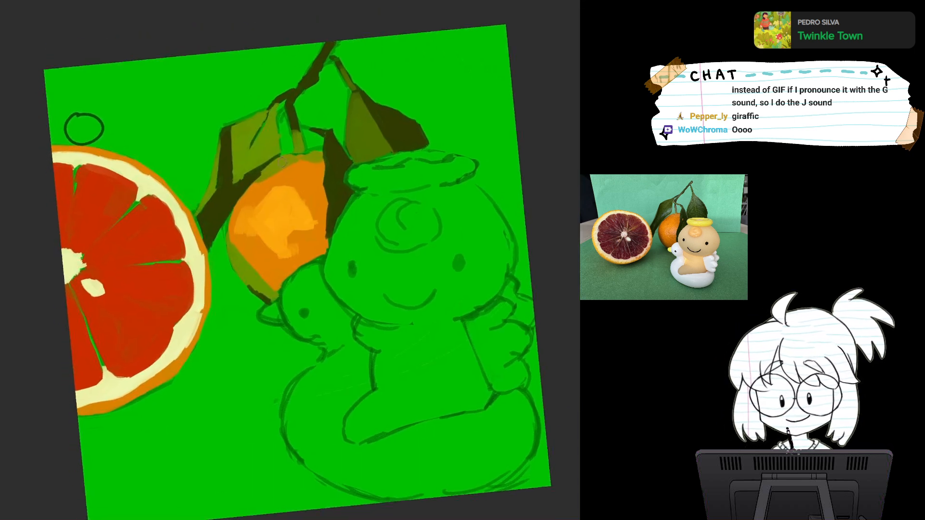
left_click_drag(282, 162, 285, 187)
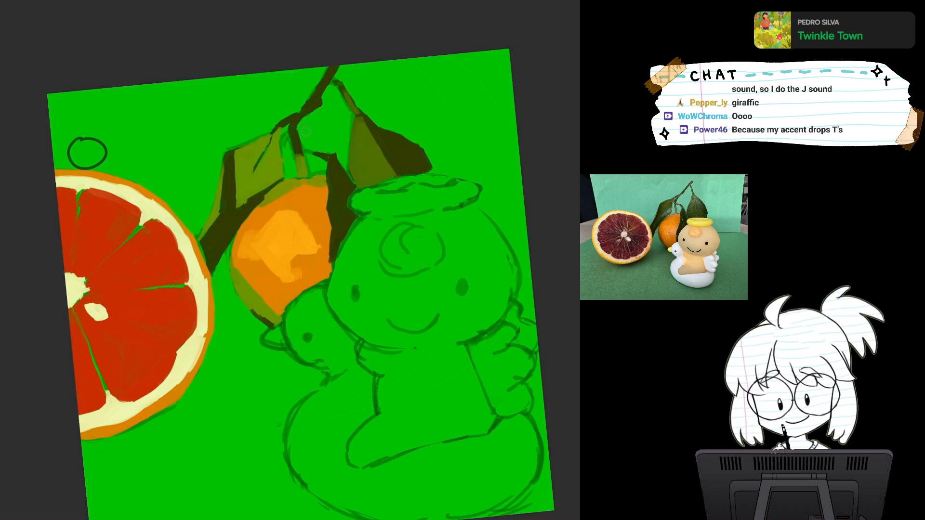
mouse_move(306, 131)
left_mouse_down()
mouse_move(295, 71)
mouse_move(349, 65)
mouse_move(338, 71)
left_mouse_up()
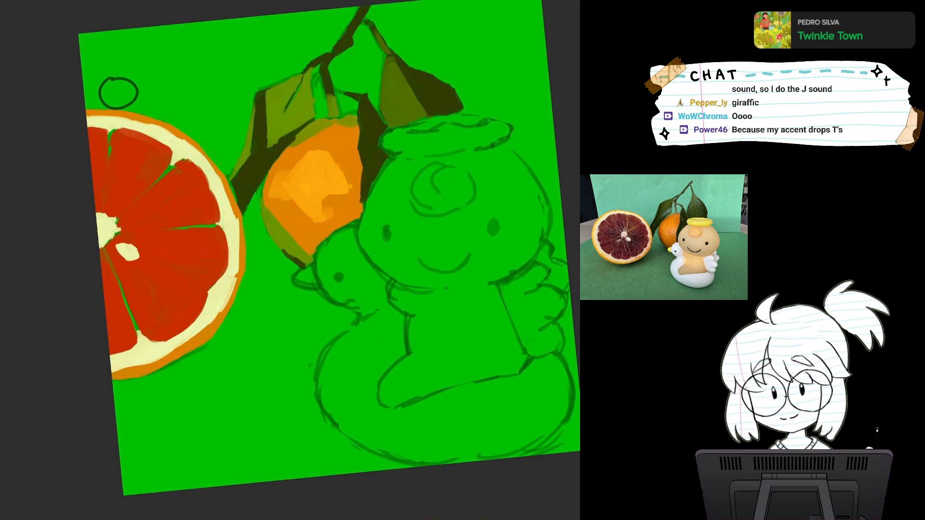
mouse_move(313, 185)
left_mouse_down()
mouse_move(278, 182)
mouse_move(357, 141)
mouse_move(300, 175)
mouse_move(311, 167)
left_mouse_up()
mouse_move(123, 247)
left_mouse_down()
mouse_move(184, 227)
mouse_move(144, 249)
left_mouse_up()
mouse_move(308, 167)
left_mouse_down()
mouse_move(353, 140)
mouse_move(345, 180)
left_mouse_up()
left_click_drag(144, 249, 168, 281)
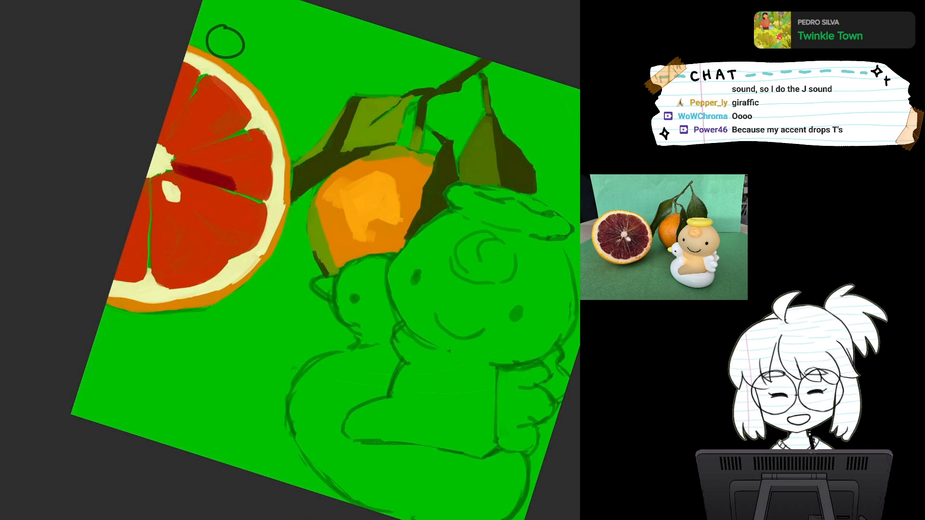
mouse_move(174, 176)
left_mouse_down()
mouse_move(214, 221)
mouse_move(188, 192)
mouse_move(233, 202)
left_mouse_up()
mouse_move(187, 179)
left_mouse_down()
mouse_move(213, 208)
mouse_move(205, 202)
mouse_move(224, 196)
mouse_move(223, 231)
mouse_move(227, 197)
left_mouse_up()
key("5")
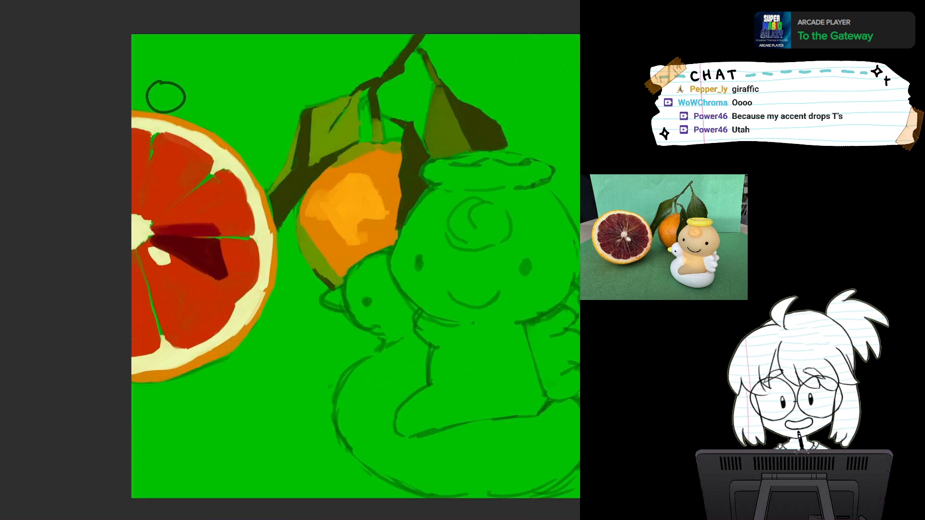
Darken the halved orange's lower segments with deep maroon and add matching maroon wedges to the segments above the core.
mouse_move(142, 248)
left_mouse_down()
mouse_move(156, 287)
mouse_move(176, 262)
mouse_move(166, 296)
mouse_move(148, 273)
mouse_move(180, 330)
mouse_move(188, 289)
mouse_move(169, 266)
mouse_move(202, 318)
mouse_move(179, 276)
mouse_move(178, 316)
left_mouse_up()
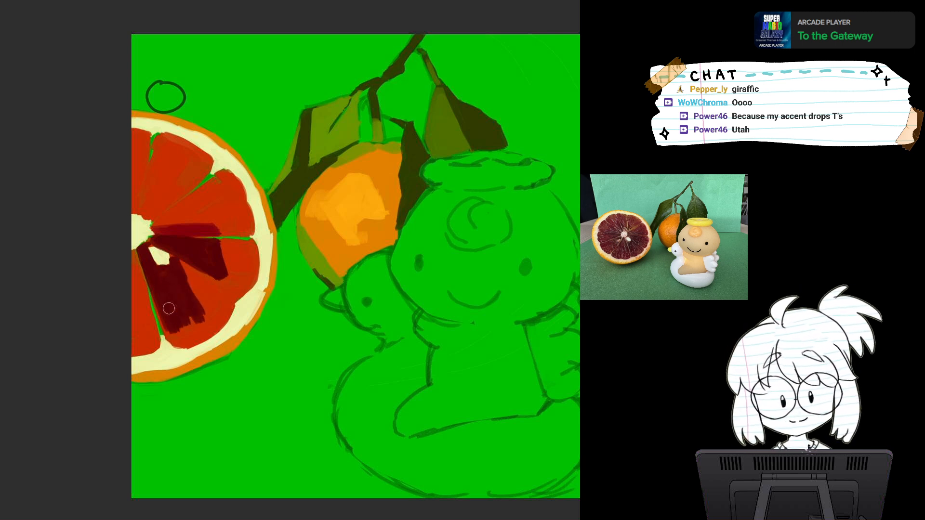
mouse_move(153, 282)
left_mouse_down()
mouse_move(175, 334)
mouse_move(186, 339)
mouse_move(198, 327)
mouse_move(191, 342)
mouse_move(202, 334)
mouse_move(196, 314)
mouse_move(189, 321)
left_mouse_up()
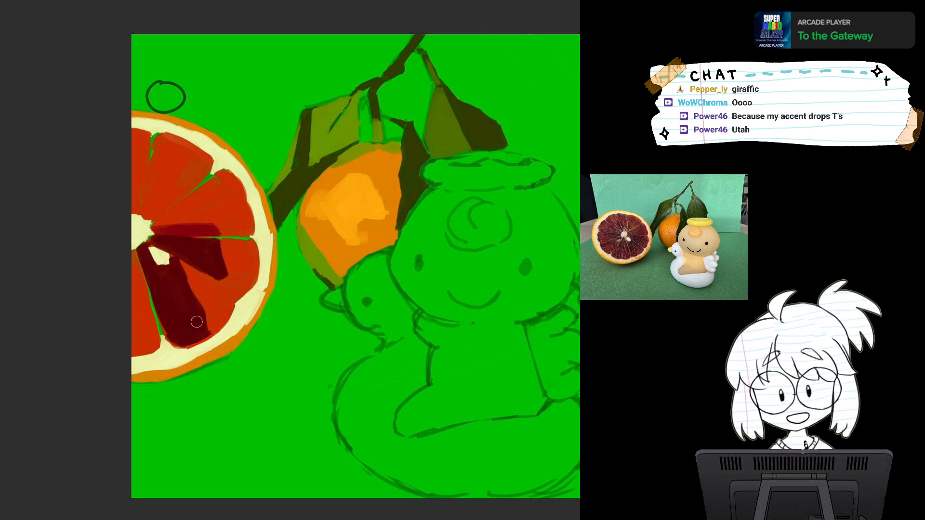
left_click_drag(183, 281, 199, 297)
left_click_drag(188, 275, 198, 289)
mouse_move(174, 261)
left_mouse_down()
mouse_move(186, 270)
mouse_move(204, 263)
left_mouse_up()
left_click_drag(145, 255, 160, 317)
mouse_move(150, 274)
left_mouse_down()
mouse_move(165, 334)
mouse_move(145, 299)
mouse_move(158, 332)
mouse_move(166, 339)
mouse_move(158, 309)
mouse_move(180, 347)
left_mouse_up()
mouse_move(158, 309)
left_mouse_down()
mouse_move(224, 263)
mouse_move(215, 270)
left_mouse_up()
mouse_move(181, 321)
left_mouse_down()
mouse_move(217, 358)
mouse_move(210, 338)
mouse_move(224, 353)
mouse_move(212, 288)
mouse_move(233, 375)
mouse_move(213, 300)
left_mouse_up()
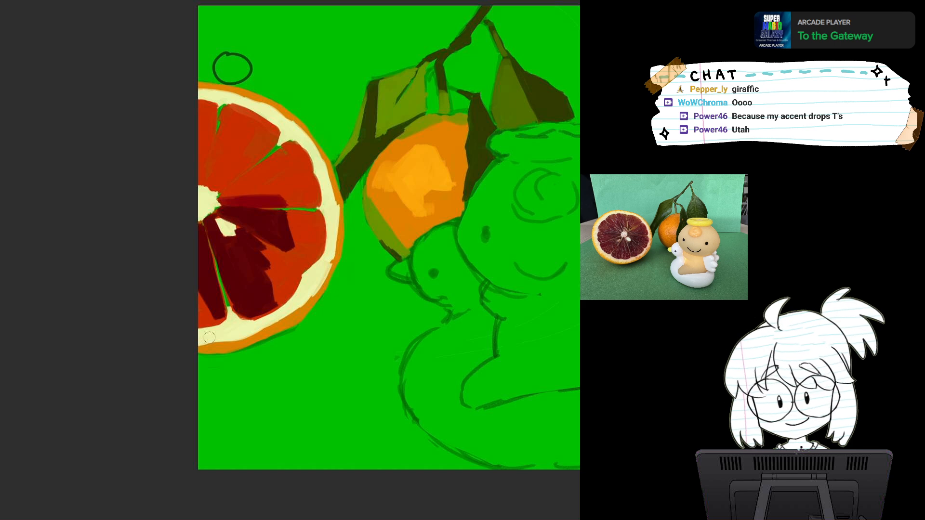
mouse_move(217, 147)
left_mouse_down()
mouse_move(211, 187)
mouse_move(216, 145)
mouse_move(224, 179)
mouse_move(213, 190)
mouse_move(217, 174)
left_mouse_up()
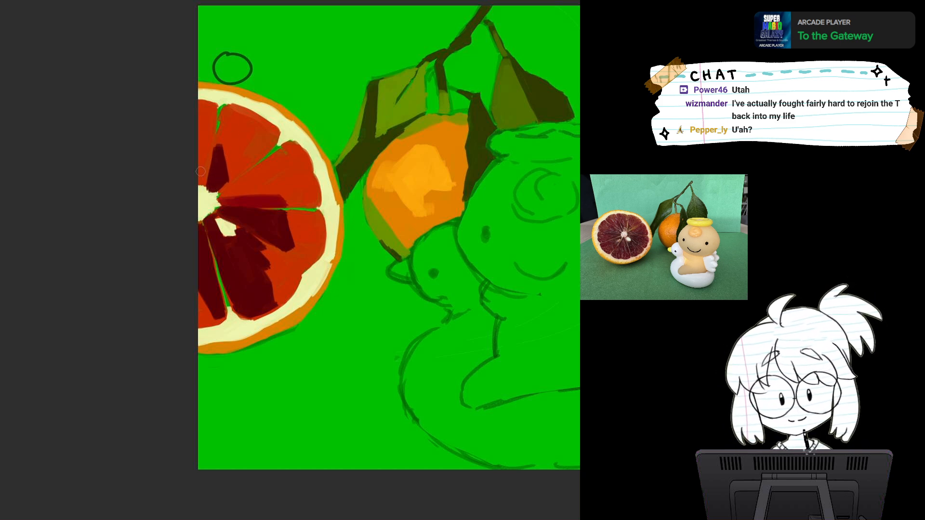
left_click_drag(208, 153, 203, 184)
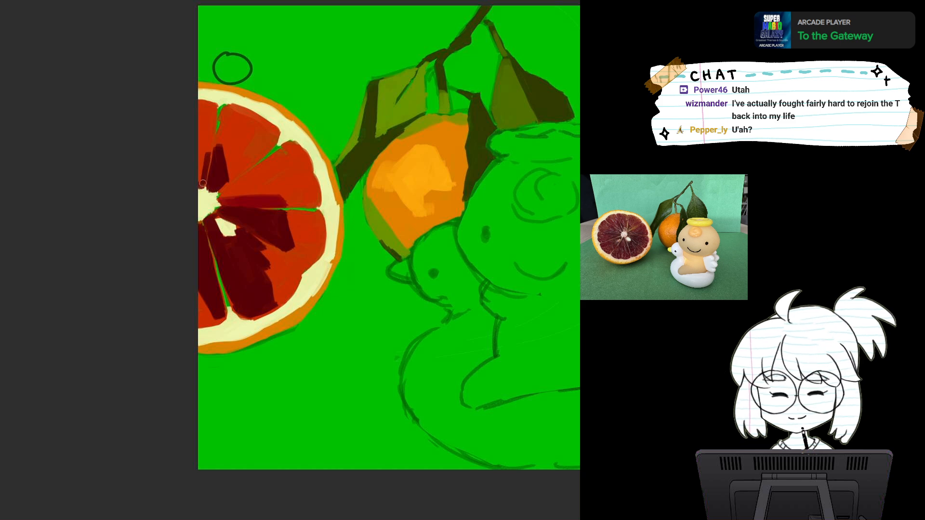
Paint a dark olive cast shadow along the lower right edge of the halved orange's rind.
key("ctrl+minus")
key("ctrl+minus")
left_click_drag(386, 241, 285, 260)
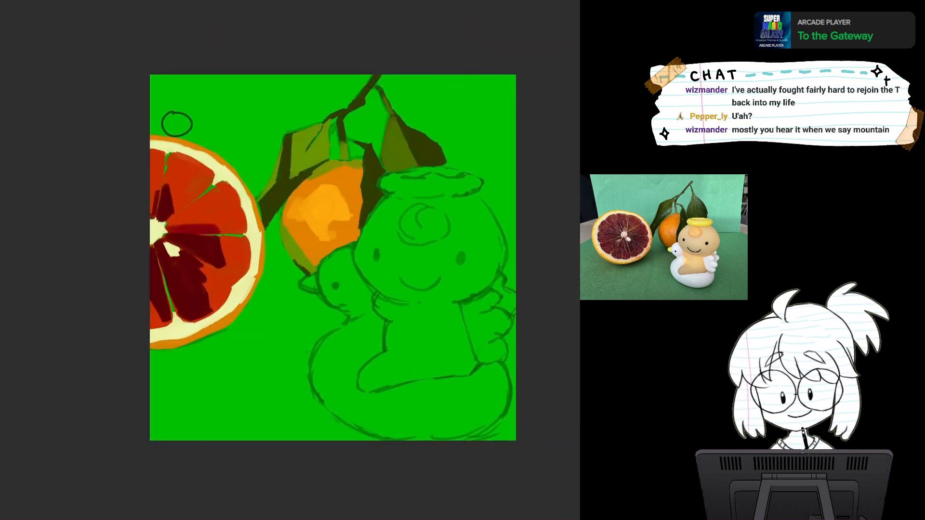
left_click_drag(241, 205, 294, 148)
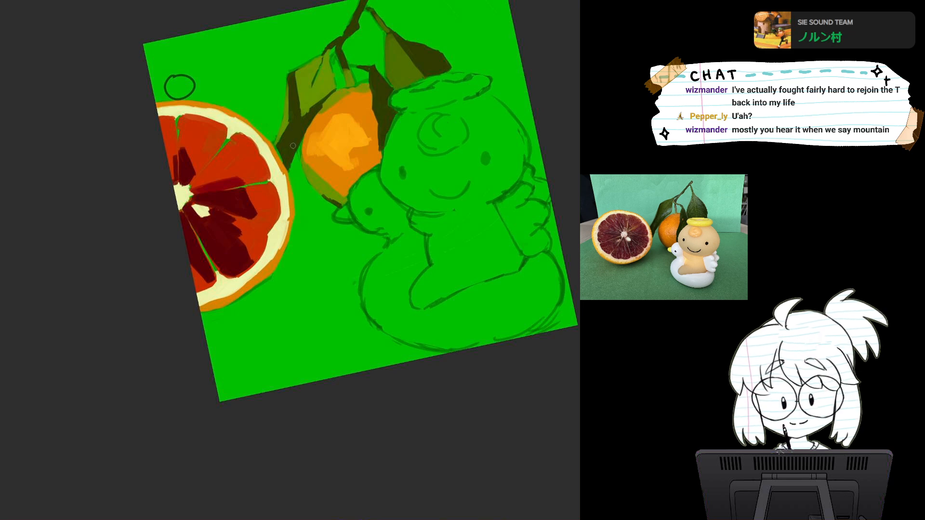
left_click_drag(337, 241, 339, 164)
left_click_drag(386, 261, 384, 242)
left_click_drag(318, 193, 291, 266)
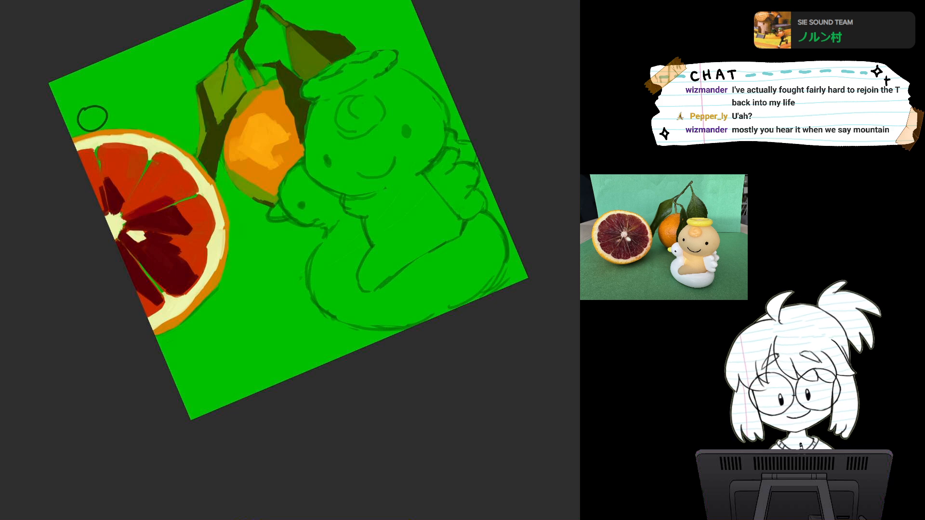
left_click_drag(161, 334, 238, 290)
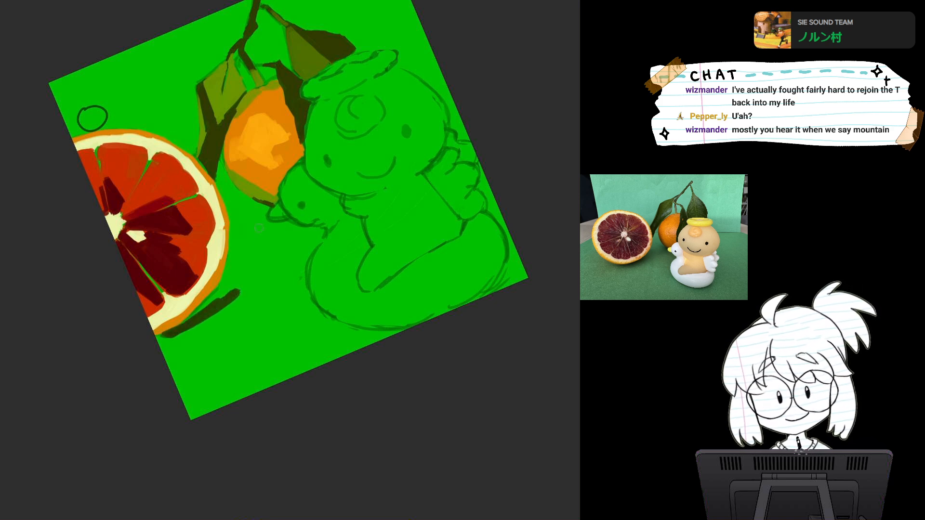
left_click_drag(241, 243, 197, 315)
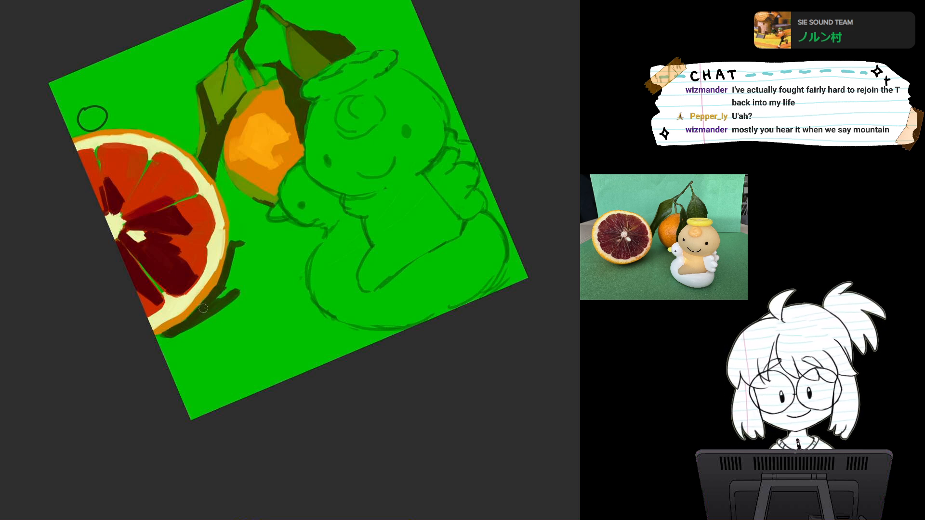
left_click_drag(216, 300, 209, 305)
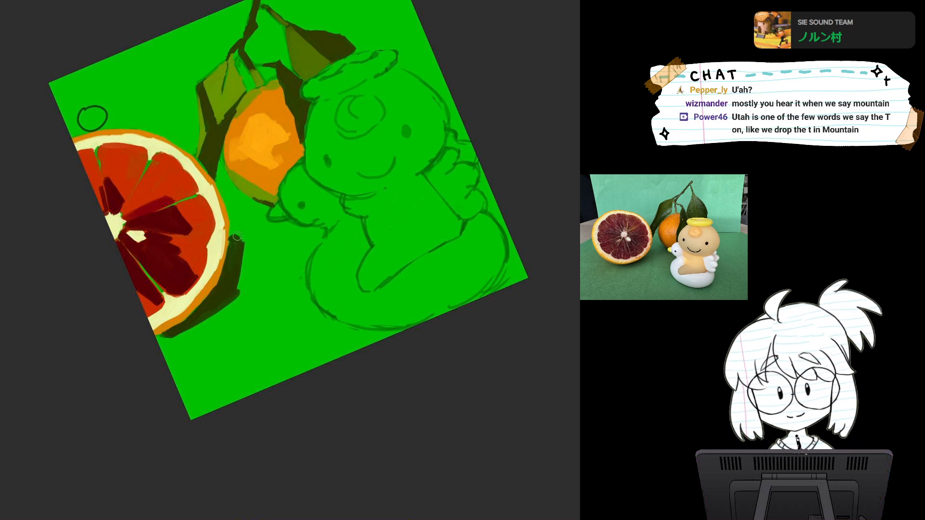
left_click_drag(232, 231, 238, 239)
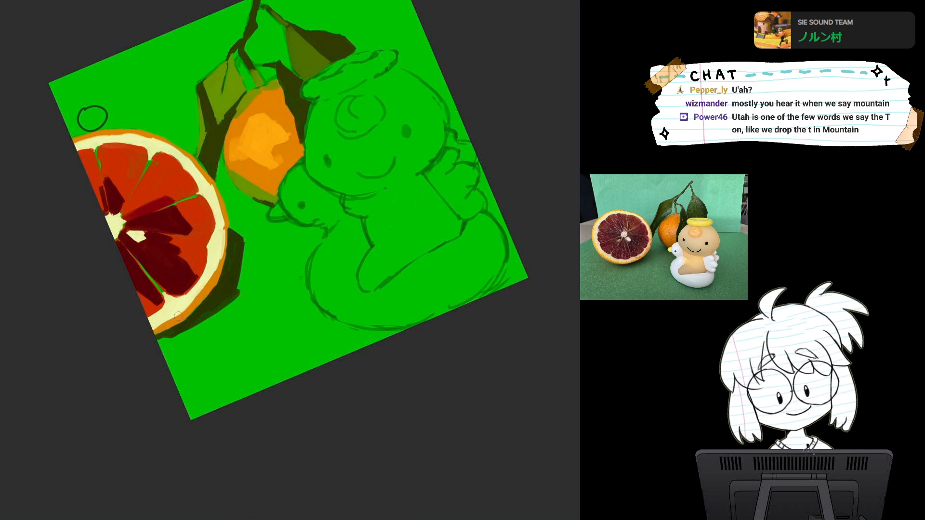
Add a small dark olive shadow beneath the small orange and sharpen the outer corner of the halved orange's shadow.
key("5")
mouse_move(291, 161)
left_mouse_down()
mouse_move(254, 290)
mouse_move(261, 275)
mouse_move(252, 282)
mouse_move(251, 268)
mouse_move(246, 291)
mouse_move(255, 274)
left_mouse_up()
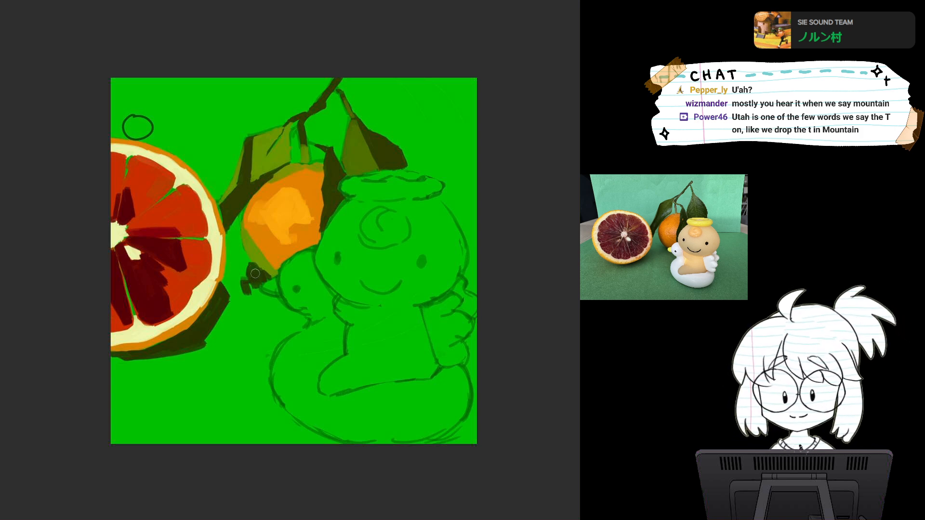
mouse_move(201, 341)
left_mouse_down()
mouse_move(226, 307)
mouse_move(202, 340)
left_mouse_up()
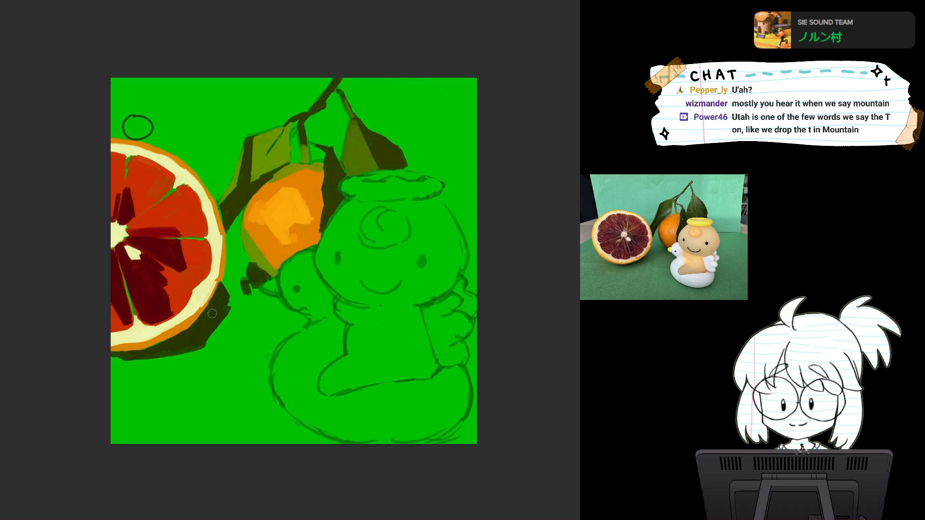
left_click_drag(227, 297, 232, 308)
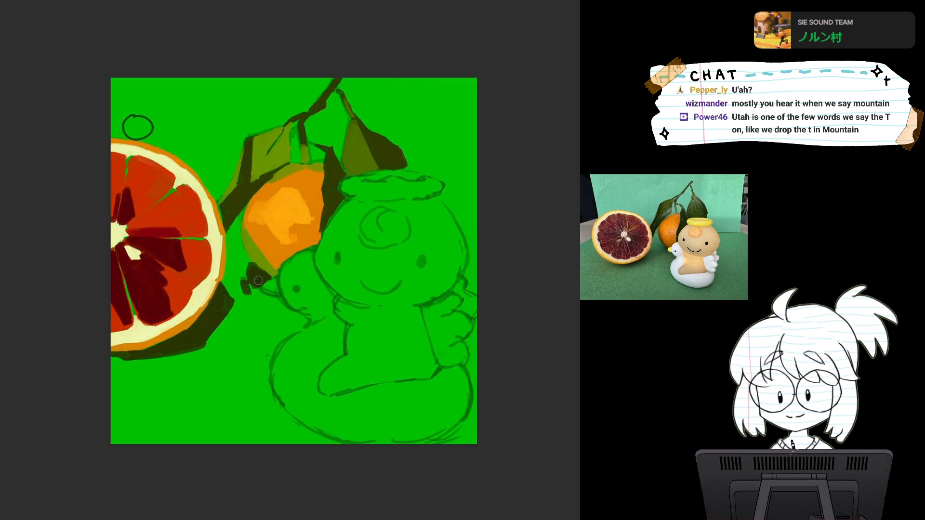
Block in the left and right edges of the angel figurine's head with a light peach band inside the sketch.
scroll(404, 316, "up", 2)
scroll(404, 316, "down", 1)
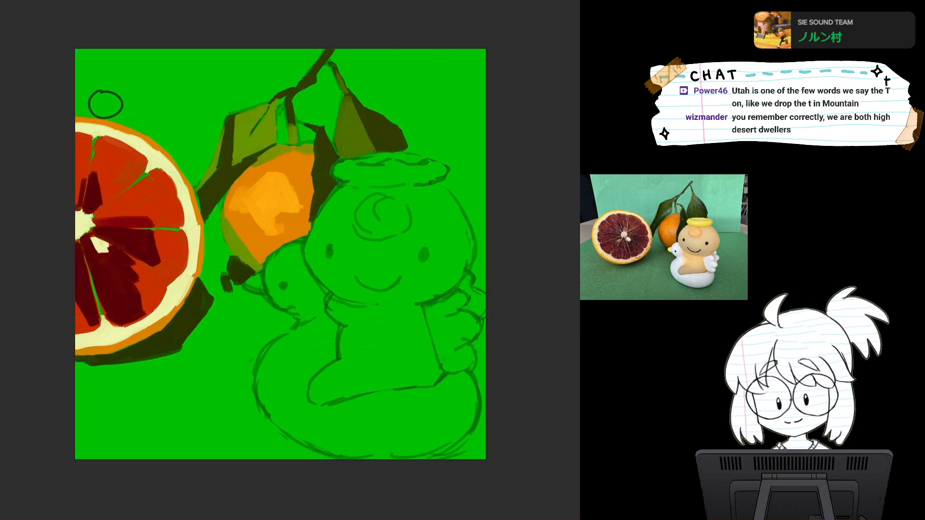
scroll(393, 303, "up", 1)
mouse_move(333, 198)
left_mouse_down()
mouse_move(319, 221)
mouse_move(337, 190)
mouse_move(308, 236)
mouse_move(314, 215)
mouse_move(307, 259)
left_mouse_up()
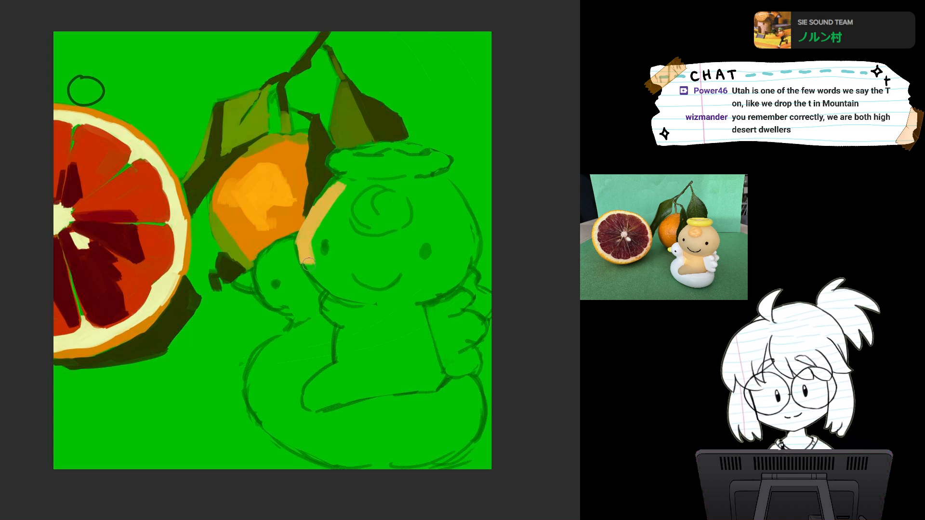
left_click_drag(308, 262, 339, 294)
left_click_drag(313, 226, 341, 294)
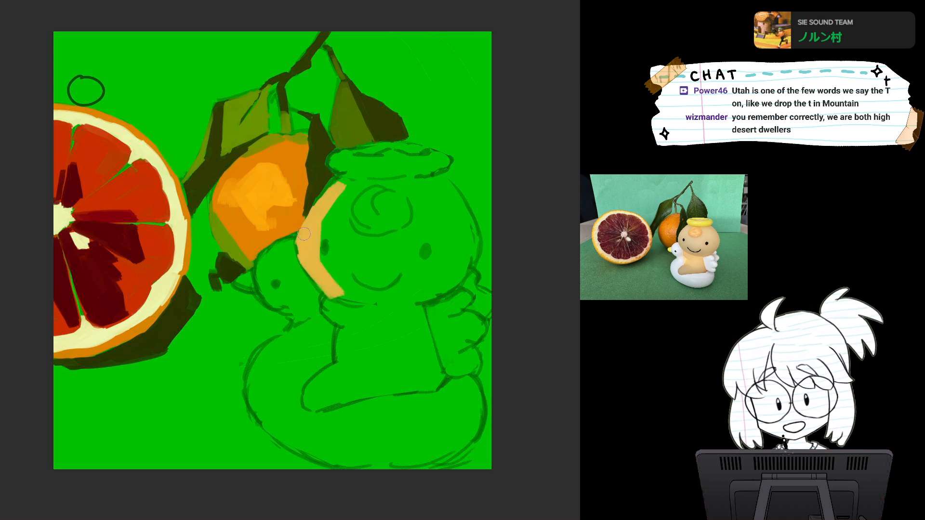
left_click_drag(305, 259, 346, 292)
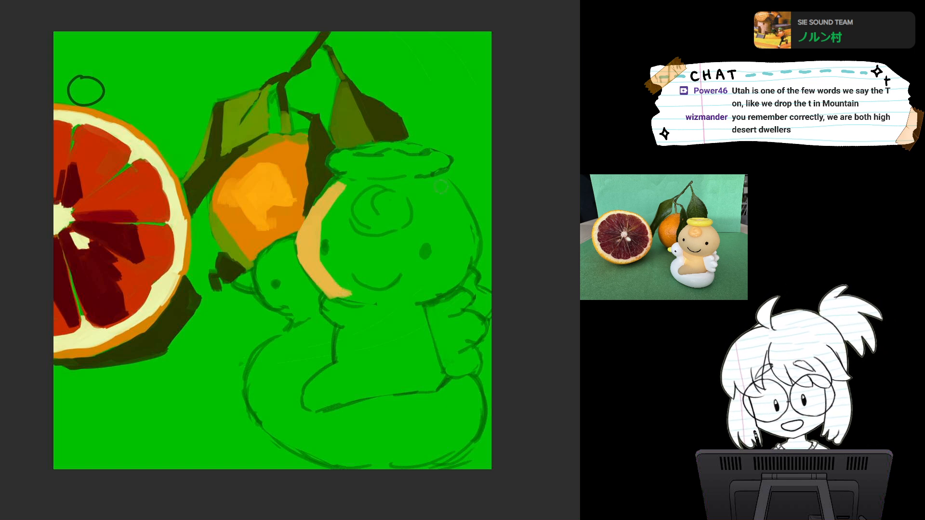
mouse_move(444, 183)
left_mouse_down()
mouse_move(478, 236)
mouse_move(463, 272)
mouse_move(429, 302)
left_mouse_up()
mouse_move(473, 270)
left_mouse_down()
mouse_move(423, 302)
mouse_move(446, 277)
mouse_move(398, 298)
mouse_move(431, 290)
mouse_move(443, 299)
mouse_move(438, 293)
mouse_move(466, 262)
left_mouse_up()
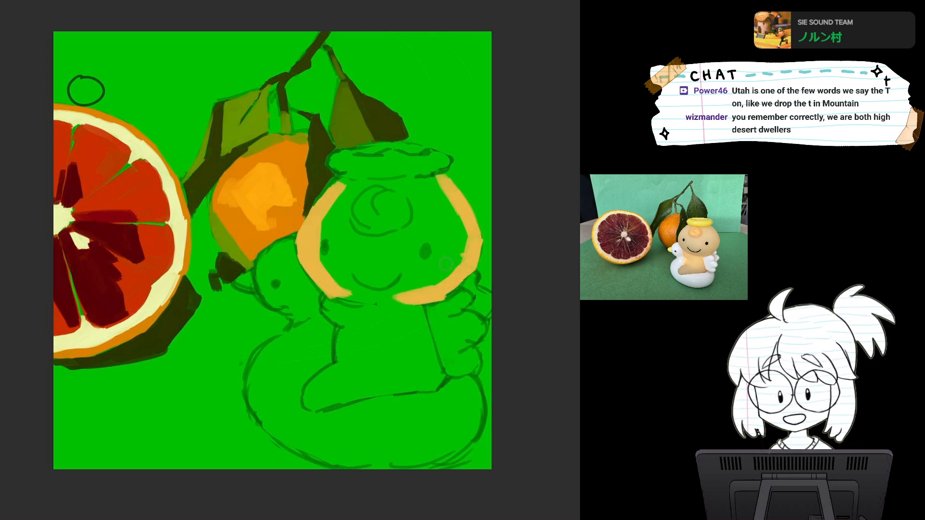
Fill the right side of the angel's face and the forehead below the halo with light peach.
left_click_drag(418, 182, 455, 250)
left_click_drag(434, 208, 463, 262)
mouse_move(415, 179)
left_mouse_down()
mouse_move(449, 181)
mouse_move(450, 227)
mouse_move(460, 239)
mouse_move(464, 232)
mouse_move(453, 276)
mouse_move(454, 241)
left_mouse_up()
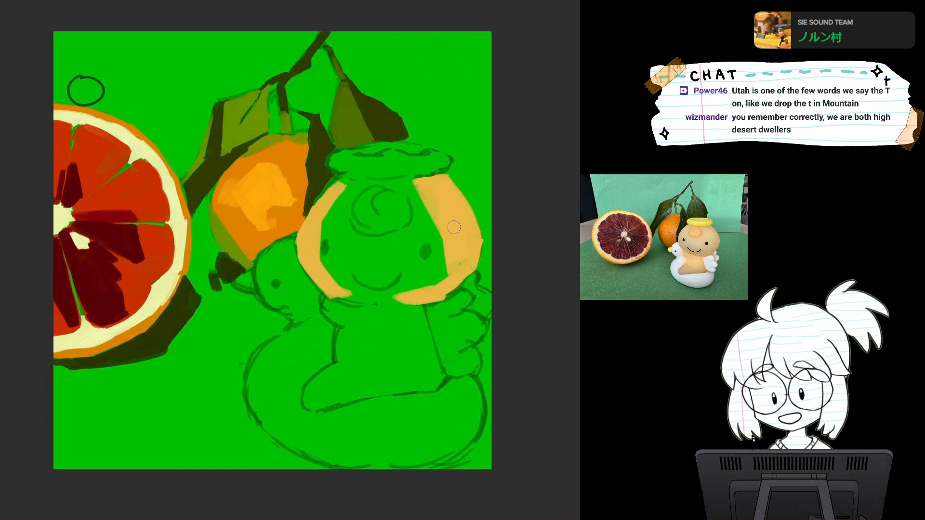
mouse_move(442, 227)
left_mouse_down()
mouse_move(443, 271)
mouse_move(423, 283)
left_mouse_up()
mouse_move(435, 260)
left_mouse_down()
mouse_move(424, 279)
mouse_move(437, 258)
mouse_move(442, 283)
left_mouse_up()
mouse_move(418, 183)
left_mouse_down()
mouse_move(410, 192)
mouse_move(431, 219)
mouse_move(402, 185)
mouse_move(433, 231)
mouse_move(426, 200)
mouse_move(364, 158)
left_mouse_up()
mouse_move(303, 235)
left_mouse_down()
mouse_move(341, 192)
mouse_move(356, 193)
left_mouse_up()
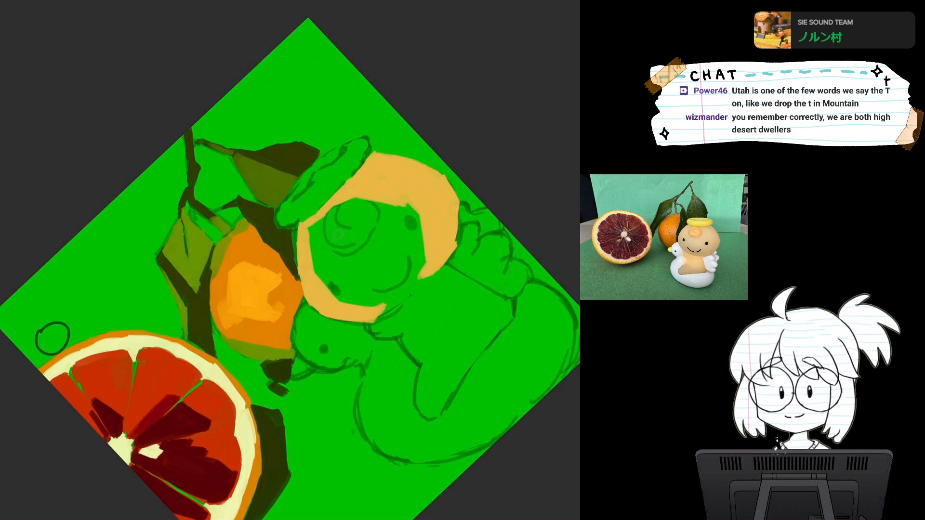
mouse_move(308, 227)
left_mouse_down()
mouse_move(308, 258)
mouse_move(317, 226)
mouse_move(322, 250)
mouse_move(372, 157)
left_mouse_up()
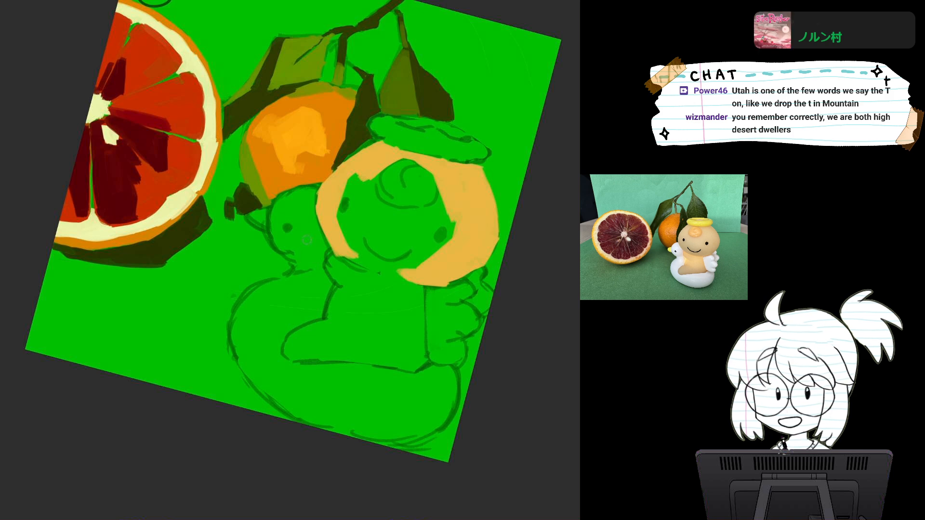
Paint light peach around the underside and right side of the angel's hair curl, leaving the curl unpainted.
mouse_move(307, 239)
left_mouse_down()
mouse_move(312, 145)
mouse_move(245, 223)
left_mouse_up()
mouse_move(330, 204)
left_mouse_down()
mouse_move(326, 233)
mouse_move(332, 207)
left_mouse_up()
mouse_move(331, 239)
left_mouse_down()
mouse_move(358, 268)
mouse_move(338, 242)
left_mouse_up()
key("5")
key("ctrl+z")
mouse_move(260, 289)
left_mouse_down()
mouse_move(321, 220)
mouse_move(281, 215)
left_mouse_up()
key("ctrl+shift+z")
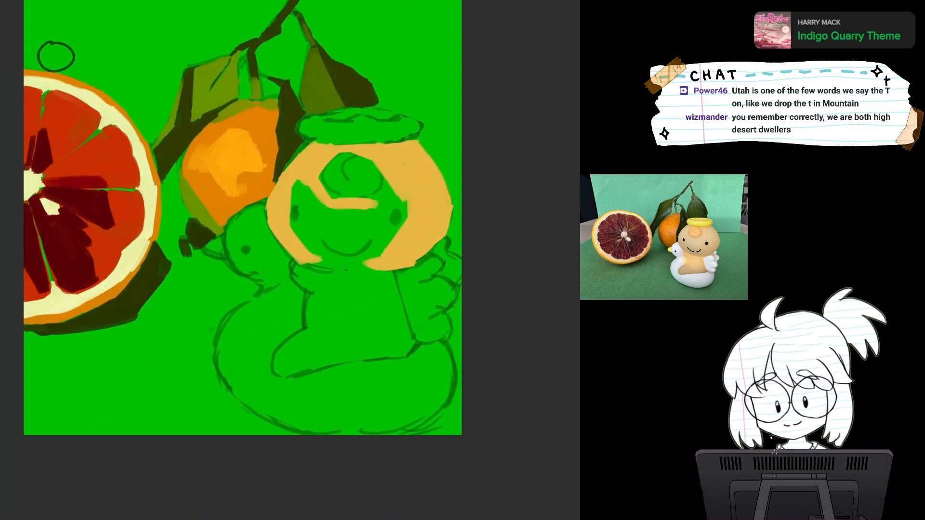
mouse_move(368, 207)
left_mouse_down()
mouse_move(388, 192)
mouse_move(369, 201)
mouse_move(383, 181)
mouse_move(363, 203)
mouse_move(402, 184)
mouse_move(396, 167)
left_mouse_up()
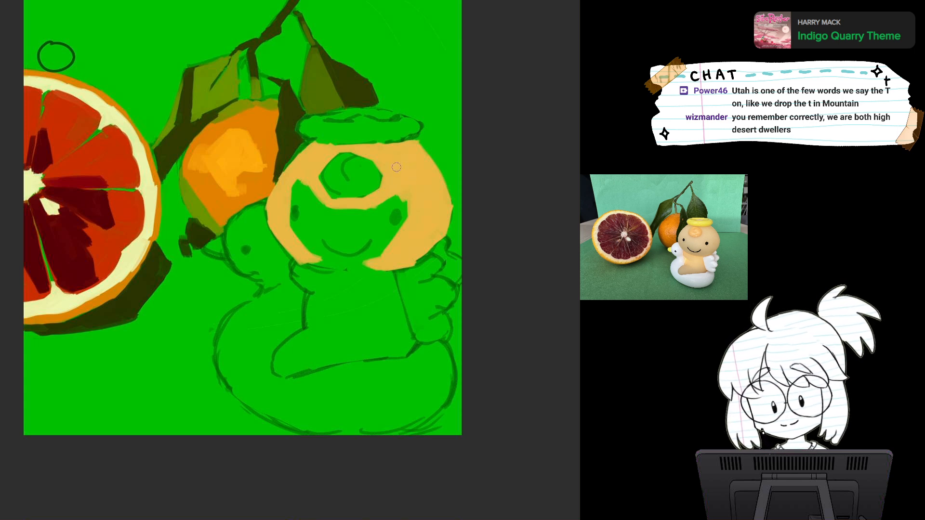
Paint light peach around the angel's right eye, leaving only the small dark eye shape unpainted.
key("4")
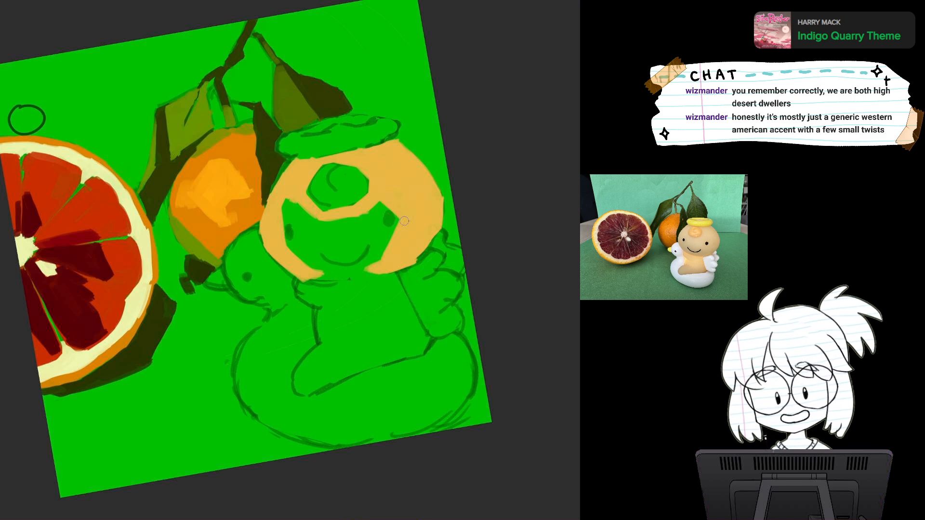
mouse_move(398, 225)
left_mouse_down()
mouse_move(392, 199)
mouse_move(376, 205)
mouse_move(389, 196)
left_mouse_up()
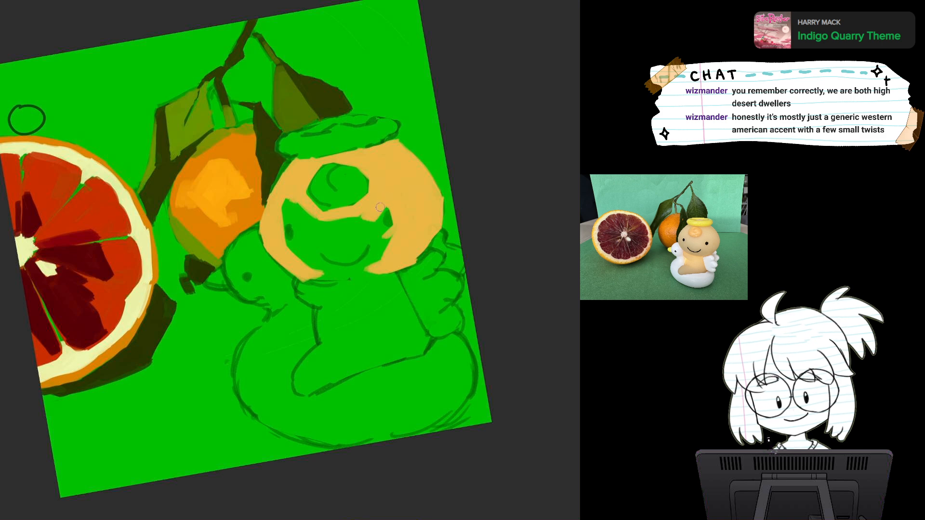
left_click_drag(387, 242, 374, 263)
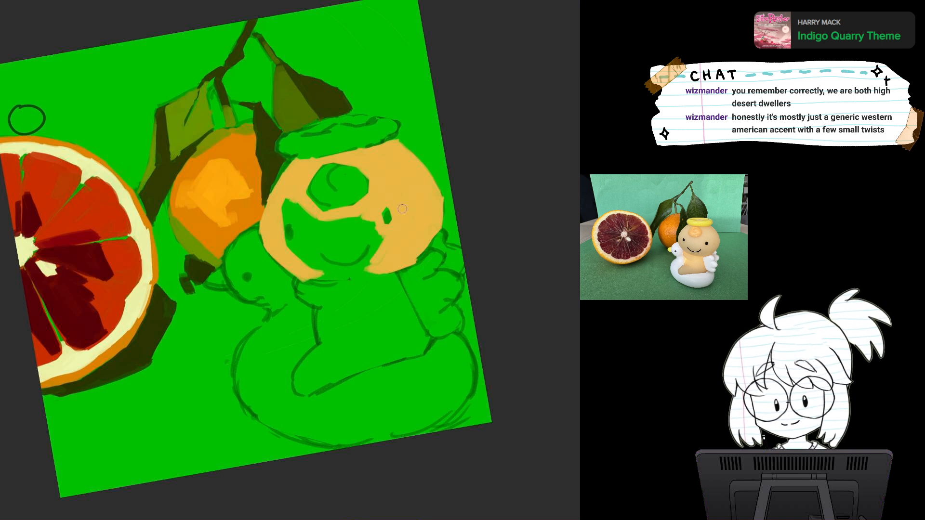
Close the light peach band along the angel's chin and extend it inward to the right end of the smile.
left_click_drag(402, 209, 359, 190)
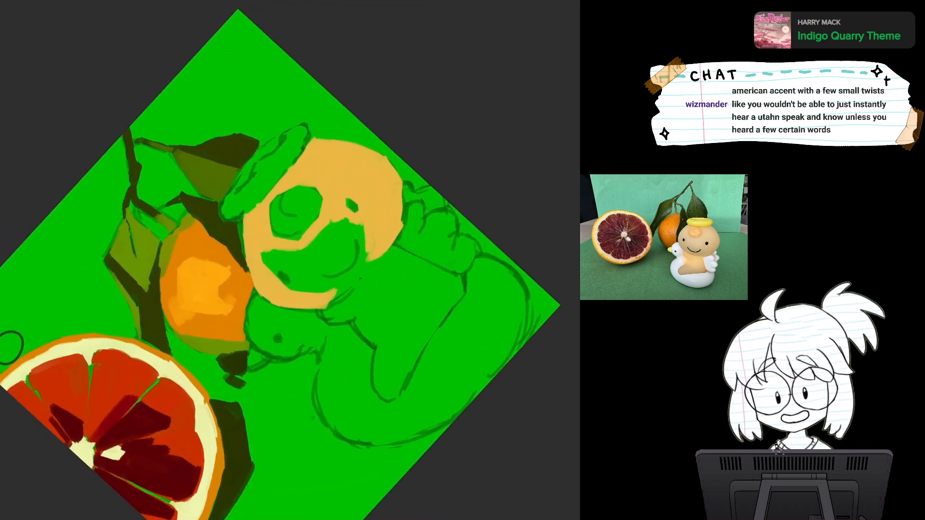
left_click_drag(328, 302, 348, 289)
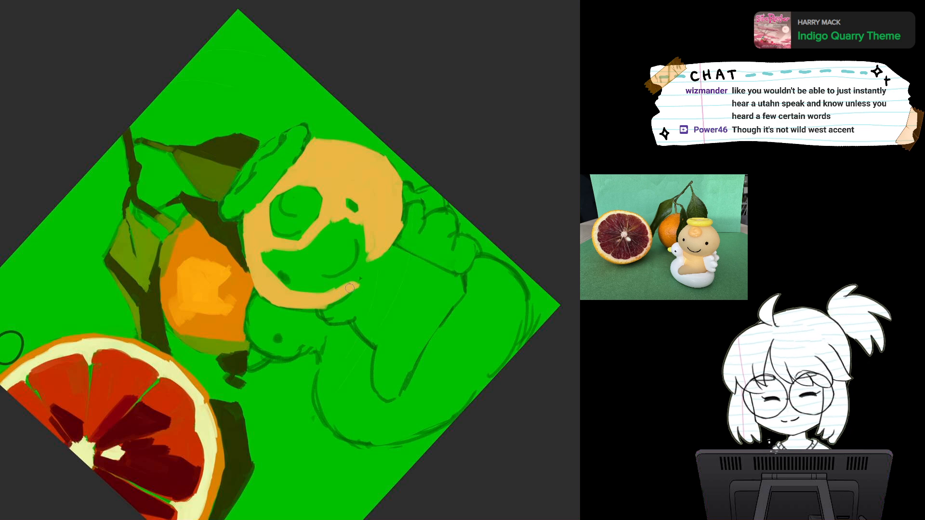
left_click_drag(381, 247, 361, 274)
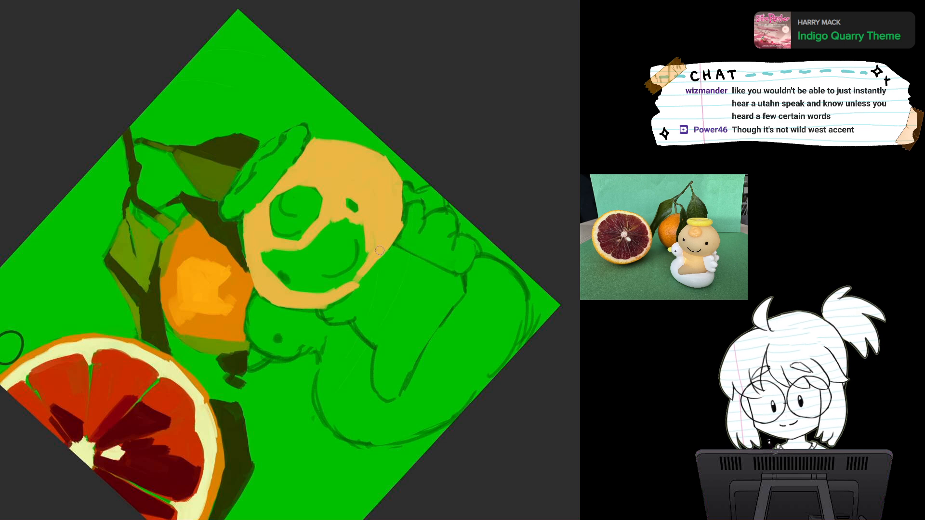
mouse_move(376, 257)
left_mouse_down()
mouse_move(356, 288)
mouse_move(348, 279)
mouse_move(323, 292)
mouse_move(339, 284)
left_mouse_up()
left_click_drag(374, 226, 524, 129)
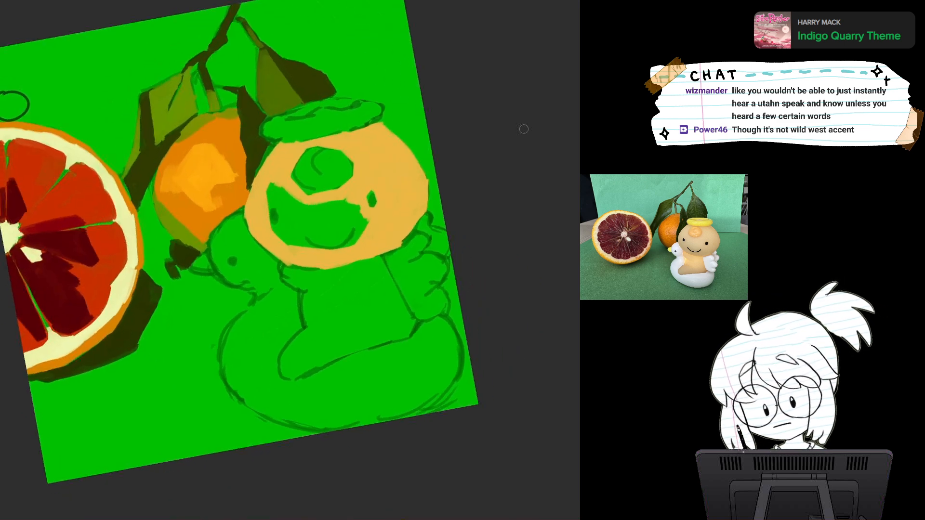
mouse_move(366, 223)
left_mouse_down()
mouse_move(357, 242)
mouse_move(361, 235)
left_mouse_up()
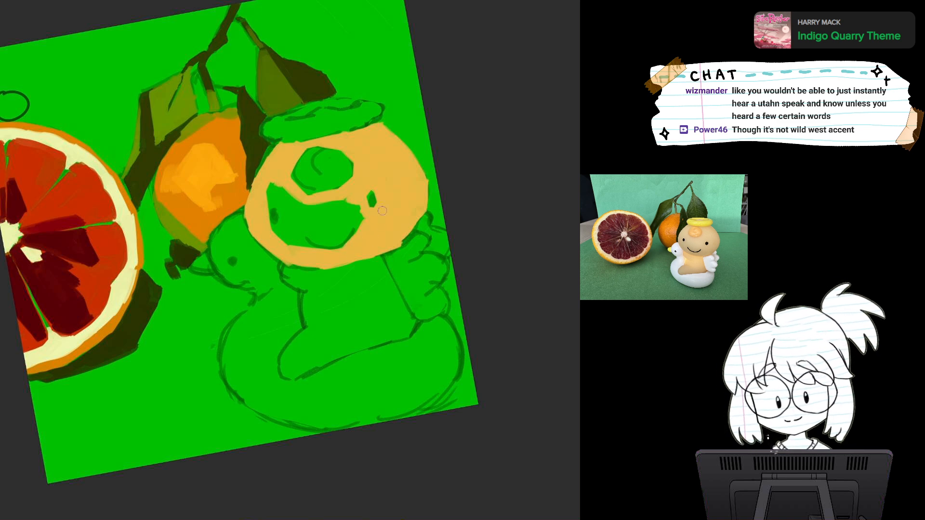
Fill the left cheek and the area around the angel's left eye with light peach, leaving the eye shape unpainted.
scroll(399, 227, "up", 4)
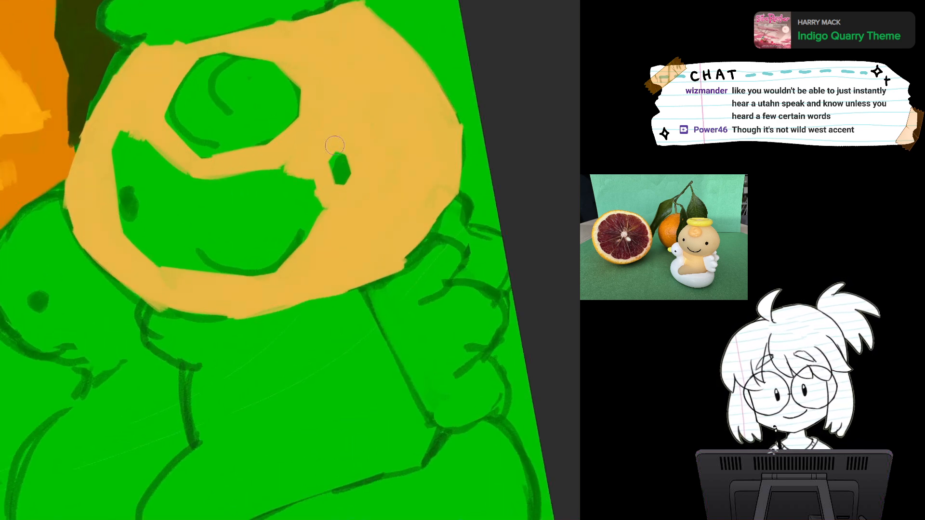
scroll(341, 226, "down", 2)
left_click_drag(343, 142, 391, 181)
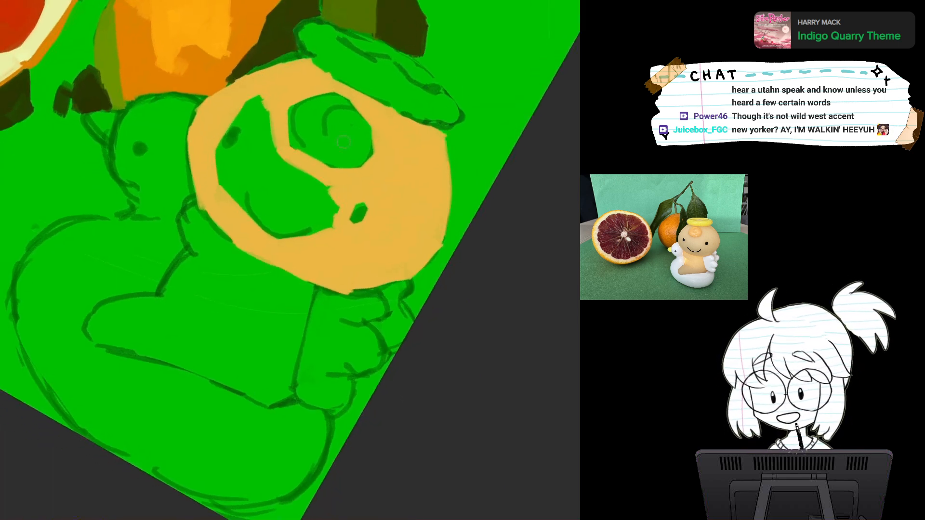
mouse_move(234, 116)
left_mouse_down()
mouse_move(260, 130)
mouse_move(255, 111)
mouse_move(271, 126)
mouse_move(258, 153)
mouse_move(241, 150)
mouse_move(232, 132)
mouse_move(217, 159)
mouse_move(238, 150)
mouse_move(219, 184)
mouse_move(223, 210)
mouse_move(233, 174)
mouse_move(238, 210)
mouse_move(243, 151)
mouse_move(261, 126)
mouse_move(238, 107)
left_mouse_up()
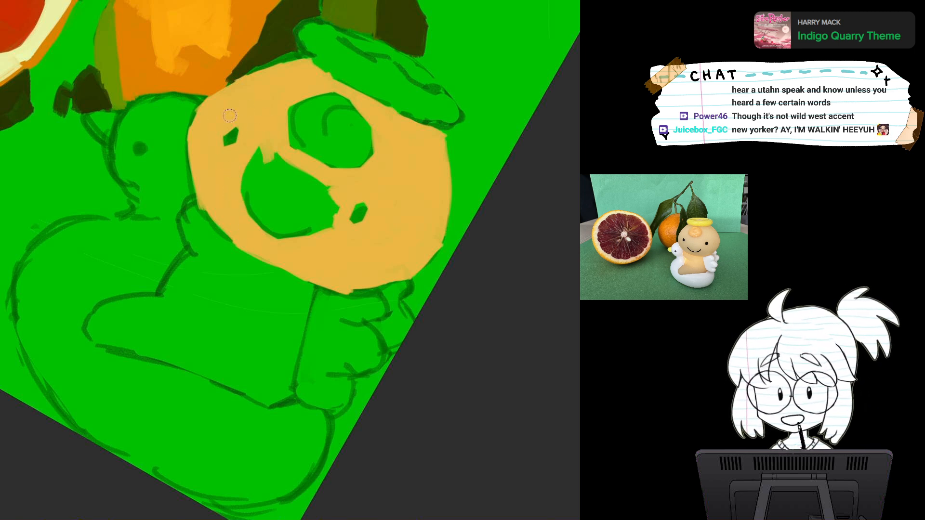
left_click_drag(297, 125, 198, 168)
Fill the centre of the angel's face with light peach down to the mouth, leaving a thin curved smile unpainted.
left_click_drag(229, 116, 148, 206)
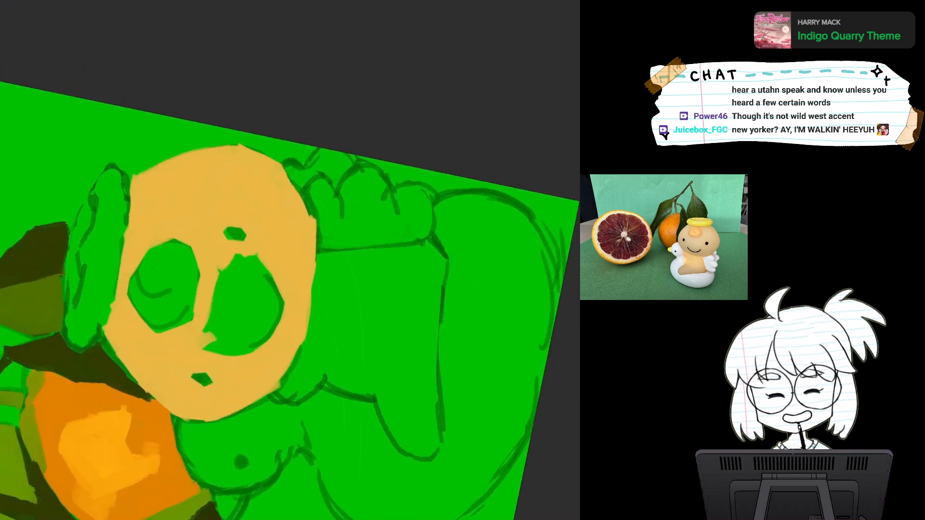
left_click_drag(212, 207, 270, 145)
mouse_move(277, 196)
left_mouse_down()
mouse_move(270, 263)
mouse_move(277, 207)
mouse_move(284, 284)
mouse_move(285, 193)
mouse_move(301, 217)
mouse_move(309, 182)
mouse_move(316, 198)
mouse_move(305, 208)
left_mouse_up()
left_click_drag(330, 168, 332, 207)
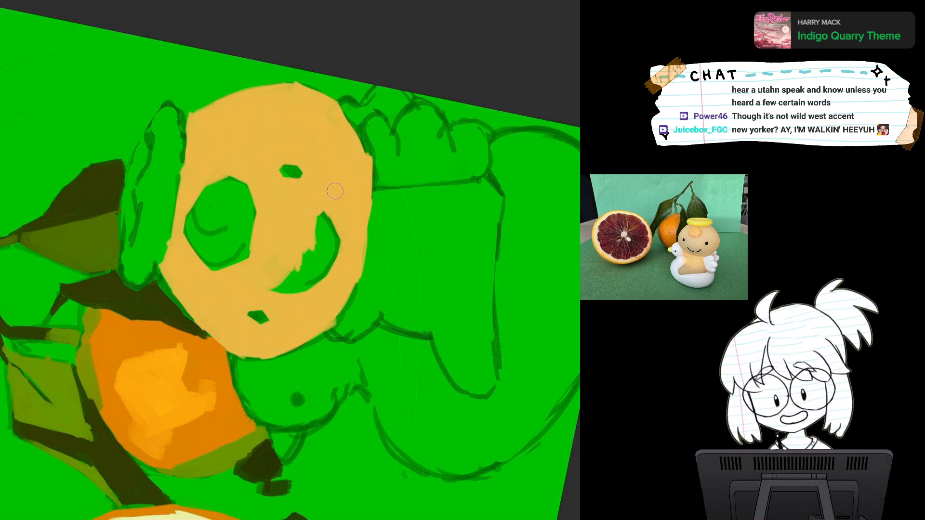
mouse_move(307, 226)
left_mouse_down()
mouse_move(318, 251)
mouse_move(318, 217)
left_mouse_up()
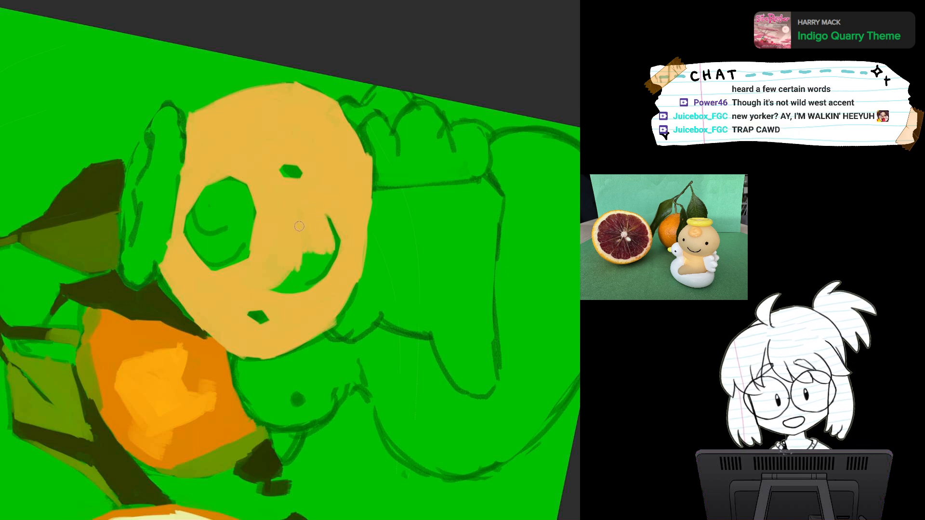
mouse_move(272, 270)
left_mouse_down()
mouse_move(276, 289)
mouse_move(285, 279)
mouse_move(295, 298)
left_mouse_up()
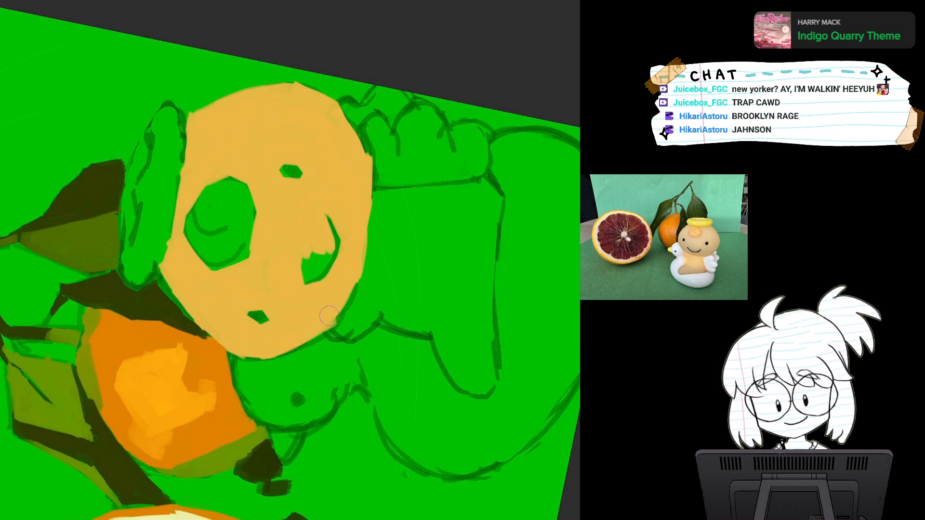
mouse_move(311, 251)
left_mouse_down()
mouse_move(296, 270)
mouse_move(326, 248)
mouse_move(316, 270)
mouse_move(321, 255)
mouse_move(289, 277)
mouse_move(320, 234)
left_mouse_up()
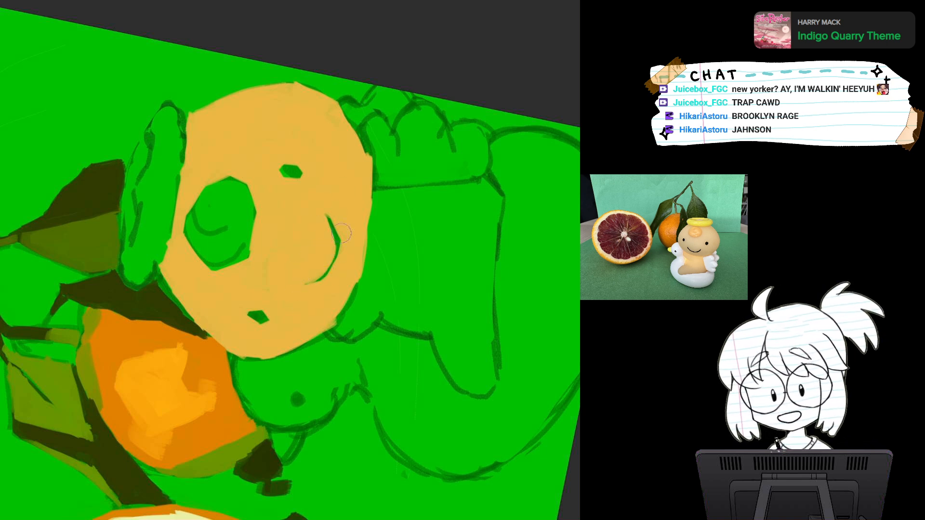
Examine the angel's peach face and its unpainted eyes, smile and curl against the rest of the still life.
key("6")
key("6")
key("6")
key("6")
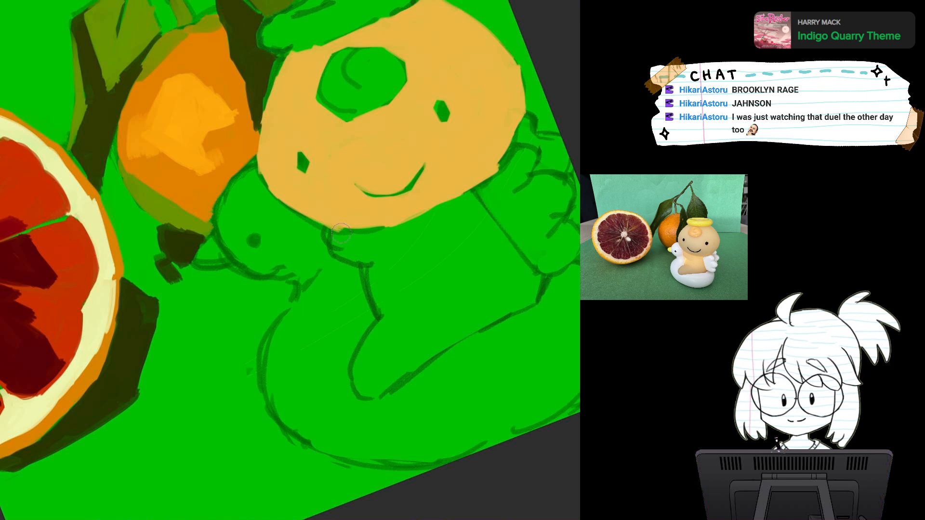
key("5")
scroll(341, 233, "down", 2)
scroll(341, 234, "up", 2)
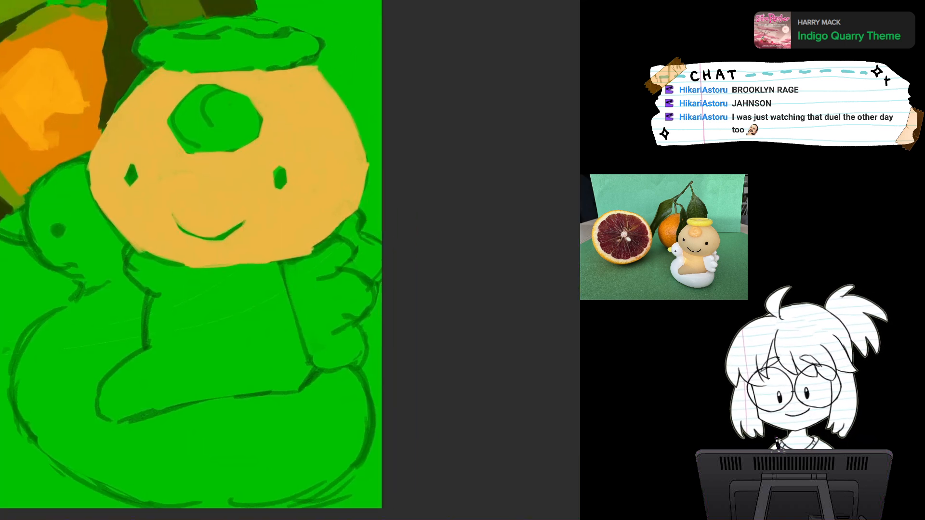
scroll(342, 234, "down", 2)
key("6")
key("6")
left_click_drag(309, 192, 269, 273)
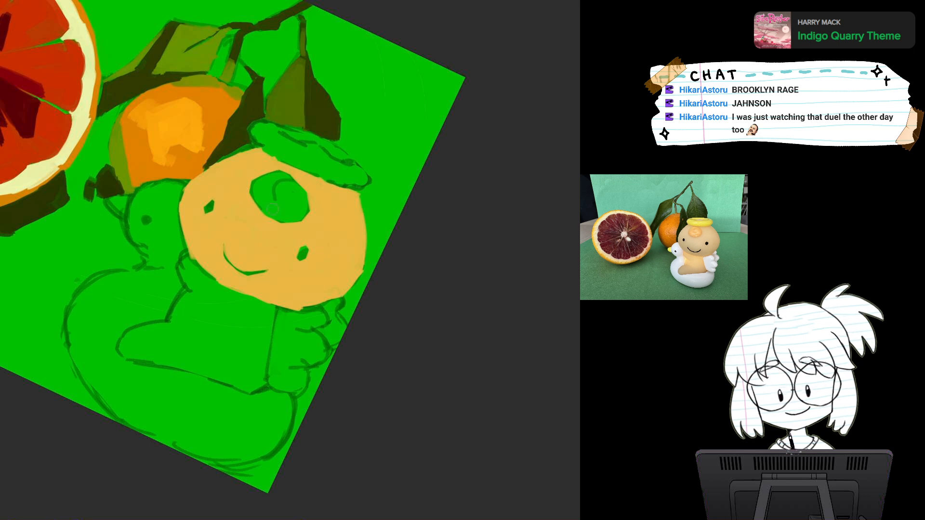
left_click_drag(273, 209, 317, 185)
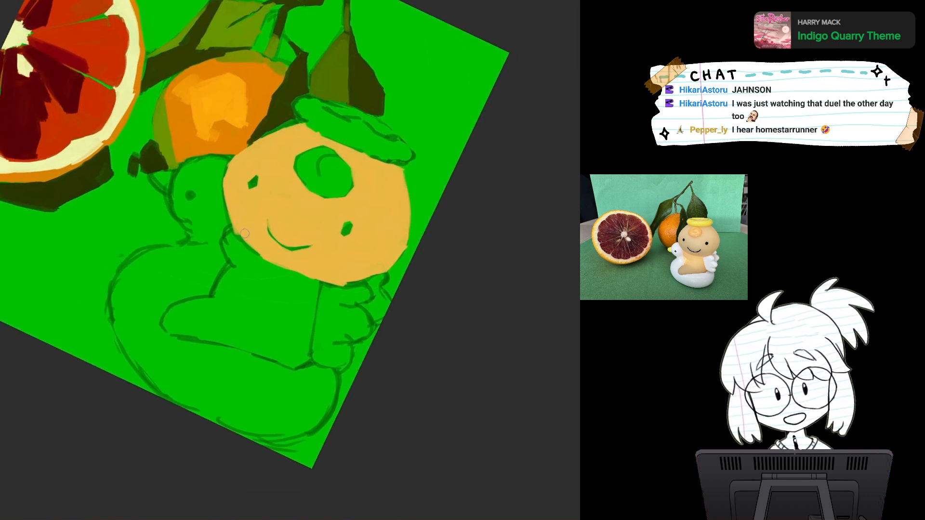
mouse_move(328, 281)
left_mouse_down()
mouse_move(330, 312)
mouse_move(329, 298)
left_mouse_up()
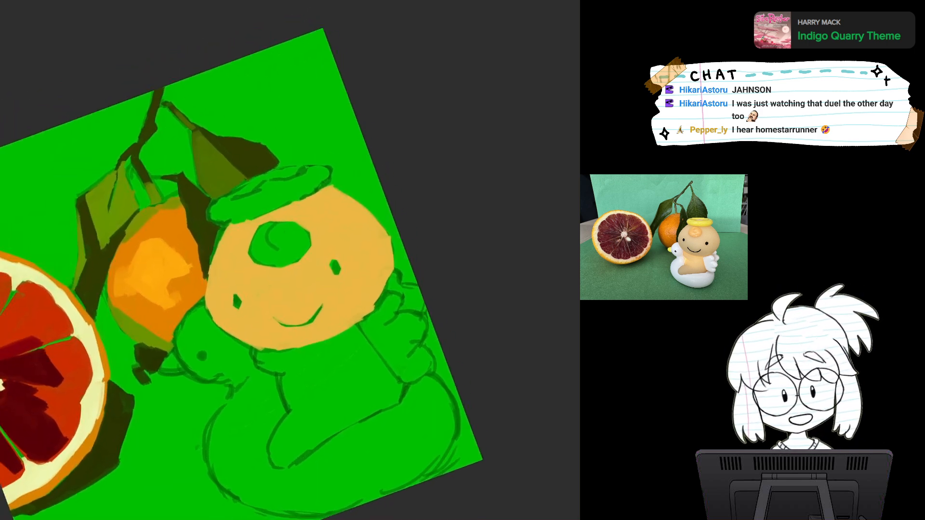
key("Escape")
mouse_move(226, 252)
left_mouse_down()
mouse_move(253, 288)
mouse_move(229, 252)
left_mouse_up()
left_click_drag(247, 288, 296, 300)
key("ctrl+z")
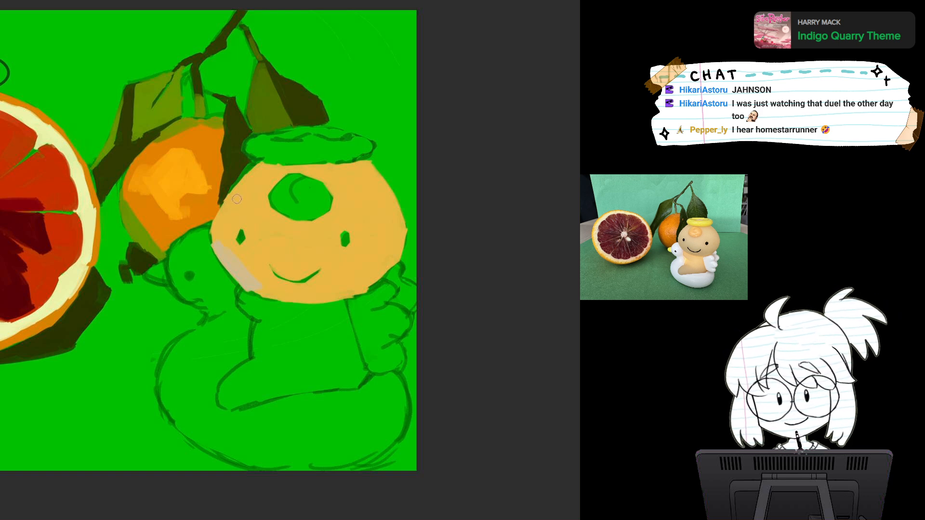
key("ctrl+z")
Paint a greyish beige shadow over the left side of the angel's face, around the left eye to the mouth, and dab some on the halo.
left_click_drag(255, 173, 226, 213)
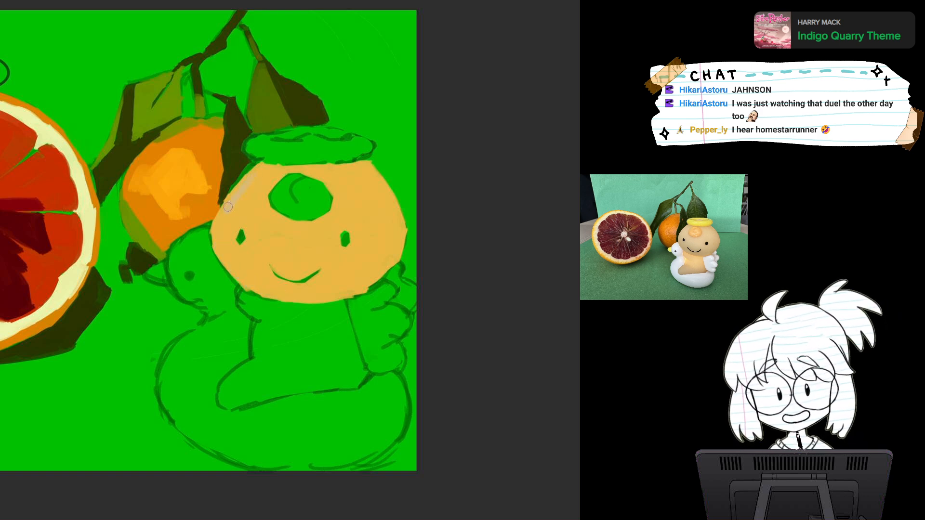
left_click_drag(244, 178, 216, 236)
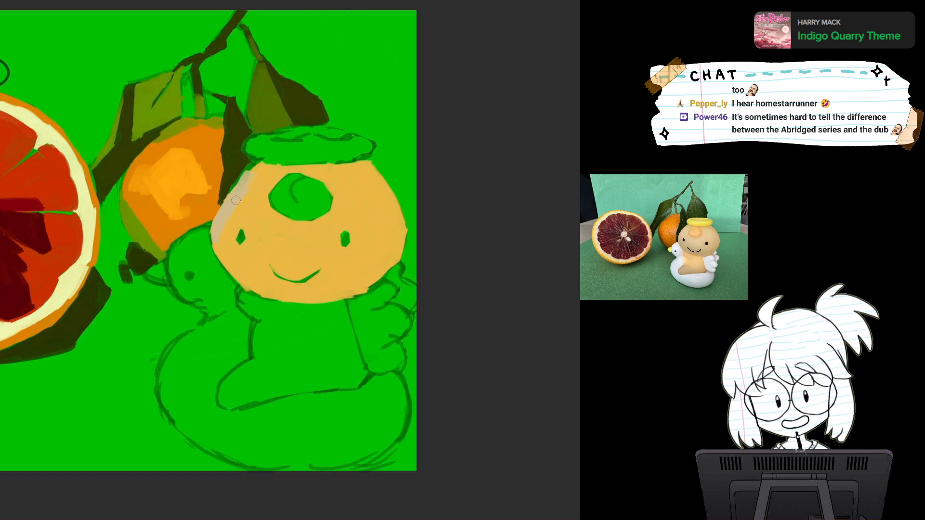
left_click_drag(250, 176, 258, 229)
left_click_drag(240, 199, 258, 245)
left_click_drag(251, 177, 254, 167)
mouse_move(228, 228)
left_mouse_down()
mouse_move(222, 241)
mouse_move(235, 232)
left_mouse_up()
mouse_move(225, 238)
left_mouse_down()
mouse_move(253, 258)
mouse_move(260, 244)
mouse_move(272, 297)
mouse_move(305, 311)
mouse_move(337, 289)
mouse_move(322, 278)
mouse_move(340, 295)
mouse_move(295, 320)
mouse_move(321, 306)
mouse_move(318, 313)
mouse_move(301, 238)
left_mouse_up()
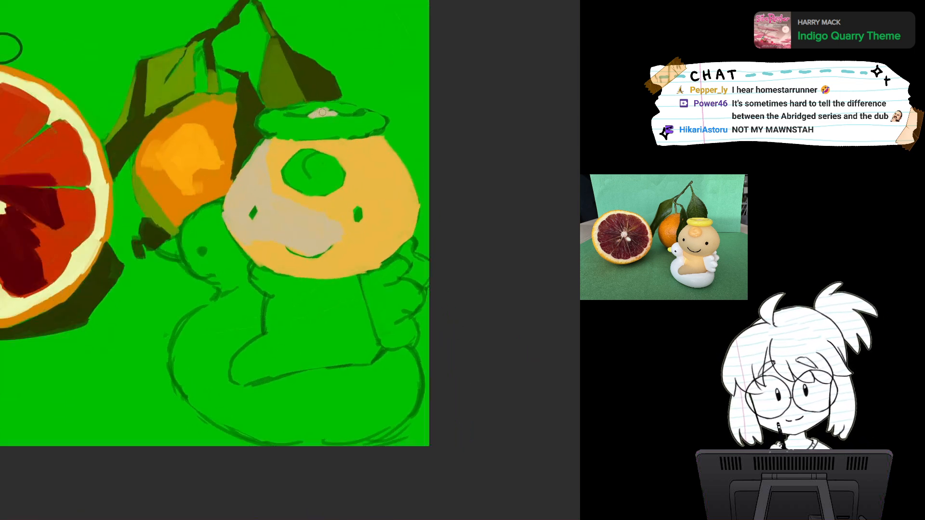
mouse_move(249, 237)
left_mouse_down()
mouse_move(260, 250)
mouse_move(269, 239)
mouse_move(264, 252)
mouse_move(298, 262)
left_mouse_up()
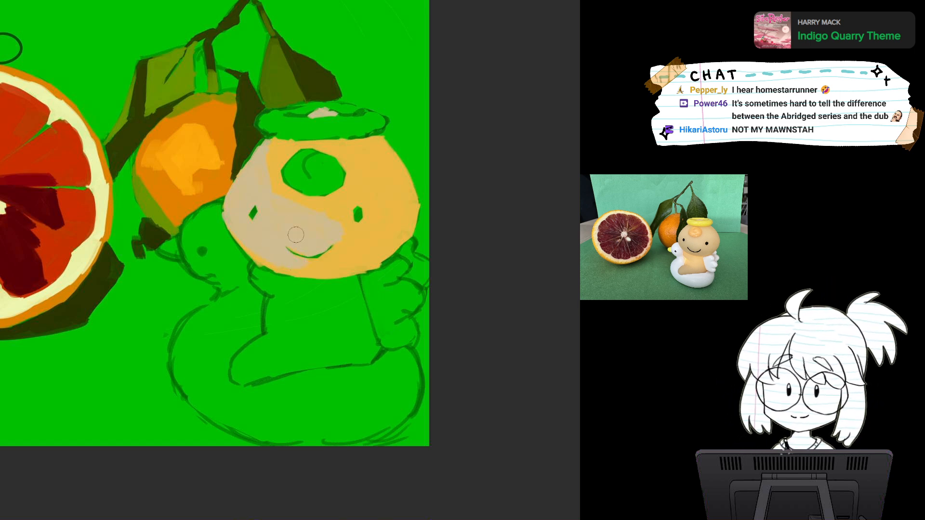
Paint a short light peach stroke for the angel's left shoulder just below the chin, redoing the first attempt.
key("ctrl+minus")
key("ctrl+minus")
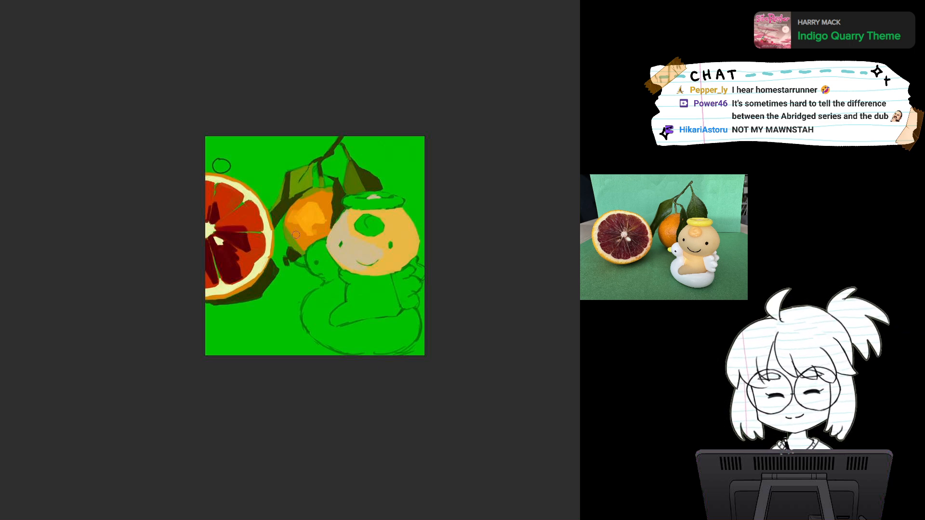
key("ctrl+plus")
key("ctrl+plus")
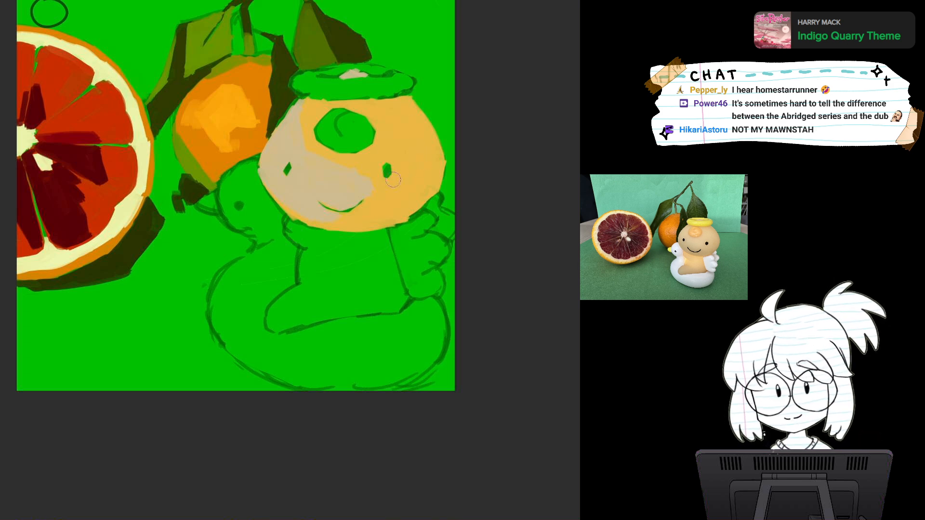
left_click_drag(292, 230, 327, 252)
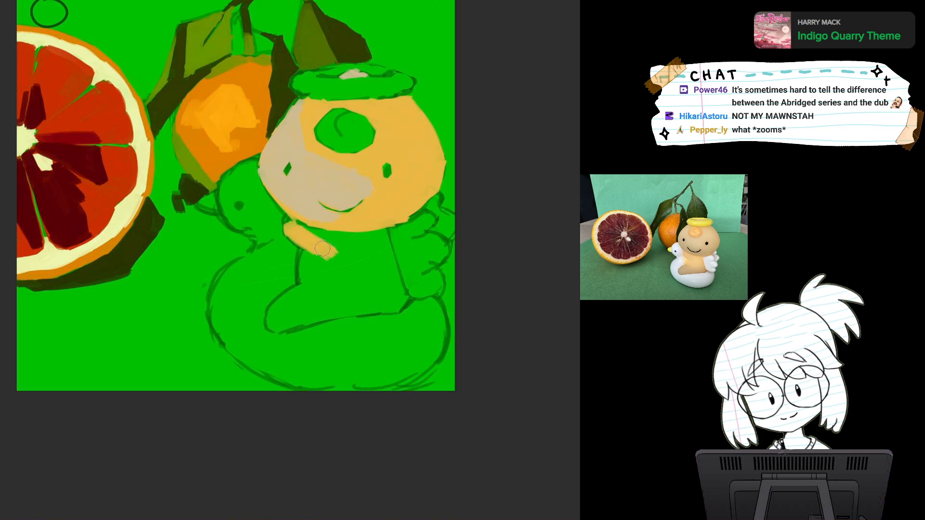
key("ctrl+z")
left_click_drag(291, 223, 336, 251)
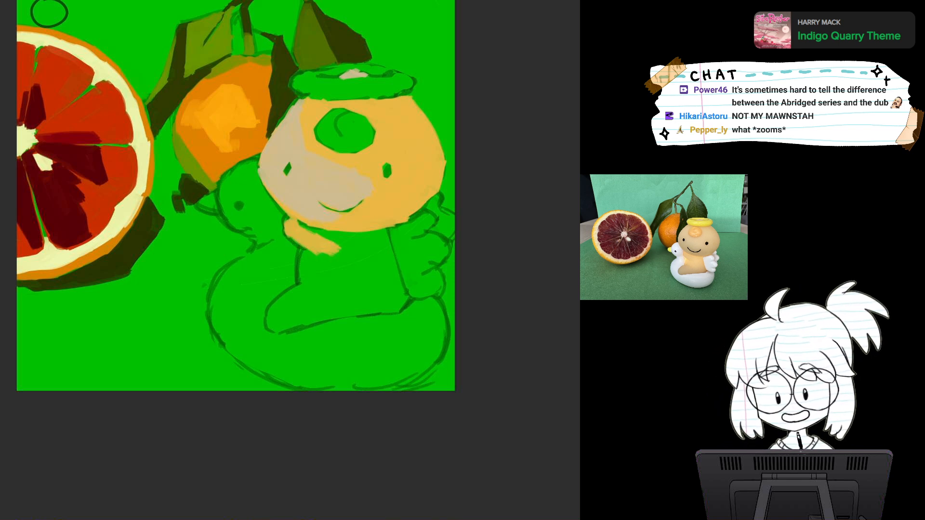
Fill the angel's torso with light peach from below the chin toward the lap, inside the sketched outline.
left_click_drag(410, 289, 397, 227)
mouse_move(281, 294)
left_mouse_down()
mouse_move(317, 264)
mouse_move(297, 266)
left_mouse_up()
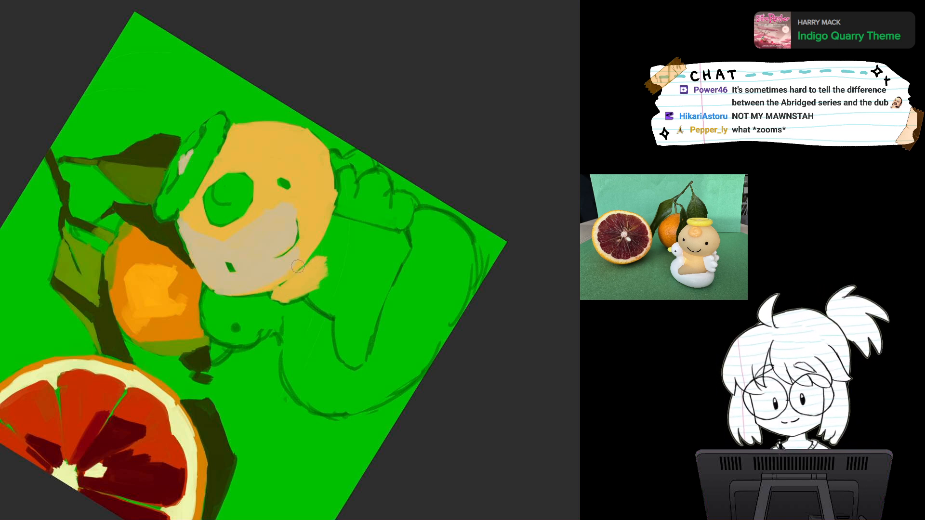
mouse_move(330, 242)
left_mouse_down()
mouse_move(335, 236)
mouse_move(313, 266)
left_mouse_up()
mouse_move(340, 224)
left_mouse_down()
mouse_move(384, 118)
mouse_move(391, 195)
mouse_move(393, 166)
left_mouse_up()
mouse_move(381, 126)
left_mouse_down()
mouse_move(382, 158)
mouse_move(370, 171)
mouse_move(372, 153)
mouse_move(371, 255)
mouse_move(357, 241)
mouse_move(354, 285)
mouse_move(361, 279)
left_mouse_up()
key("5")
mouse_move(335, 244)
left_mouse_down()
mouse_move(354, 285)
mouse_move(383, 282)
left_mouse_up()
mouse_move(324, 245)
left_mouse_down()
mouse_move(339, 277)
mouse_move(303, 256)
mouse_move(302, 284)
mouse_move(309, 270)
mouse_move(337, 302)
mouse_move(354, 231)
left_mouse_up()
key("minus")
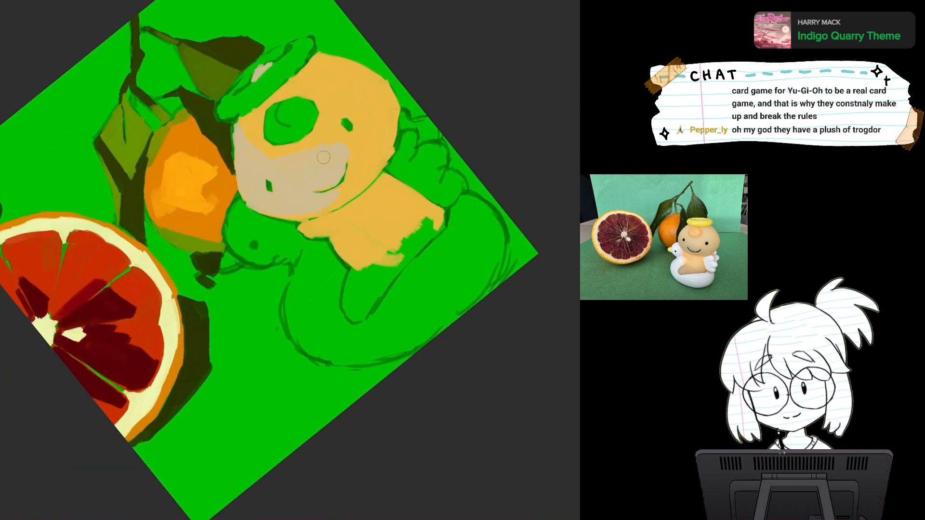
Paint the angel's outstretched leg and lower hip greyish beige and fill the remaining green gap between torso and leg.
mouse_move(356, 270)
left_mouse_down()
mouse_move(349, 314)
mouse_move(368, 299)
mouse_move(366, 307)
left_mouse_up()
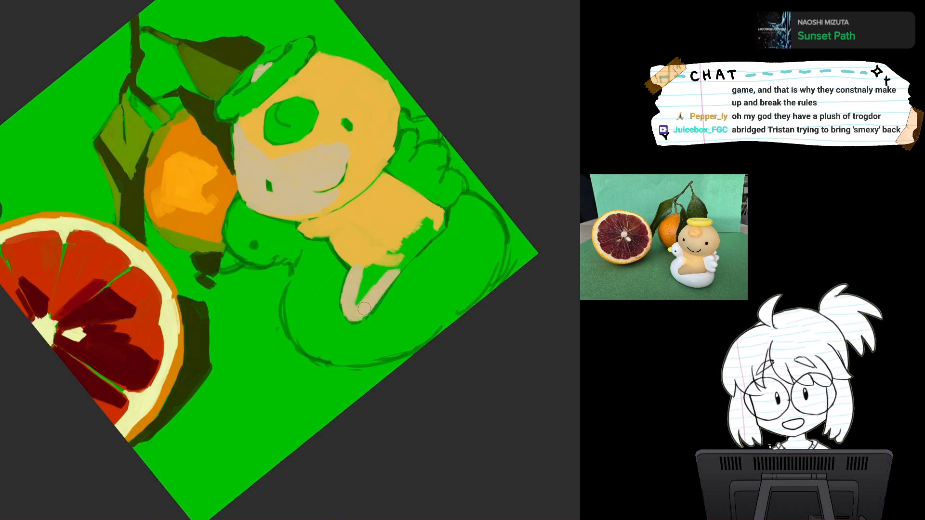
mouse_move(377, 268)
left_mouse_down()
mouse_move(361, 270)
mouse_move(376, 264)
mouse_move(356, 296)
mouse_move(367, 272)
mouse_move(361, 306)
mouse_move(399, 257)
mouse_move(386, 269)
mouse_move(419, 247)
left_mouse_up()
mouse_move(433, 209)
left_mouse_down()
mouse_move(433, 227)
mouse_move(442, 218)
mouse_move(415, 249)
left_mouse_up()
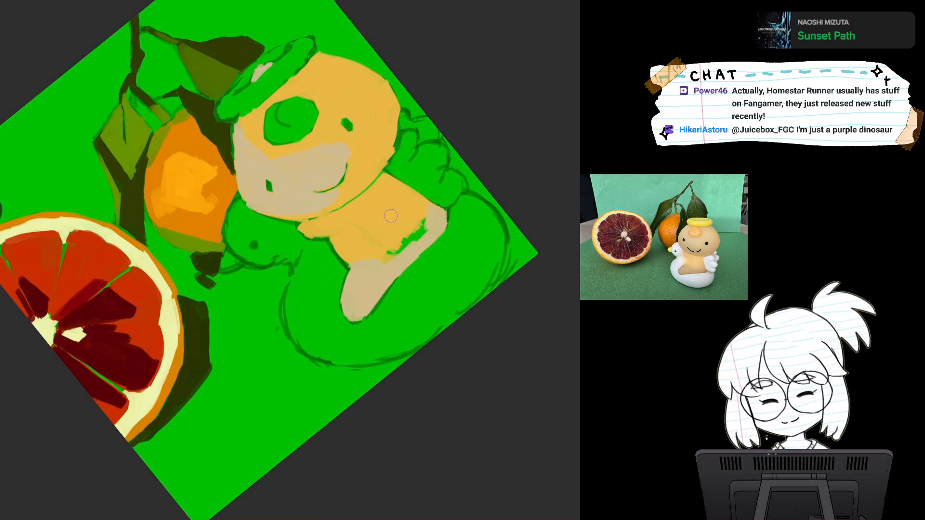
mouse_move(395, 241)
left_mouse_down()
mouse_move(393, 253)
mouse_move(428, 224)
mouse_move(357, 284)
left_mouse_up()
key("5")
left_click(267, 319, "ctrl")
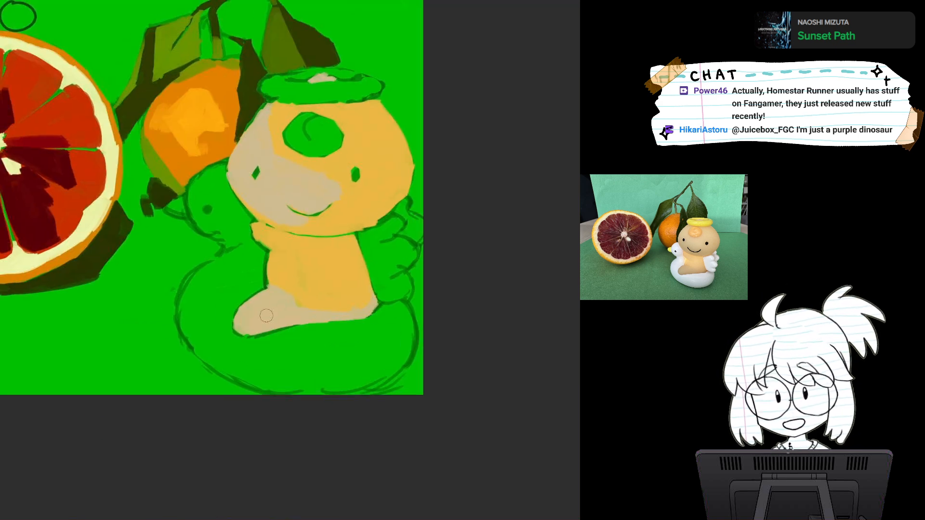
Paint a greyish beige shadow stroke for the underside of the angel's arm, just below the left shoulder.
key("6")
key("6")
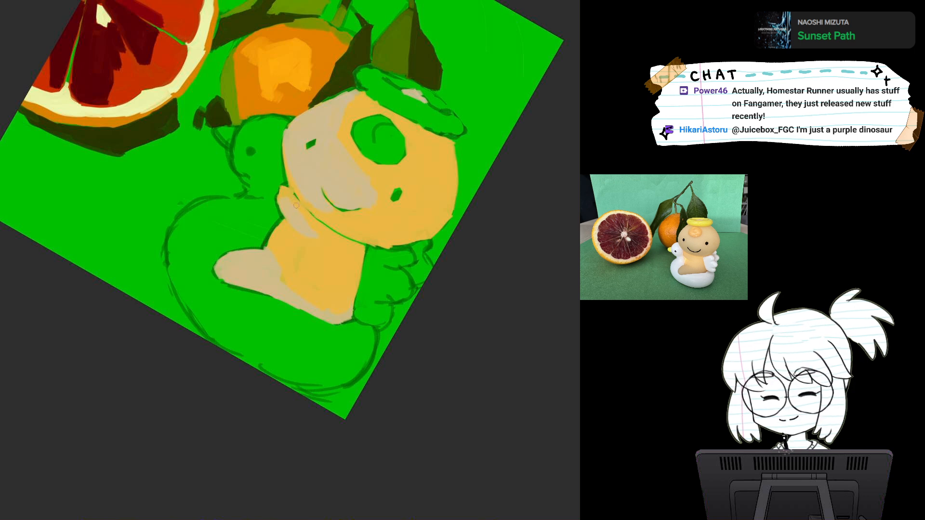
key("5")
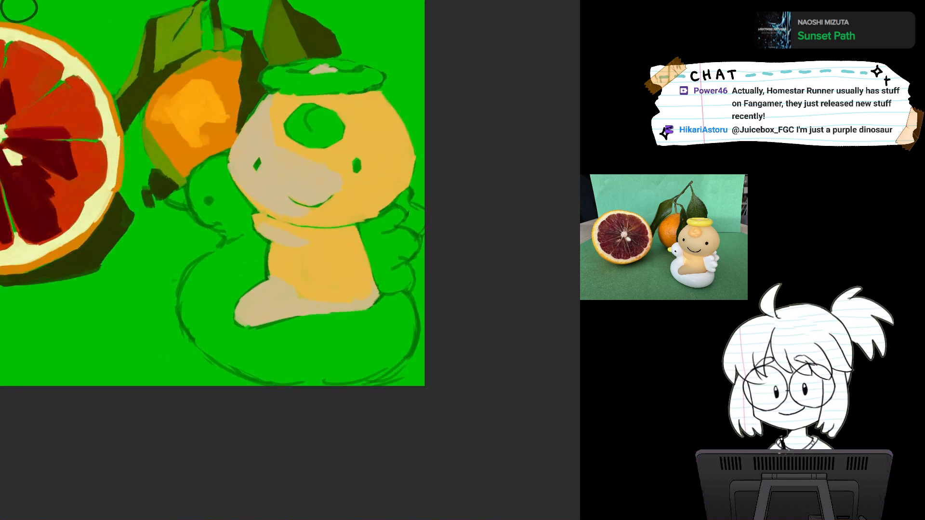
left_click_drag(316, 221, 387, 221)
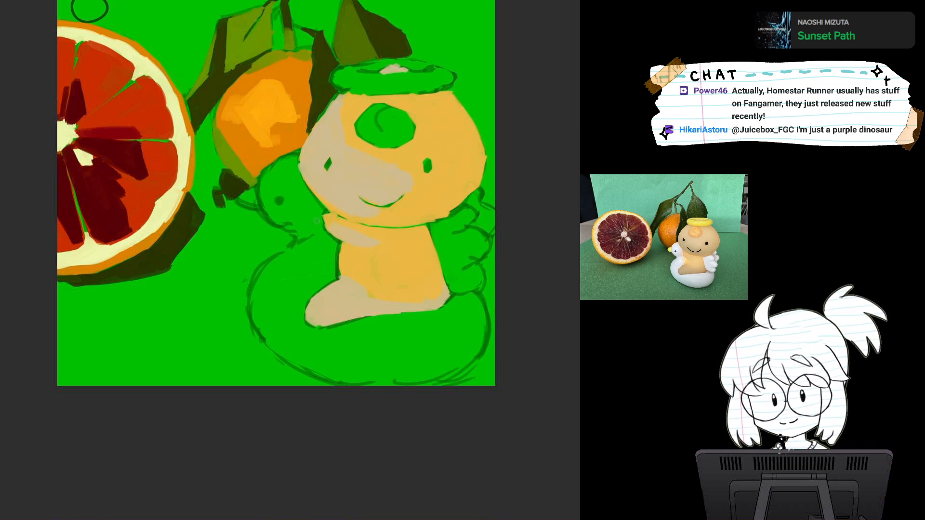
left_click_drag(317, 221, 358, 251)
key("4")
scroll(387, 278, "down", 1)
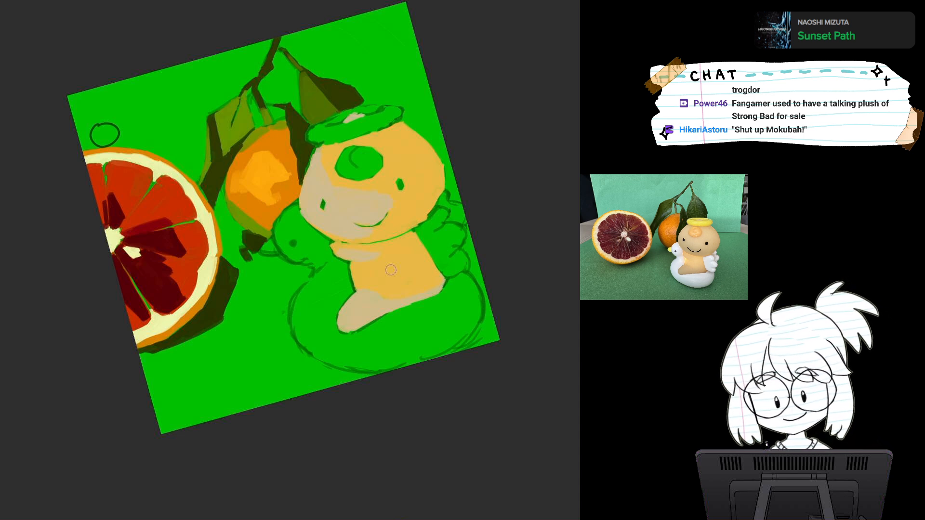
key("5")
left_click_drag(391, 270, 342, 320)
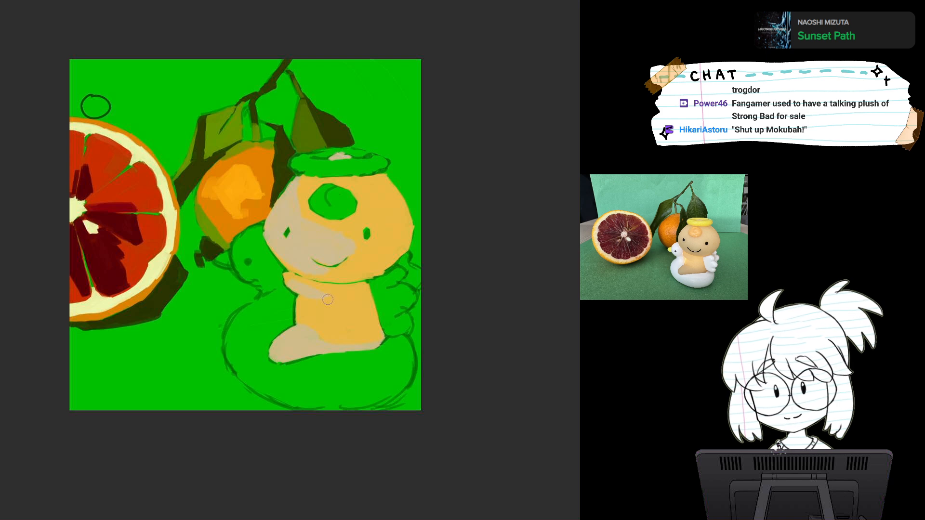
Paint a bright orange patch on the angel's hip, where the lower right of the torso meets the leg.
key("ctrl+plus")
key("ctrl+plus")
key("minus")
key("minus")
mouse_move(327, 299)
left_mouse_down()
mouse_move(333, 312)
mouse_move(349, 256)
left_mouse_up()
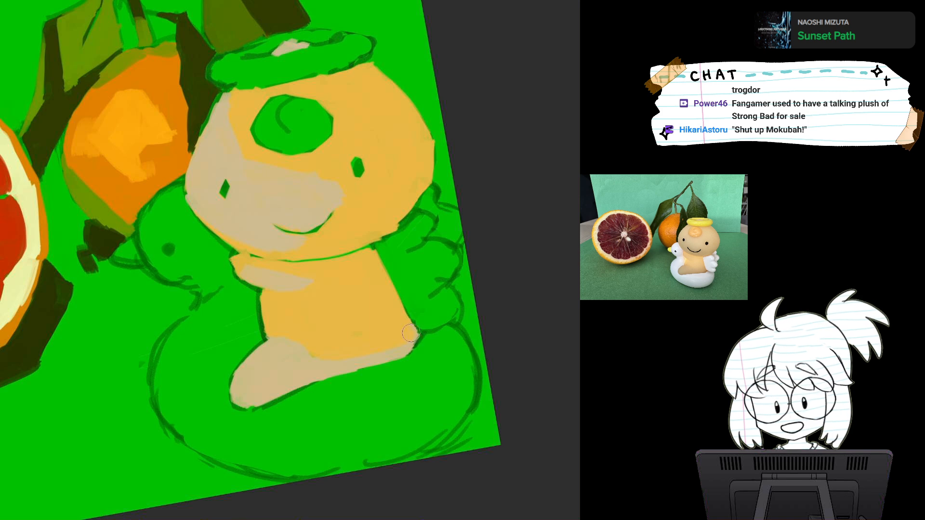
mouse_move(409, 330)
left_mouse_down()
mouse_move(406, 346)
mouse_move(410, 330)
mouse_move(381, 356)
mouse_move(409, 343)
left_mouse_up()
scroll(421, 319, "down", 3)
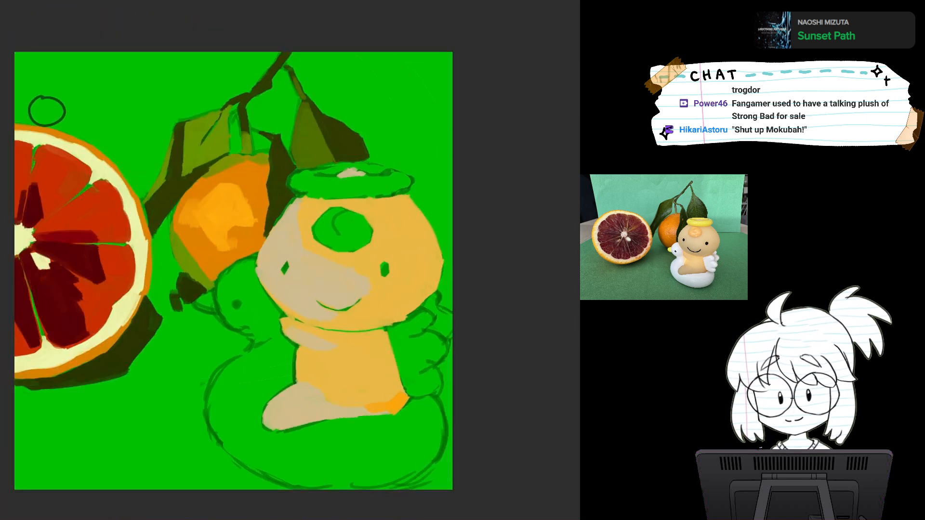
scroll(391, 313, "down", 2)
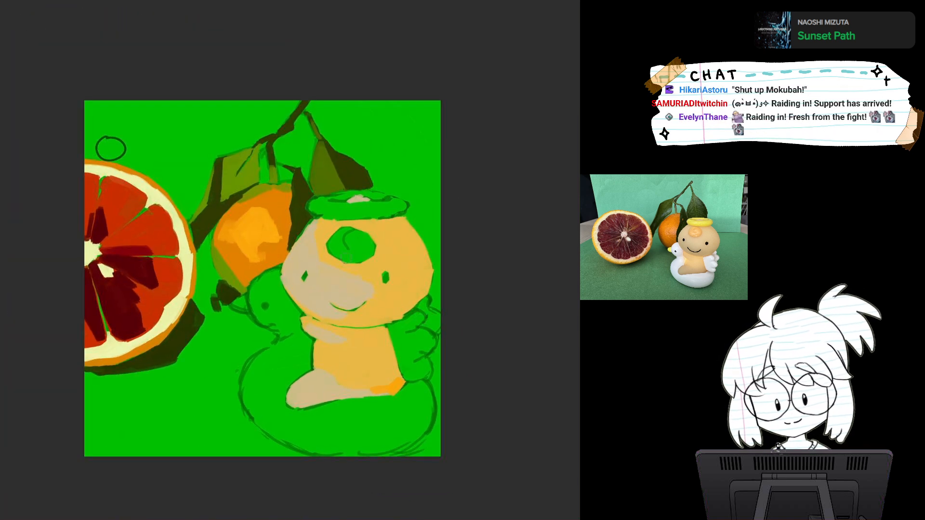
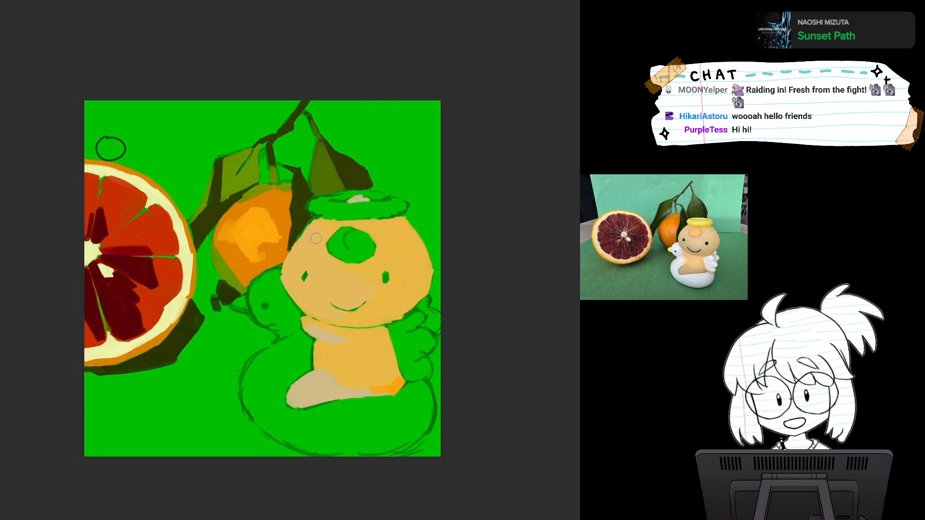
Repaint the angel's face in tan peach over the greyish beige shadow, and fill the round forehead curl with bright orange.
key("ctrl+plus")
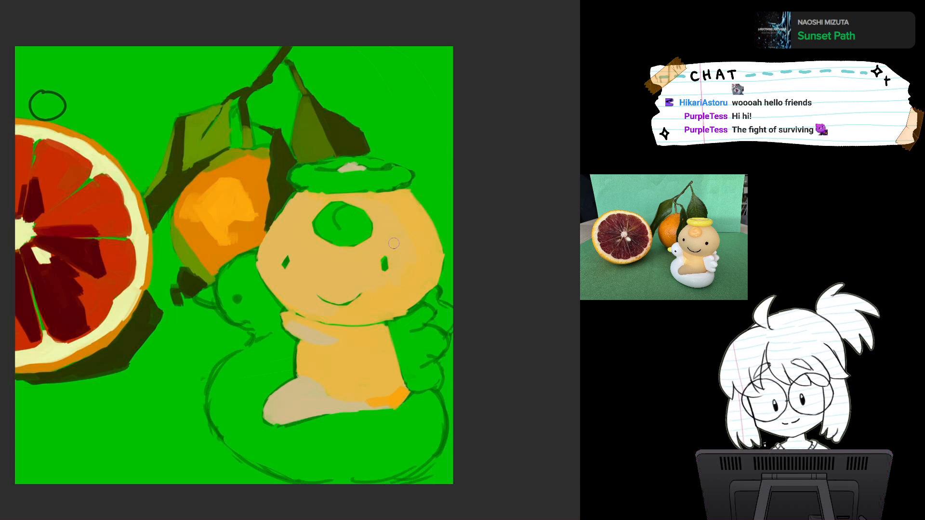
key("r")
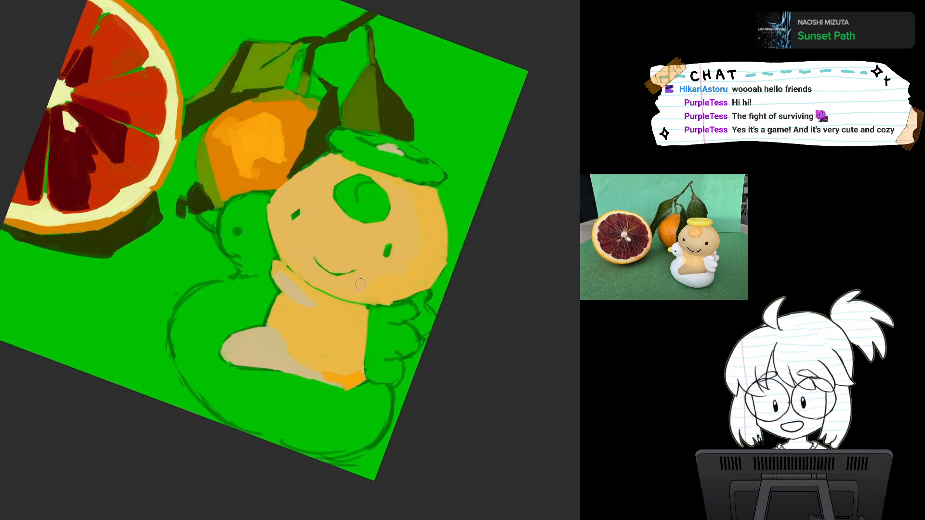
mouse_move(427, 221)
left_mouse_down()
mouse_move(408, 217)
mouse_move(445, 173)
left_mouse_up()
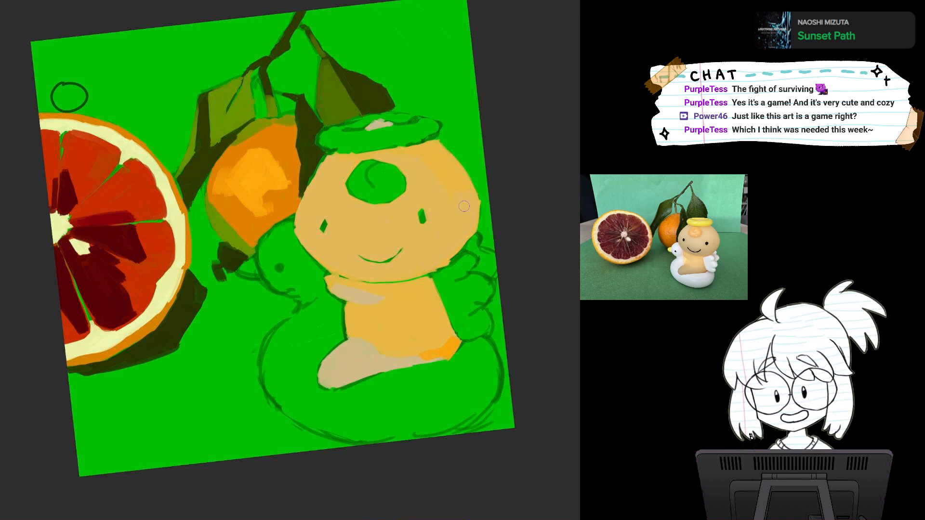
key("5")
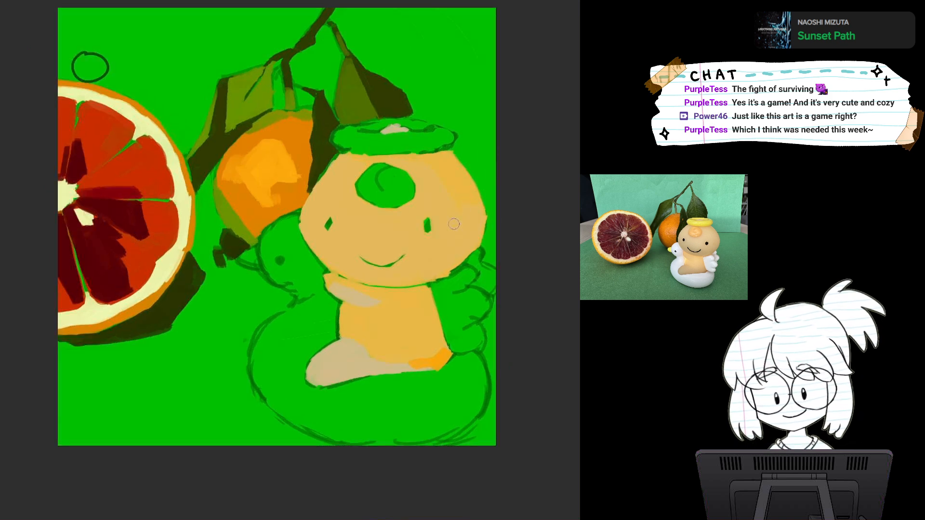
mouse_move(376, 168)
left_mouse_down()
mouse_move(360, 183)
mouse_move(368, 203)
mouse_move(409, 195)
mouse_move(406, 177)
mouse_move(400, 195)
mouse_move(398, 176)
mouse_move(394, 184)
mouse_move(385, 175)
mouse_move(380, 185)
mouse_move(389, 172)
mouse_move(407, 179)
left_mouse_up()
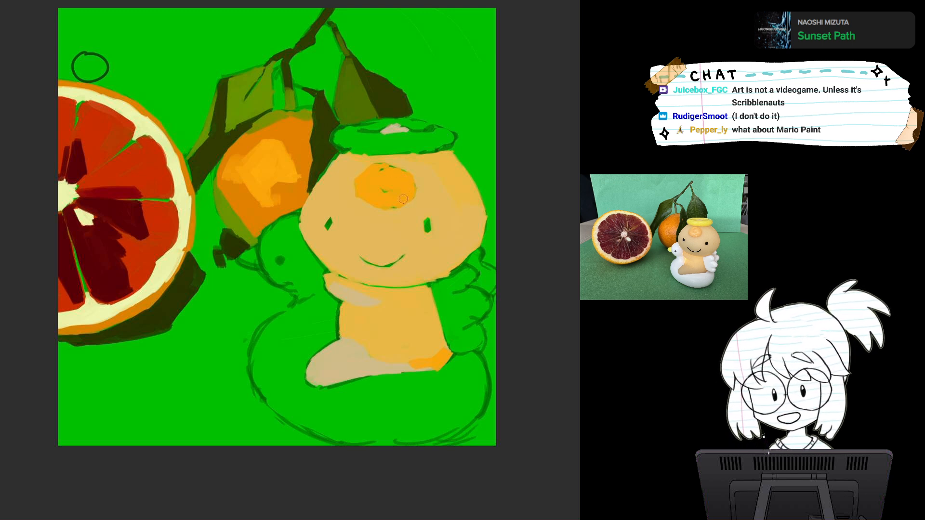
left_click_drag(403, 199, 370, 187)
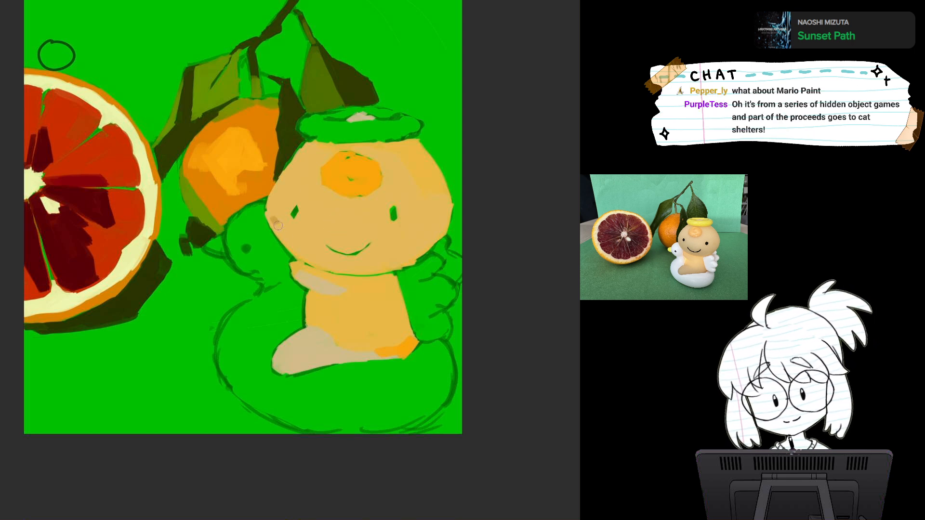
Try a few brownish grey shadow strokes along the edge of the angel's left cheek.
mouse_move(302, 252)
left_mouse_down()
mouse_move(308, 236)
mouse_move(261, 296)
left_mouse_up()
left_click_drag(236, 257, 275, 316)
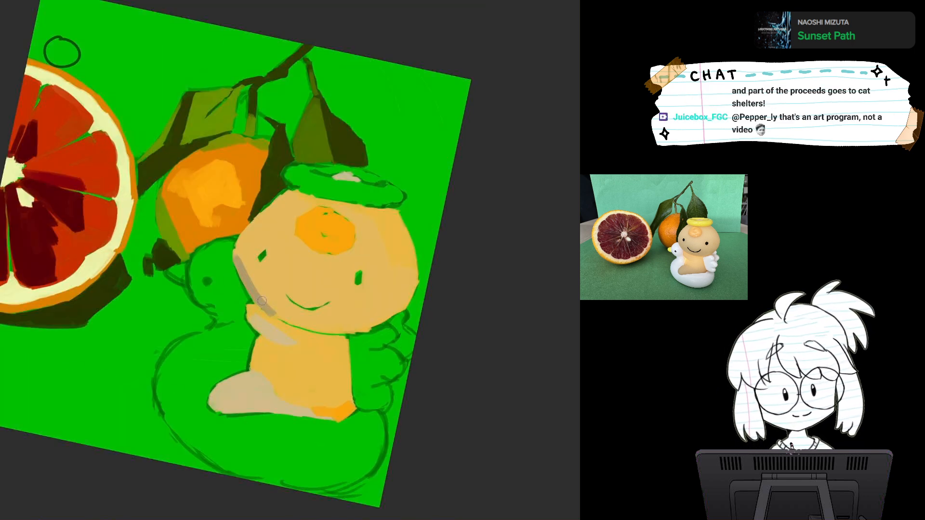
key("ctrl+z")
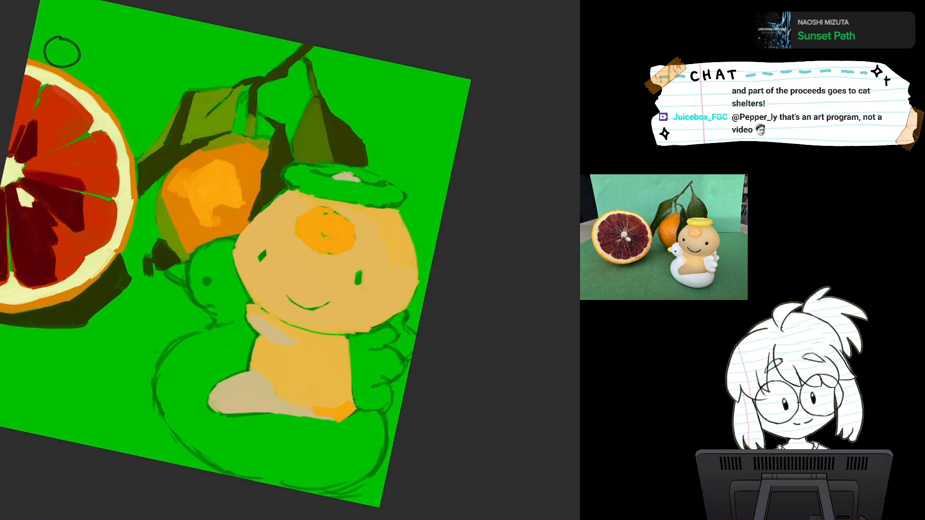
mouse_move(236, 255)
left_mouse_down()
mouse_move(269, 313)
mouse_move(350, 341)
mouse_move(318, 334)
left_mouse_up()
key("ctrl+z")
mouse_move(232, 294)
left_mouse_down()
mouse_move(273, 340)
mouse_move(255, 332)
left_mouse_up()
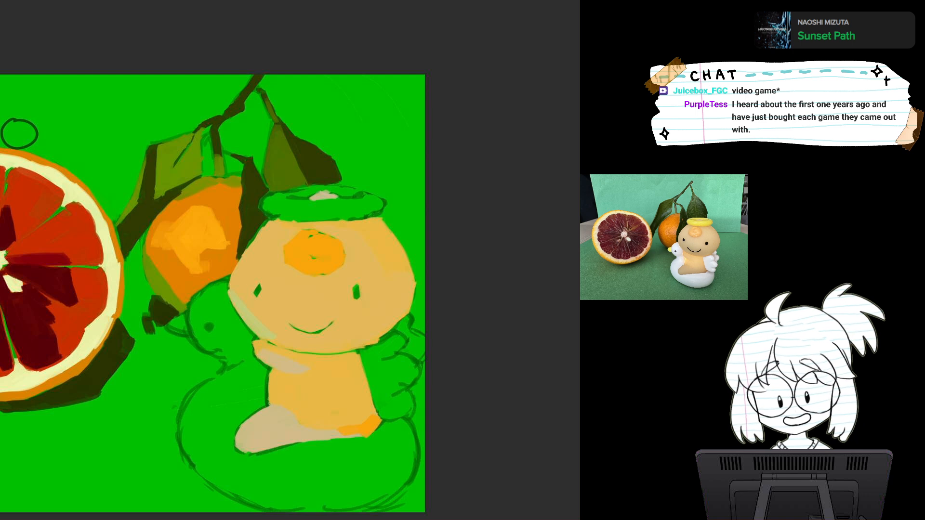
Try a translucent greyish shadow along the angel's jaw, from the left cheek under the mouth to the right cheek.
mouse_move(232, 291)
left_mouse_down()
mouse_move(270, 338)
mouse_move(301, 349)
mouse_move(309, 318)
mouse_move(292, 329)
mouse_move(366, 310)
left_mouse_up()
mouse_move(309, 327)
left_mouse_down()
mouse_move(359, 315)
mouse_move(395, 292)
mouse_move(397, 279)
mouse_move(345, 314)
left_mouse_up()
left_click_drag(391, 275, 330, 316)
mouse_move(398, 274)
left_mouse_down()
mouse_move(408, 267)
mouse_move(395, 284)
left_mouse_up()
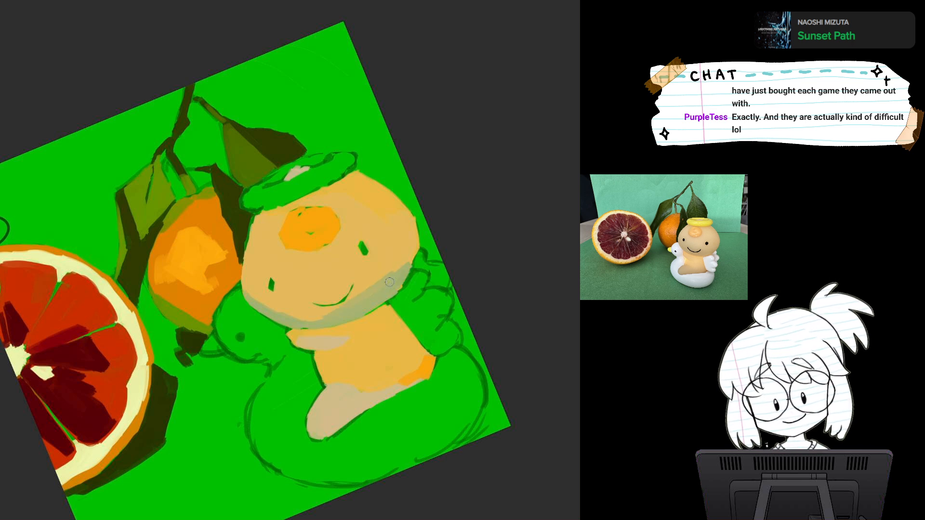
key("End")
key("End")
key("End")
key("ctrl+minus")
key("ctrl+minus")
key("ctrl+minus")
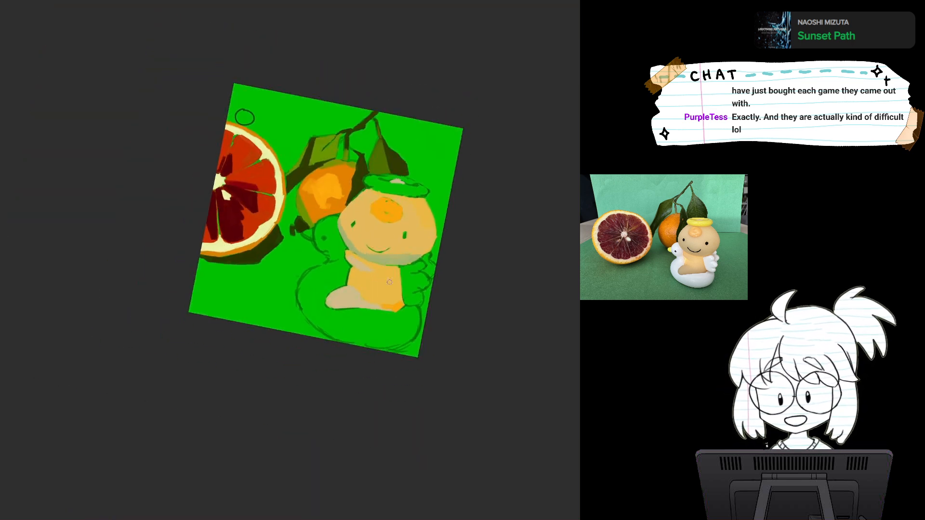
Try more greyish strokes around the angel's right cheek and chin, and undo all of the grey jaw shading.
key("5")
scroll(412, 257, "up", 3)
mouse_move(411, 257)
left_mouse_down()
mouse_move(396, 321)
mouse_move(360, 355)
left_mouse_up()
scroll(372, 302, "up", 1)
left_click_drag(413, 343, 363, 386)
left_click(362, 386)
left_click_drag(228, 377, 336, 381)
left_click_drag(340, 389, 249, 390)
key("ctrl+z")
key("ctrl+z")
key("ctrl+z")
key("ctrl+z")
key("ctrl+z")
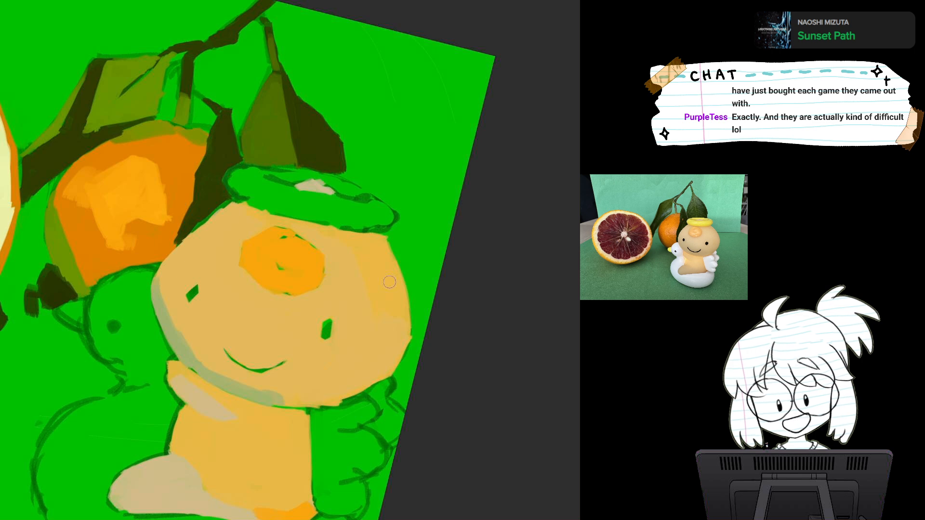
key("ctrl+z")
key("ctrl+z")
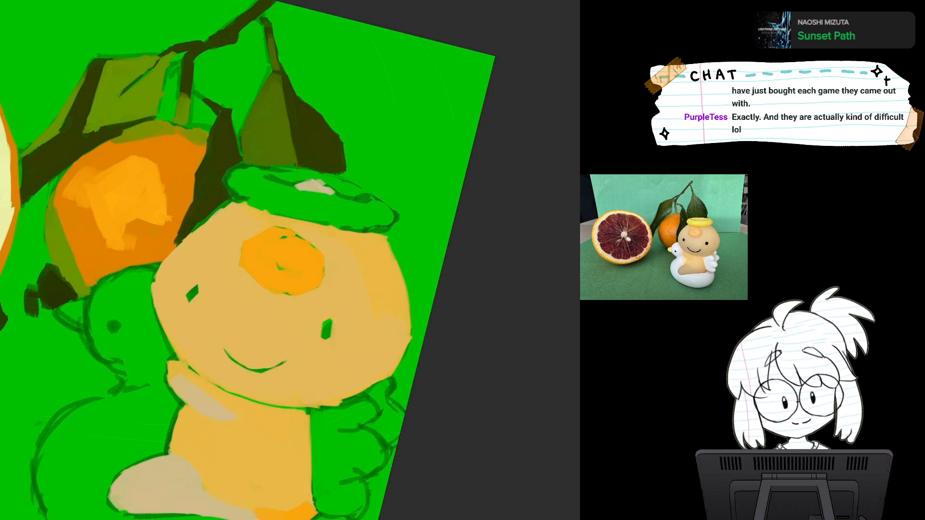
Paint an olive tan shadow along the angel's left cheek down to the chin, and tidy its inner edge.
mouse_move(160, 294)
left_mouse_down()
mouse_move(188, 356)
mouse_move(158, 278)
mouse_move(203, 366)
left_mouse_up()
left_click_drag(162, 318, 234, 387)
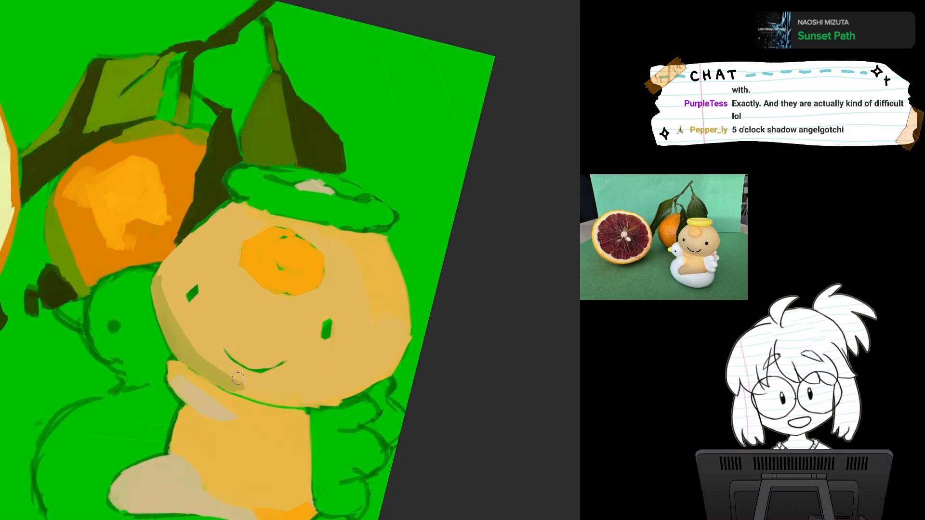
key("ctrl+minus")
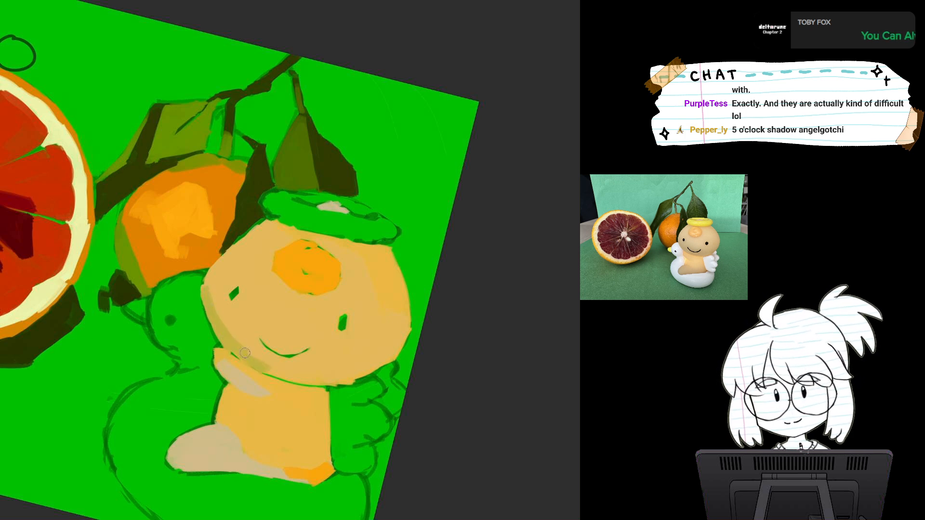
left_click_drag(212, 294, 263, 361)
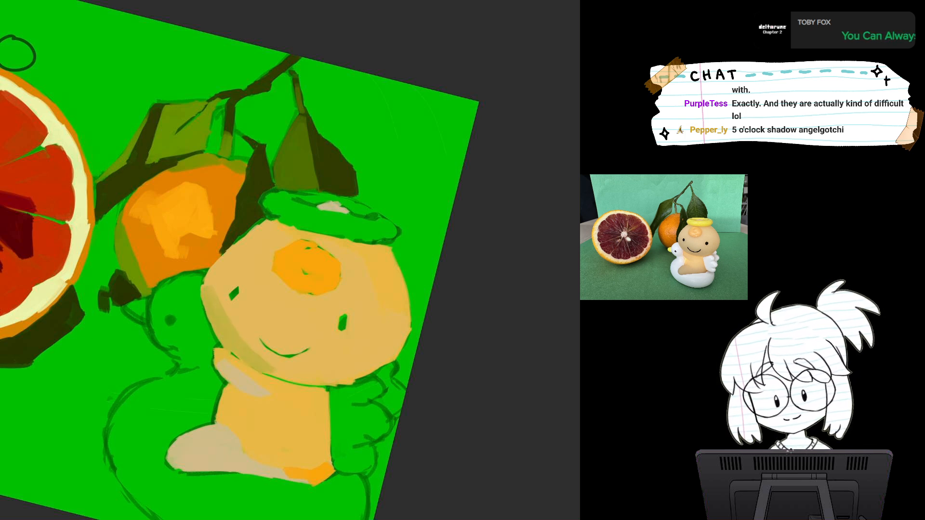
left_click_drag(17, 53, 6, 327)
Extend the olive tan shadow from the chin along the jaw and up the angel's right cheek.
left_click_drag(270, 299, 309, 241)
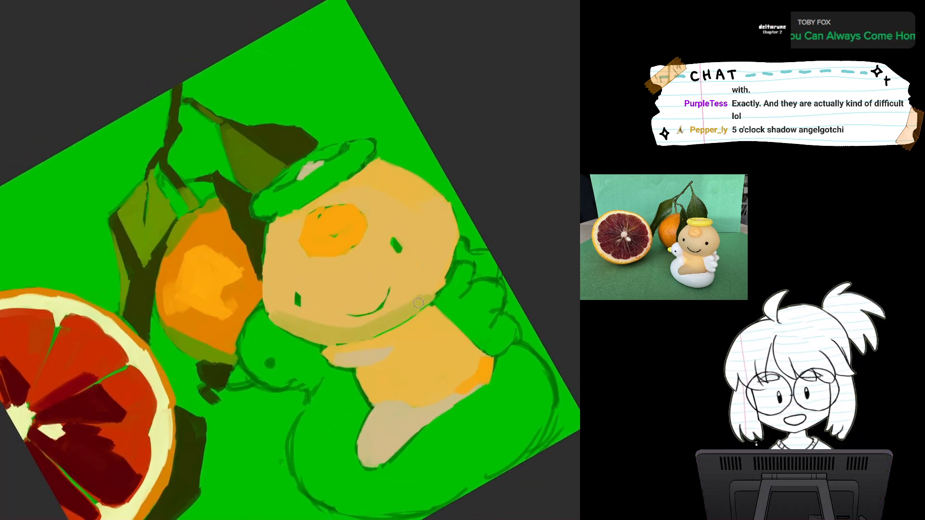
mouse_move(411, 277)
left_mouse_down()
mouse_move(415, 292)
mouse_move(425, 275)
mouse_move(425, 302)
left_mouse_up()
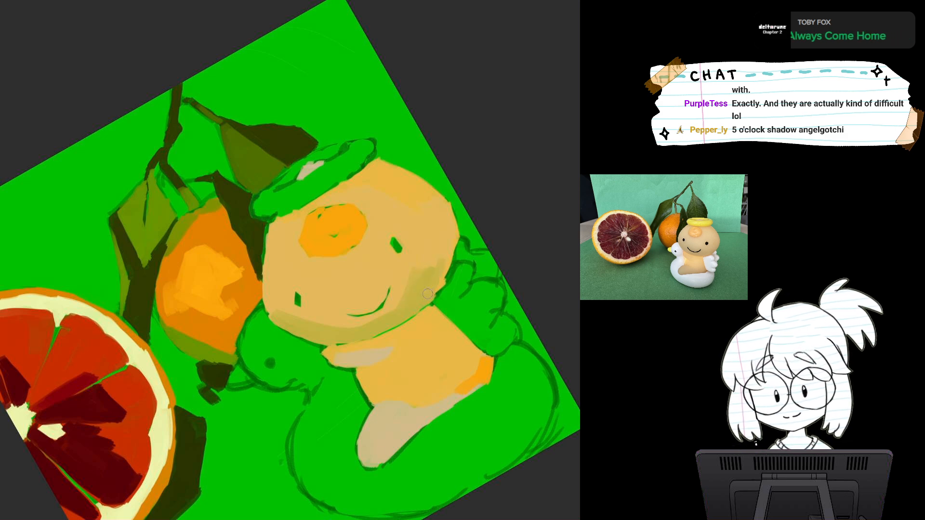
mouse_move(446, 257)
left_mouse_down()
mouse_move(435, 289)
mouse_move(454, 245)
left_mouse_up()
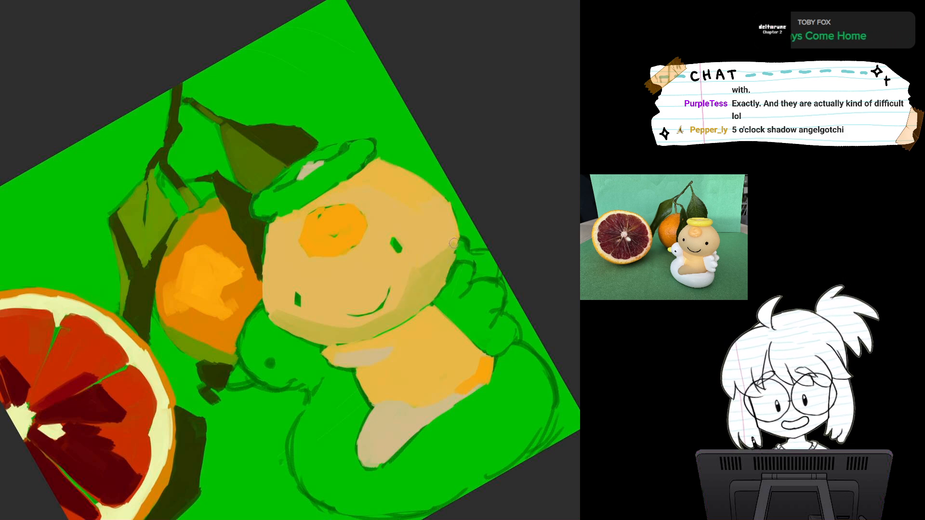
key("5")
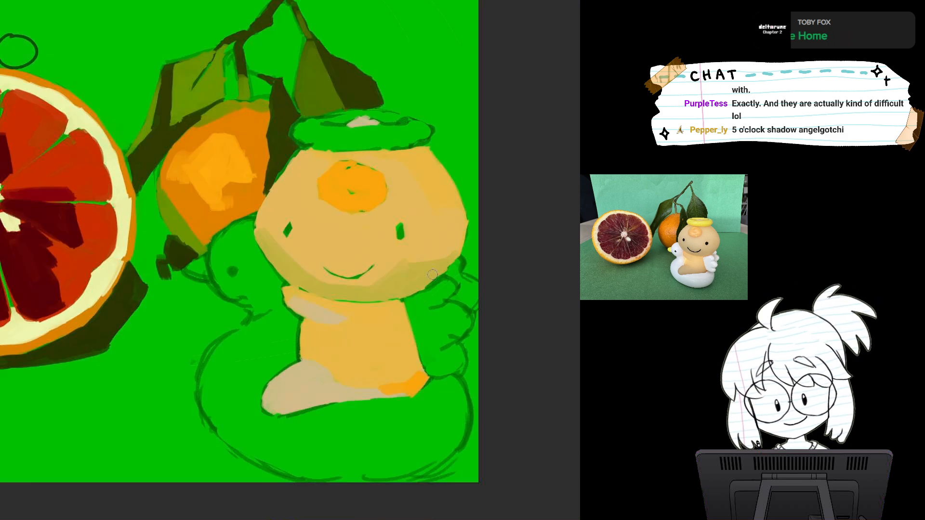
Widen and even out the olive tan shadow across the lower face, painting over the sketched smile.
mouse_move(433, 274)
left_mouse_down()
mouse_move(432, 342)
mouse_move(451, 280)
mouse_move(432, 275)
mouse_move(432, 211)
mouse_move(412, 299)
mouse_move(391, 337)
left_mouse_up()
mouse_move(420, 304)
left_mouse_down()
mouse_move(429, 261)
mouse_move(414, 309)
left_mouse_up()
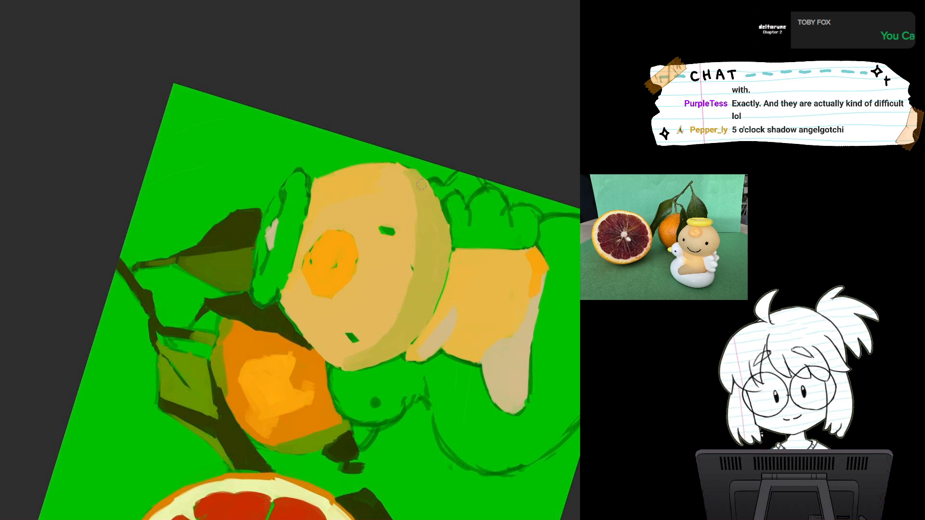
left_click_drag(412, 184, 453, 238)
left_click_drag(4, 318, 1, 187)
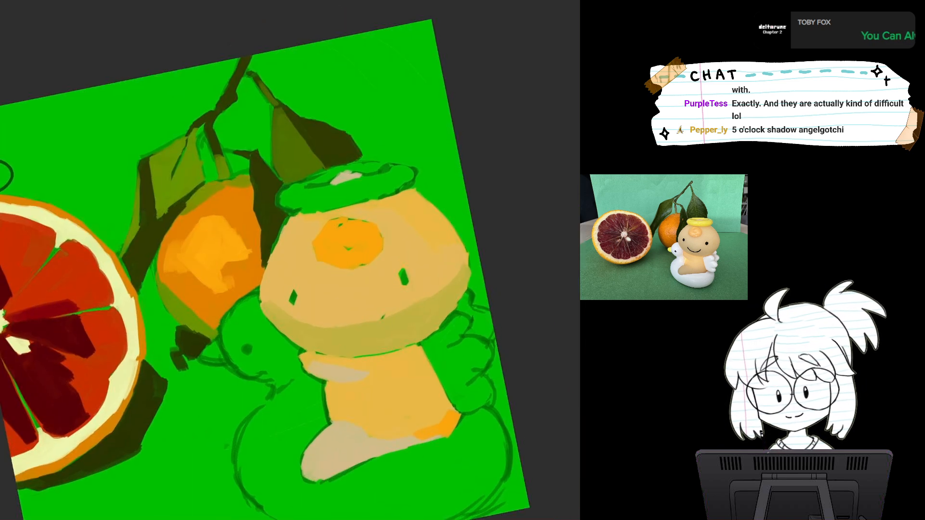
mouse_move(208, 255)
left_mouse_down()
mouse_move(236, 264)
mouse_move(260, 193)
left_mouse_up()
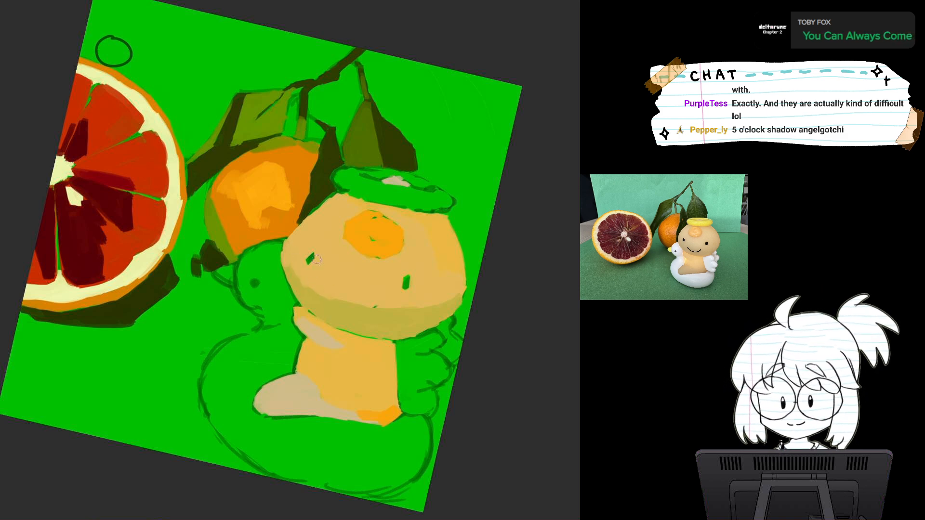
Refine the upper edge of the jaw shadow with sampled face colour, and cover the last green bits of the smile.
left_click_drag(317, 259, 308, 302)
left_click(344, 313, "ctrl")
left_click_drag(387, 295, 401, 286)
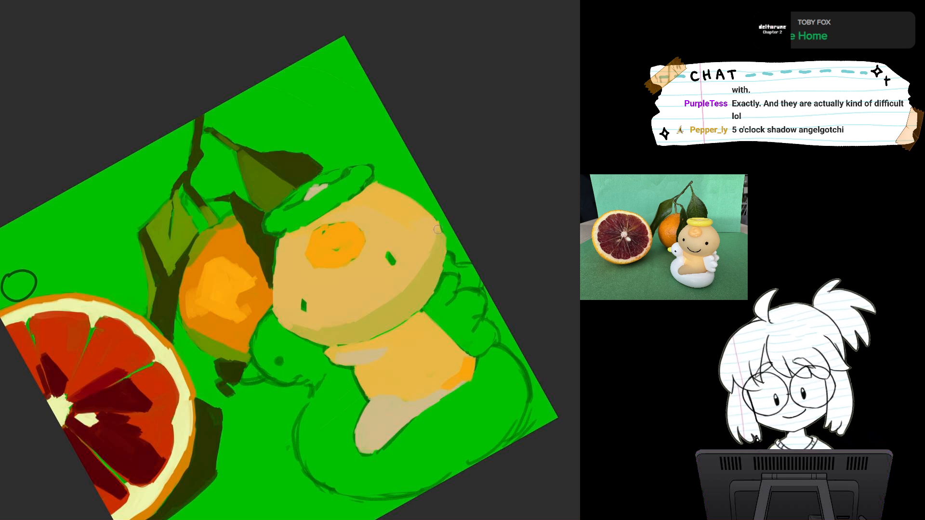
left_click_drag(442, 241, 433, 253)
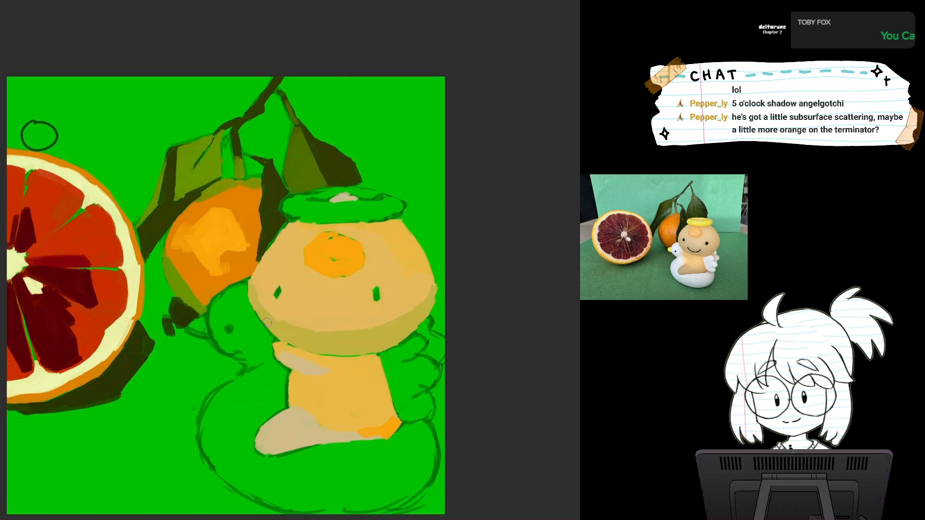
Add a small bright orange accent along the edge of the angel's lower back, just above the leg.
mouse_move(267, 323)
left_mouse_down()
mouse_move(309, 272)
mouse_move(290, 296)
mouse_move(305, 227)
mouse_move(332, 241)
left_mouse_up()
scroll(414, 286, "up", 4)
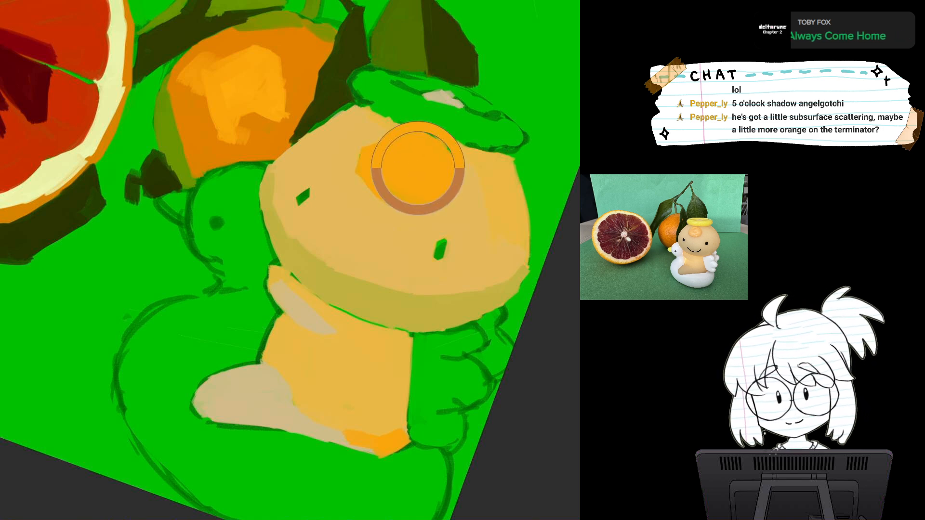
left_click_drag(267, 342, 267, 362)
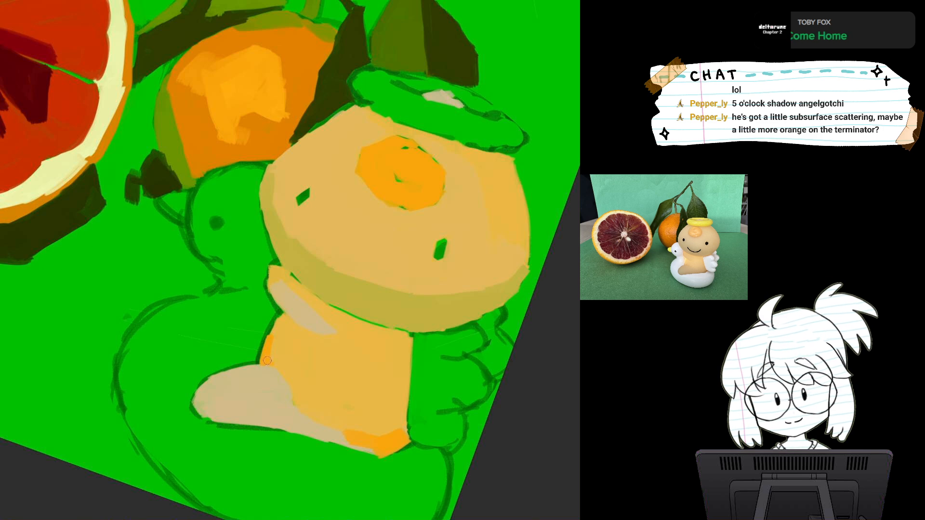
Paint the front band of the angel's halo bright yellow, including its two rounded ends.
scroll(573, 436, "down", 5)
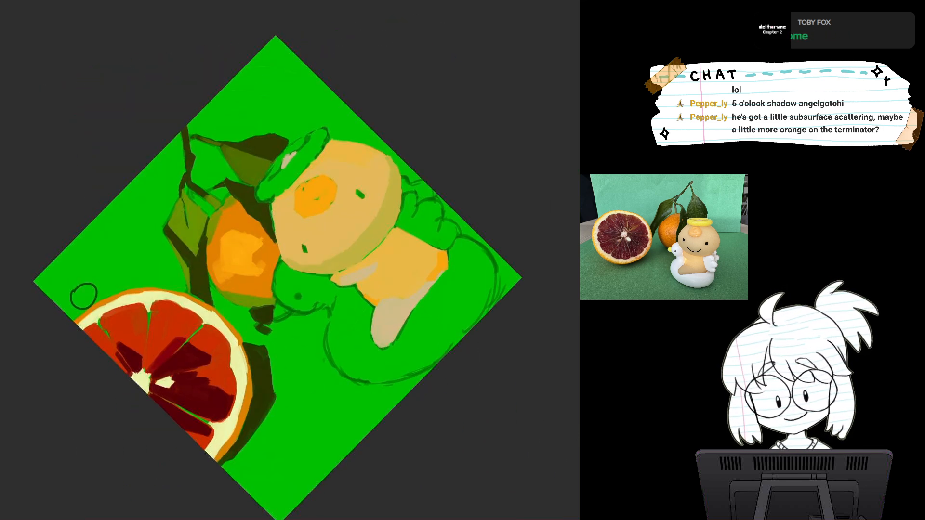
scroll(573, 436, "up", 5)
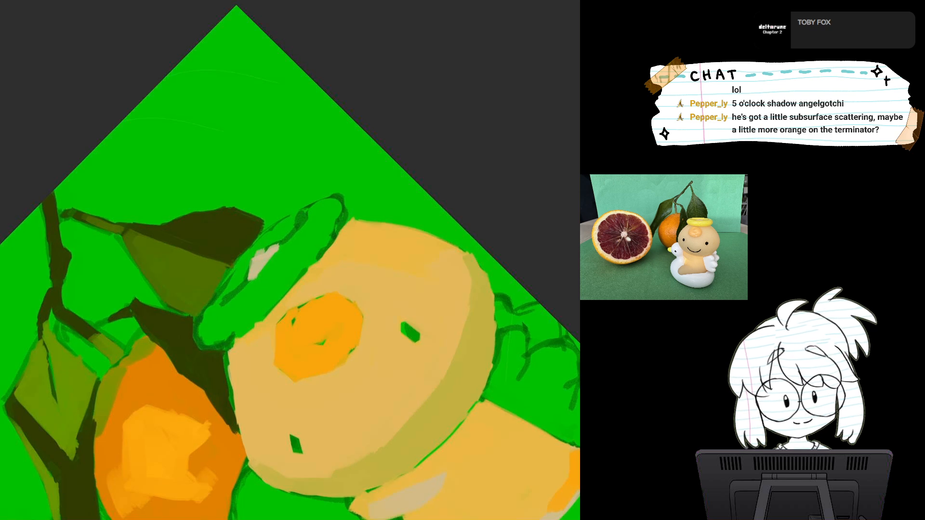
mouse_move(289, 289)
left_mouse_down()
mouse_move(326, 267)
mouse_move(318, 291)
mouse_move(333, 238)
mouse_move(272, 320)
mouse_move(347, 237)
mouse_move(318, 258)
mouse_move(351, 242)
left_mouse_up()
mouse_move(325, 279)
left_mouse_down()
mouse_move(275, 322)
mouse_move(309, 284)
left_mouse_up()
mouse_move(346, 241)
left_mouse_down()
mouse_move(294, 316)
mouse_move(360, 234)
mouse_move(340, 259)
left_mouse_up()
mouse_move(346, 214)
left_mouse_down()
mouse_move(332, 234)
mouse_move(360, 204)
mouse_move(361, 228)
mouse_move(371, 216)
mouse_move(353, 243)
left_mouse_up()
mouse_move(299, 308)
left_mouse_down()
mouse_move(282, 232)
mouse_move(337, 144)
mouse_move(312, 137)
mouse_move(332, 181)
mouse_move(315, 136)
mouse_move(350, 179)
mouse_move(340, 149)
mouse_move(361, 202)
mouse_move(331, 165)
mouse_move(338, 197)
mouse_move(395, 218)
left_mouse_up()
mouse_move(322, 311)
left_mouse_down()
mouse_move(316, 328)
mouse_move(318, 302)
mouse_move(331, 302)
left_mouse_up()
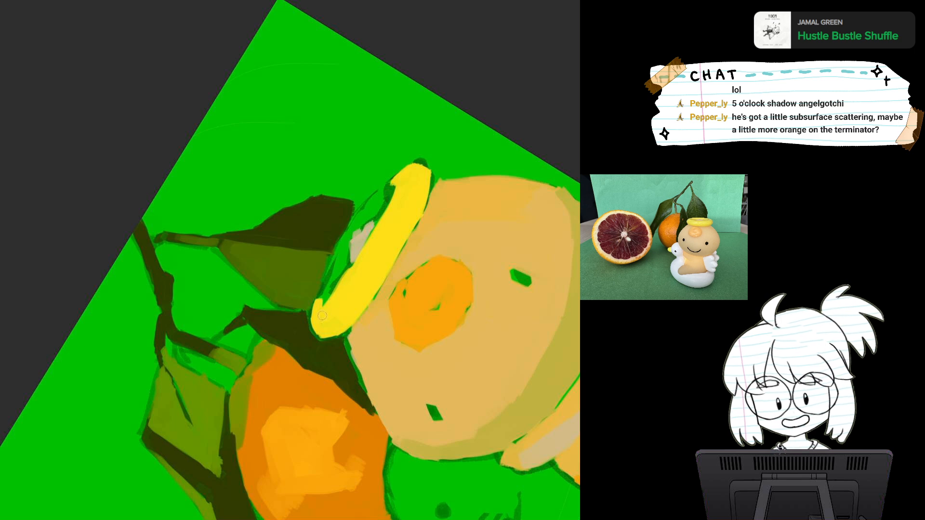
Complete the halo ring with a thin yellow back rim, leaving the centre open, and even out its ends.
left_click_drag(412, 168, 405, 167)
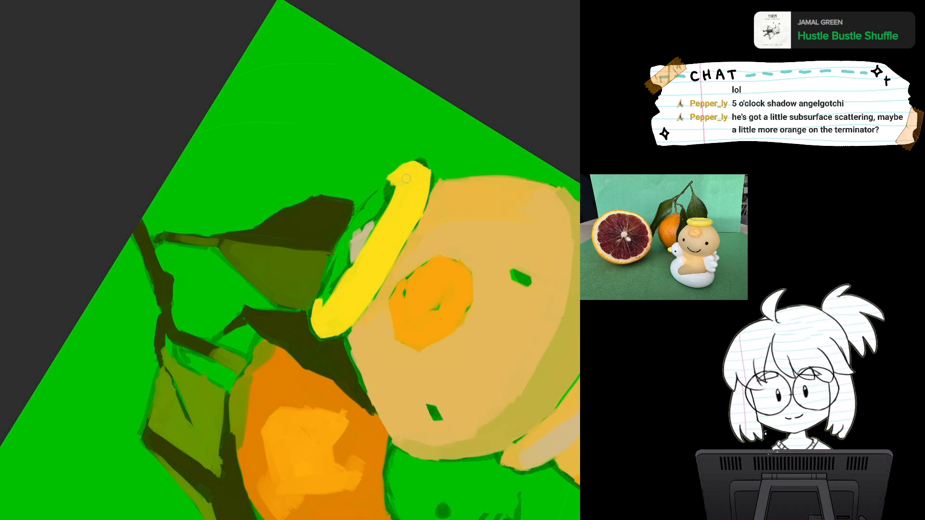
mouse_move(389, 179)
left_mouse_down()
mouse_move(364, 215)
mouse_move(380, 193)
left_mouse_up()
mouse_move(324, 281)
left_mouse_down()
mouse_move(332, 270)
mouse_move(320, 296)
mouse_move(364, 207)
mouse_move(333, 264)
left_mouse_up()
left_click_drag(359, 214, 339, 263)
left_click_drag(350, 231, 377, 212)
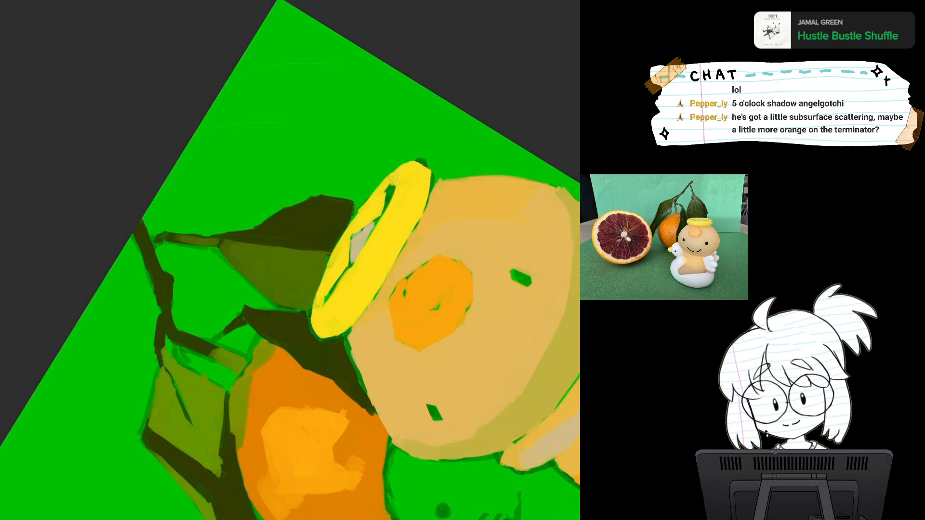
left_click_drag(317, 296, 323, 308)
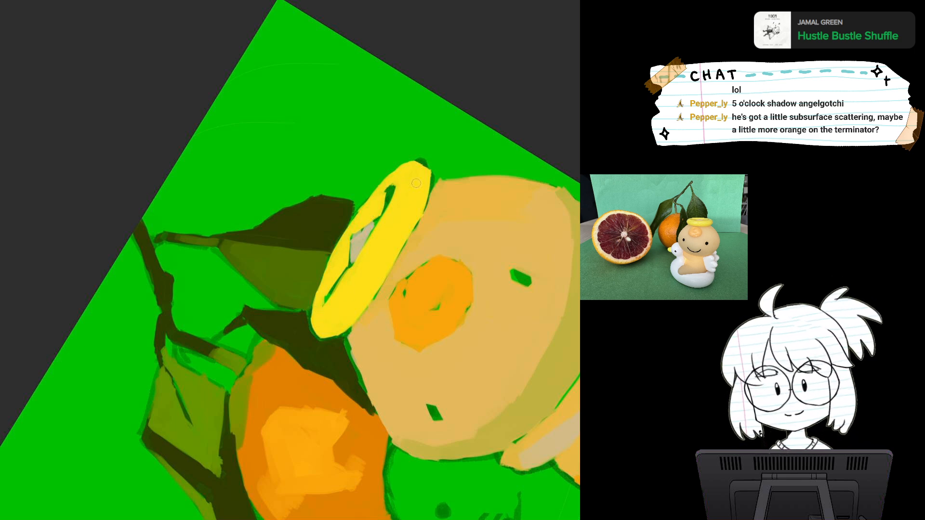
Paint the swan's beak yellow beside the small orange's shadow.
scroll(417, 183, "down", 1)
left_click_drag(417, 183, 485, 174)
left_click_drag(409, 337, 329, 166)
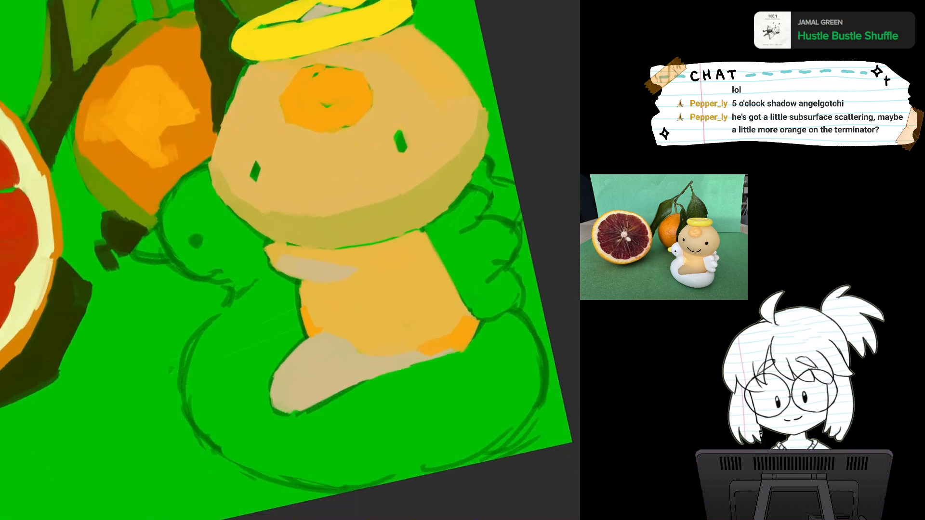
scroll(329, 193, "down", 5)
scroll(464, 221, "down", 1)
left_click_drag(482, 202, 474, 193)
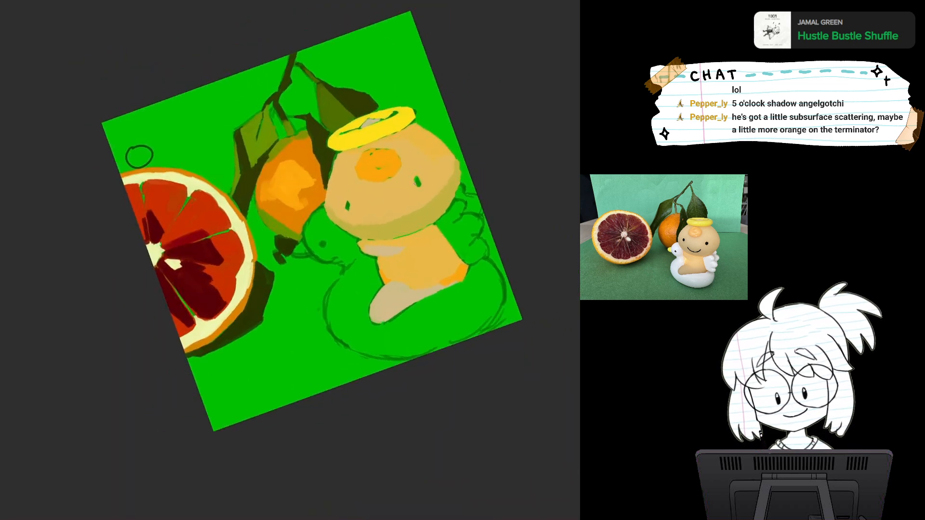
left_click_drag(413, 264, 385, 333)
key("5")
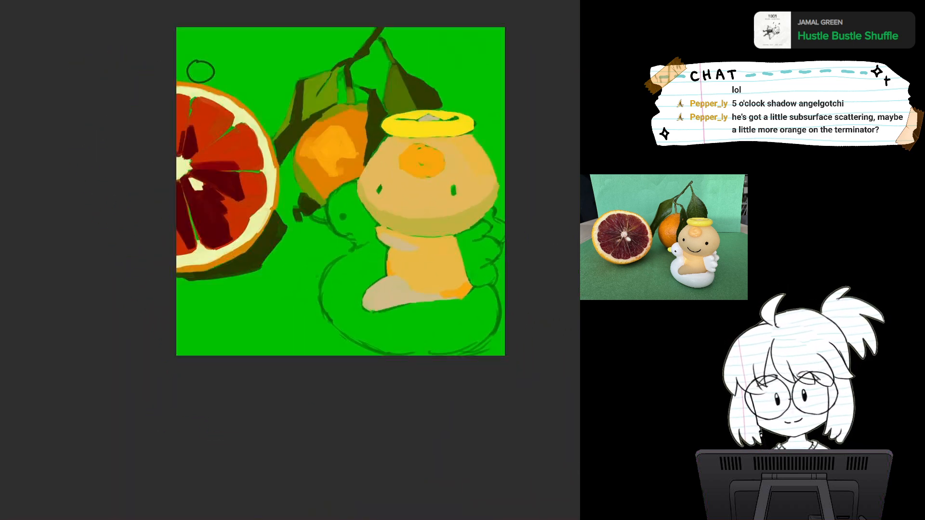
scroll(402, 241, "up", 3)
left_click_drag(346, 94, 416, 183)
mouse_move(337, 287)
left_mouse_down()
mouse_move(352, 277)
mouse_move(354, 298)
mouse_move(343, 288)
left_mouse_up()
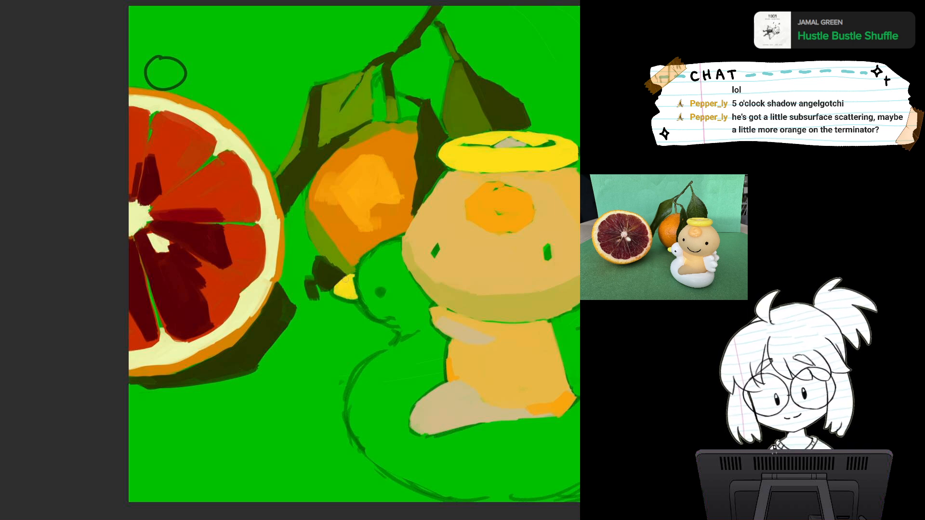
Block in the swan's breast, lower body and tail edges in pale mint, following the sketched outline.
scroll(461, 309, "down", 4)
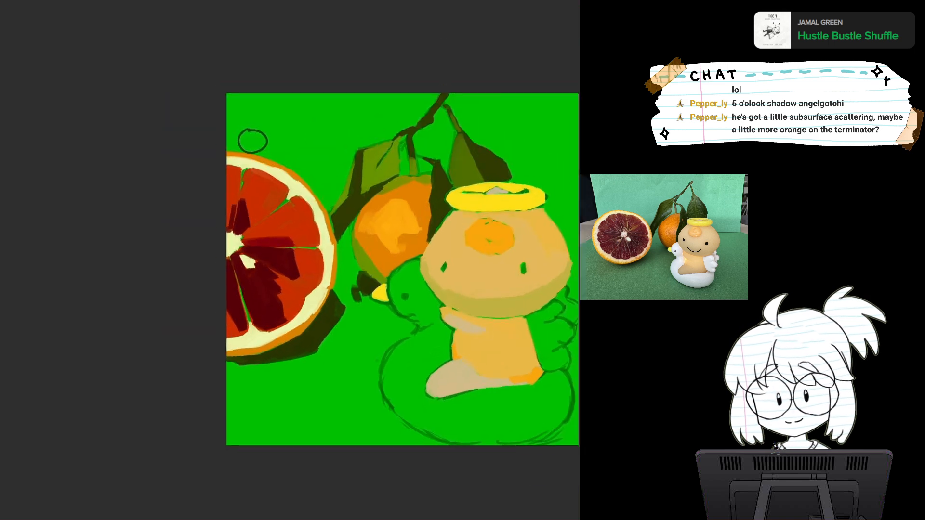
left_click_drag(462, 309, 387, 320)
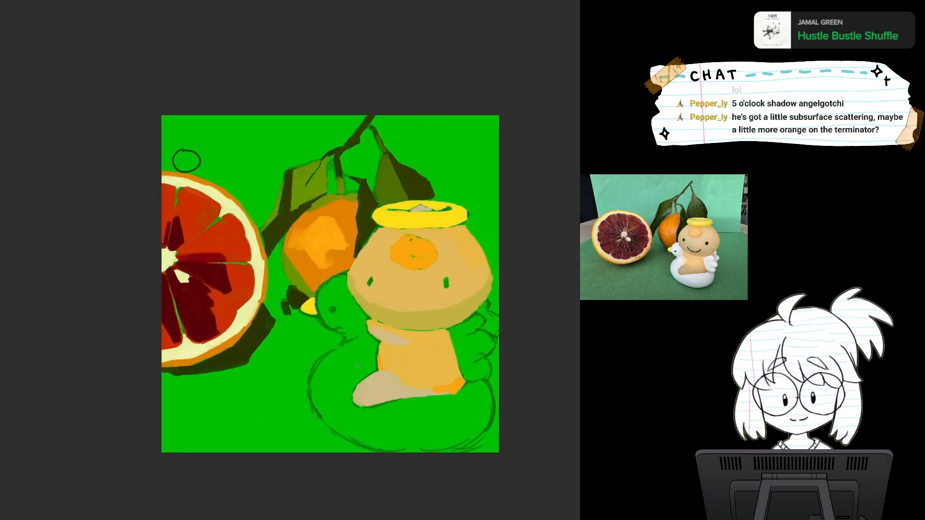
mouse_move(318, 385)
left_mouse_down()
mouse_move(339, 359)
mouse_move(333, 385)
mouse_move(328, 360)
mouse_move(321, 386)
mouse_move(318, 367)
mouse_move(320, 415)
mouse_move(364, 441)
mouse_move(320, 392)
mouse_move(366, 431)
mouse_move(359, 414)
mouse_move(375, 424)
mouse_move(462, 395)
left_mouse_up()
left_click_drag(480, 347, 381, 282)
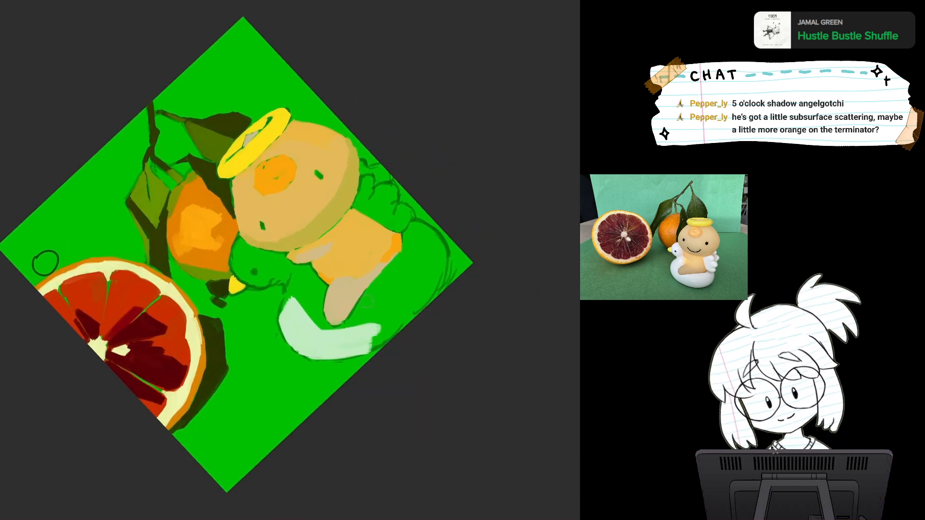
mouse_move(362, 329)
left_mouse_down()
mouse_move(337, 327)
mouse_move(419, 245)
mouse_move(381, 280)
mouse_move(418, 222)
mouse_move(407, 241)
mouse_move(432, 250)
mouse_move(415, 224)
mouse_move(433, 231)
mouse_move(441, 255)
mouse_move(433, 288)
left_mouse_up()
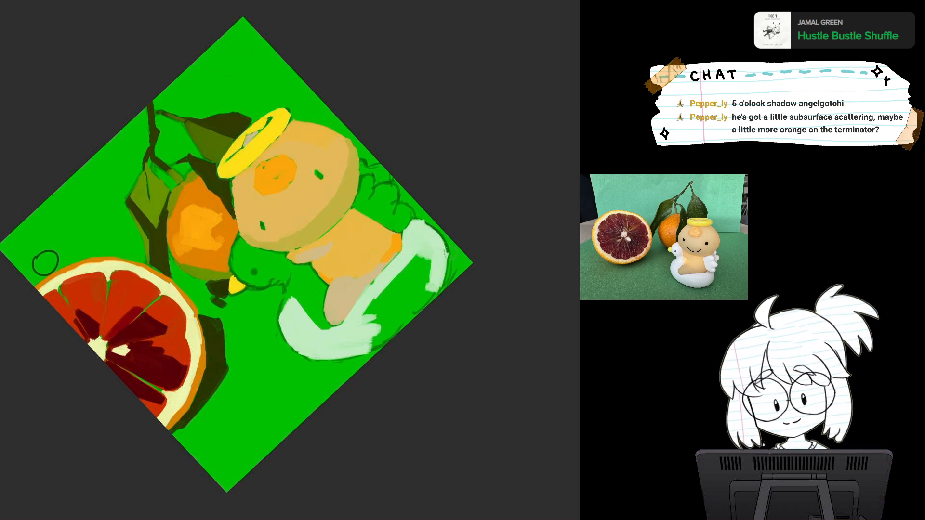
Fill the rest of the swan's lower body with pale mint from the angel's leg down to the canvas edge.
left_click_drag(421, 245, 353, 319)
key("ctrl+z")
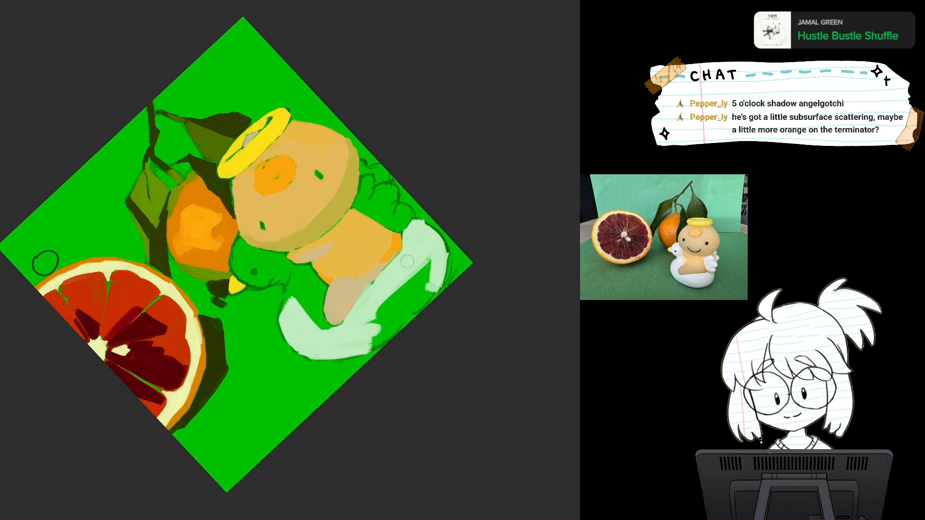
mouse_move(354, 322)
left_mouse_down()
mouse_move(431, 260)
mouse_move(422, 290)
left_mouse_up()
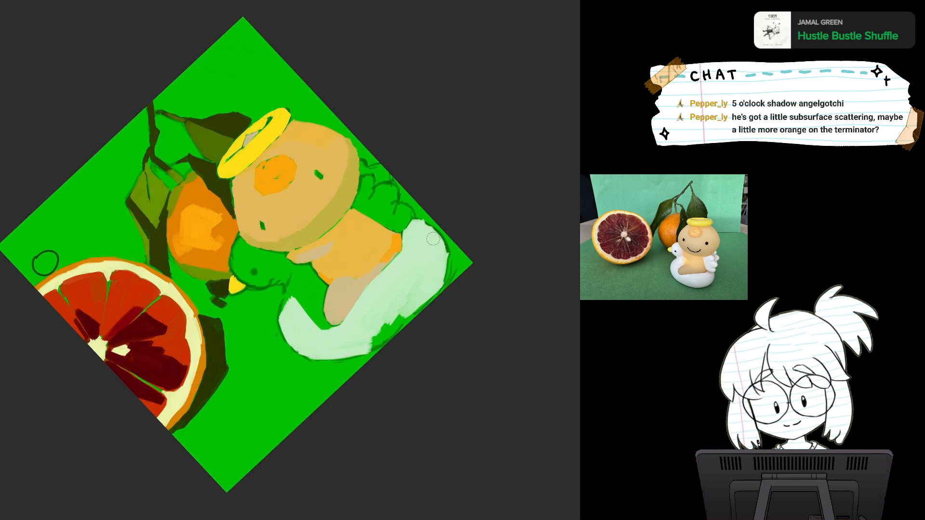
mouse_move(411, 295)
left_mouse_down()
mouse_move(375, 339)
mouse_move(397, 328)
left_mouse_up()
left_click_drag(415, 308, 443, 276)
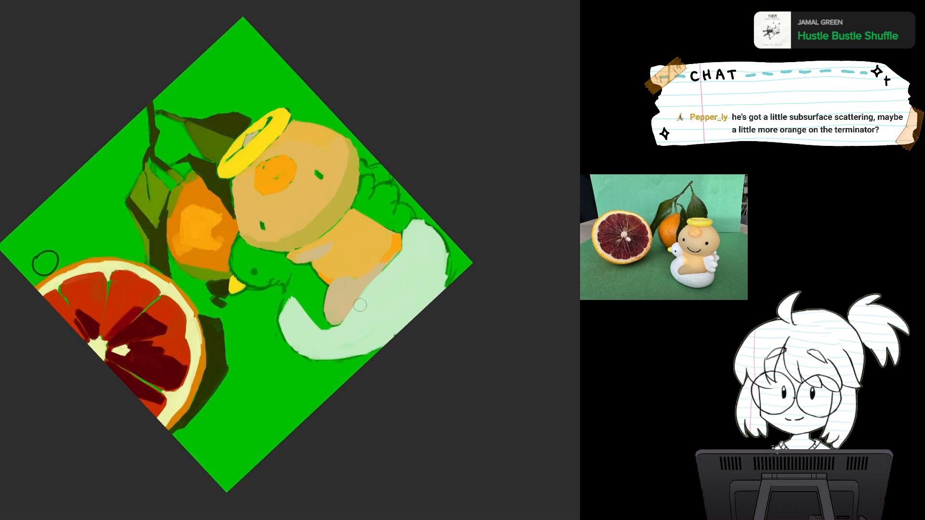
Paint the base of the swan's neck pale mint and close the green gap in front of the angel's torso and leg.
key("6")
key("6")
scroll(360, 305, "up", 4)
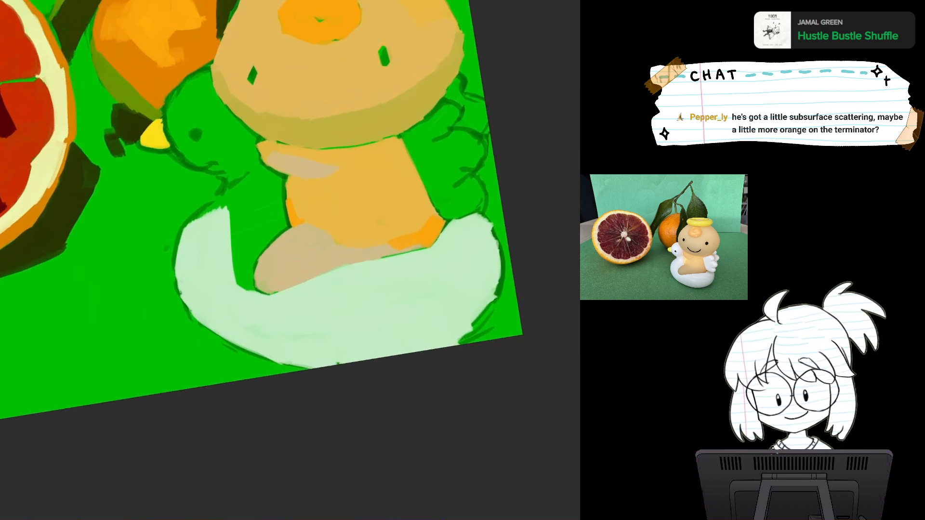
mouse_move(220, 279)
left_mouse_down()
mouse_move(291, 241)
mouse_move(259, 239)
mouse_move(278, 226)
mouse_move(291, 260)
mouse_move(256, 265)
mouse_move(265, 251)
mouse_move(265, 289)
mouse_move(272, 248)
mouse_move(266, 286)
mouse_move(270, 255)
mouse_move(282, 287)
mouse_move(291, 253)
mouse_move(301, 287)
mouse_move(298, 280)
left_mouse_up()
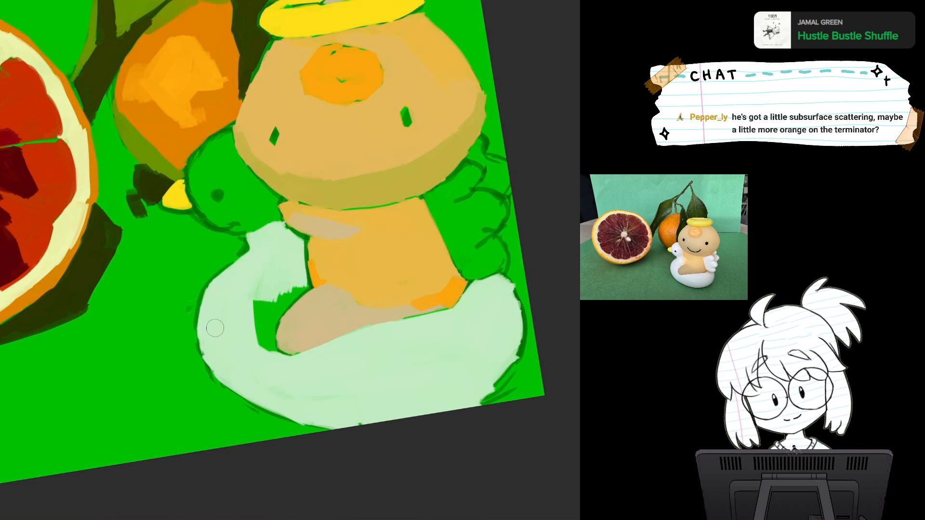
mouse_move(262, 303)
left_mouse_down()
mouse_move(256, 345)
mouse_move(249, 310)
mouse_move(270, 340)
mouse_move(299, 291)
mouse_move(274, 310)
mouse_move(298, 278)
mouse_move(271, 320)
mouse_move(277, 359)
left_mouse_up()
left_click_drag(219, 308, 254, 380)
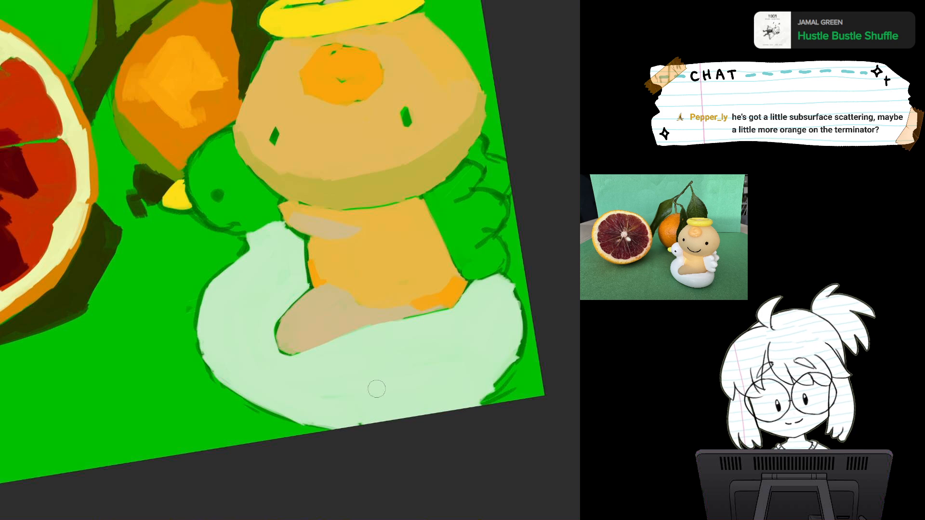
Paint the swan's head pale mint down to the neck, leaving only a small green eye uncovered.
left_click_drag(377, 387, 385, 509)
left_click_drag(362, 357, 376, 386)
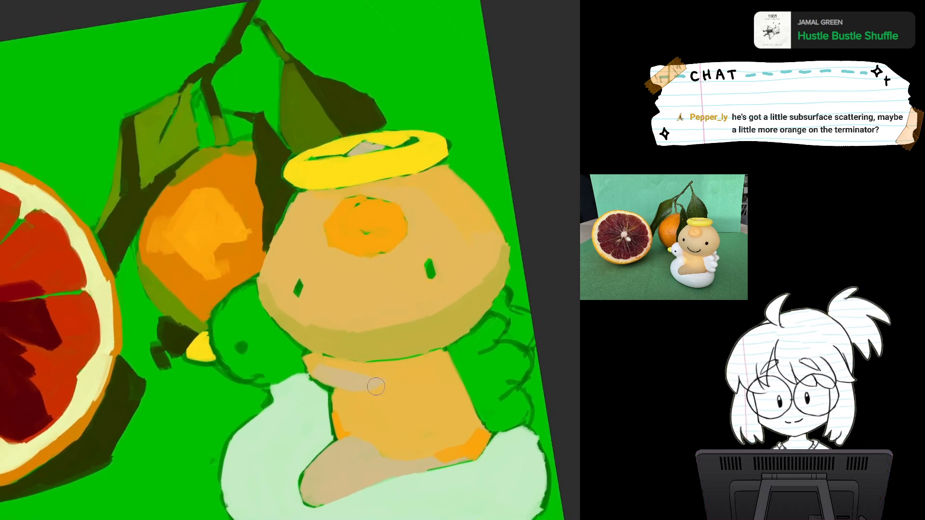
mouse_move(218, 321)
left_mouse_down()
mouse_move(227, 362)
mouse_move(253, 375)
mouse_move(261, 369)
mouse_move(305, 412)
left_mouse_up()
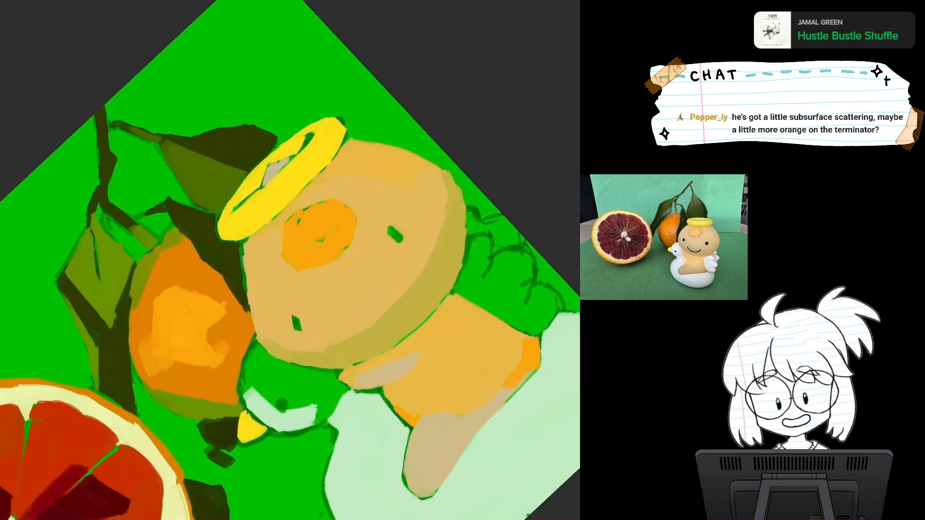
left_click_drag(252, 372, 249, 405)
mouse_move(251, 364)
left_mouse_down()
mouse_move(253, 180)
mouse_move(289, 236)
mouse_move(282, 265)
mouse_move(285, 244)
mouse_move(302, 329)
mouse_move(306, 316)
mouse_move(286, 332)
mouse_move(282, 294)
mouse_move(296, 322)
left_mouse_up()
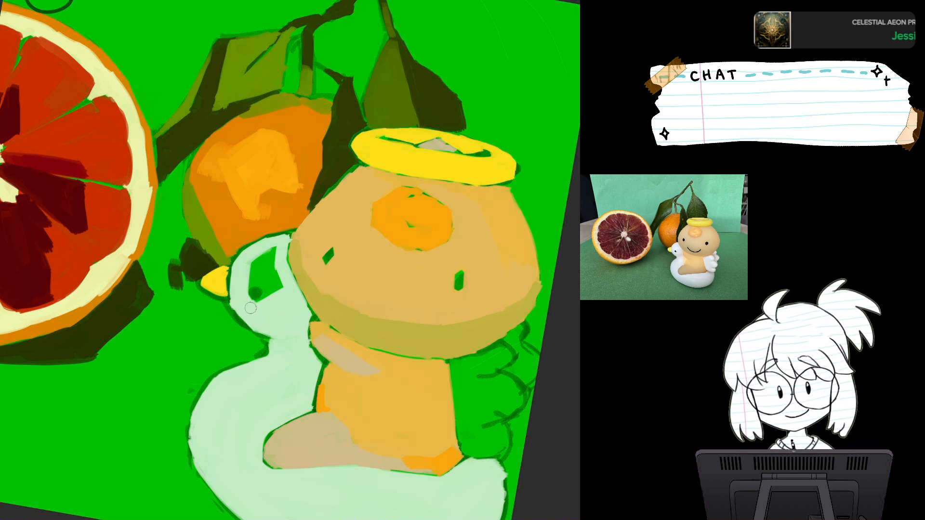
left_click_drag(278, 233, 239, 275)
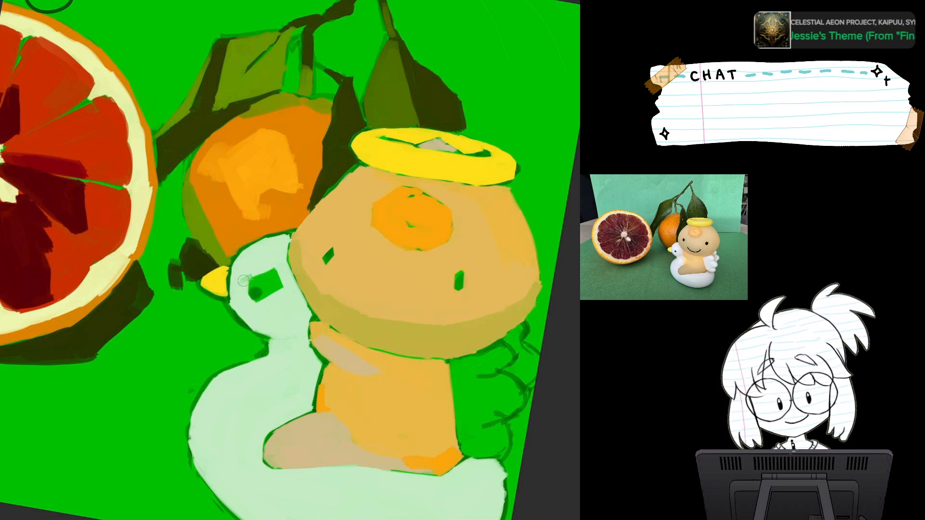
mouse_move(251, 278)
left_mouse_down()
mouse_move(284, 285)
mouse_move(268, 304)
mouse_move(245, 307)
left_mouse_up()
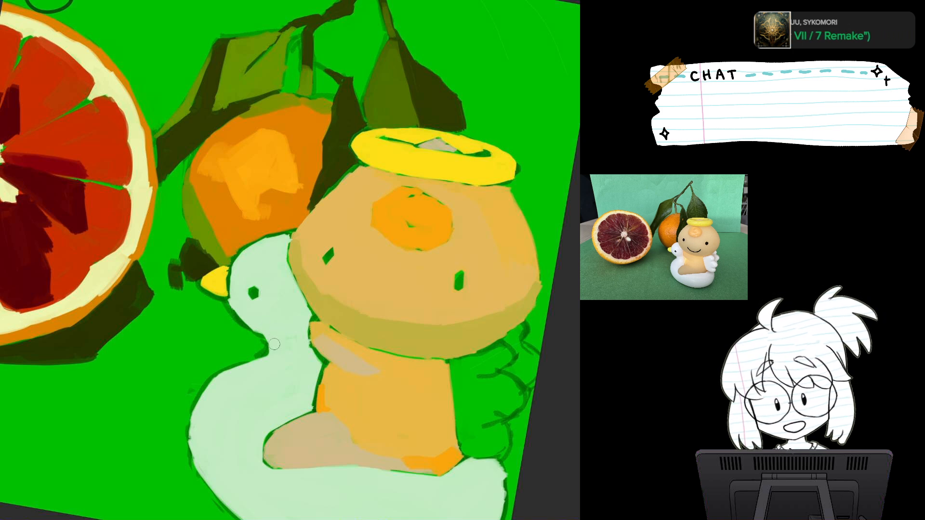
Outline and fill the upper feathers of the angel's near wing in pale mint.
key("]")
key("]")
key("]")
key("]")
key("]")
key("ctrl+minus")
key("ctrl+minus")
key("minus")
key("minus")
key("minus")
key("minus")
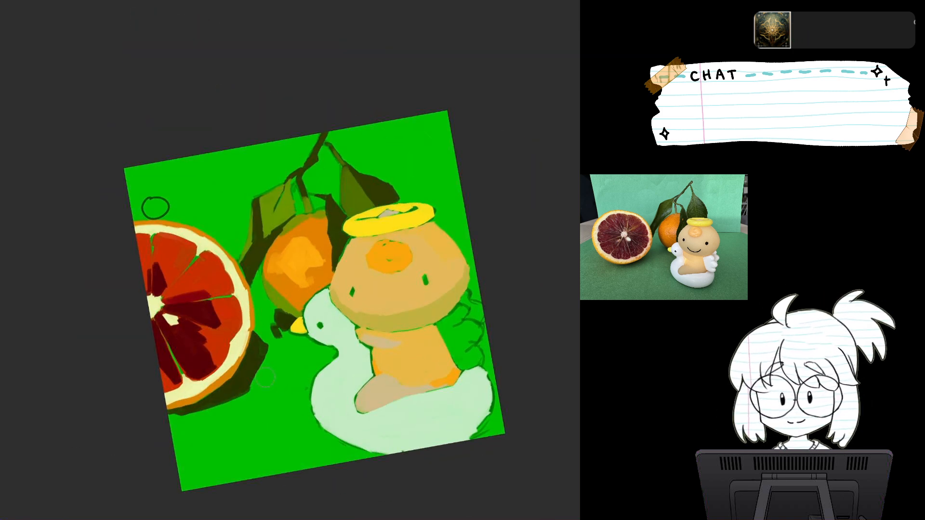
left_click_drag(265, 378, 268, 301)
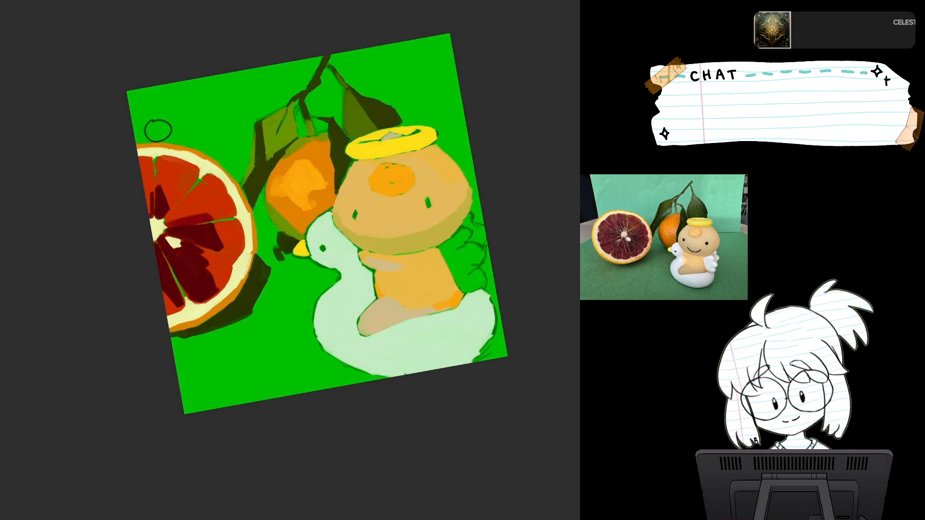
left_click_drag(441, 249, 460, 282)
mouse_move(442, 250)
left_mouse_down()
mouse_move(468, 233)
mouse_move(443, 252)
mouse_move(482, 244)
mouse_move(459, 249)
mouse_move(484, 249)
mouse_move(472, 267)
mouse_move(480, 257)
mouse_move(467, 251)
mouse_move(482, 249)
left_mouse_up()
scroll(461, 309, "up", 1)
left_click_drag(461, 309, 386, 322)
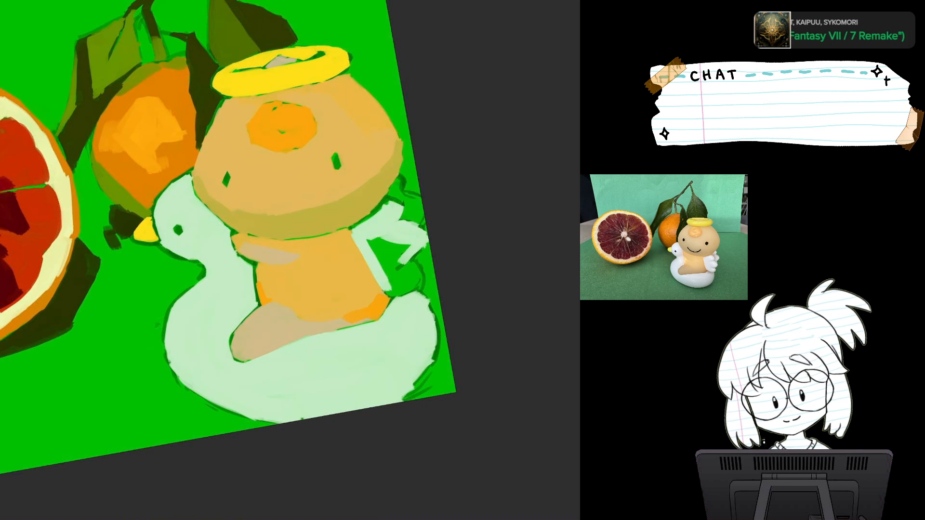
mouse_move(373, 236)
left_mouse_down()
mouse_move(388, 246)
mouse_move(381, 256)
mouse_move(383, 235)
left_mouse_up()
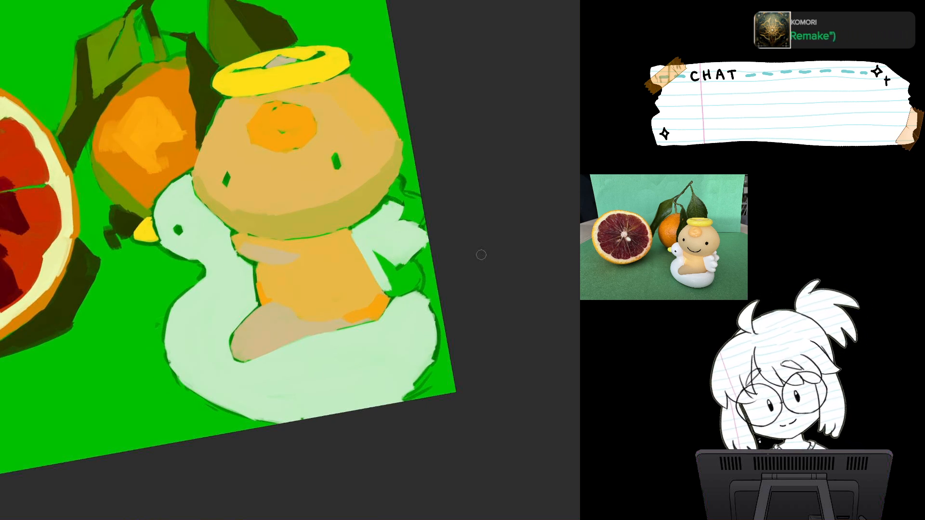
Fill the near wing's lower feathers in pale mint, and paint the far wing behind the angel's head grey.
mouse_move(422, 240)
left_mouse_down()
mouse_move(387, 263)
mouse_move(397, 256)
mouse_move(397, 286)
left_mouse_up()
mouse_move(397, 285)
left_mouse_down()
mouse_move(377, 251)
mouse_move(399, 280)
left_mouse_up()
mouse_move(370, 243)
left_mouse_down()
mouse_move(389, 289)
mouse_move(413, 287)
mouse_move(396, 266)
mouse_move(418, 276)
left_mouse_up()
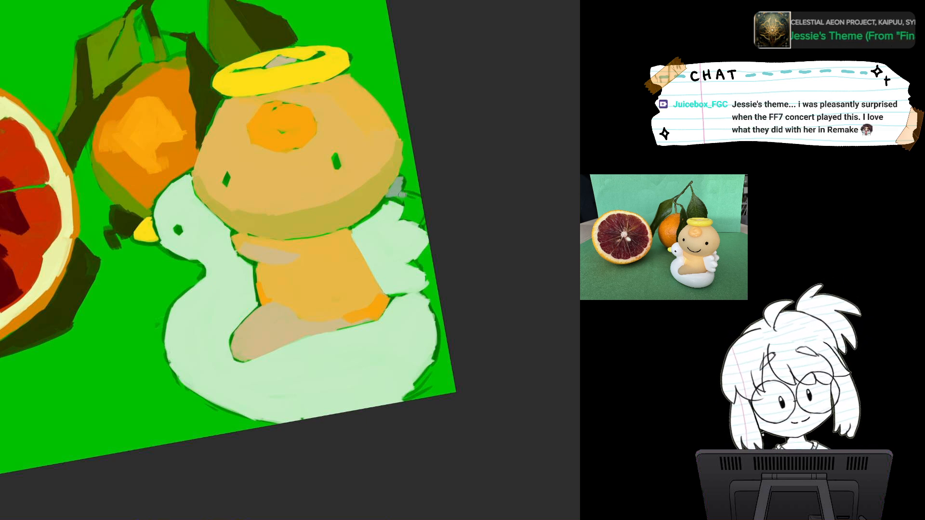
mouse_move(404, 180)
left_mouse_down()
mouse_move(394, 197)
mouse_move(416, 199)
mouse_move(402, 184)
mouse_move(402, 212)
mouse_move(422, 222)
mouse_move(425, 208)
left_mouse_up()
scroll(421, 232, "down", 1)
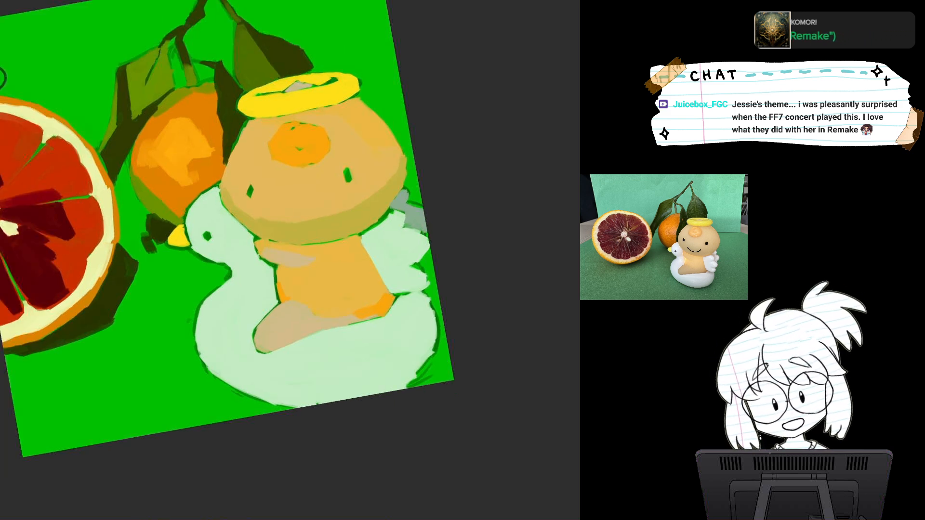
Dab a muted orange colour swatch above the sketched circle in the canvas corner.
left_click_drag(332, 260, 408, 339)
scroll(408, 339, "down", 6)
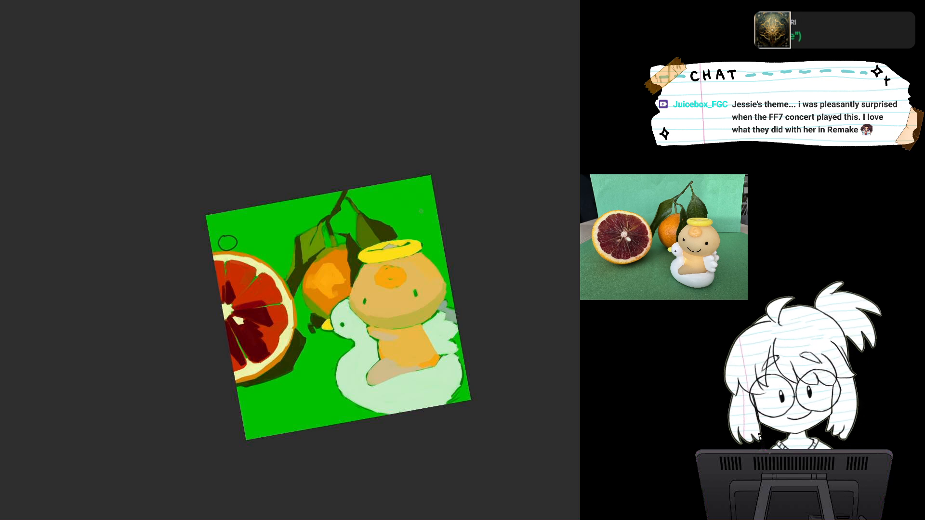
scroll(395, 285, "up", 6)
left_click_drag(395, 286, 509, 214)
scroll(425, 260, "down", 2)
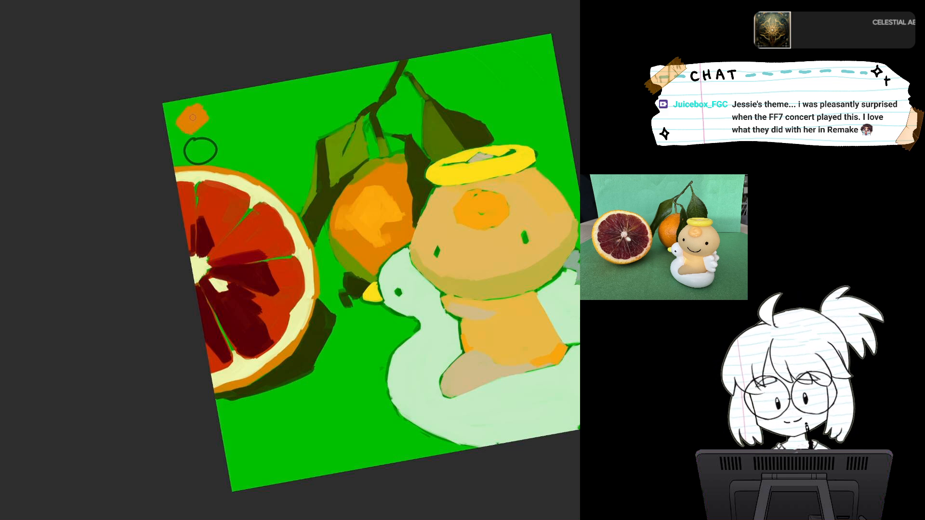
Dab a bright yellow colour swatch below the sketched circle, over the blood orange's upper rind.
mouse_move(192, 118)
left_mouse_down()
mouse_move(141, 161)
mouse_move(150, 169)
left_mouse_up()
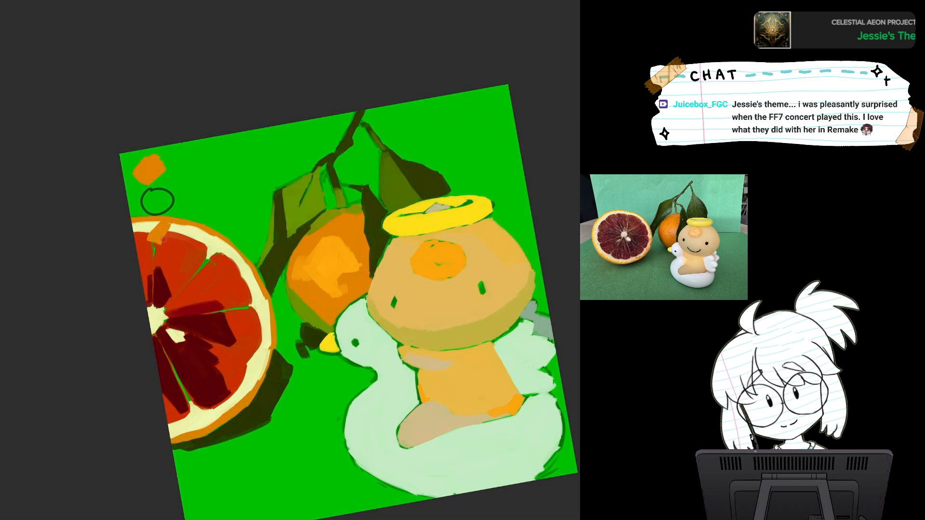
mouse_move(164, 228)
left_mouse_down()
mouse_move(153, 237)
mouse_move(167, 238)
mouse_move(170, 222)
left_mouse_up()
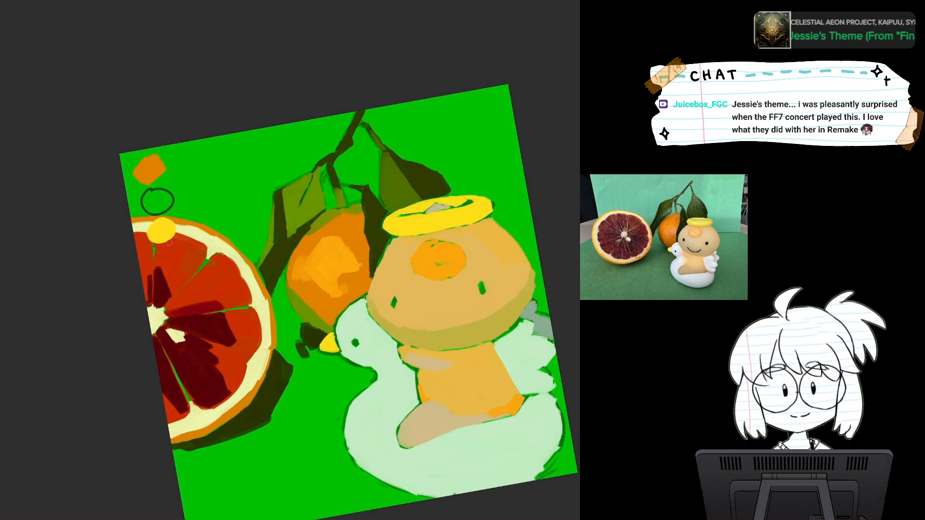
left_click_drag(157, 240, 168, 239)
left_click(188, 302)
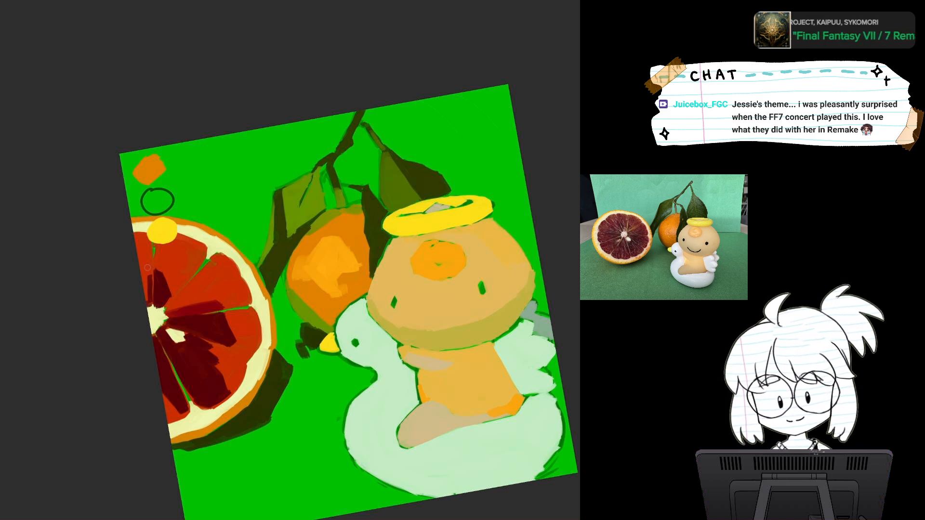
Paint a thin dark olive shadow beneath the swan along both sides of its lower body.
key("Escape")
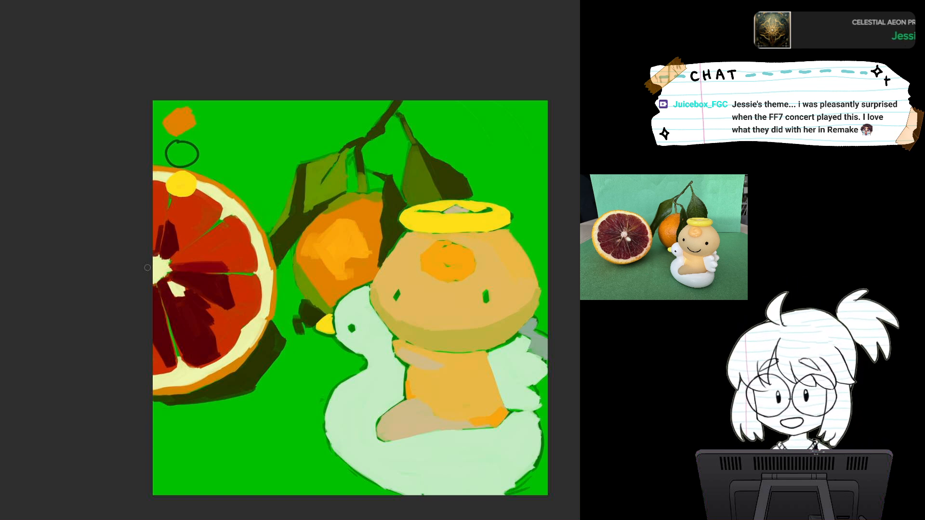
left_click_drag(147, 267, 61, 196)
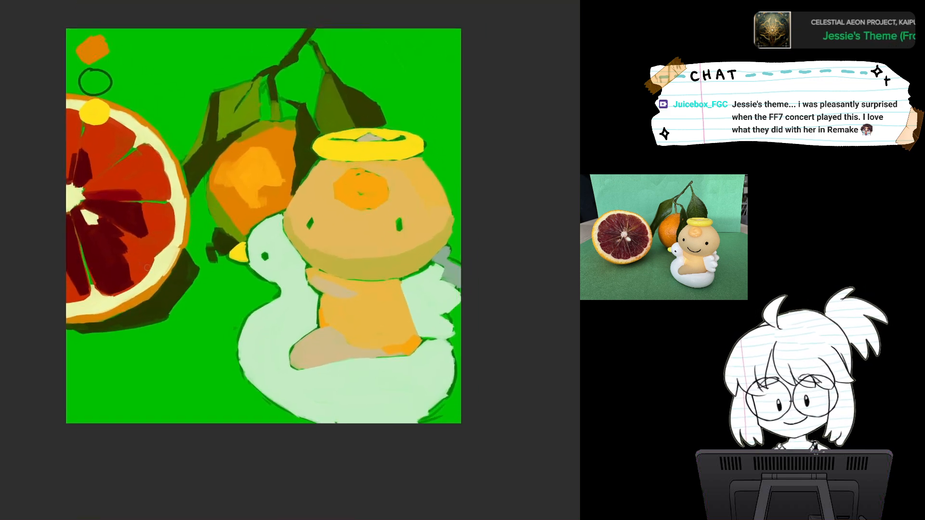
scroll(376, 269, "up", 2)
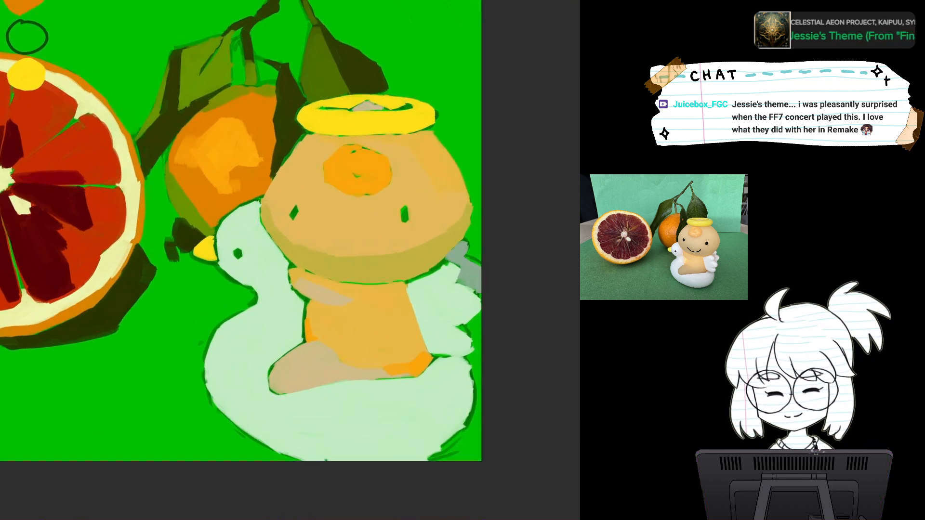
left_click_drag(148, 268, 199, 319)
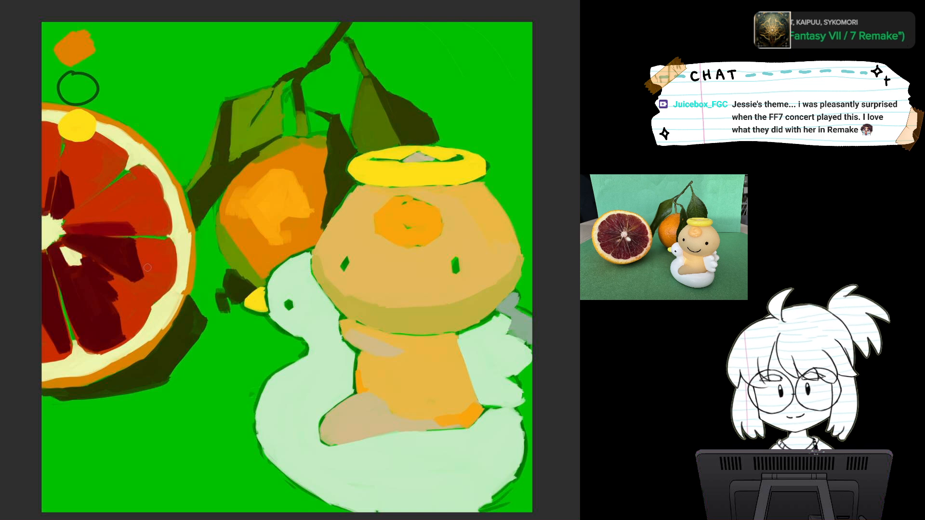
scroll(147, 267, "down", 1)
left_click_drag(180, 354, 285, 296)
mouse_move(470, 296)
left_mouse_down()
mouse_move(388, 292)
mouse_move(439, 275)
mouse_move(374, 292)
mouse_move(418, 287)
left_mouse_up()
mouse_move(479, 258)
left_mouse_down()
mouse_move(458, 256)
mouse_move(388, 340)
mouse_move(399, 340)
left_mouse_up()
mouse_move(469, 278)
left_mouse_down()
mouse_move(454, 297)
mouse_move(466, 292)
mouse_move(453, 294)
left_mouse_up()
left_click_drag(16, 1, 17, 69)
left_click_drag(458, 348, 446, 362)
left_click_drag(465, 339, 448, 361)
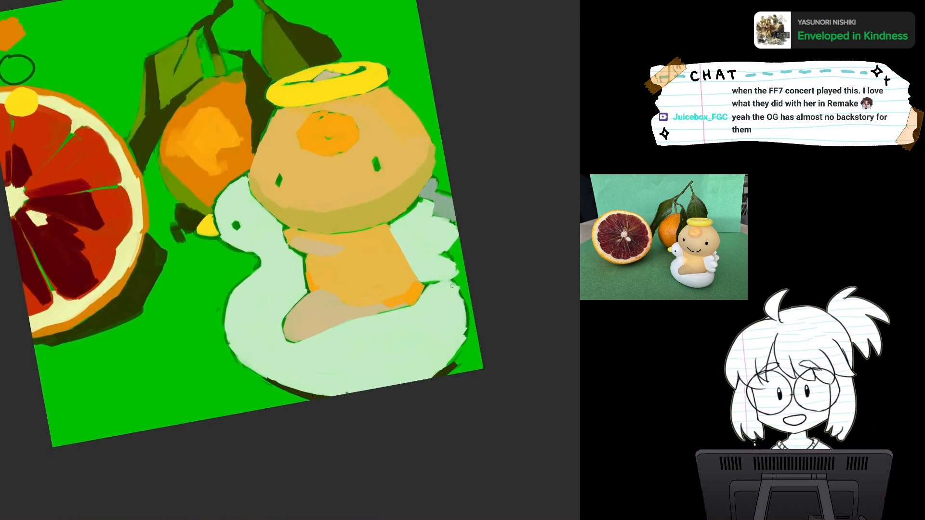
Round out the swan's rear edge in pale mint and touch up the dark shadow beneath it.
left_click_drag(454, 286, 465, 334)
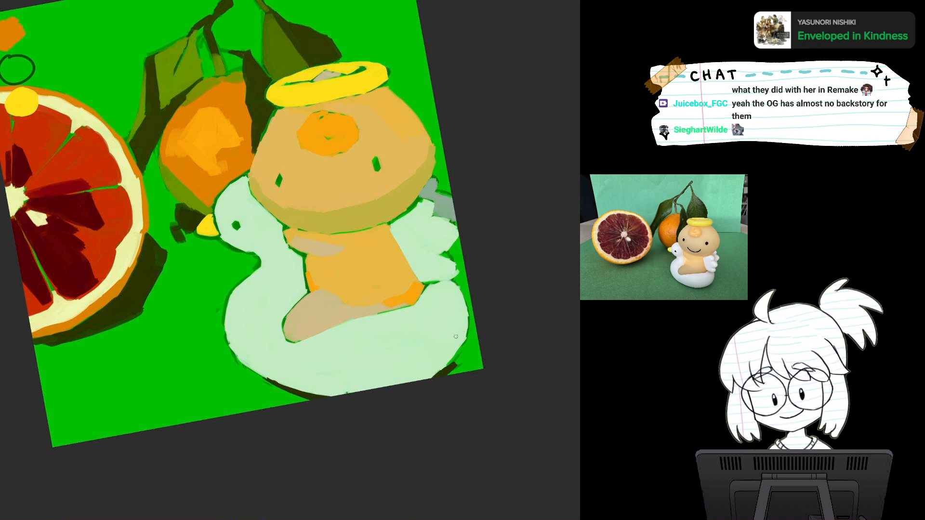
key("5")
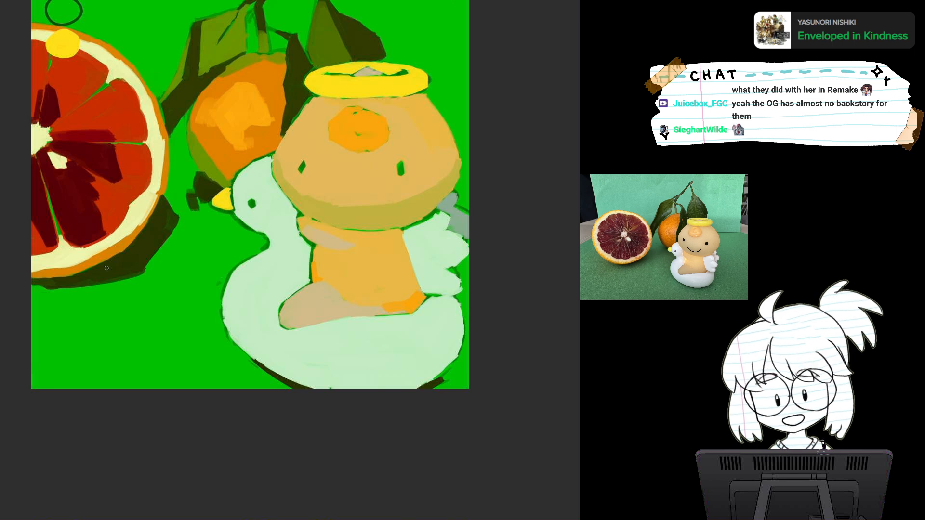
mouse_move(453, 368)
left_mouse_down()
mouse_move(429, 384)
mouse_move(448, 370)
left_mouse_up()
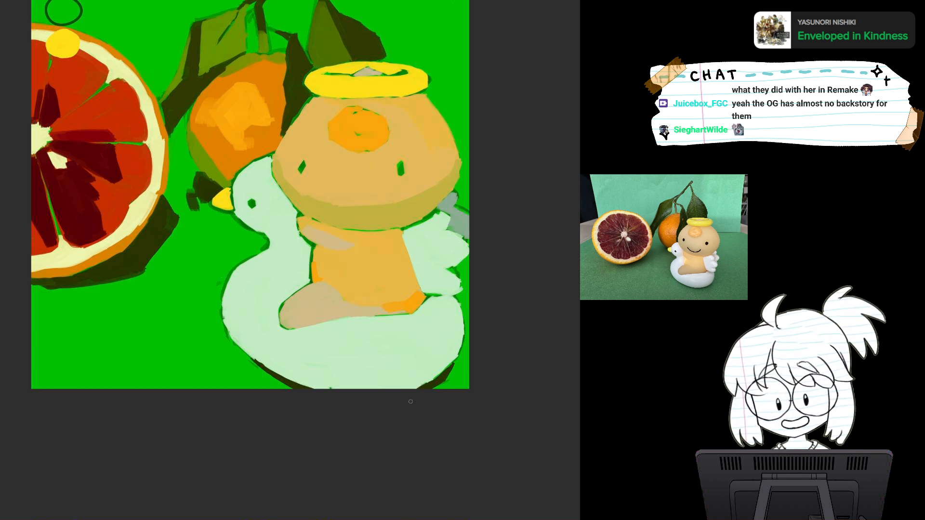
Fill both of the angel's eyes in near-black and trim the eye nearer the swan's head into a small oval.
mouse_move(309, 164)
left_mouse_down()
mouse_move(312, 246)
mouse_move(325, 273)
left_mouse_up()
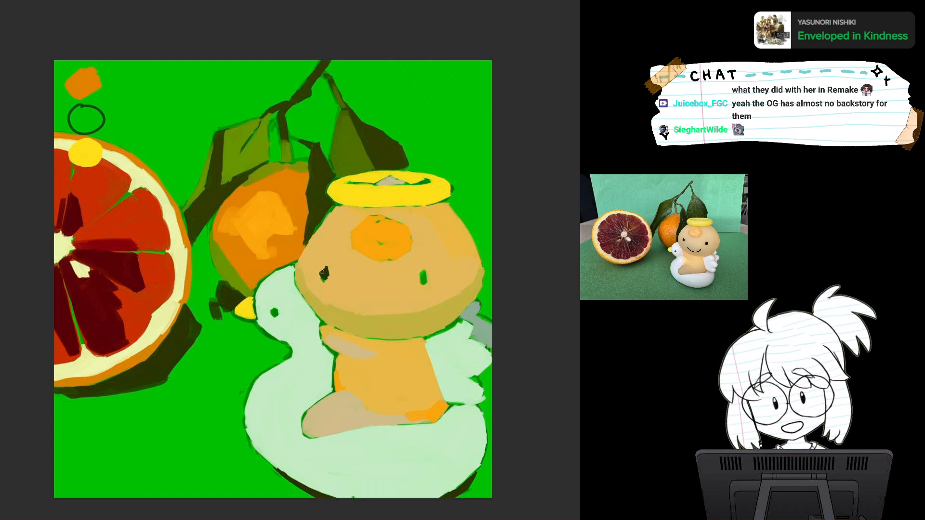
left_click_drag(420, 278, 427, 283)
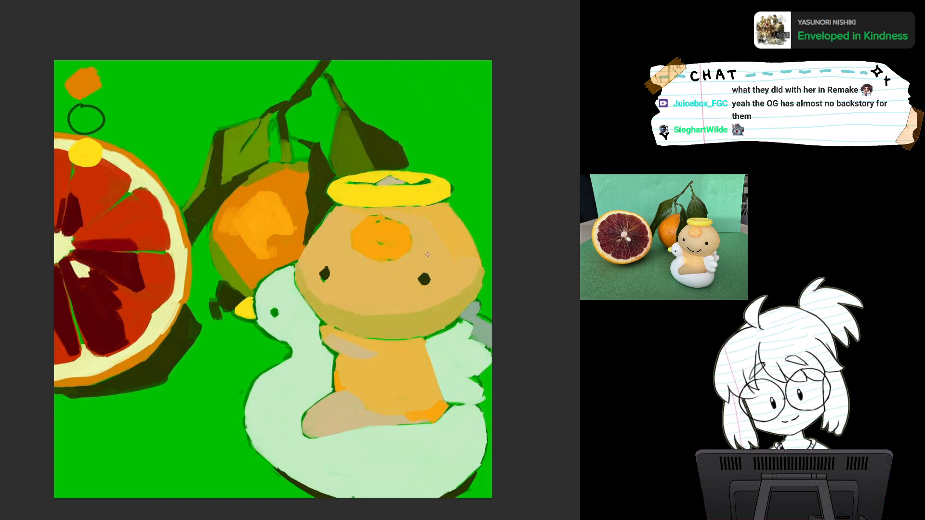
left_click(324, 287, "alt")
left_click_drag(324, 283, 319, 278)
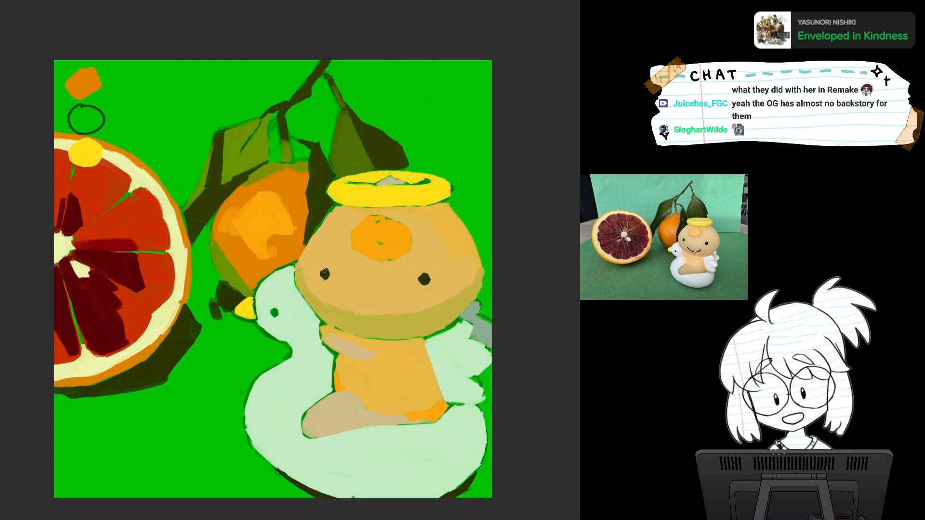
Paint a thin dark curved smile on the figure's face, below and between the two eyes.
mouse_move(347, 304)
left_mouse_down()
mouse_move(371, 320)
mouse_move(408, 307)
mouse_move(375, 320)
mouse_move(387, 319)
left_mouse_up()
key("ctrl+z")
key("ctrl+z")
scroll(415, 302, "up", 3)
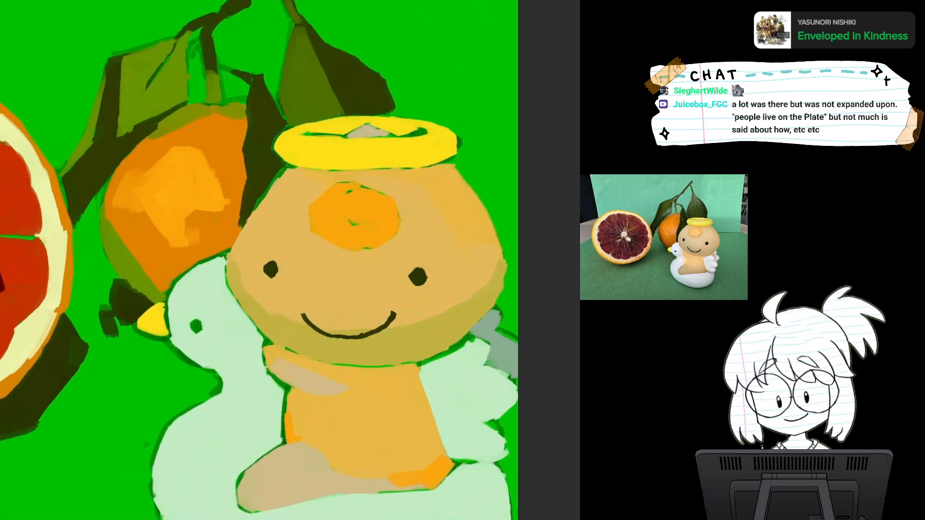
left_click_drag(414, 301, 443, 327)
scroll(434, 308, "down", 3)
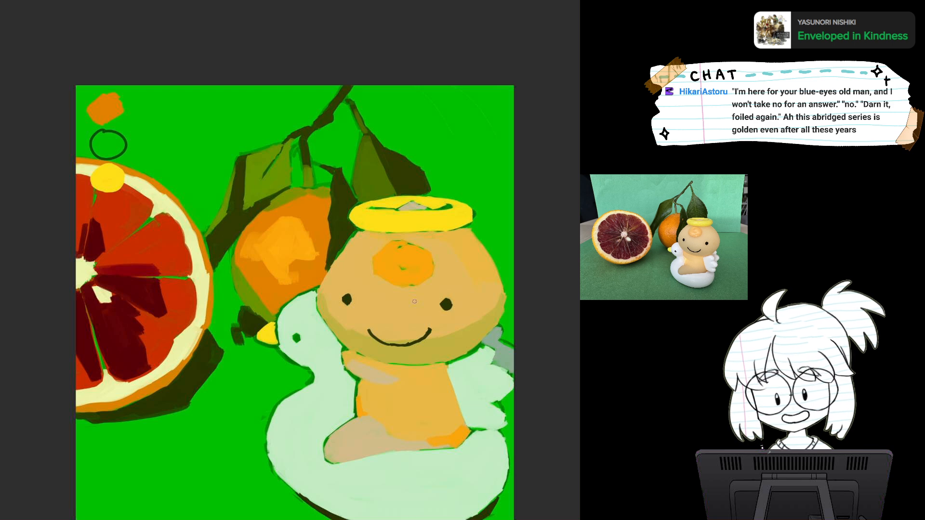
Paint a thin orange band along the underside of the yellow halo, where it meets the top of the figure's head.
left_click_drag(415, 302, 385, 231)
scroll(386, 290, "up", 5)
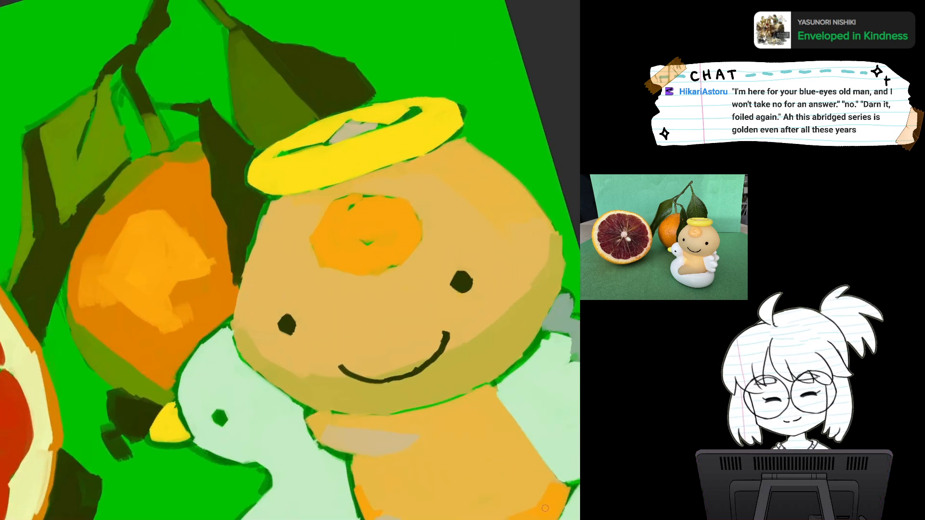
left_click_drag(545, 497, 576, 434)
left_click_drag(337, 289, 381, 355)
mouse_move(406, 232)
left_mouse_down()
mouse_move(394, 237)
mouse_move(435, 211)
mouse_move(409, 224)
left_mouse_up()
left_click_drag(471, 183, 460, 193)
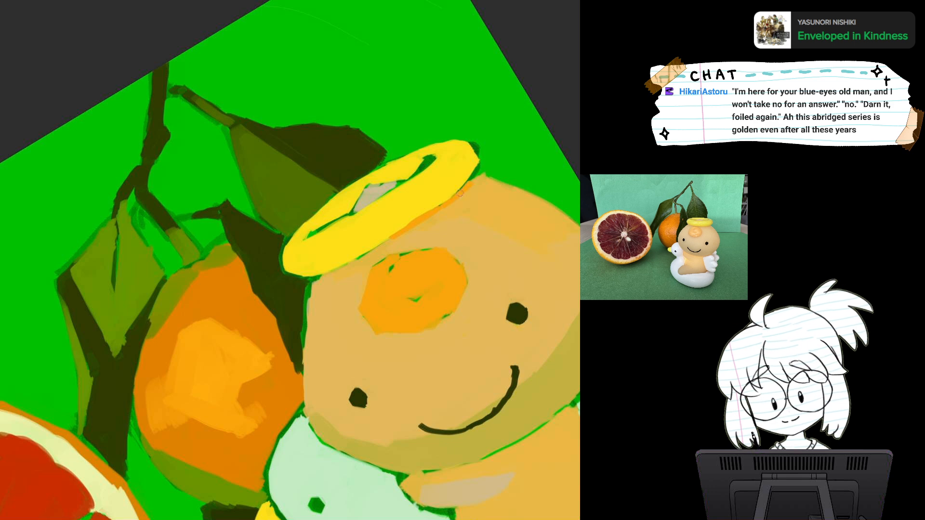
left_click_drag(324, 277, 379, 248)
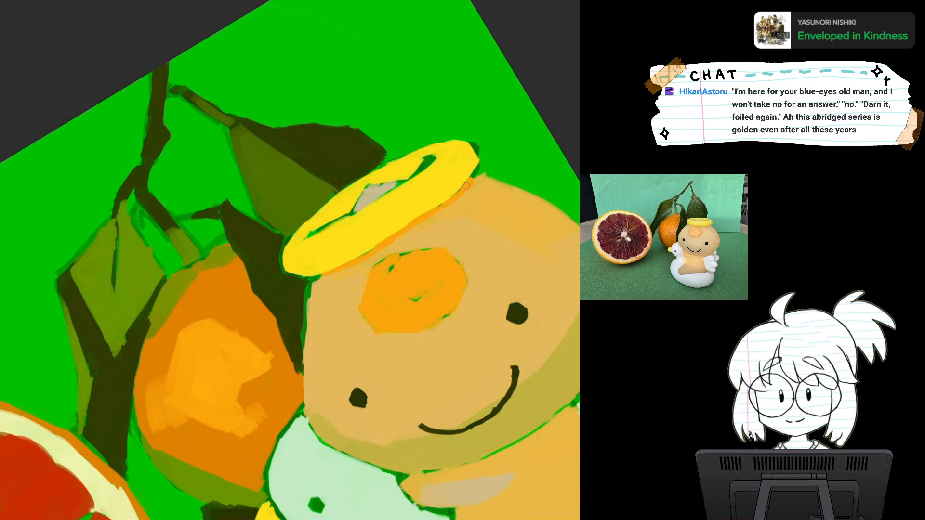
left_click_drag(466, 186, 441, 177)
left_click_drag(384, 258, 405, 235)
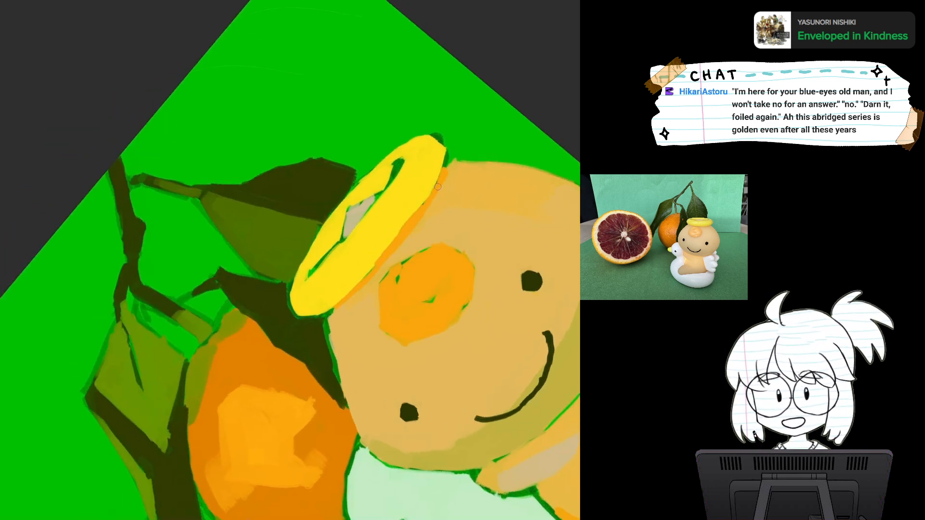
left_click_drag(444, 185, 375, 204)
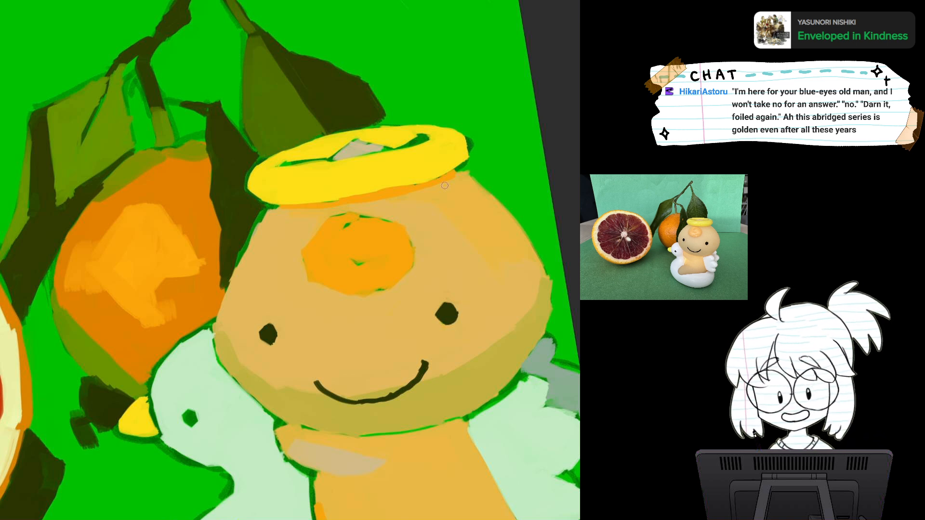
left_click_drag(445, 186, 352, 132)
scroll(366, 250, "down", 3)
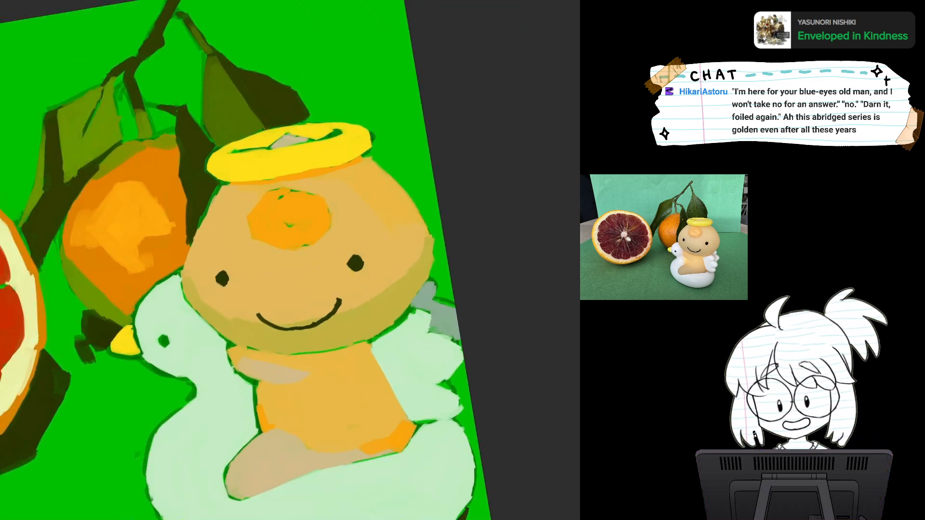
left_click_drag(308, 217, 423, 261)
key("Escape")
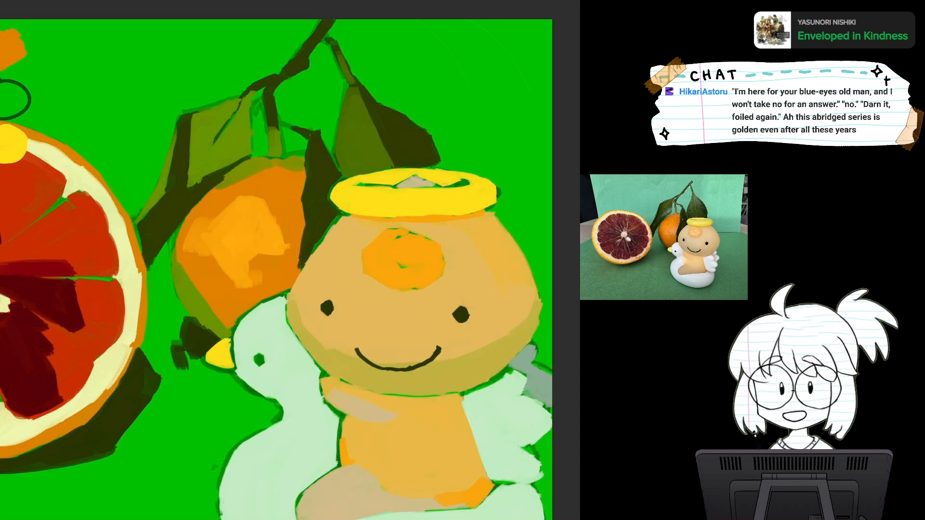
Touch up the edge of the figure's beige leg where it rests against the white duck.
left_click_drag(318, 298, 265, 198)
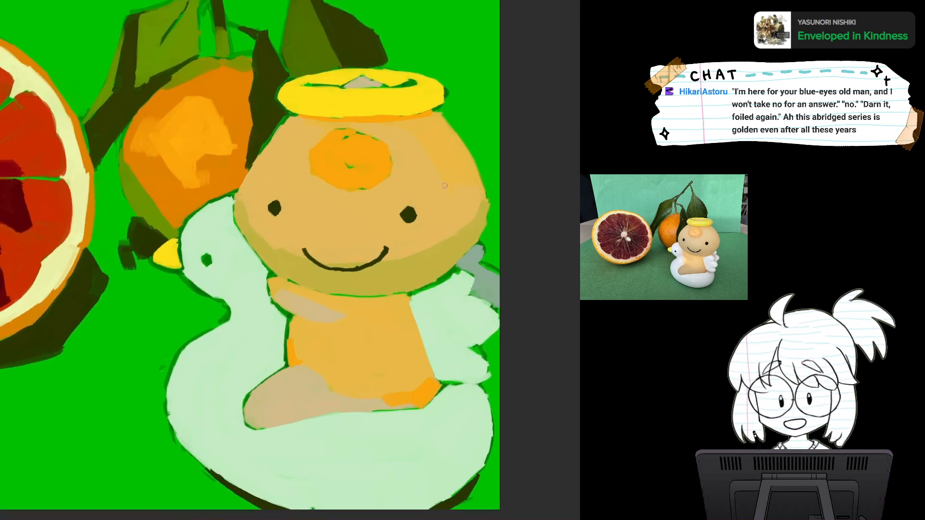
mouse_move(445, 186)
left_mouse_down()
mouse_move(424, 110)
mouse_move(431, 125)
left_mouse_up()
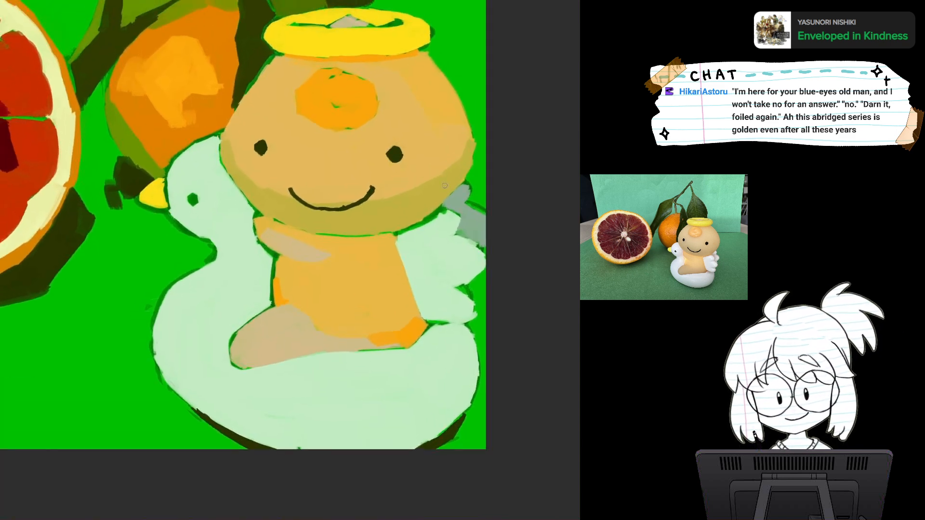
mouse_move(445, 186)
left_mouse_down()
mouse_move(449, 200)
mouse_move(500, 119)
mouse_move(459, 109)
left_mouse_up()
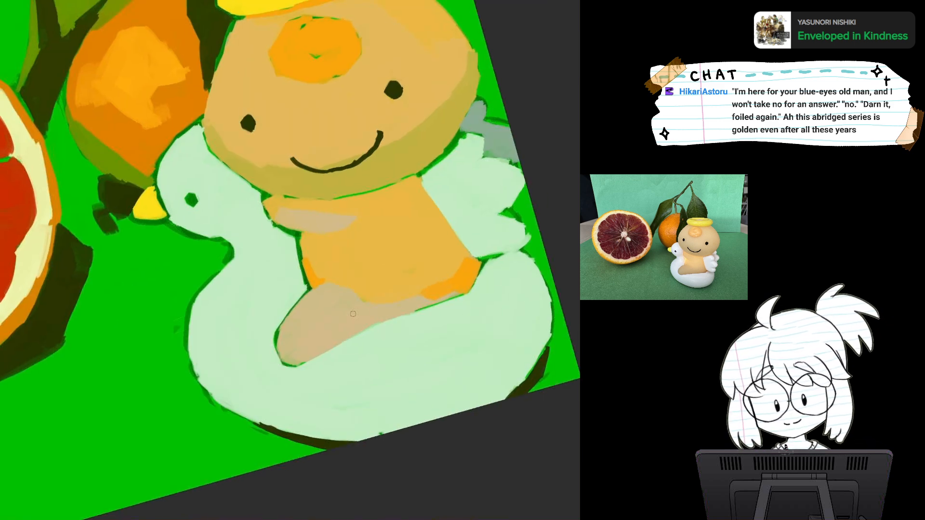
mouse_move(279, 347)
left_mouse_down()
mouse_move(282, 360)
mouse_move(277, 341)
left_mouse_up()
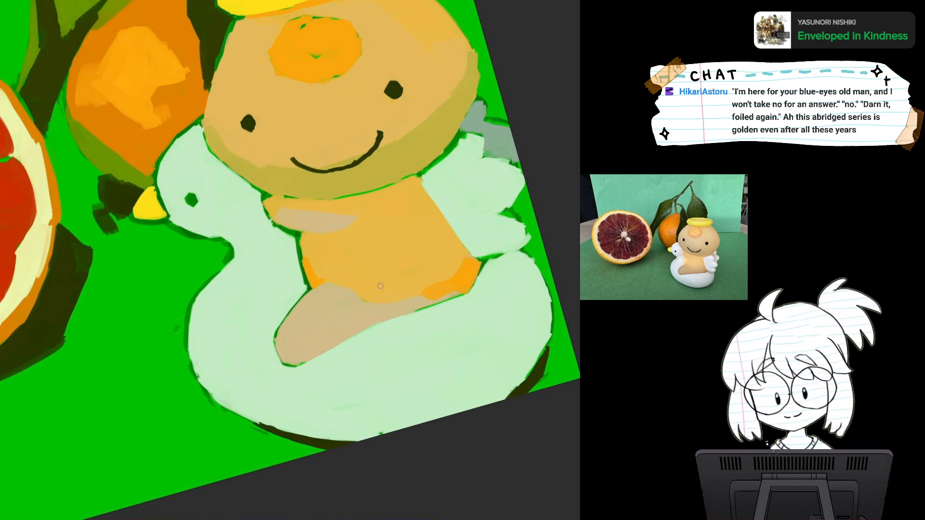
left_click_drag(388, 250, 358, 296)
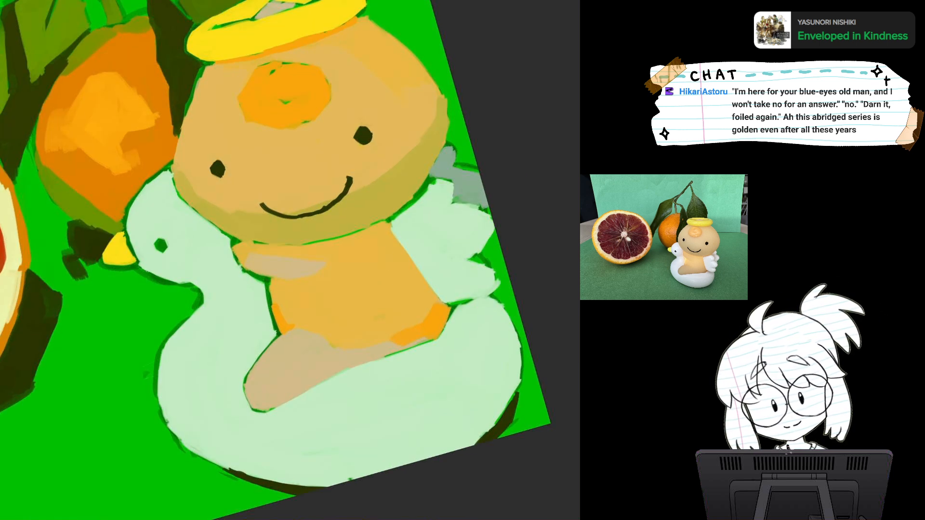
Paint an orange accent along the lower-left edge of the figure's body, where it meets the leg.
left_click_drag(283, 324, 264, 235)
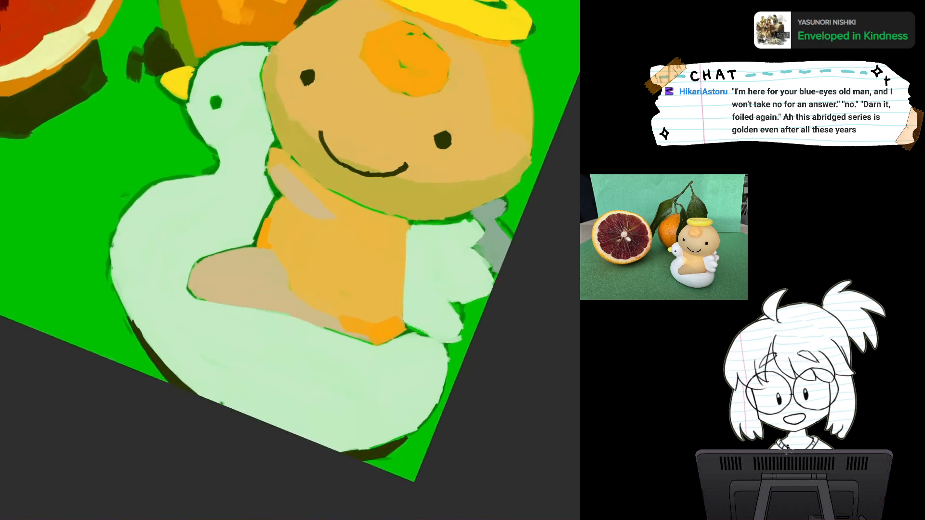
scroll(404, 251, "down", 4)
mouse_move(280, 319)
left_mouse_down()
mouse_move(287, 337)
mouse_move(283, 323)
left_mouse_up()
scroll(400, 285, "up", 4)
left_click_drag(308, 231, 296, 298)
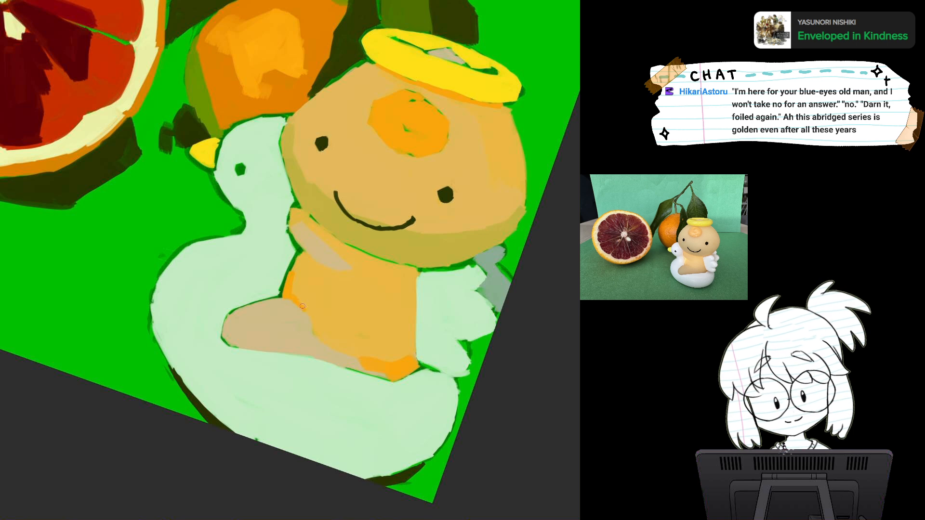
key("5")
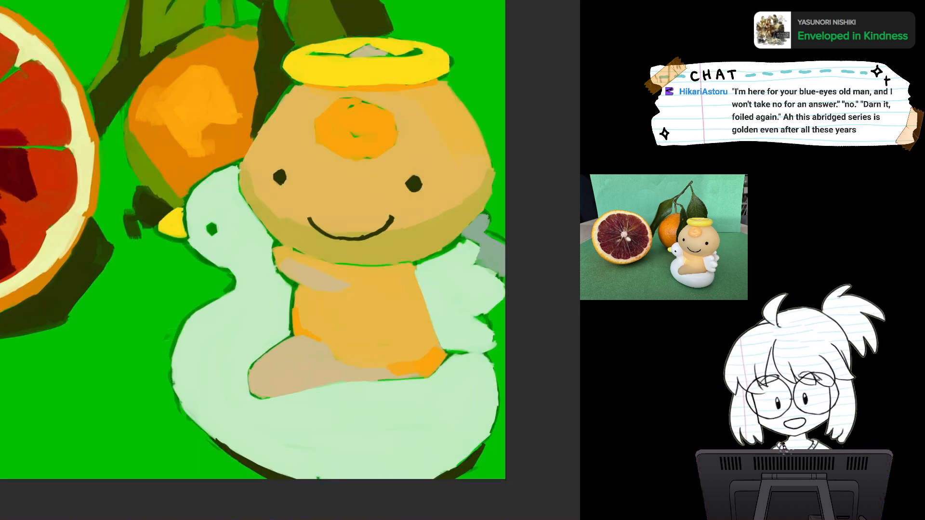
scroll(392, 278, "down", 1)
Try to paint a peach-orange tone over the shaded lower-right side of the figure's head.
left_click_drag(27, 17, 1, 255)
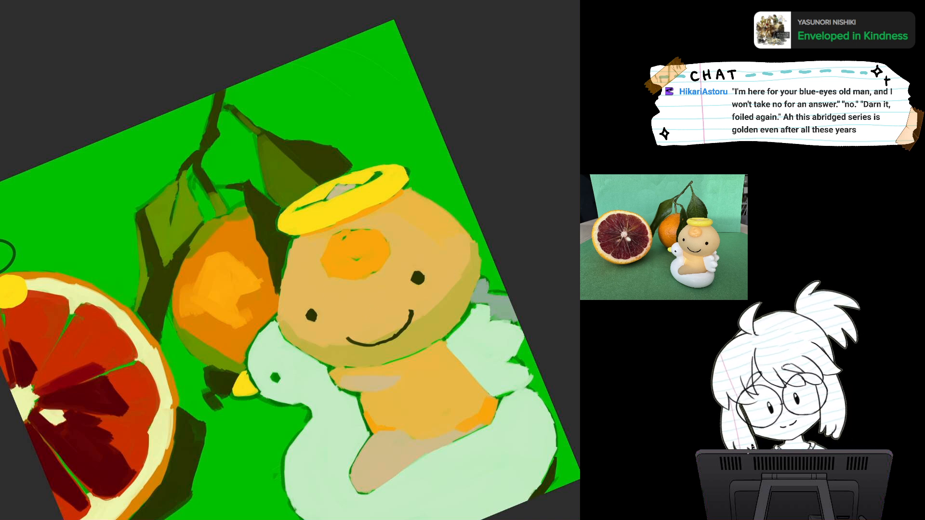
key("BackSpace")
key("ctrl+z")
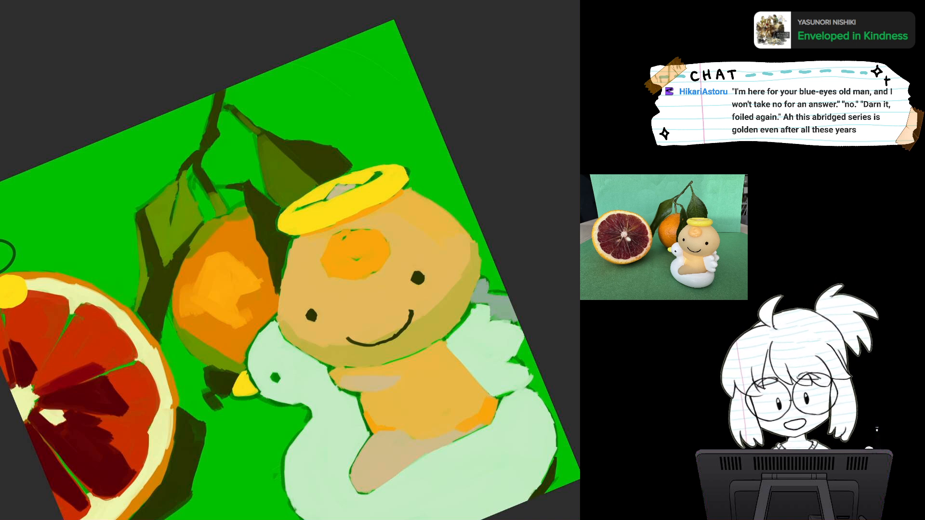
scroll(433, 294, "up", 4)
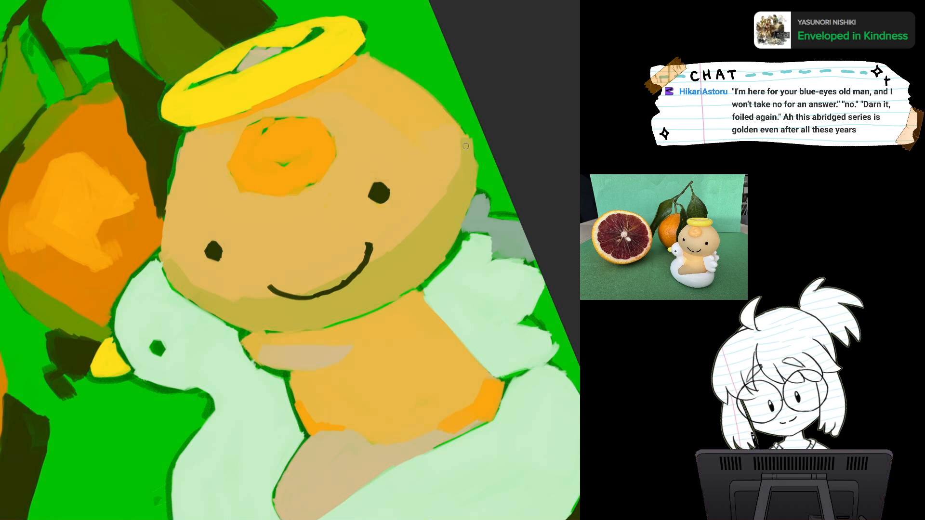
mouse_move(464, 147)
left_mouse_down()
mouse_move(458, 192)
mouse_move(470, 160)
mouse_move(399, 253)
left_mouse_up()
mouse_move(459, 182)
left_mouse_down()
mouse_move(405, 261)
mouse_move(453, 214)
mouse_move(429, 270)
mouse_move(387, 260)
mouse_move(370, 272)
mouse_move(367, 301)
mouse_move(404, 268)
mouse_move(374, 339)
left_mouse_up()
left_click_drag(337, 277, 404, 268)
scroll(403, 269, "down", 4)
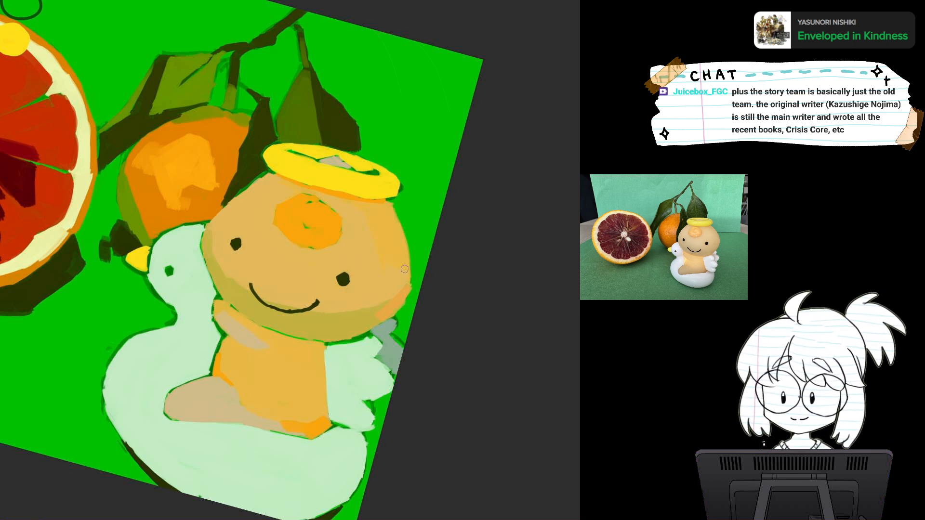
key("ctrl+z")
key("5")
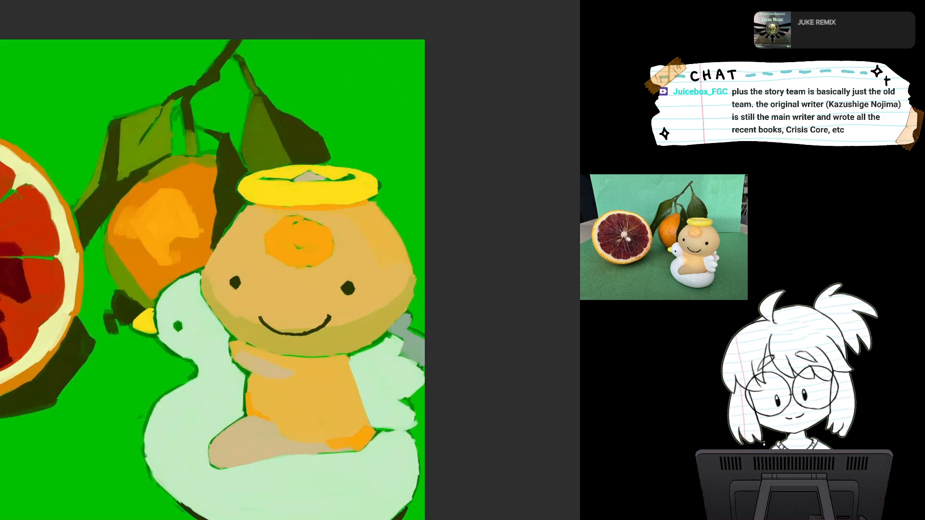
Smooth the outline of the figure's head and refine the shading along its left cheek with the sampled head colour.
scroll(402, 289, "down", 3)
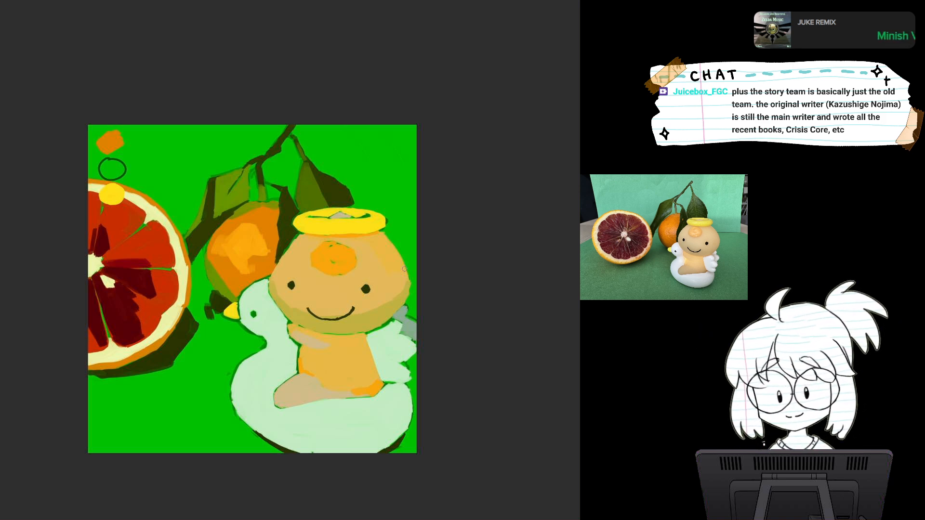
left_click_drag(405, 269, 379, 212)
scroll(376, 309, "up", 3)
left_click_drag(376, 309, 446, 354)
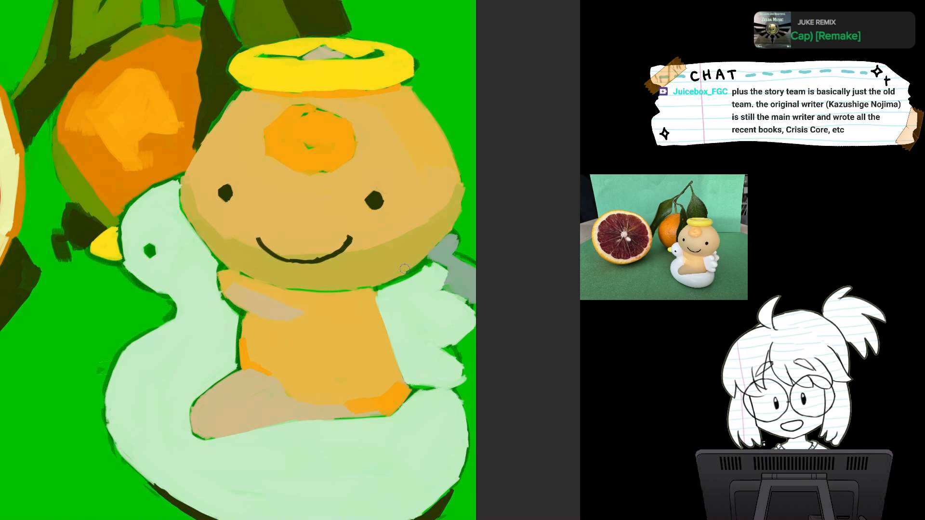
mouse_move(405, 269)
left_mouse_down()
mouse_move(411, 388)
mouse_move(426, 356)
left_mouse_up()
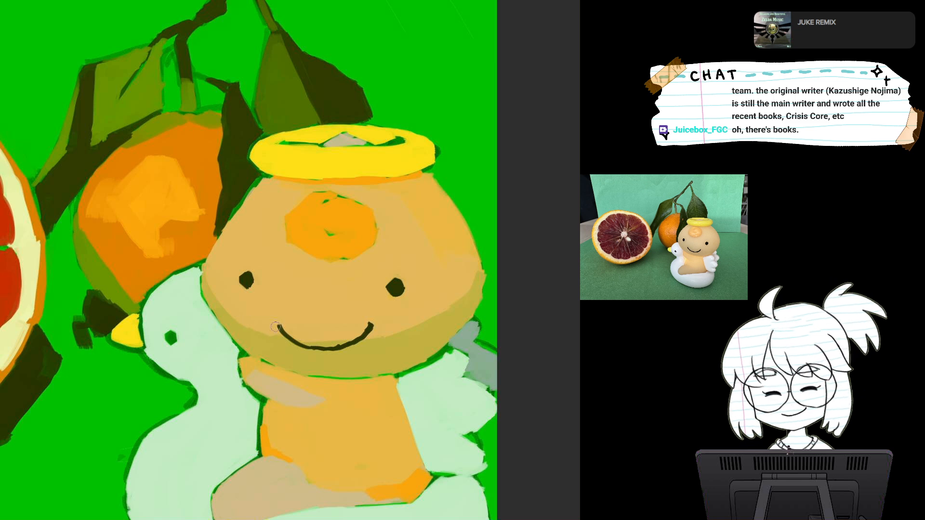
mouse_move(276, 332)
left_mouse_down()
mouse_move(303, 379)
mouse_move(372, 306)
left_mouse_up()
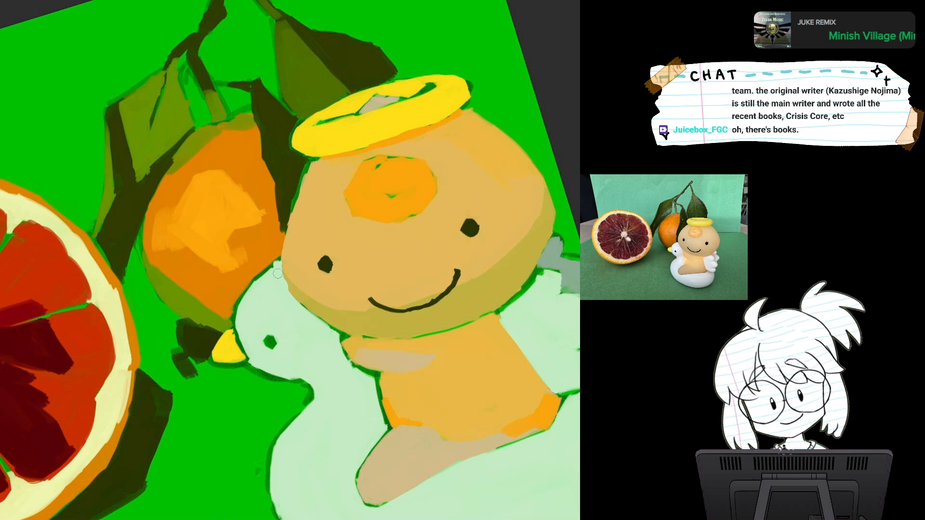
key("Escape")
left_click_drag(279, 236, 240, 278)
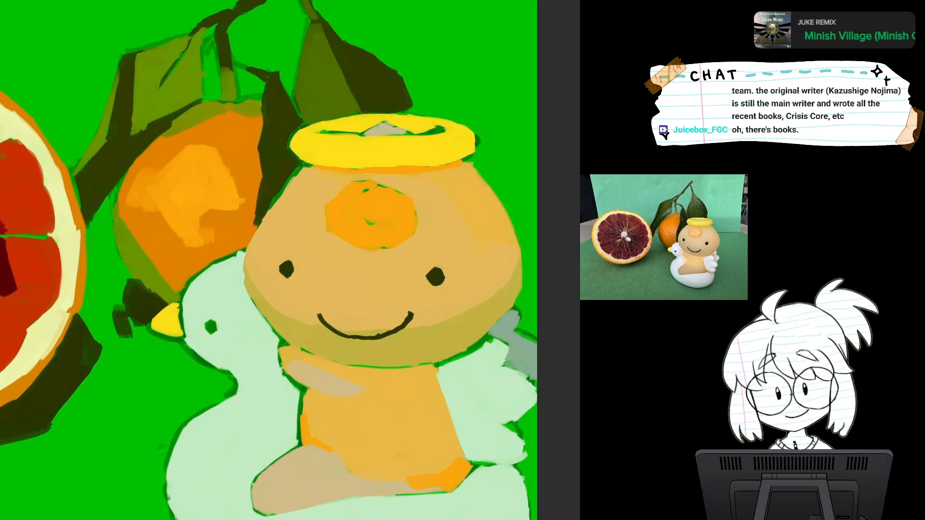
left_click(254, 291, "alt")
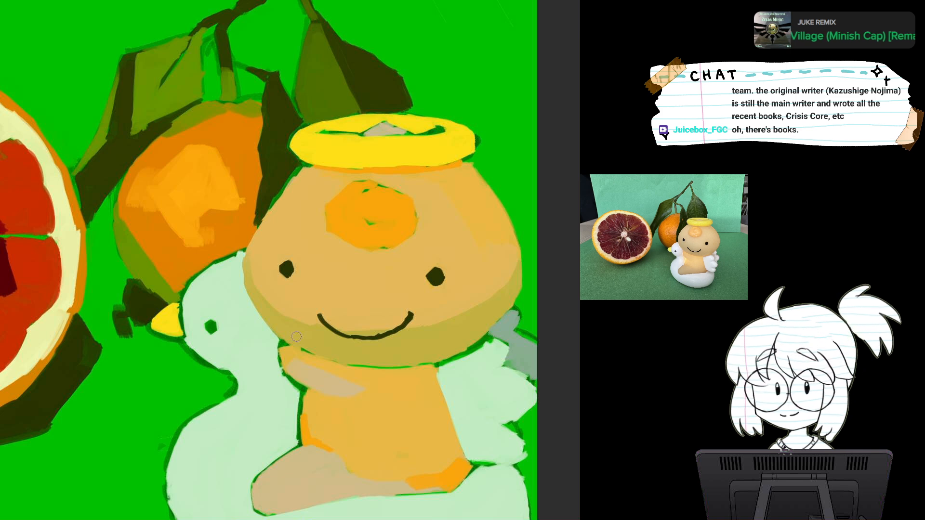
key("ctrl+minus")
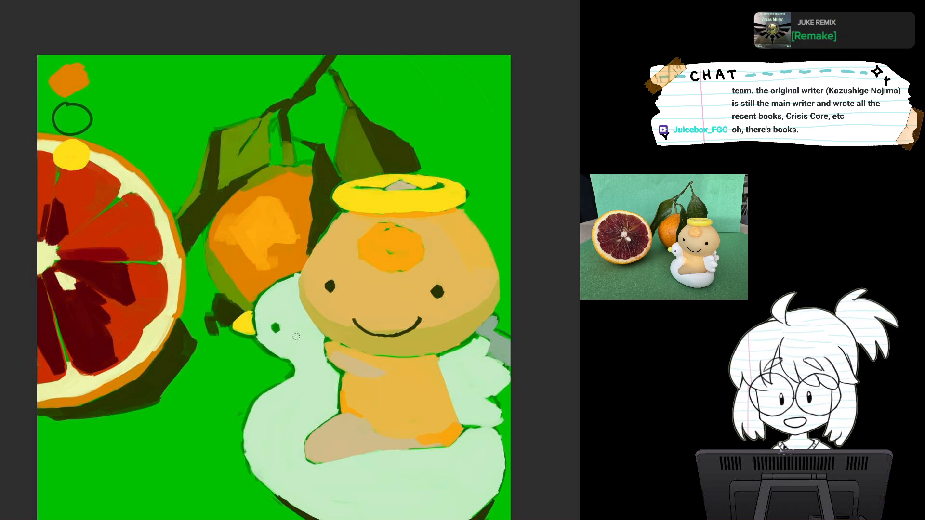
key("ctrl+plus")
Clean up the right end of the halo by painting yellow over its dark edge.
mouse_move(295, 184)
left_mouse_down()
mouse_move(380, 275)
mouse_move(393, 265)
mouse_move(362, 296)
mouse_move(389, 266)
left_mouse_up()
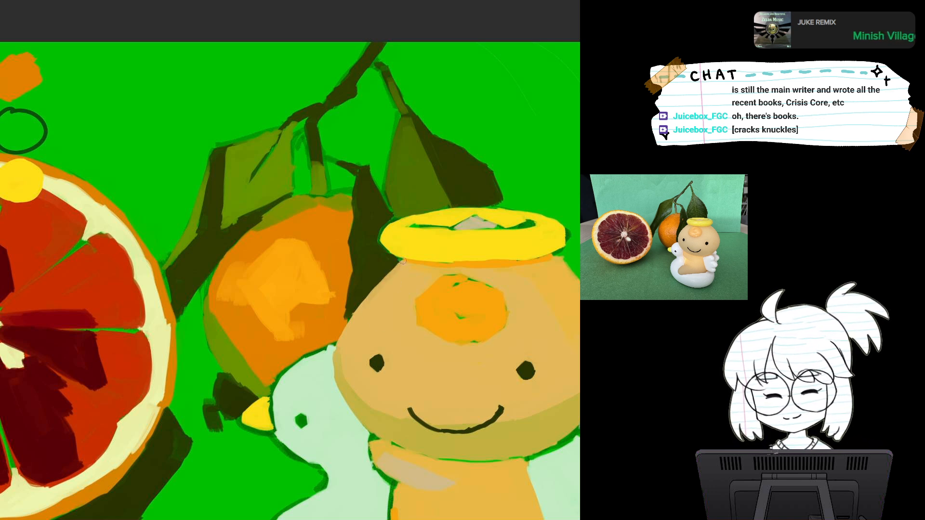
mouse_move(477, 400)
left_mouse_down()
mouse_move(370, 350)
mouse_move(350, 312)
left_mouse_up()
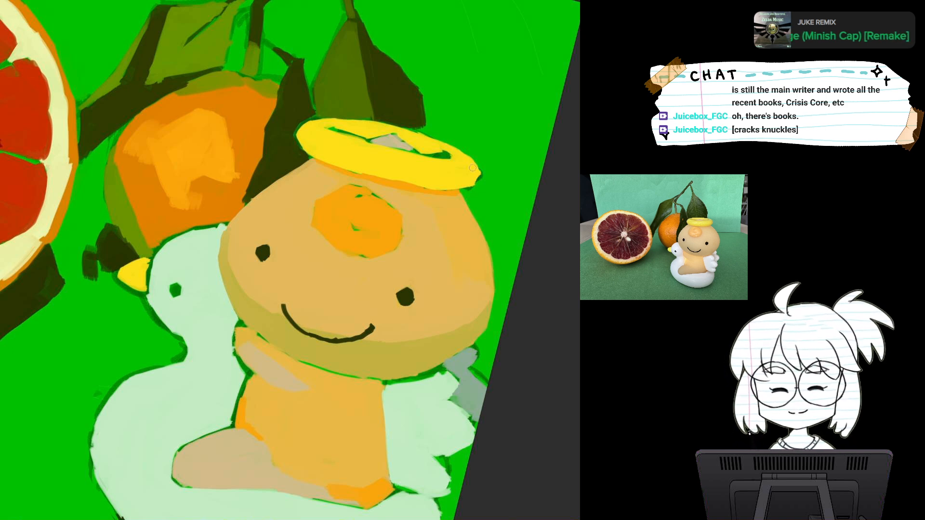
key("ctrl+minus")
key("ctrl+minus")
key("5")
scroll(436, 286, "down", 1)
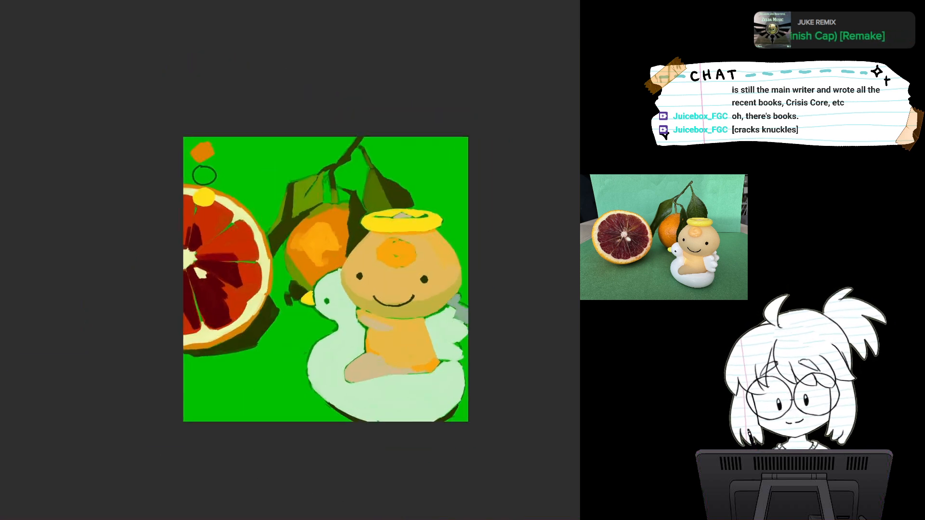
Paint a dark midrib line over the green gap in the leaf at the upper left of the whole orange.
left_click_drag(333, 279, 372, 337)
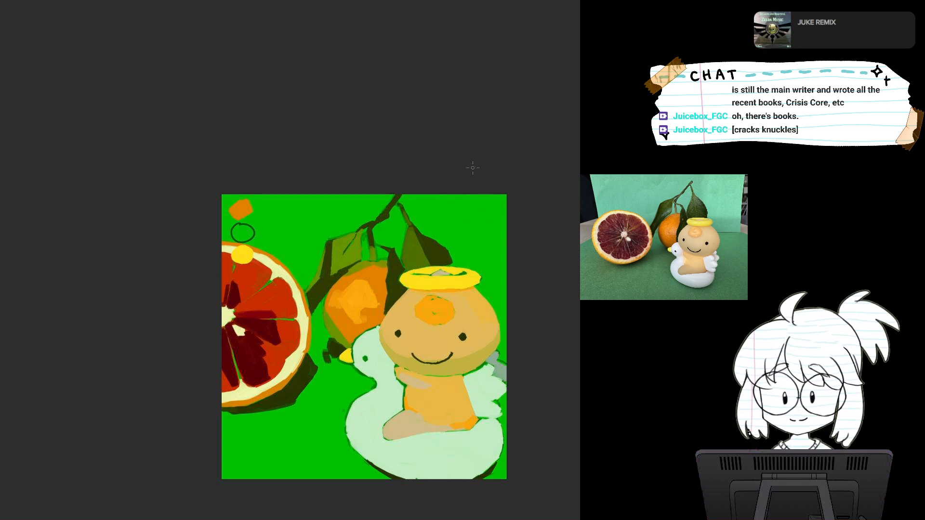
left_click_drag(379, 334, 448, 324)
scroll(449, 324, "up", 3)
left_click_drag(352, 255, 472, 257)
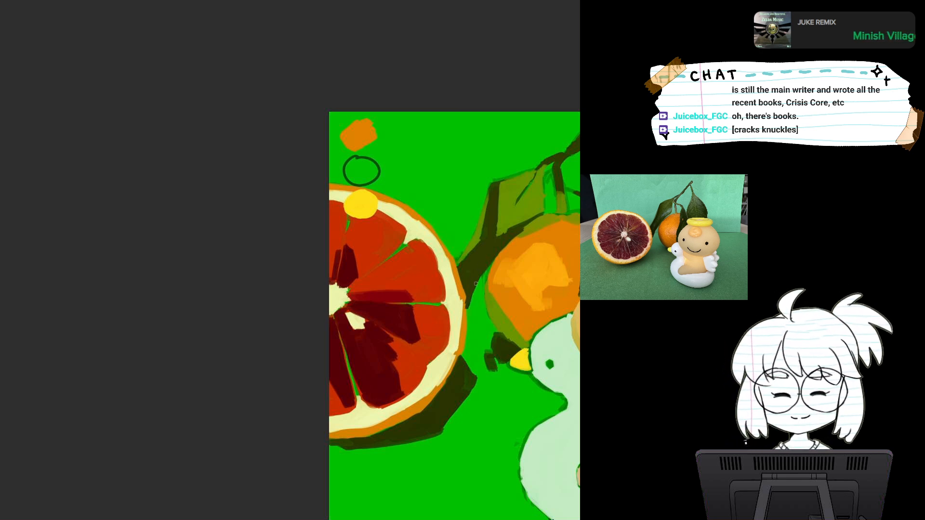
mouse_move(503, 224)
left_mouse_down()
mouse_move(514, 208)
mouse_move(438, 257)
mouse_move(352, 261)
left_mouse_up()
scroll(424, 384, "up", 2)
left_click_drag(395, 510, 359, 458)
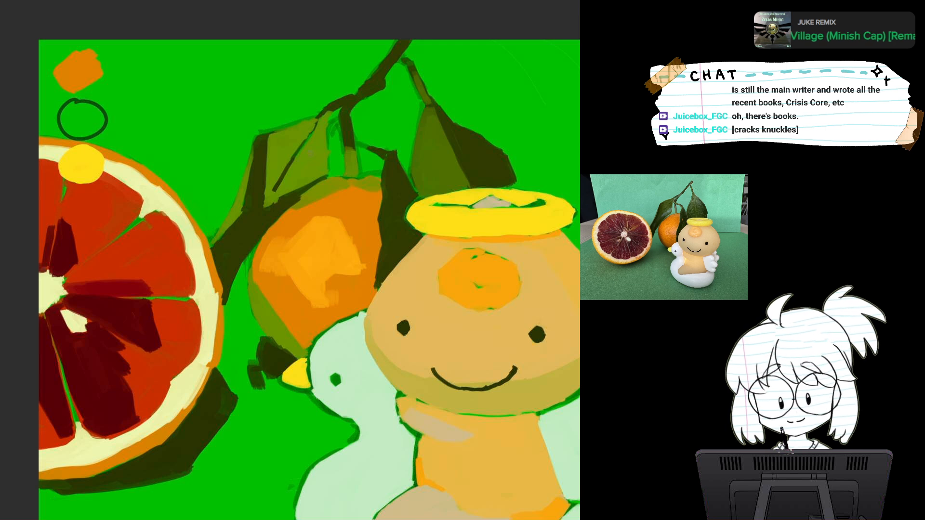
Try to paint pale highlight strokes on the leaf at the upper left of the whole orange.
left_click_drag(311, 153, 356, 227)
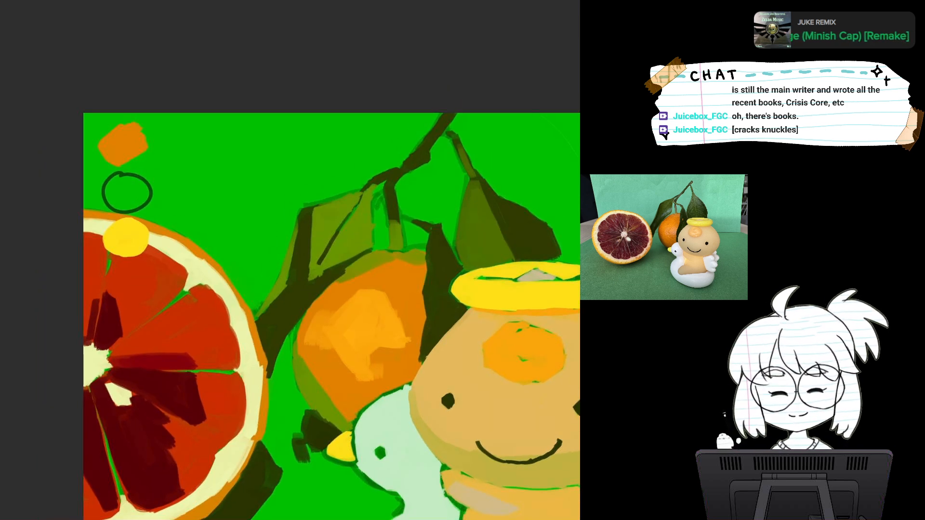
mouse_move(363, 240)
left_mouse_down()
mouse_move(326, 223)
mouse_move(286, 251)
mouse_move(318, 232)
left_mouse_up()
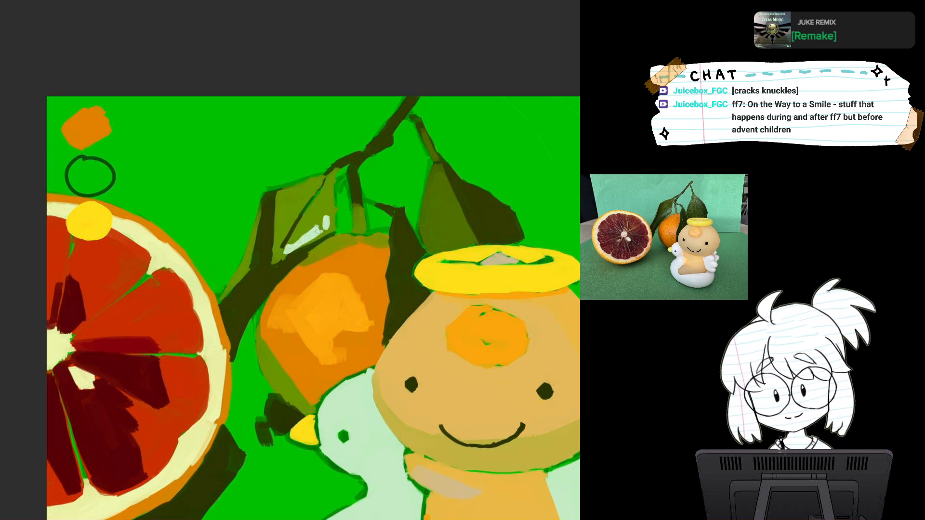
key("ctrl+minus")
key("ctrl+minus")
left_click_drag(387, 261, 319, 226)
key("ctrl+z")
key("ctrl+z")
key("ctrl+plus")
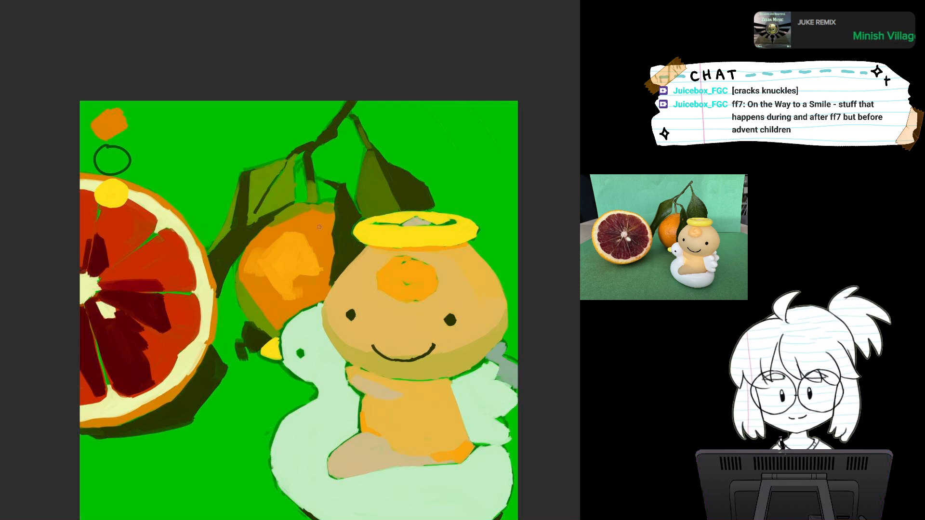
Outline the front end of the figure's leg in orange and edge the leg's underside in dark orange.
scroll(409, 345, "up", 4)
scroll(324, 391, "down", 3)
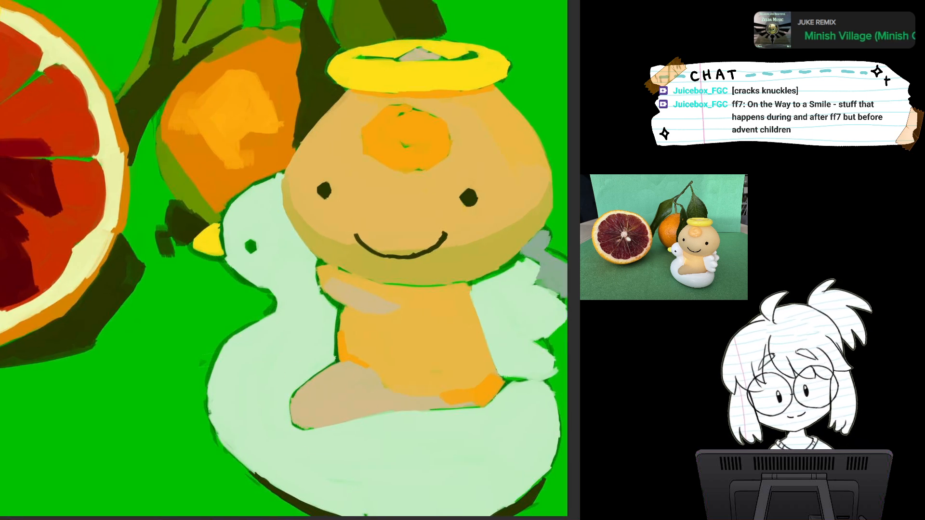
mouse_move(296, 395)
left_mouse_down()
mouse_move(295, 418)
mouse_move(307, 384)
left_mouse_up()
left_click_drag(294, 416, 296, 426)
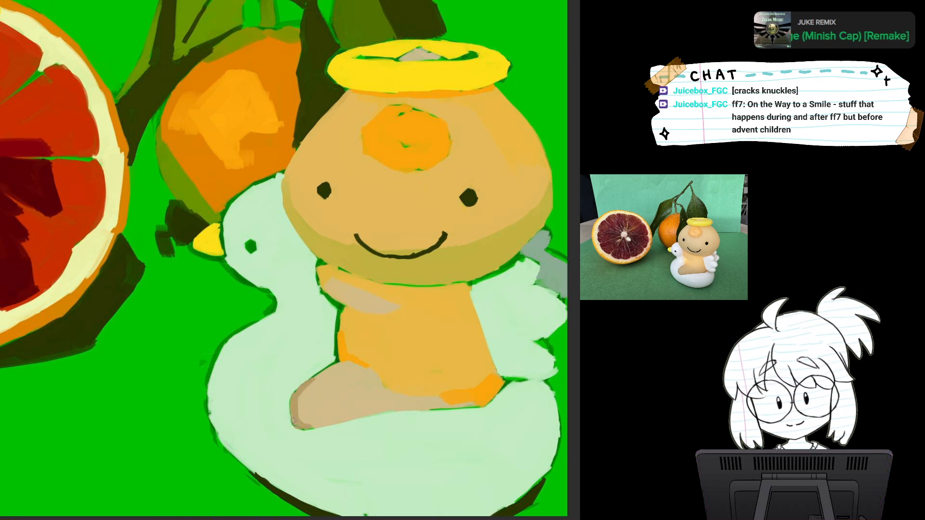
mouse_move(314, 378)
left_mouse_down()
mouse_move(501, 349)
mouse_move(500, 326)
left_mouse_up()
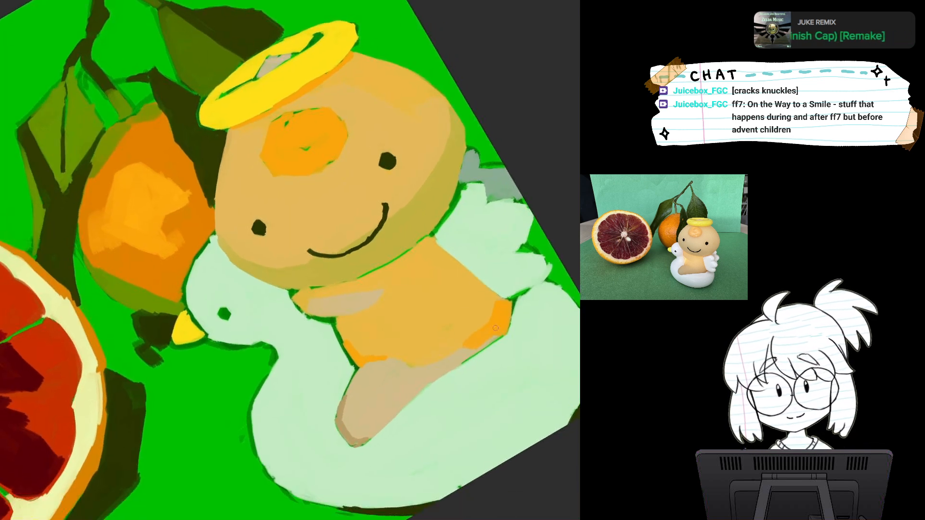
key("ctrl+z")
key("ctrl+shift+z")
key("ctrl+z")
mouse_move(345, 396)
left_mouse_down()
mouse_move(336, 423)
mouse_move(359, 442)
mouse_move(408, 403)
left_mouse_up()
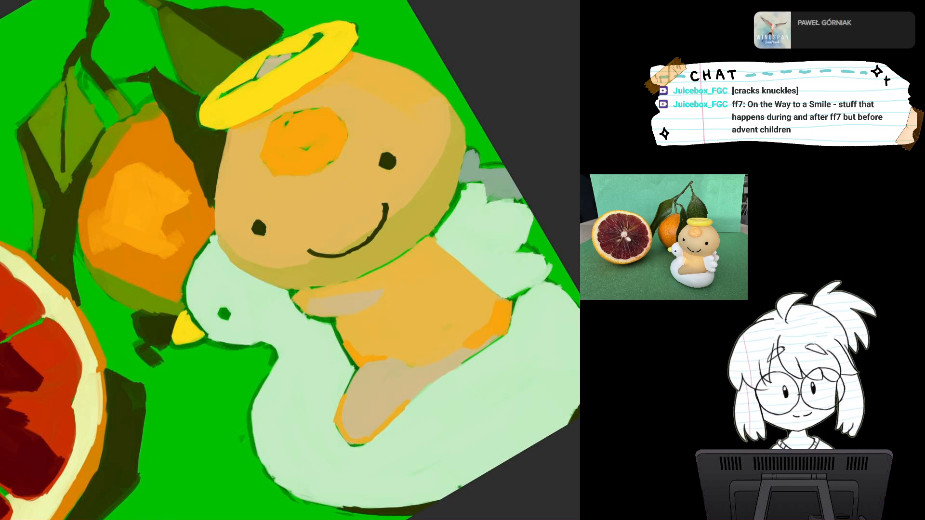
key("ctrl+z")
left_click_drag(365, 440, 432, 384)
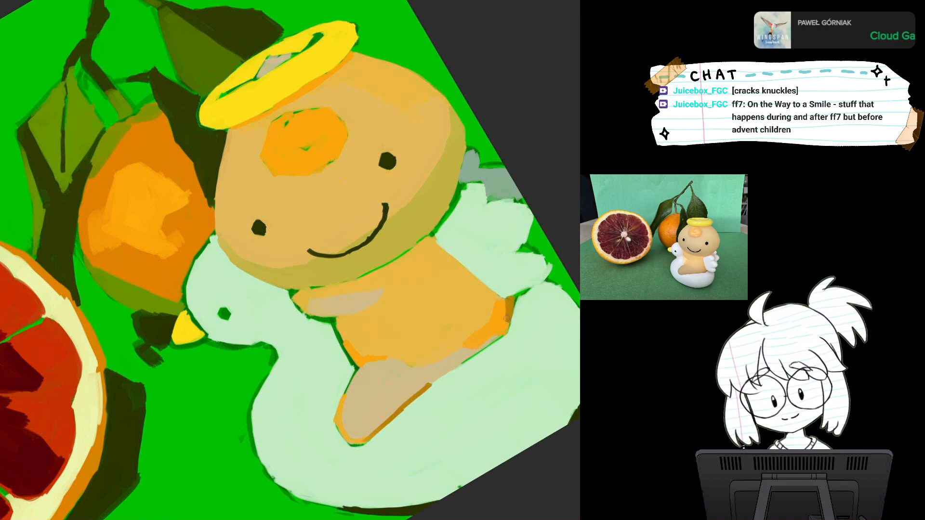
Edge the figure's hip and the back side of its torso beside the wing with orange and dark orange strokes.
mouse_move(507, 312)
left_mouse_down()
mouse_move(505, 333)
mouse_move(450, 404)
left_mouse_up()
scroll(491, 321, "down", 3)
mouse_move(496, 325)
left_mouse_down()
mouse_move(411, 366)
mouse_move(404, 387)
left_mouse_up()
key("5")
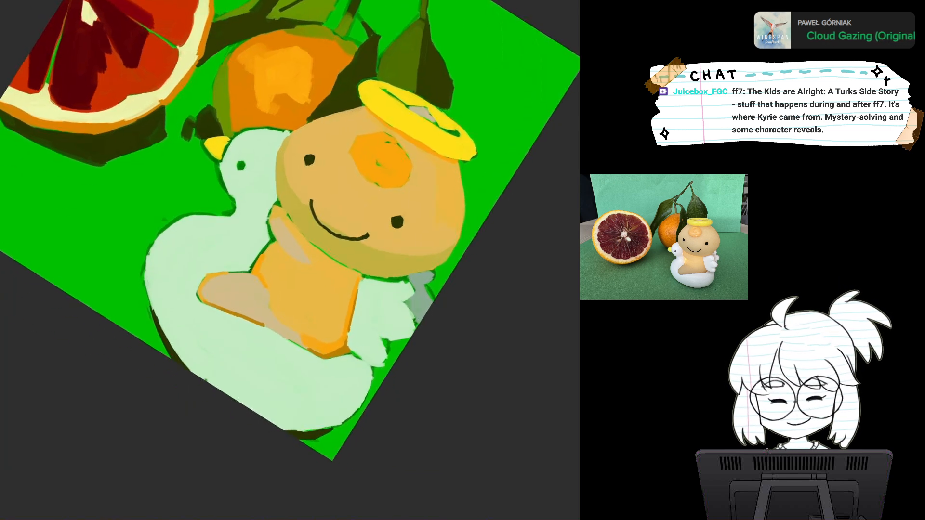
scroll(391, 333, "up", 3)
left_click_drag(390, 333, 376, 322)
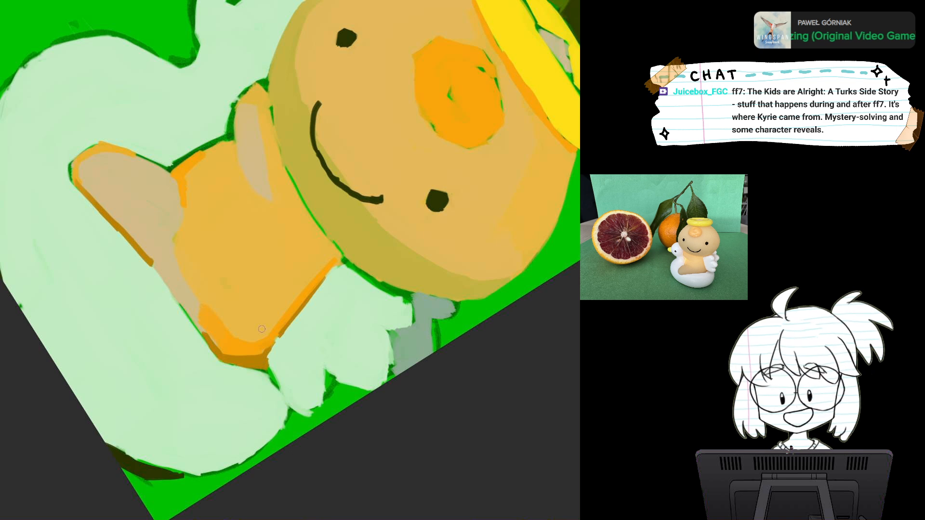
left_click_drag(262, 329, 228, 388)
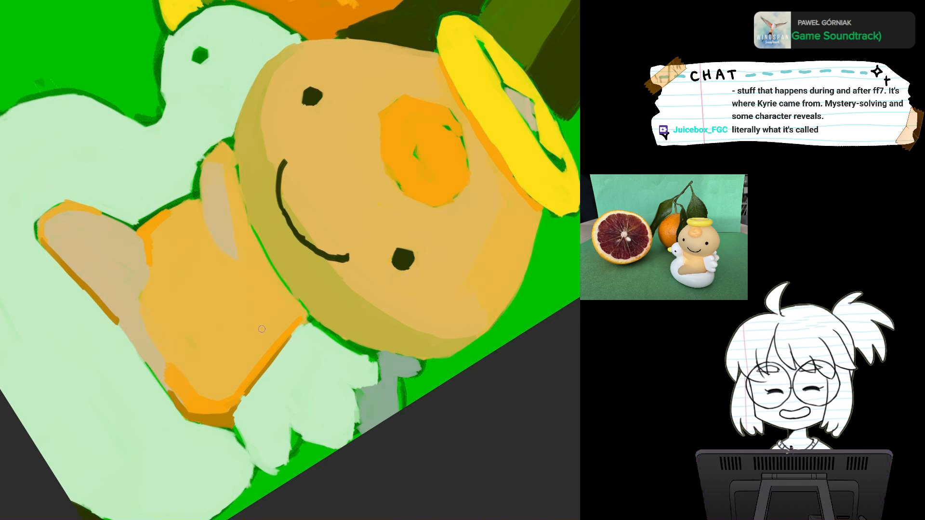
mouse_move(262, 329)
left_mouse_down()
mouse_move(325, 332)
mouse_move(316, 396)
left_mouse_up()
left_click_drag(275, 222, 299, 234)
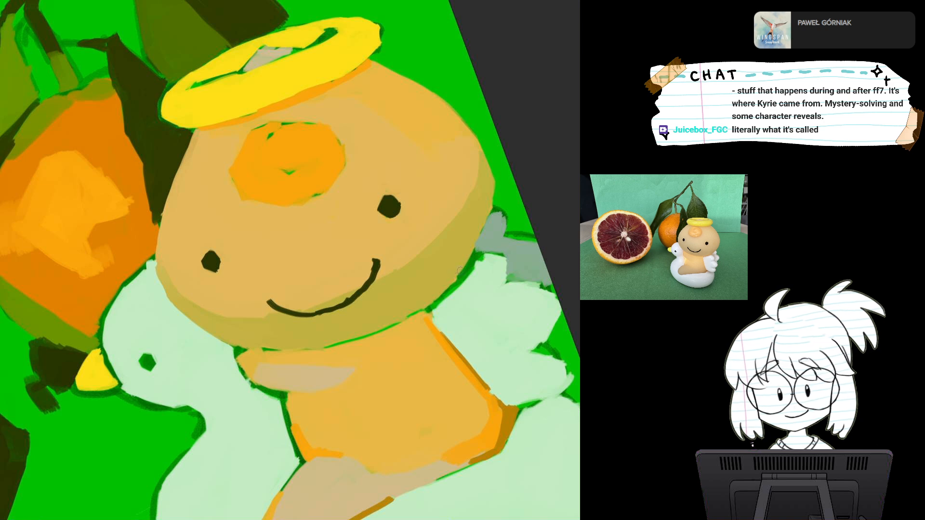
Paint a dark orange edge under the head beside the wing and an orange line where the head meets the torso.
left_click_drag(462, 274, 427, 308)
left_click_drag(428, 308, 455, 289)
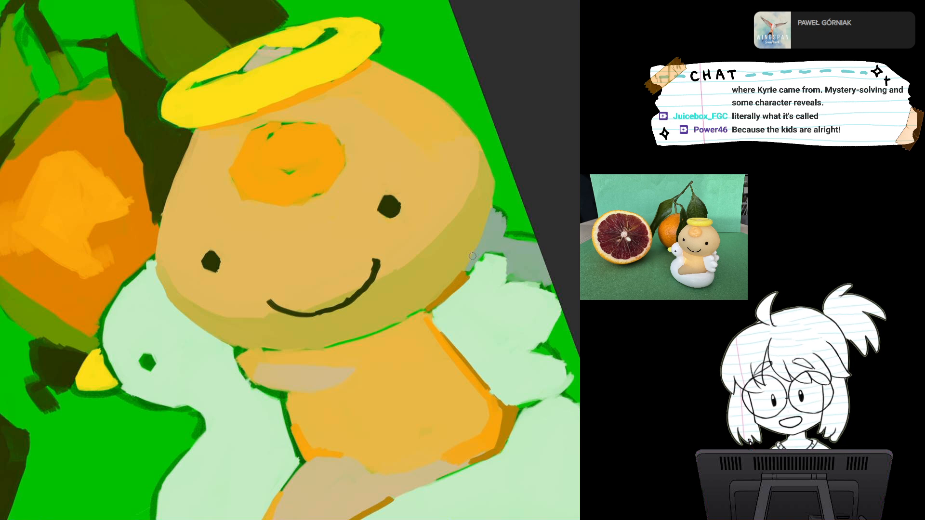
scroll(473, 257, "down", 2)
mouse_move(478, 258)
left_mouse_down()
mouse_move(387, 263)
mouse_move(396, 263)
left_mouse_up()
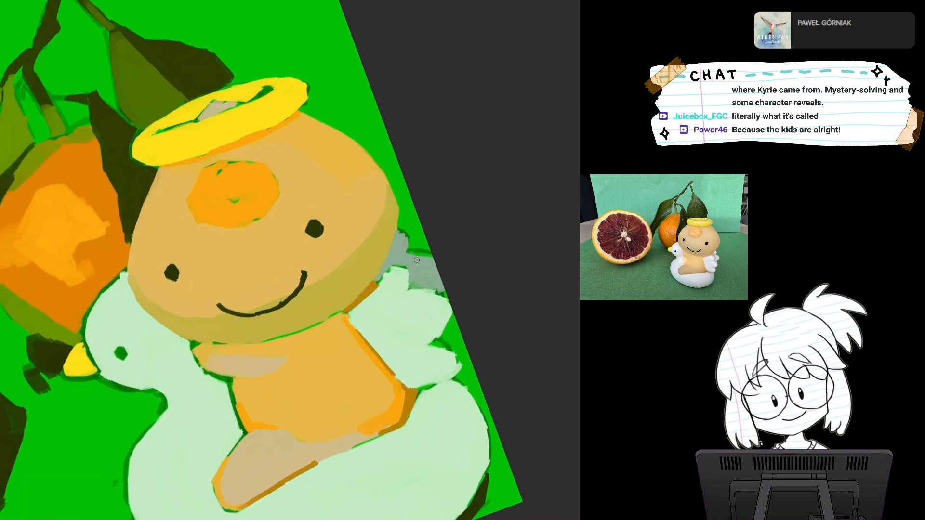
scroll(417, 261, "down", 3)
scroll(417, 260, "up", 4)
left_click_drag(417, 261, 451, 283)
mouse_move(416, 183)
left_mouse_down()
mouse_move(425, 181)
mouse_move(406, 311)
left_mouse_up()
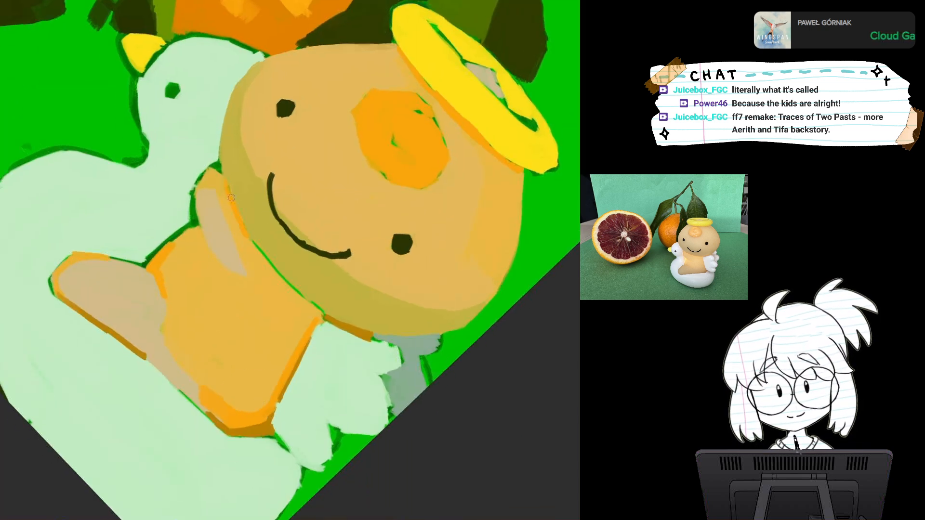
left_click_drag(247, 233, 320, 314)
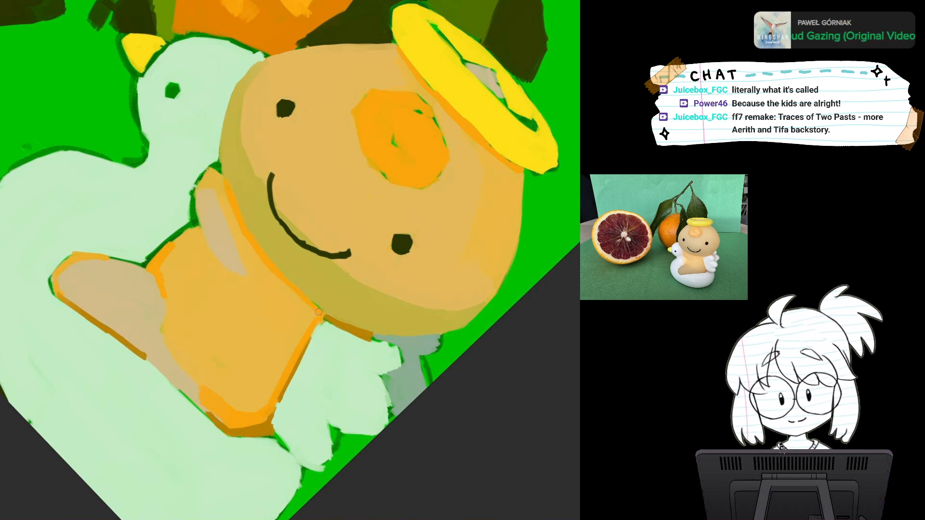
key("5")
Paint yellow and white highlights along the torso's front edge and a white dab at the tip of the figure's arm.
left_click_drag(260, 387, 315, 305)
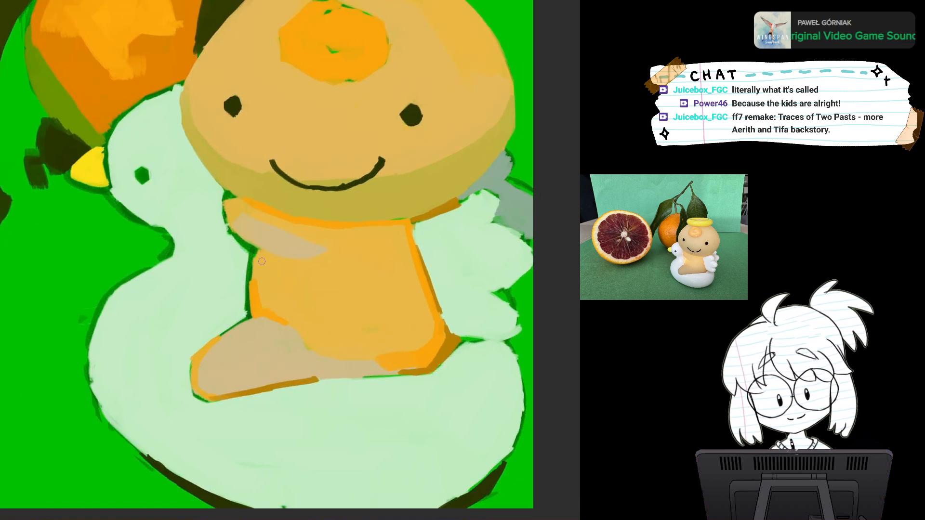
left_click_drag(258, 261, 232, 331)
left_click_drag(221, 372, 216, 411)
left_click_drag(224, 365, 237, 329)
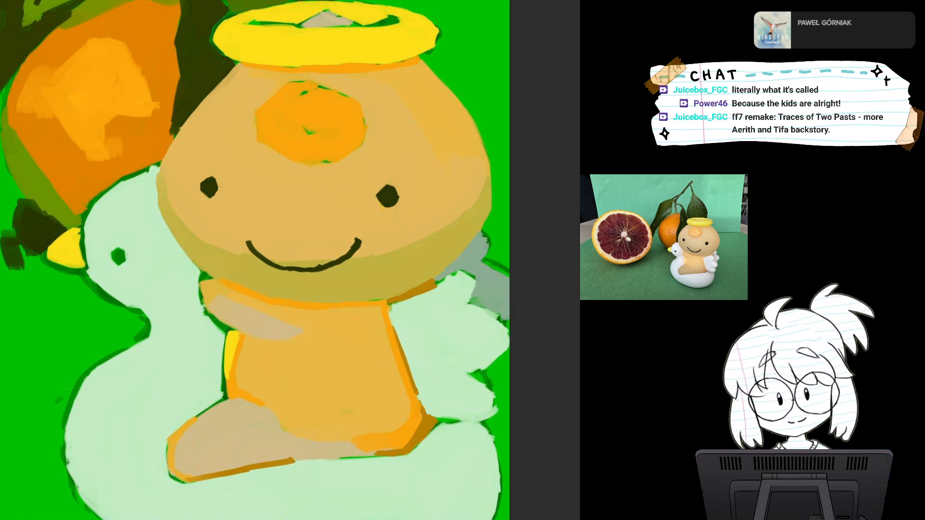
mouse_move(228, 332)
left_mouse_down()
mouse_move(224, 395)
mouse_move(228, 333)
left_mouse_up()
left_click_drag(199, 284, 201, 302)
key("ctrl+minus")
key("ctrl+minus")
key("ctrl+minus")
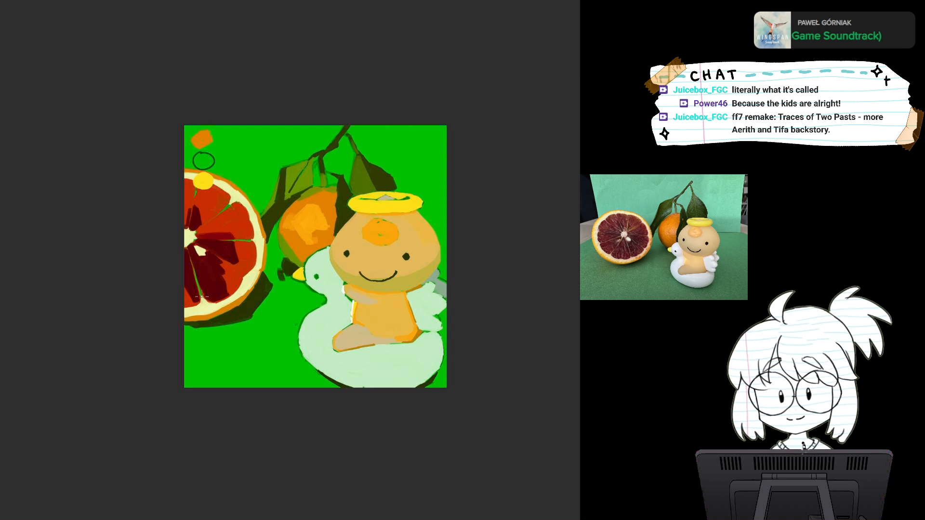
Paint a small orange dab between the tip of the figure's arm and the underside of its head.
scroll(377, 305, "up", 3)
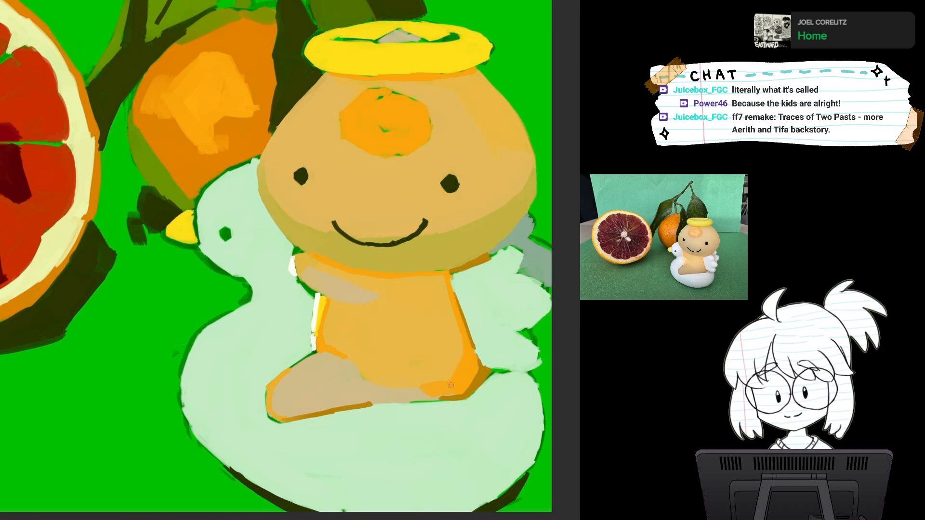
scroll(400, 273, "up", 2)
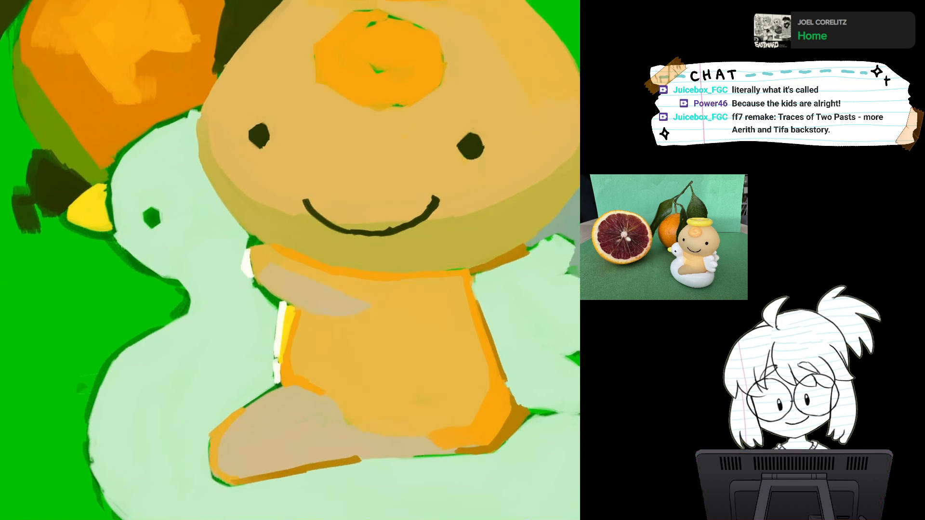
mouse_move(250, 238)
left_mouse_down()
mouse_move(259, 242)
mouse_move(249, 244)
left_mouse_up()
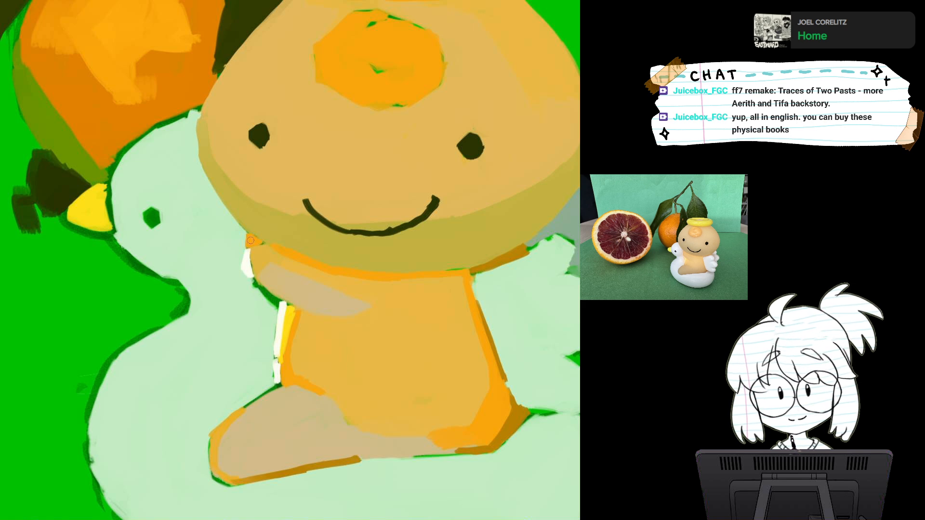
key("asciicircum")
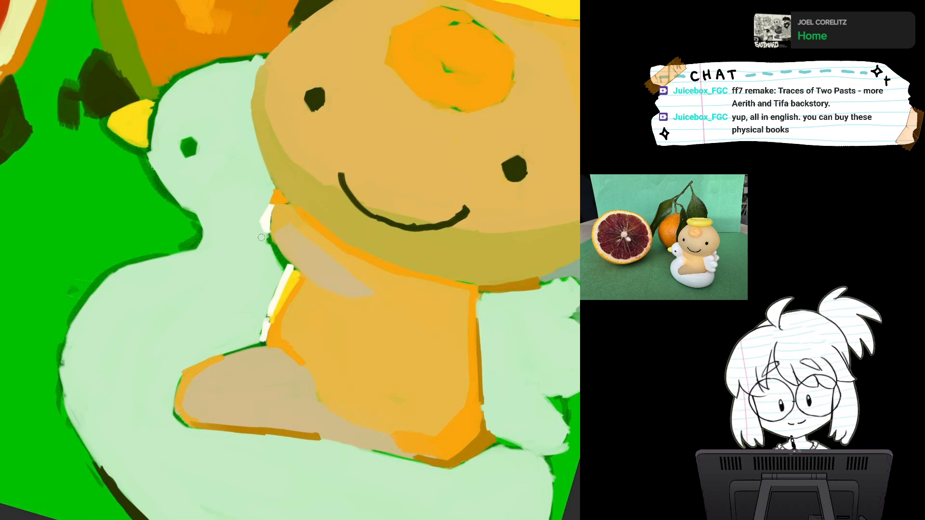
scroll(261, 237, "down", 3)
key("minus")
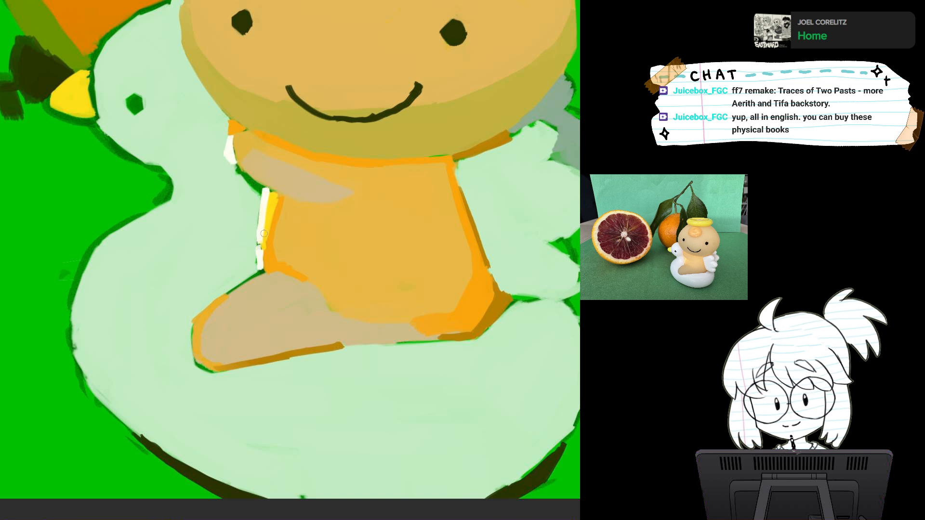
key("ctrl+minus")
key("ctrl+minus")
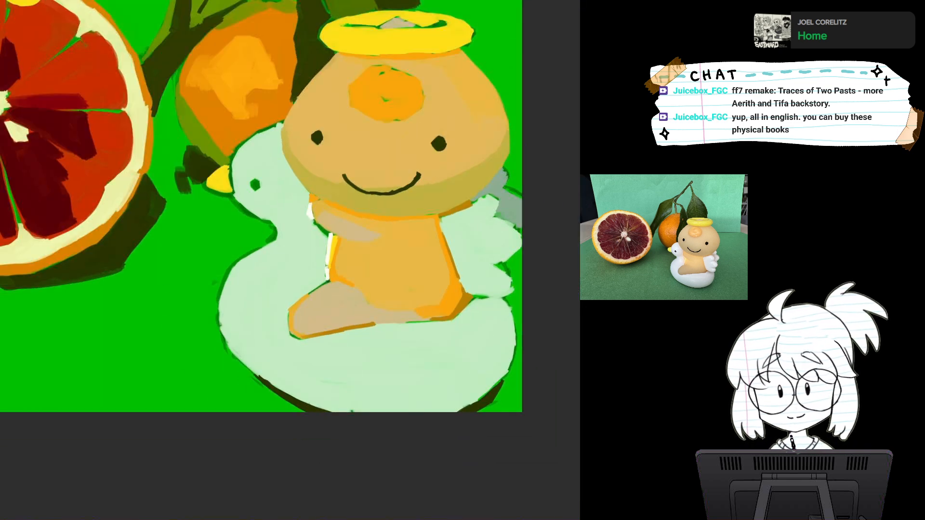
left_click_drag(338, 241, 316, 270)
key("ctrl+plus")
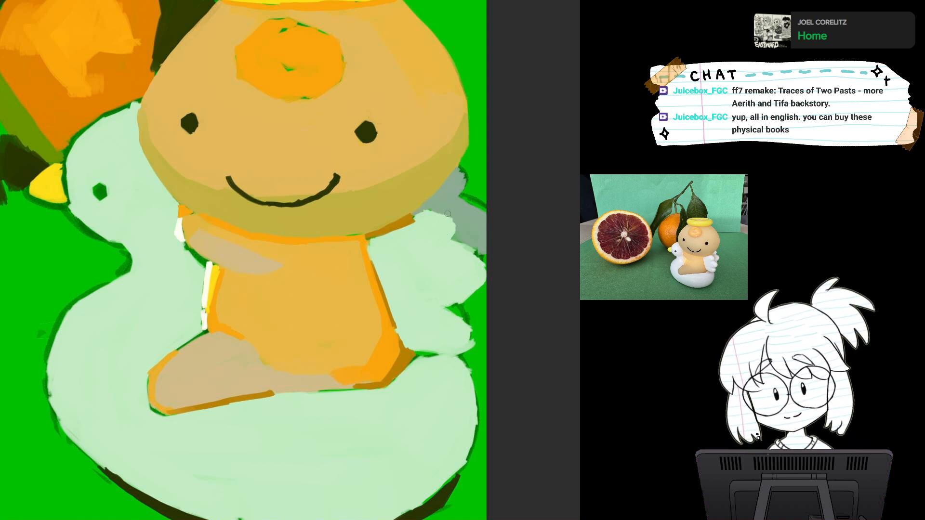
mouse_move(444, 201)
left_mouse_down()
mouse_move(501, 294)
mouse_move(442, 201)
left_mouse_up()
key("ctrl+minus")
key("ctrl+minus")
key("ctrl+minus")
key("ctrl+minus")
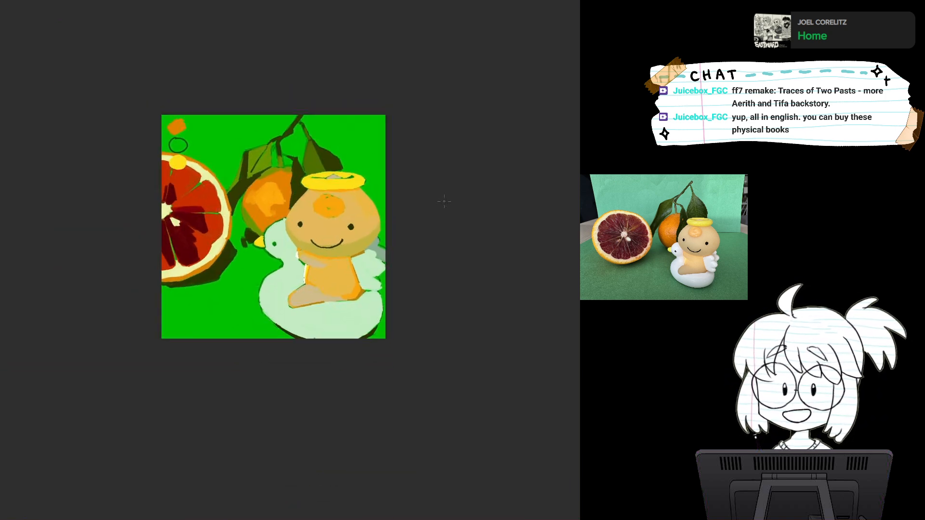
Compare the shading along the lower edge of the figure's head by repeatedly undoing and redoing the last change.
scroll(385, 321, "up", 5)
left_click_drag(385, 321, 516, 445)
left_click_drag(517, 445, 545, 274)
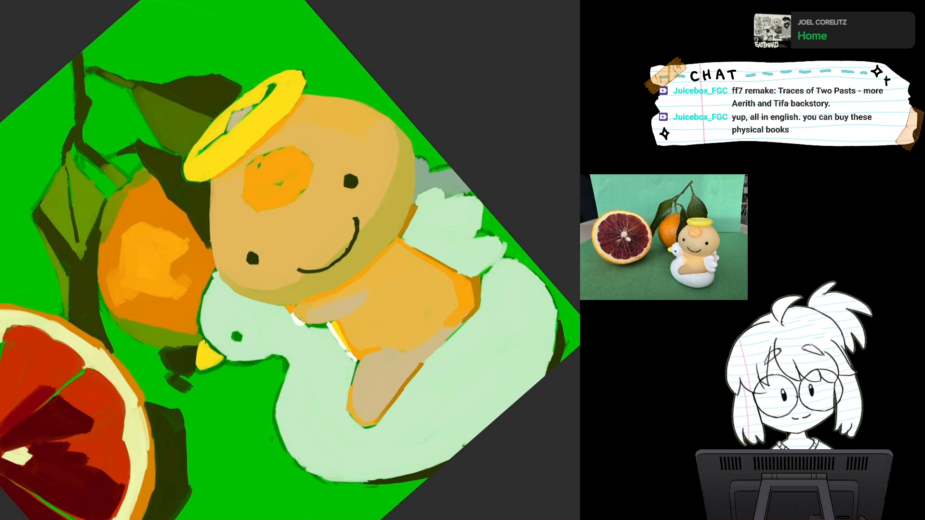
key("ctrl+z")
key("ctrl+shift+z")
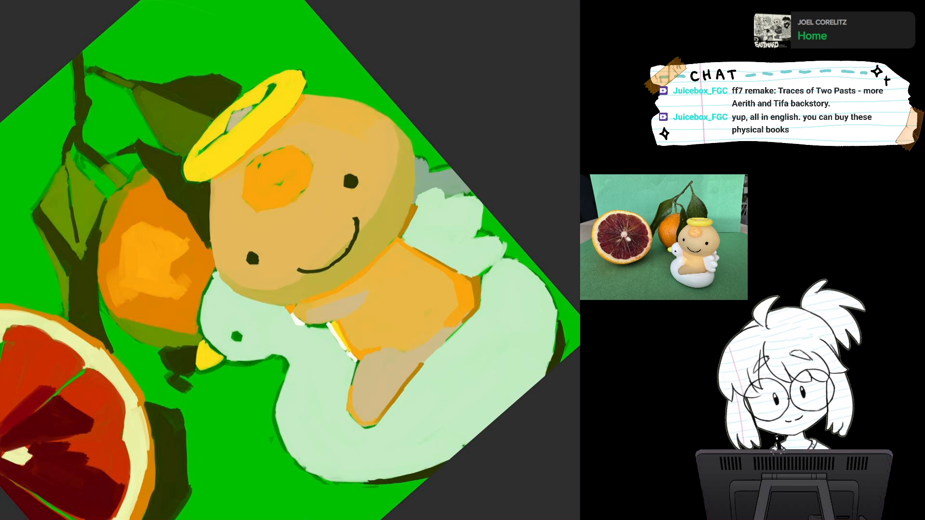
key("ctrl+shift+z")
key("ctrl+z")
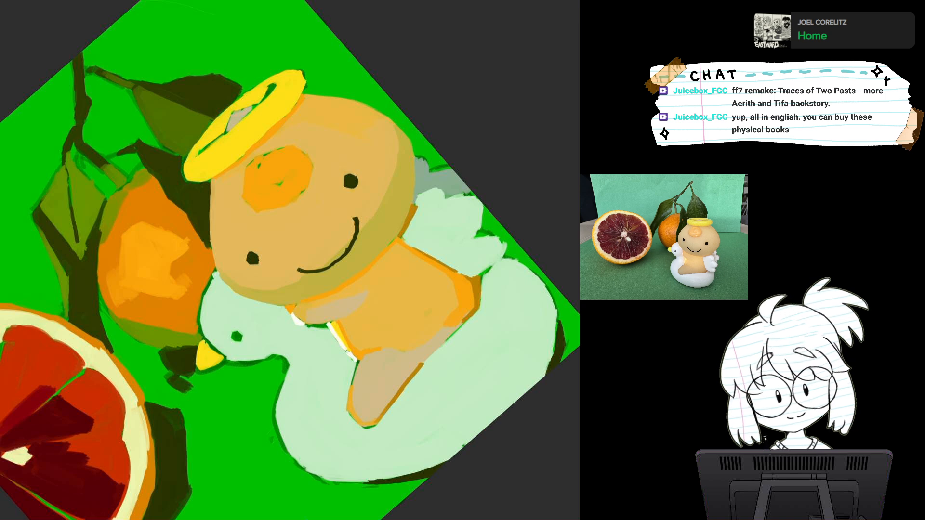
key("ctrl+z")
key("ctrl+shift+z")
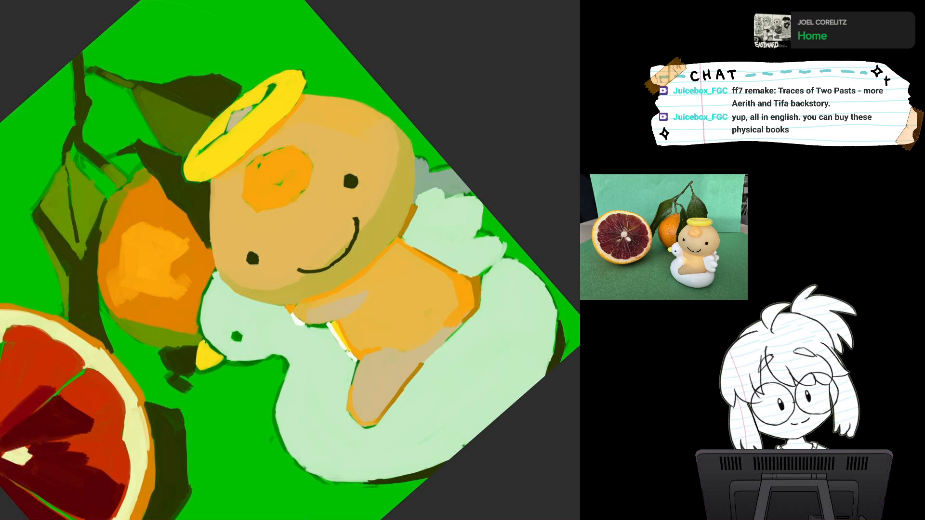
key("ctrl+shift+z")
key("ctrl+z")
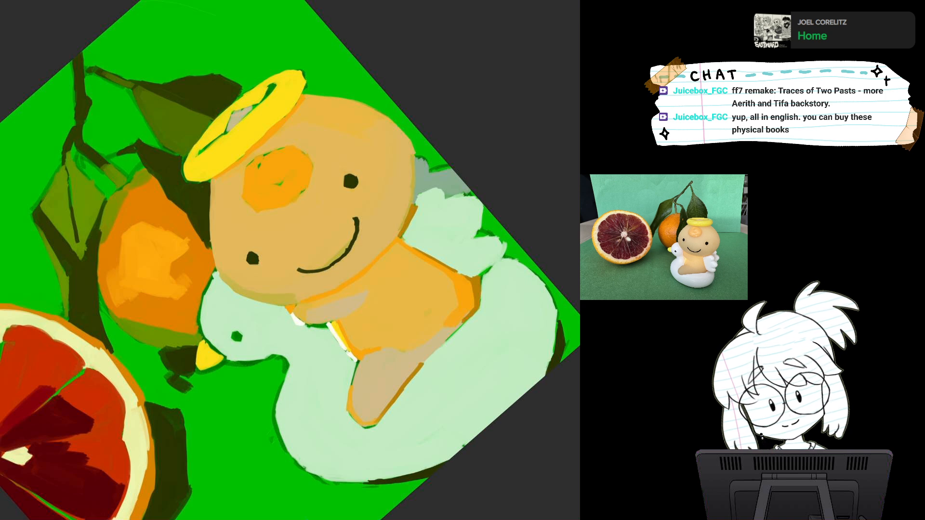
key("ctrl+shift+z")
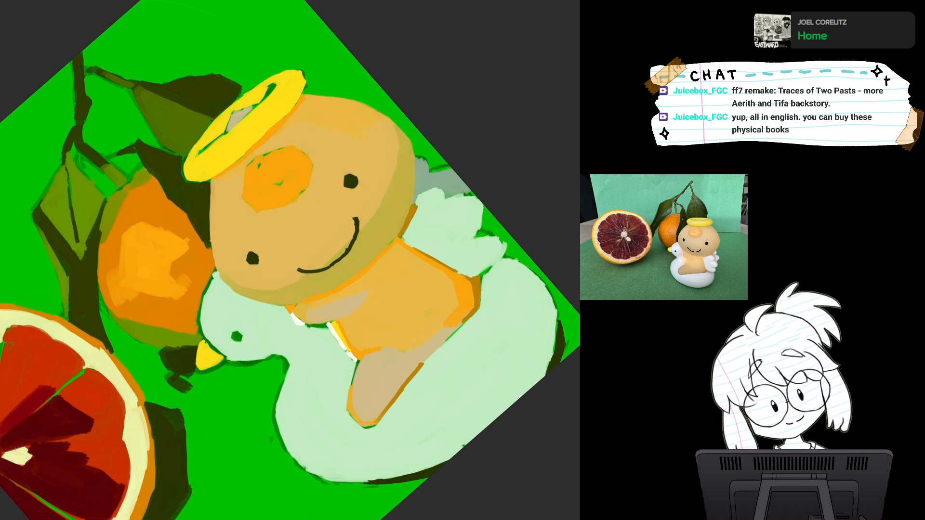
key("ctrl+z")
Try to cover the olive shadow along the lower edge of the figure's head with a lighter peach tone.
scroll(456, 266, "down", 3)
left_click_drag(289, 289, 331, 144)
left_click_drag(346, 193, 284, 243)
scroll(417, 333, "up", 3)
scroll(416, 337, "up", 1)
left_click_drag(415, 332, 429, 284)
key("ctrl+z")
key("ctrl+z")
key("ctrl+z")
key("ctrl+z")
key("ctrl+z")
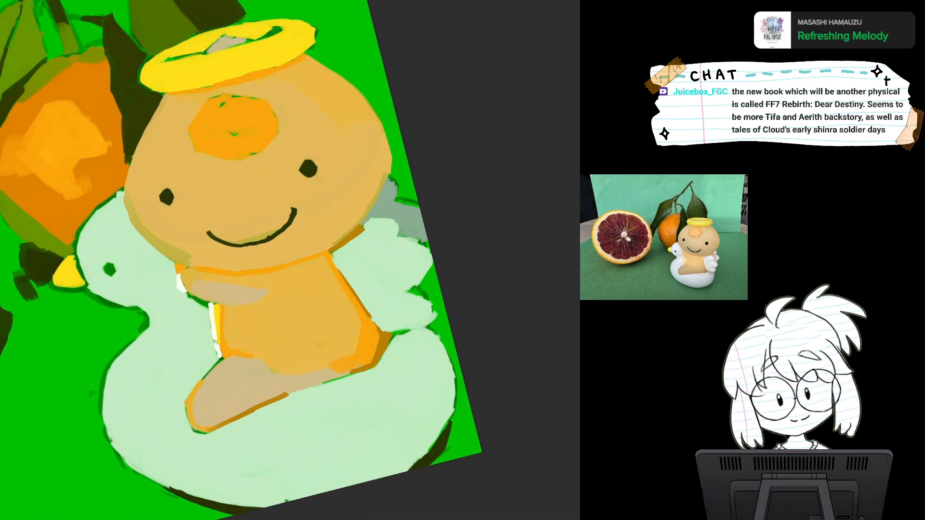
key("ctrl+z")
key("Escape")
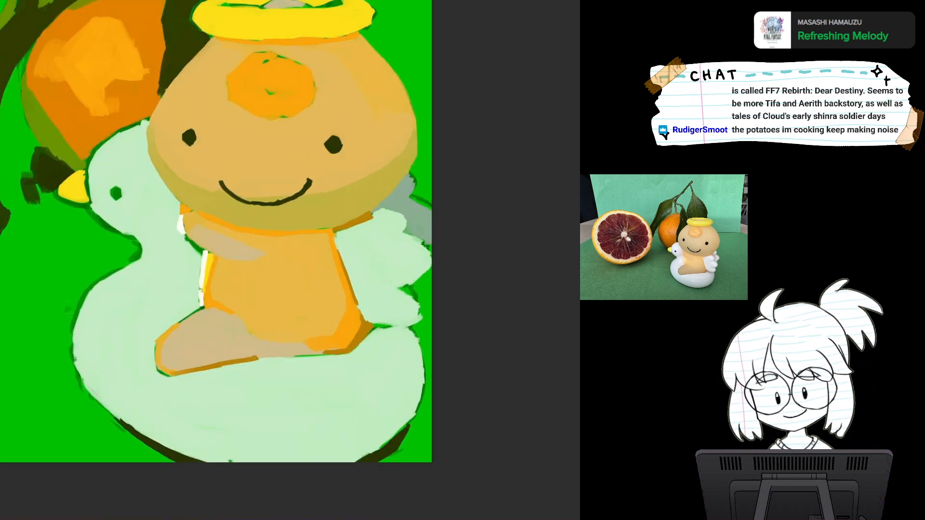
Paint grey shading facets on the far wing behind the figure.
left_click_drag(289, 192, 268, 282)
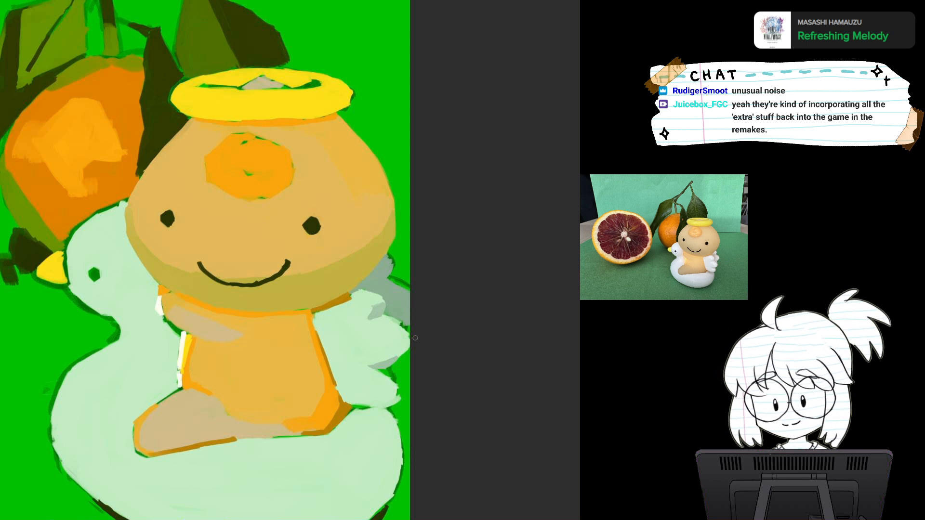
left_click_drag(415, 338, 379, 337)
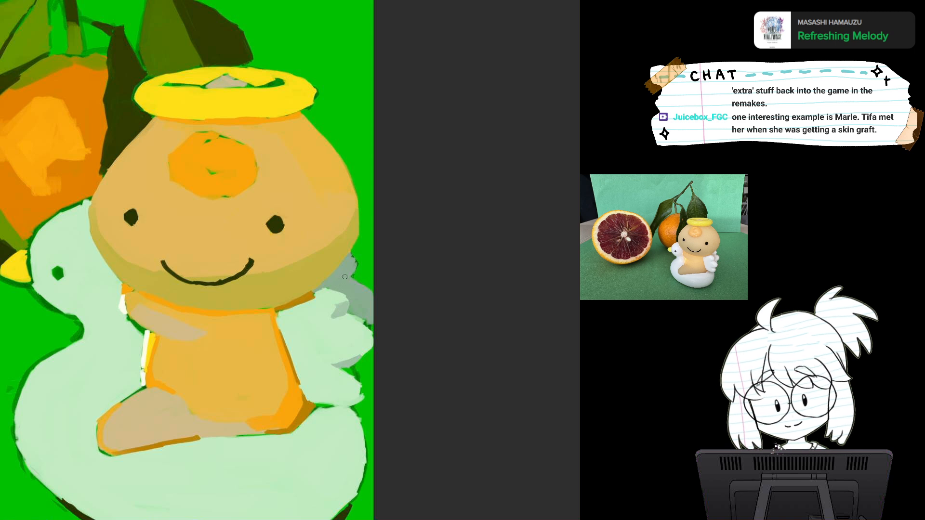
left_click(340, 309)
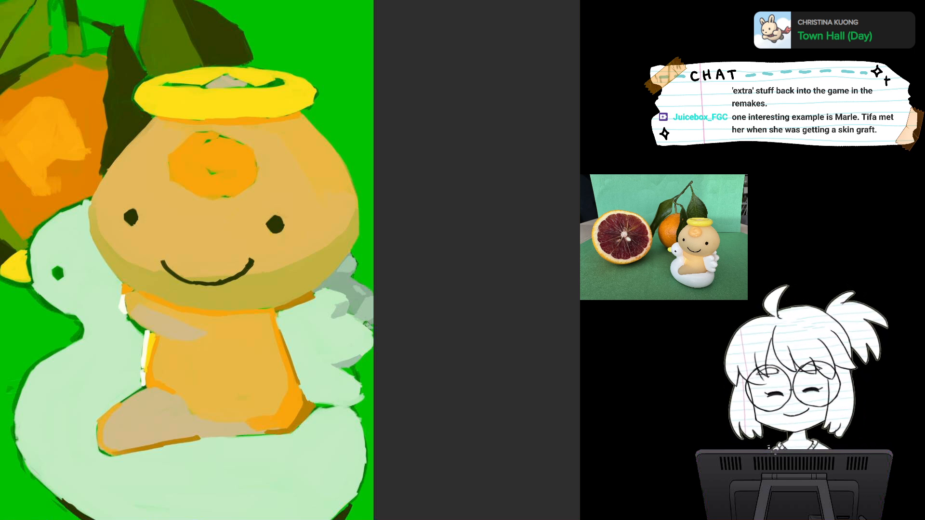
scroll(382, 303, "down", 3)
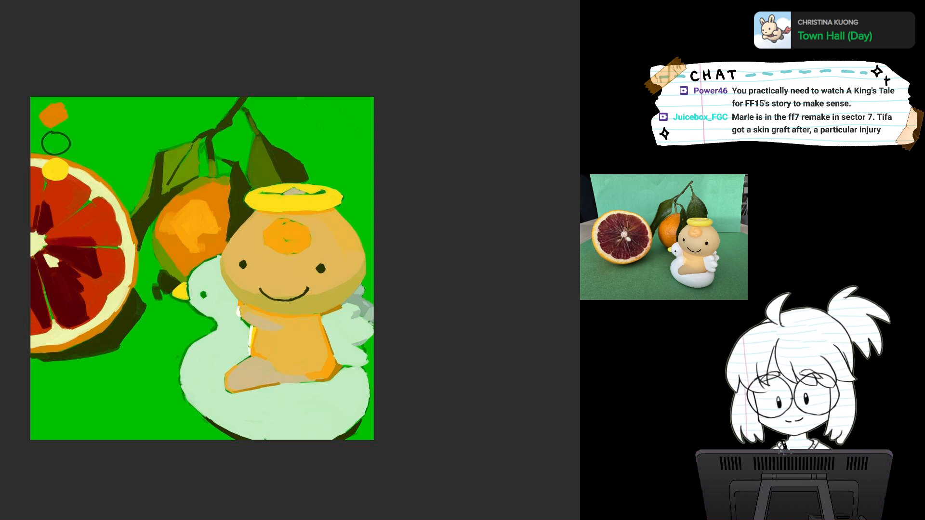
scroll(352, 315, "up", 4)
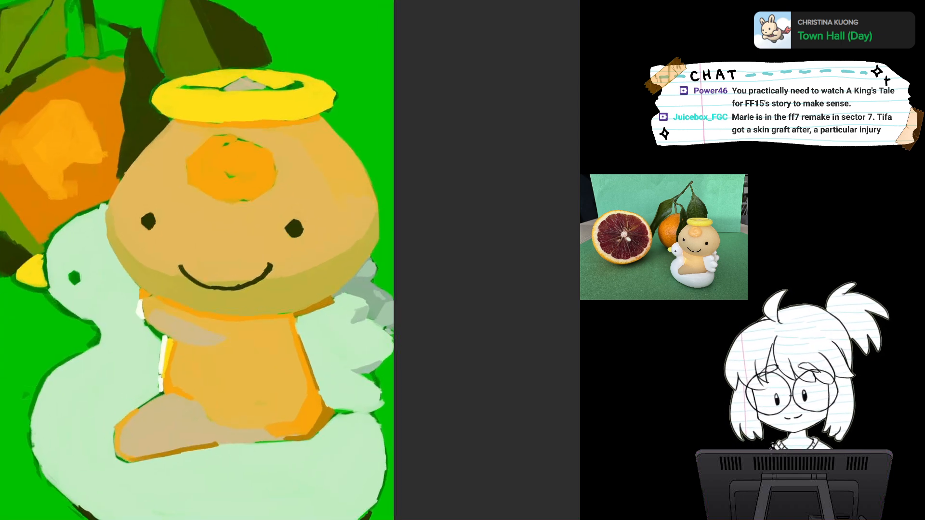
left_click(375, 311, "alt")
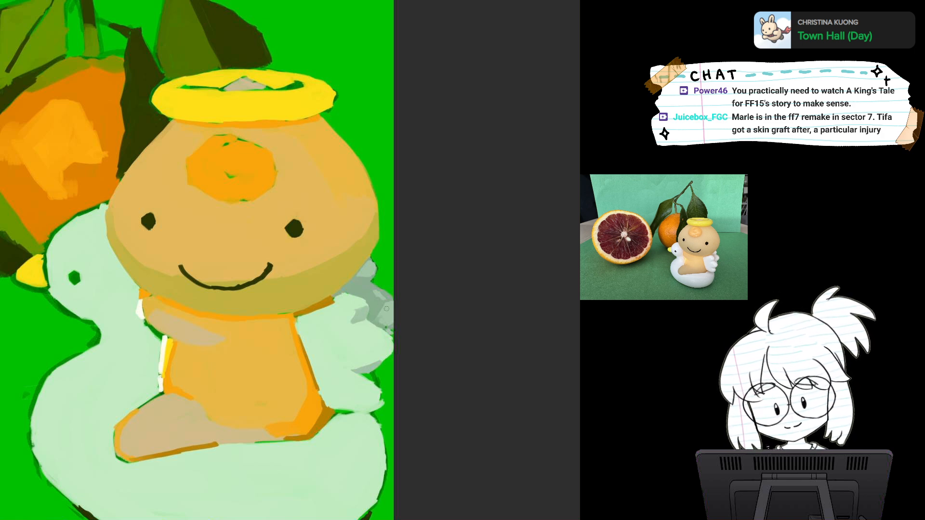
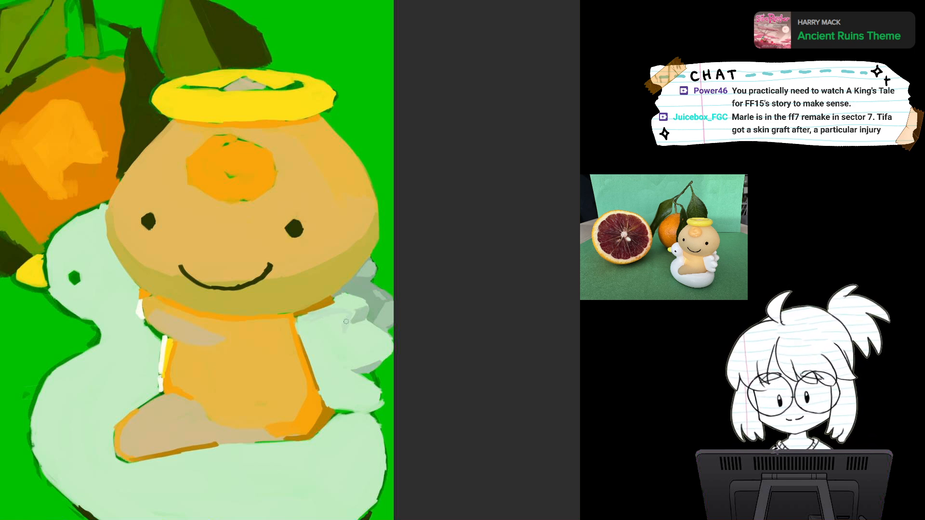
Paint pale grey shadows along the feather edges of the duck's near wing.
left_click_drag(340, 328, 339, 316)
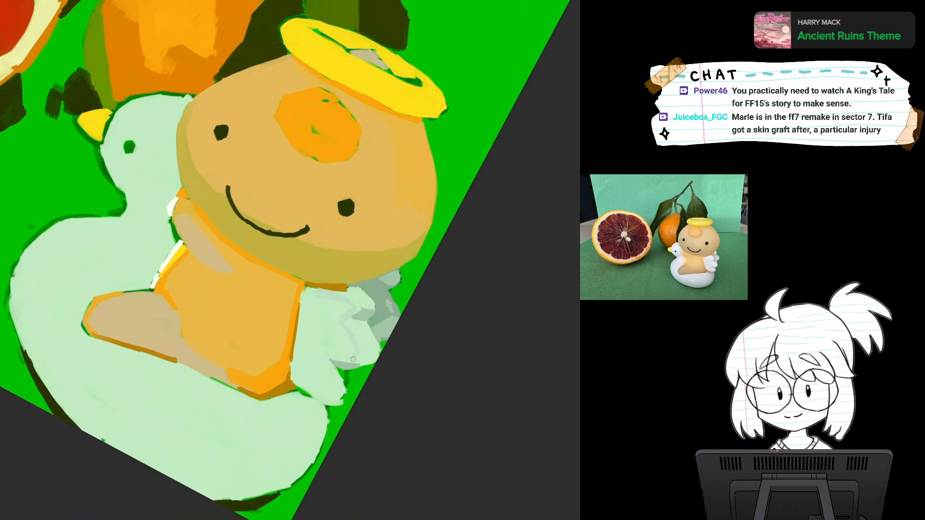
mouse_move(347, 351)
left_mouse_down()
mouse_move(380, 318)
mouse_move(441, 217)
left_mouse_up()
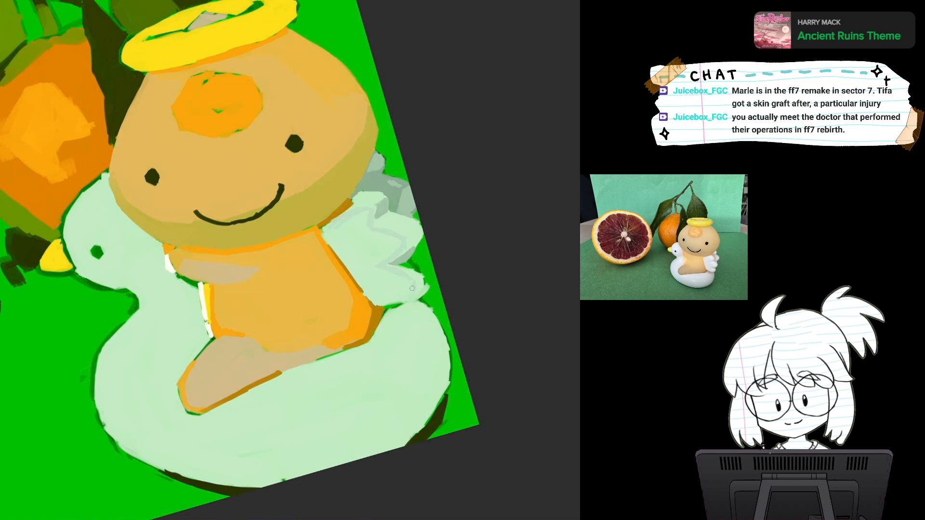
key("5")
left_click_drag(396, 292, 378, 328)
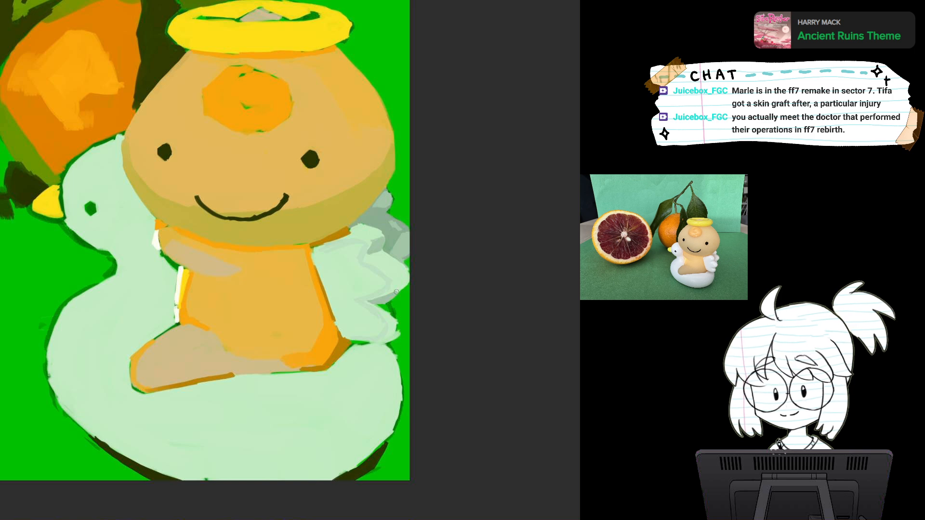
Cover the inner part of the near wing beside the torso with a pale blue-grey tone.
left_click_drag(331, 260, 341, 298)
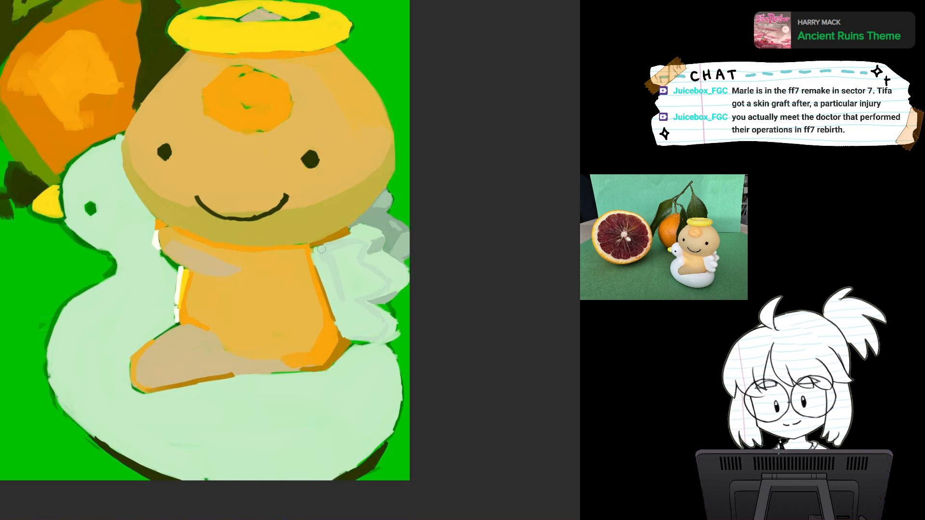
left_click_drag(315, 254, 333, 296)
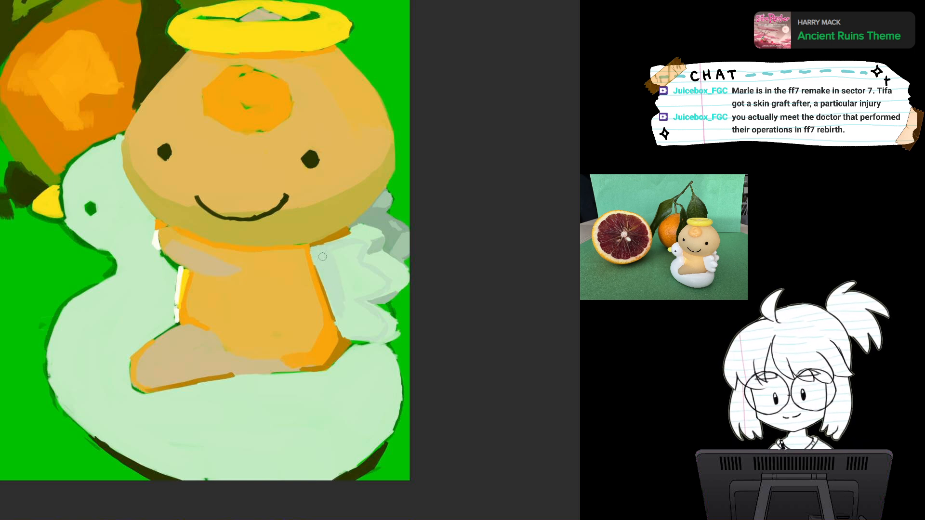
mouse_move(318, 266)
left_mouse_down()
mouse_move(348, 335)
mouse_move(341, 326)
left_mouse_up()
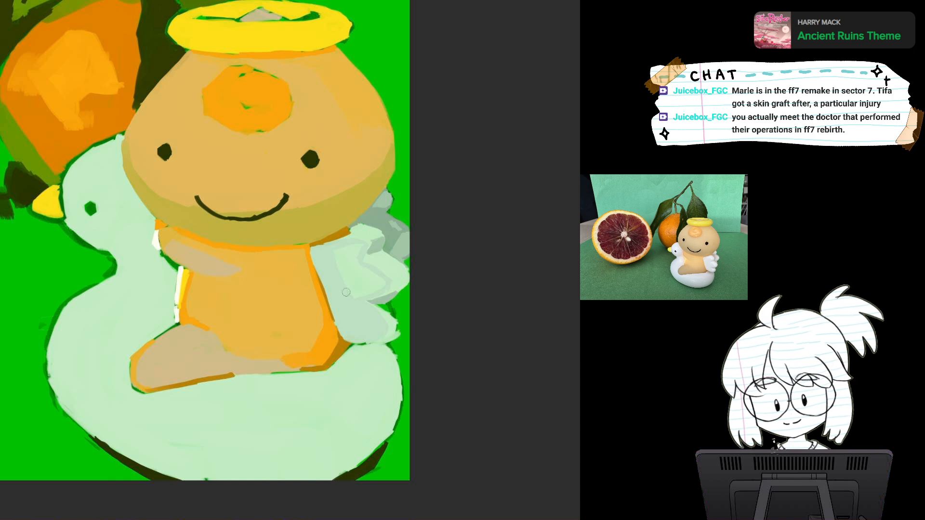
mouse_move(346, 244)
left_mouse_down()
mouse_move(320, 248)
mouse_move(359, 213)
left_mouse_up()
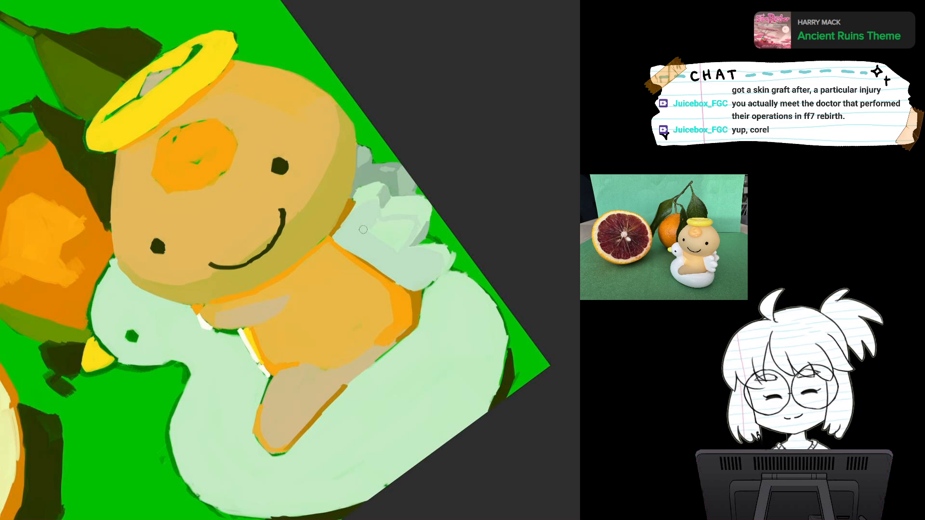
key("5")
mouse_move(429, 193)
left_mouse_down()
mouse_move(278, 198)
mouse_move(312, 170)
mouse_move(351, 303)
left_mouse_up()
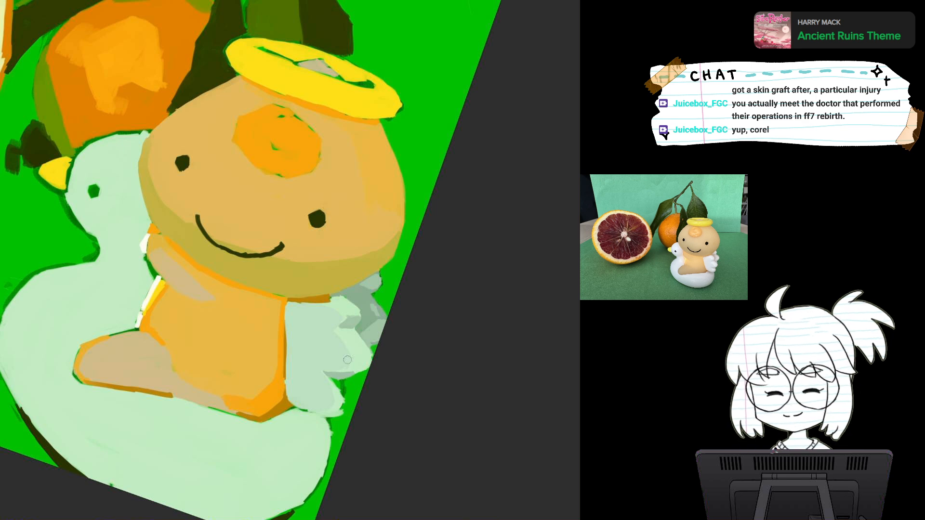
Refine the near wing's feather edges with grey shadows beneath the middle feather and a cleaner tip on the lower one.
mouse_move(349, 341)
left_mouse_down()
mouse_move(341, 345)
mouse_move(328, 308)
left_mouse_up()
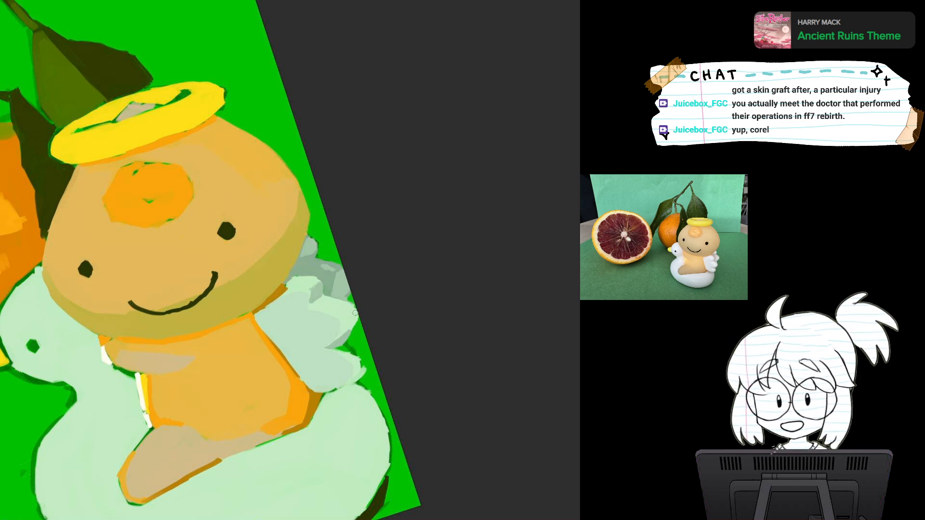
left_click_drag(355, 313, 377, 306)
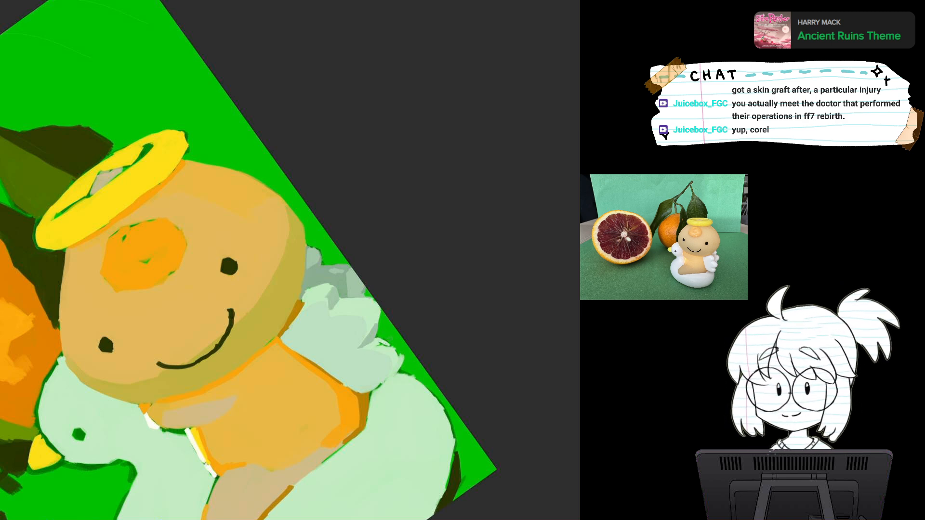
left_click_drag(371, 332, 314, 314)
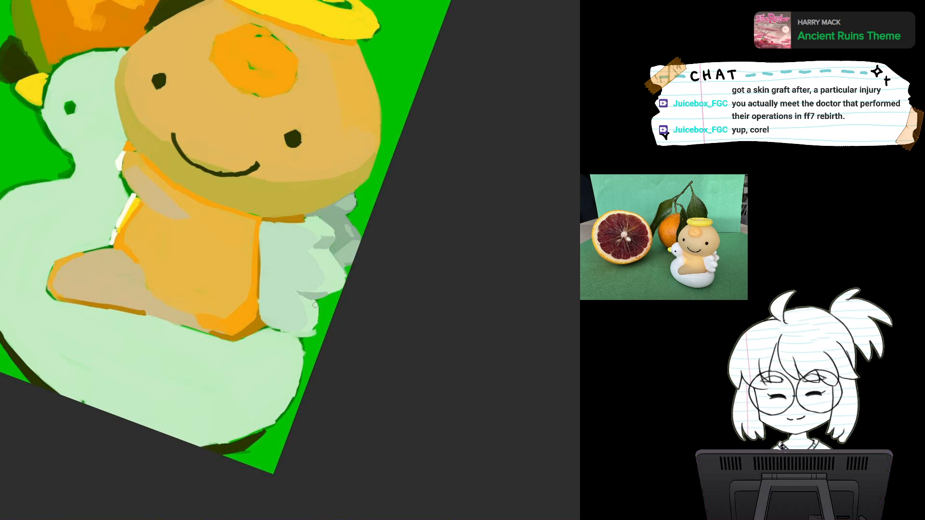
left_click_drag(309, 320, 372, 265)
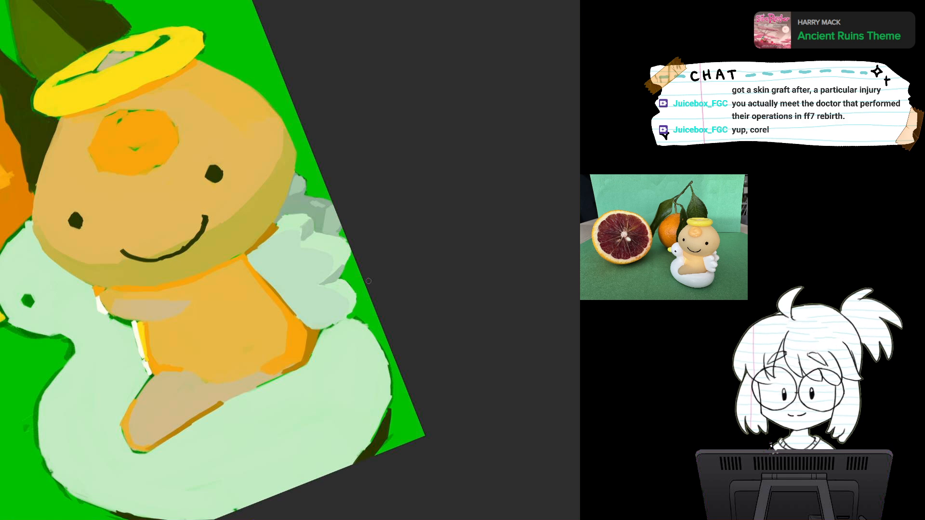
left_click_drag(369, 281, 360, 310)
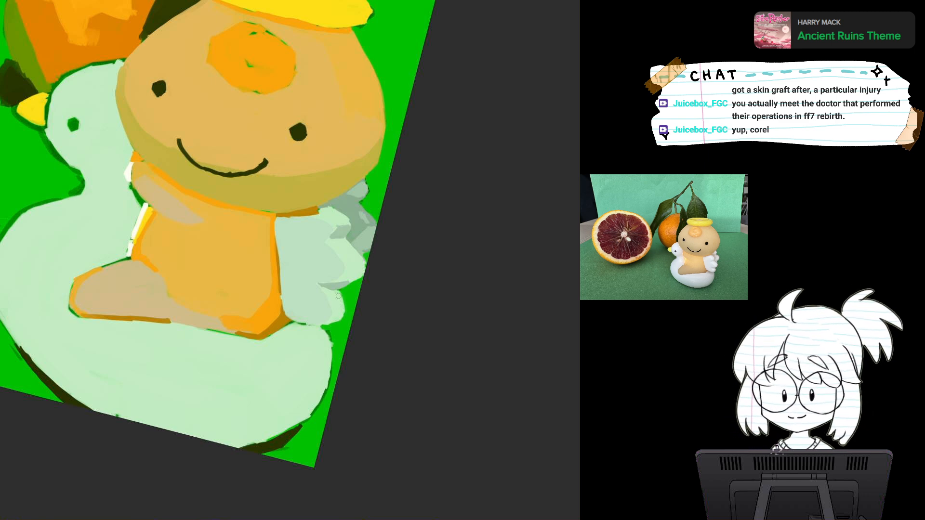
Extend the pale blue-grey tone over the near wing's lowest feather and smooth its outline against the green background.
key("ctrl+minus")
key("minus")
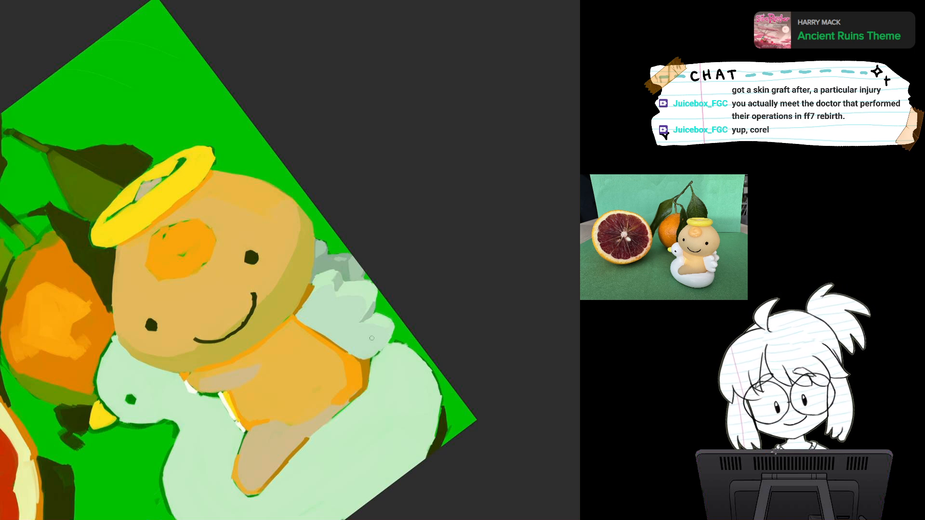
scroll(372, 338, "down", 2)
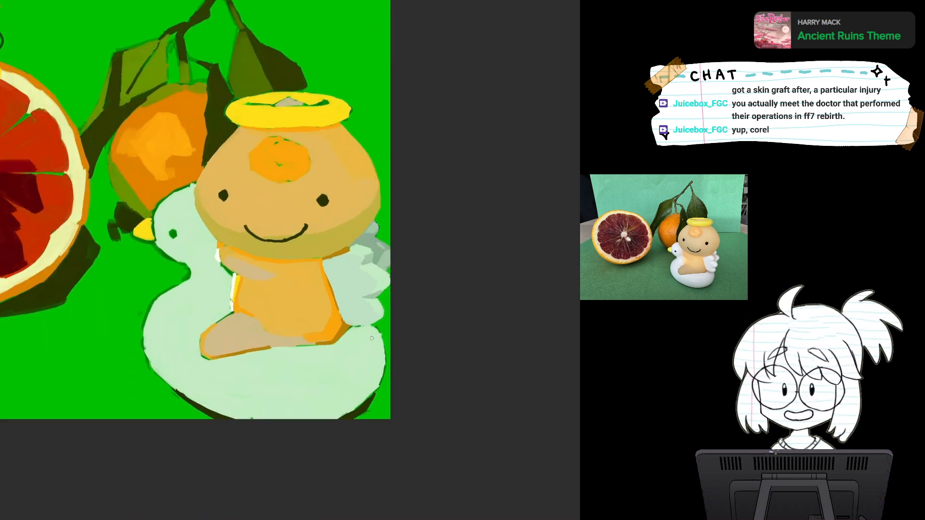
left_click_drag(371, 339, 390, 322)
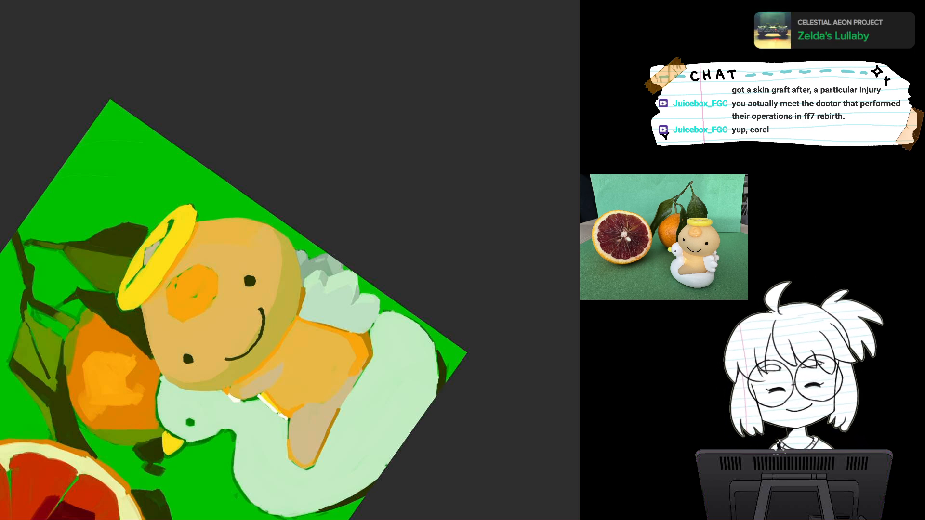
left_click_drag(330, 291, 334, 253)
left_click_drag(334, 253, 280, 301)
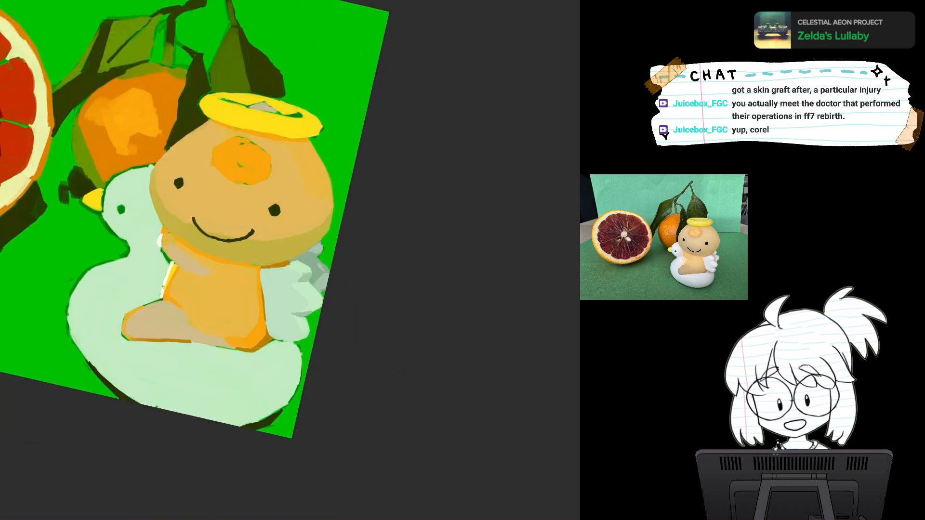
scroll(307, 327, "up", 3)
left_click_drag(310, 250, 376, 239)
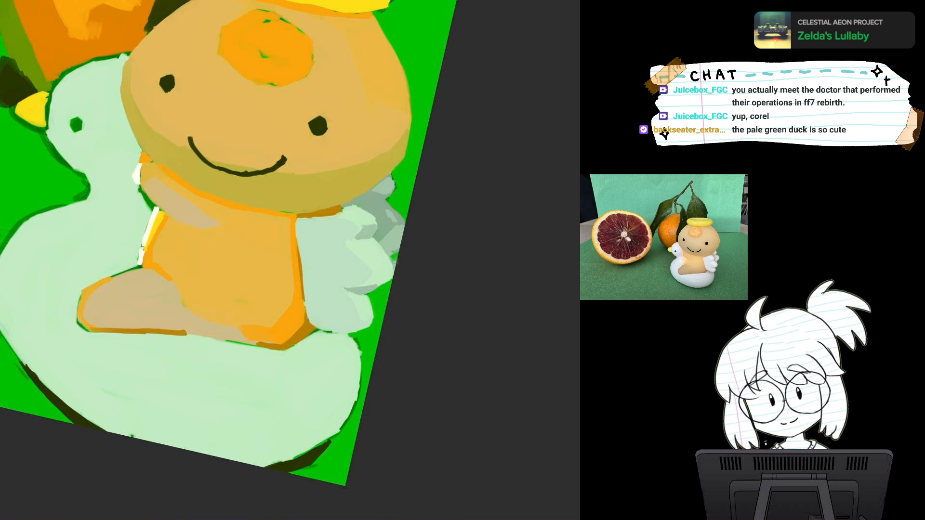
Paint thin orange accents along the near wing's upper edge and in the gap between the two wings.
scroll(396, 262, "down", 2)
scroll(390, 275, "down", 1)
key("r")
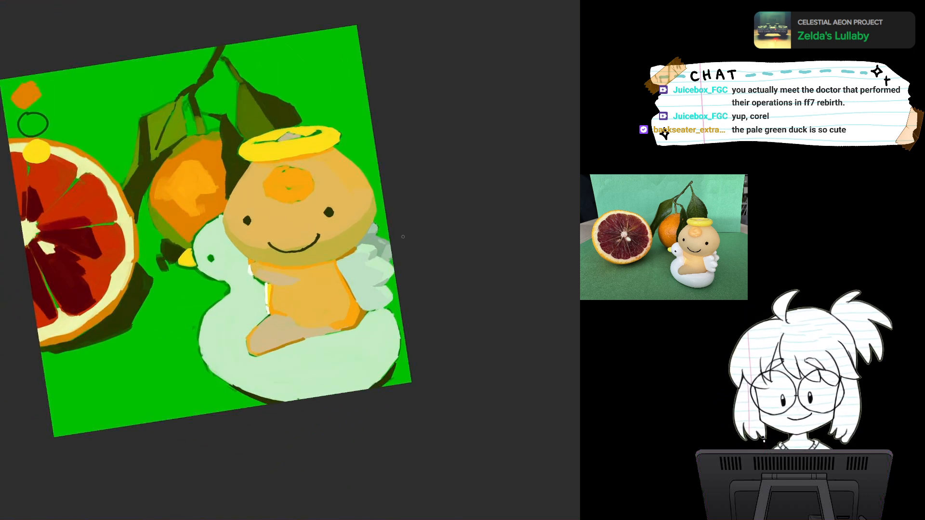
left_click_drag(337, 270, 384, 271)
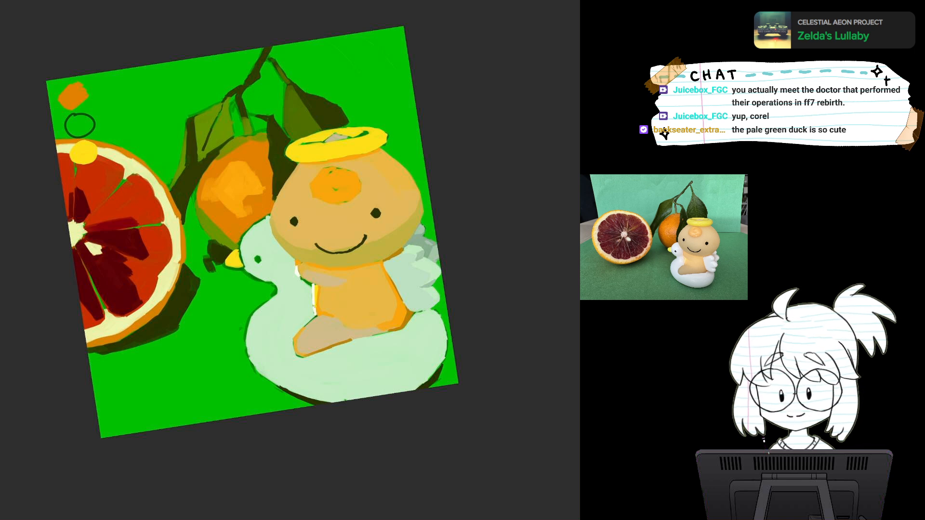
scroll(417, 281, "up", 2)
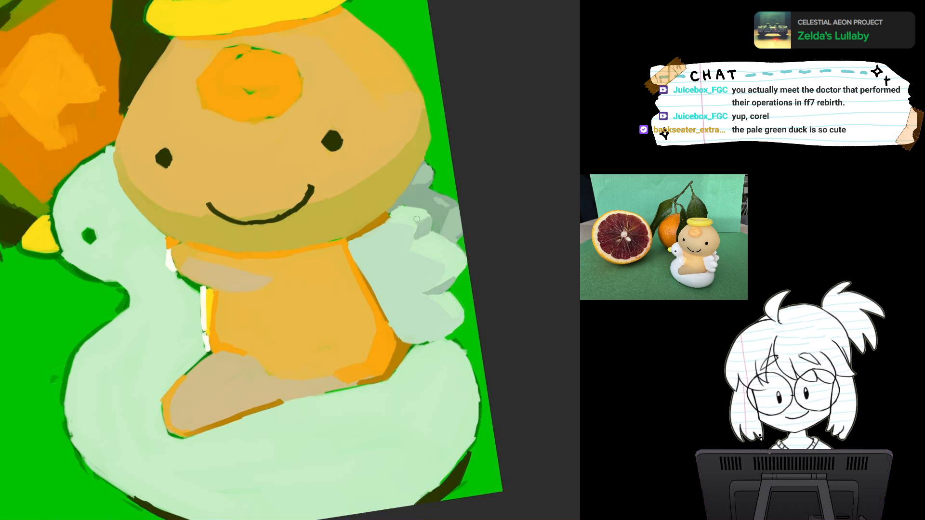
left_click_drag(417, 220, 382, 266)
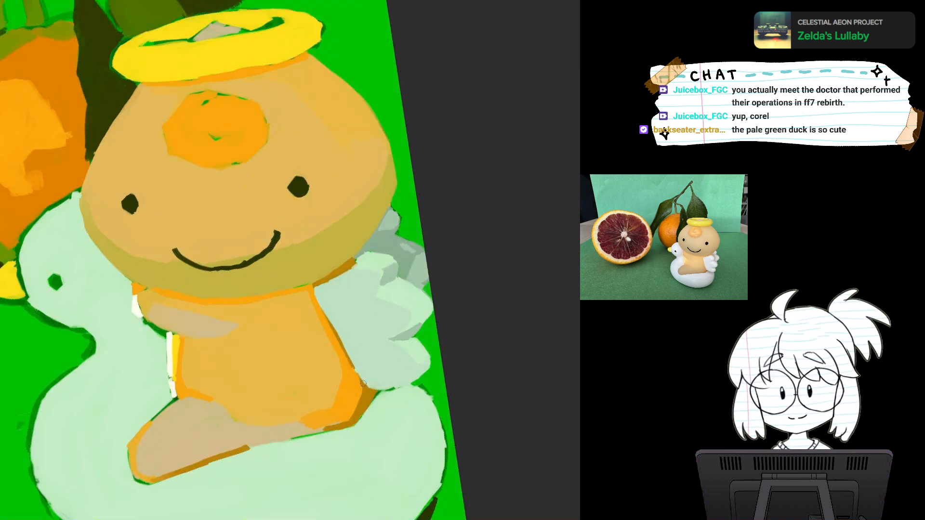
left_click_drag(364, 383, 303, 336)
mouse_move(338, 145)
left_mouse_down()
mouse_move(294, 274)
mouse_move(286, 247)
left_mouse_up()
mouse_move(386, 259)
left_mouse_down()
mouse_move(395, 237)
mouse_move(393, 250)
left_mouse_up()
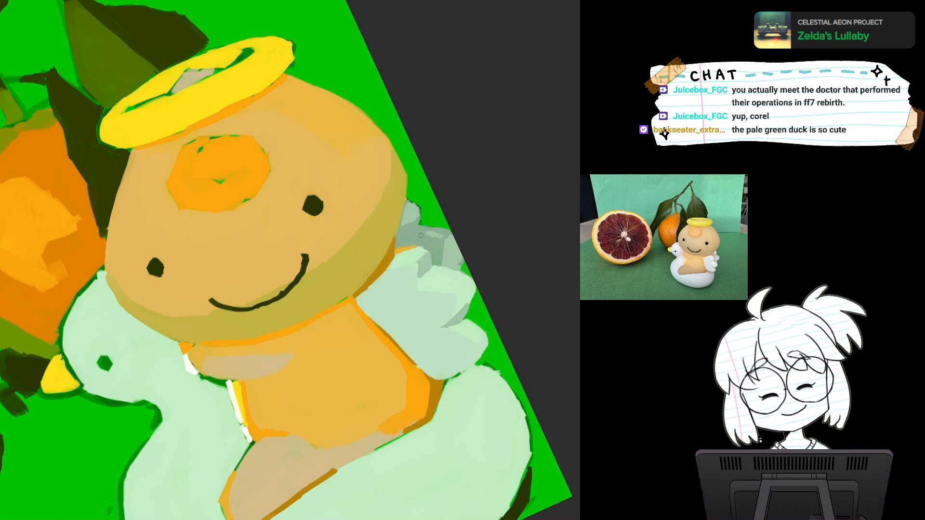
left_click_drag(356, 299, 369, 253)
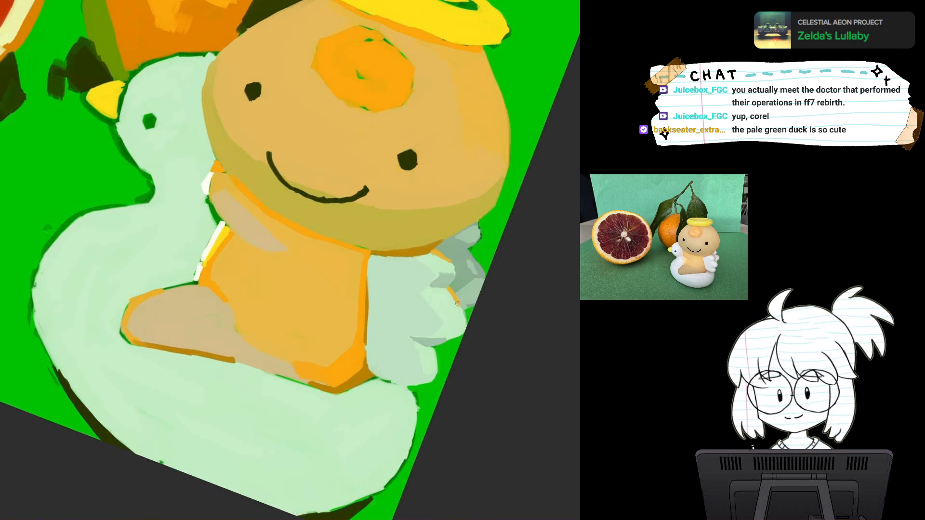
Paint a small red accent line along the edge where the near wing's feathers meet the grey far wing.
key("5")
scroll(335, 266, "down", 5)
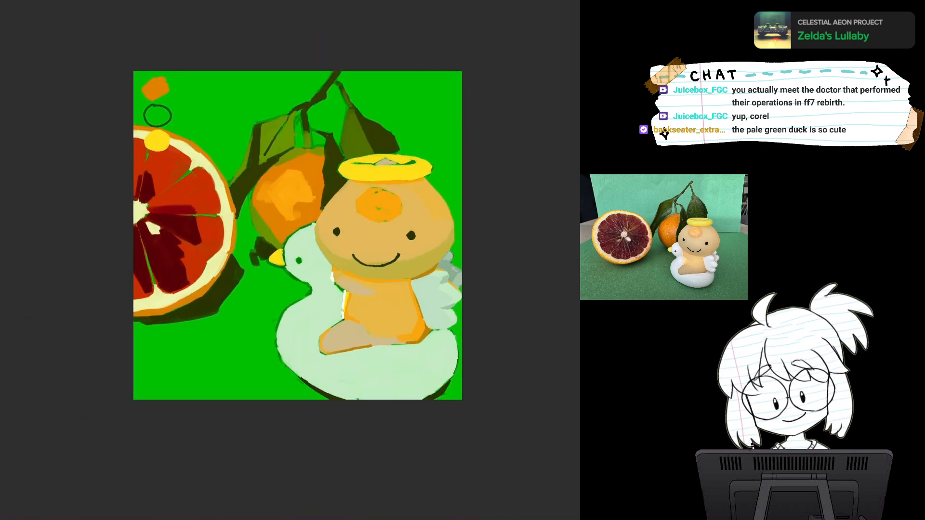
scroll(458, 290, "up", 3)
scroll(386, 332, "down", 2)
left_click_drag(385, 332, 451, 340)
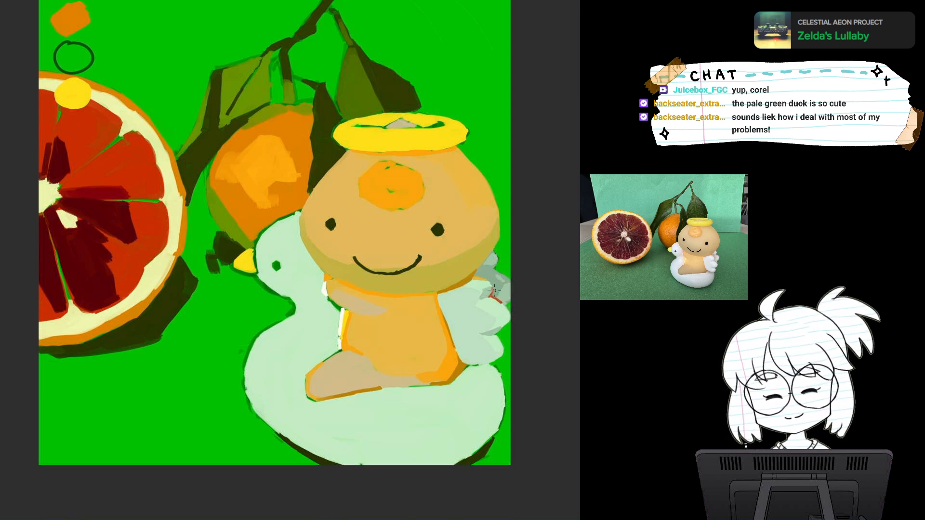
left_click_drag(498, 282, 419, 282)
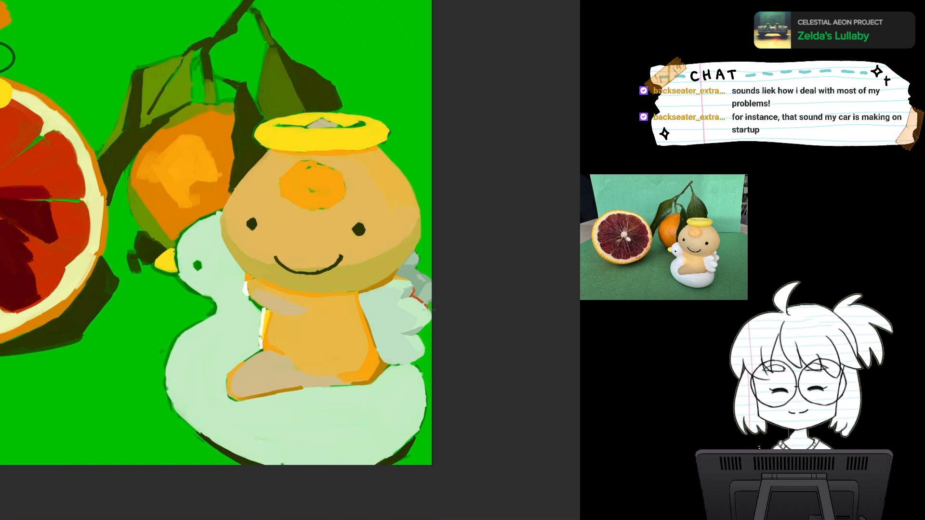
scroll(428, 310, "down", 5)
scroll(428, 310, "up", 6)
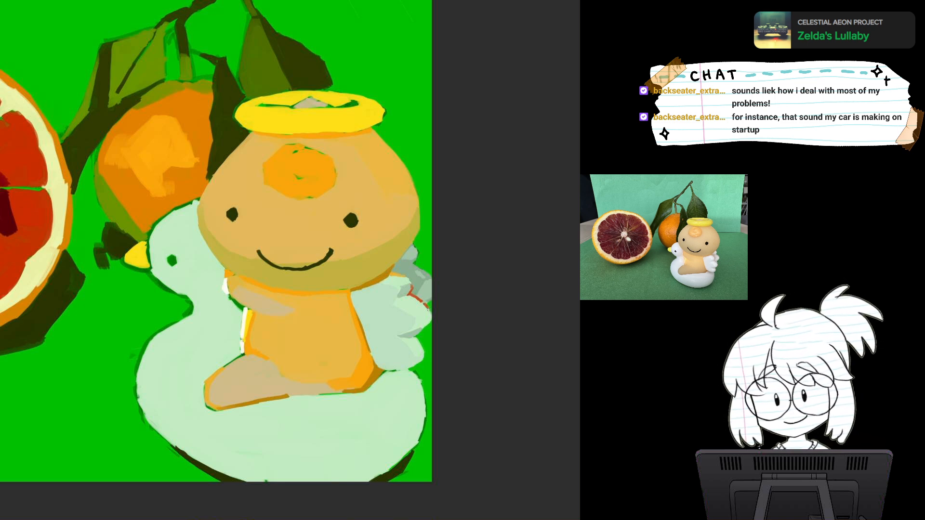
Paint a light tan spiral inside the orange curl on the figurine's forehead.
left_click_drag(428, 309, 443, 310)
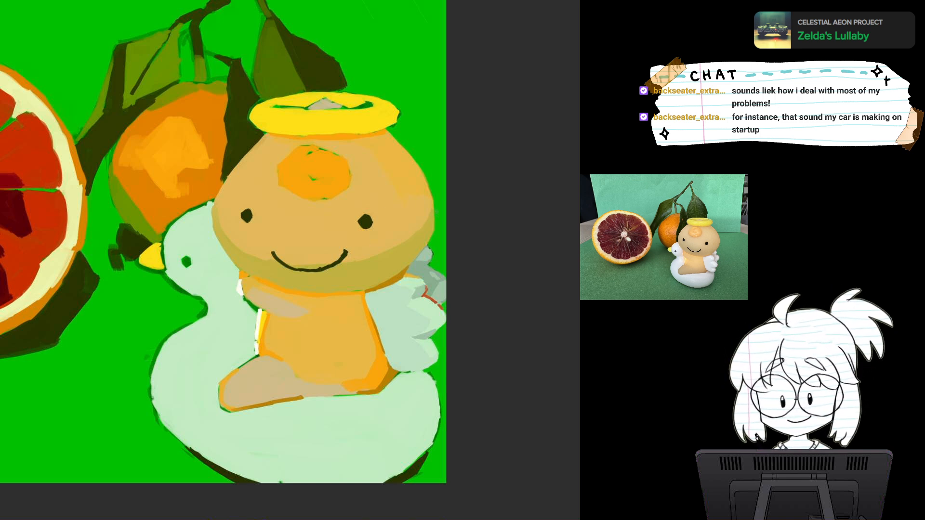
mouse_move(368, 275)
left_mouse_down()
mouse_move(425, 304)
mouse_move(464, 304)
mouse_move(415, 393)
left_mouse_up()
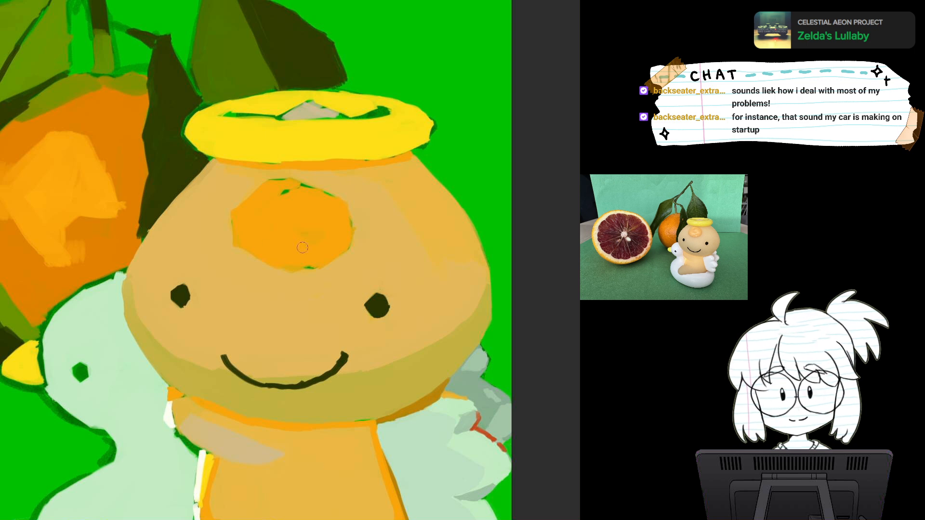
left_click(326, 469, "alt")
left_click_drag(263, 236, 289, 243)
key("r")
key("ctrl+z")
mouse_move(261, 299)
left_mouse_down()
mouse_move(301, 260)
mouse_move(284, 283)
left_mouse_up()
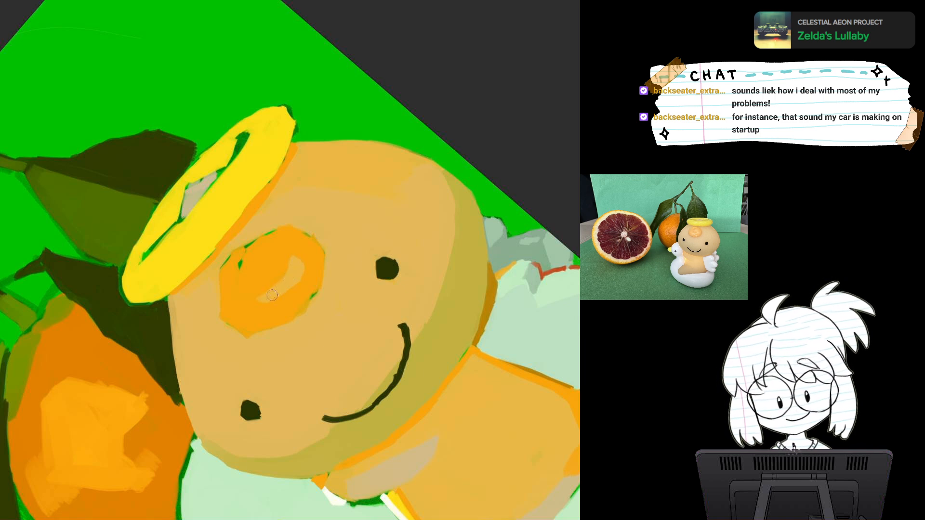
key("r")
mouse_move(286, 273)
left_mouse_down()
mouse_move(308, 249)
mouse_move(282, 240)
mouse_move(306, 218)
mouse_move(274, 208)
mouse_move(288, 196)
mouse_move(281, 196)
mouse_move(263, 222)
mouse_move(275, 201)
left_mouse_up()
key("r")
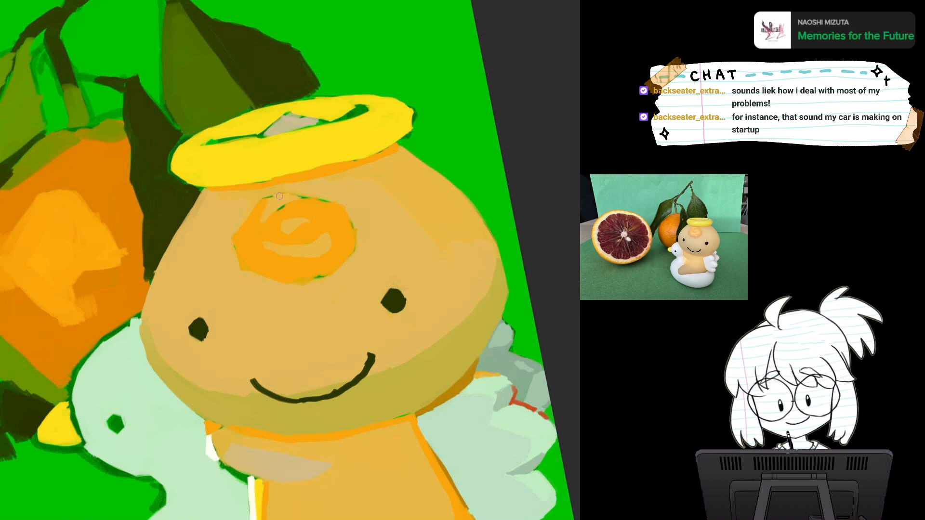
Add dark ochre lines to the forehead curl's inner spiral and along its edge on the wing side.
mouse_move(304, 193)
left_mouse_down()
mouse_move(339, 141)
mouse_move(304, 172)
left_mouse_up()
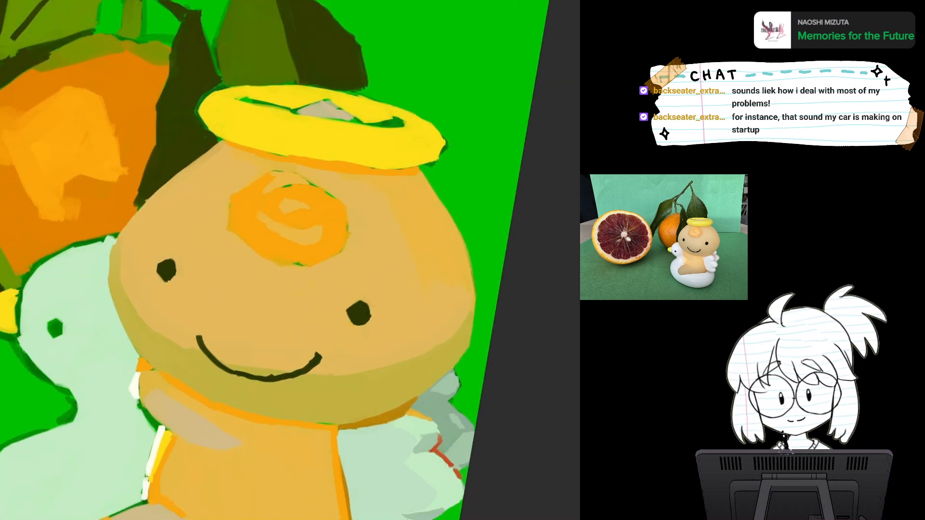
mouse_move(401, 403)
left_mouse_down()
mouse_move(409, 365)
mouse_move(401, 403)
left_mouse_up()
mouse_move(238, 239)
left_mouse_down()
mouse_move(261, 224)
mouse_move(231, 251)
mouse_move(256, 262)
left_mouse_up()
mouse_move(305, 228)
left_mouse_down()
mouse_move(321, 274)
mouse_move(303, 289)
left_mouse_up()
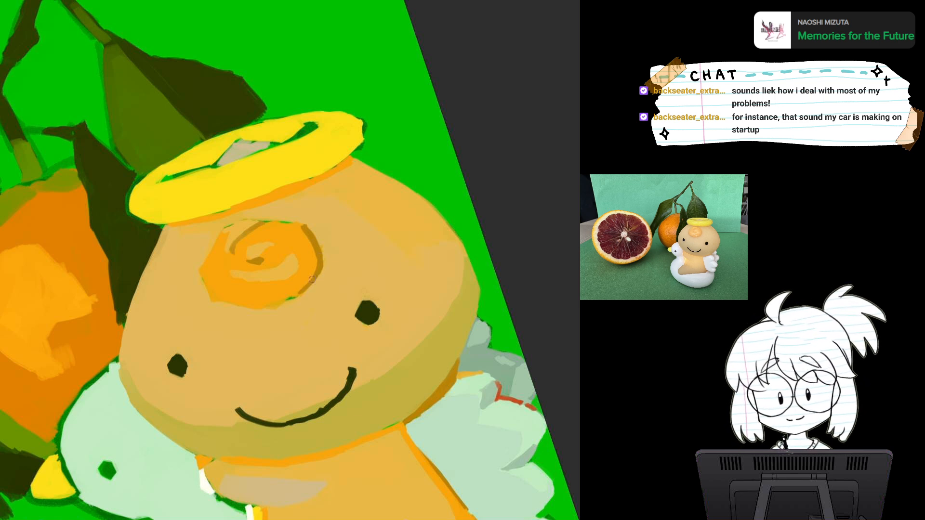
left_click_drag(304, 219, 335, 189)
key("5")
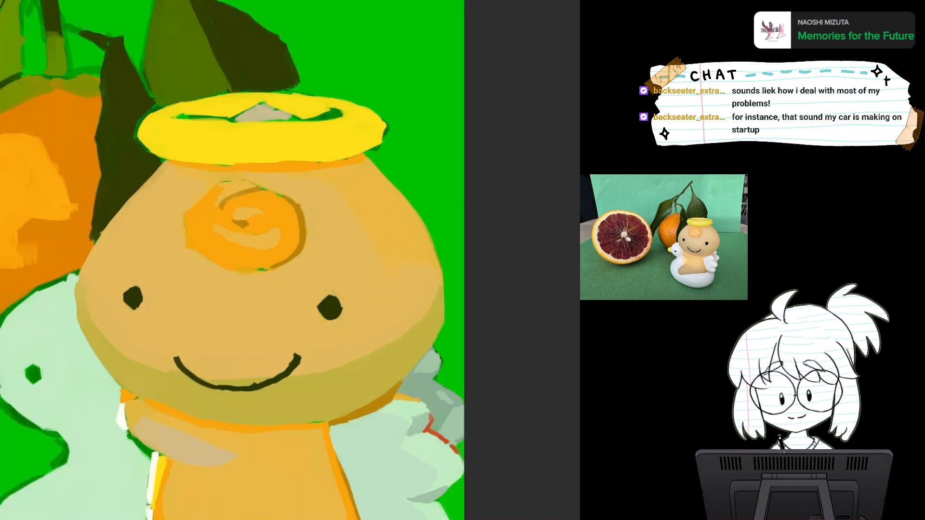
Continue the dark ochre outline around the forehead curl's lower edge and its duck-facing side.
mouse_move(190, 210)
left_mouse_down()
mouse_move(189, 247)
mouse_move(229, 268)
mouse_move(254, 309)
mouse_move(301, 345)
mouse_move(334, 275)
left_mouse_up()
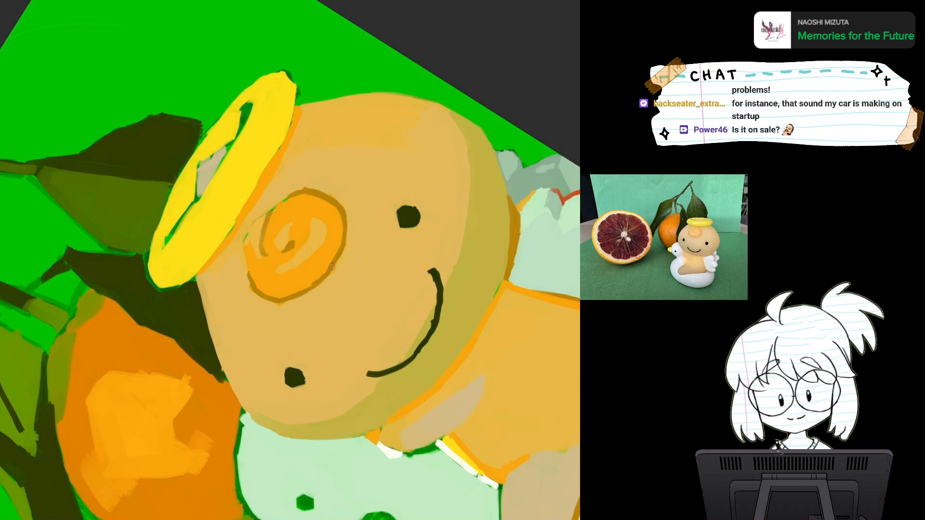
key("r")
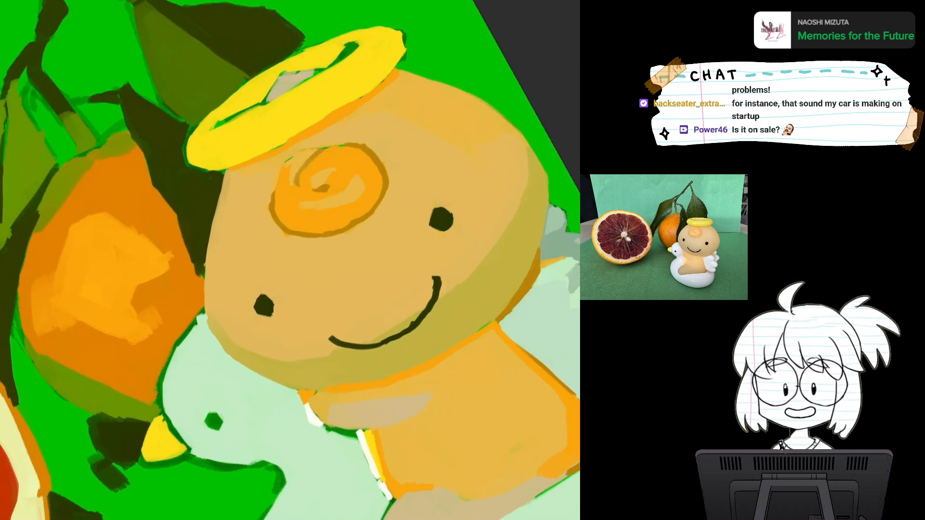
left_click_drag(321, 259, 239, 306)
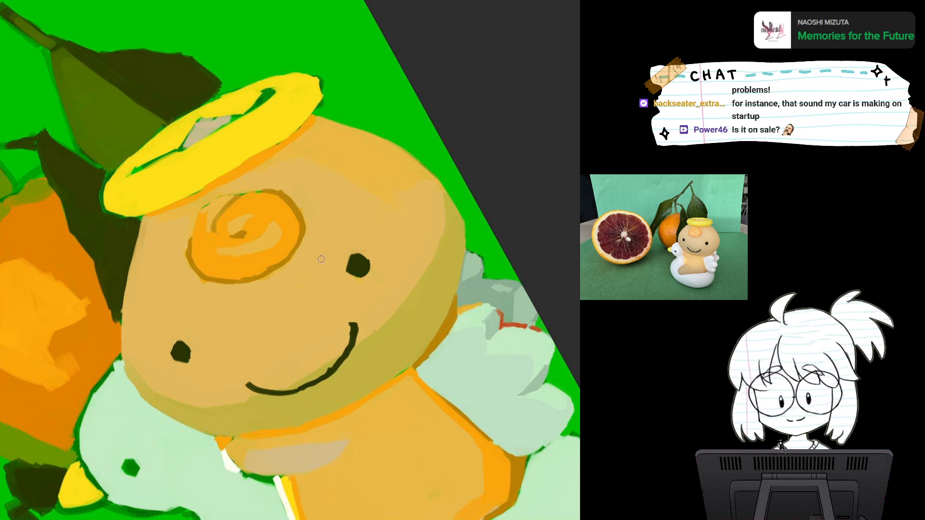
key("r")
key("ctrl+minus")
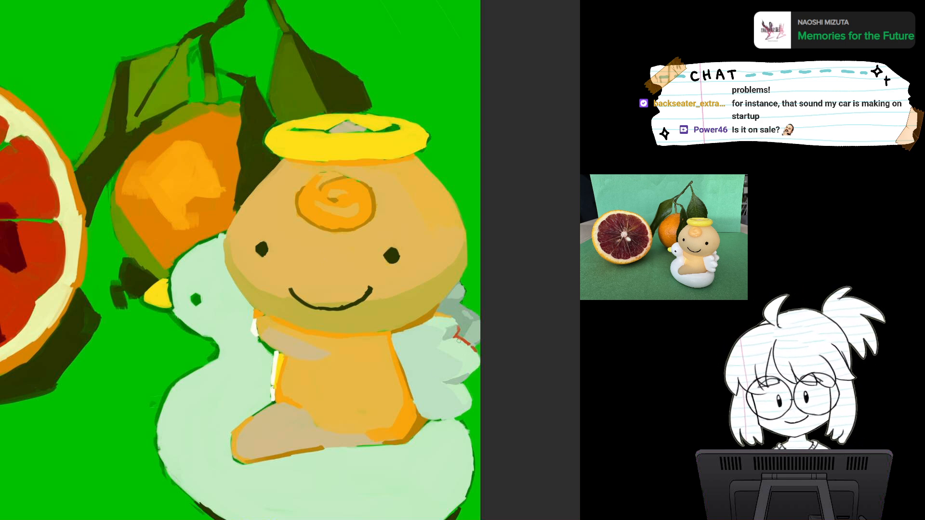
left_click_drag(453, 340, 414, 356)
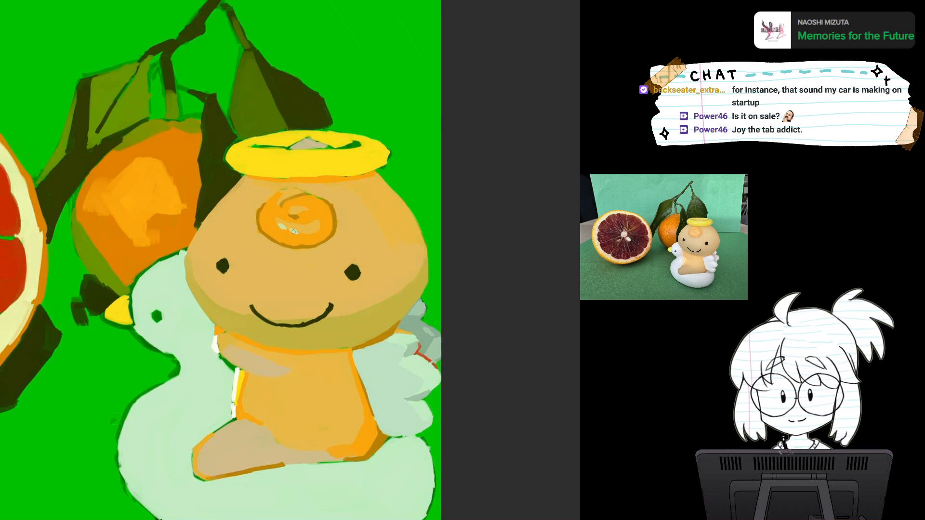
left_click_drag(309, 239, 311, 242)
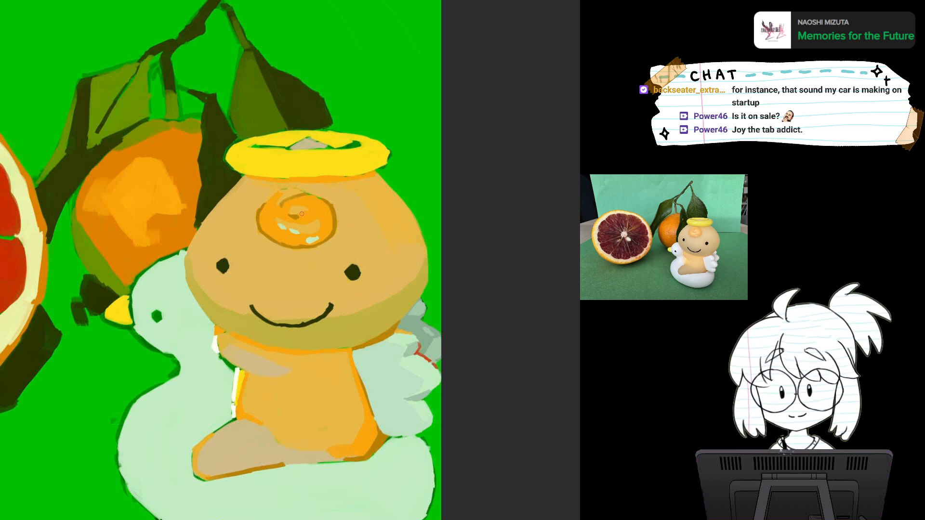
key("ctrl+z")
key("ctrl+z")
key("ctrl+z")
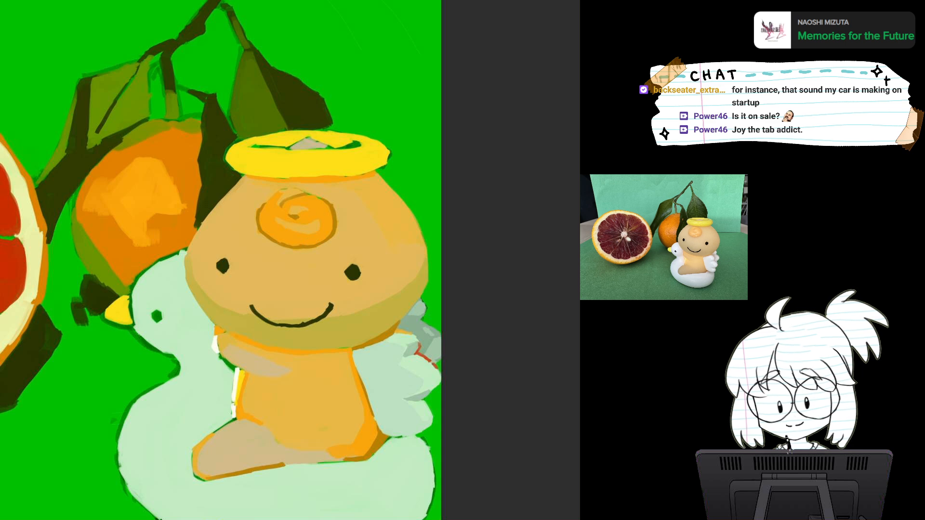
Dab small pale mint highlights onto the lower part of the forehead curl.
left_click_drag(295, 232, 317, 239)
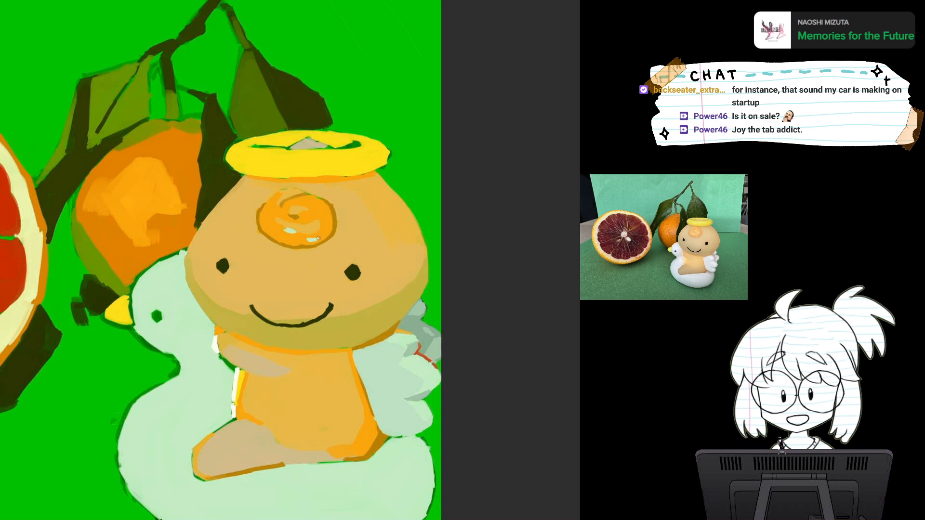
scroll(440, 317, "down", 1)
scroll(440, 317, "up", 3)
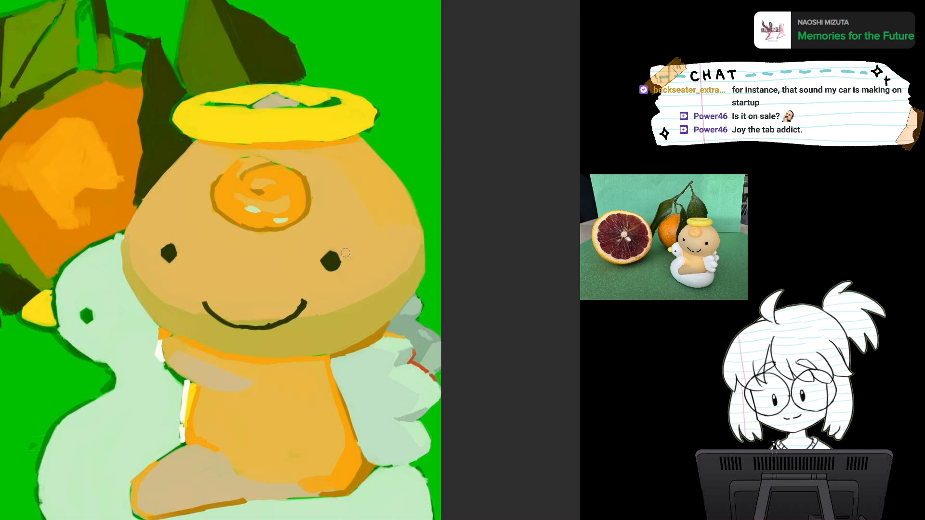
scroll(353, 276, "down", 3)
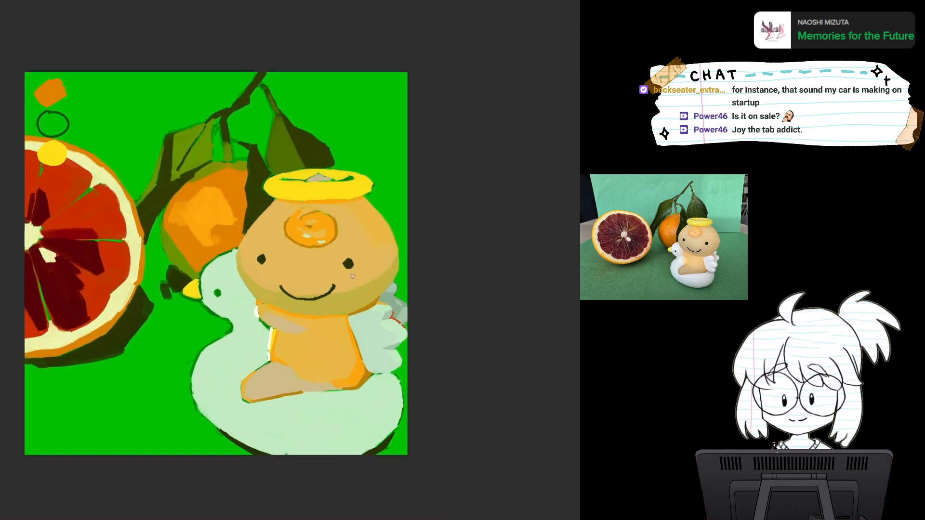
left_click_drag(353, 277, 366, 245)
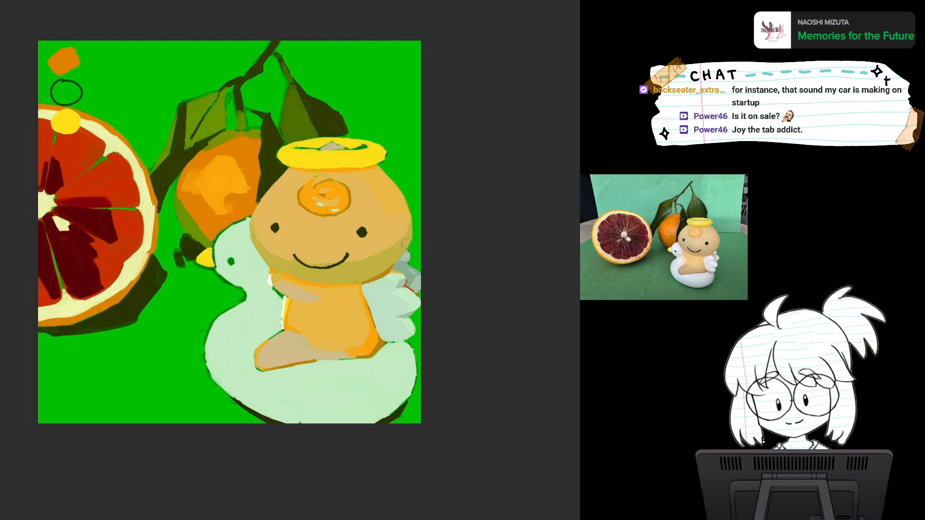
Try repainting the figurine's leg in a darker brown, leaving a pale patch on the foot.
scroll(384, 278, "up", 3)
scroll(418, 263, "up", 1)
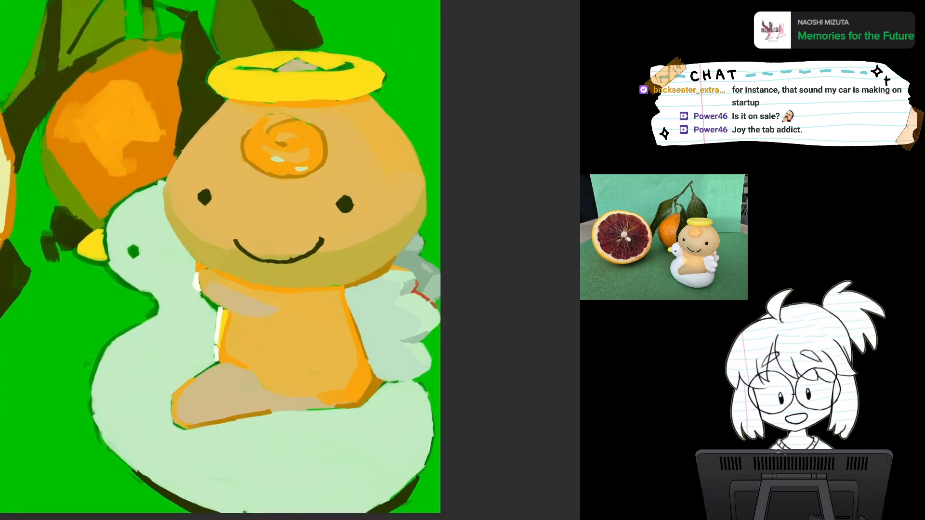
left_click(327, 356, "alt")
left_click_drag(319, 352, 279, 351)
left_click(282, 359, "alt")
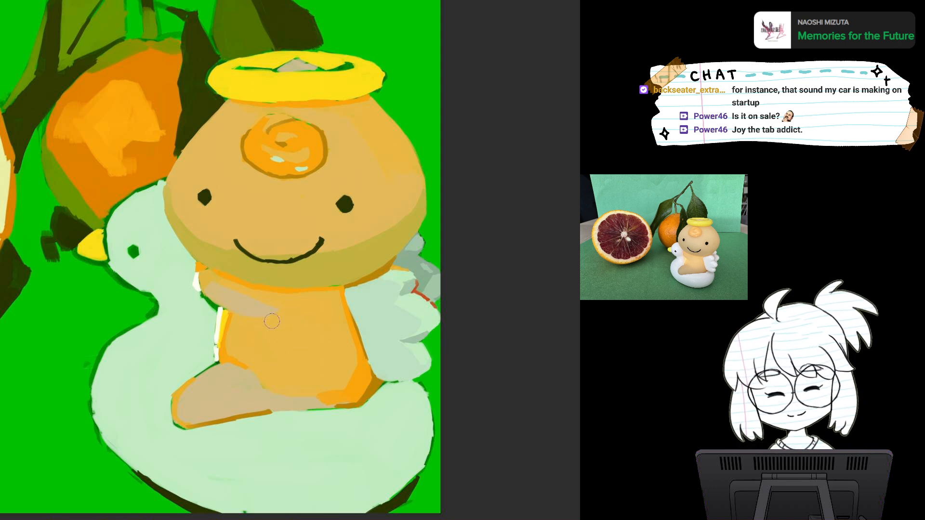
left_click(248, 380, "alt")
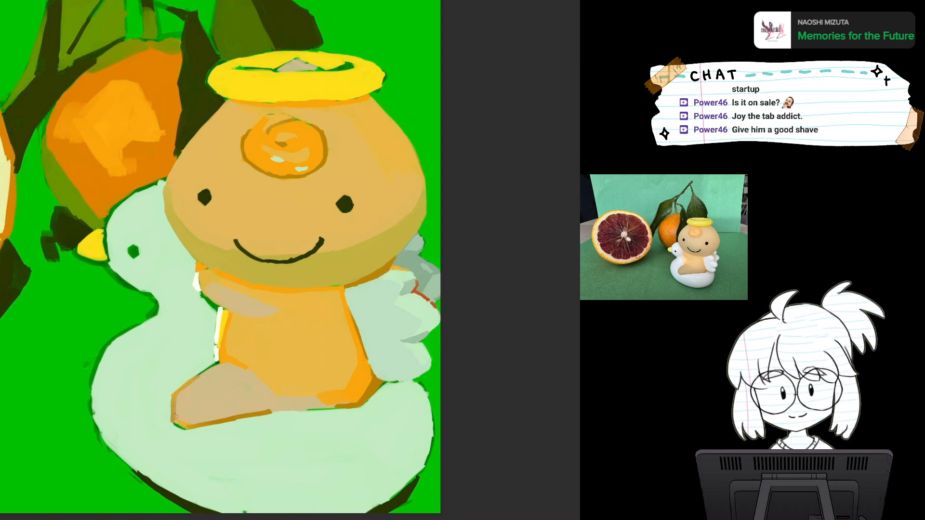
mouse_move(180, 394)
left_mouse_down()
mouse_move(179, 419)
mouse_move(188, 388)
mouse_move(243, 371)
mouse_move(219, 366)
mouse_move(193, 378)
mouse_move(240, 371)
mouse_move(227, 371)
mouse_move(185, 426)
left_mouse_up()
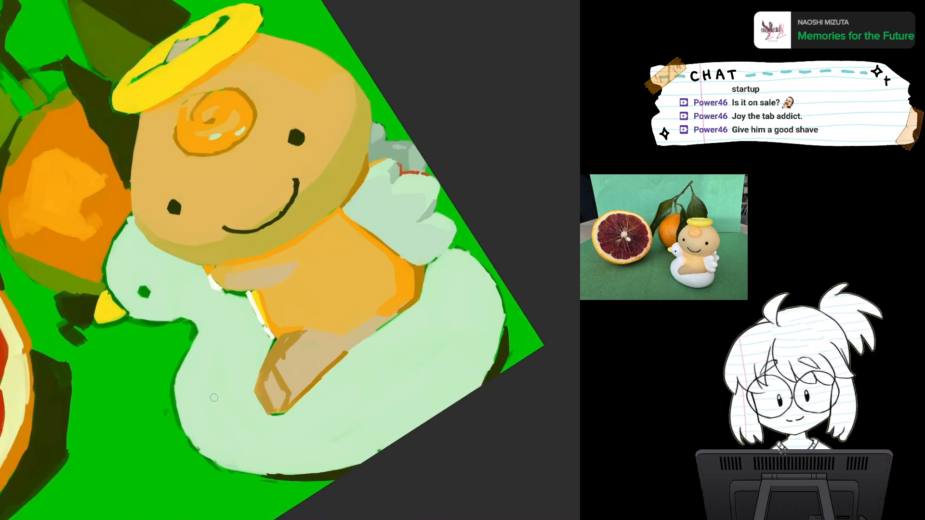
mouse_move(300, 344)
left_mouse_down()
mouse_move(321, 340)
mouse_move(311, 336)
mouse_move(285, 373)
mouse_move(296, 351)
mouse_move(329, 344)
mouse_move(310, 376)
left_mouse_up()
mouse_move(334, 344)
left_mouse_down()
mouse_move(366, 329)
mouse_move(316, 334)
mouse_move(381, 319)
mouse_move(410, 297)
left_mouse_up()
mouse_move(354, 344)
left_mouse_down()
mouse_move(332, 354)
mouse_move(406, 308)
left_mouse_up()
scroll(435, 307, "down", 2)
scroll(435, 308, "down", 2)
key("Escape")
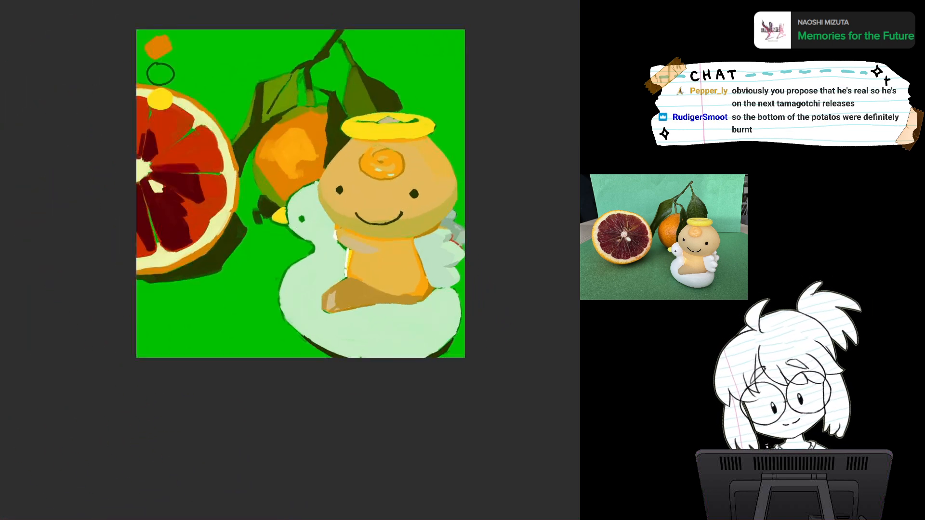
Undo the brown repaint of the figurine's leg.
left_click_drag(471, 268, 389, 292)
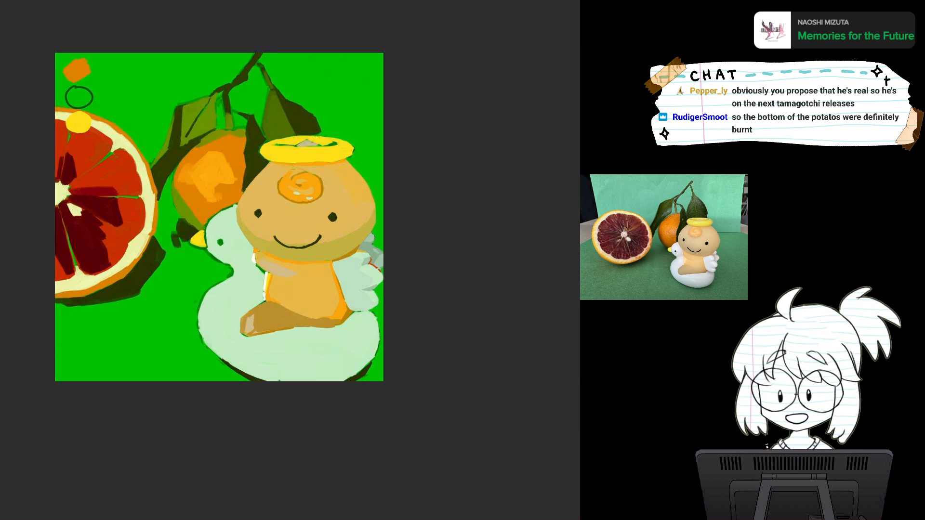
scroll(381, 289, "up", 2)
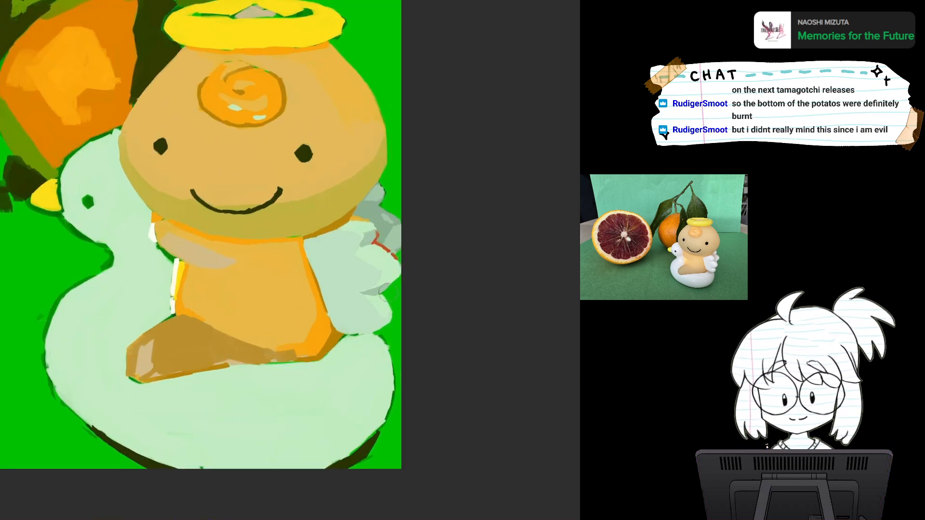
key("ctrl+z")
key("ctrl+z")
key("ctrl+z")
key("ctrl+z")
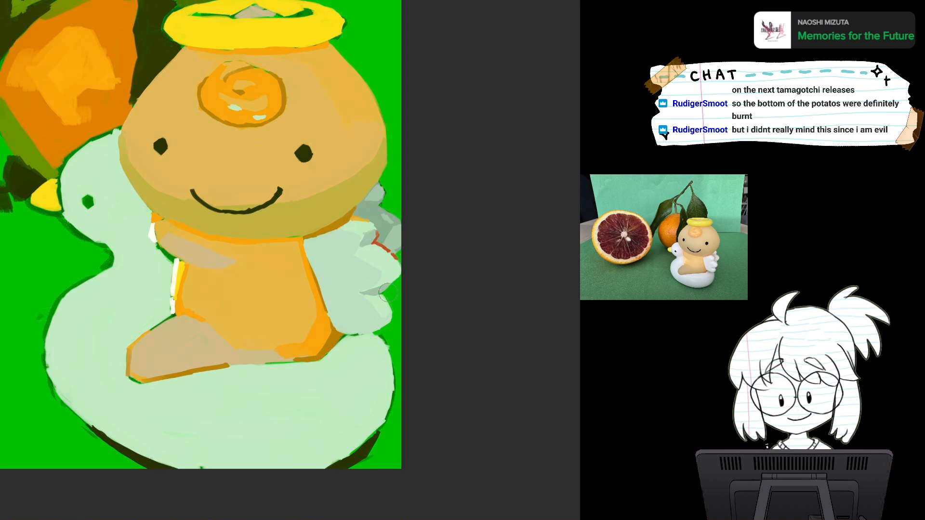
Paint a bright yellow accent along the forehead curl's upper edge, just below the halo.
scroll(388, 293, "up", 1)
left_click_drag(388, 293, 517, 409)
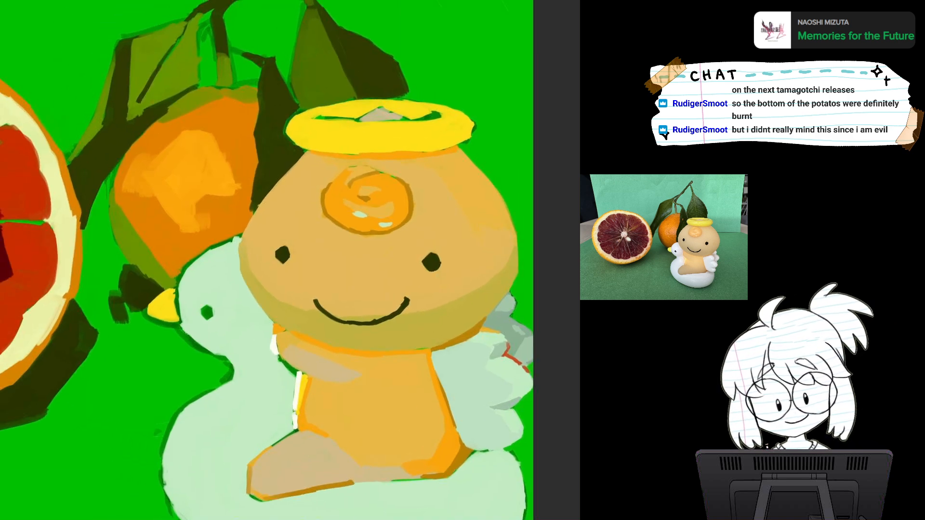
left_click_drag(372, 184, 337, 158)
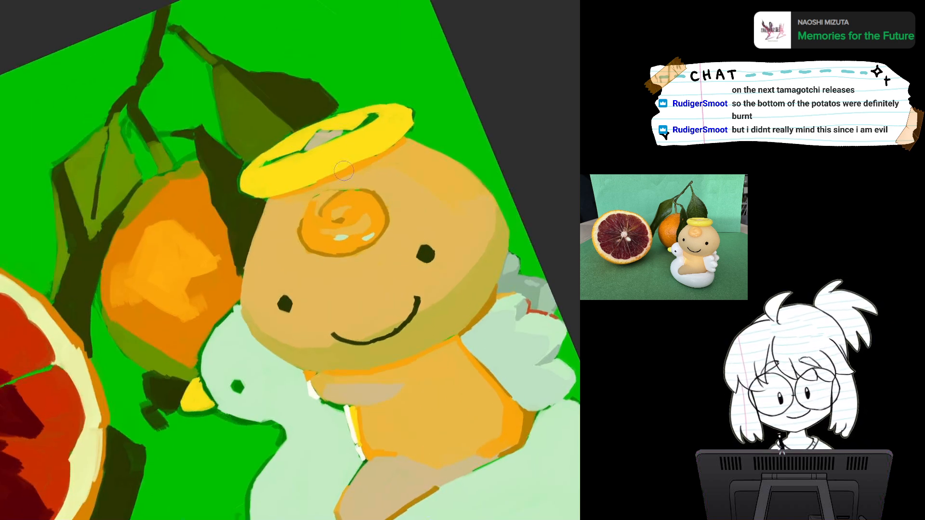
mouse_move(315, 202)
left_mouse_down()
mouse_move(312, 217)
mouse_move(332, 191)
left_mouse_up()
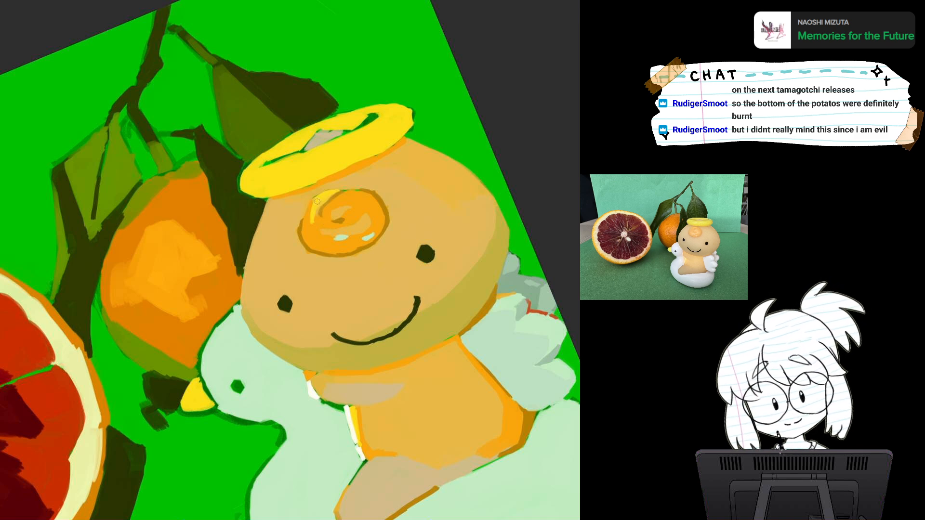
key("ctrl+minus")
left_click_drag(420, 260, 330, 192)
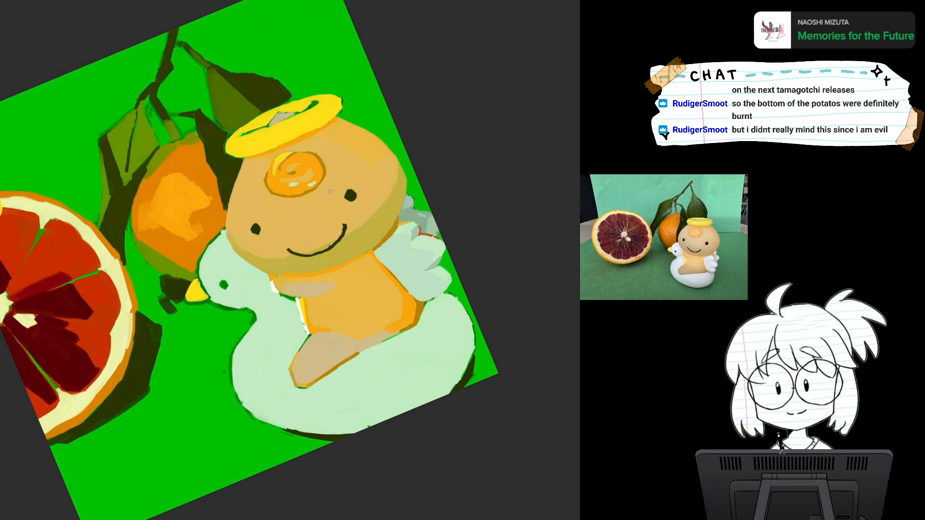
Paint bright orange over the tan strip along the base of the figurine's torso where it meets the duck.
key("6")
key("6")
key("6")
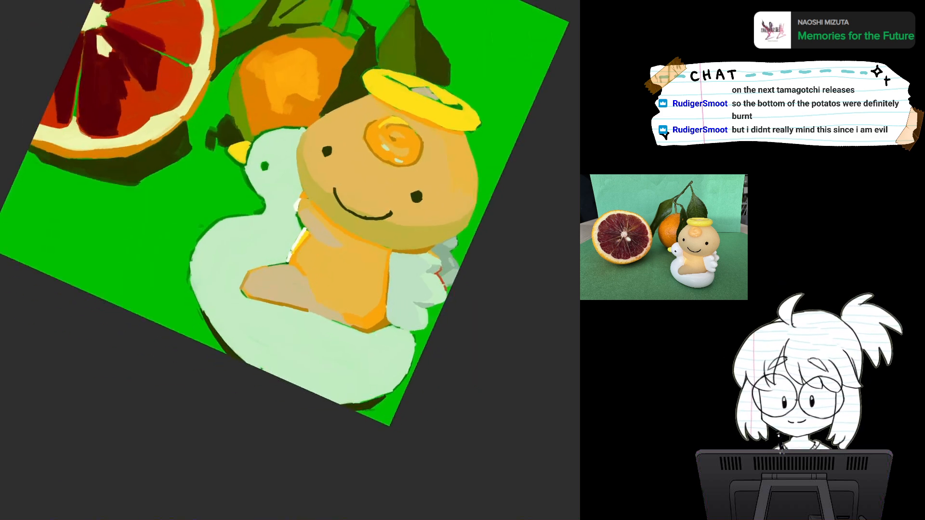
key("4")
key("4")
key("4")
key("4")
key("ctrl+plus")
key("ctrl+plus")
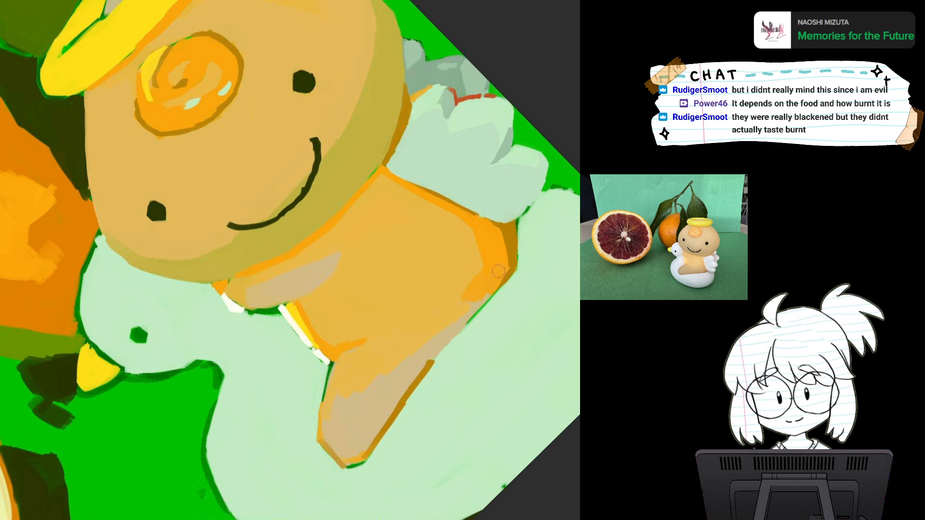
mouse_move(453, 324)
left_mouse_down()
mouse_move(422, 351)
mouse_move(455, 321)
left_mouse_up()
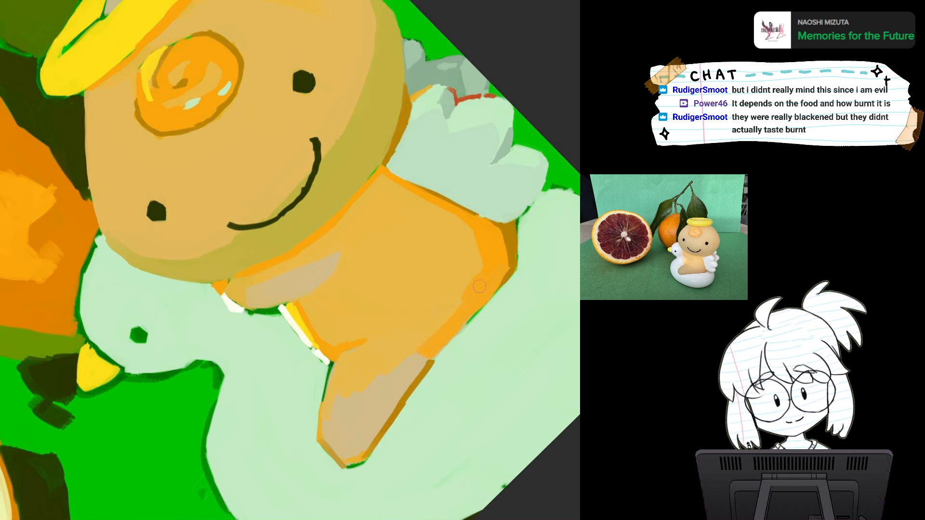
Extend the torso's golden tone over the upper part of the figurine's leg.
key("5")
left_click_drag(479, 286, 439, 347)
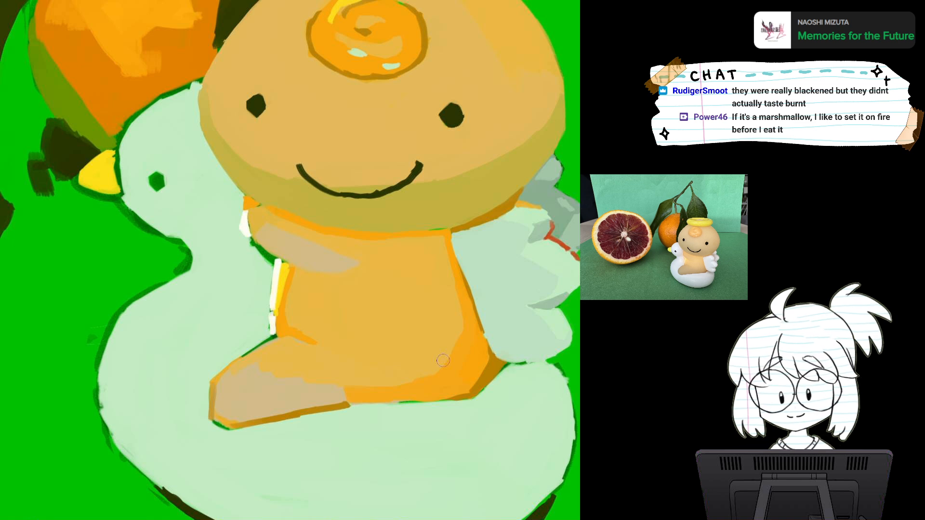
left_click_drag(443, 360, 411, 359)
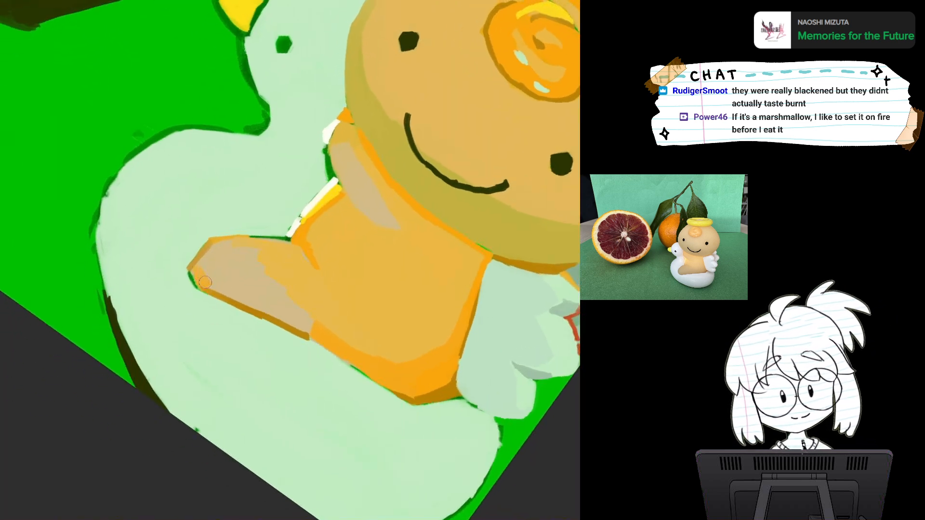
Paint a golden-orange edge along the underside of the figurine's leg, from the foot to the torso.
left_click_drag(212, 287, 304, 328)
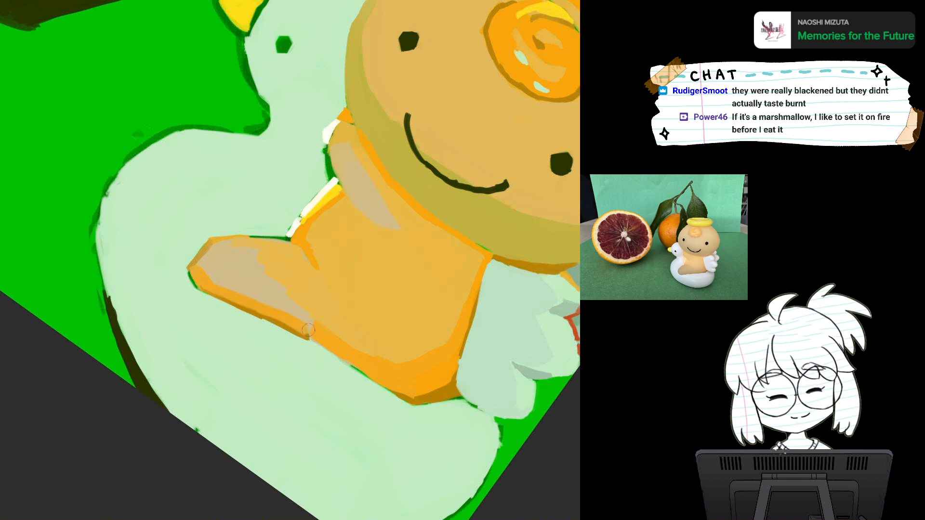
left_click_drag(201, 273, 319, 329)
scroll(318, 329, "down", 4)
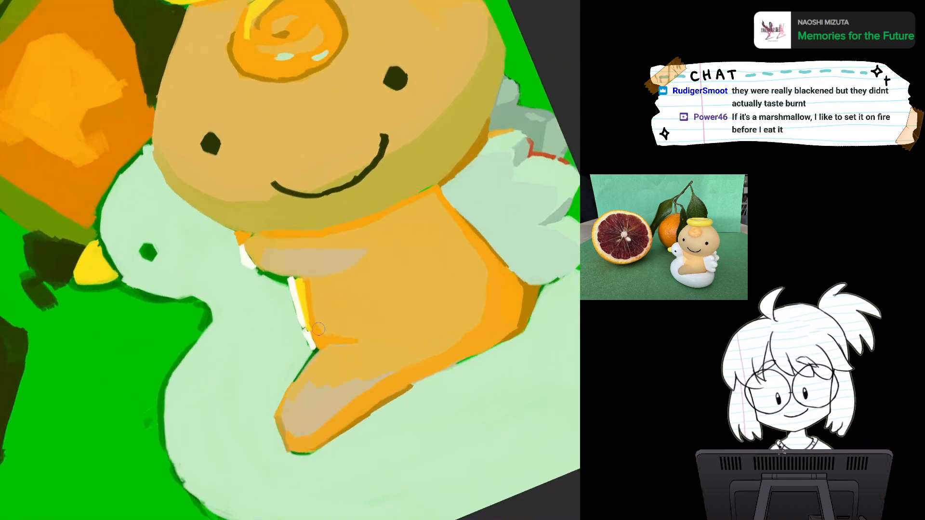
key("5")
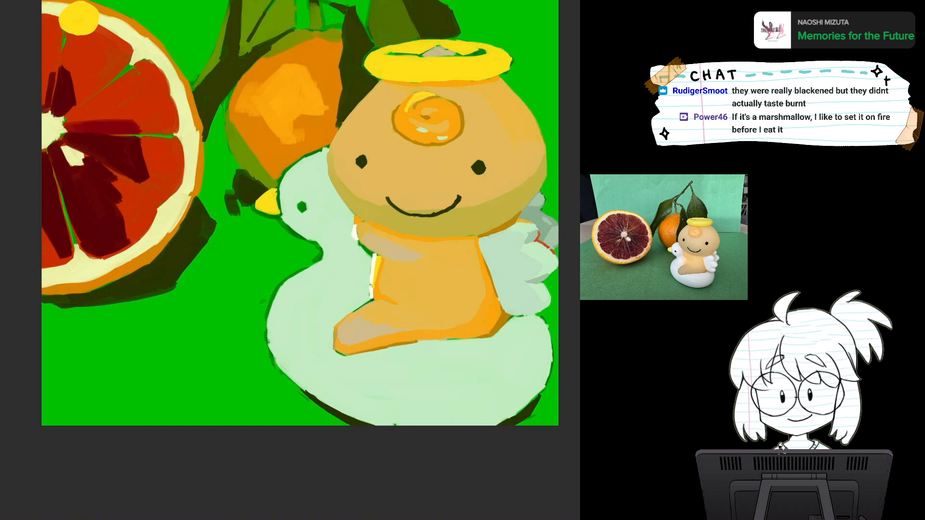
Dab muted tan patches across the middle and lower part of the figurine's golden torso.
left_click_drag(471, 302, 397, 362)
scroll(398, 362, "up", 3)
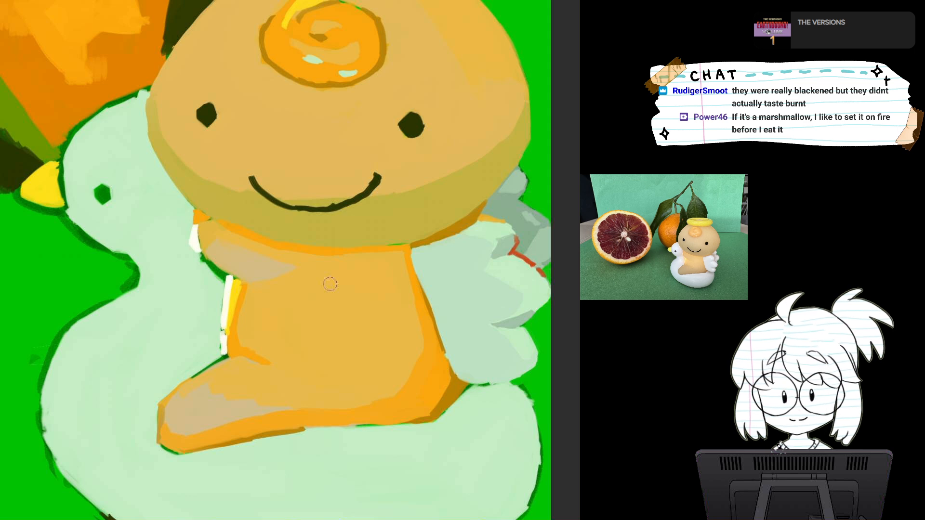
scroll(400, 289, "down", 3)
left_click_drag(399, 289, 396, 324)
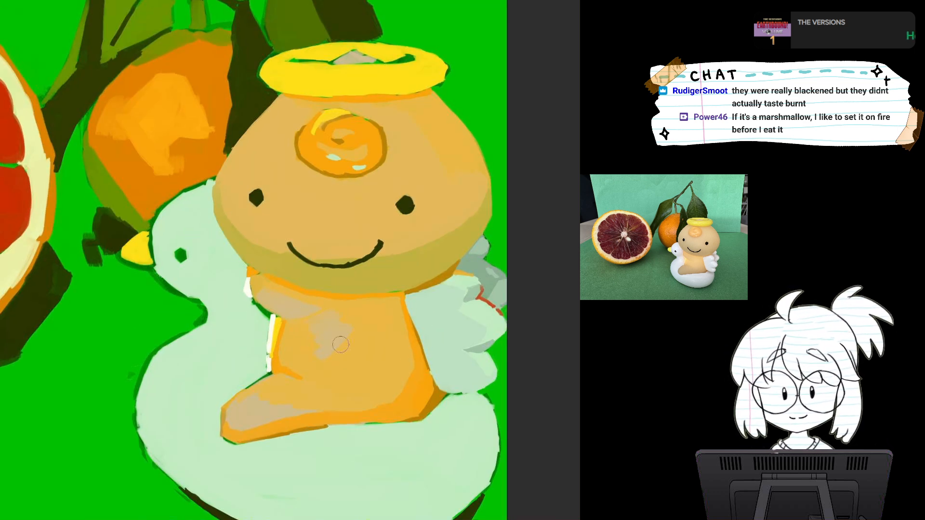
mouse_move(355, 338)
left_mouse_down()
mouse_move(362, 379)
mouse_move(388, 361)
mouse_move(405, 384)
mouse_move(387, 395)
mouse_move(394, 373)
left_mouse_up()
Examine the whole composition and the figurine's shapes and colours against the reference photo.
key("4")
scroll(407, 319, "down", 2)
scroll(408, 306, "down", 2)
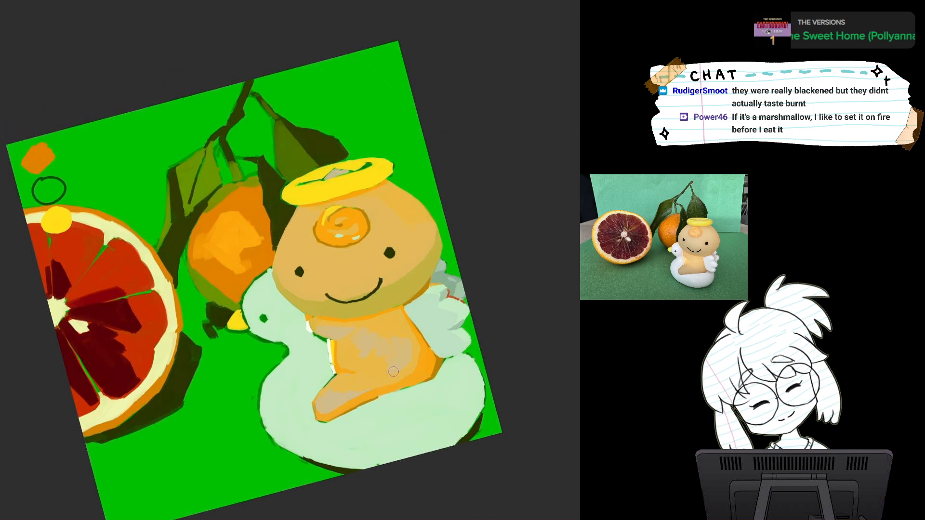
left_click_drag(407, 308, 364, 260)
key("m")
key("m")
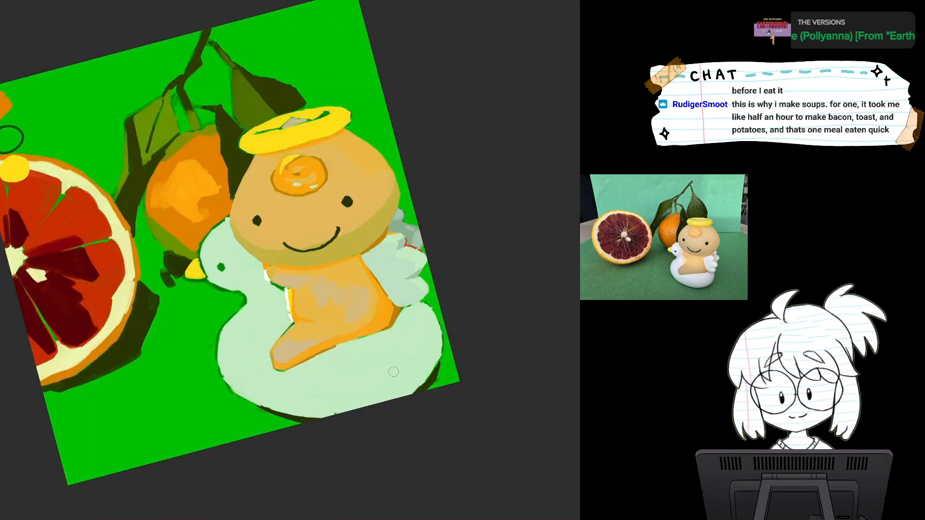
scroll(386, 291, "up", 2)
left_click_drag(224, 167, 297, 249)
key("ctrl+z")
mouse_move(233, 255)
left_mouse_down()
mouse_move(268, 174)
mouse_move(282, 214)
left_mouse_up()
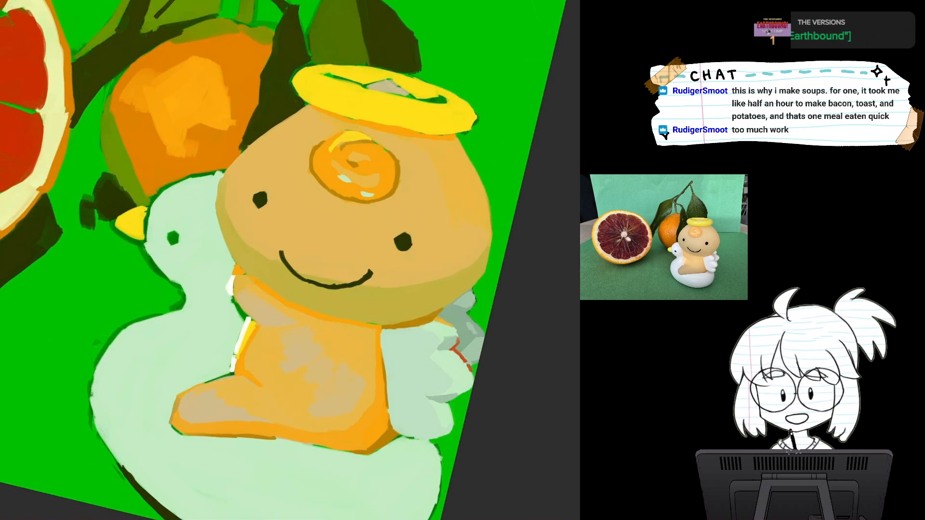
scroll(402, 284, "down", 5)
left_click_drag(401, 284, 335, 306)
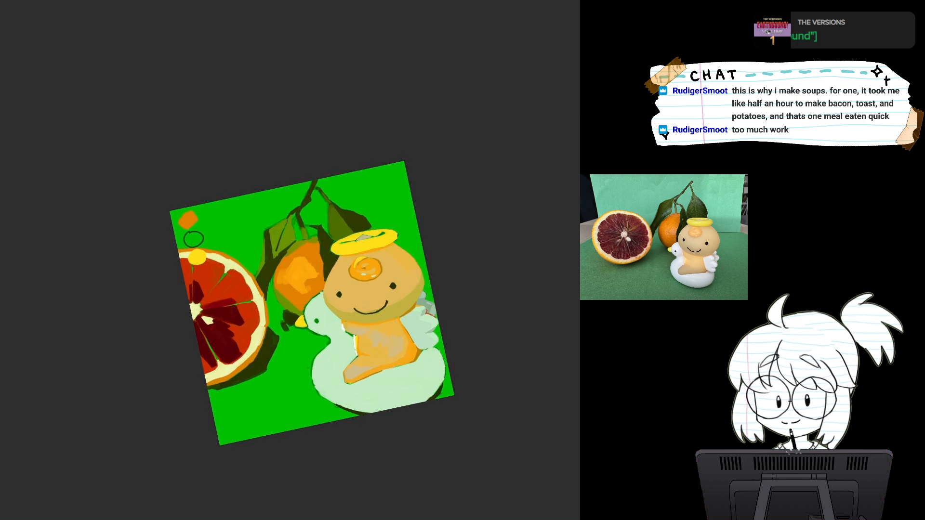
scroll(428, 325, "up", 3)
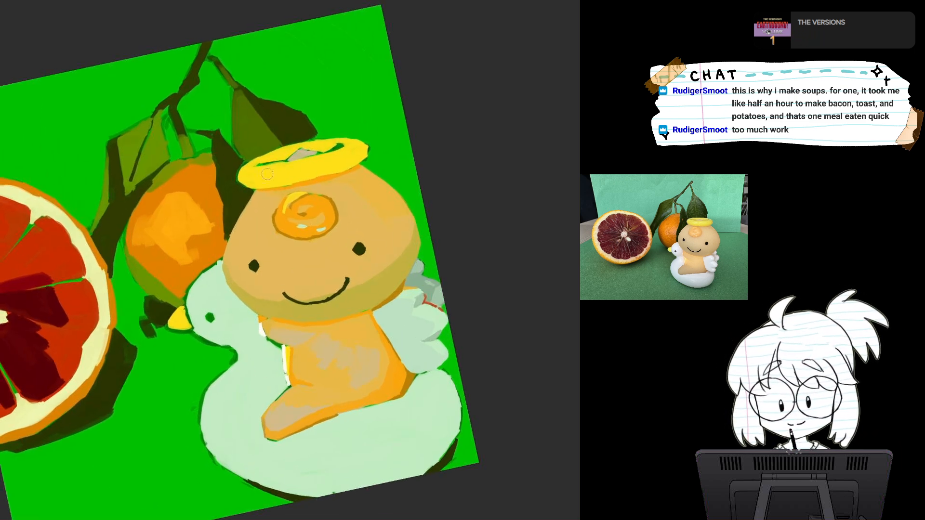
scroll(411, 288, "up", 3)
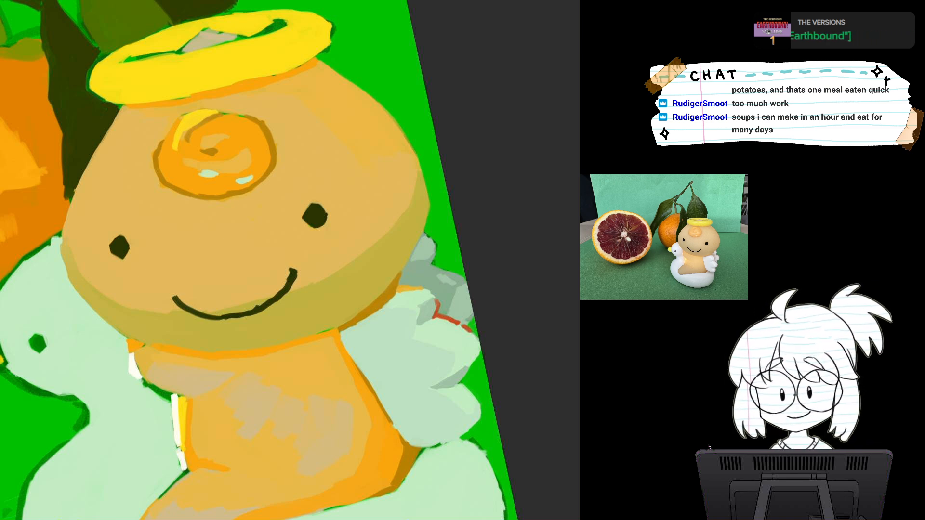
Paint orange accents inside the halo's opening, on both sides of the grey patch.
left_click_drag(434, 308, 443, 269)
left_click_drag(270, 241, 404, 290)
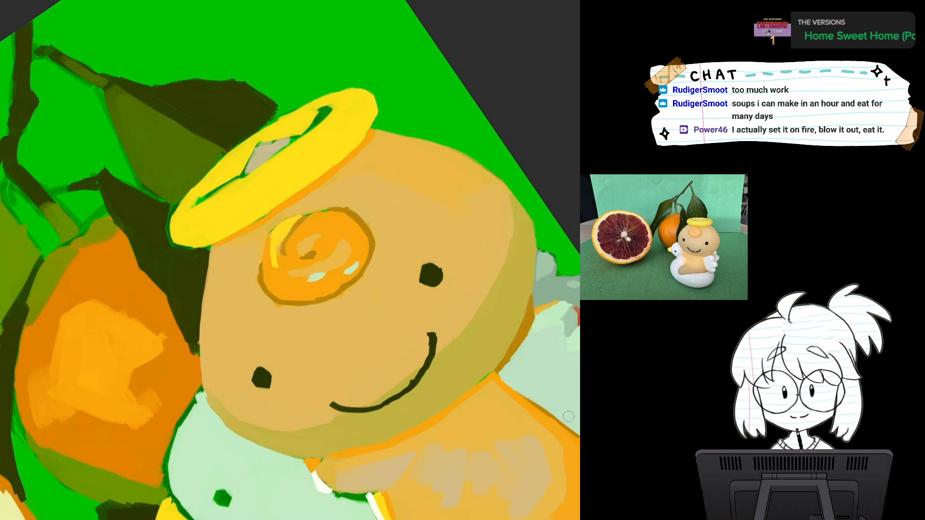
left_click_drag(239, 169, 200, 197)
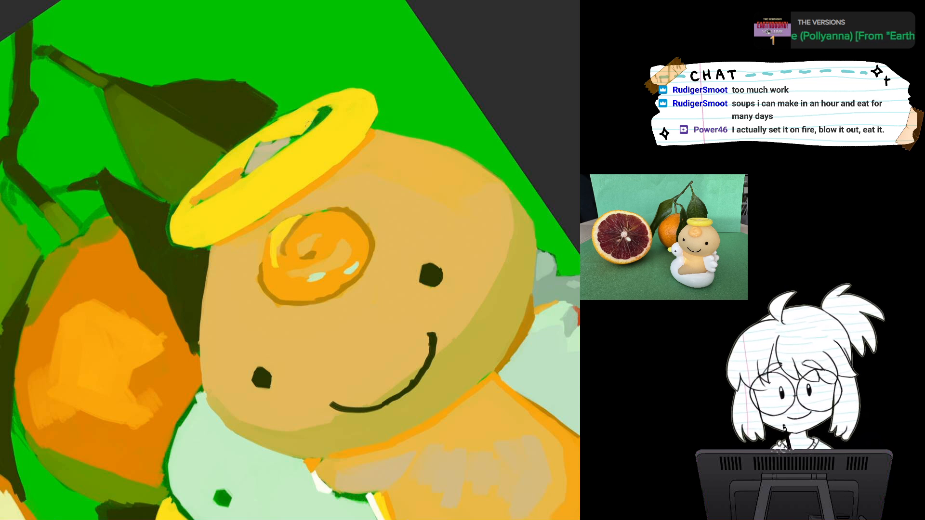
left_click_drag(304, 127, 297, 131)
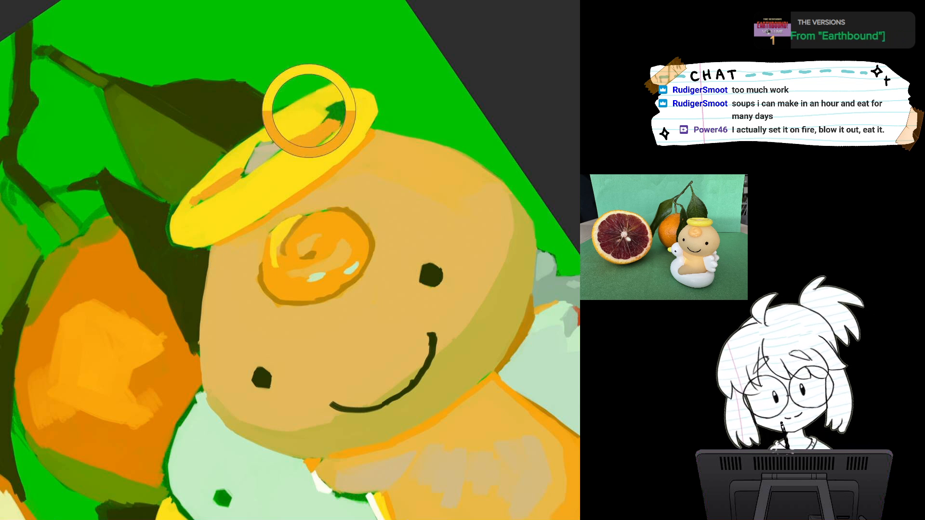
key("ctrl+minus")
key("ctrl+minus")
Trim the head's edge next to the orange and extend the dark leaf down beside it to the duck's head.
left_click_drag(29, 316, 122, 0)
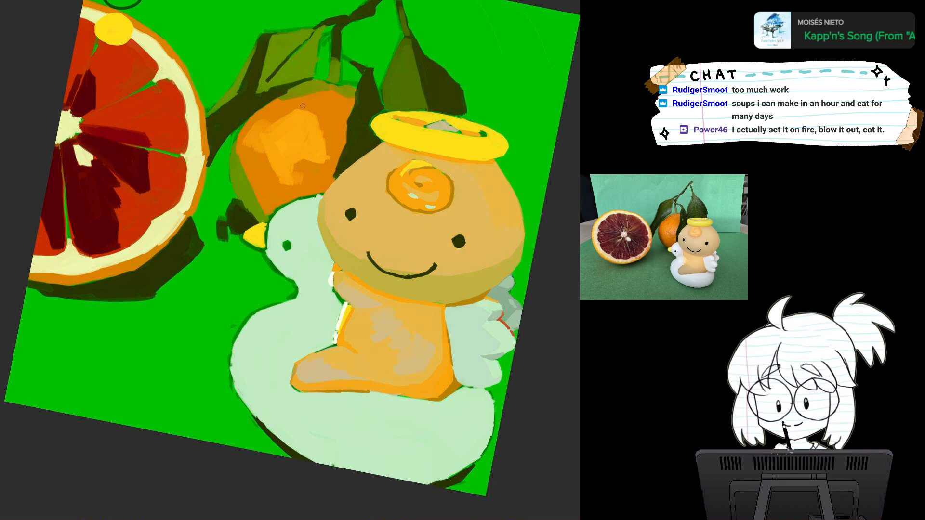
key("5")
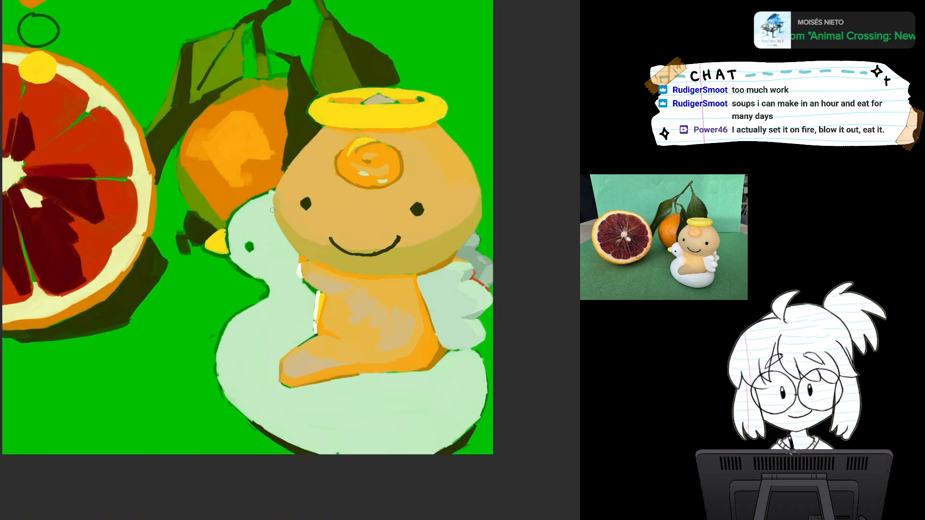
mouse_move(274, 189)
left_mouse_down()
mouse_move(283, 170)
mouse_move(277, 188)
left_mouse_up()
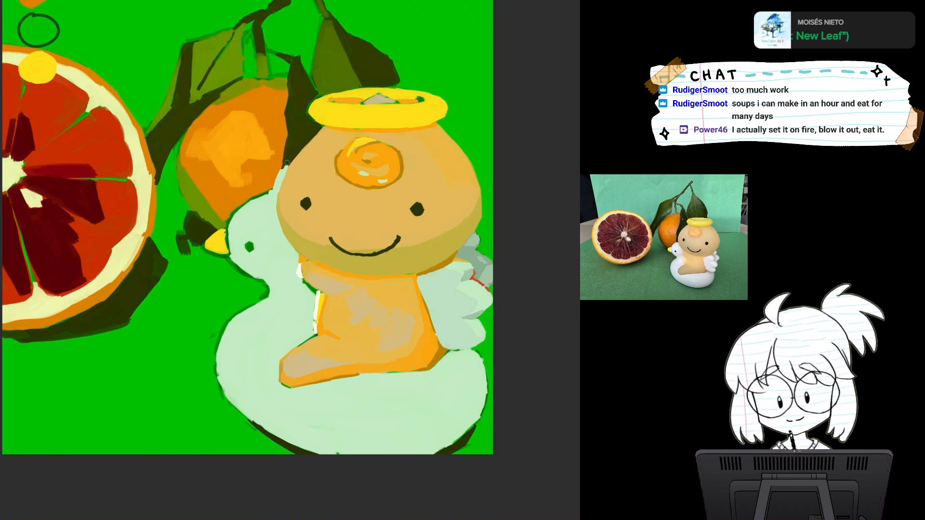
mouse_move(266, 193)
left_mouse_down()
mouse_move(279, 189)
mouse_move(281, 176)
mouse_move(274, 185)
left_mouse_up()
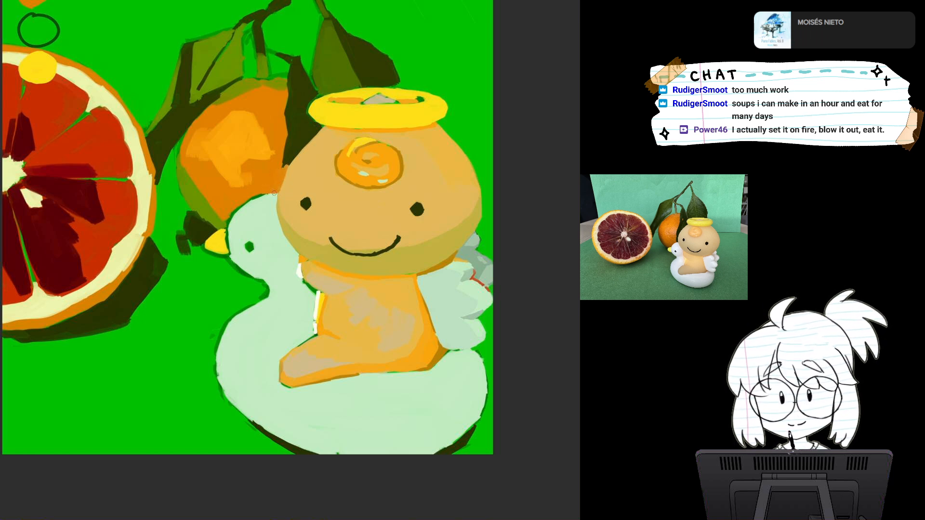
mouse_move(288, 128)
left_mouse_down()
mouse_move(279, 182)
mouse_move(282, 139)
mouse_move(273, 162)
mouse_move(275, 193)
mouse_move(287, 160)
mouse_move(273, 183)
left_mouse_up()
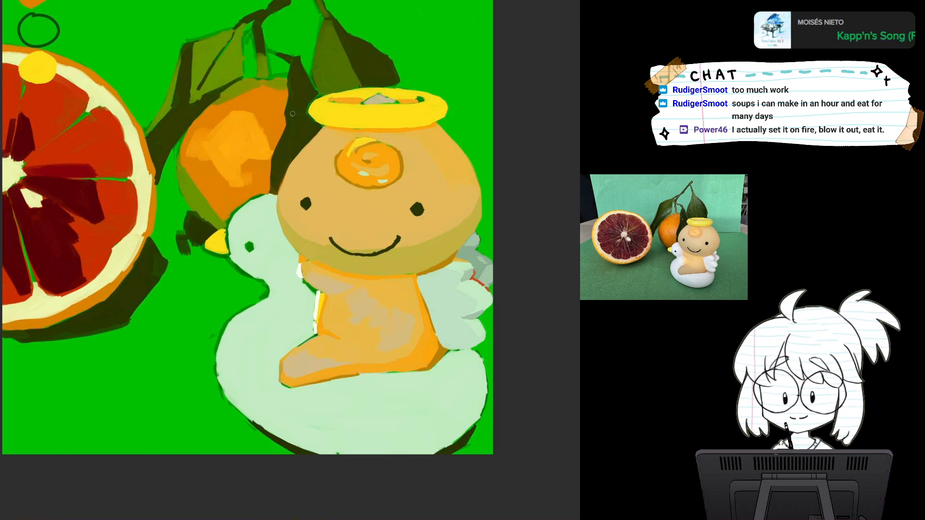
key("ctrl+minus")
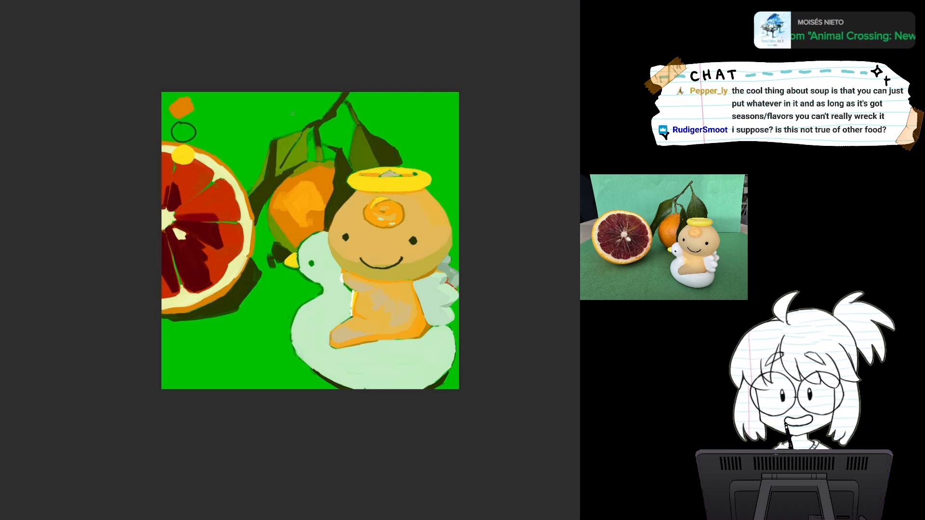
Sample the face's tan and touch up the figurine's cheeks and lower face with it.
mouse_move(408, 382)
left_mouse_down()
mouse_move(376, 382)
mouse_move(405, 382)
mouse_move(393, 382)
left_mouse_up()
left_click_drag(420, 342, 448, 341)
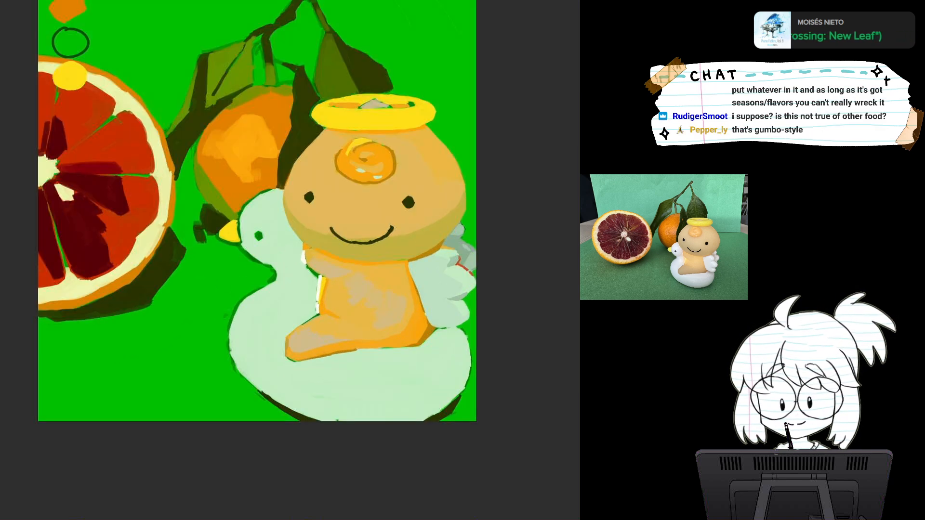
left_click_drag(426, 297, 450, 297)
left_click(413, 182, "alt")
mouse_move(406, 193)
left_mouse_down()
mouse_move(451, 174)
mouse_move(475, 154)
mouse_move(477, 134)
mouse_move(476, 169)
mouse_move(448, 193)
left_mouse_up()
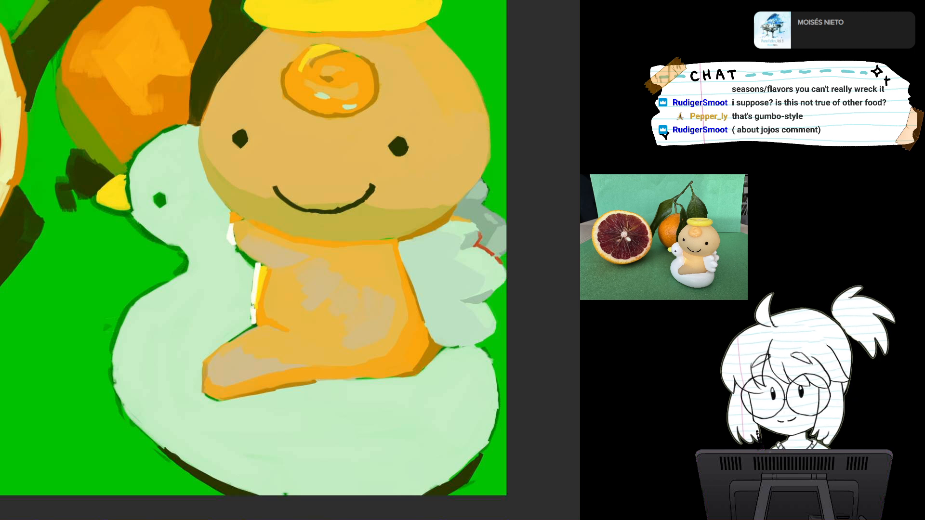
left_click_drag(399, 139, 379, 285)
scroll(380, 285, "down", 2)
scroll(380, 289, "down", 1)
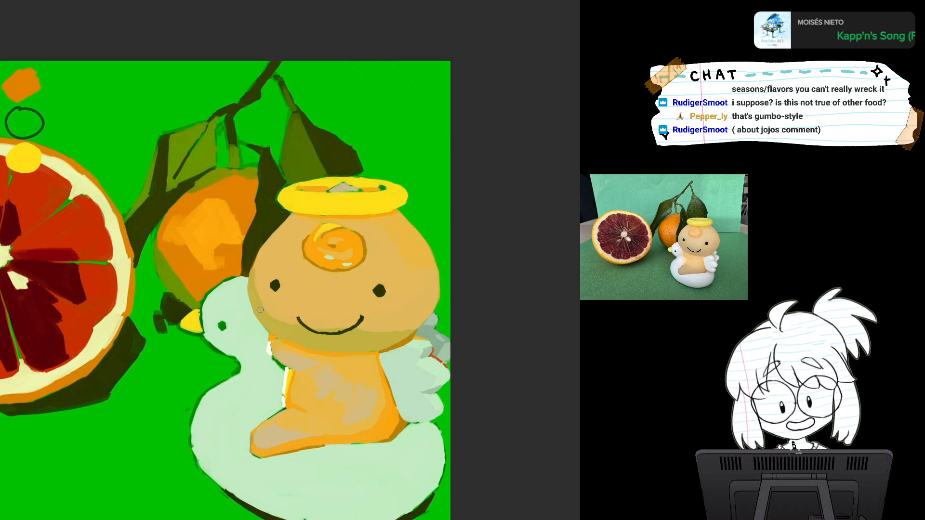
mouse_move(254, 277)
left_mouse_down()
mouse_move(280, 316)
mouse_move(260, 300)
left_mouse_up()
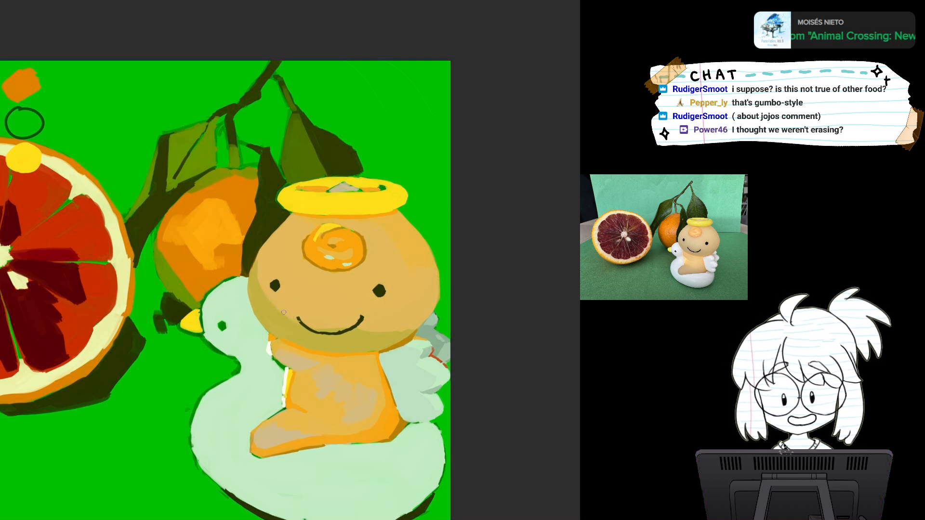
left_click_drag(292, 300, 320, 315)
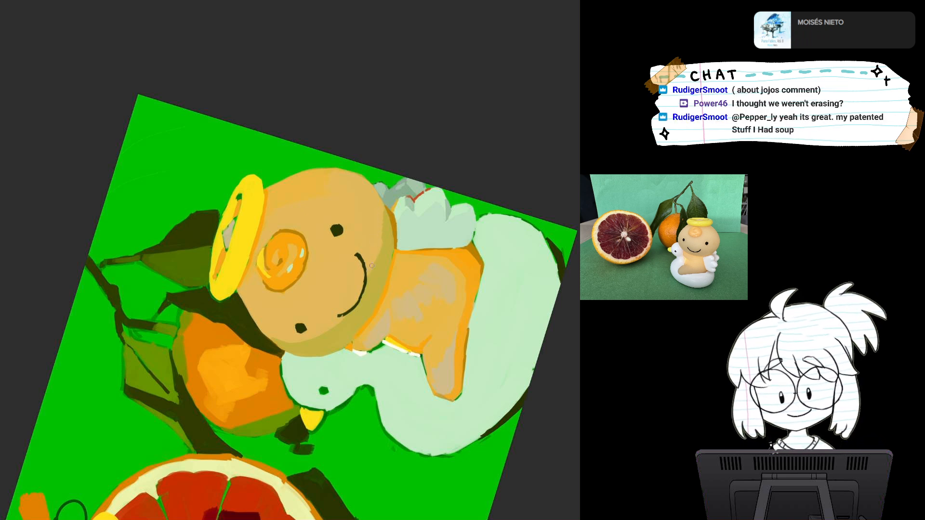
left_click_drag(380, 212, 460, 200)
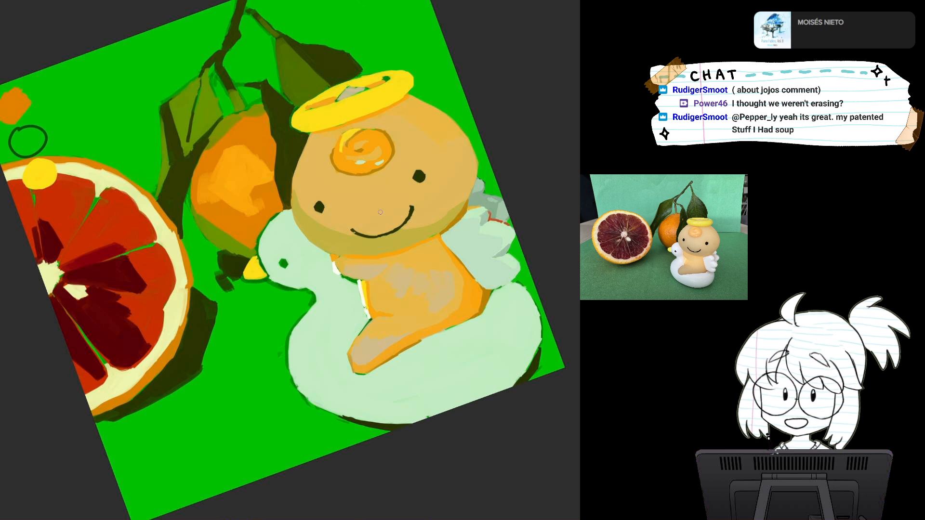
left_click_drag(380, 212, 265, 304)
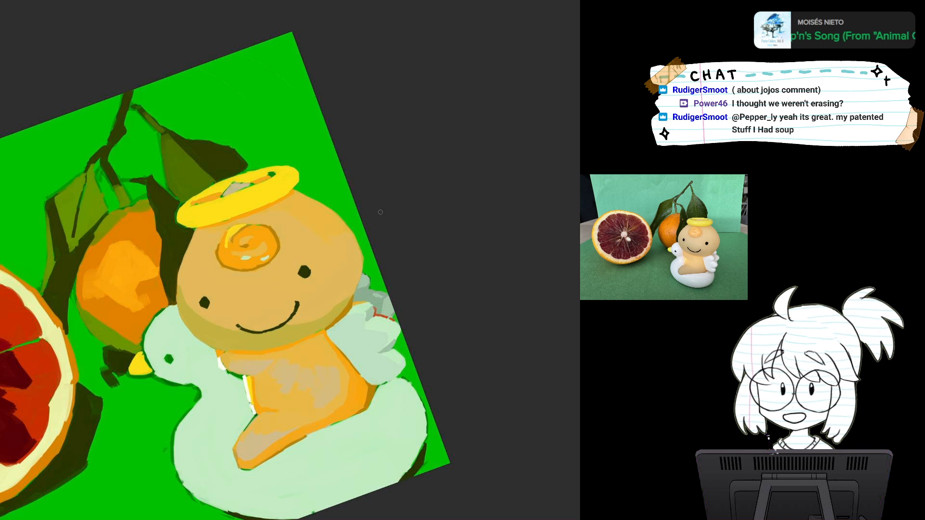
left_click_drag(380, 212, 391, 151)
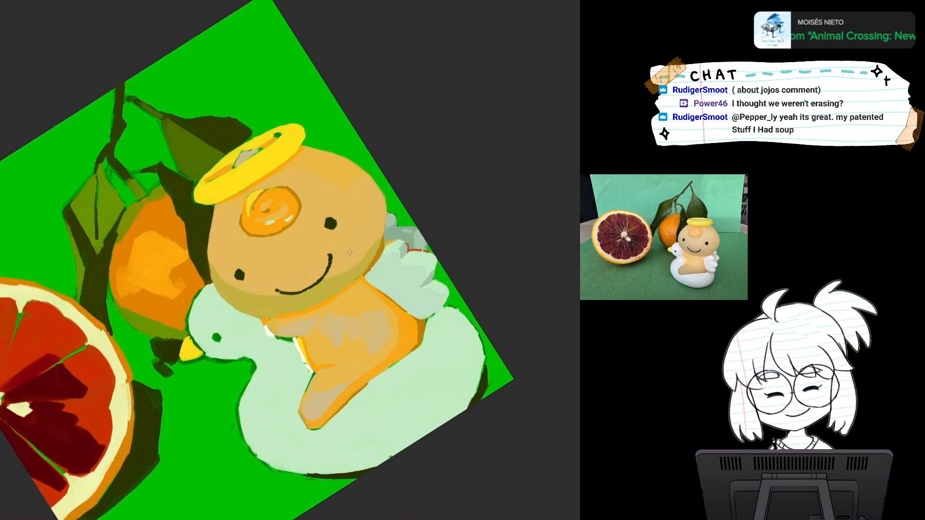
left_click_drag(385, 212, 376, 254)
left_click_drag(348, 220, 337, 229)
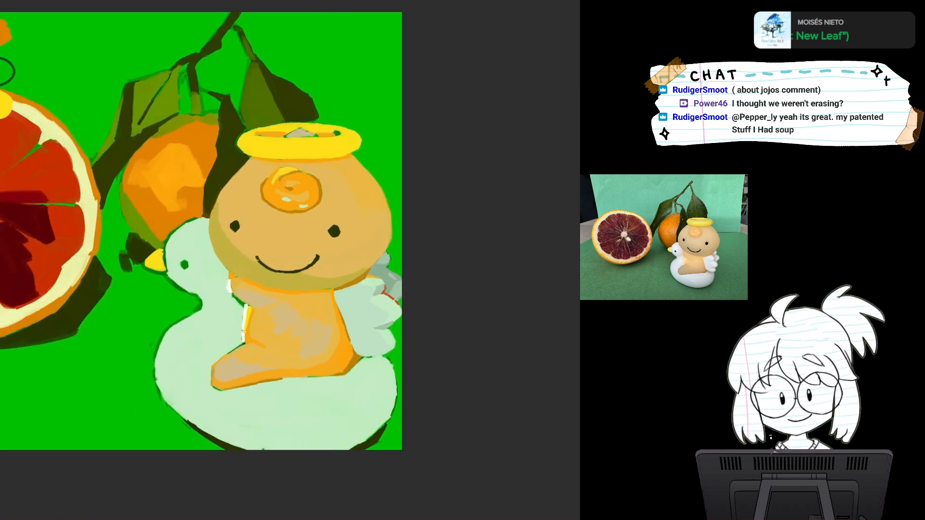
Try a thin curved stroke beneath the figurine's head, from the duck's neck across to the wing, and undo it.
mouse_move(235, 335)
left_mouse_down()
mouse_move(186, 361)
mouse_move(202, 353)
left_mouse_up()
key("ctrl+z")
left_click_drag(215, 207, 365, 280)
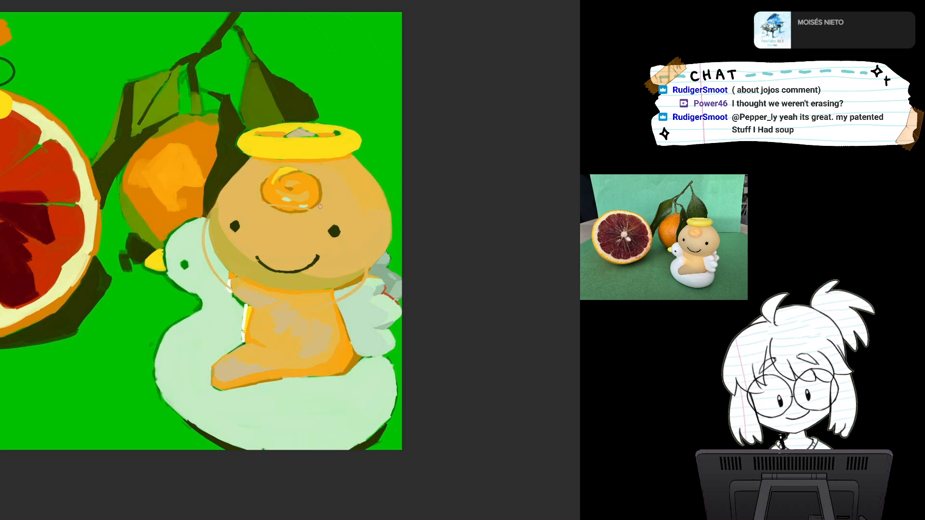
key("ctrl+z")
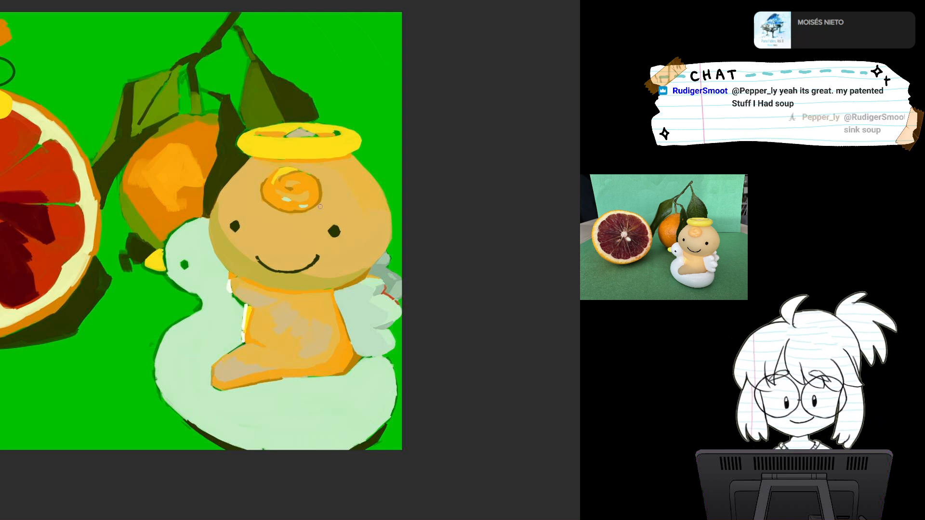
Repaint the olive shadow band along the figurine's jaw and chin in golden orange.
mouse_move(232, 352)
left_mouse_down()
mouse_move(209, 279)
mouse_move(192, 353)
mouse_move(229, 361)
left_mouse_up()
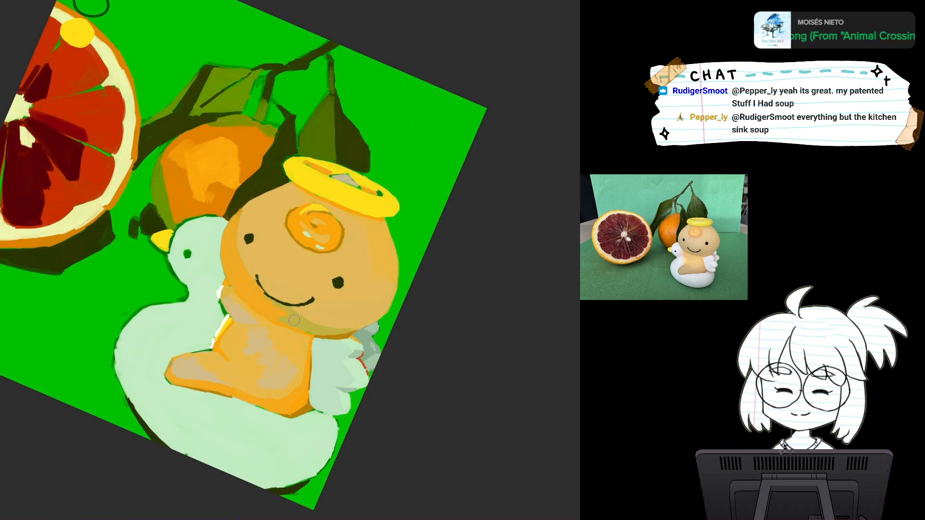
left_click_drag(295, 320, 365, 353)
left_click_drag(295, 320, 334, 229)
scroll(380, 234, "up", 3)
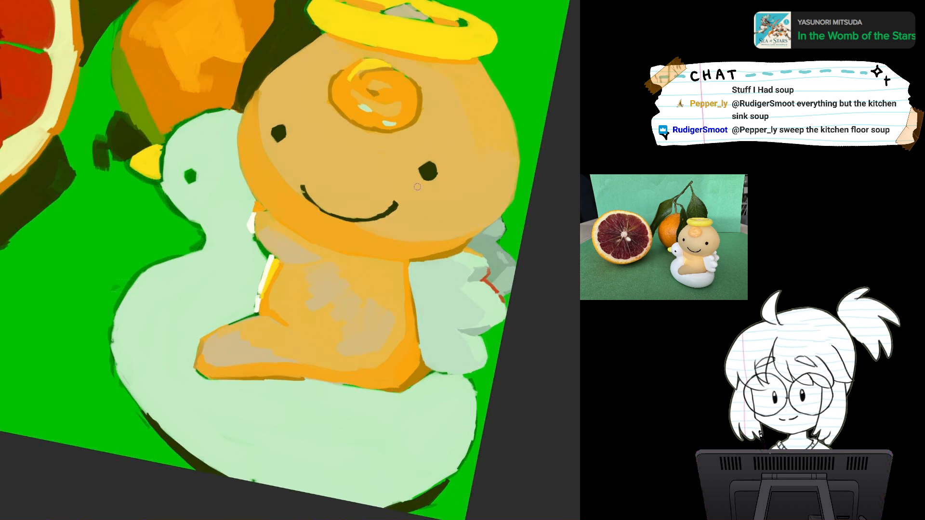
scroll(418, 187, "up", 3)
left_click_drag(418, 187, 385, 333)
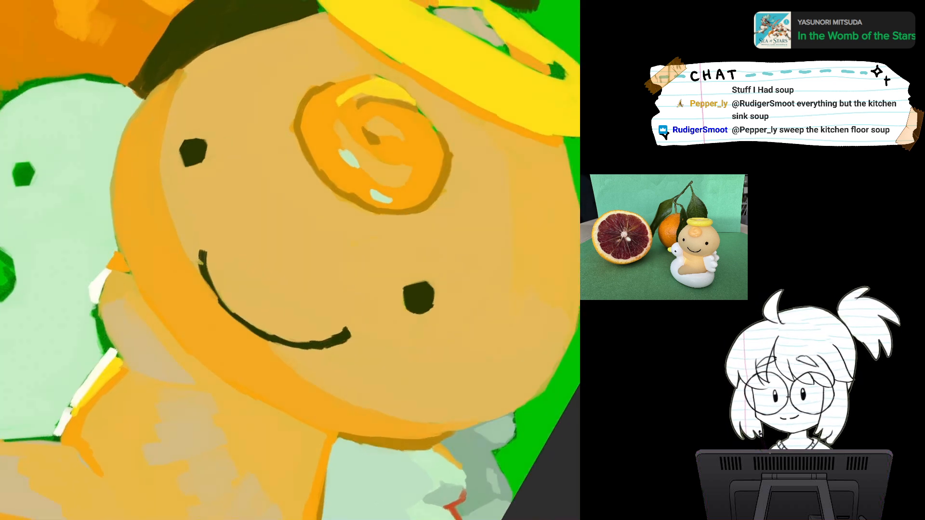
scroll(418, 187, "right", 2)
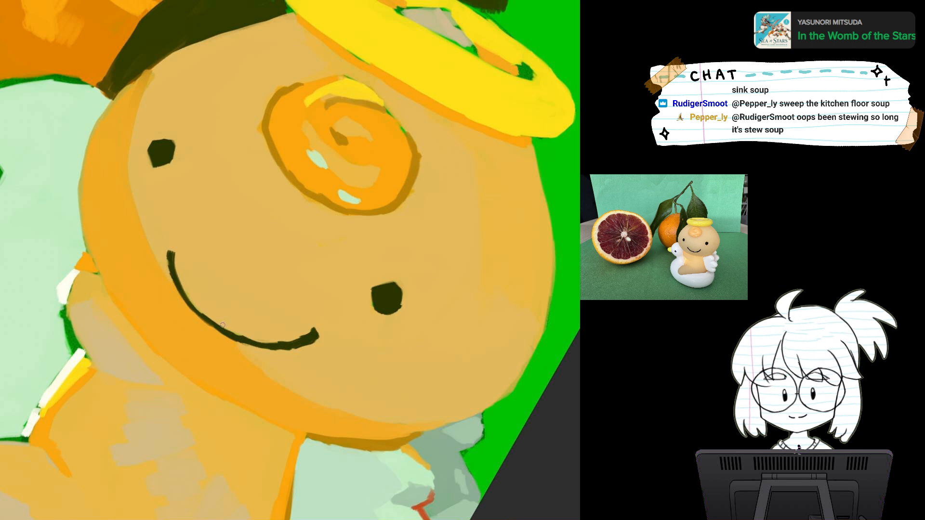
Sample the face's tan and trim the edges and ends of the figurine's smile with it.
left_click_drag(222, 325, 291, 415)
mouse_move(335, 327)
left_mouse_down()
mouse_move(354, 228)
mouse_move(370, 257)
mouse_move(355, 280)
left_mouse_up()
left_click(354, 228, "alt")
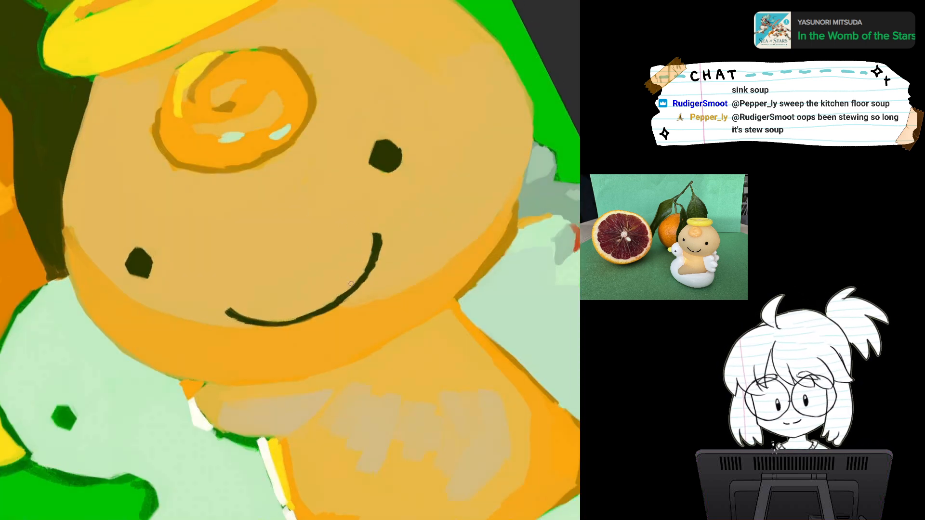
left_click_drag(384, 232, 373, 275)
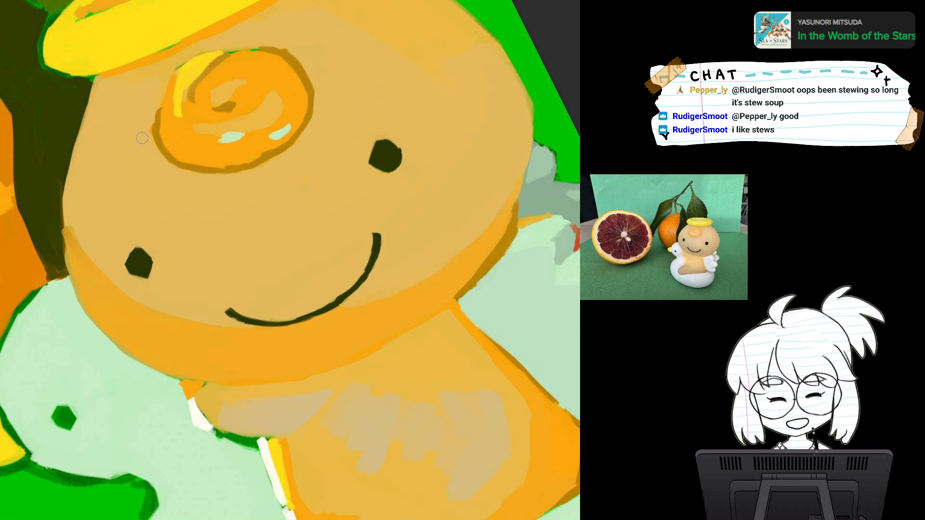
key("ctrl+minus")
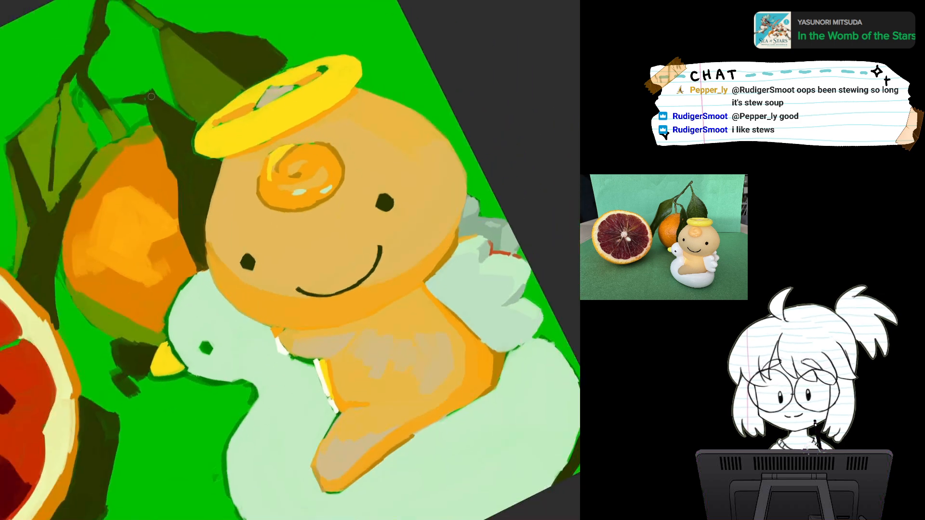
left_click_drag(289, 163, 315, 143)
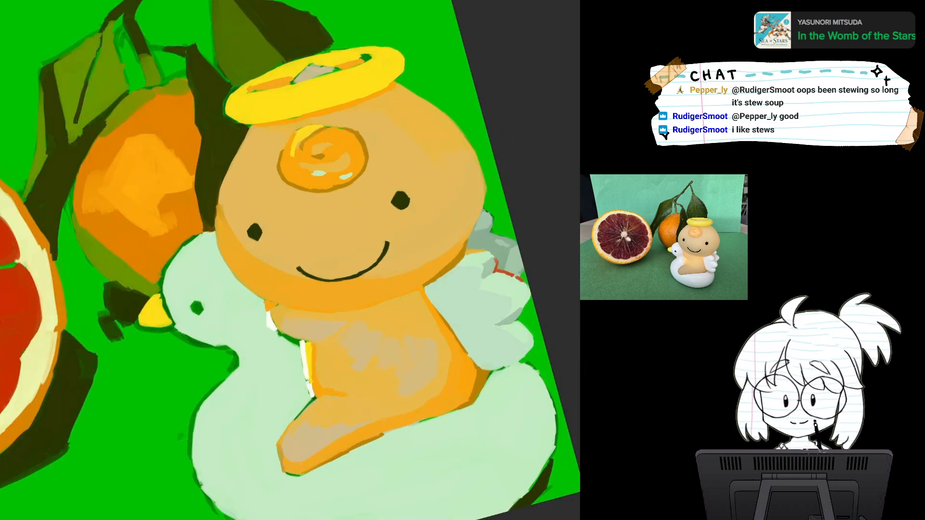
left_click_drag(151, 96, 290, 14)
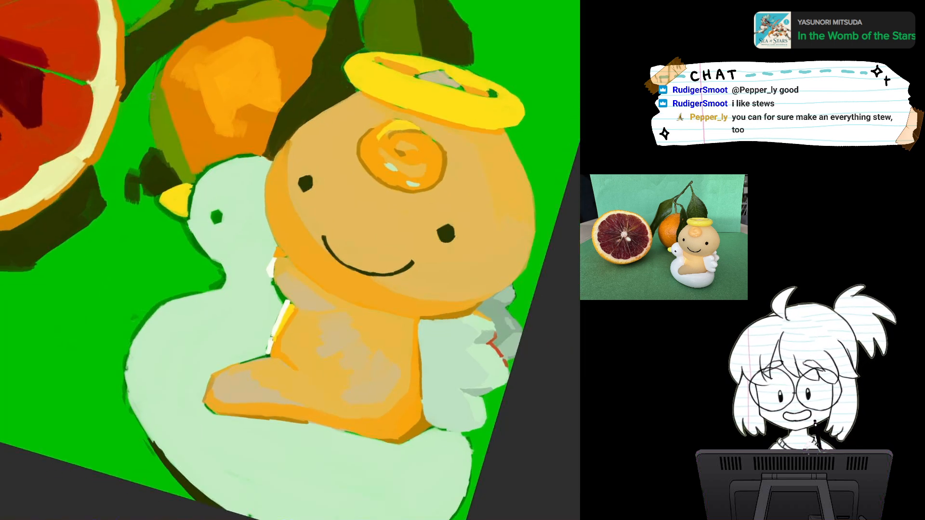
left_click_drag(151, 97, 133, 121)
key("Escape")
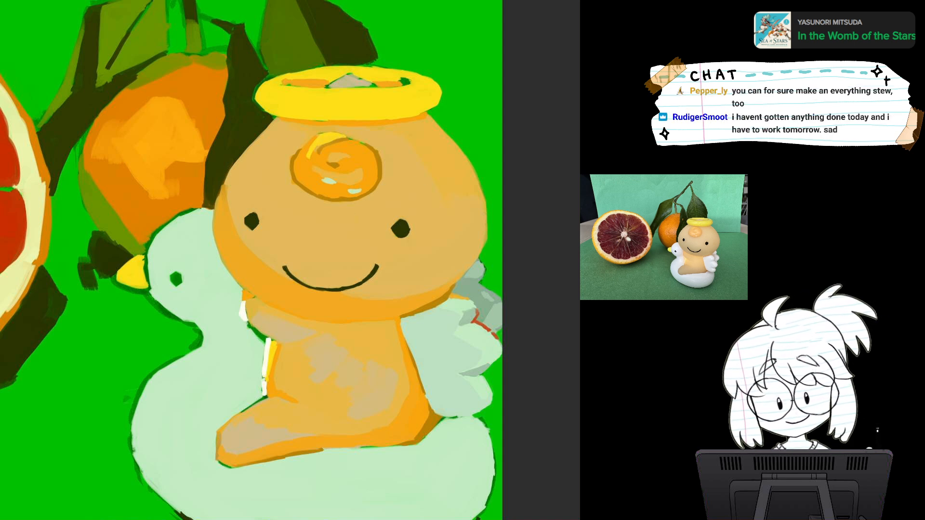
scroll(317, 290, "up", 3)
left_click_drag(256, 238, 256, 248)
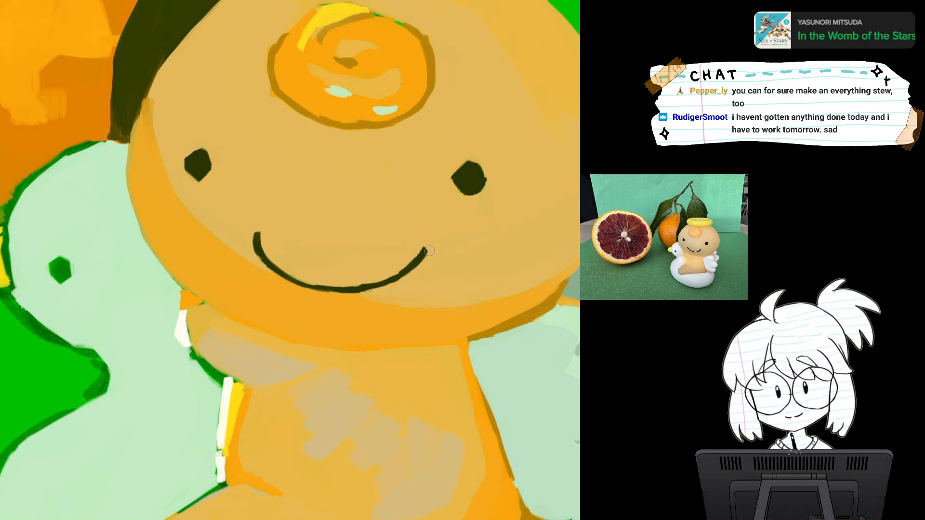
Paint out the figurine's whole smile with the face's tan.
key("ctrl+minus")
key("ctrl+minus")
key("ctrl+minus")
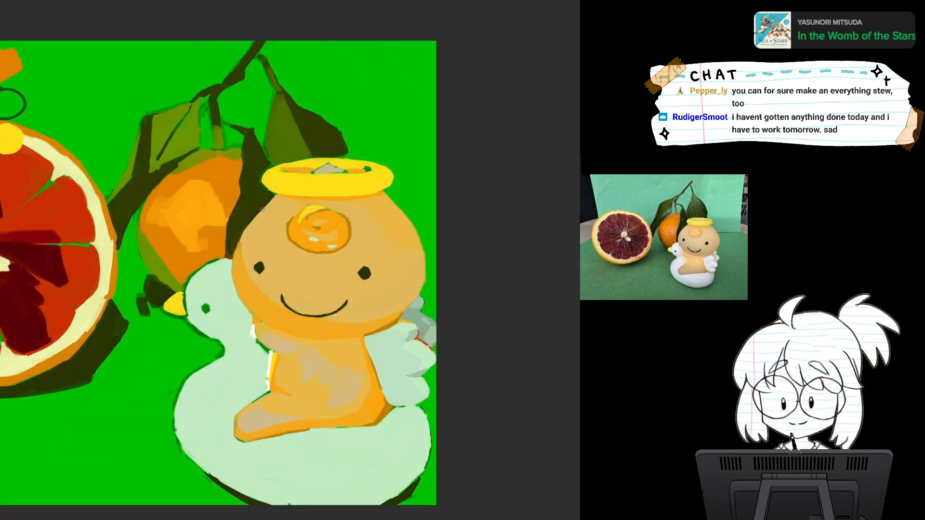
key("m")
key("m")
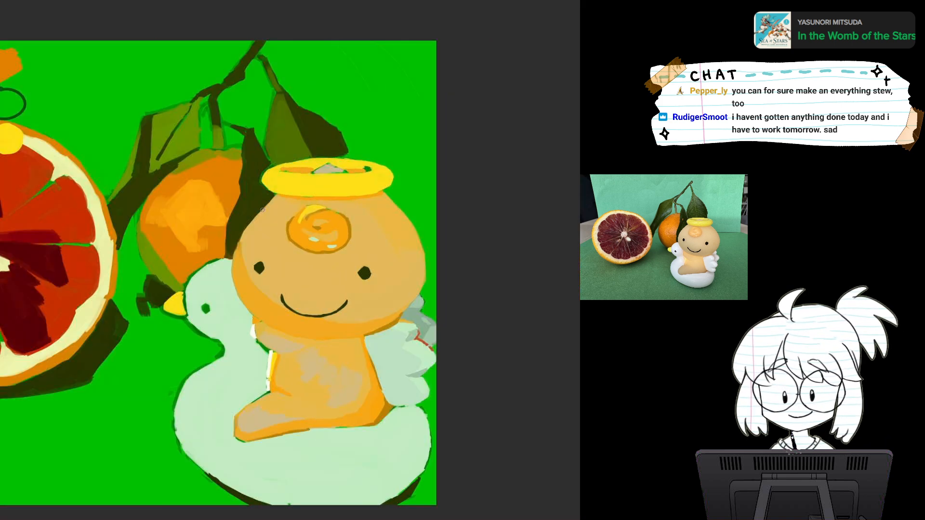
key("ctrl+plus")
key("ctrl+plus")
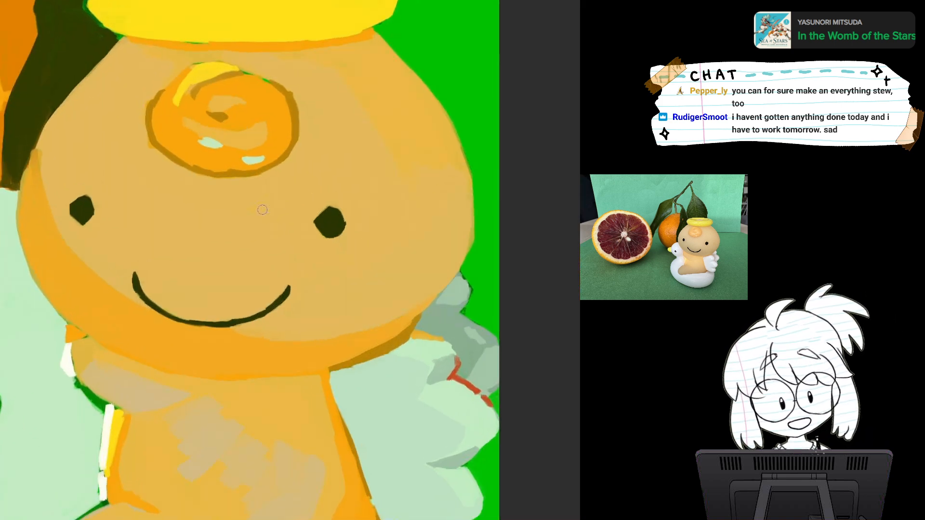
mouse_move(130, 270)
left_mouse_down()
mouse_move(115, 265)
mouse_move(217, 318)
mouse_move(251, 319)
mouse_move(264, 300)
left_mouse_up()
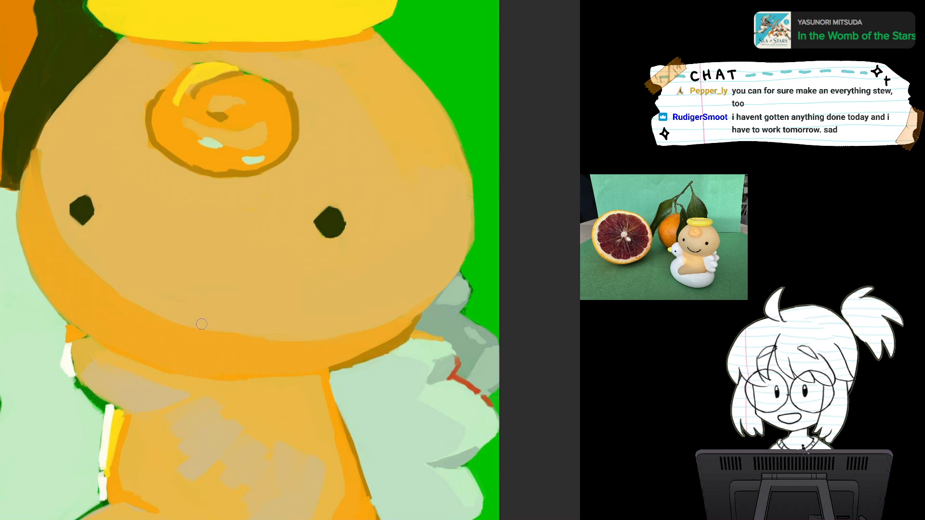
left_click_drag(201, 324, 220, 370)
scroll(372, 282, "down", 3)
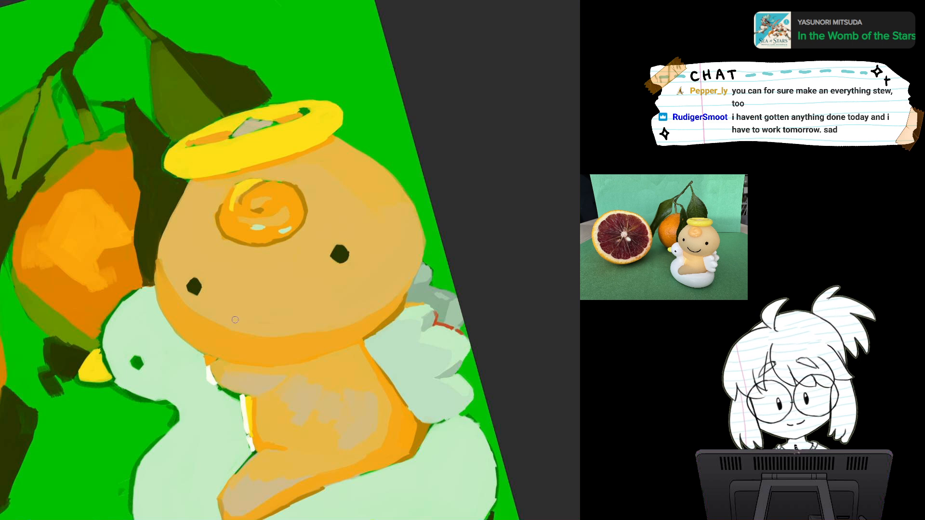
Try several dark curved strokes for a new smile on the figurine's face and undo them.
mouse_move(235, 317)
left_mouse_down()
mouse_move(292, 339)
mouse_move(322, 308)
mouse_move(329, 222)
left_mouse_up()
key("ctrl+z")
mouse_move(248, 222)
left_mouse_down()
mouse_move(274, 276)
mouse_move(300, 269)
left_mouse_up()
key("ctrl+z")
key("ctrl+z")
key("ctrl+z")
key("ctrl+z")
mouse_move(247, 221)
left_mouse_down()
mouse_move(254, 256)
mouse_move(247, 236)
mouse_move(270, 268)
mouse_move(246, 329)
left_mouse_up()
left_click_drag(313, 281, 301, 316)
mouse_move(309, 303)
left_mouse_down()
mouse_move(279, 330)
mouse_move(316, 279)
mouse_move(318, 297)
left_mouse_up()
key("ctrl+z")
key("ctrl+z")
key("ctrl+z")
key("ctrl+z")
key("ctrl+z")
key("ctrl+z")
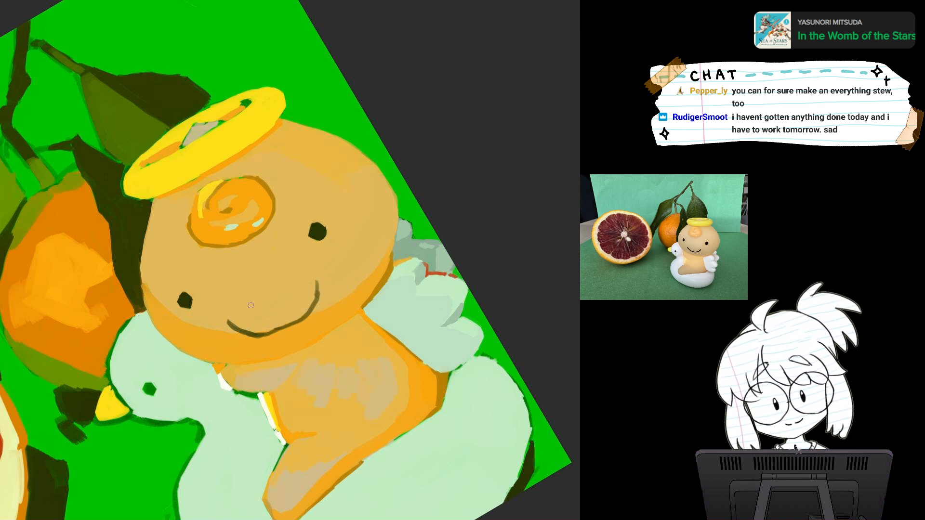
key("ctrl+z")
left_click_drag(241, 320, 306, 317)
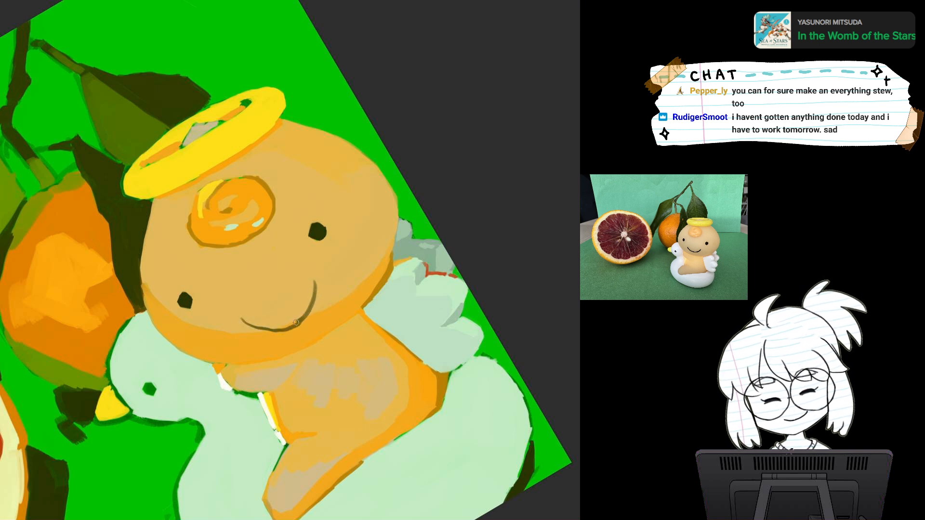
key("ctrl+z")
Paint a thin dark smile low on the figurine's face, joining a bottom curve to an upturned end on the wing side.
left_click_drag(238, 320, 292, 325)
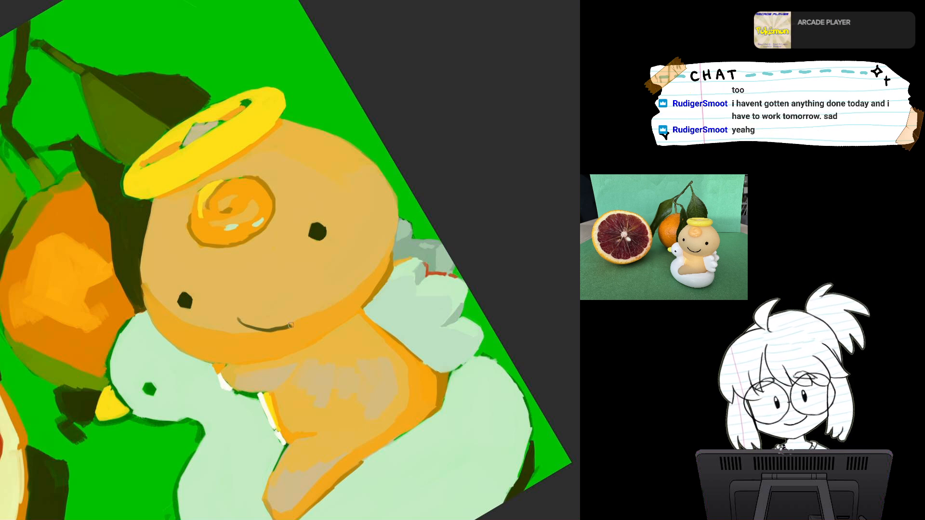
left_click_drag(291, 325, 300, 321)
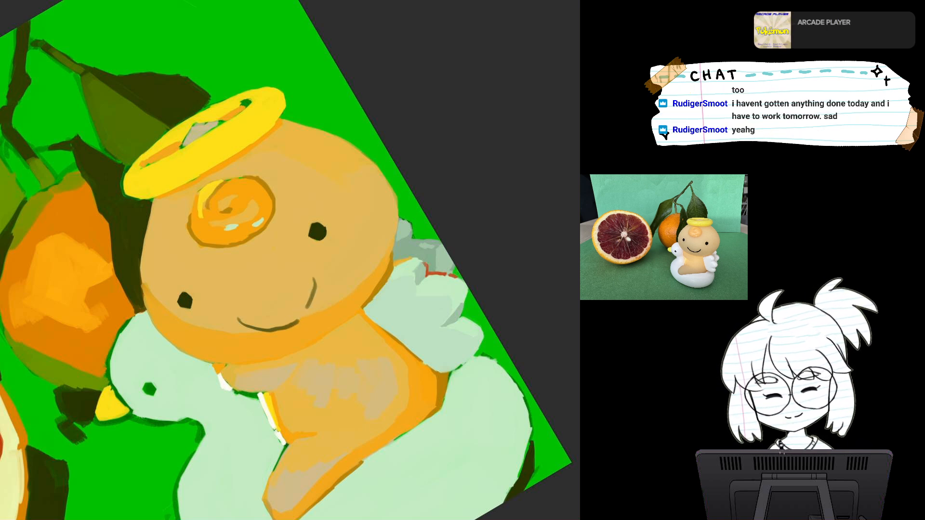
mouse_move(312, 278)
left_mouse_down()
mouse_move(313, 301)
mouse_move(295, 320)
left_mouse_up()
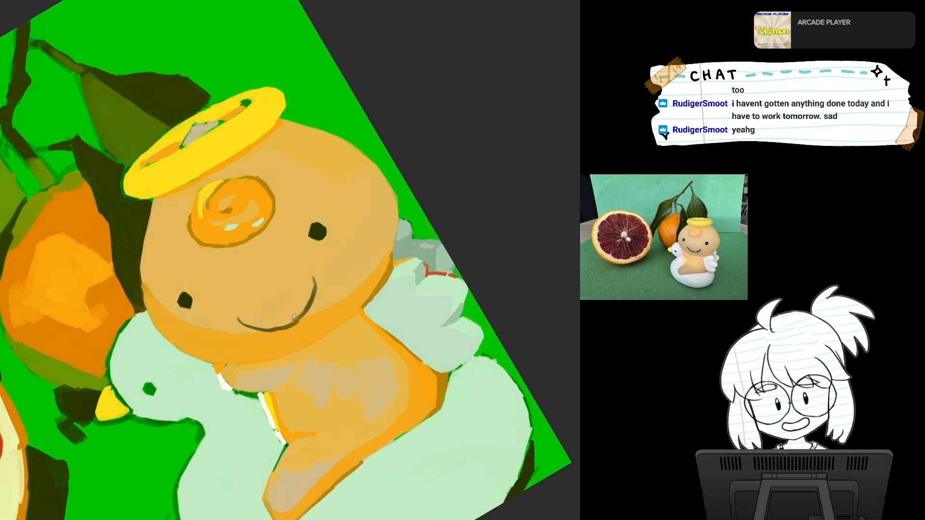
key("ctrl+z")
key("ctrl+z")
left_click_drag(314, 282, 295, 321)
key("ctrl+z")
key("ctrl+z")
key("ctrl+z")
left_click_drag(315, 278, 312, 303)
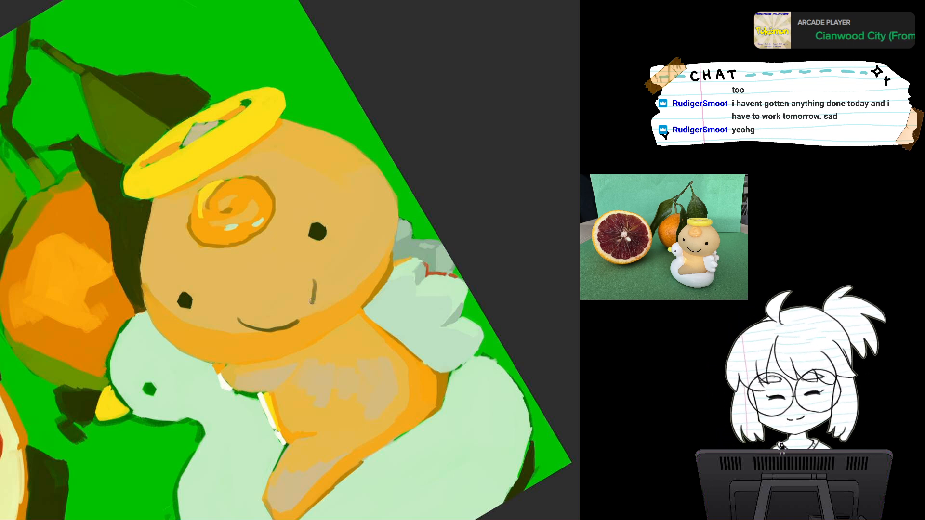
left_click_drag(314, 283, 291, 325)
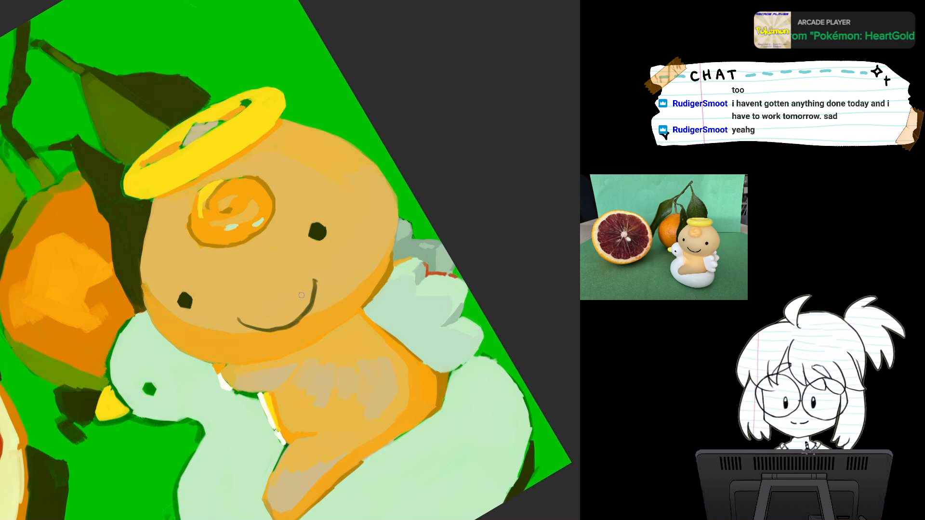
Thicken the new smile and firm up both of its ends with the dark color.
key("6")
key("6")
key("6")
left_click_drag(241, 308, 173, 377)
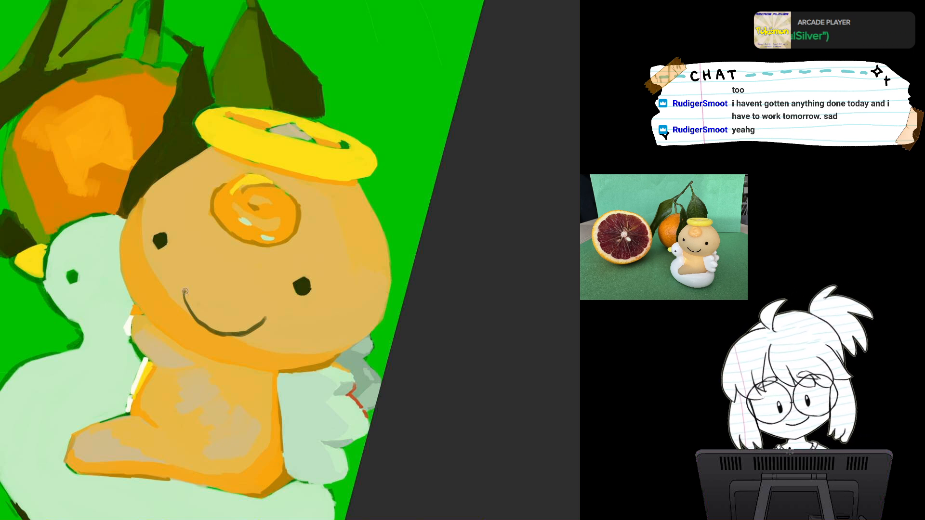
left_click_drag(186, 307, 187, 289)
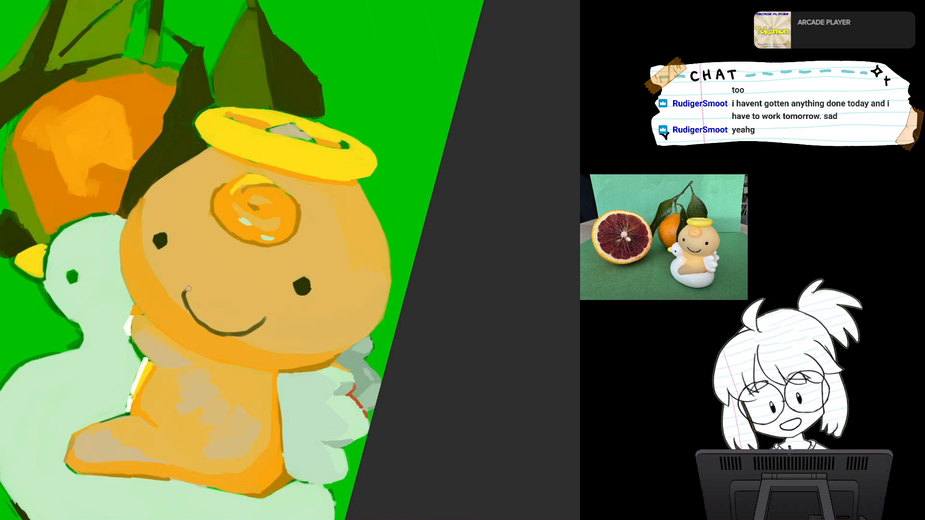
left_click_drag(188, 289, 199, 391)
mouse_move(270, 346)
left_mouse_down()
mouse_move(268, 356)
mouse_move(297, 205)
left_mouse_up()
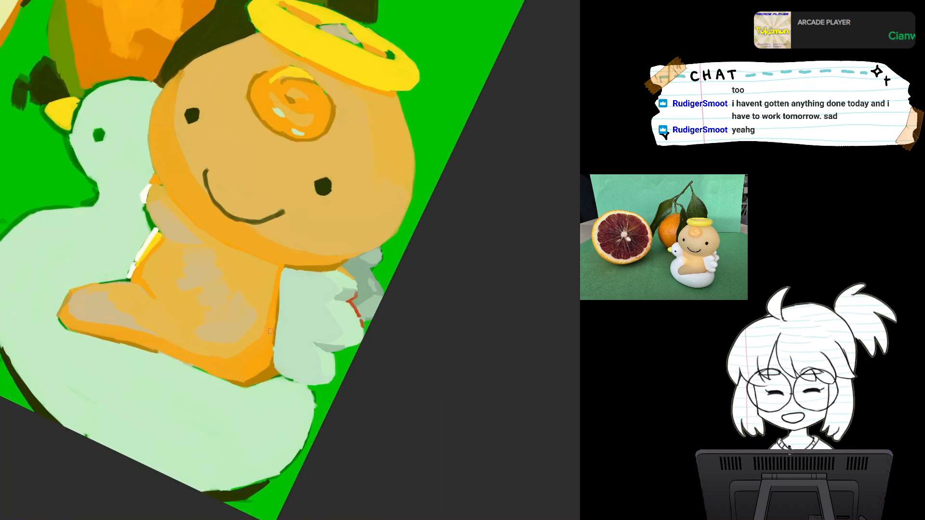
key("ctrl+minus")
key("5")
key("ctrl+plus")
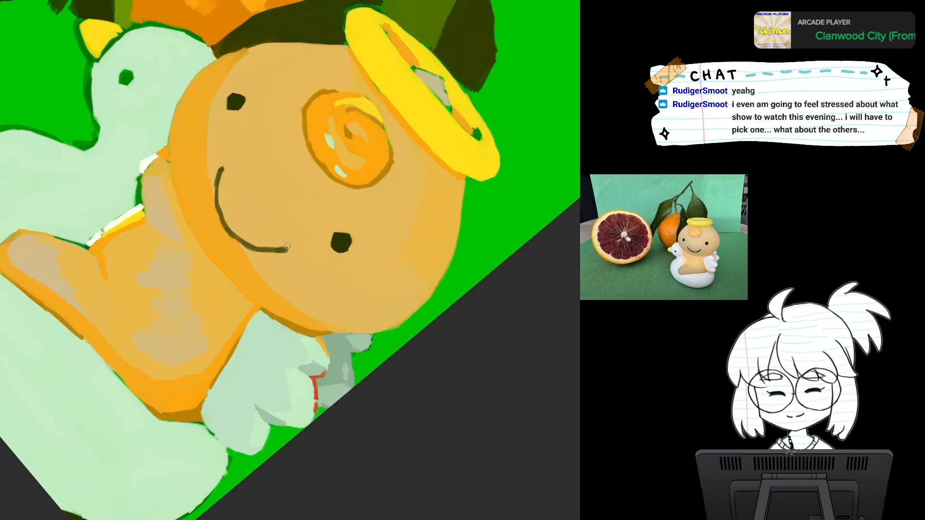
Examine the repainted smile's shape and thickness against the rest of the figurine's face.
key("5")
key("4")
key("4")
key("4")
key("4")
key("4")
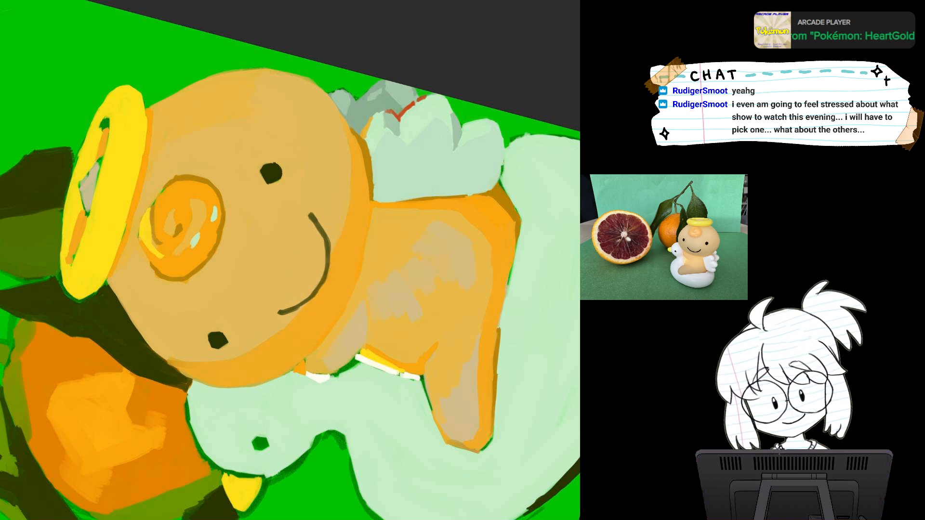
key("6")
key("6")
key("6")
scroll(392, 270, "down", 2)
mouse_move(374, 258)
left_mouse_down()
mouse_move(310, 298)
mouse_move(306, 265)
mouse_move(315, 301)
left_mouse_up()
scroll(309, 299, "up", 5)
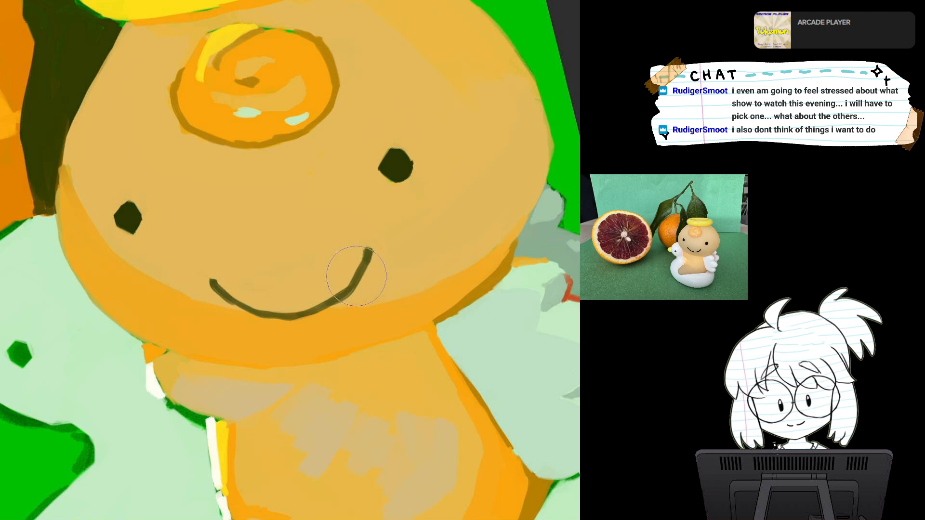
Paint over the greyish patches on the figurine's torso with an even golden tan.
scroll(387, 229, "down", 5)
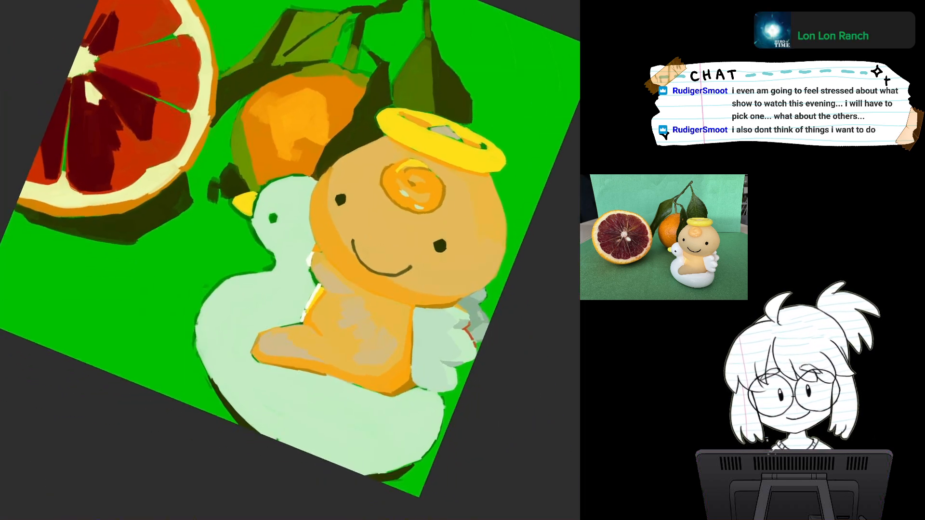
mouse_move(204, 2)
left_mouse_down()
mouse_move(89, 2)
mouse_move(103, 3)
left_mouse_up()
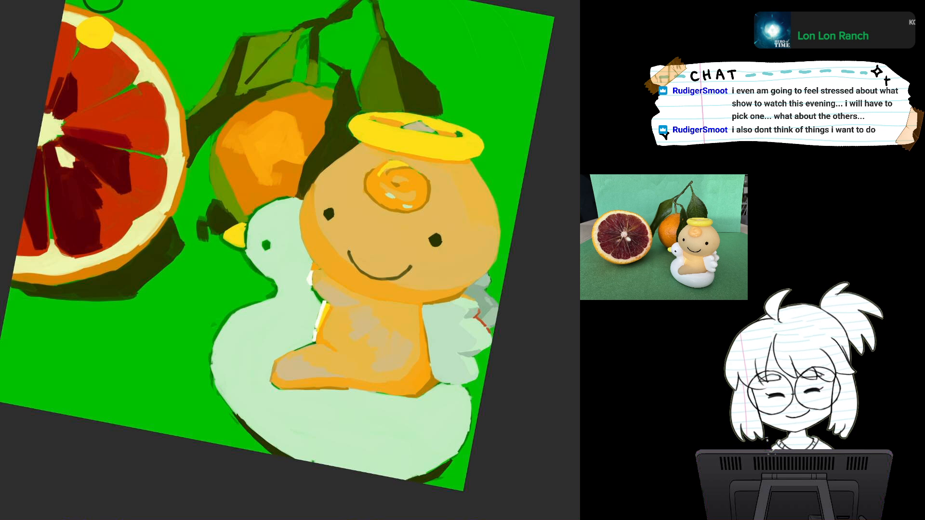
scroll(407, 275, "down", 3)
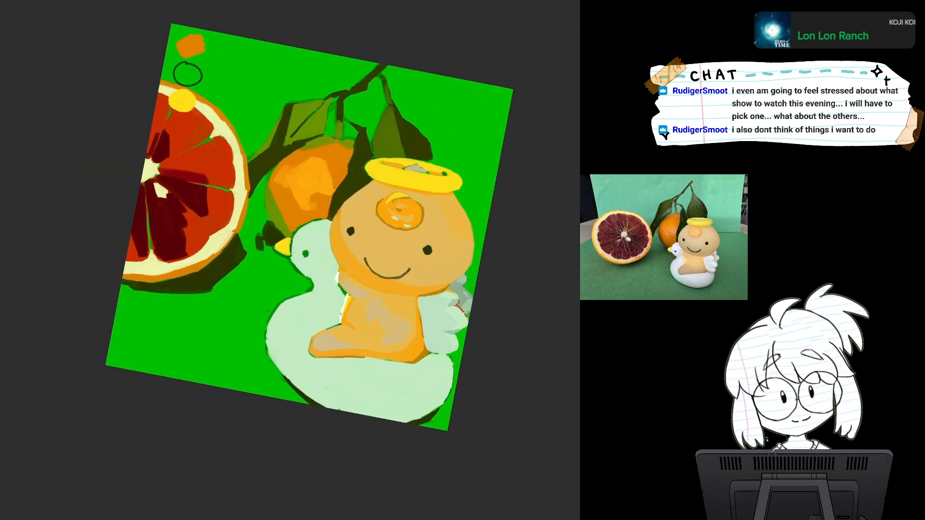
scroll(387, 229, "up", 5)
scroll(387, 228, "down", 1)
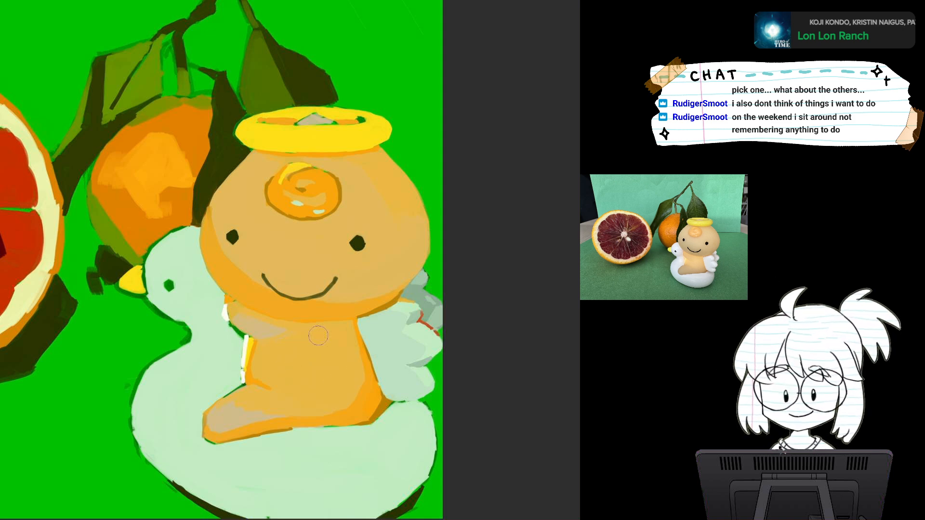
mouse_move(318, 336)
left_mouse_down()
mouse_move(317, 316)
mouse_move(326, 344)
left_mouse_up()
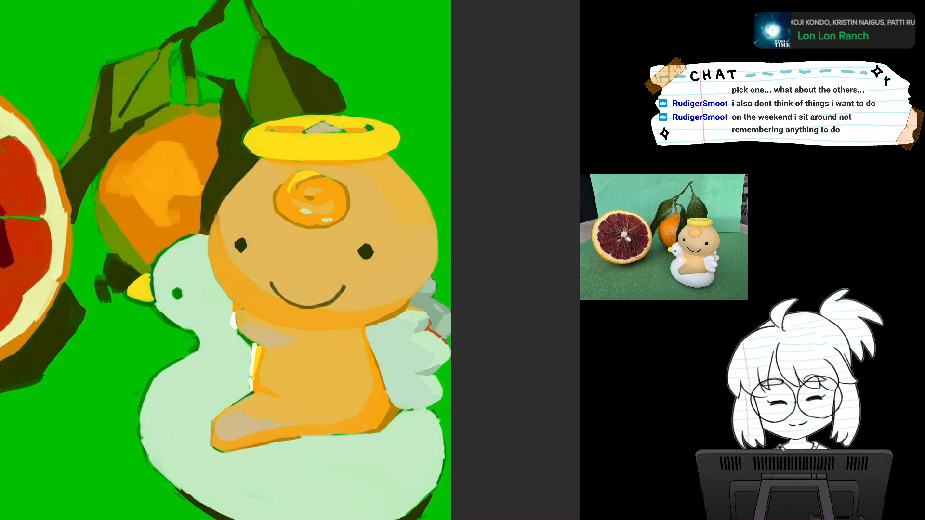
Add bright yellow highlight strokes along the torso's front edge beside the duck's neck and into the crease above the leg.
left_click_drag(260, 350, 260, 376)
left_click_drag(242, 328, 251, 352)
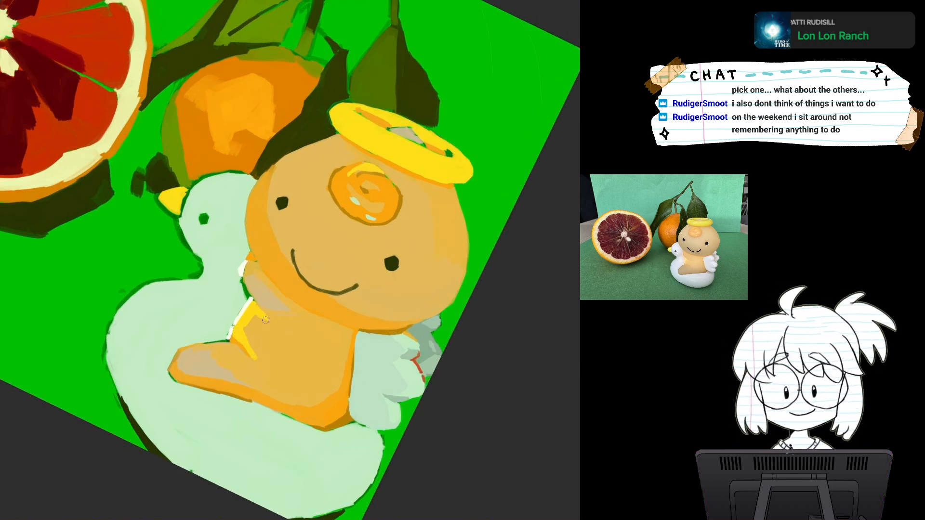
mouse_move(266, 321)
left_mouse_down()
mouse_move(290, 352)
mouse_move(290, 369)
left_mouse_up()
scroll(290, 289, "down", 3)
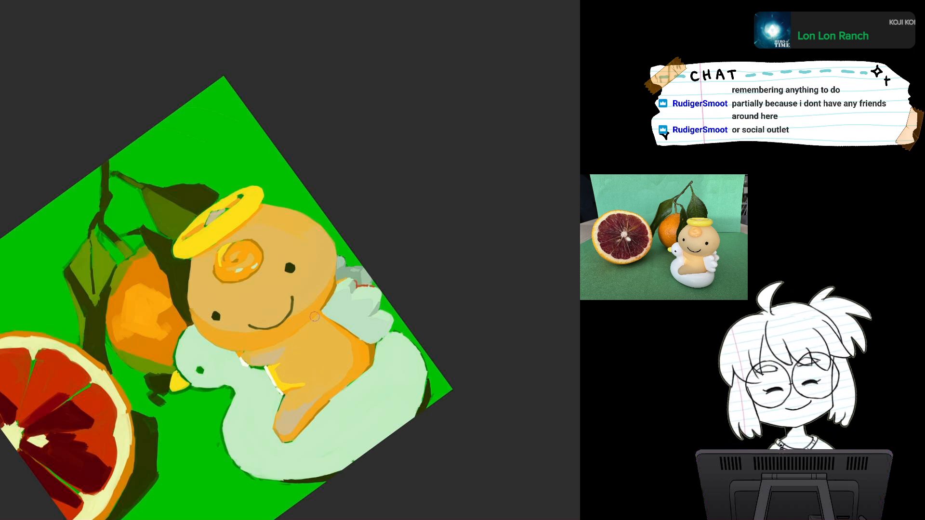
key("6")
key("6")
scroll(314, 317, "down", 3)
key("6")
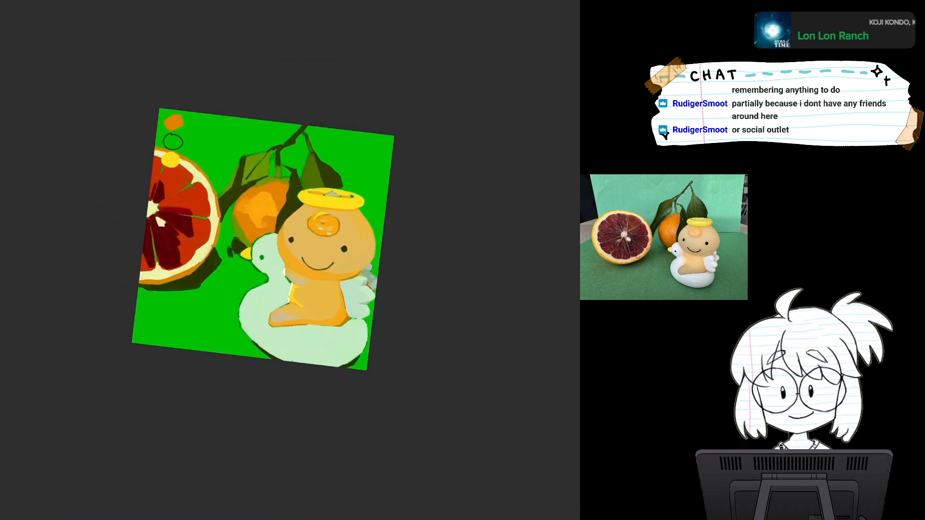
scroll(315, 316, "up", 3)
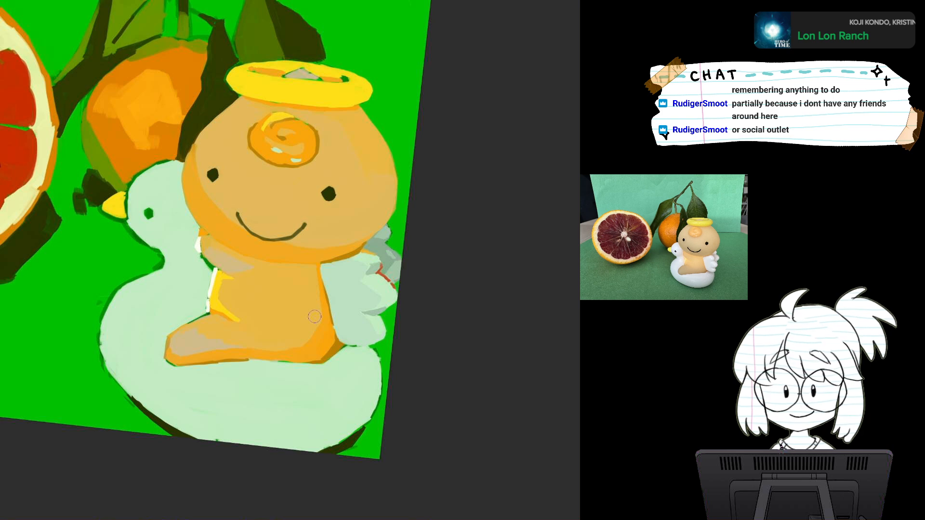
left_click_drag(315, 316, 343, 339)
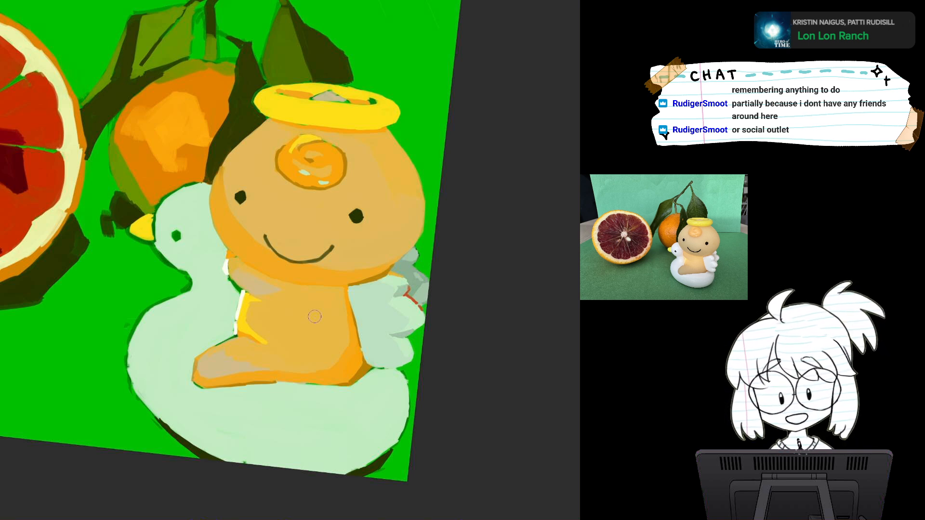
Paint white highlights along the back of the duck's head beside the figurine's face and on the tips of the near wing's feathers.
left_click(227, 265, "alt")
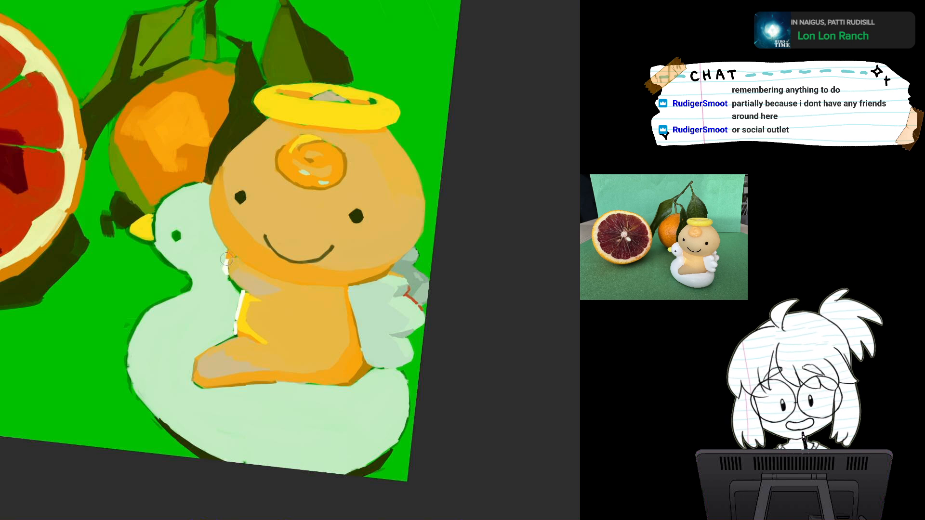
left_click_drag(208, 203, 219, 237)
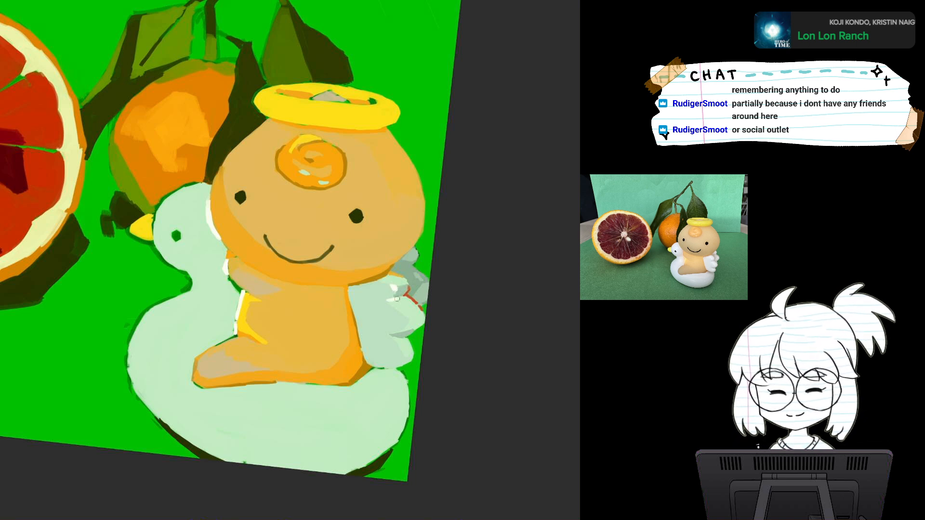
key("ctrl+z")
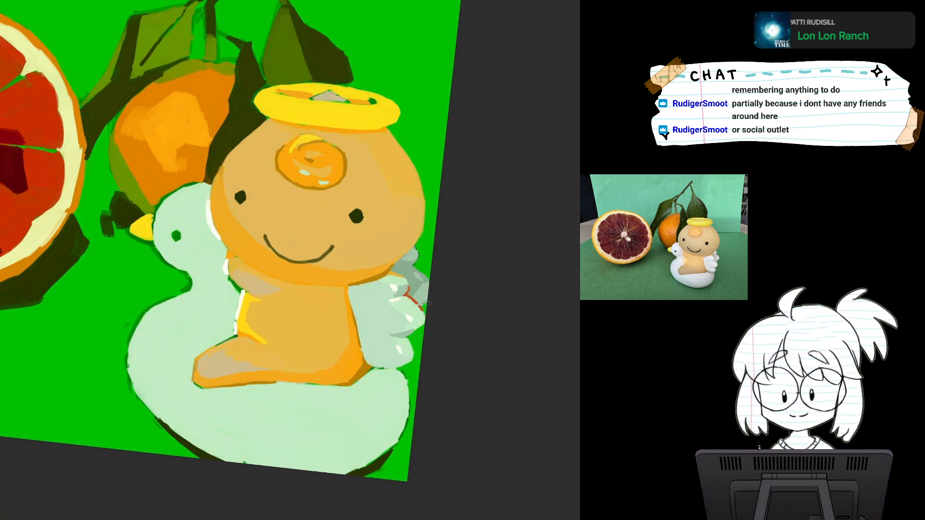
Paint a shadow patch on the duck's tail just beneath the wing and recolor it from grey to a muted green.
scroll(428, 304, "down", 1)
key("r")
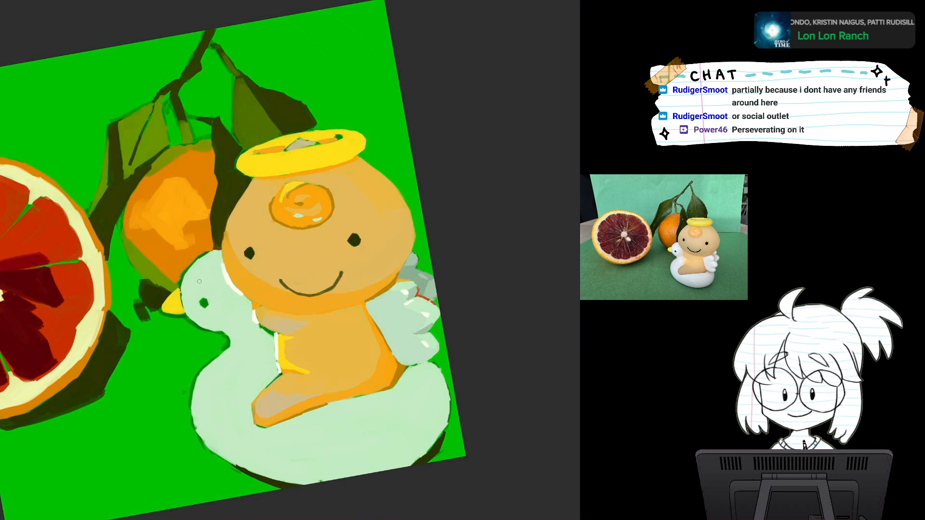
left_click_drag(199, 281, 220, 169)
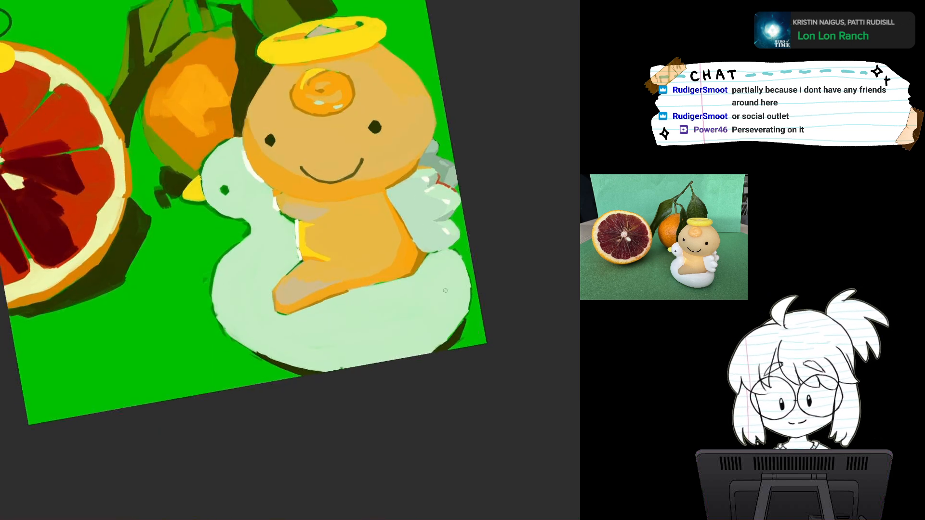
scroll(437, 258, "down", 3)
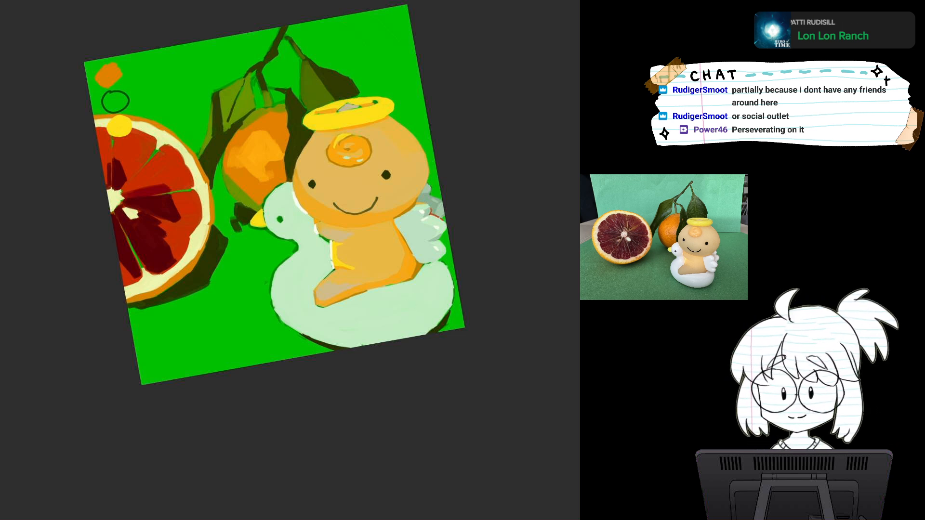
left_click_drag(337, 217, 272, 208)
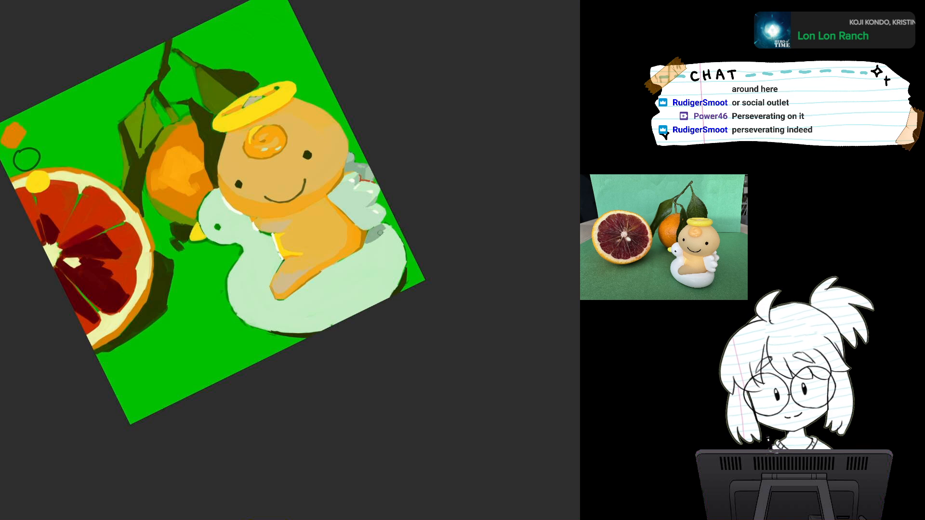
key("5")
scroll(372, 246, "up", 4)
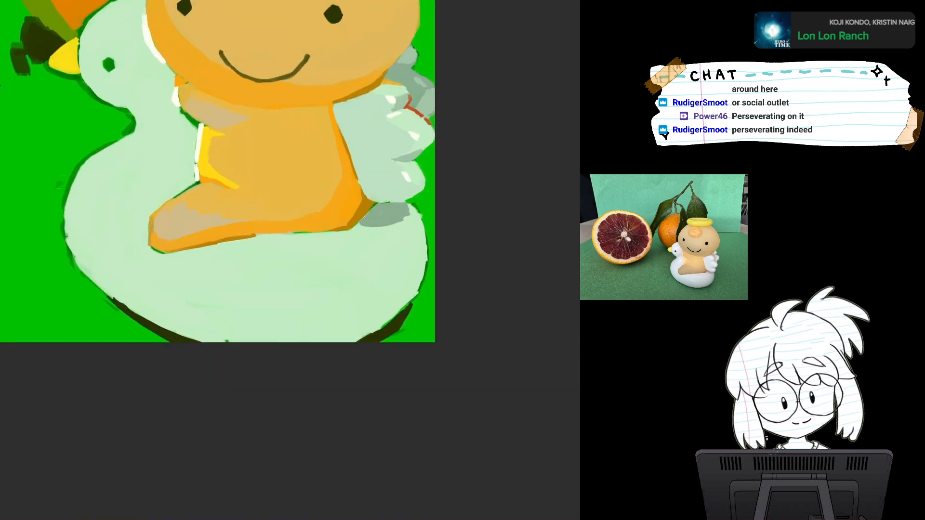
key("4")
key("4")
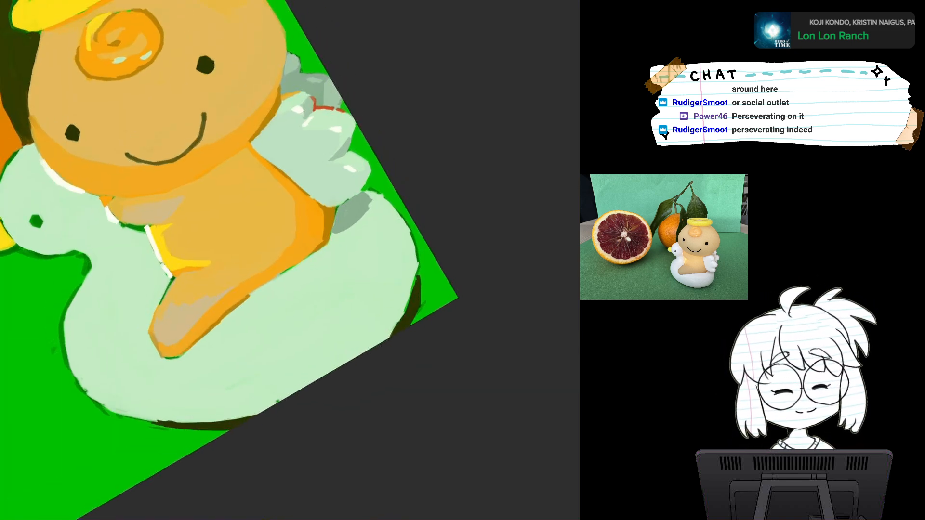
mouse_move(367, 196)
left_mouse_down()
mouse_move(334, 232)
mouse_move(361, 210)
left_mouse_up()
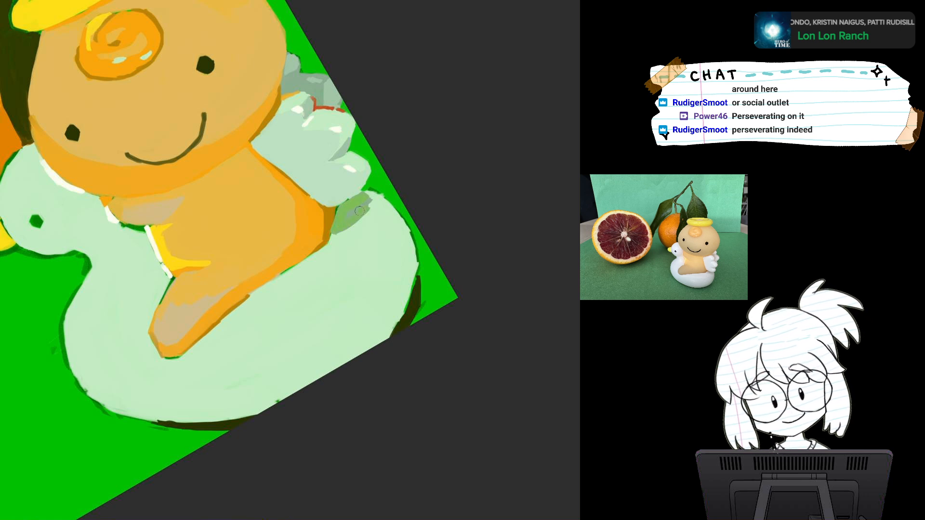
Brush the muted green shadow color over part of the grey far wing behind the figurine.
key("5")
mouse_move(426, 24)
left_mouse_down()
mouse_move(357, 209)
mouse_move(323, 224)
left_mouse_up()
scroll(357, 208, "down", 1)
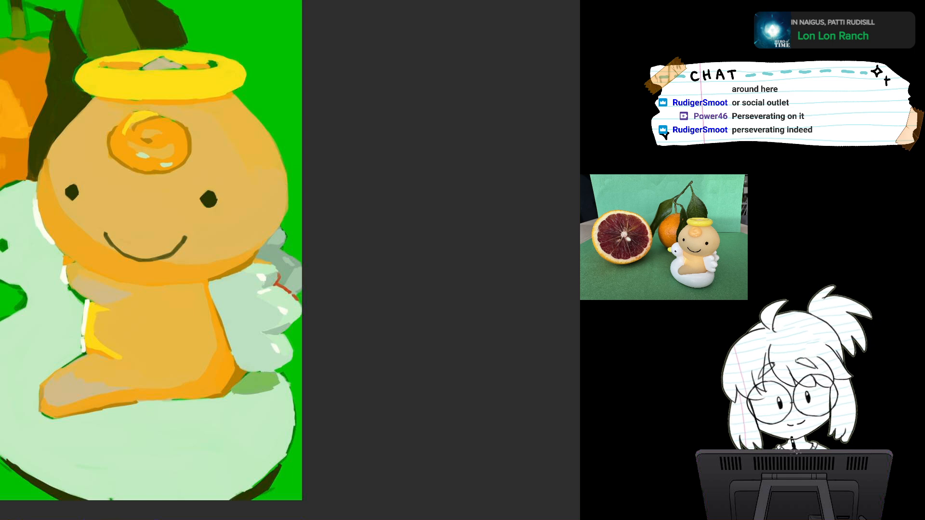
key("ctrl+comma")
key("ctrl+comma")
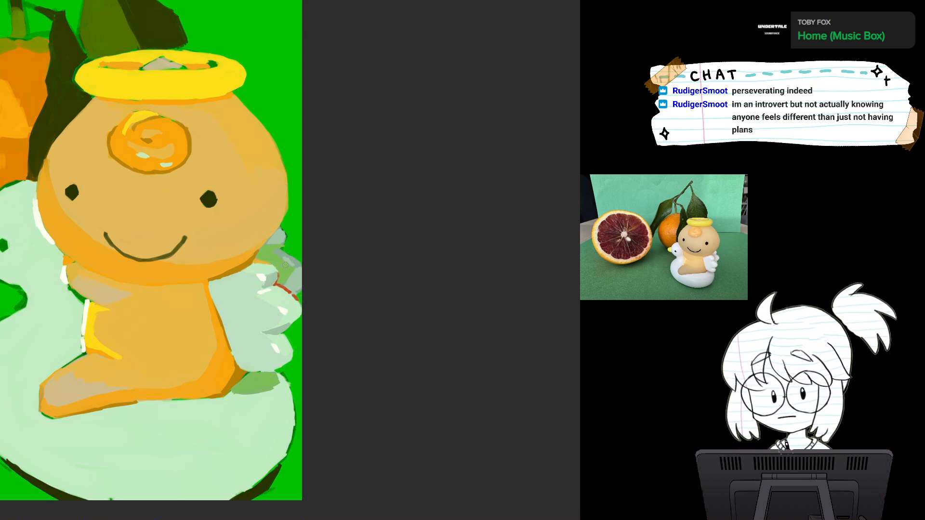
left_click_drag(285, 274, 303, 295)
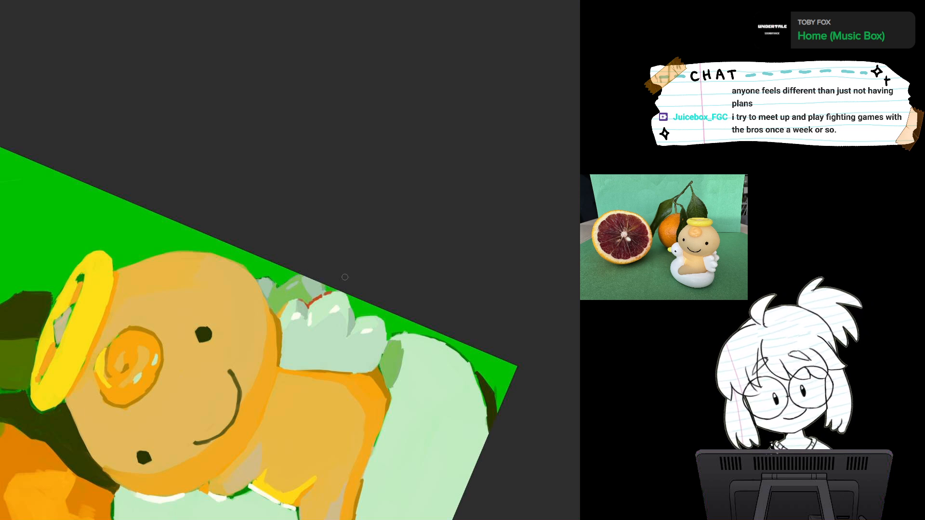
left_click_drag(366, 273, 390, 259)
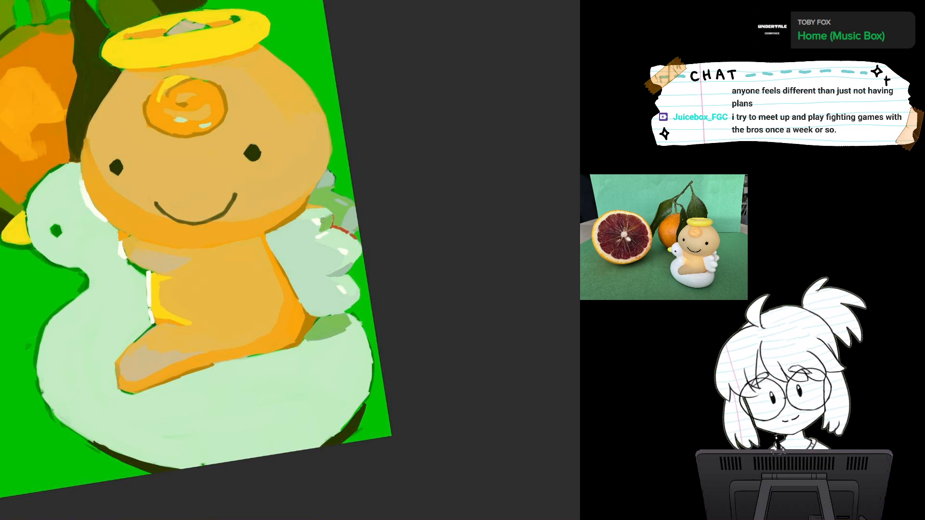
Block in a pale grey-green shadow band across the duck's body below the figurine's leg.
scroll(370, 296, "down", 5)
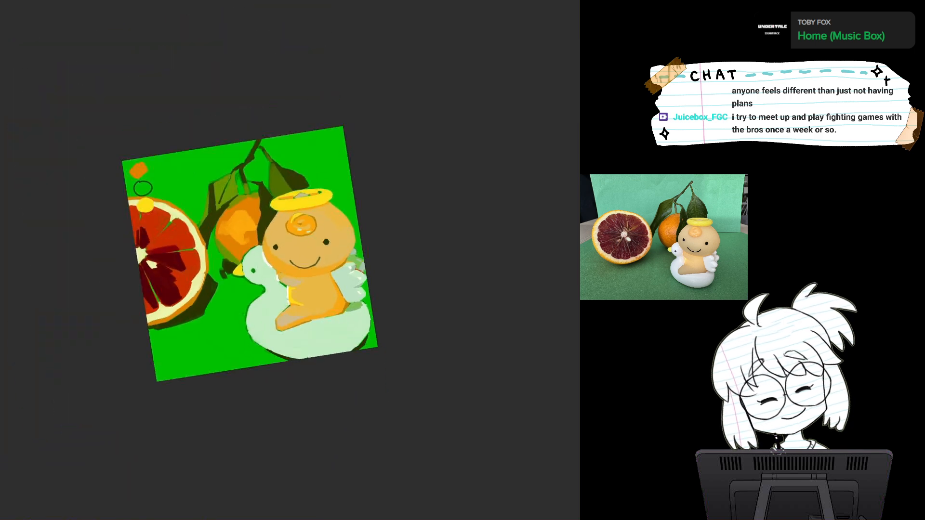
left_click_drag(369, 295, 345, 328)
scroll(345, 339, "up", 5)
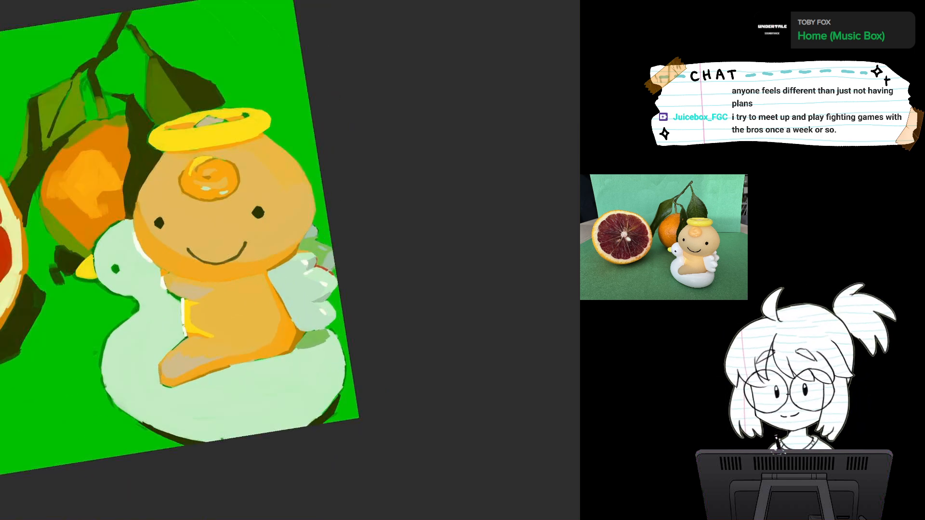
scroll(345, 339, "down", 1)
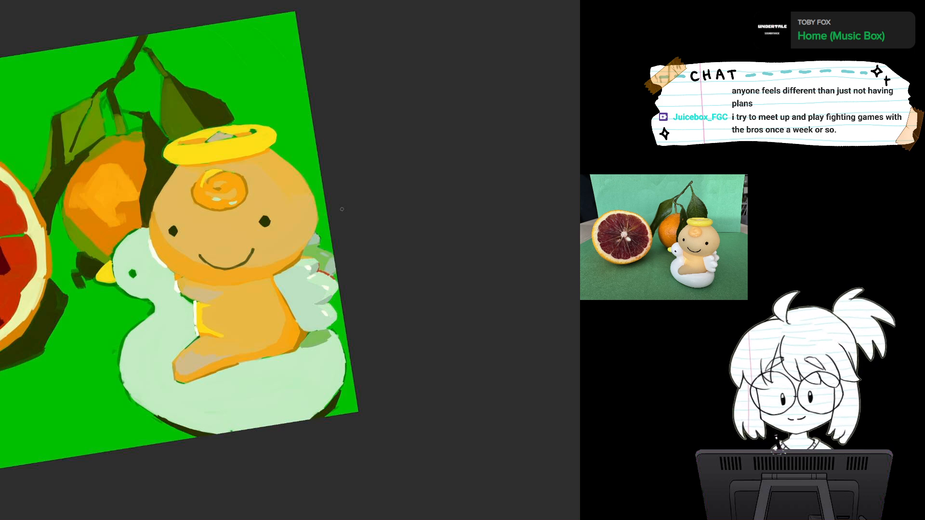
left_click_drag(342, 209, 367, 110)
scroll(409, 308, "down", 2)
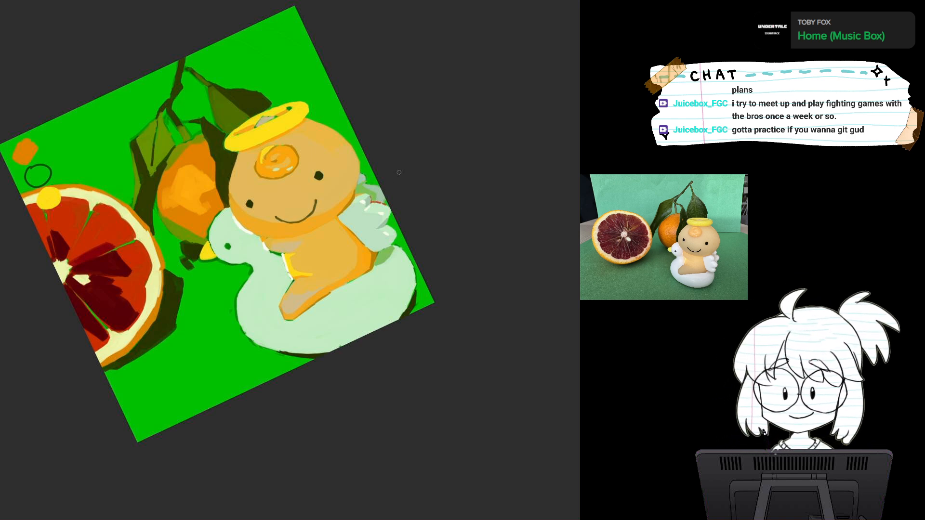
left_click_drag(399, 173, 415, 151)
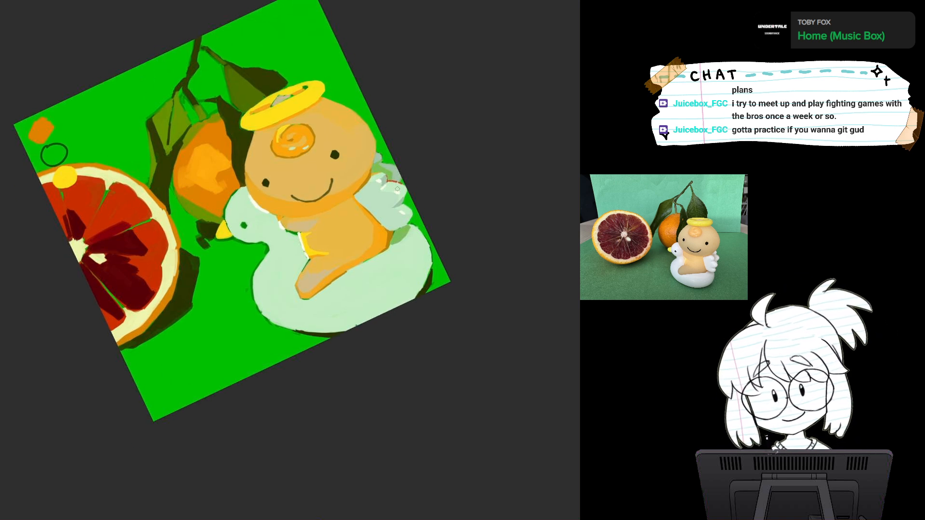
mouse_move(417, 251)
left_mouse_down()
mouse_move(399, 271)
mouse_move(411, 273)
mouse_move(325, 300)
mouse_move(346, 300)
left_mouse_up()
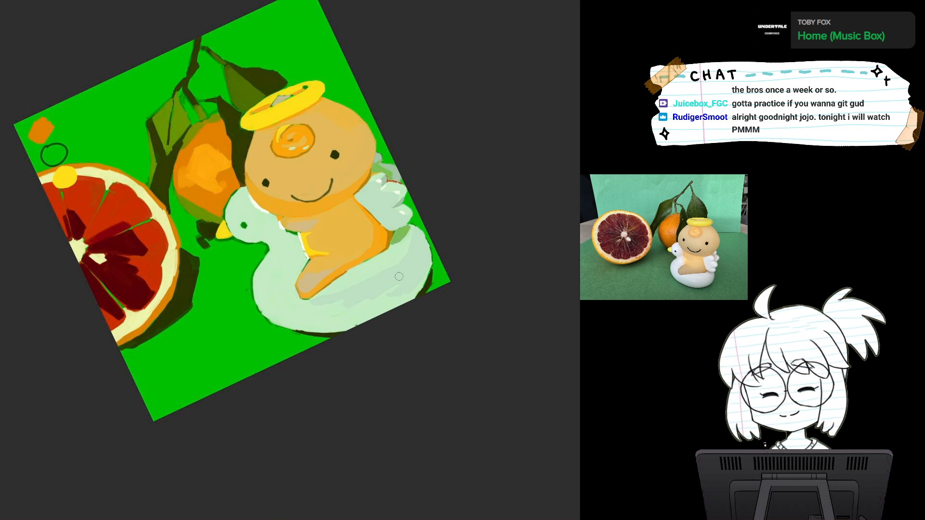
key("asciicircum")
key("asciicircum")
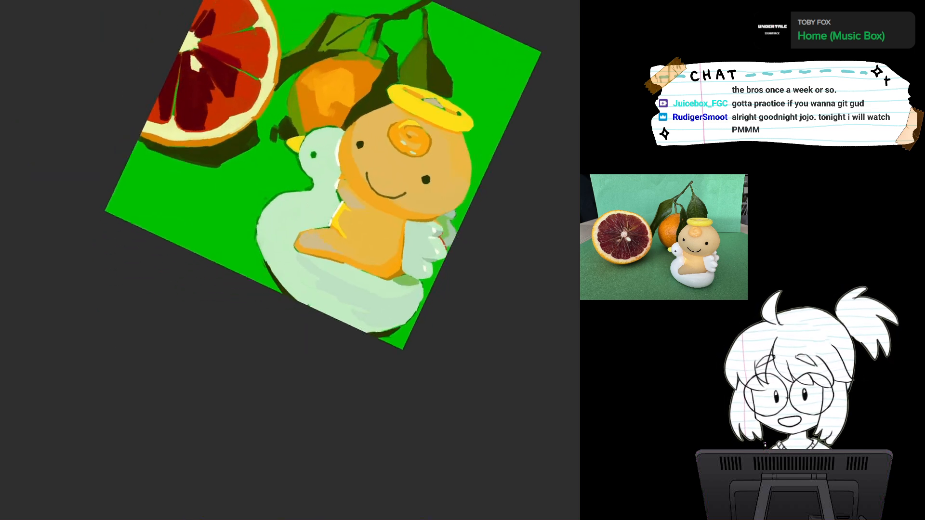
Extend the pale grey-green shadow over the duck's whole underside and up the front of its breast.
left_click_drag(338, 193, 271, 278)
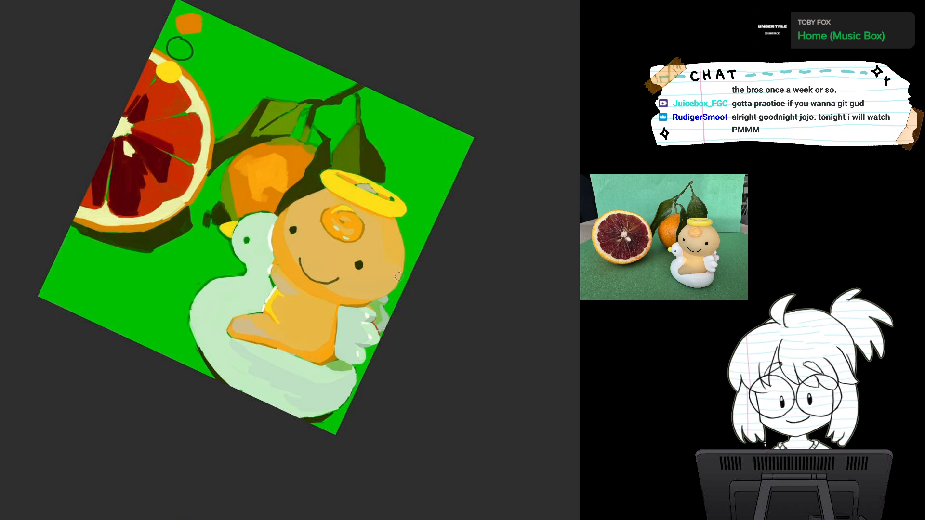
left_click_drag(399, 276, 296, 312)
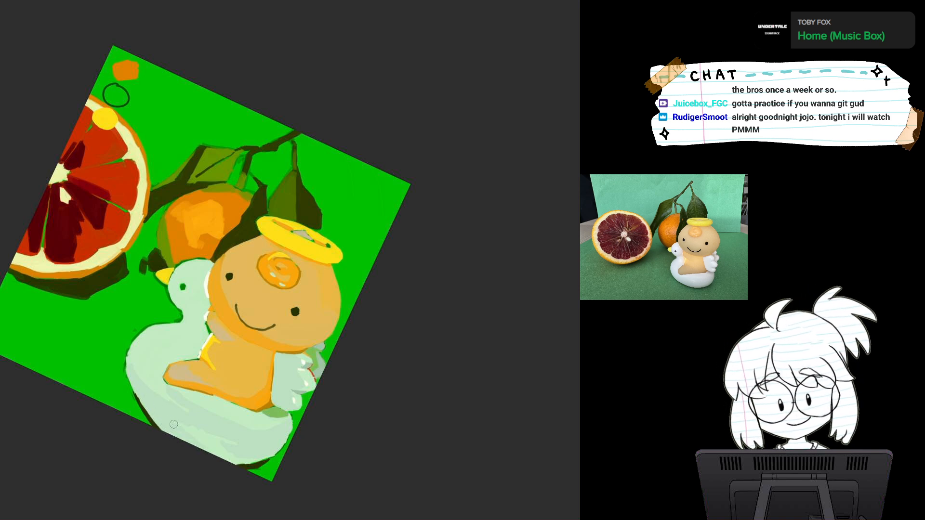
mouse_move(235, 442)
left_mouse_down()
mouse_move(383, 441)
mouse_move(473, 299)
left_mouse_up()
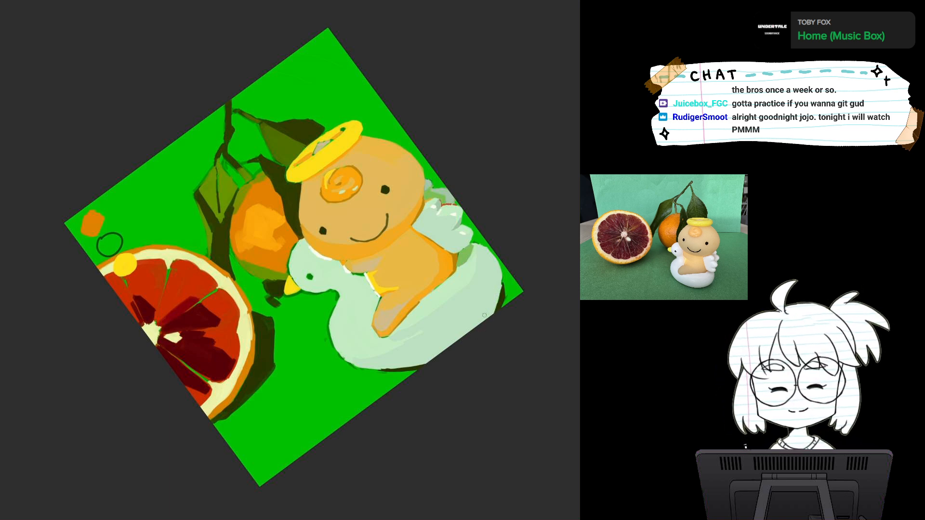
left_click_drag(439, 193, 498, 289)
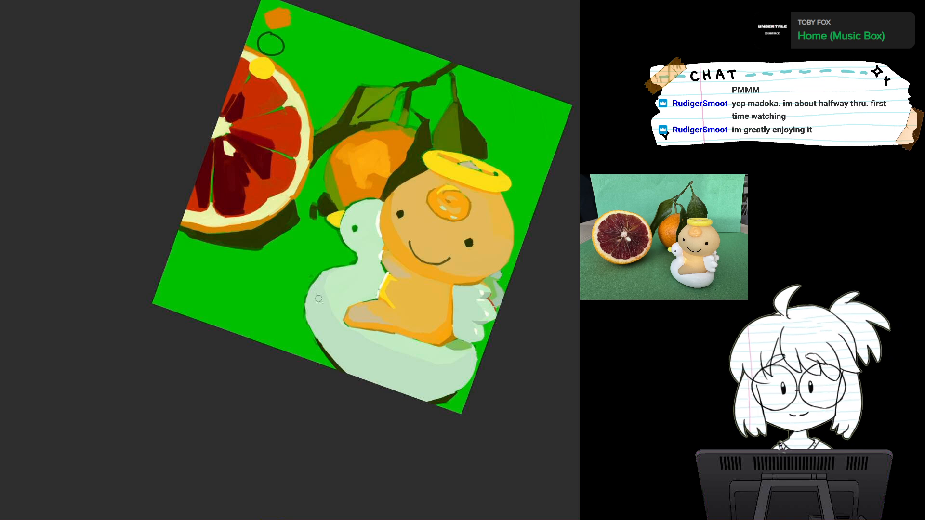
Paint a muted green shadow under the duck's head where it meets the neck and the figurine's arm.
left_click_drag(315, 309, 375, 267)
scroll(380, 272, "up", 3)
mouse_move(376, 308)
left_mouse_down()
mouse_move(380, 260)
mouse_move(378, 267)
left_mouse_up()
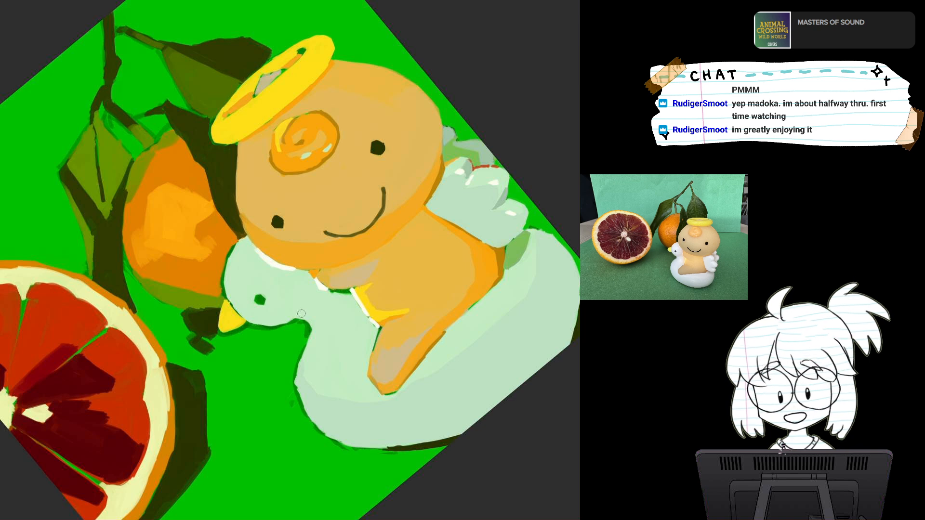
left_click_drag(298, 316, 306, 307)
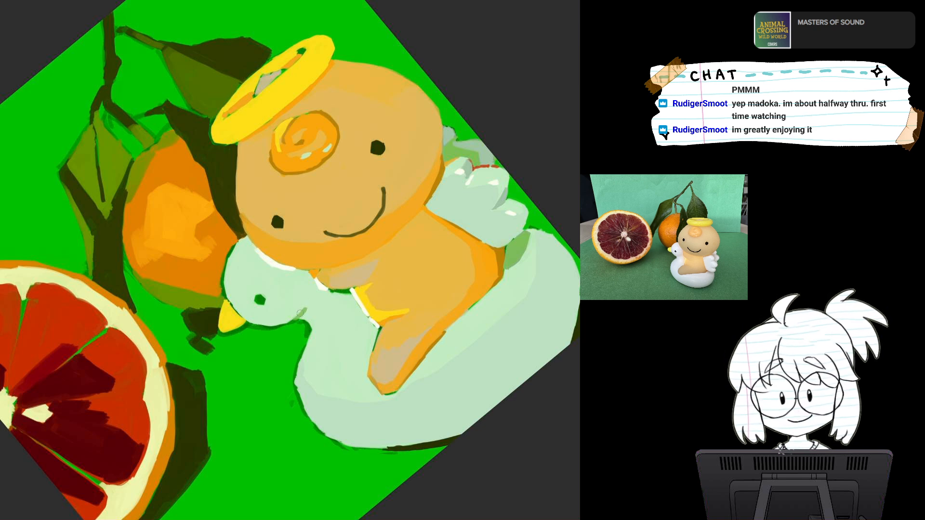
mouse_move(307, 274)
left_mouse_down()
mouse_move(303, 308)
mouse_move(316, 290)
mouse_move(308, 310)
left_mouse_up()
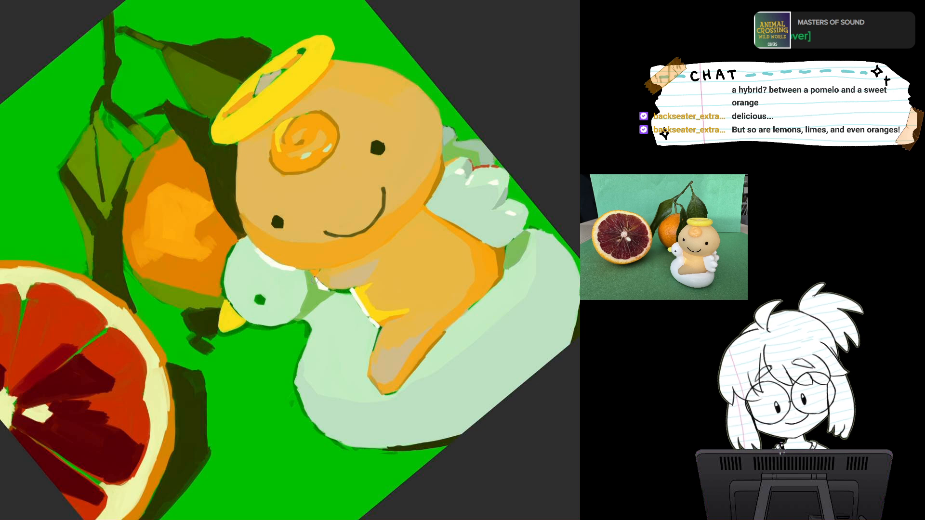
left_click_drag(314, 280, 359, 297)
Add a white line where the duck's beak meets its head, and repaint the duck's eye as a rounder near-black dot.
scroll(313, 263, "up", 3)
mouse_move(312, 263)
left_mouse_down()
mouse_move(344, 298)
mouse_move(314, 280)
left_mouse_up()
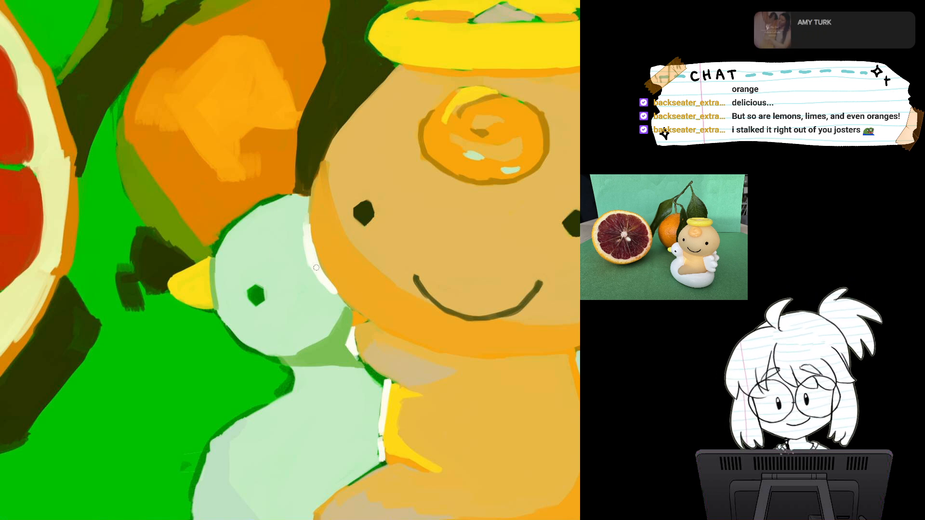
left_click_drag(208, 273, 209, 305)
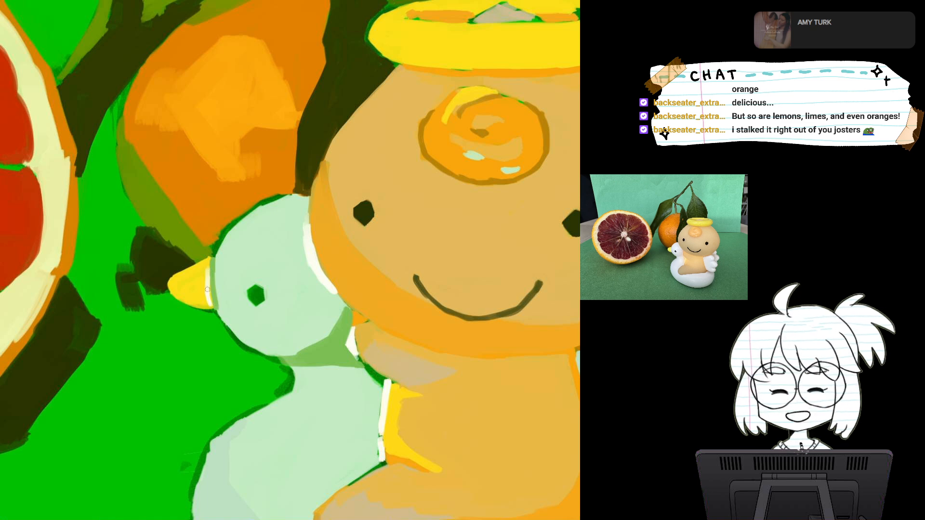
key("ctrl+minus")
key("ctrl+plus")
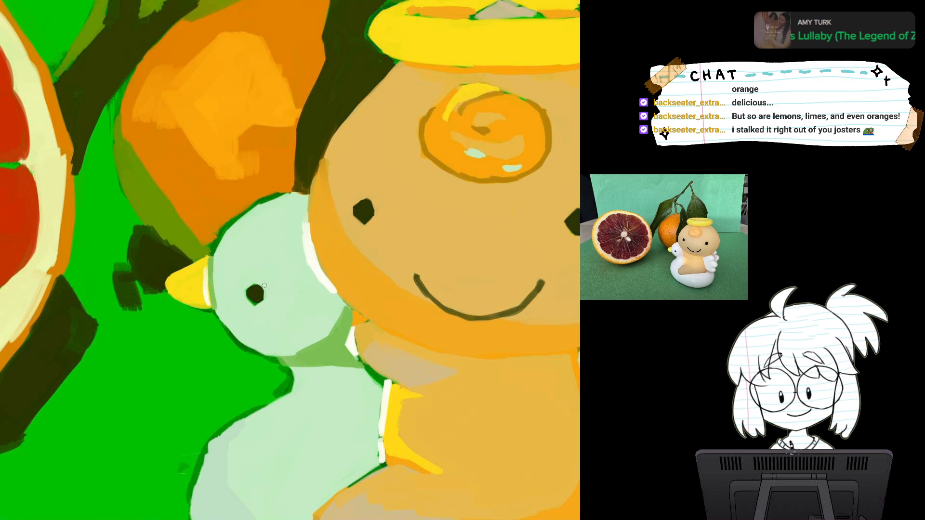
left_click_drag(264, 285, 267, 302)
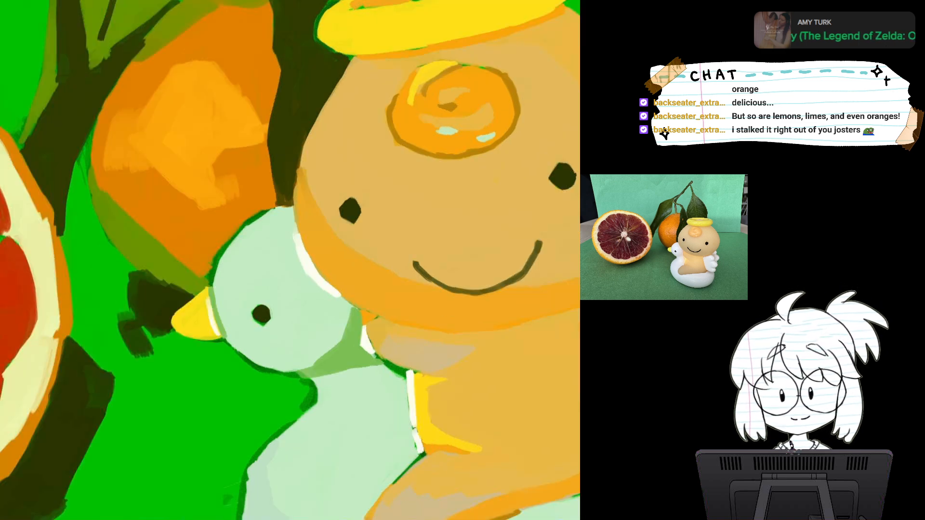
Examine the shaded duck and figurine within the whole composition from several canvas angles.
scroll(398, 323, "down", 1)
left_click_drag(397, 323, 330, 234)
scroll(410, 320, "down", 1)
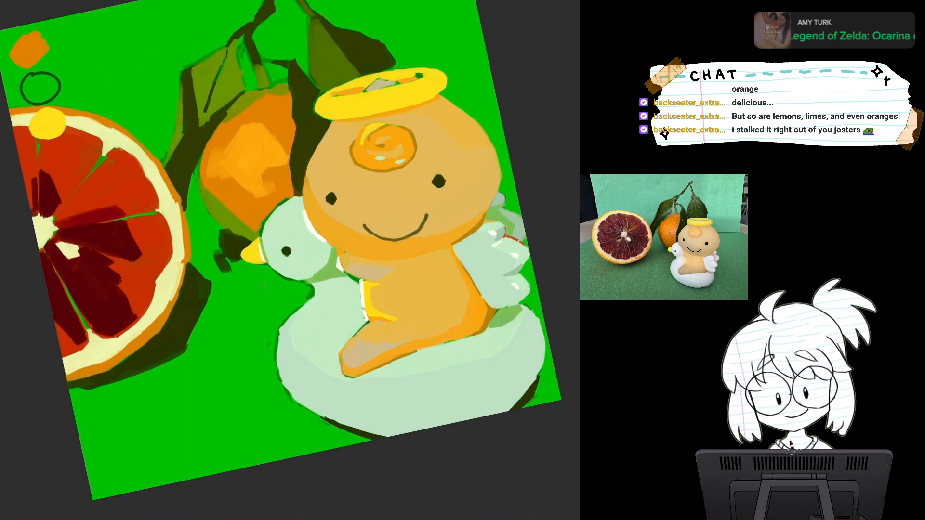
left_click_drag(410, 318, 420, 282)
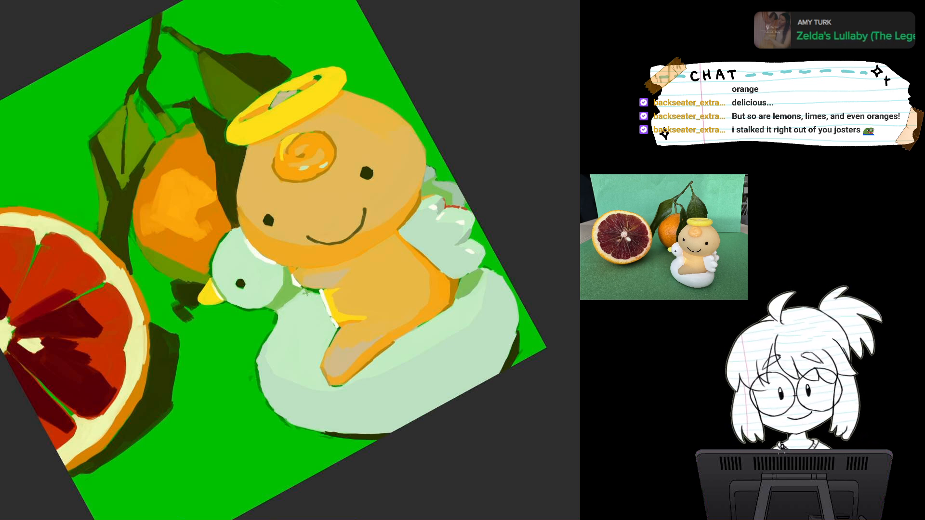
key("Escape")
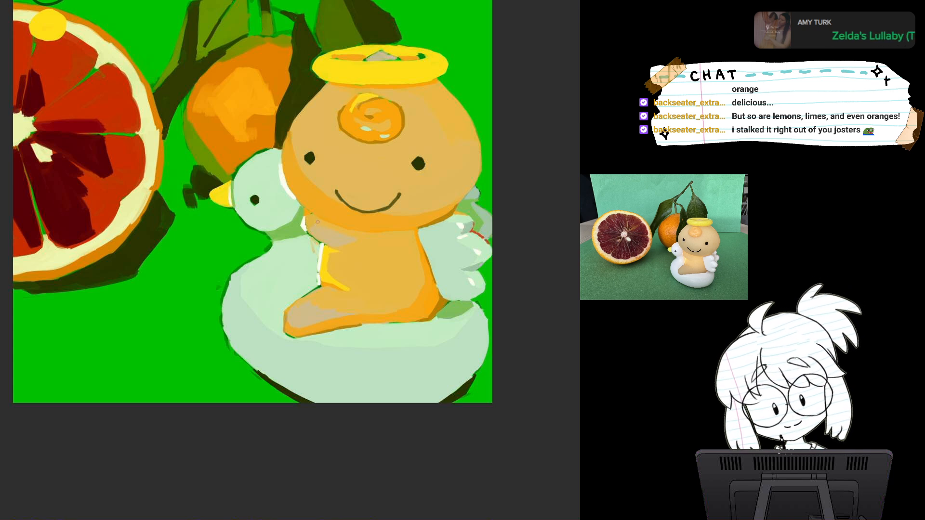
Repaint the figurine's arm with a grey-beige shade up to the duck's neck, leaving a narrow peach area beneath it.
key("ctrl+z")
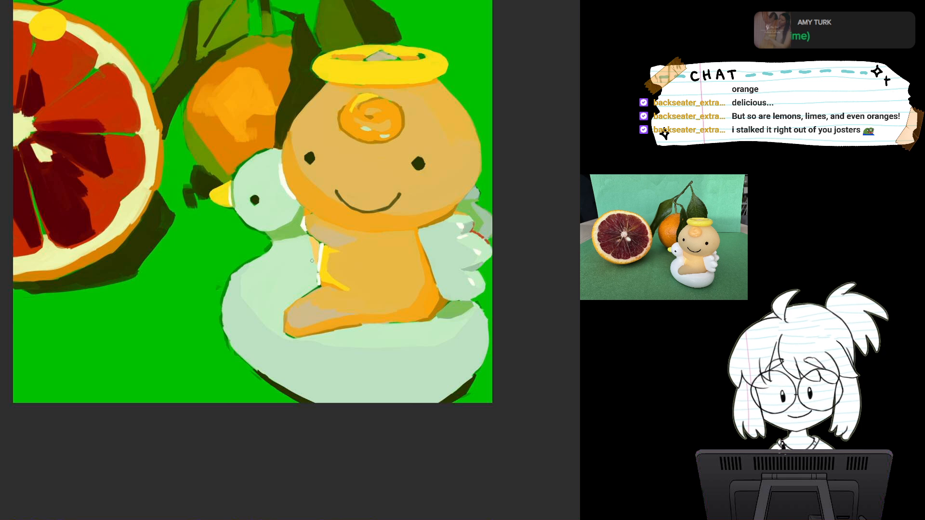
scroll(365, 276, "up", 3)
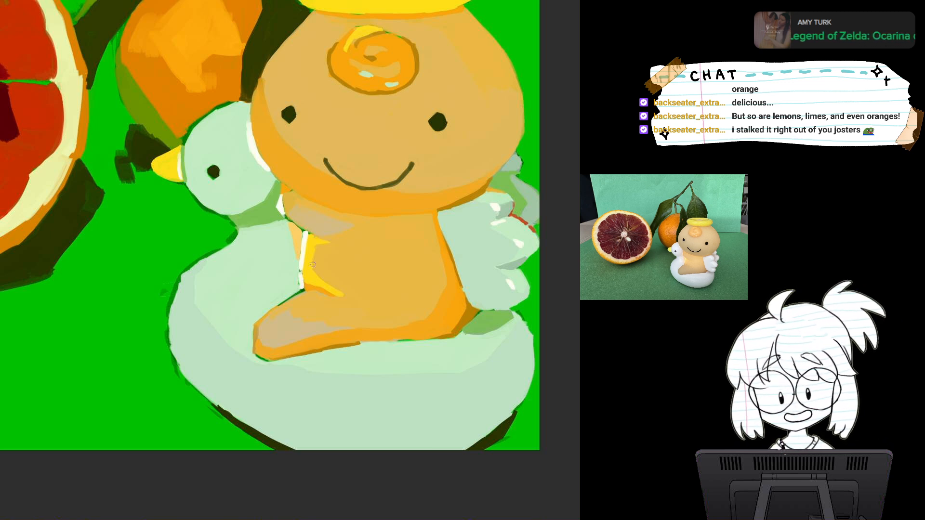
key("r")
mouse_move(313, 265)
left_mouse_down()
mouse_move(331, 314)
mouse_move(363, 346)
mouse_move(333, 317)
left_mouse_up()
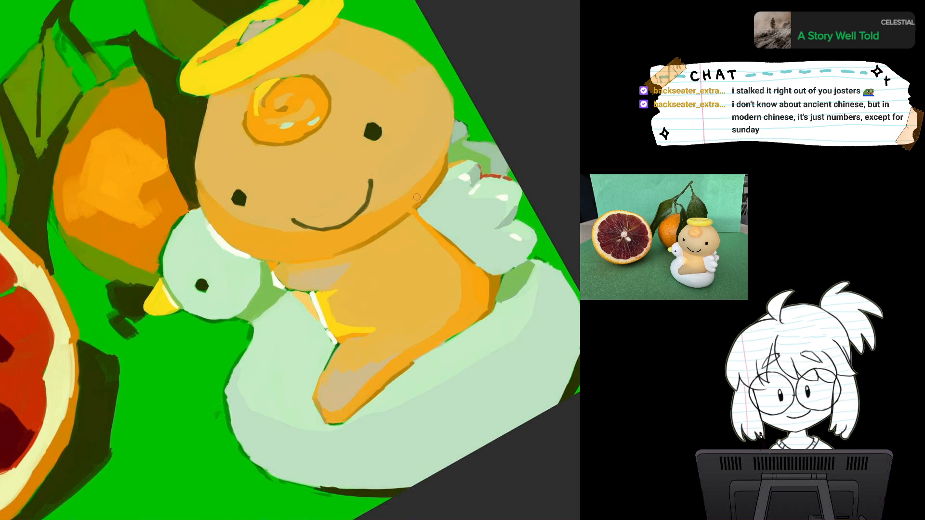
mouse_move(417, 197)
left_mouse_down()
mouse_move(478, 271)
mouse_move(483, 304)
left_mouse_up()
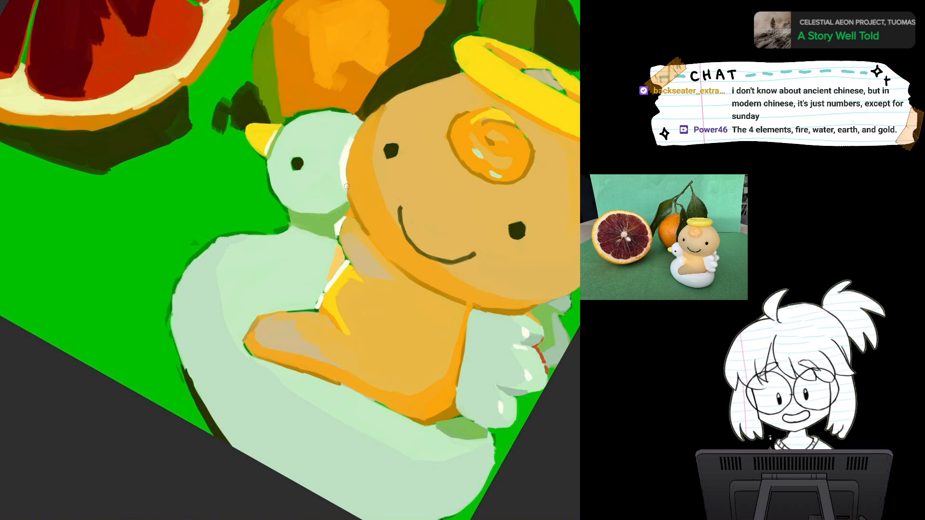
Clean up the front edge of the duck's breast with the bright green background colour.
scroll(374, 239, "down", 3)
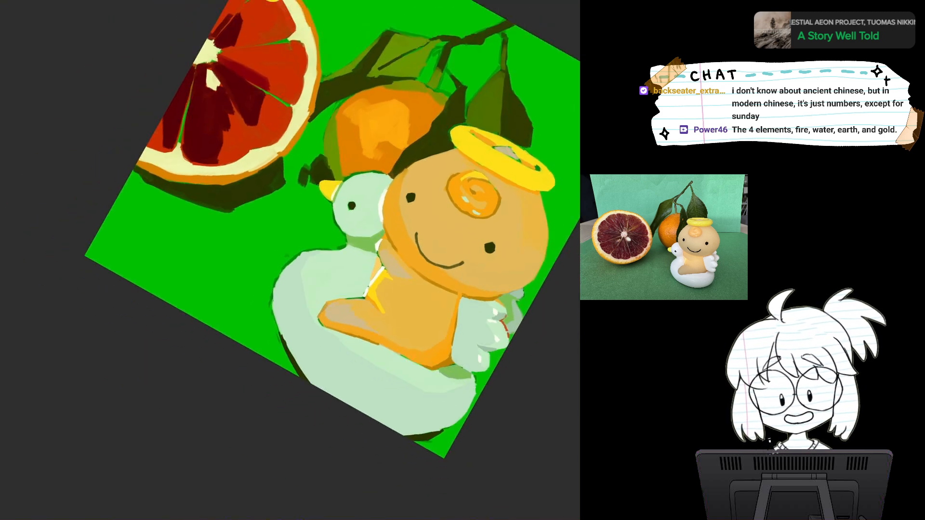
left_click_drag(374, 239, 379, 293)
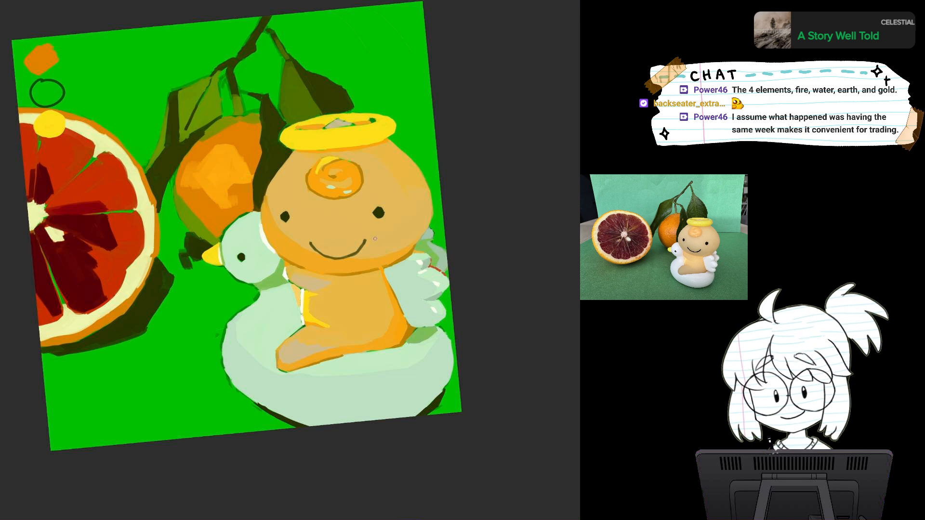
key("ctrl+plus")
left_click_drag(375, 238, 440, 187)
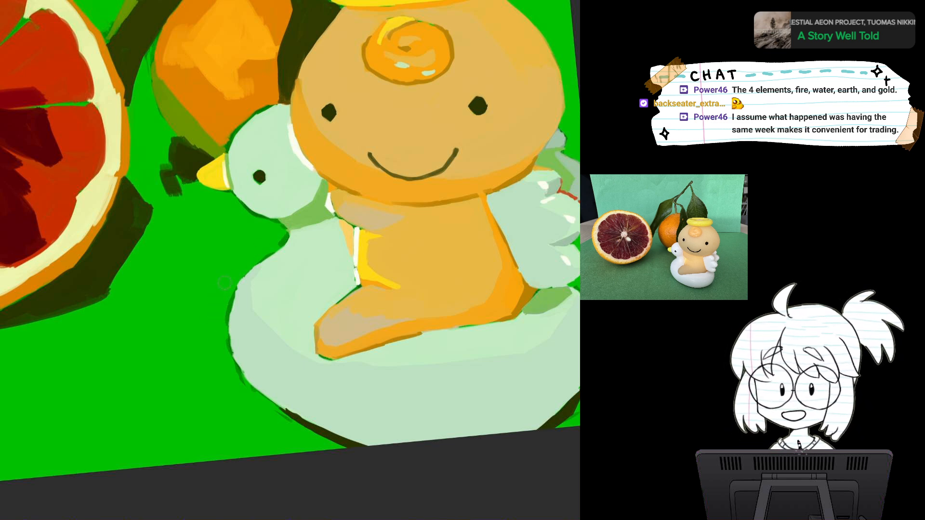
left_click_drag(226, 351, 225, 304)
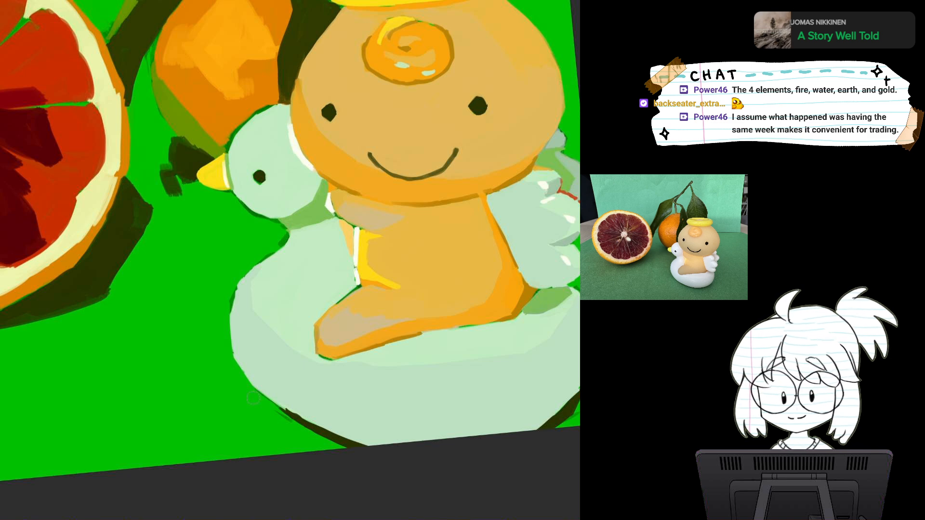
Trim the lower edge of the green shadow behind the figurine with the duck's pale mint colour.
scroll(440, 277, "down", 5)
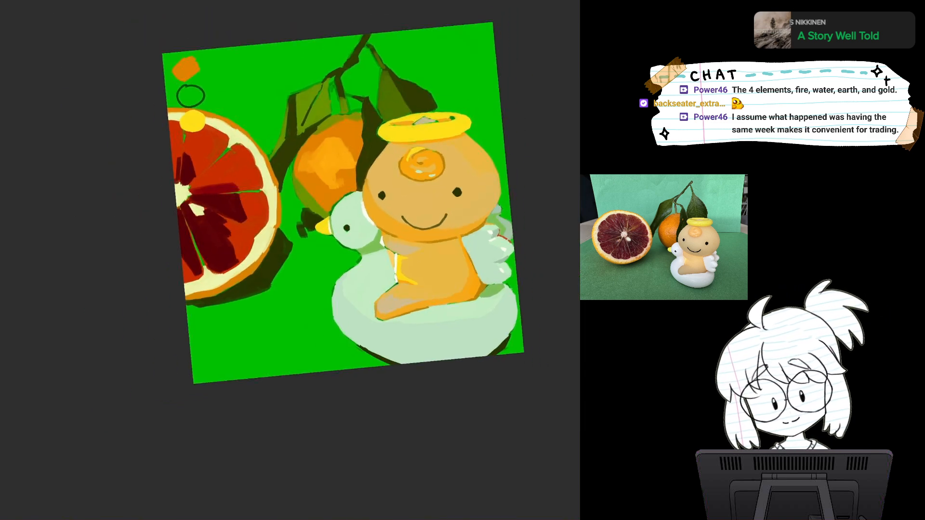
left_click_drag(439, 277, 369, 329)
scroll(321, 351, "up", 5)
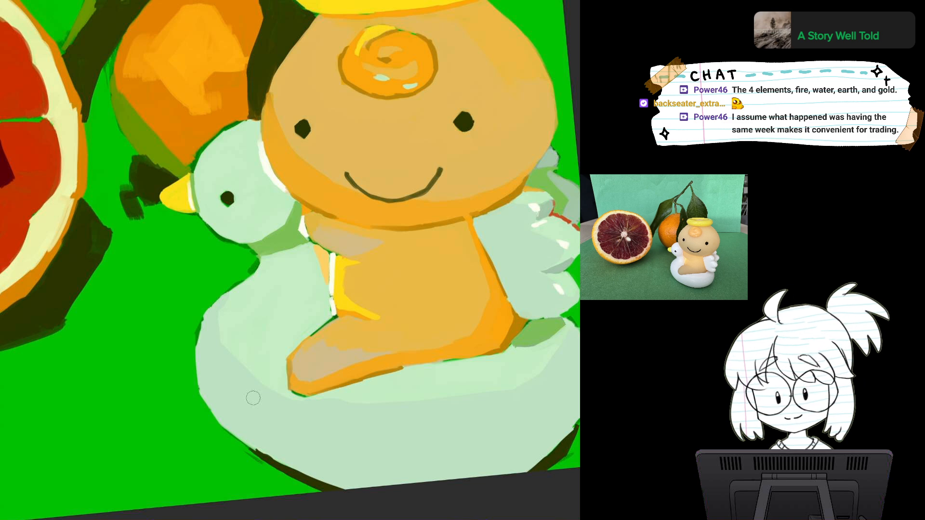
left_click(515, 361, "alt")
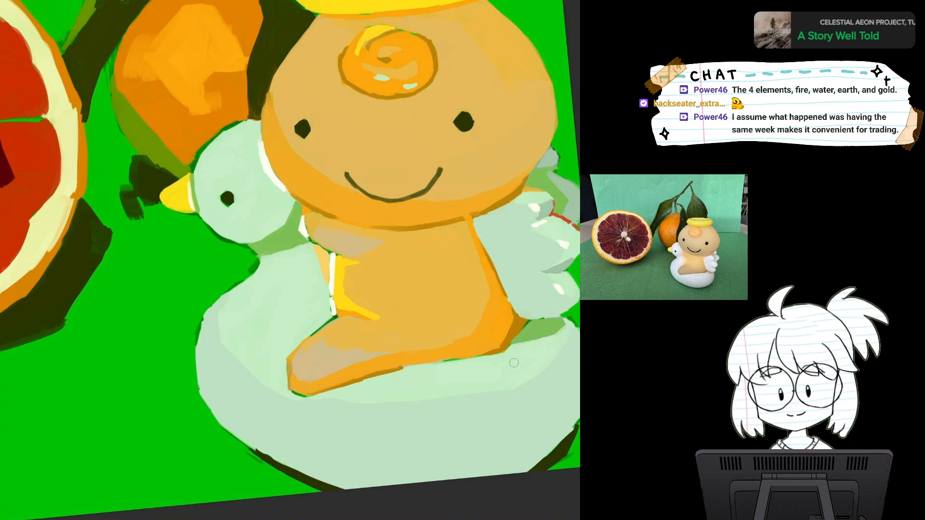
Smooth the outline of the duck's tail below the wing using the bright green background colour.
left_click_drag(514, 363, 340, 290)
scroll(515, 362, "up", 3)
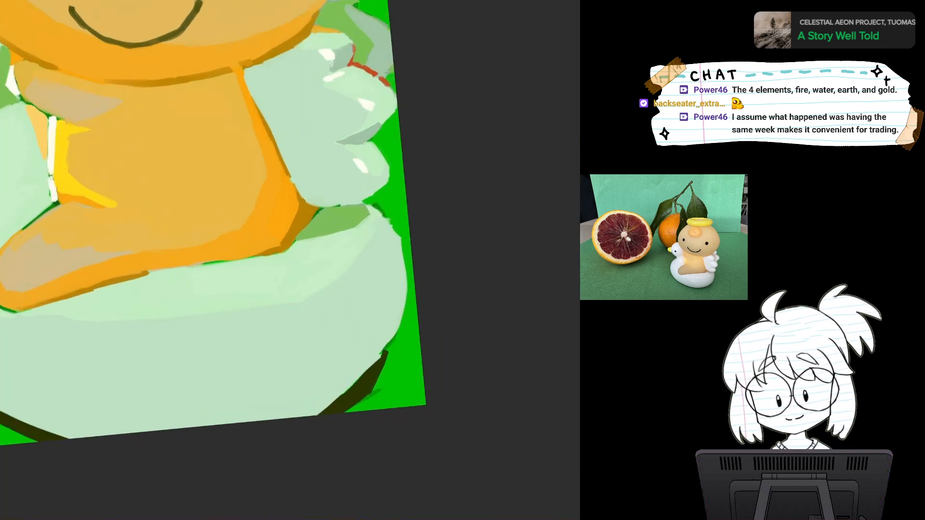
left_click(388, 201, "alt")
left_click_drag(403, 237, 381, 205)
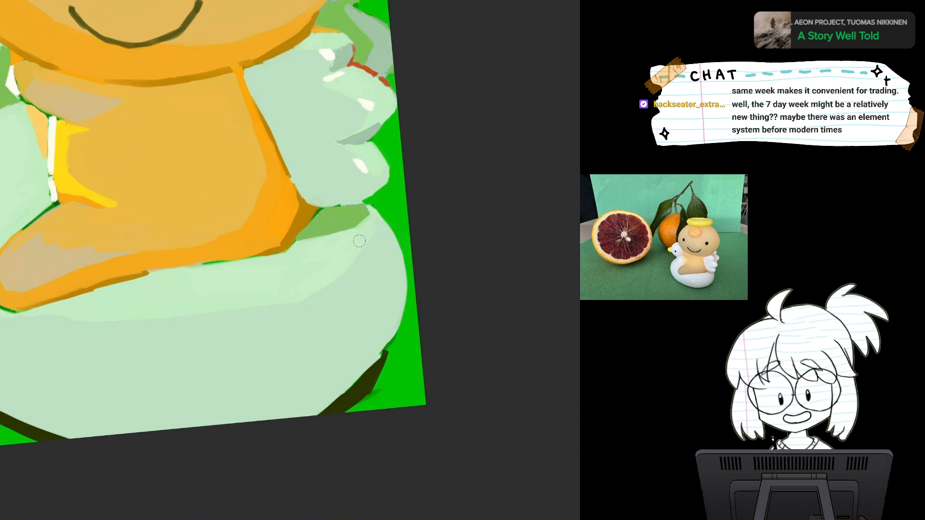
key("4")
key("4")
left_click(328, 193, "alt")
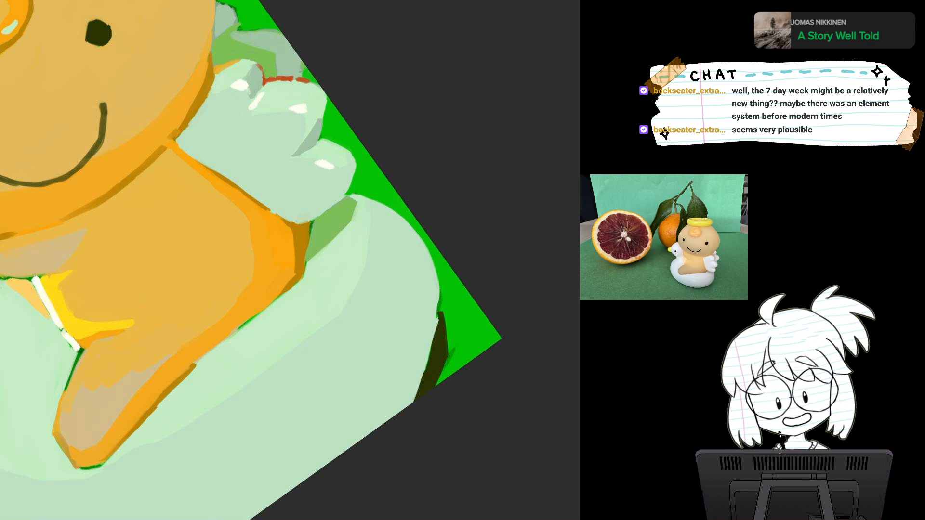
Examine the whole composition and the duck's silhouette in rotated and mirrored views.
scroll(321, 195, "down", 4)
key("6")
key("6")
key("6")
scroll(321, 195, "down", 3)
left_click_drag(322, 196, 338, 335)
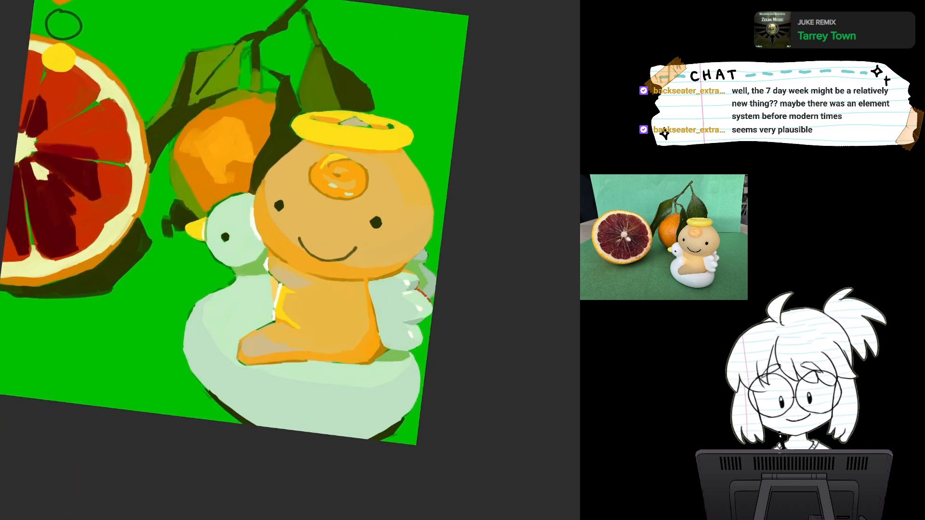
scroll(289, 260, "down", 1)
scroll(289, 261, "up", 4)
mouse_move(290, 261)
left_mouse_down()
mouse_move(281, 270)
mouse_move(343, 216)
mouse_move(348, 203)
mouse_move(334, 192)
left_mouse_up()
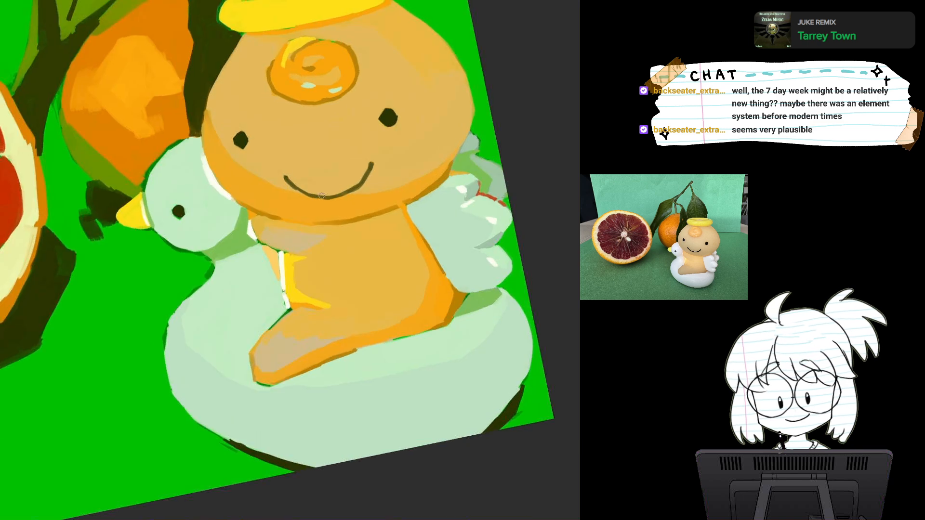
scroll(321, 195, "down", 4)
key("m")
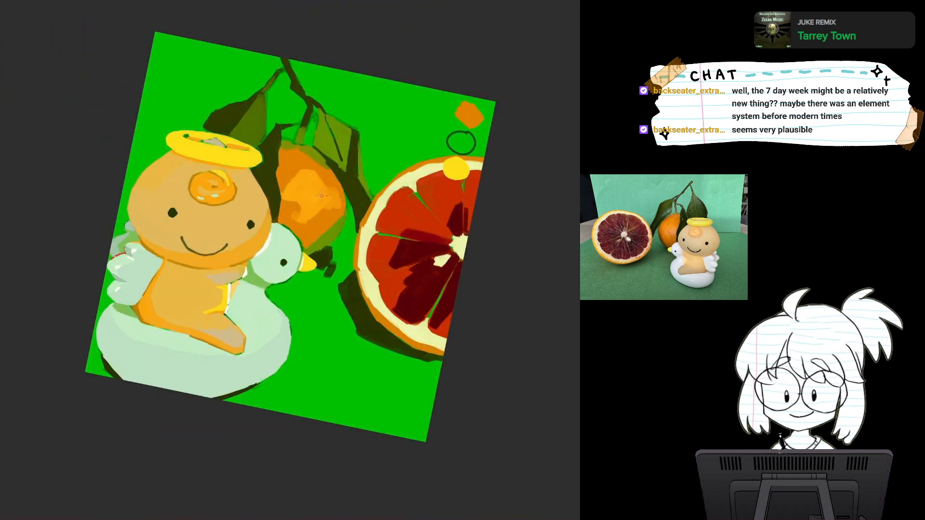
key("m")
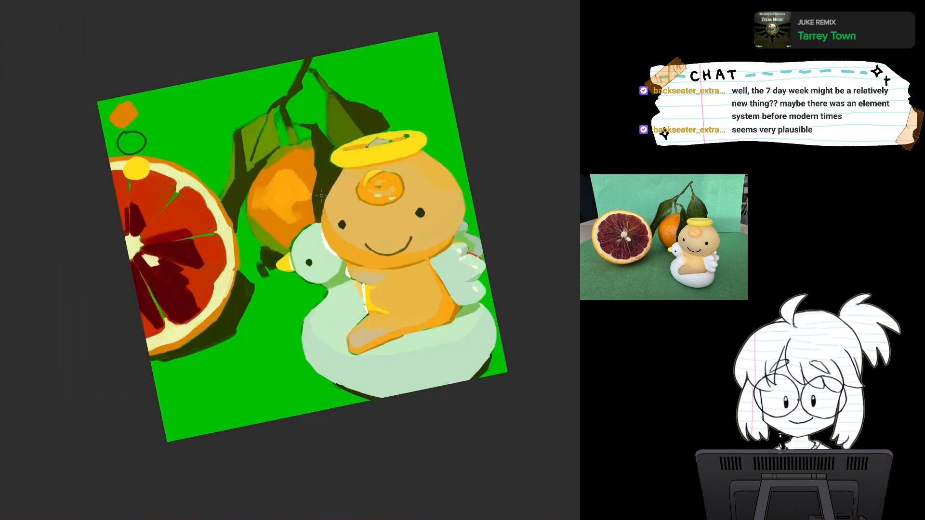
Repaint the patch seen through the halo's opening in the grey-beige sampled from the figurine's arm.
key("5")
scroll(430, 292, "up", 2)
mouse_move(321, 196)
left_mouse_down()
mouse_move(315, 395)
mouse_move(354, 422)
left_mouse_up()
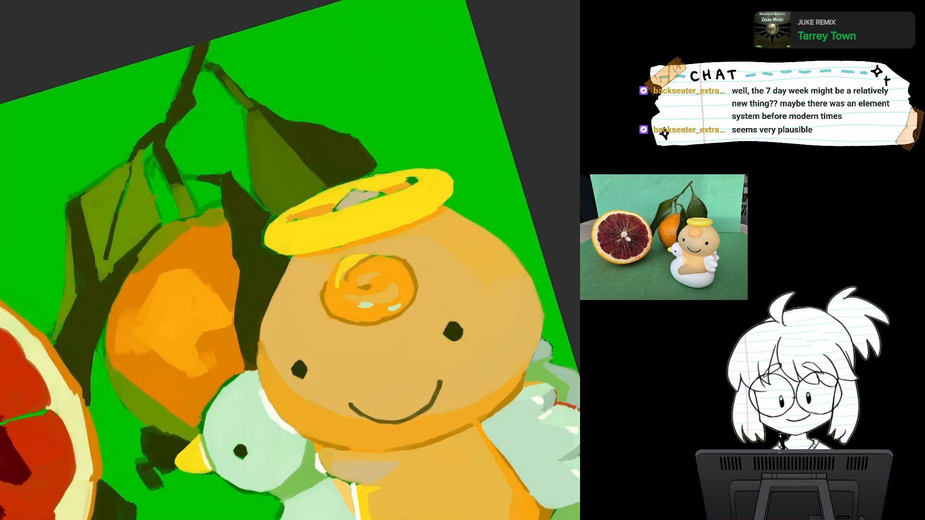
scroll(388, 313, "up", 2)
mouse_move(305, 94)
left_mouse_down()
mouse_move(333, 195)
mouse_move(432, 184)
mouse_move(445, 226)
left_mouse_up()
left_click(463, 230, "alt")
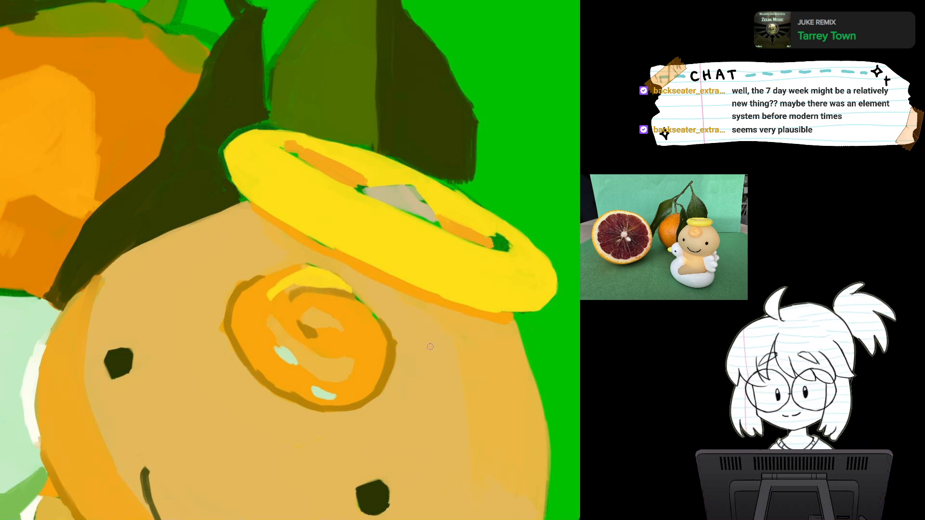
key("minus")
key("minus")
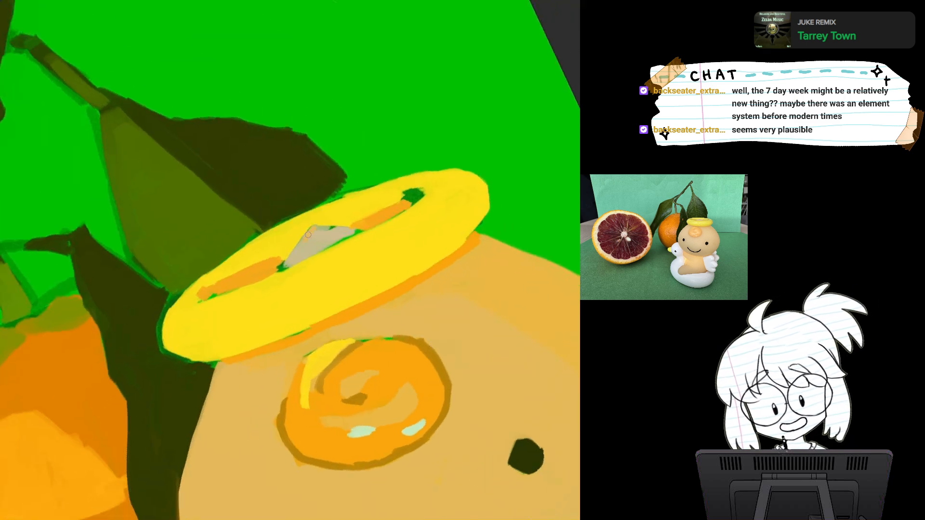
left_click_drag(314, 228, 326, 150)
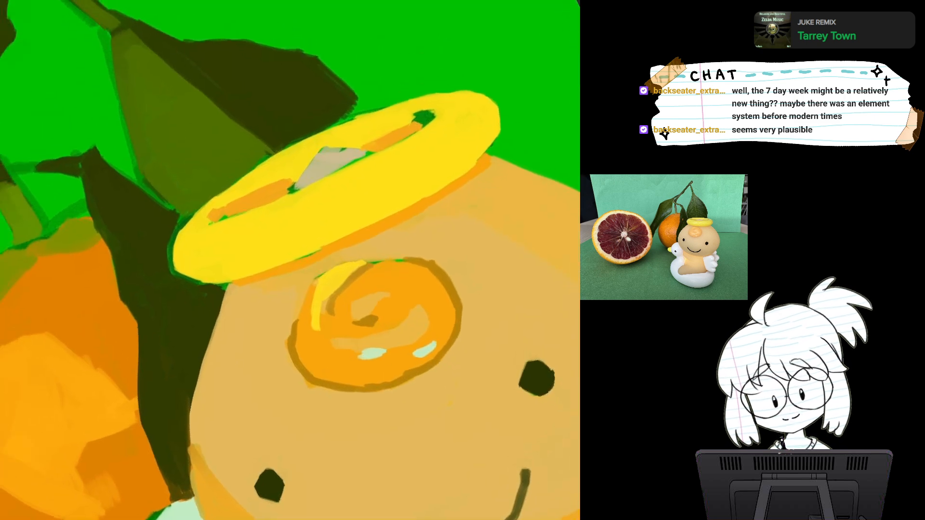
left_click_drag(315, 228, 196, 0)
left_click(319, 415, "alt")
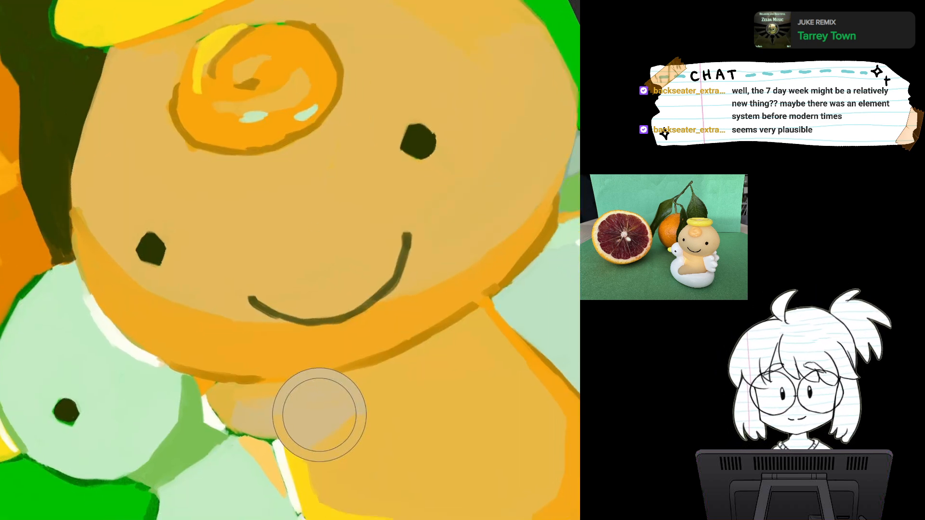
mouse_move(289, 231)
left_mouse_down()
mouse_move(332, 353)
mouse_move(361, 395)
left_mouse_up()
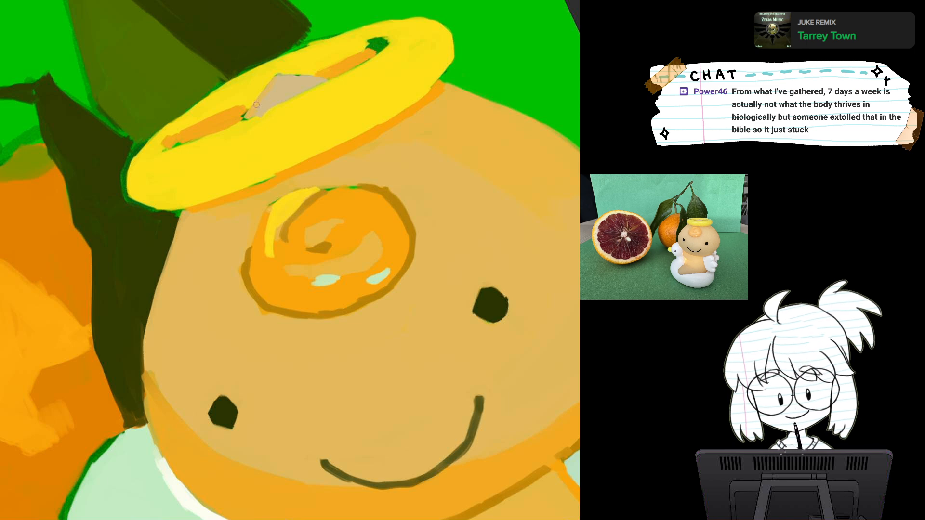
Refine the inner rim of the halo with yellow, narrowing and tidying the orange bands inside its opening.
left_click_drag(275, 89, 345, 120)
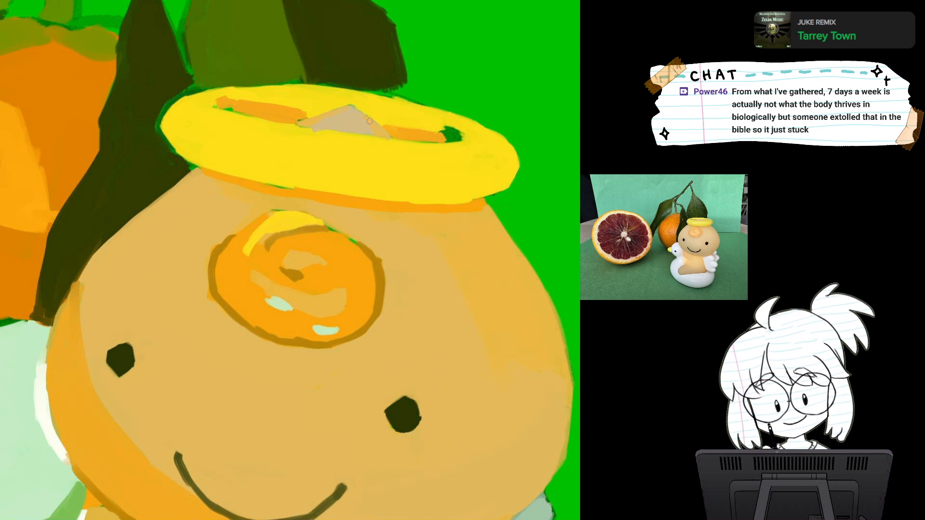
left_click_drag(391, 117, 316, 178)
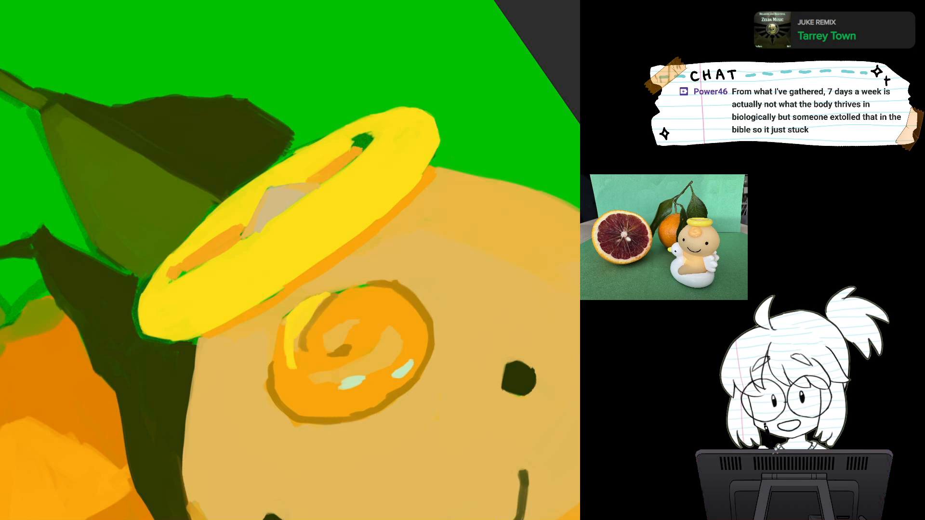
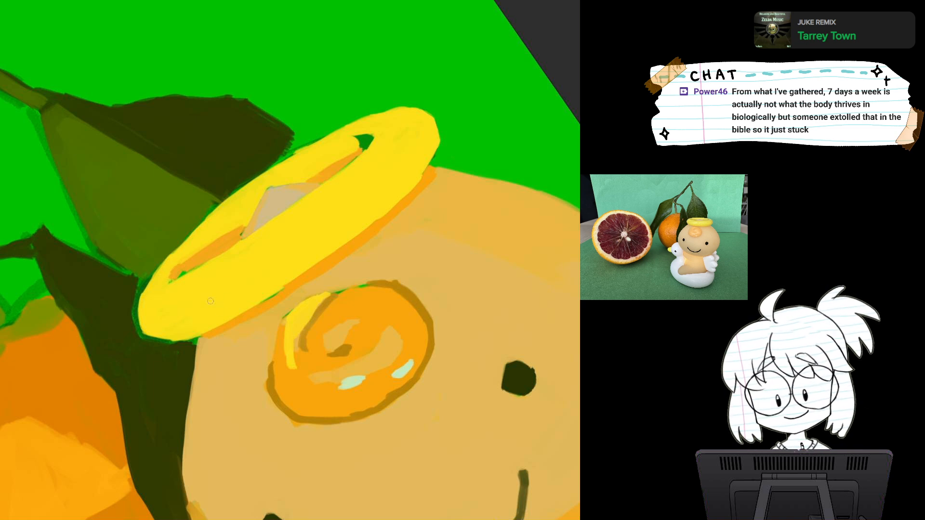
Shade the lower outer side of the halo with a band of slightly darker, warmer yellow.
scroll(380, 288, "down", 3)
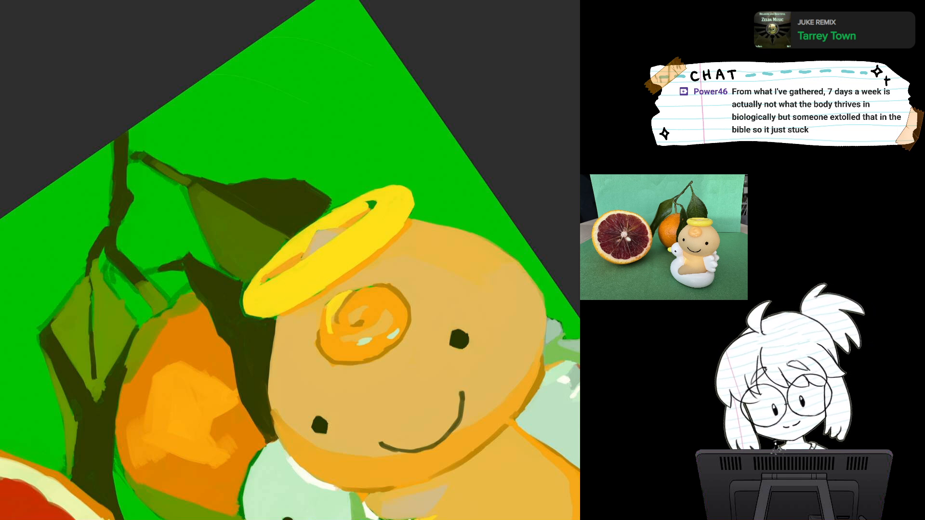
left_click_drag(315, 285, 392, 230)
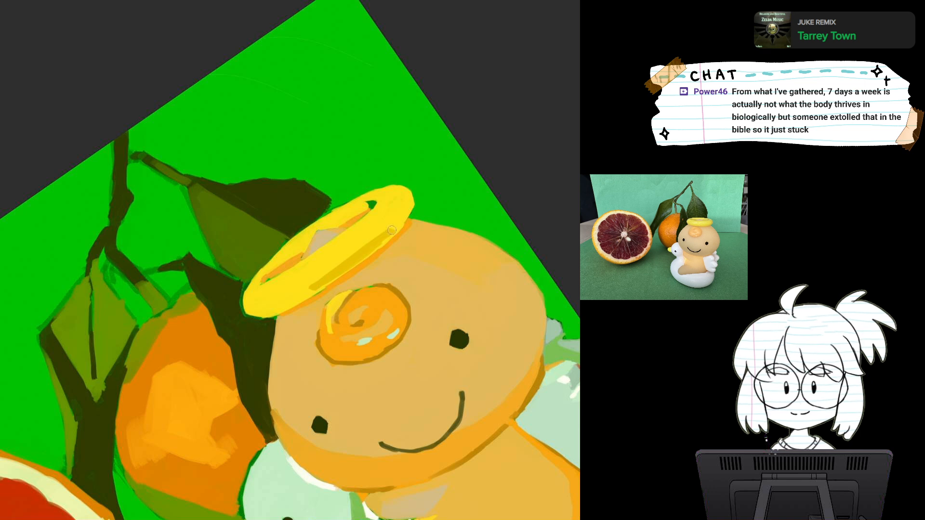
key("ctrl+z")
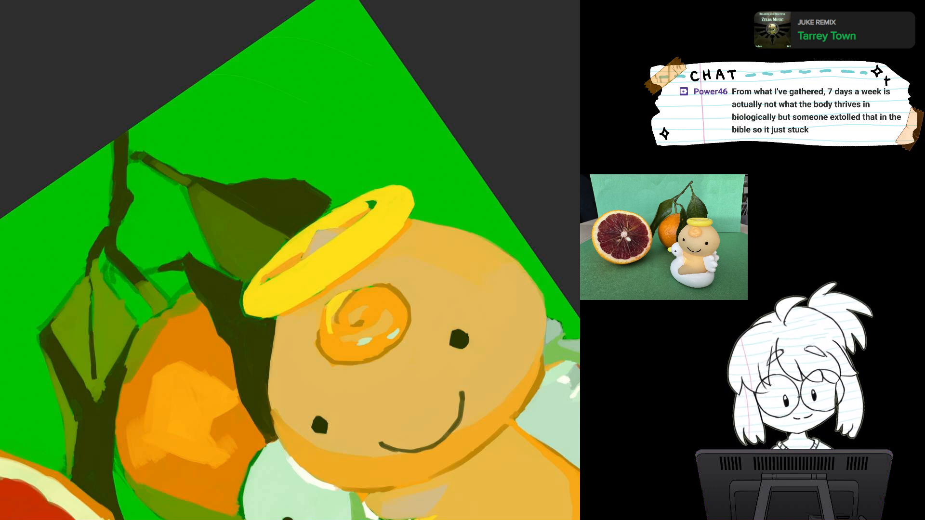
left_click_drag(336, 272, 391, 231)
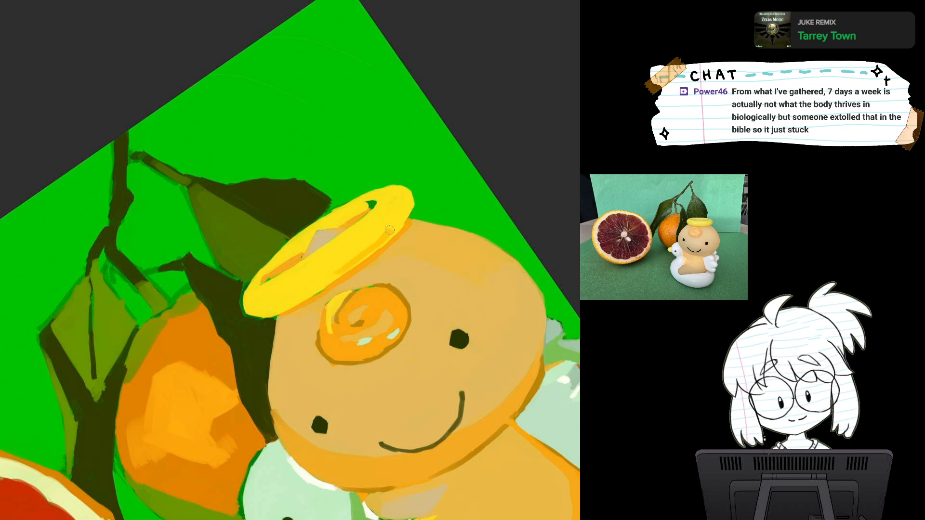
key("ctrl+z")
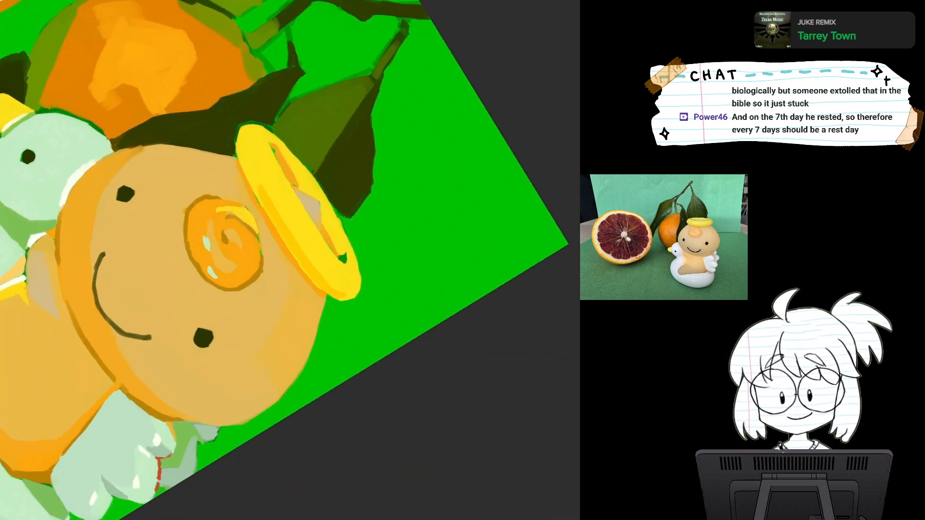
scroll(323, 271, "up", 3)
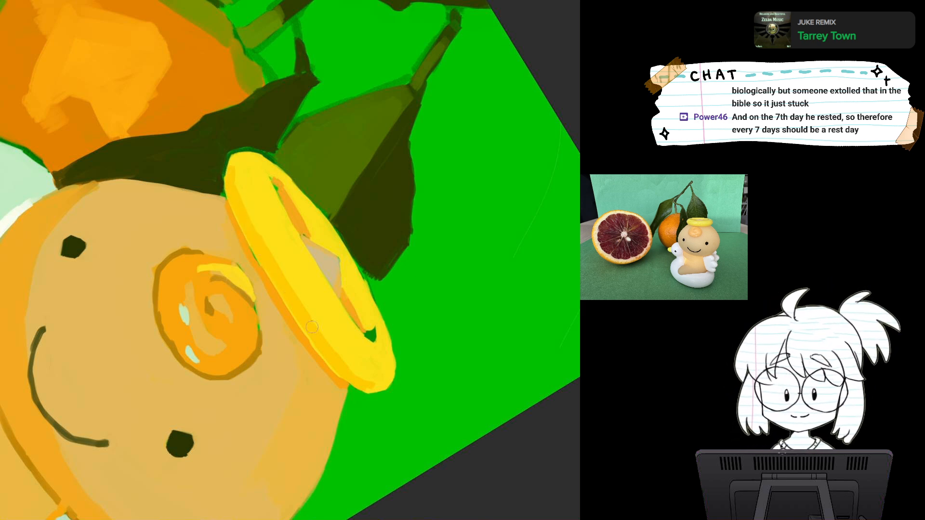
mouse_move(242, 144)
left_mouse_down()
mouse_move(170, 256)
mouse_move(183, 314)
mouse_move(265, 376)
left_mouse_up()
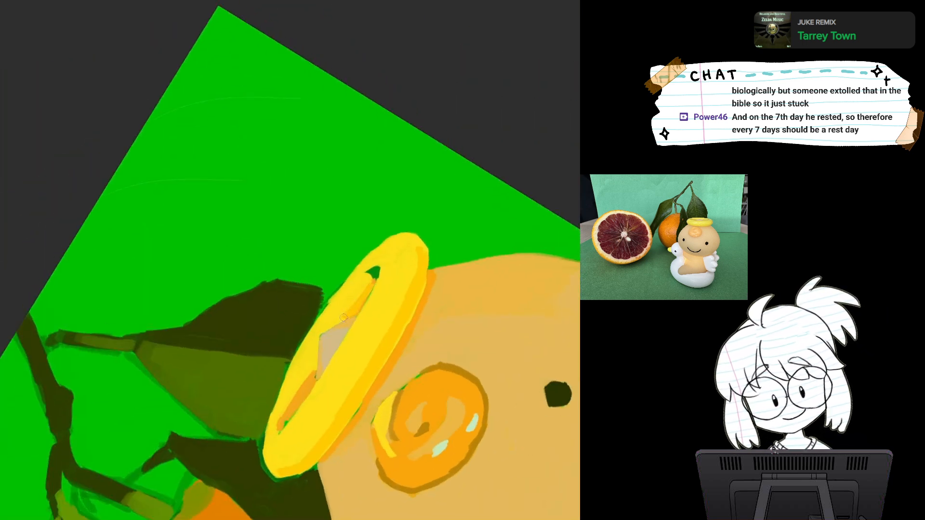
mouse_move(373, 284)
left_mouse_down()
mouse_move(377, 269)
mouse_move(375, 277)
left_mouse_up()
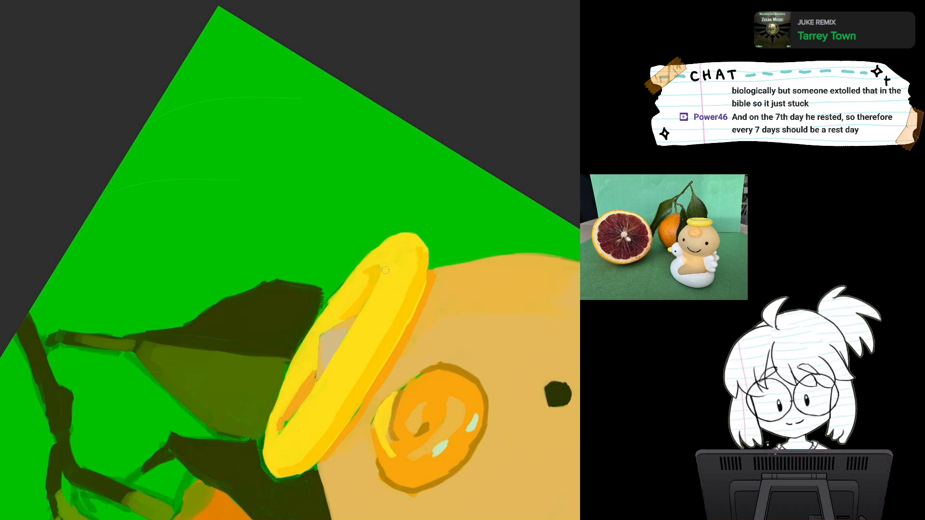
key("ctrl+z")
key("ctrl+z")
Add a small orange shading stroke on the end of the halo farthest from the orange.
left_click_drag(386, 270, 362, 143)
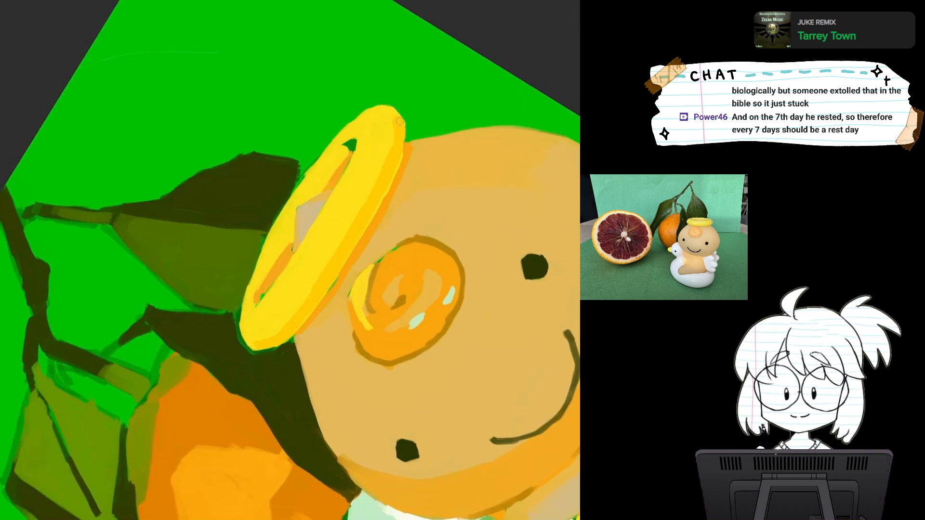
mouse_move(401, 107)
left_mouse_down()
mouse_move(525, 149)
mouse_move(473, 173)
mouse_move(503, 194)
left_mouse_up()
scroll(444, 314, "down", 3)
left_click_drag(444, 313, 410, 331)
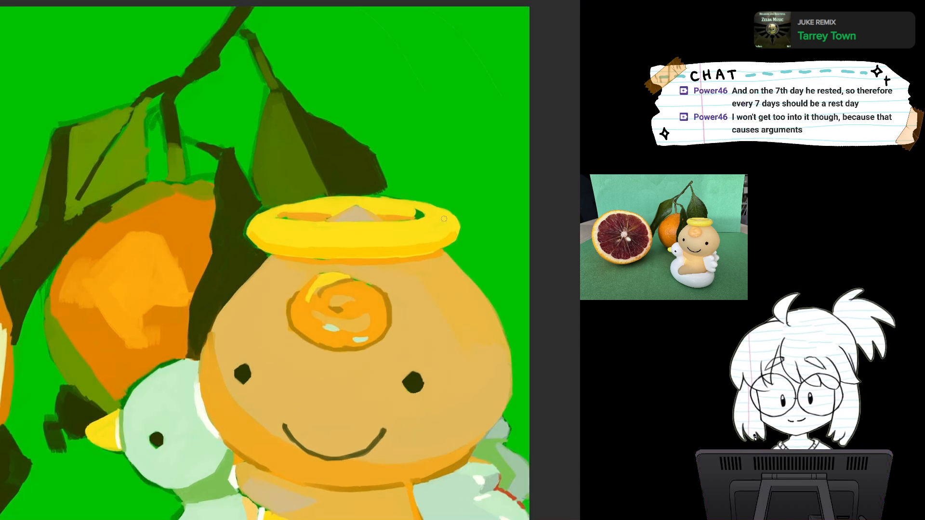
mouse_move(446, 217)
left_mouse_down()
mouse_move(425, 224)
mouse_move(455, 223)
left_mouse_up()
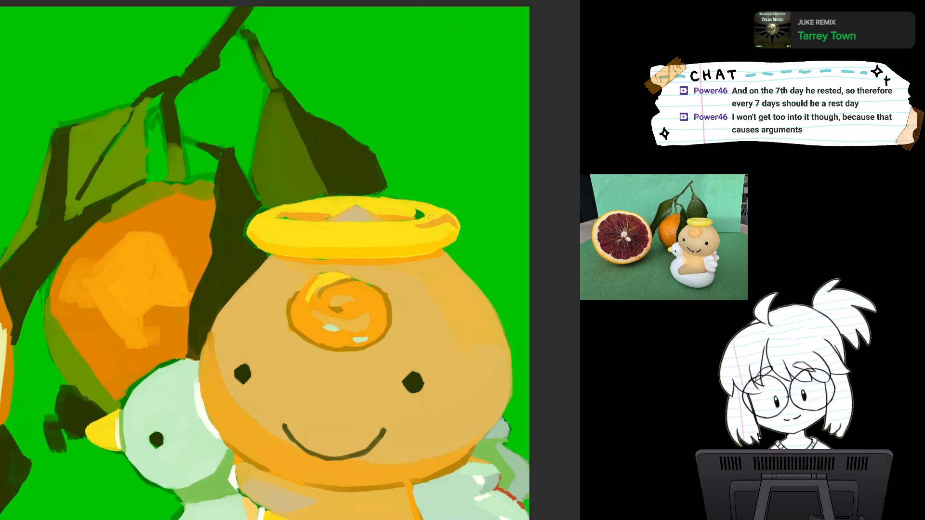
Paint pale mint highlights on the inner rim at the halo's right end and on the outer rim at its left end.
mouse_move(419, 205)
left_mouse_down()
mouse_move(430, 215)
mouse_move(414, 224)
left_mouse_up()
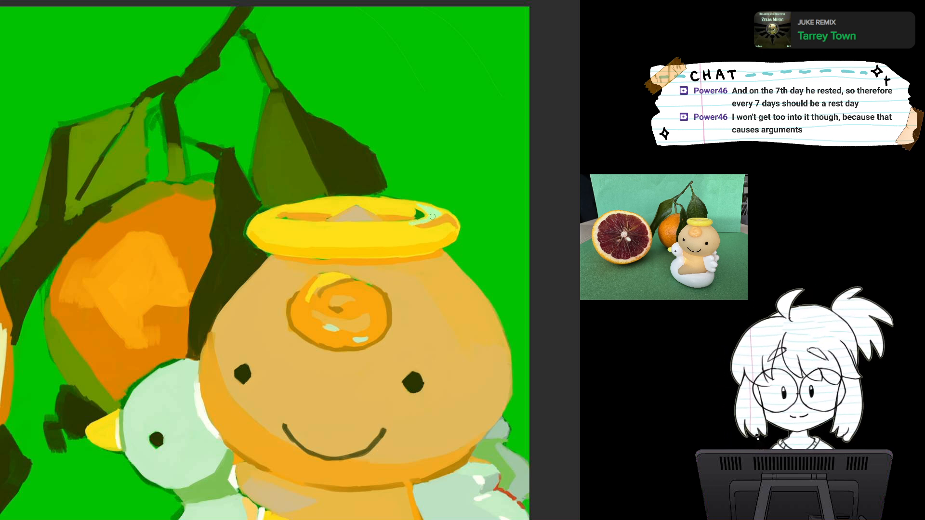
mouse_move(267, 212)
left_mouse_down()
mouse_move(252, 224)
mouse_move(272, 209)
left_mouse_up()
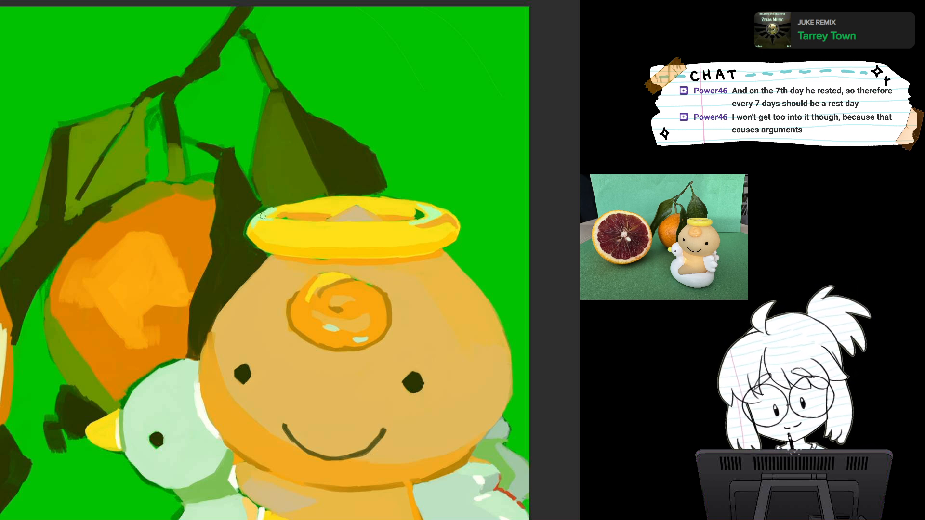
scroll(439, 283, "down", 1)
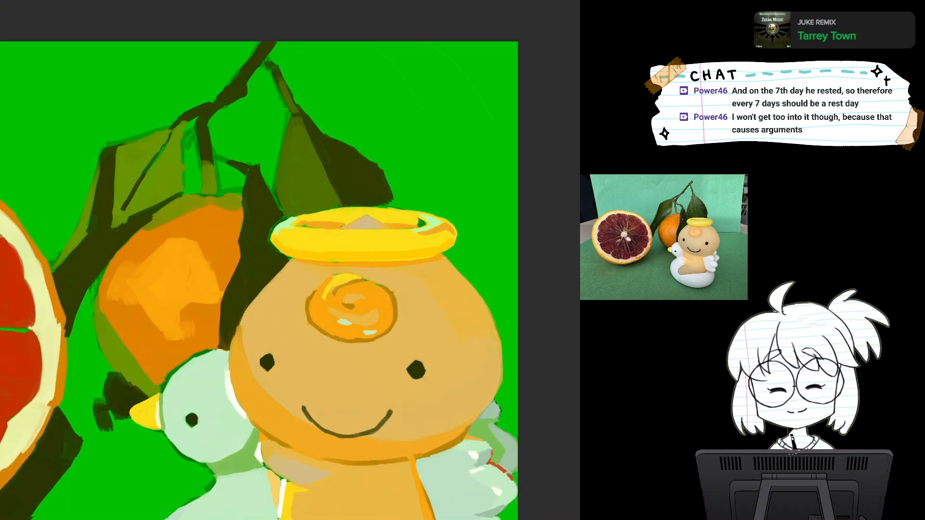
Add bright highlight strokes along the front band of the halo and check the painting mirrored before restoring its orientation.
left_click_drag(493, 474, 394, 294)
scroll(394, 294, "down", 5)
scroll(395, 292, "up", 6)
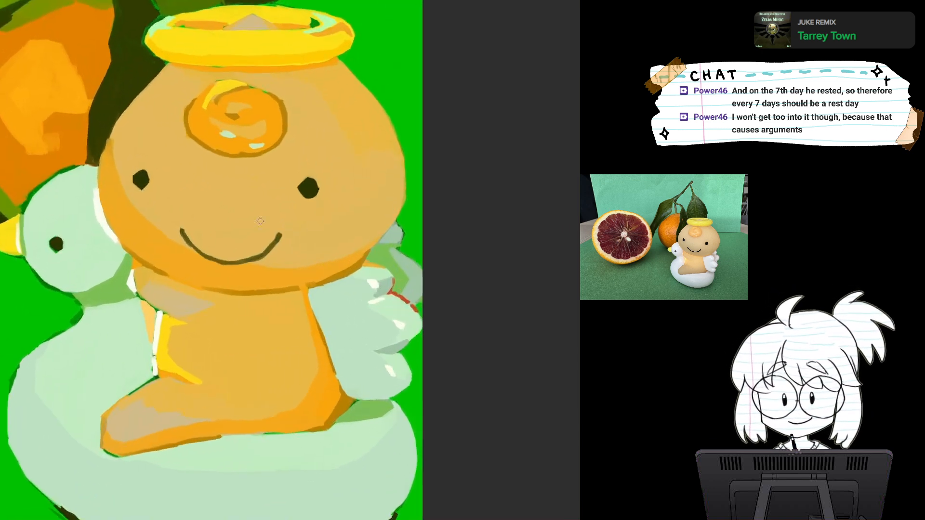
left_click_drag(260, 221, 342, 311)
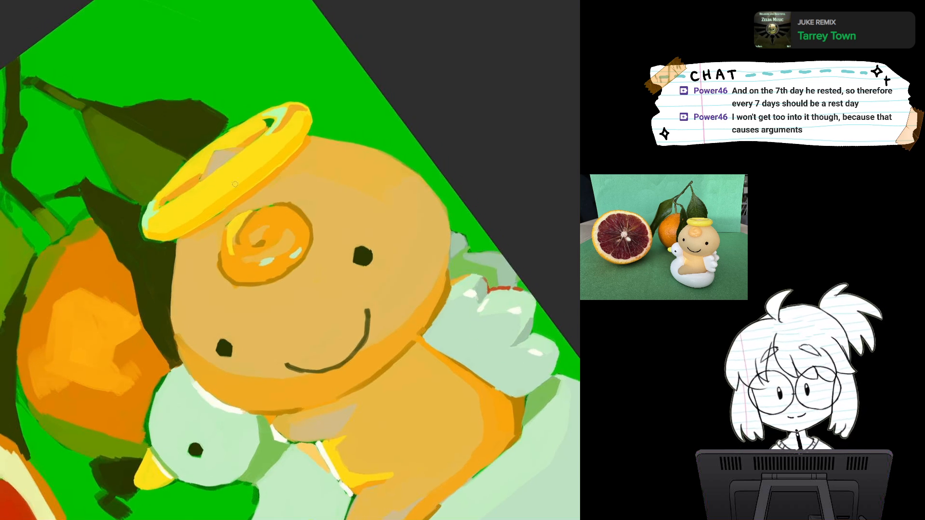
left_click_drag(202, 203, 392, 105)
scroll(275, 155, "down", 4)
key("m")
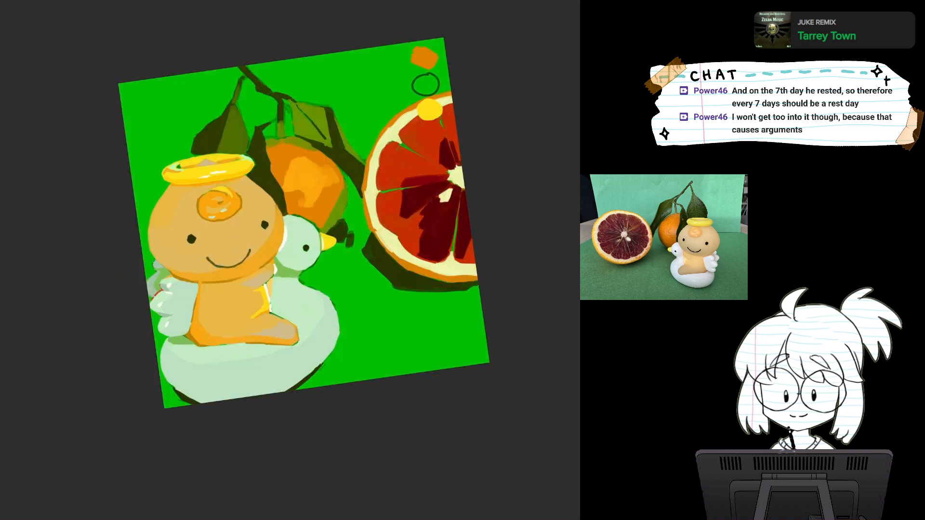
key("m")
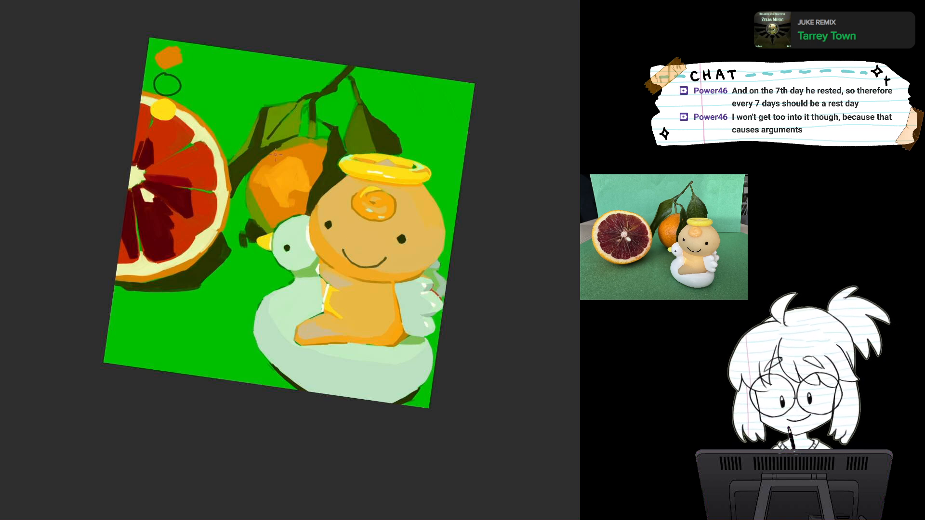
Refine the outline of the duck's chest against the green background, replacing the first edge stroke with one higher up.
scroll(393, 279, "up", 4)
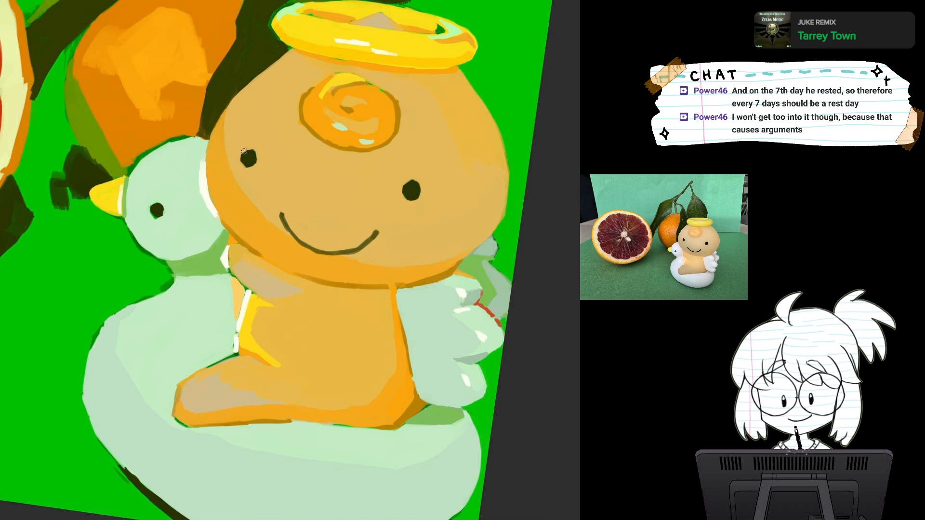
key("ctrl+0")
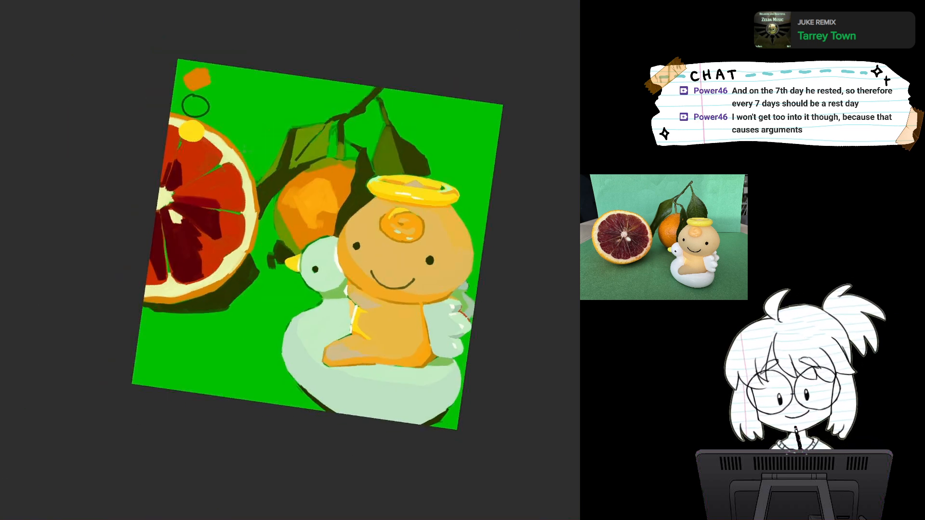
key("Escape")
scroll(362, 315, "up", 5)
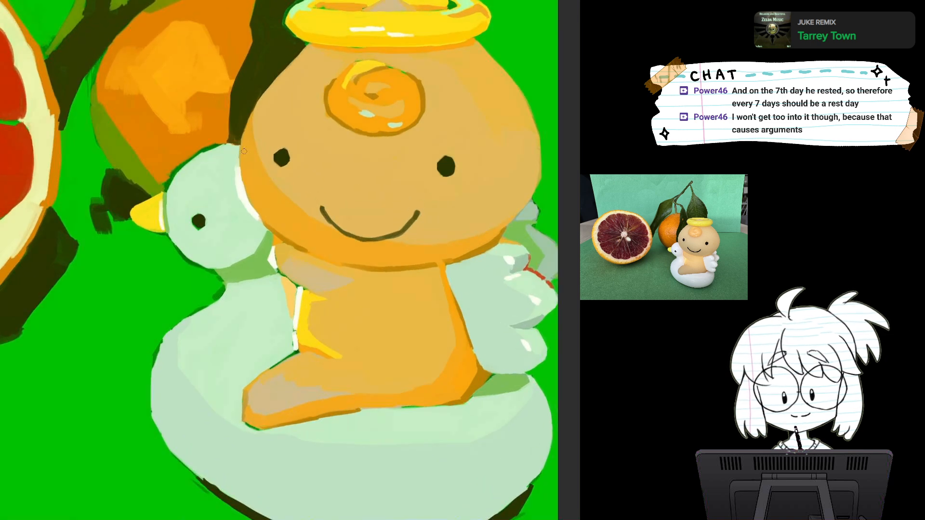
left_click_drag(363, 314, 458, 273)
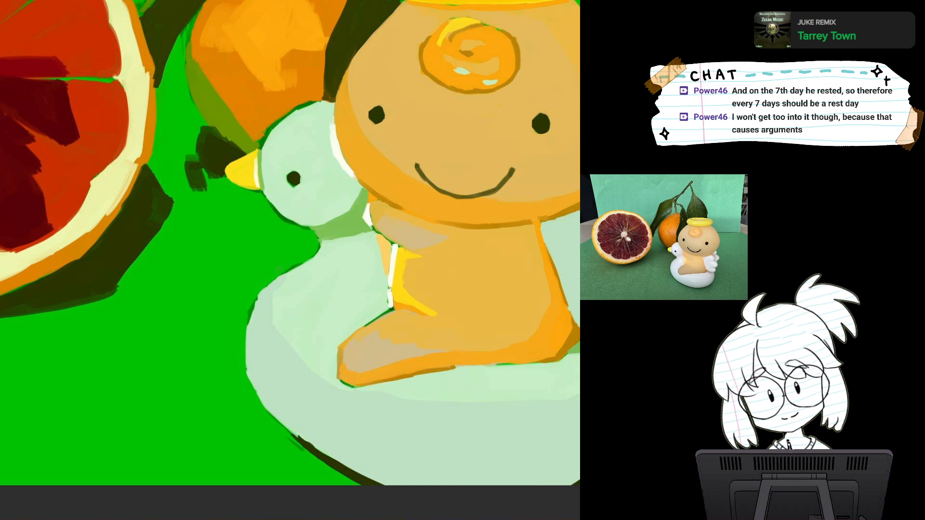
mouse_move(253, 303)
left_mouse_down()
mouse_move(278, 277)
mouse_move(248, 323)
left_mouse_up()
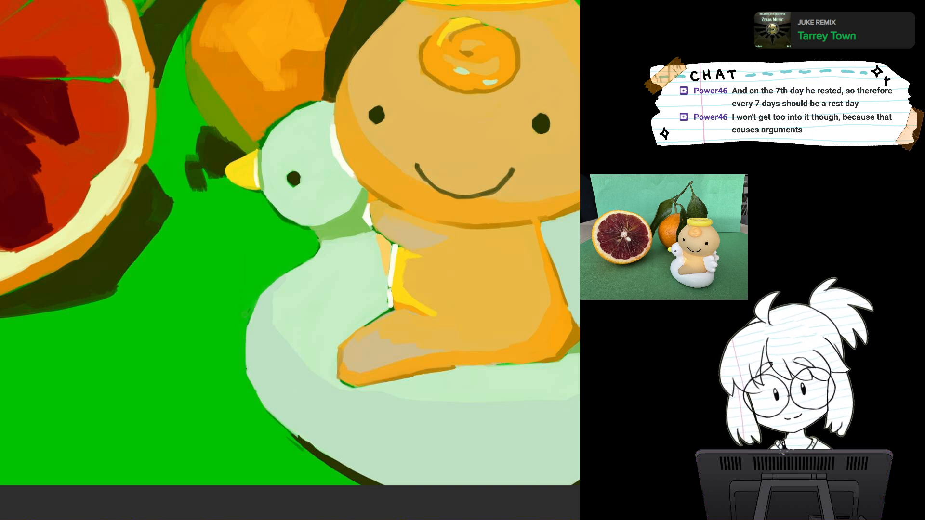
key("ctrl+z")
left_click_drag(293, 270, 252, 299)
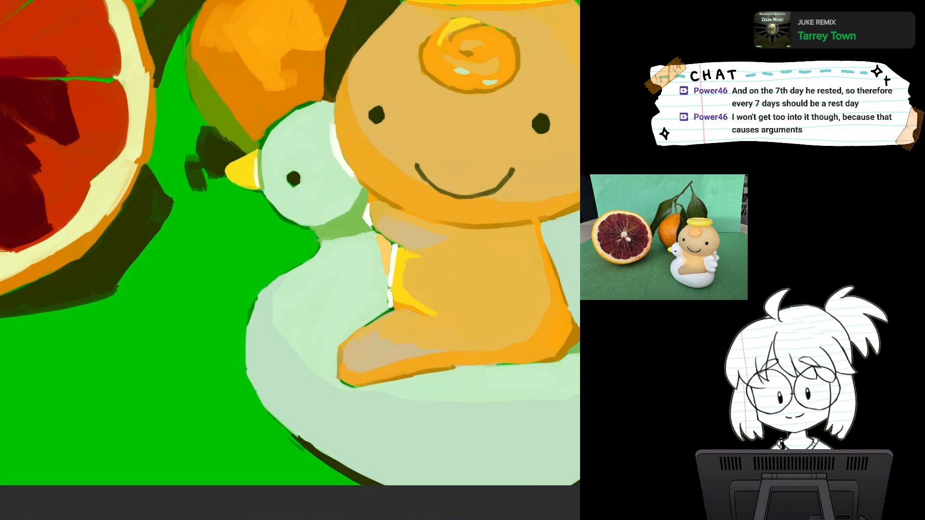
Paint pale mint highlight patches on the duck's chest and a small one on the back of its head.
scroll(410, 313, "down", 6)
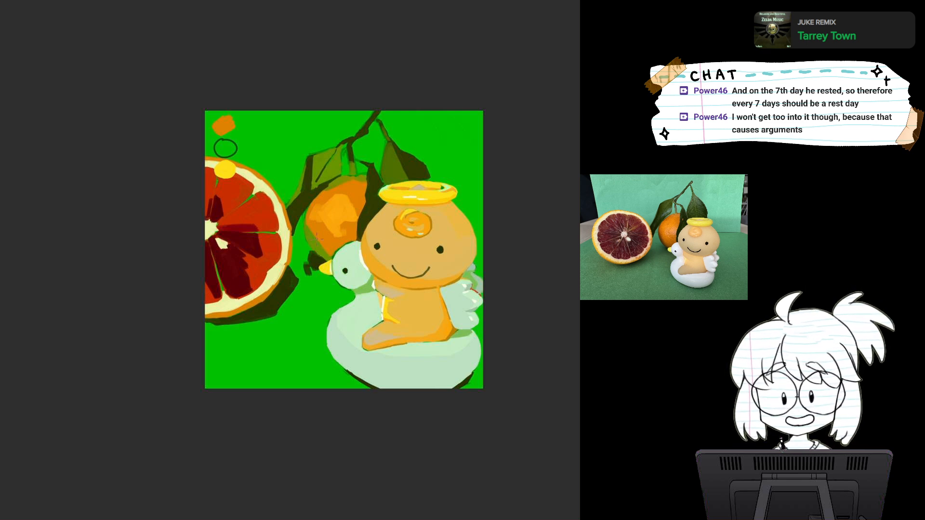
scroll(415, 351, "up", 5)
scroll(429, 353, "down", 2)
mouse_move(429, 353)
left_mouse_down()
mouse_move(385, 398)
mouse_move(395, 364)
left_mouse_up()
scroll(386, 352, "up", 3)
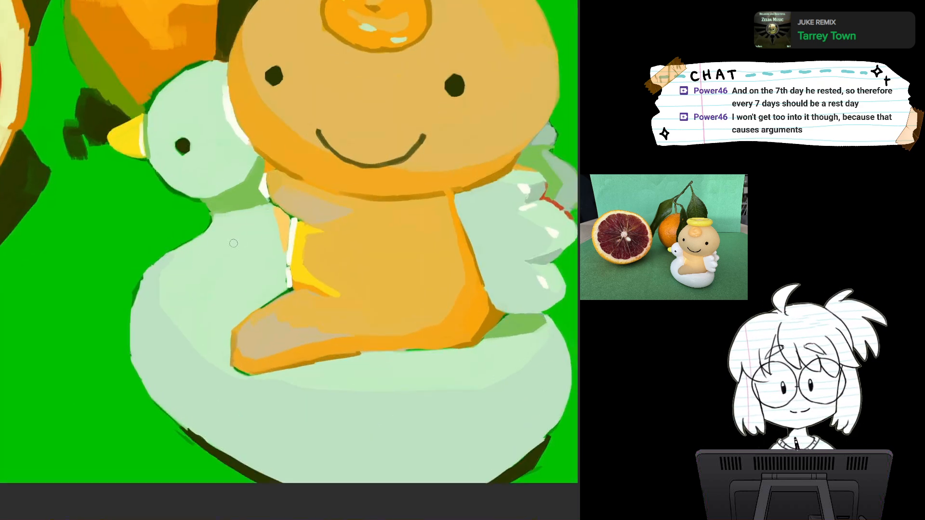
mouse_move(252, 230)
left_mouse_down()
mouse_move(258, 265)
mouse_move(248, 264)
mouse_move(259, 243)
mouse_move(259, 256)
mouse_move(229, 268)
mouse_move(255, 236)
mouse_move(253, 256)
mouse_move(236, 261)
mouse_move(241, 246)
mouse_move(227, 267)
mouse_move(248, 263)
mouse_move(254, 277)
mouse_move(246, 249)
mouse_move(233, 250)
mouse_move(262, 267)
left_mouse_up()
left_click_drag(259, 222, 263, 237)
key("bracketleft")
left_click_drag(234, 150, 235, 153)
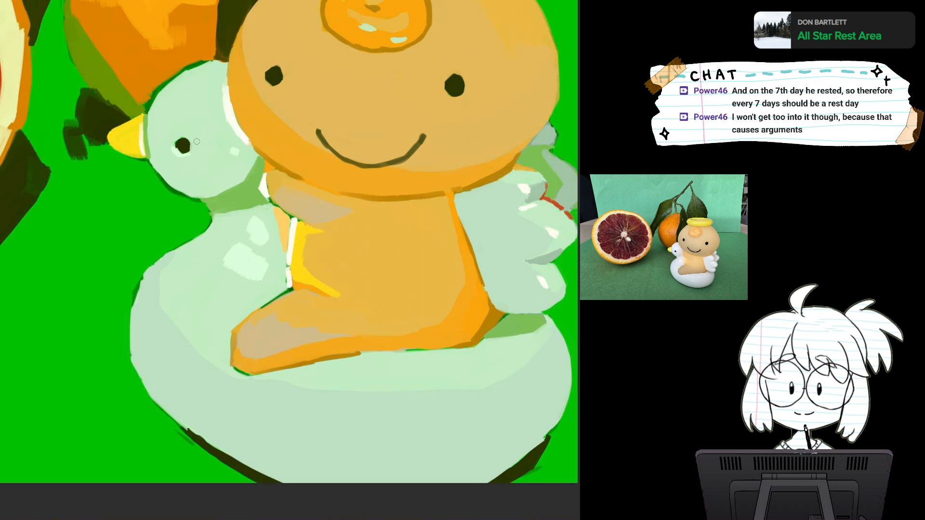
Paint pale highlight strokes on the top of the duck's body along the underside of the figure's foot and leg.
left_click_drag(196, 142, 161, 223)
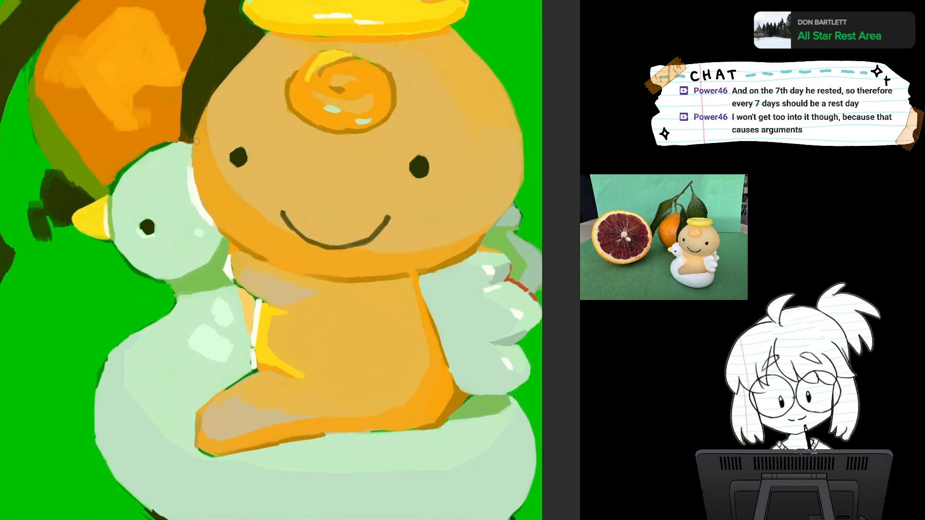
mouse_move(196, 142)
left_mouse_down()
mouse_move(142, 229)
mouse_move(152, 62)
left_mouse_up()
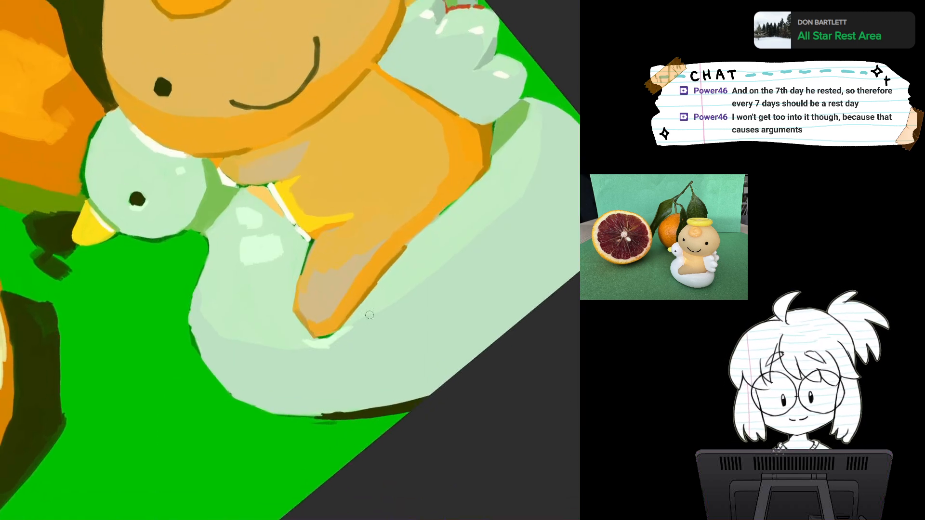
mouse_move(338, 336)
left_mouse_down()
mouse_move(375, 316)
mouse_move(376, 291)
mouse_move(420, 242)
left_mouse_up()
left_click_drag(378, 286, 466, 198)
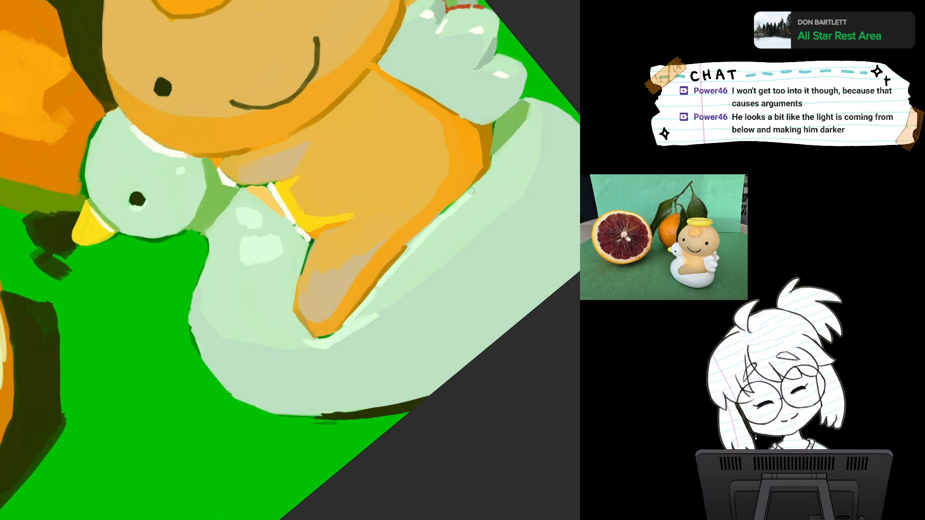
Add short pale highlights on the lower front of the duck's body and check the painting mirrored before restoring its orientation.
scroll(291, 261, "down", 3)
left_click_drag(291, 261, 358, 207)
left_click_drag(504, 340, 426, 354)
scroll(427, 354, "down", 1)
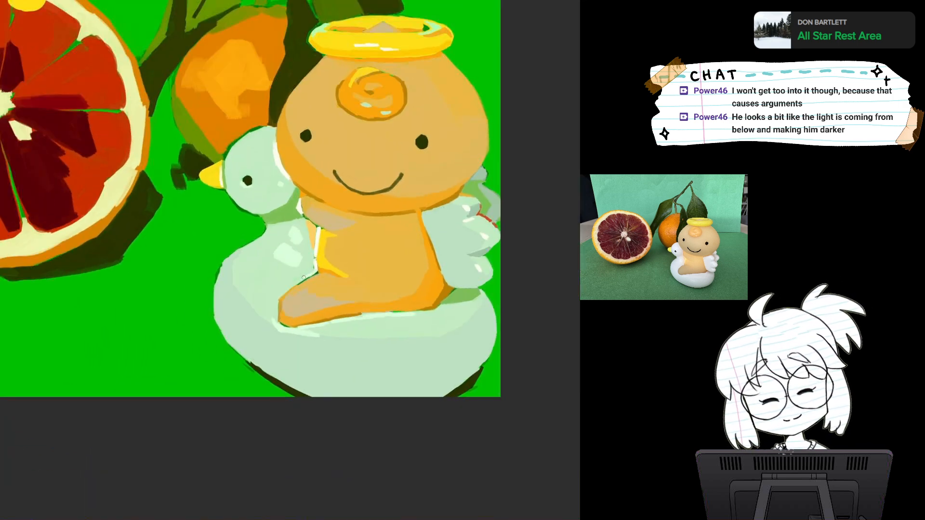
left_click_drag(303, 278, 252, 310)
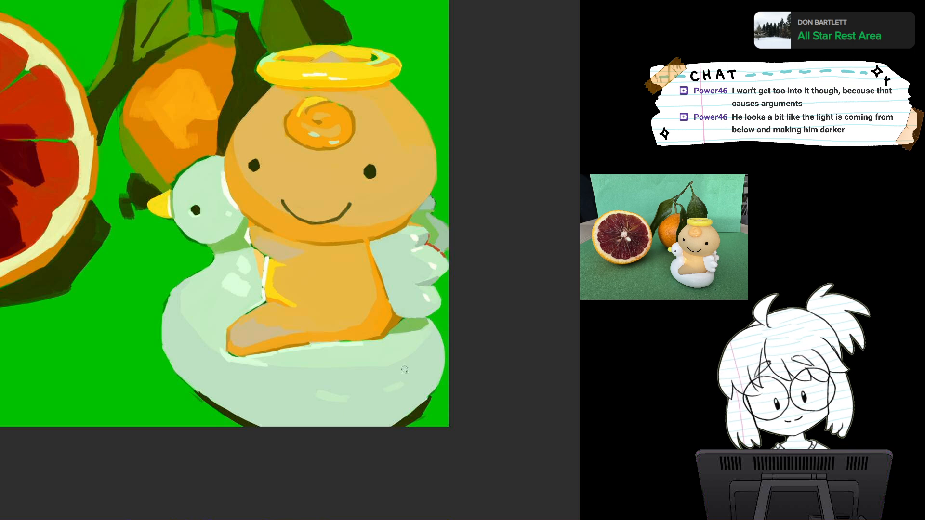
scroll(407, 328, "down", 2)
left_click_drag(406, 328, 365, 340)
key("m")
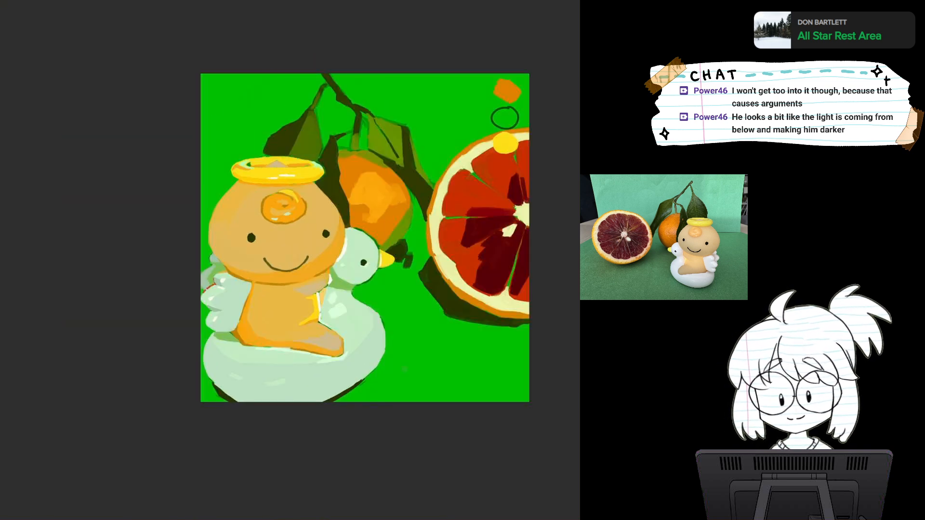
key("m")
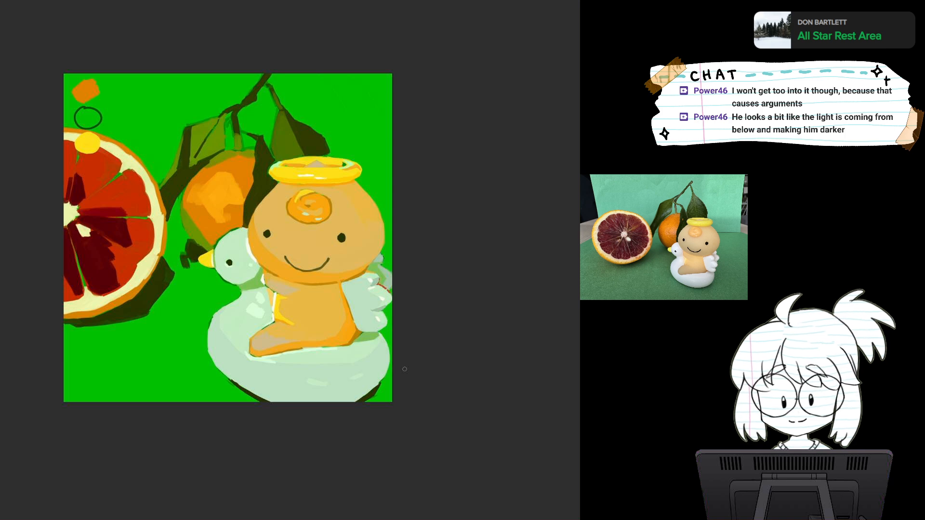
Try a pale highlight at the upper tip of the yellow reflection on the figure's torso.
scroll(405, 370, "up", 5)
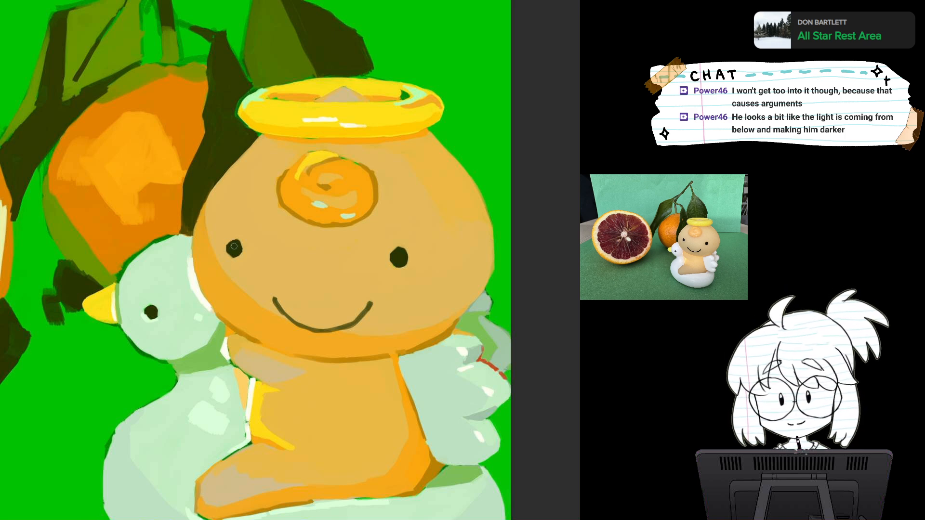
scroll(410, 330, "down", 2)
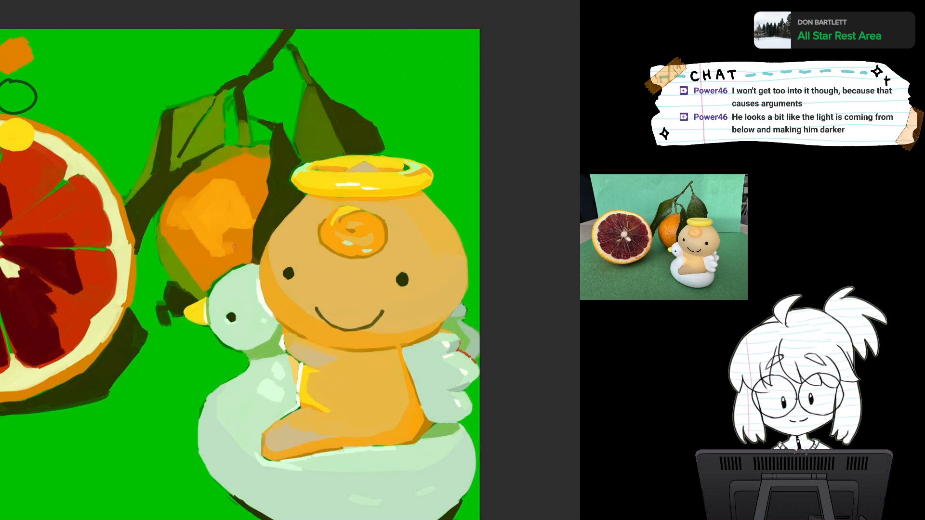
scroll(328, 362, "up", 3)
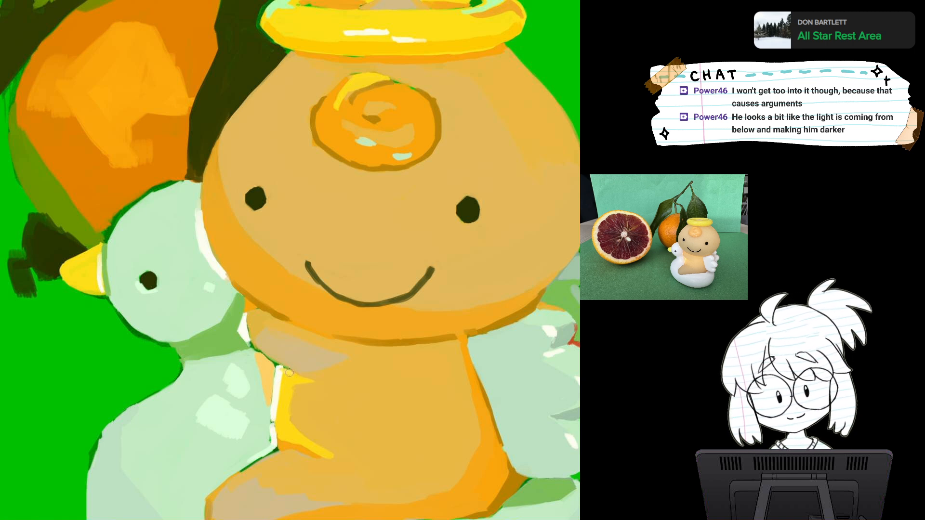
left_click_drag(286, 373, 292, 376)
key("ctrl+z")
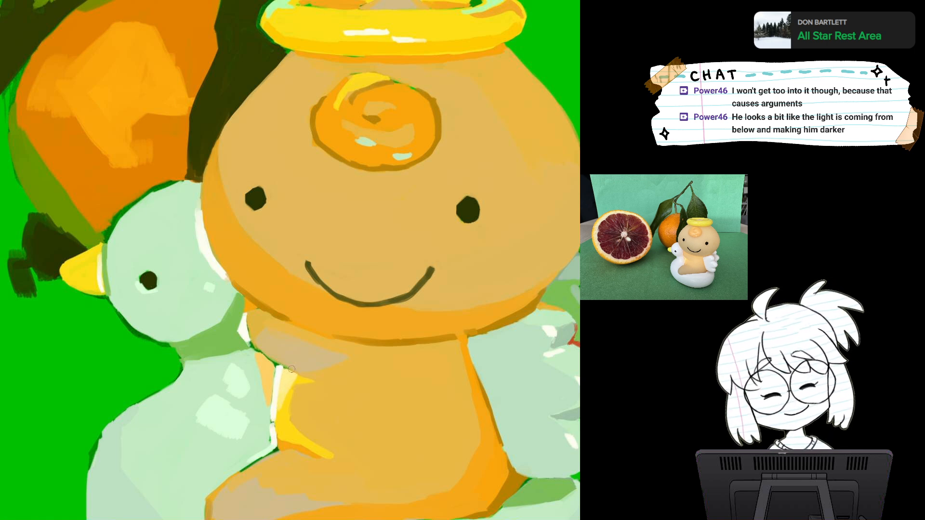
key("ctrl+minus")
key("ctrl+minus")
key("ctrl+minus")
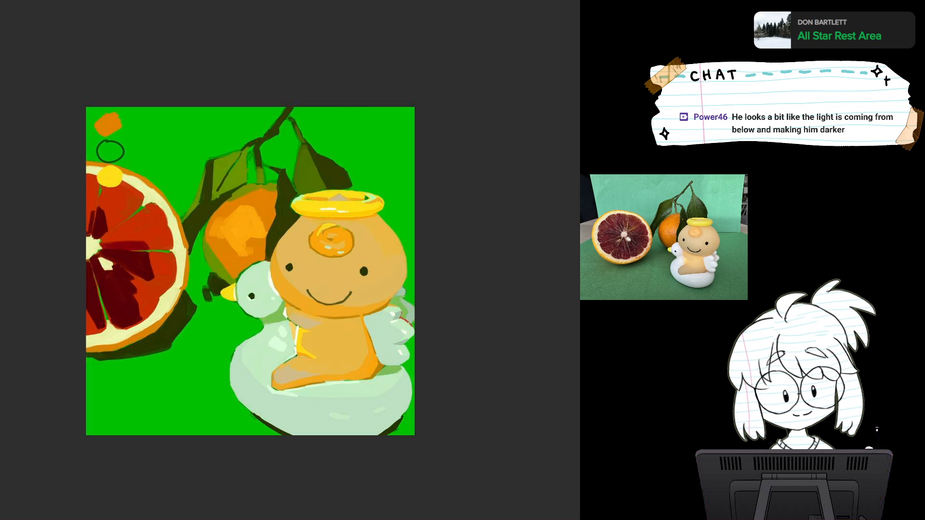
Try several light yellow strokes over the bright reflection where the figure's torso meets the duck, undoing the attempts.
mouse_move(299, 328)
left_mouse_down()
mouse_move(297, 348)
mouse_move(312, 356)
left_mouse_up()
key("ctrl+z")
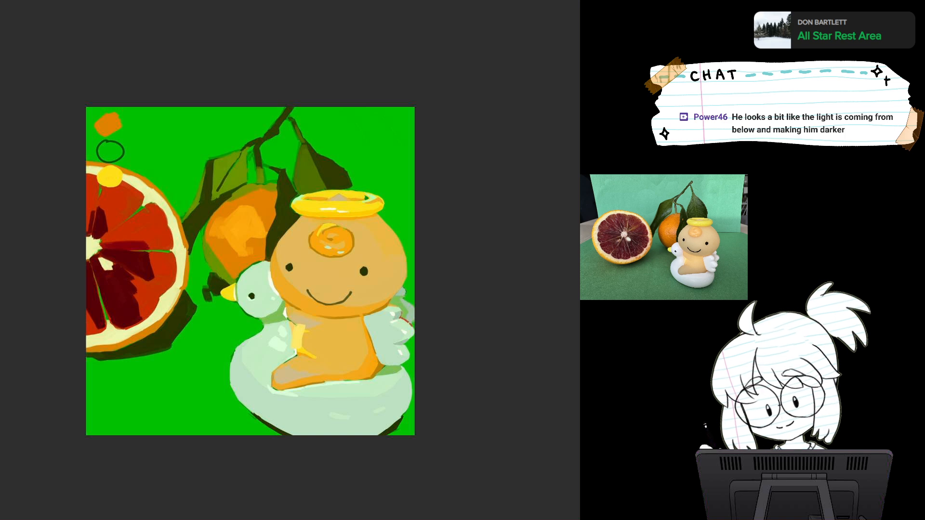
left_click_drag(300, 326, 295, 347)
key("ctrl+z")
key("ctrl+z")
key("ctrl+z")
left_click_drag(301, 325, 299, 345)
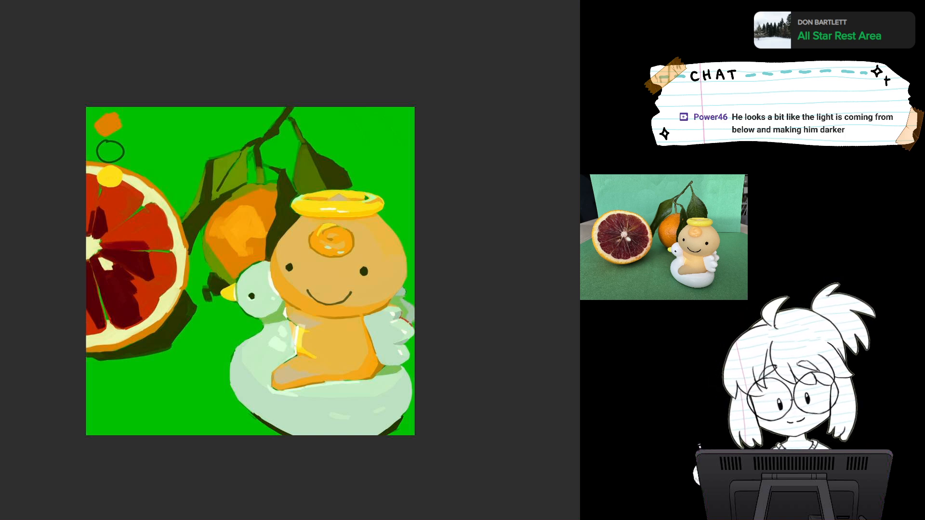
key("ctrl+z")
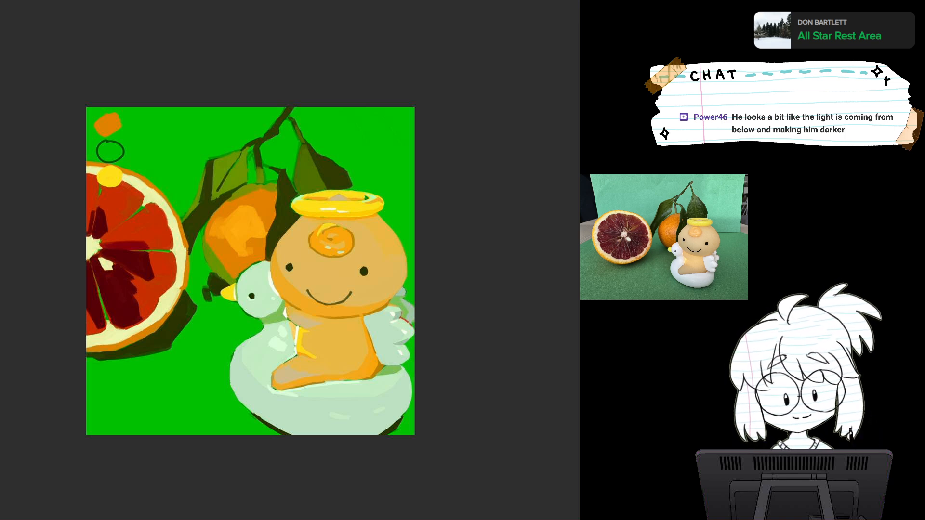
Try a broad soft yellow glow over the torso edge beside the duck with a larger brush and undo it.
left_click_drag(285, 342, 302, 345)
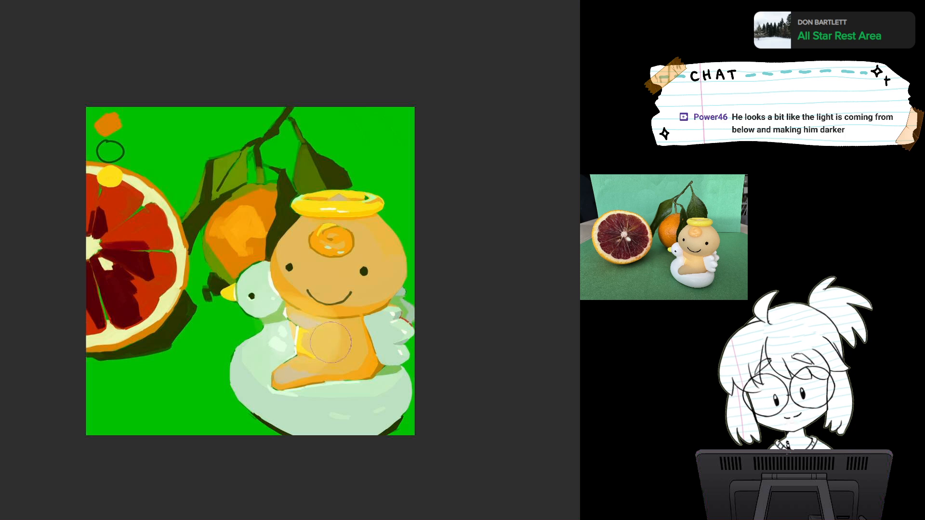
key("ctrl+z")
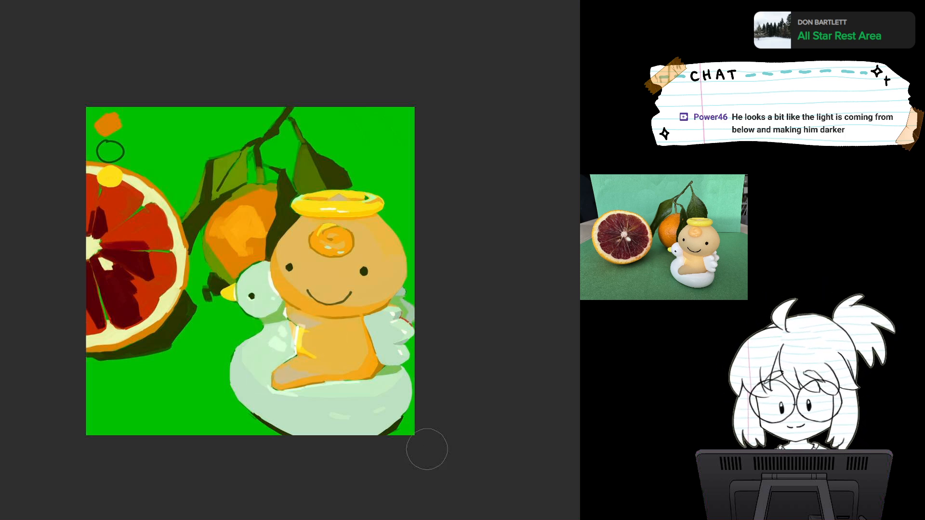
key("ctrl+z")
key("ctrl+z")
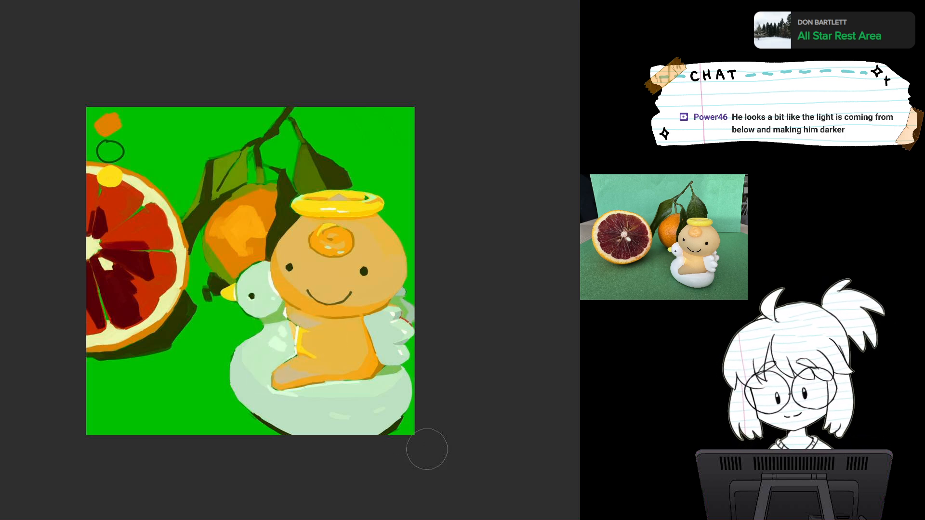
left_click_drag(392, 340, 436, 338)
left_click_drag(337, 333, 423, 270)
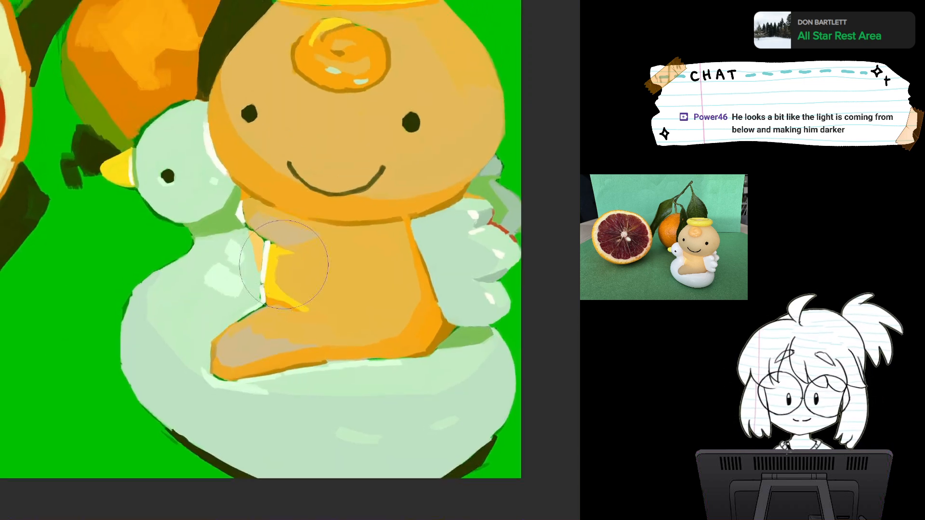
Brighten the upper part of the yellow reflection on the figure's torso and trim it into a slimmer curve with the torso color.
left_click(271, 264, "alt")
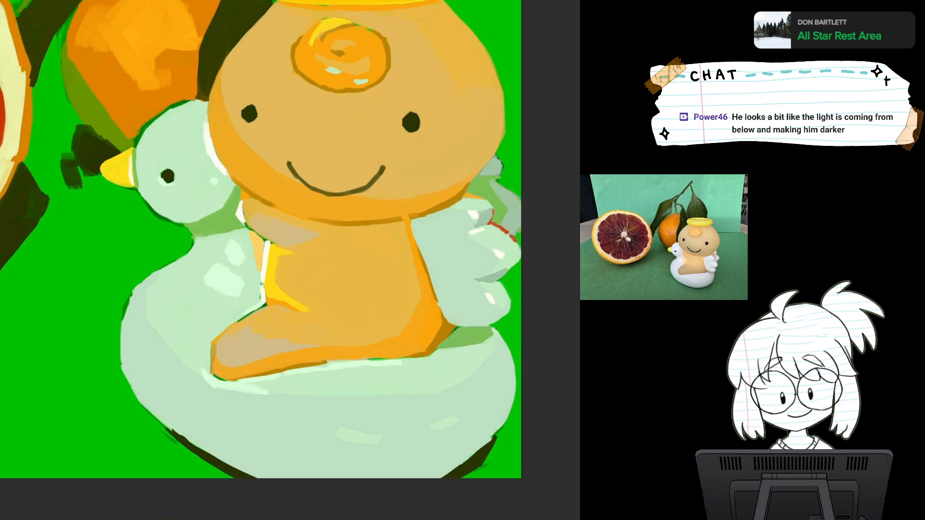
left_click_drag(273, 246, 272, 261)
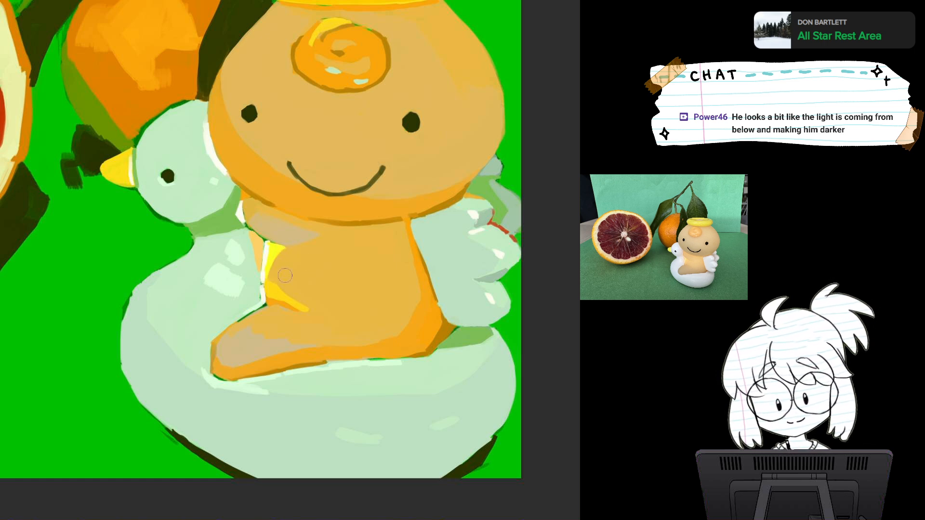
left_click_drag(278, 285, 309, 306)
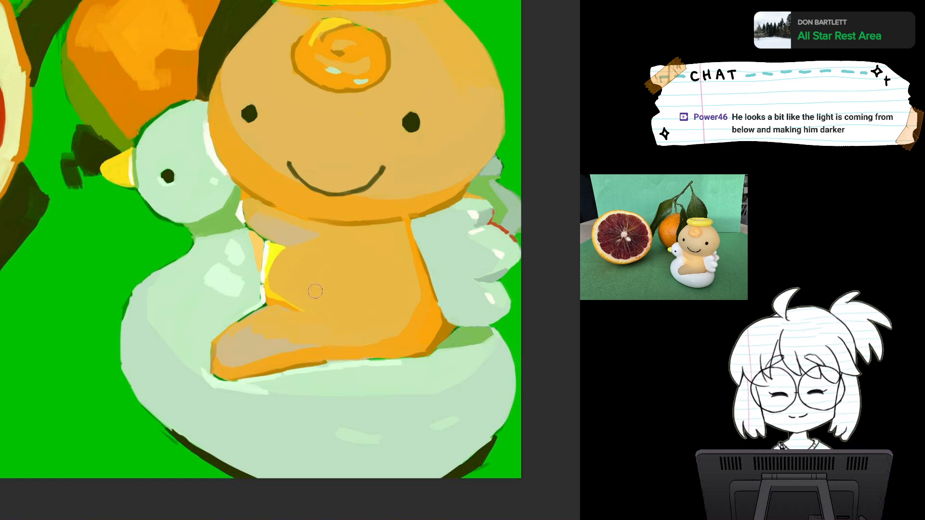
Paint a thin light yellow-orange rim along the top edge of the figure's torso just beneath the head.
scroll(316, 291, "down", 5)
left_click_drag(362, 177, 262, 139)
scroll(316, 291, "up", 4)
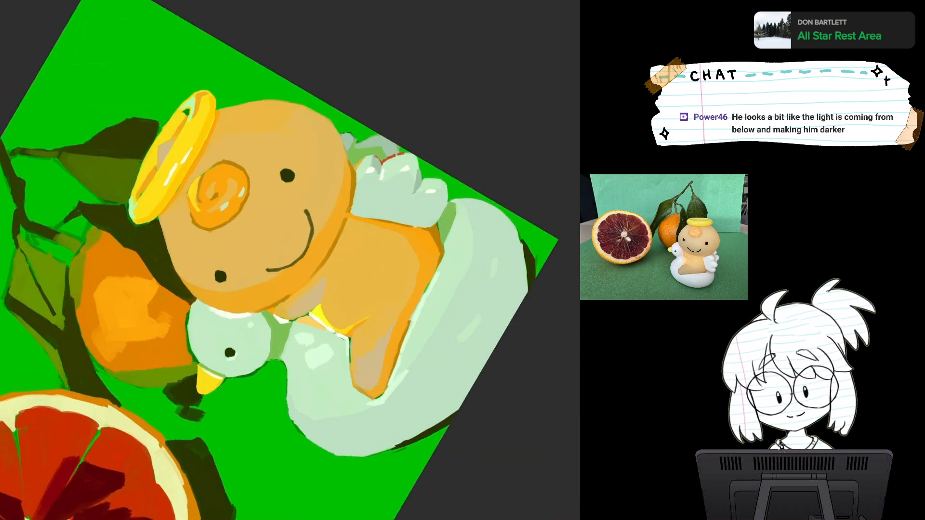
scroll(287, 244, "up", 3)
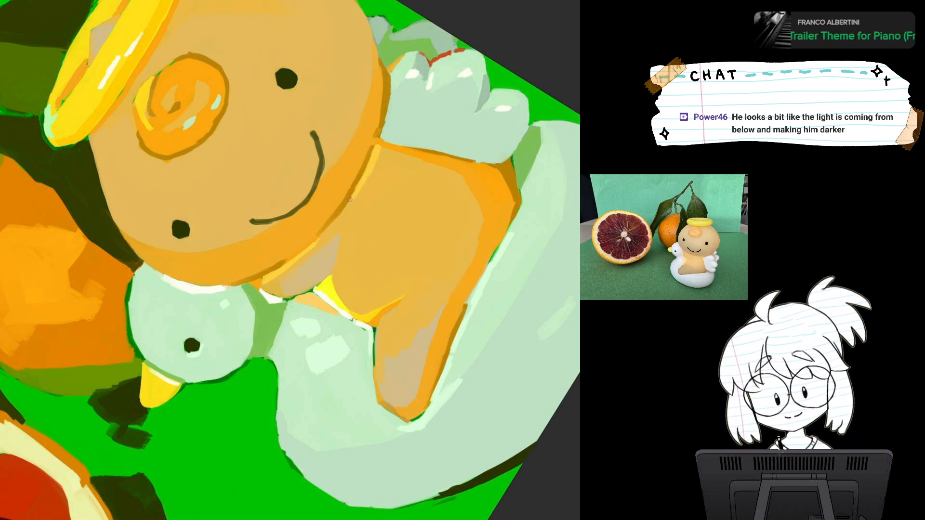
mouse_move(348, 198)
left_mouse_down()
mouse_move(293, 147)
mouse_move(382, 172)
mouse_move(310, 215)
mouse_move(338, 210)
left_mouse_up()
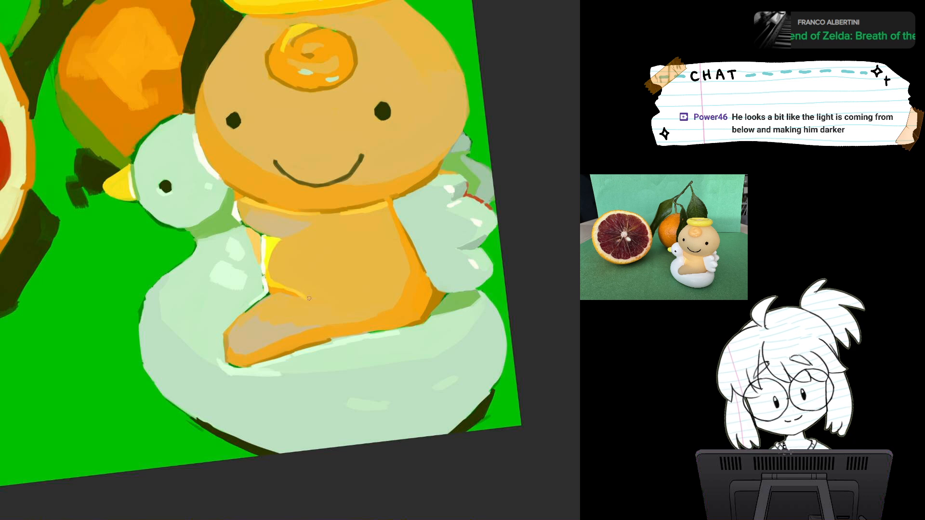
Examine the figurine, the duck and the overall composition at several zoom levels and canvas angles.
left_click_drag(241, 220, 261, 182)
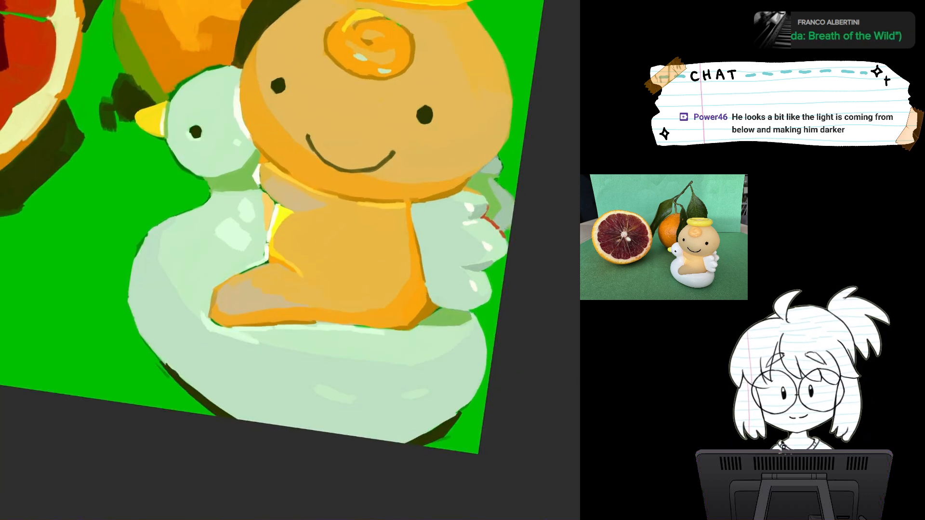
scroll(414, 265, "down", 3)
key("Escape")
left_click_drag(440, 275, 430, 266)
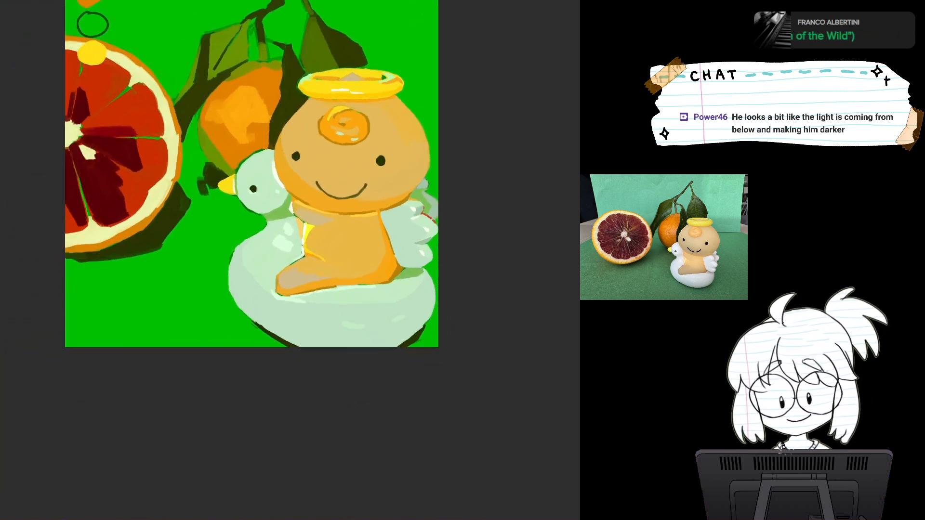
scroll(431, 266, "down", 3)
scroll(431, 266, "up", 5)
left_click_drag(388, 178, 381, 284)
scroll(381, 285, "down", 1)
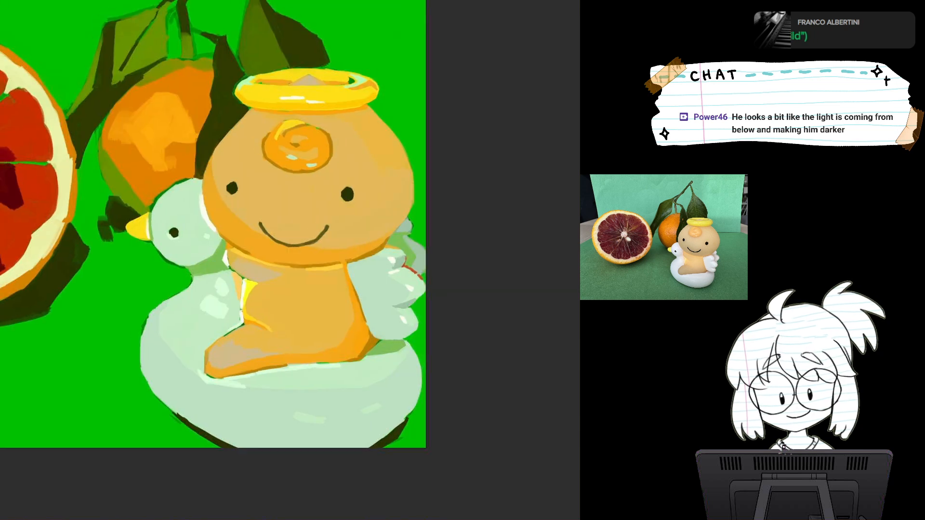
scroll(385, 280, "up", 5)
scroll(378, 289, "down", 2)
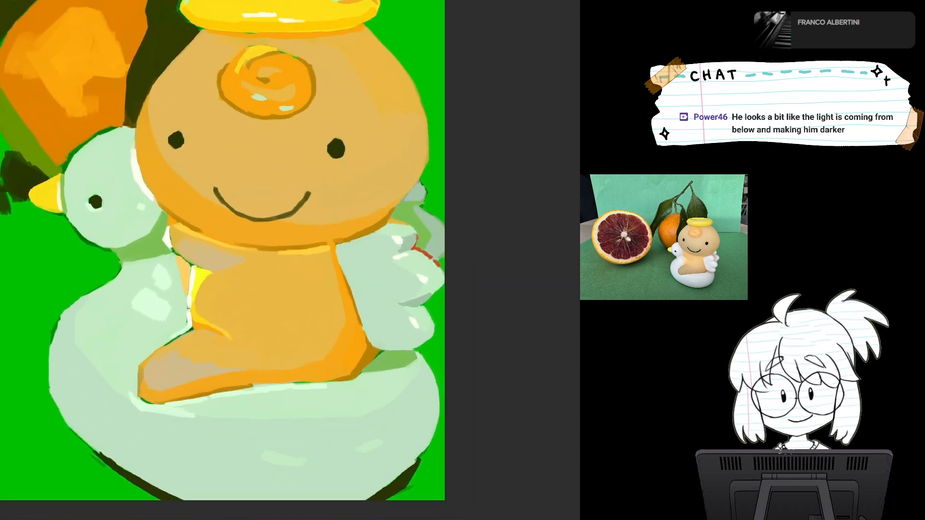
scroll(373, 307, "up", 4)
left_click_drag(374, 306, 358, 307)
left_click_drag(337, 231, 365, 302)
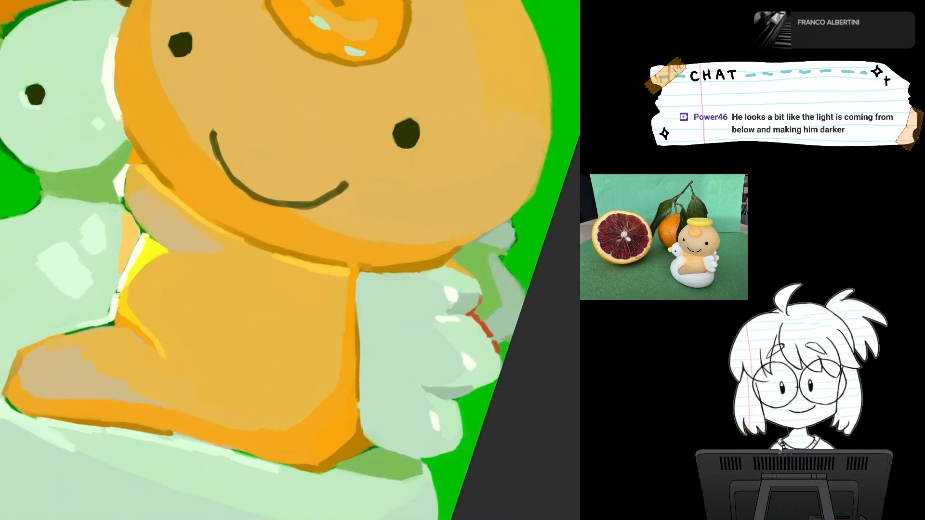
key("5")
left_click_drag(305, 294, 392, 321)
mouse_move(203, 259)
left_mouse_down()
mouse_move(196, 269)
mouse_move(207, 255)
left_mouse_up()
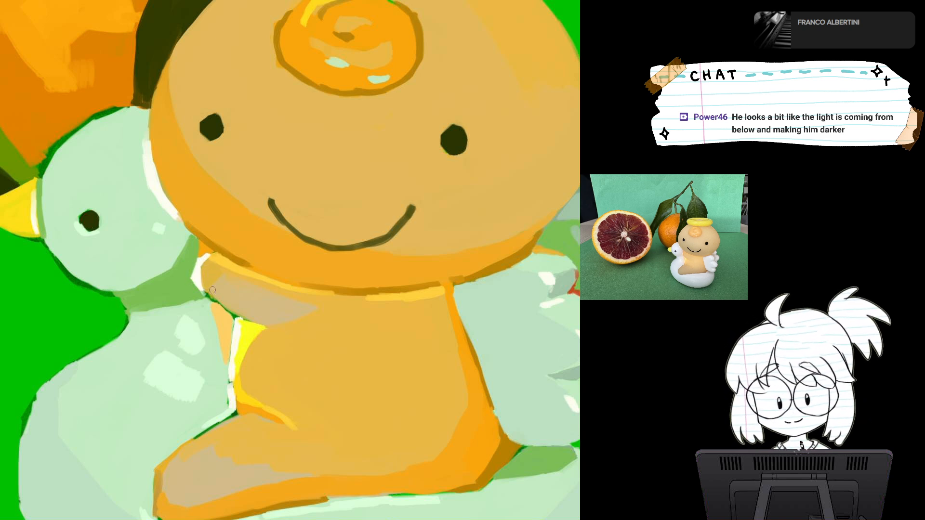
key("2")
key("1")
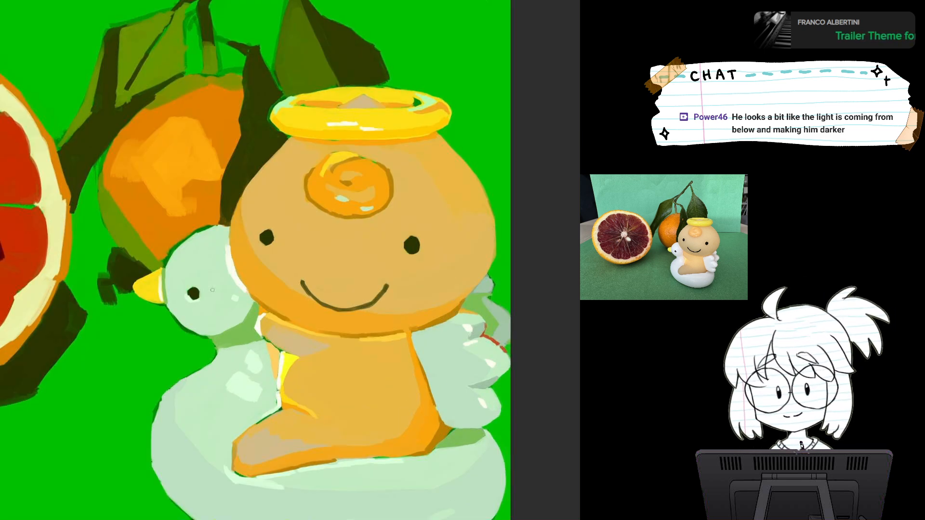
left_click_drag(212, 291, 307, 279)
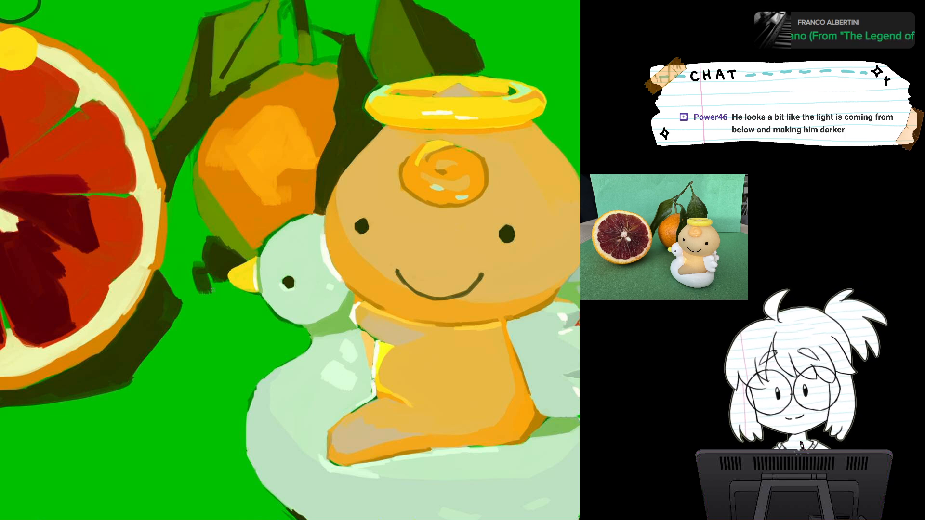
left_click_drag(212, 291, 244, 393)
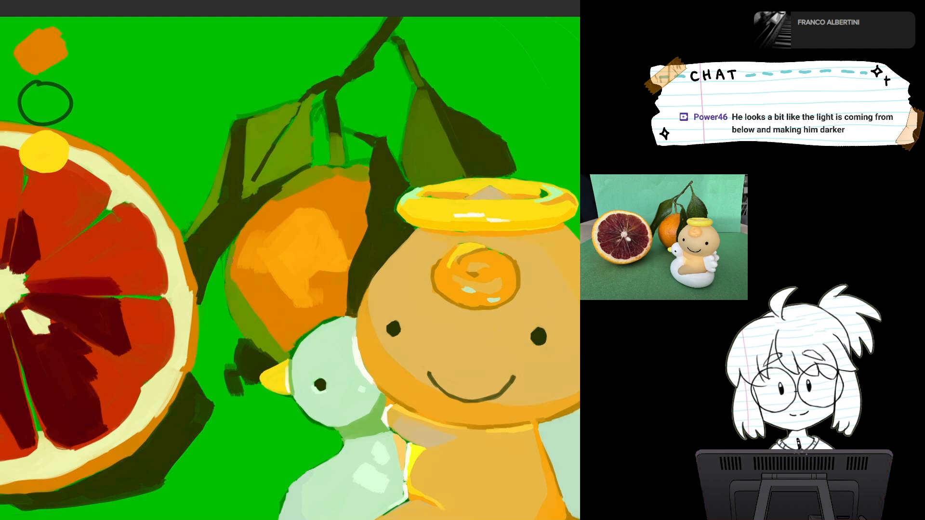
Repaint the light half of the leaf above the mandarin in darker olive green and trim its upper edge with the background green.
left_click_drag(230, 209, 230, 260)
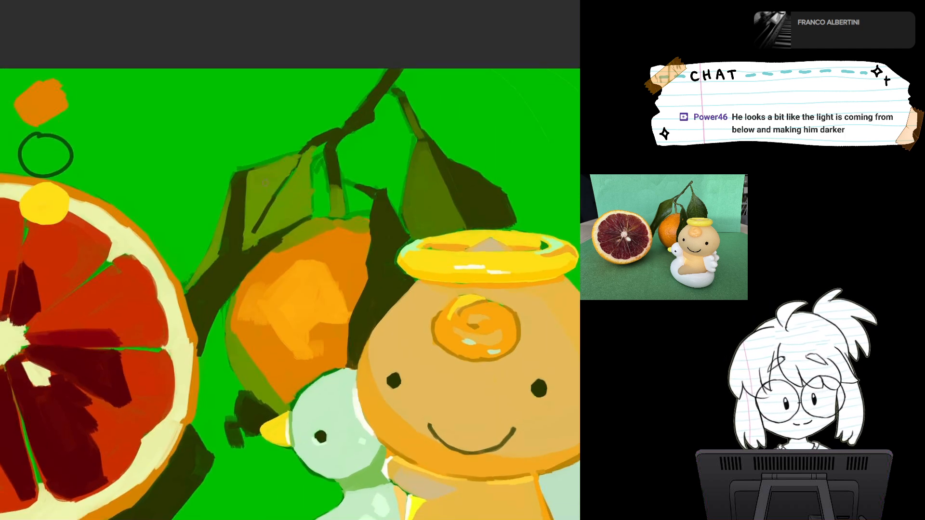
mouse_move(286, 169)
left_mouse_down()
mouse_move(254, 176)
mouse_move(252, 222)
left_mouse_up()
left_click_drag(257, 181, 255, 199)
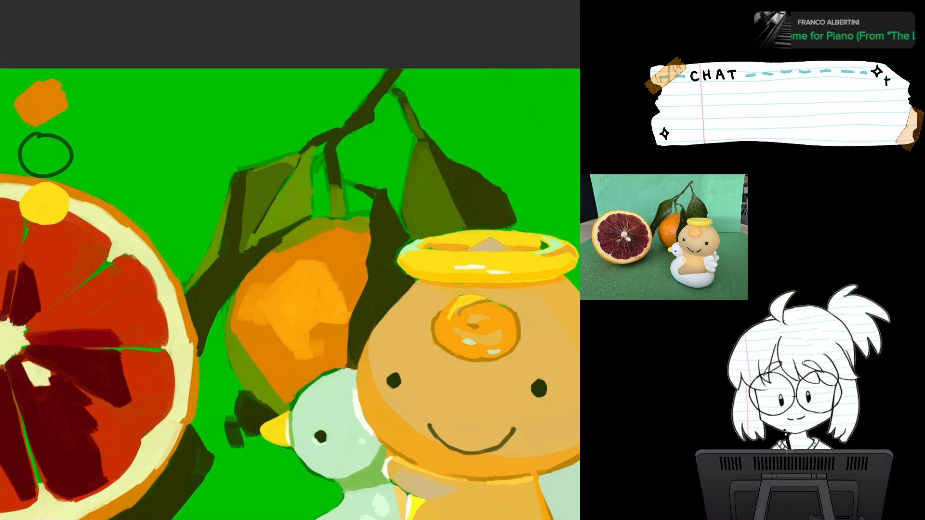
mouse_move(302, 170)
left_mouse_down()
mouse_move(251, 245)
mouse_move(318, 198)
left_mouse_up()
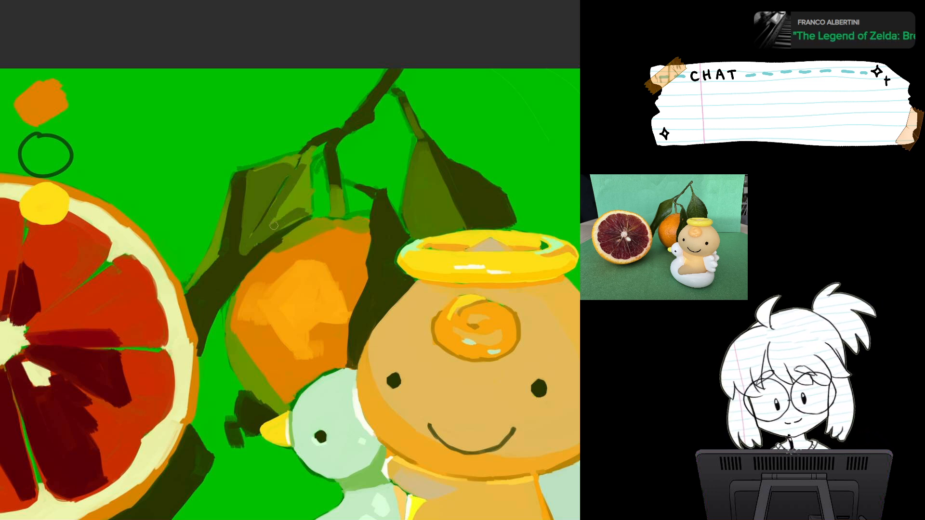
mouse_move(301, 169)
left_mouse_down()
mouse_move(306, 152)
mouse_move(308, 196)
left_mouse_up()
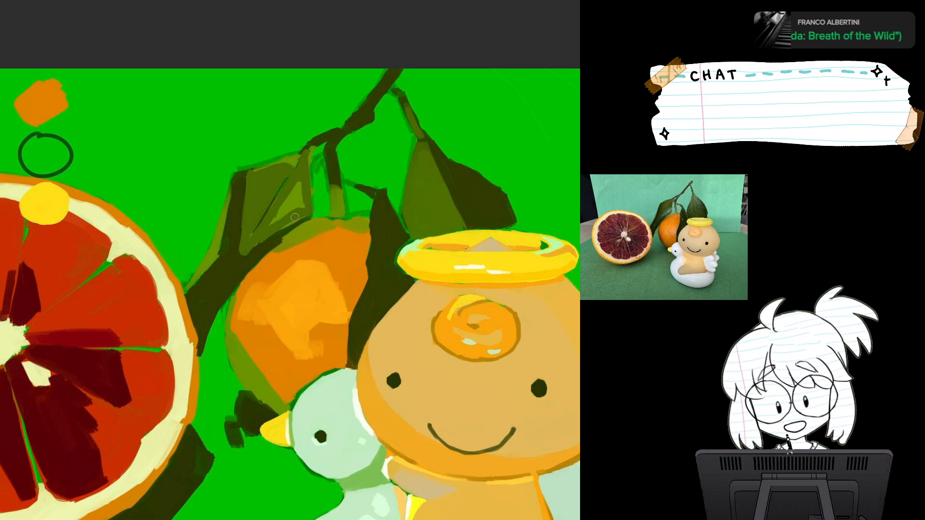
mouse_move(285, 227)
left_mouse_down()
mouse_move(304, 208)
mouse_move(280, 205)
mouse_move(299, 187)
mouse_move(298, 209)
left_mouse_up()
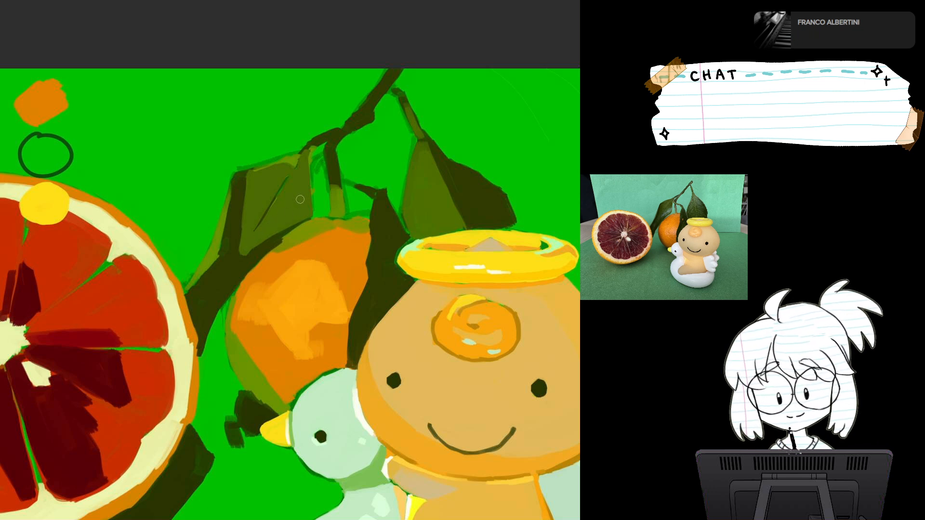
mouse_move(299, 156)
left_mouse_down()
mouse_move(282, 169)
mouse_move(240, 169)
mouse_move(283, 155)
left_mouse_up()
left_click(285, 137, "alt")
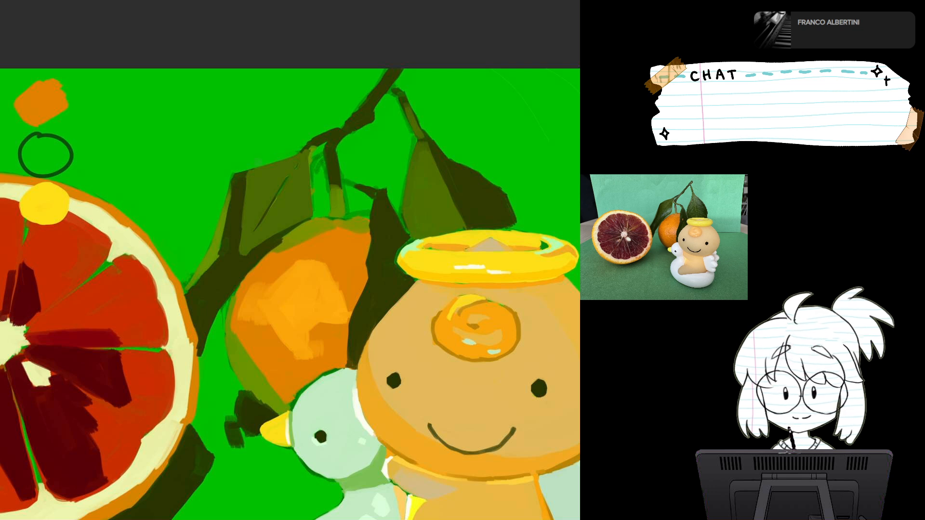
Add dark green shading along the midrib, lower edge and upper corner of the same leaf.
left_click(237, 197, "alt")
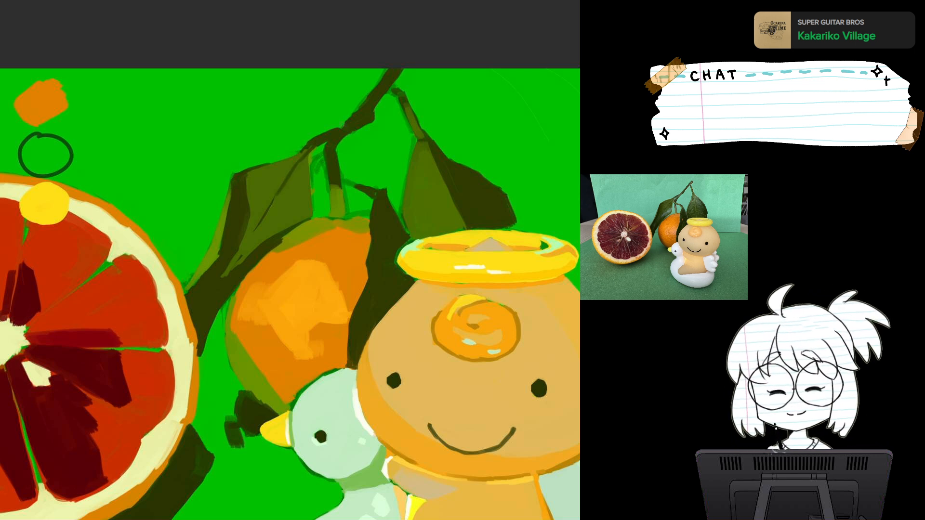
scroll(427, 336, "down", 4)
scroll(426, 336, "up", 6)
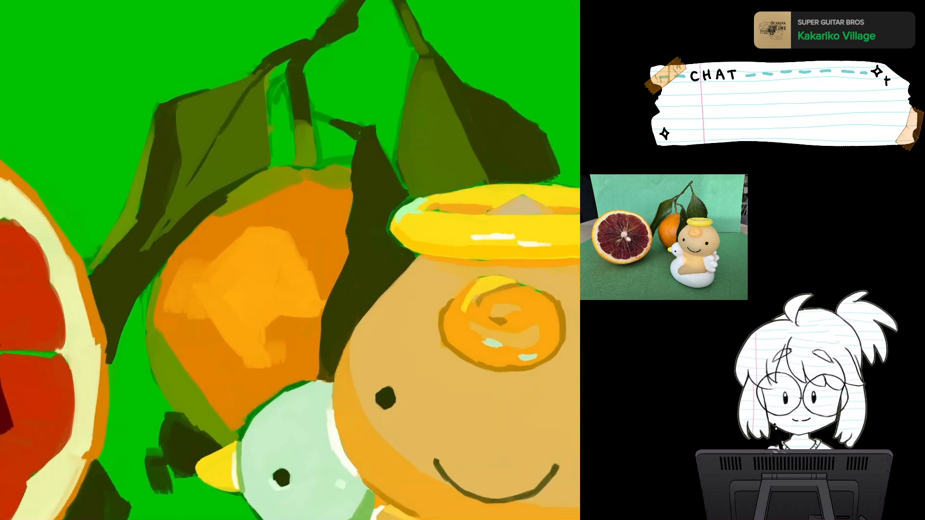
left_click_drag(305, 93, 342, 124)
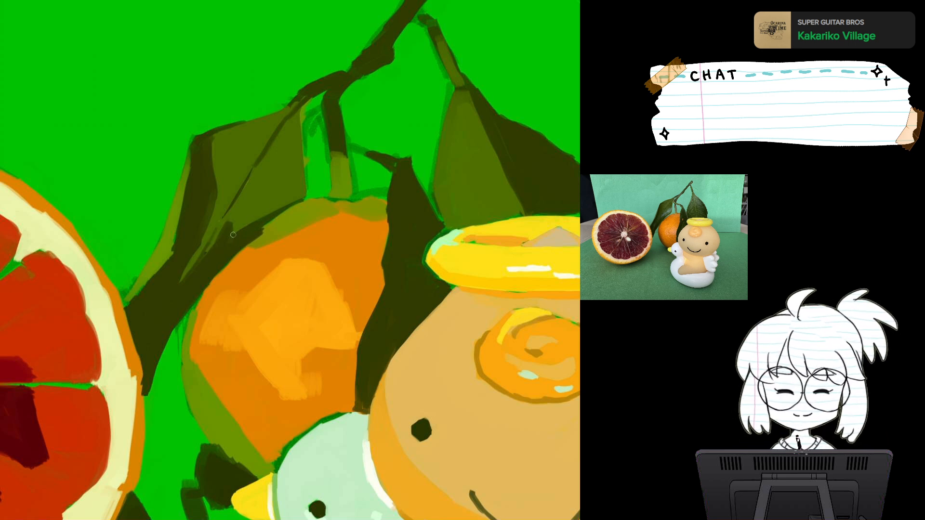
mouse_move(218, 244)
left_mouse_down()
mouse_move(248, 216)
mouse_move(230, 237)
left_mouse_up()
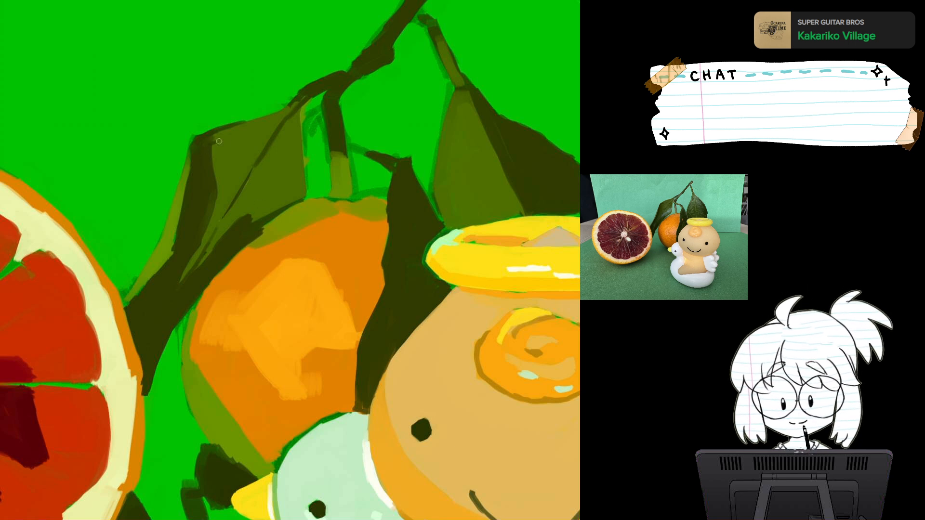
left_click_drag(240, 136, 206, 152)
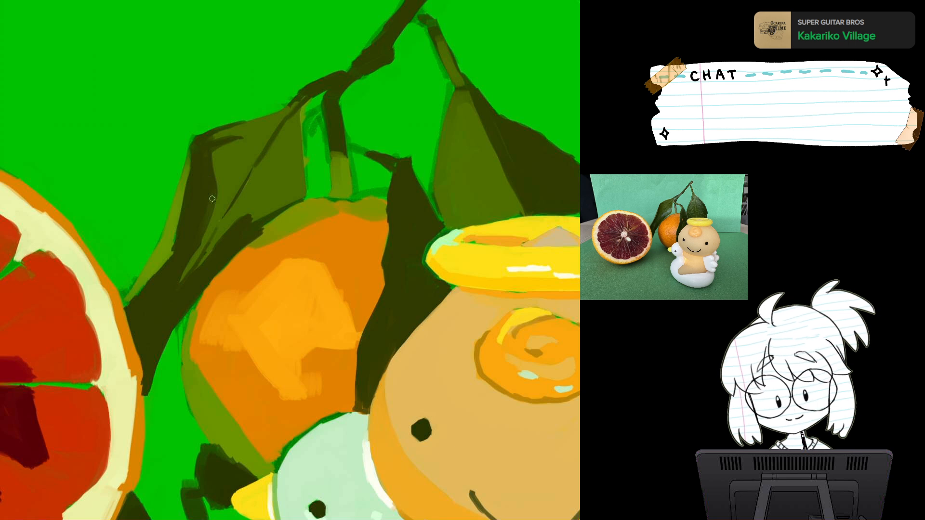
scroll(374, 276, "down", 5)
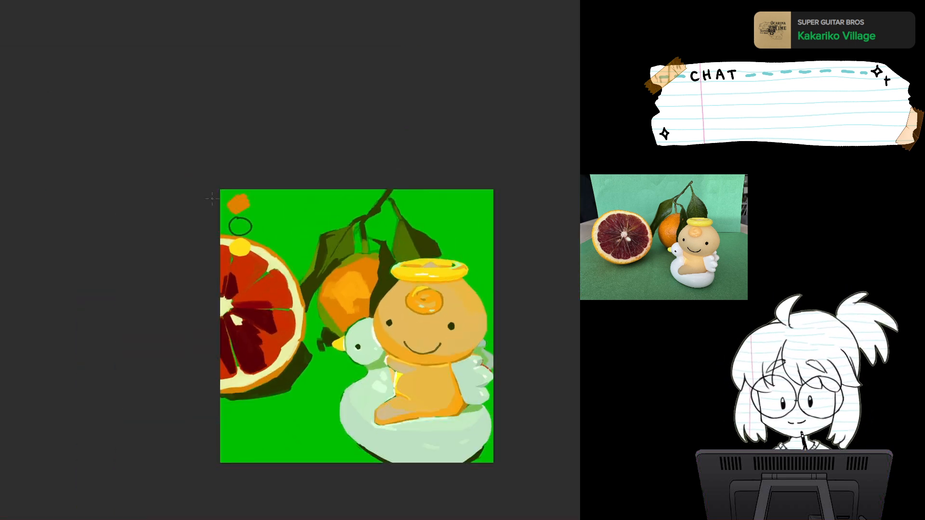
scroll(392, 331, "up", 5)
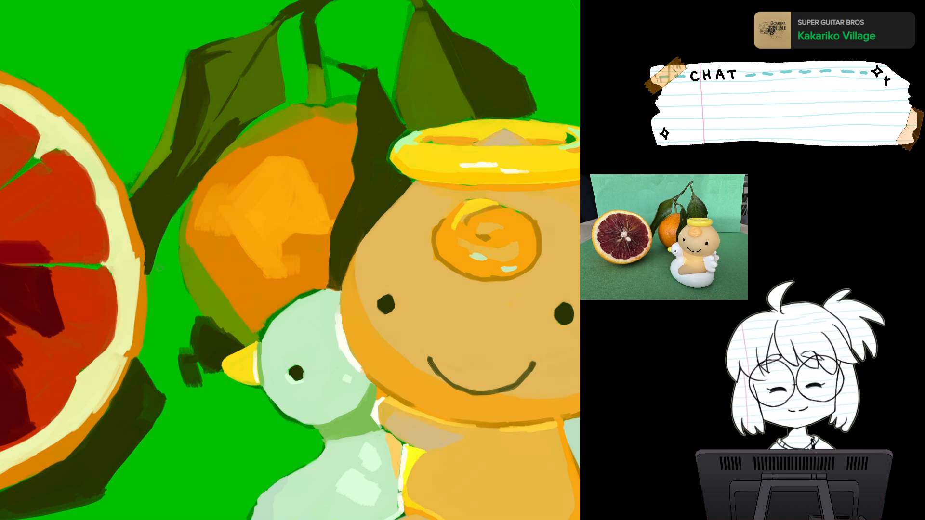
Paint a thin lighter green midrib and short light highlights on the leaf above the mandarin.
key("ctrl+minus")
key("ctrl+minus")
key("ctrl+plus")
key("ctrl+plus")
scroll(290, 260, "up", 1)
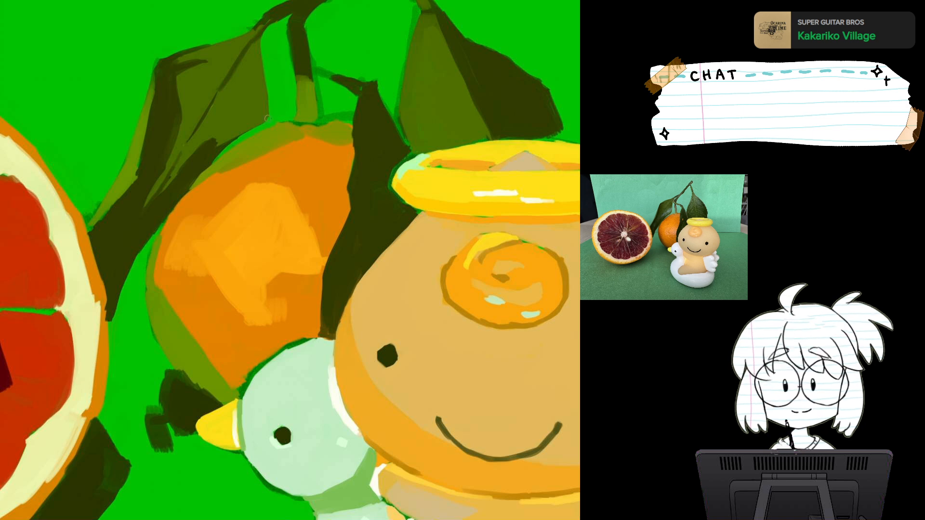
left_click_drag(288, 89, 296, 209)
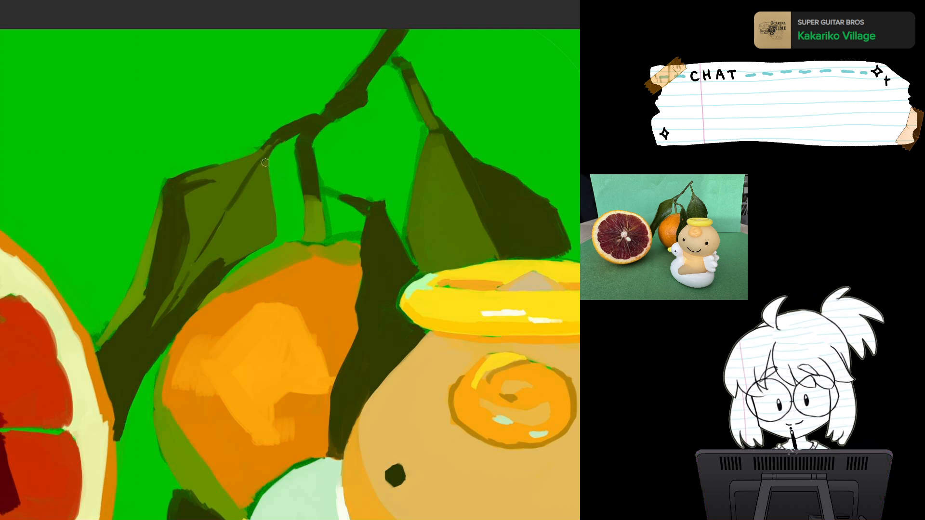
left_click_drag(273, 141, 194, 259)
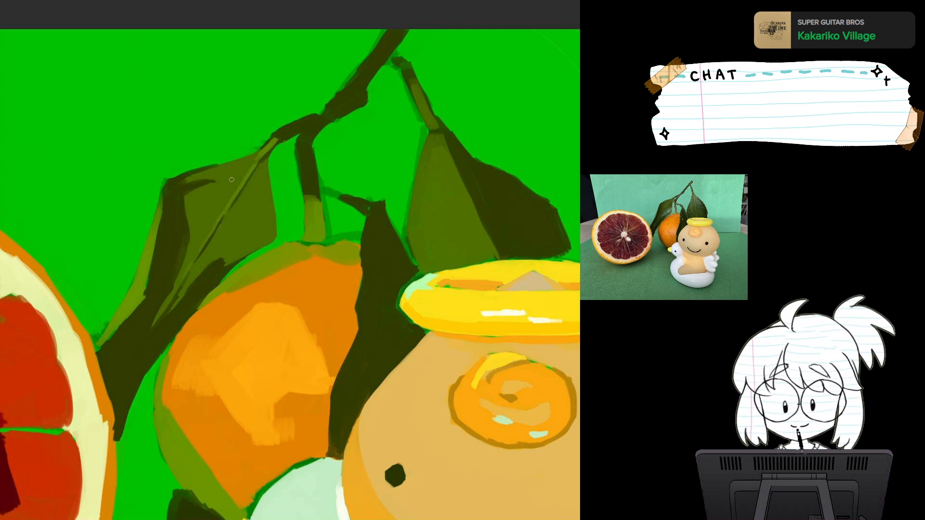
left_click_drag(235, 180, 187, 181)
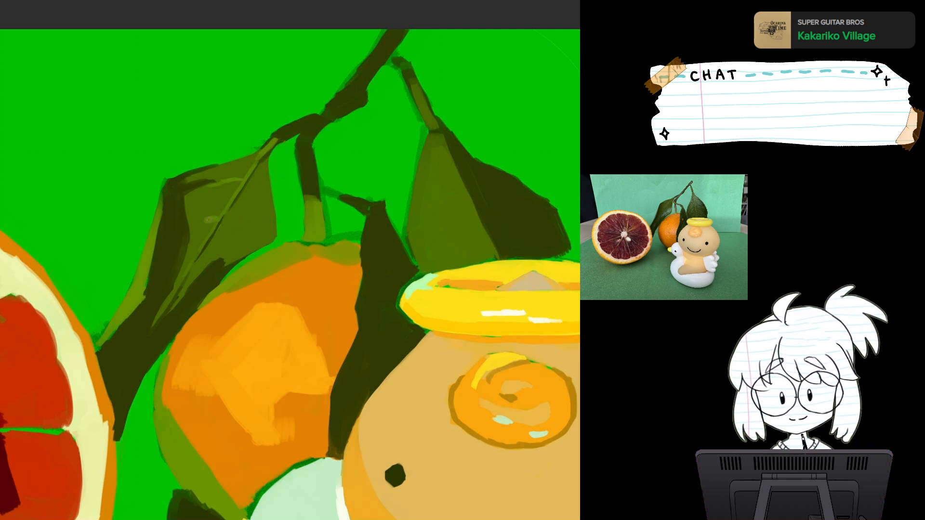
key("ctrl+minus")
key("ctrl+minus")
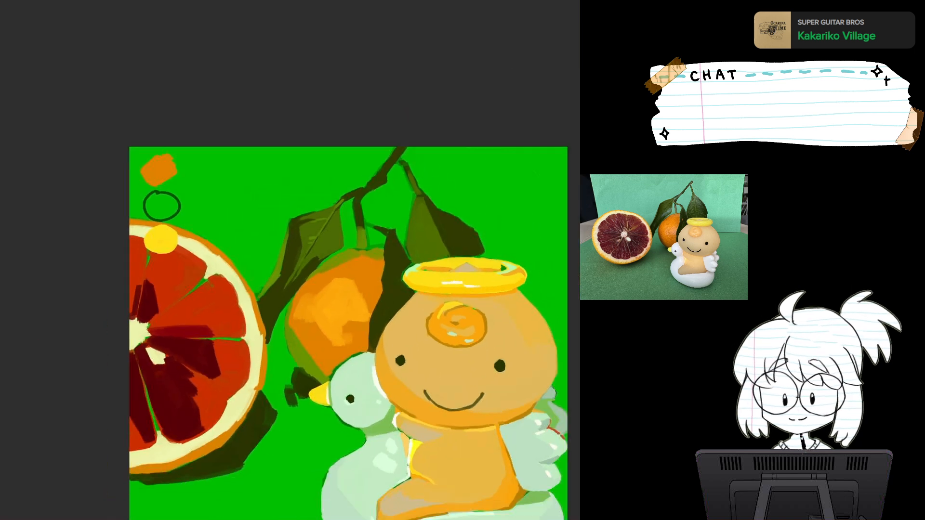
key("ctrl+plus")
key("ctrl+plus")
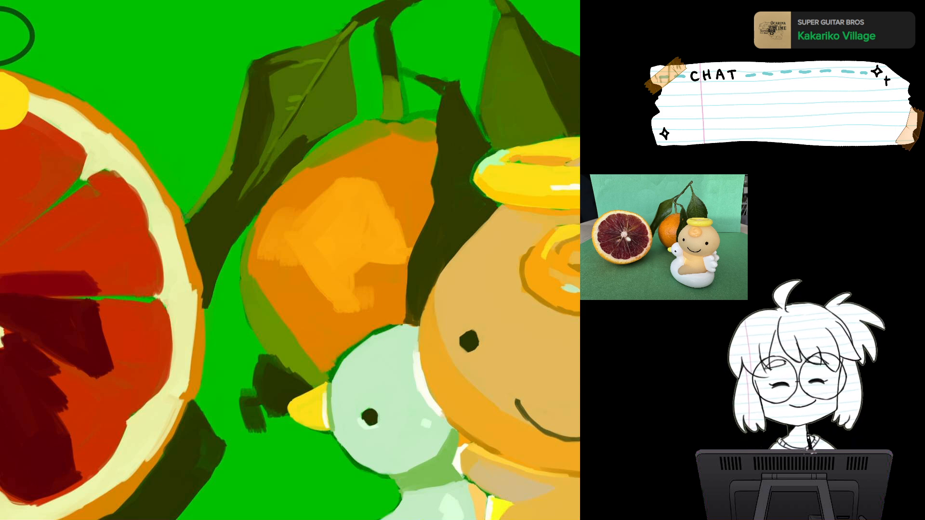
left_click_drag(240, 118, 199, 183)
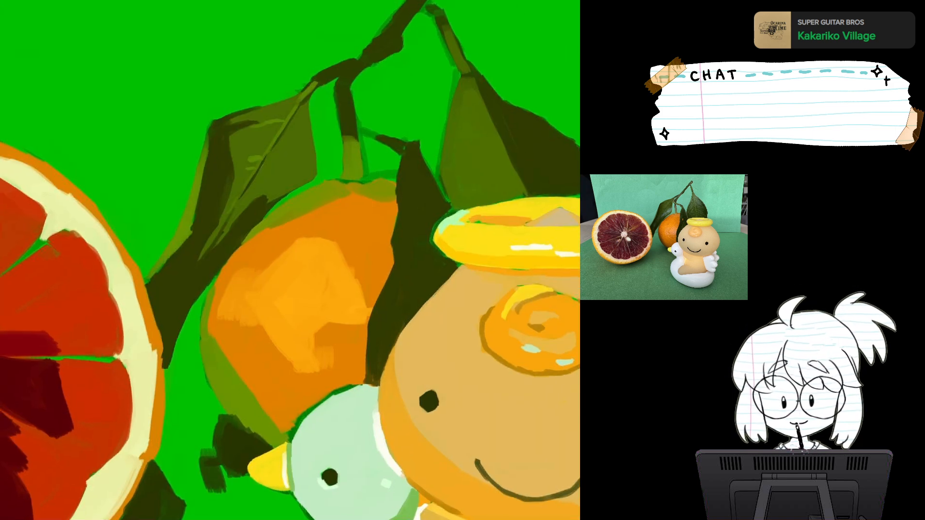
Add pale blue-green highlight strokes to the lower right half of the leaf above the mandarin.
key("ctrl+minus")
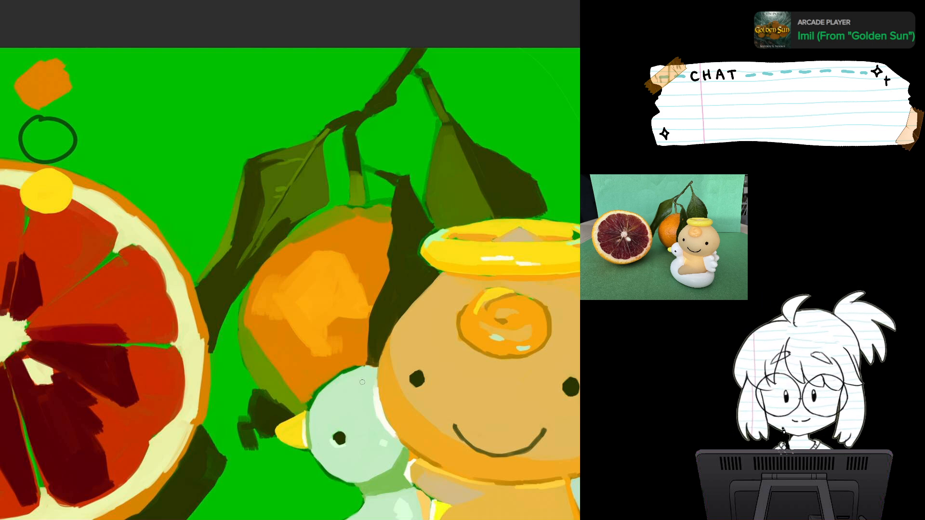
left_click_drag(315, 183, 316, 193)
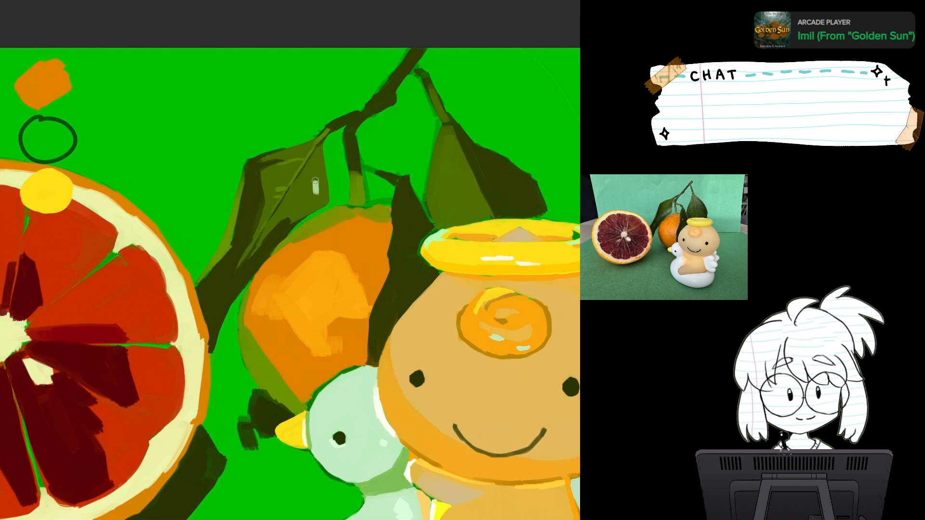
key("ctrl+z")
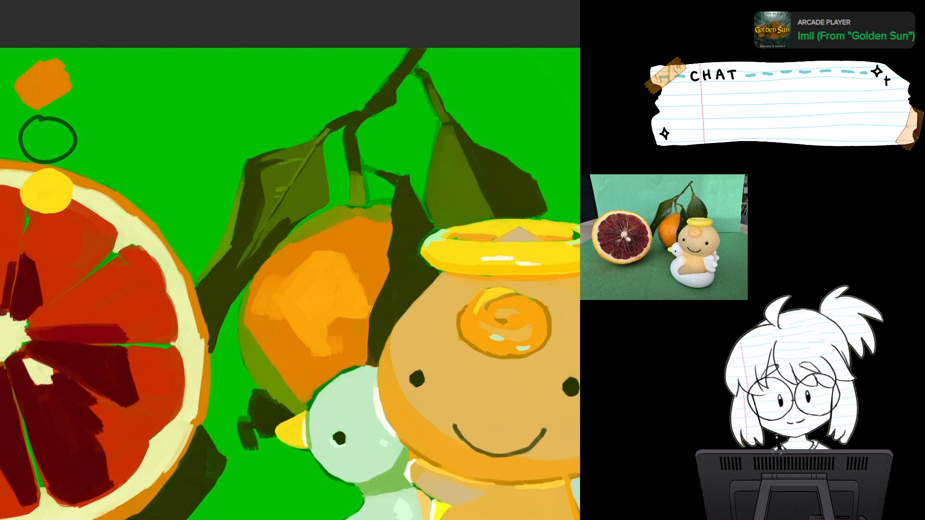
mouse_move(316, 185)
left_mouse_down()
mouse_move(263, 238)
mouse_move(263, 195)
left_mouse_up()
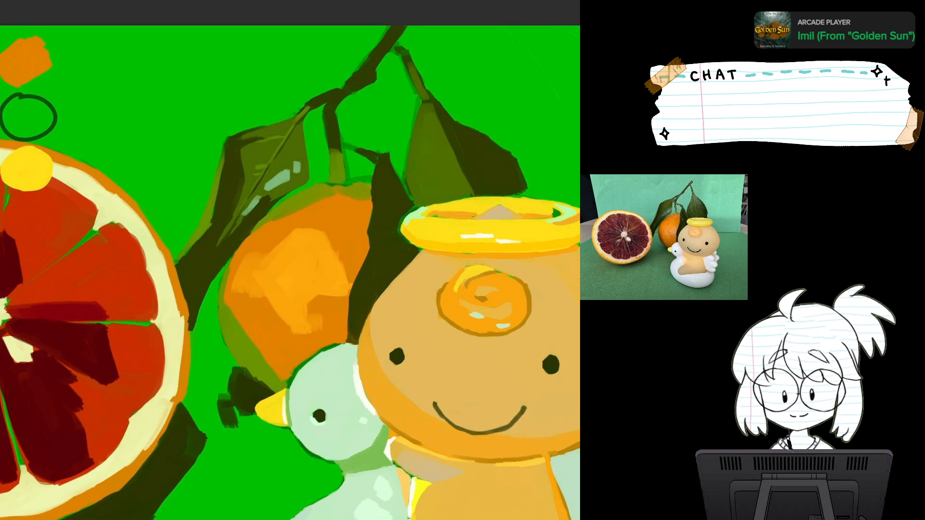
Add a small pale peach highlight near the mandarin's right edge, beside the dark leaf.
key("ctrl+z")
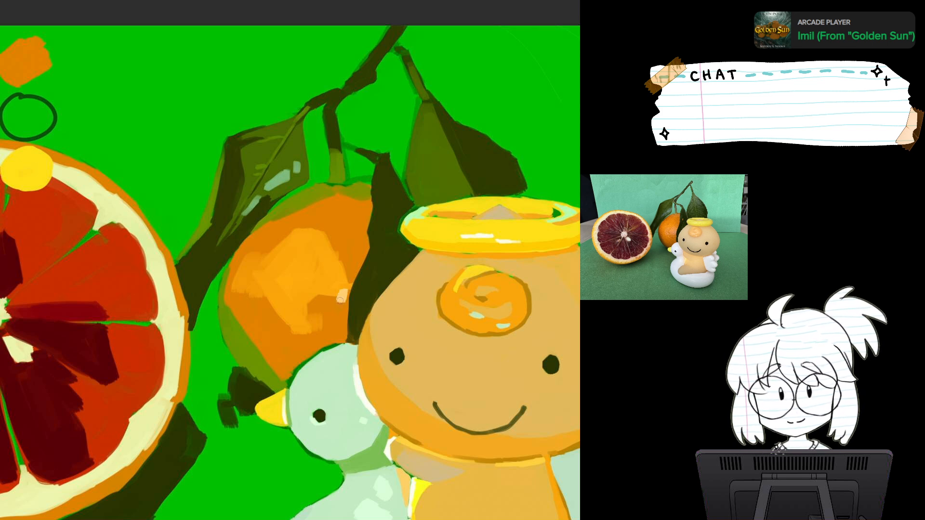
scroll(341, 300, "down", 5)
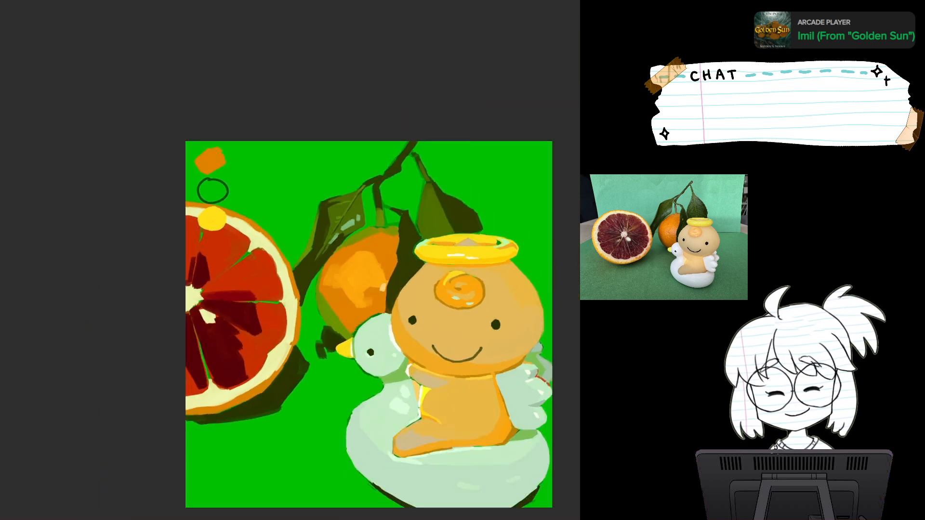
left_click_drag(351, 324, 445, 279)
scroll(413, 332, "up", 5)
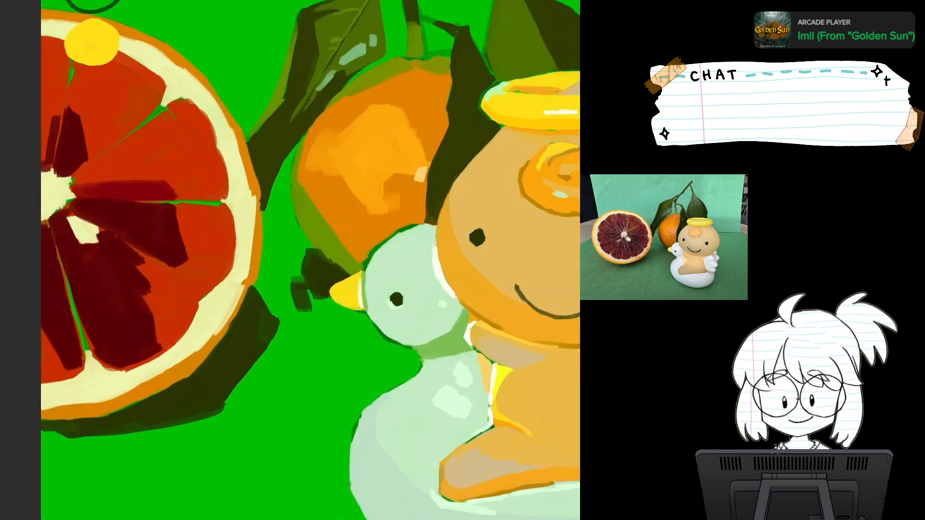
Refine the mandarin's left and lower-left outline with dark green where it meets the background.
left_click_drag(313, 232, 319, 279)
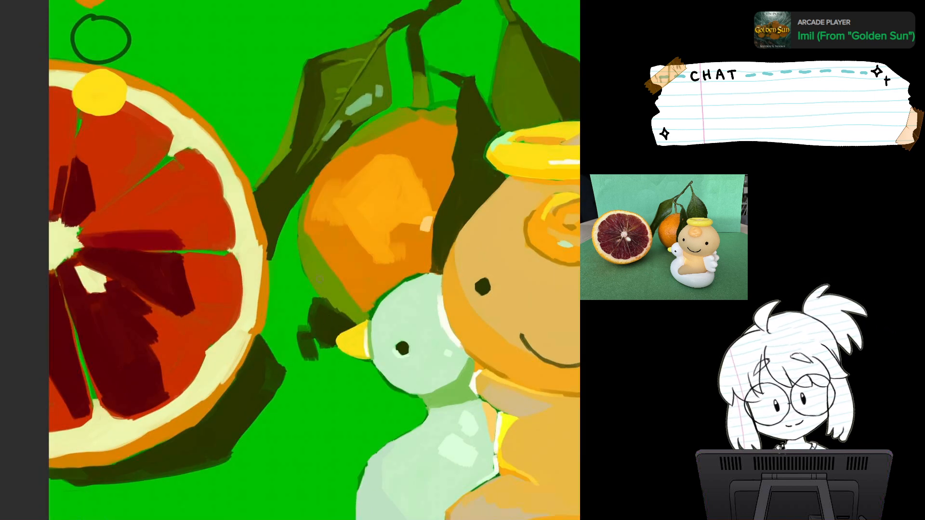
left_click_drag(310, 279, 341, 317)
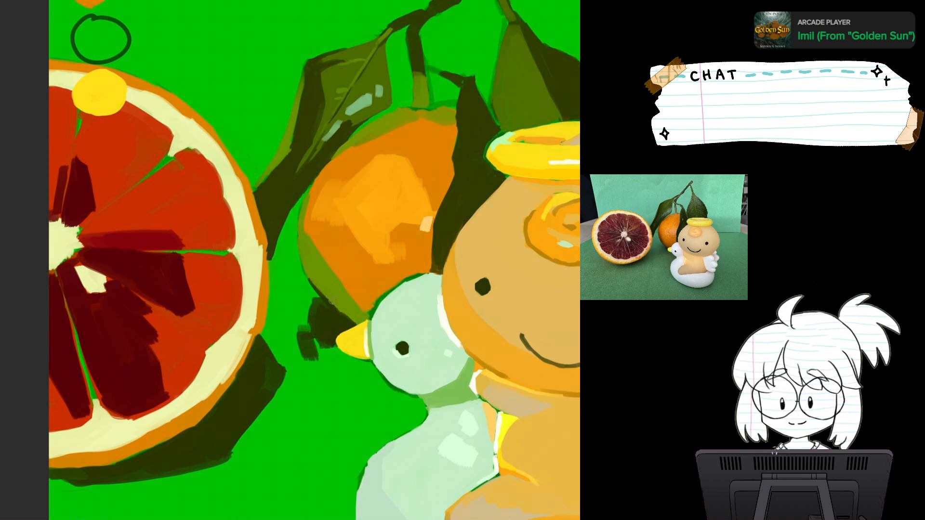
mouse_move(363, 316)
left_mouse_down()
mouse_move(301, 376)
mouse_move(290, 415)
left_mouse_up()
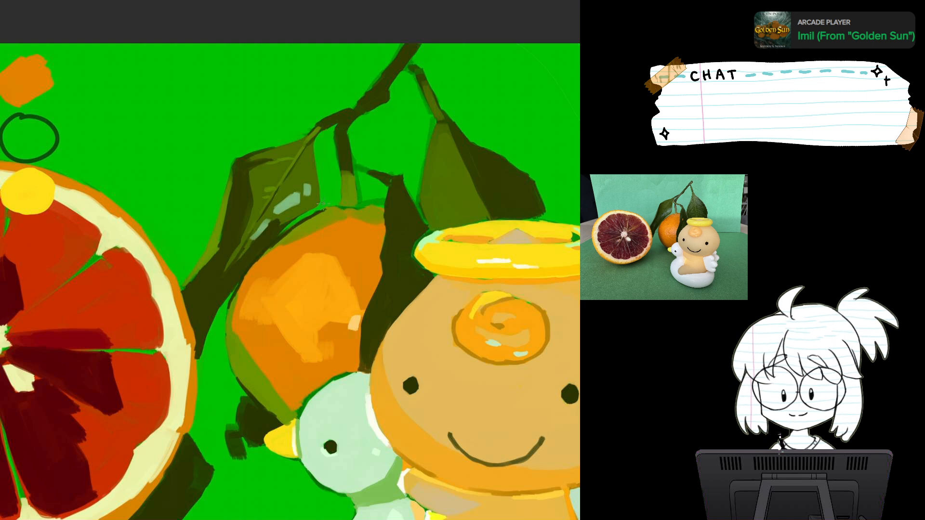
key("ctrl+minus")
key("ctrl+minus")
left_click_drag(468, 320, 529, 320)
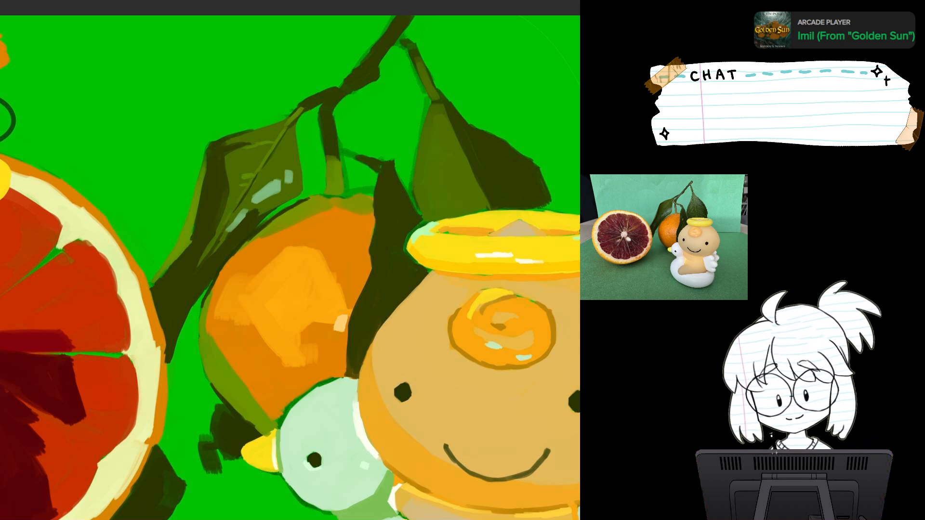
Paint a yellow-green calyx at the base of the mandarin's stem and clean up the fruit's upper edge.
mouse_move(315, 193)
left_mouse_down()
mouse_move(359, 197)
mouse_move(320, 172)
left_mouse_up()
left_click_drag(298, 213, 329, 231)
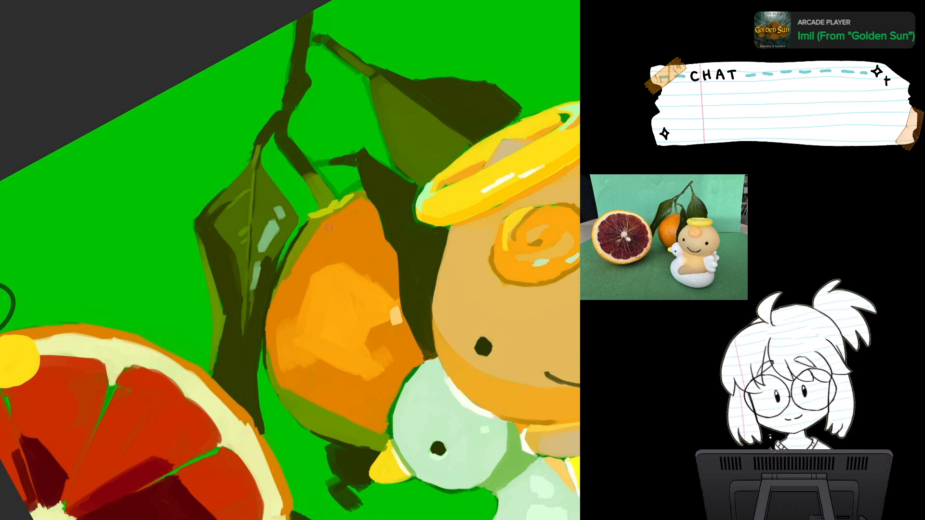
mouse_move(366, 195)
left_mouse_down()
mouse_move(373, 204)
mouse_move(398, 179)
left_mouse_up()
left_click_drag(414, 275, 320, 264)
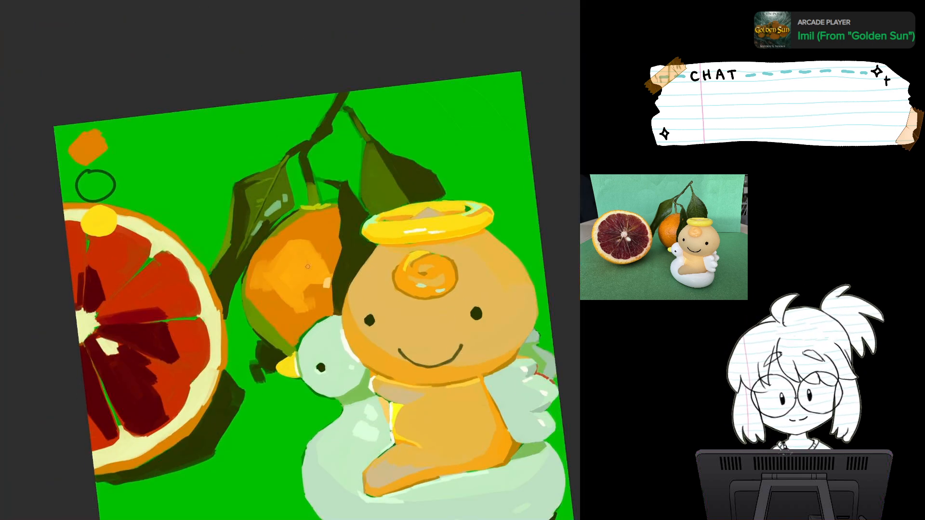
Dab small light and dark orange speckles over the lit area of the mandarin to suggest peel texture.
left_click_drag(319, 296, 317, 302)
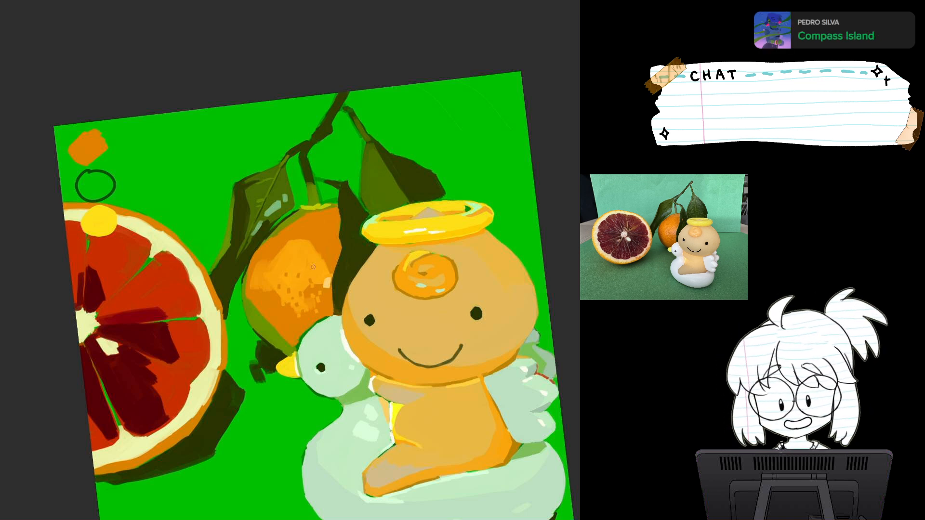
left_click_drag(302, 289, 316, 247)
scroll(419, 303, "down", 3)
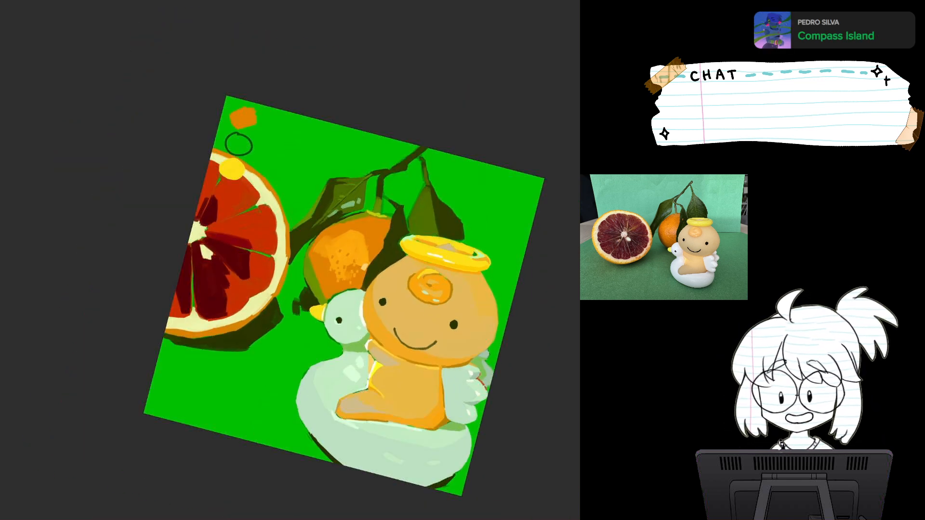
key("Escape")
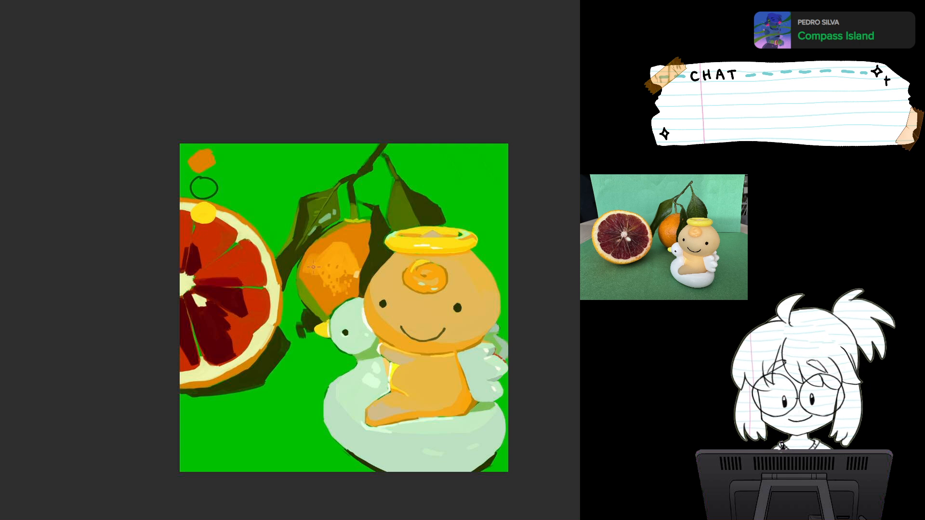
scroll(313, 267, "up", 3)
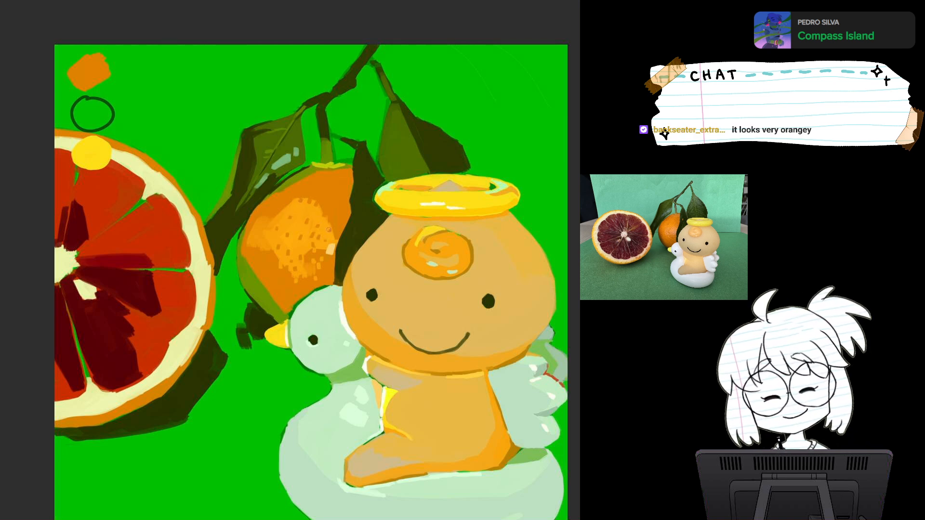
Try adding more speckles across the mandarin's upper highlight and lower-left shaded area.
key("ctrl+minus")
left_click_drag(329, 230, 269, 227)
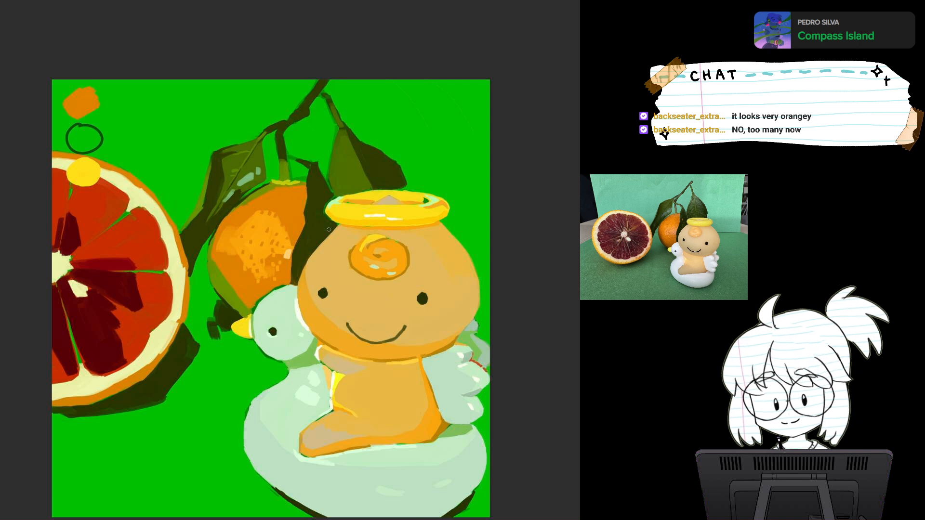
key("ctrl+plus")
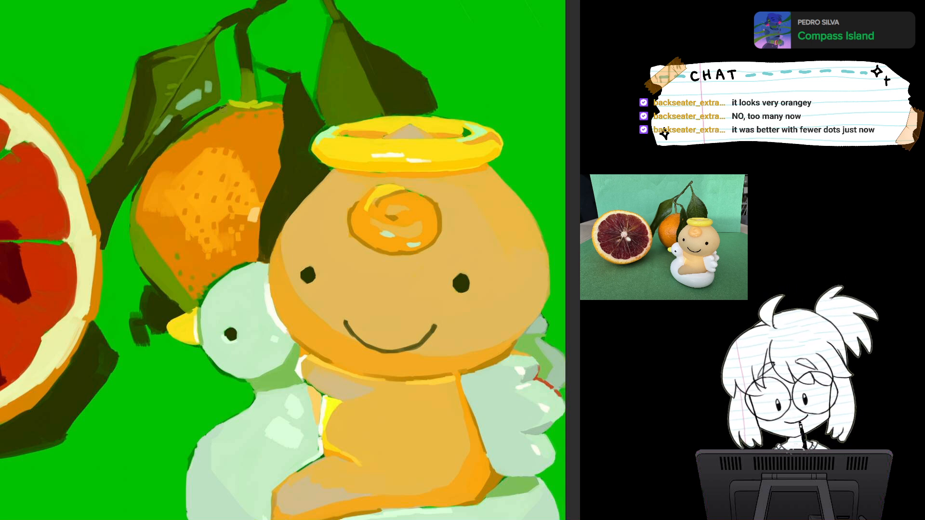
scroll(224, 110, "down", 3)
left_click_drag(309, 241, 251, 277)
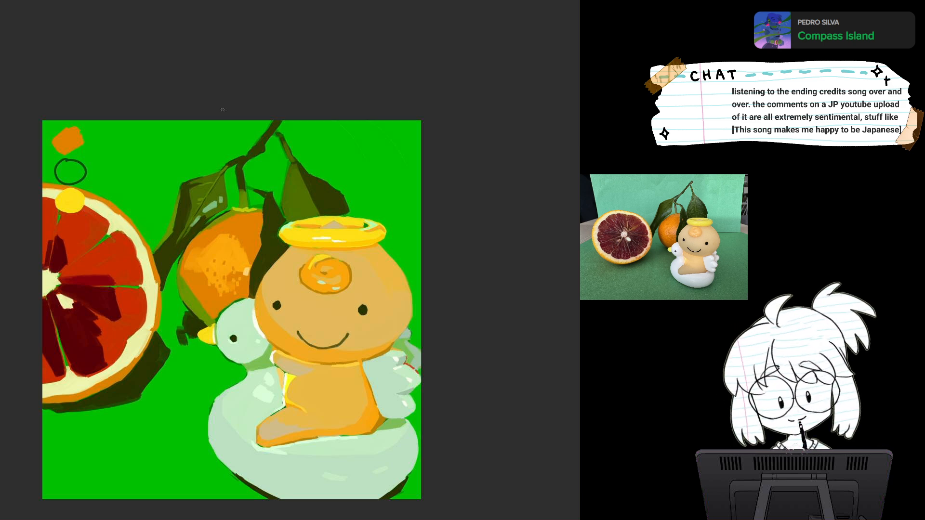
Paint a thin curved olive stem from the branch junction to the tip of the dark leaf beside the mandarin.
scroll(223, 110, "up", 5)
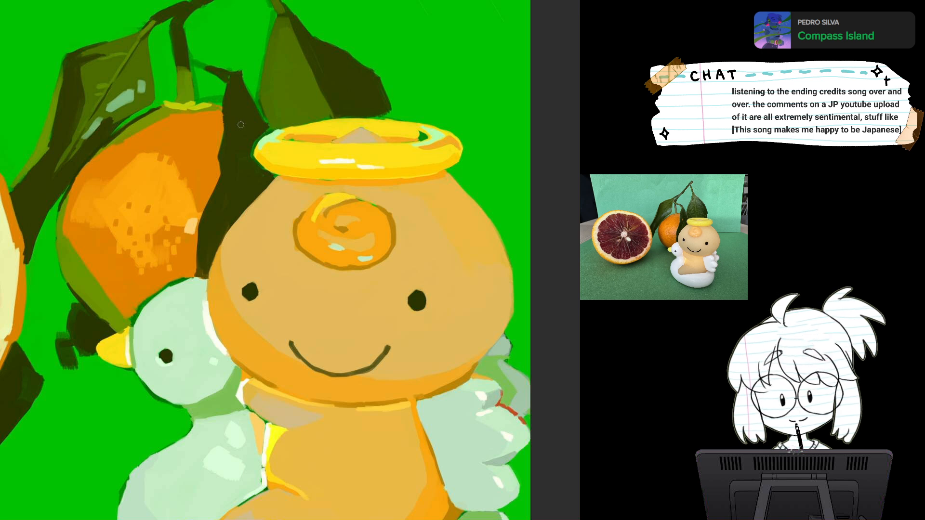
left_click_drag(241, 125, 281, 268)
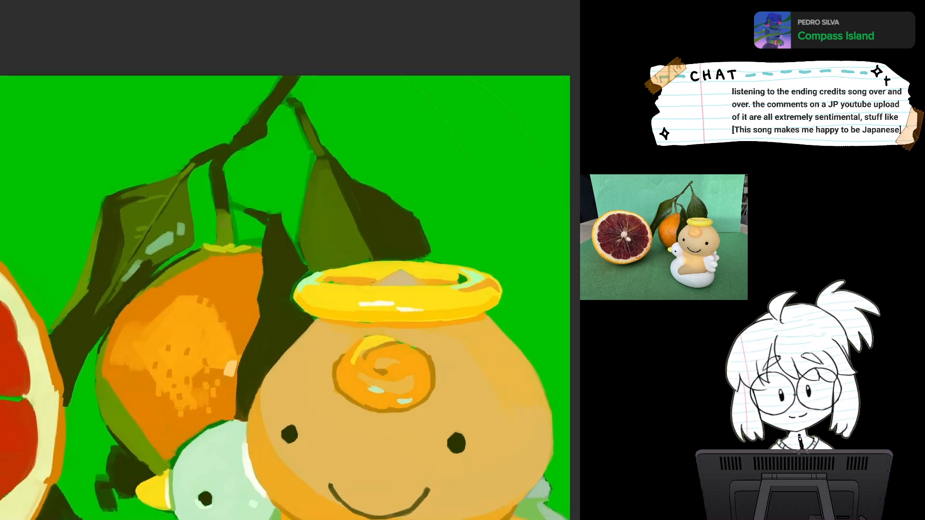
left_click_drag(225, 222, 219, 257)
left_click_drag(200, 213, 206, 201)
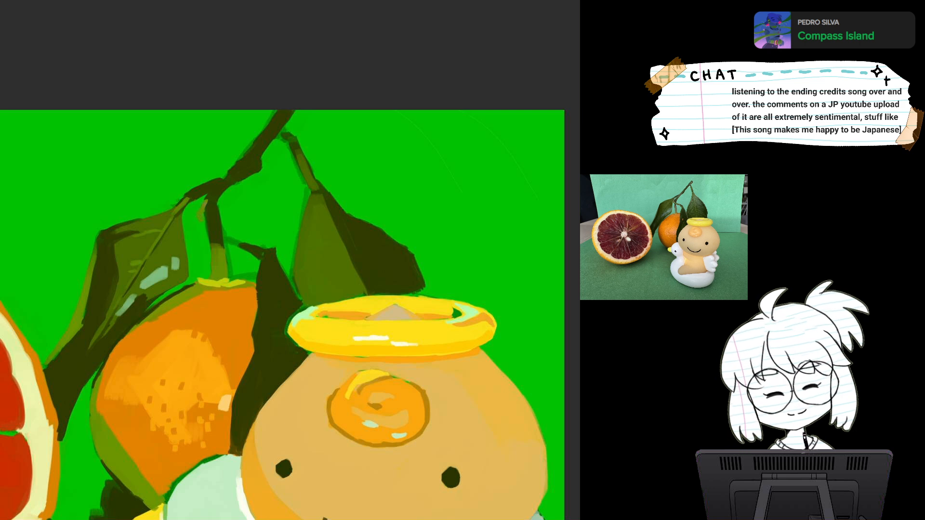
mouse_move(205, 208)
left_mouse_down()
mouse_move(201, 218)
mouse_move(244, 160)
left_mouse_up()
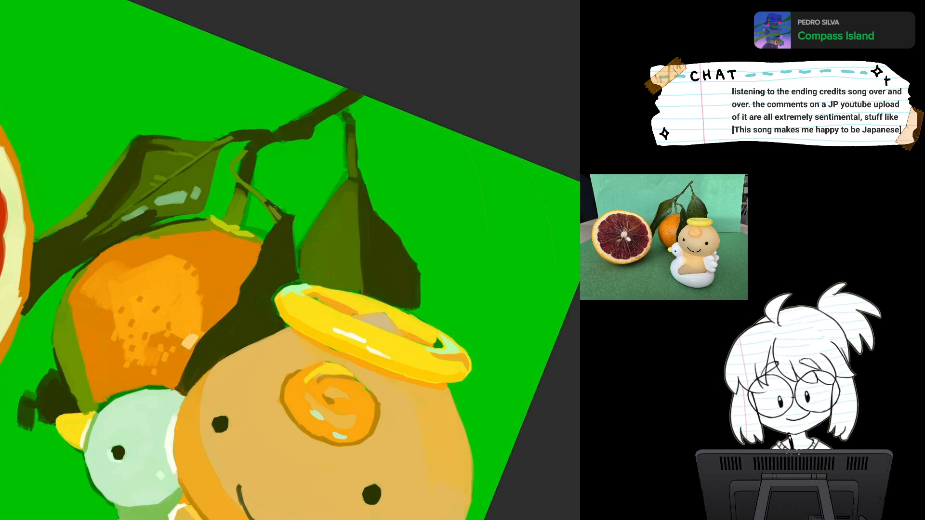
mouse_move(275, 208)
left_mouse_down()
mouse_move(283, 252)
mouse_move(307, 245)
left_mouse_up()
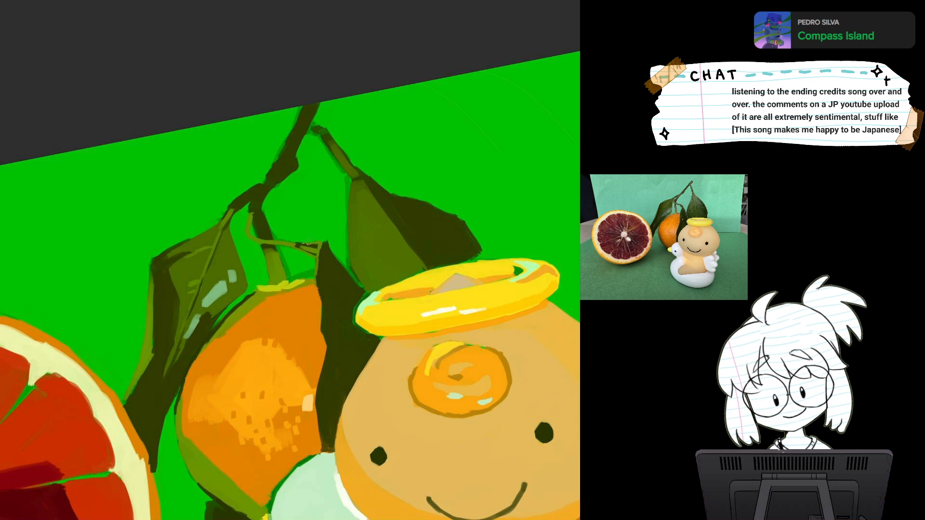
left_click_drag(328, 234, 344, 206)
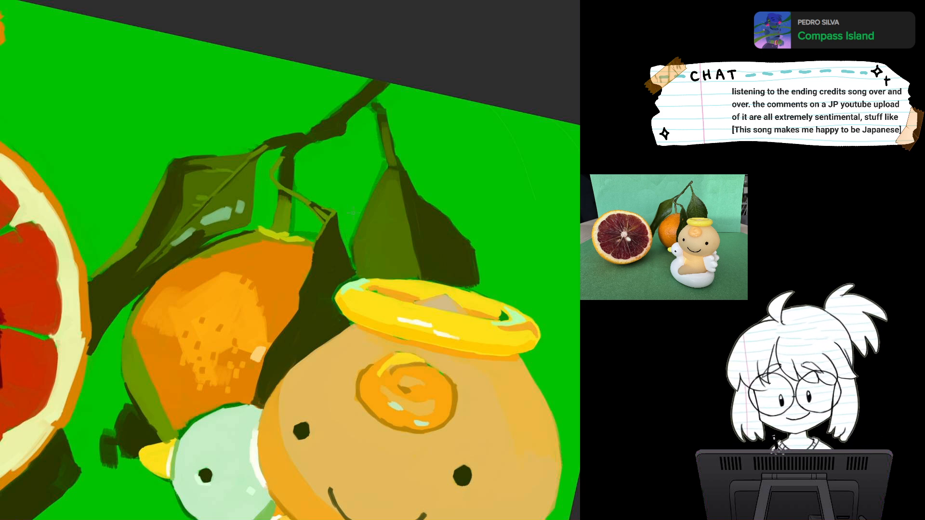
key("Escape")
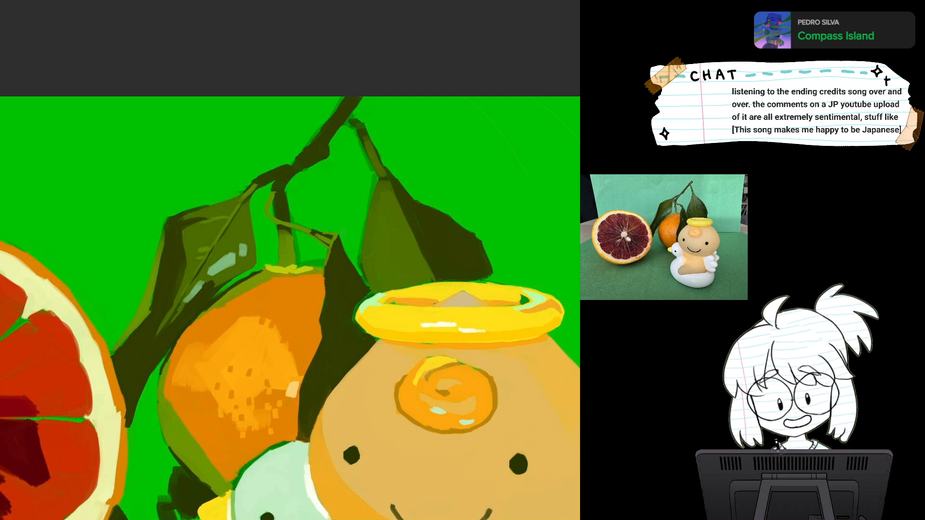
Add a pale highlight at the tip of the dark leaf beside the mandarin and thin green strokes lower down.
mouse_move(340, 243)
left_mouse_down()
mouse_move(342, 260)
mouse_move(344, 252)
left_mouse_up()
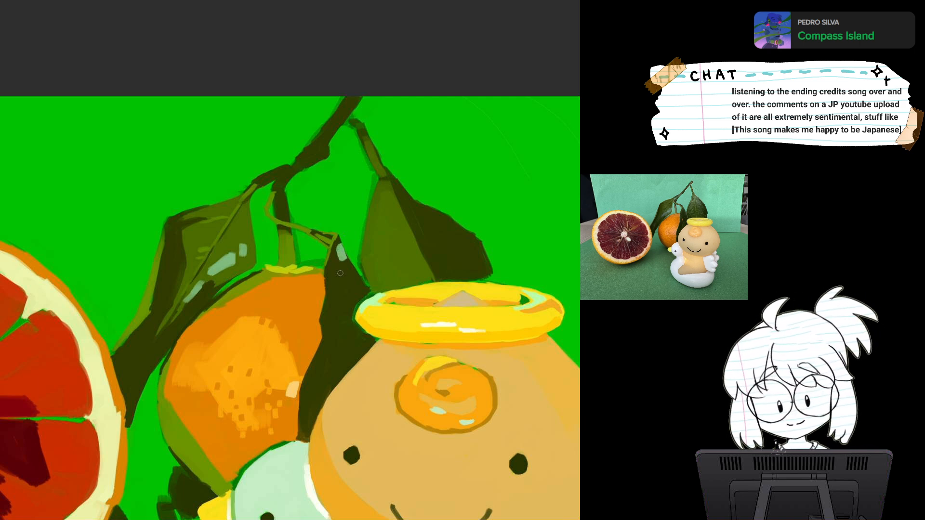
left_click(201, 237, "alt")
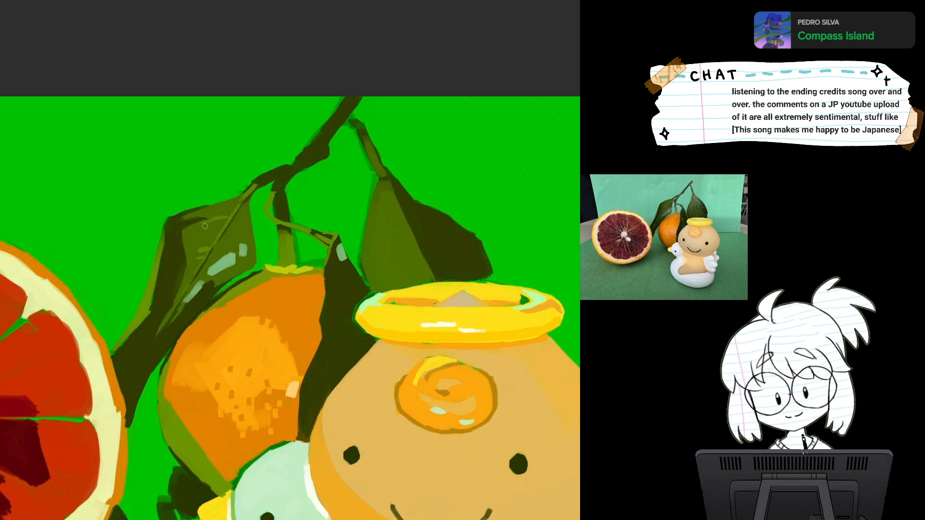
left_click_drag(342, 344, 341, 377)
left_click_drag(345, 335, 344, 343)
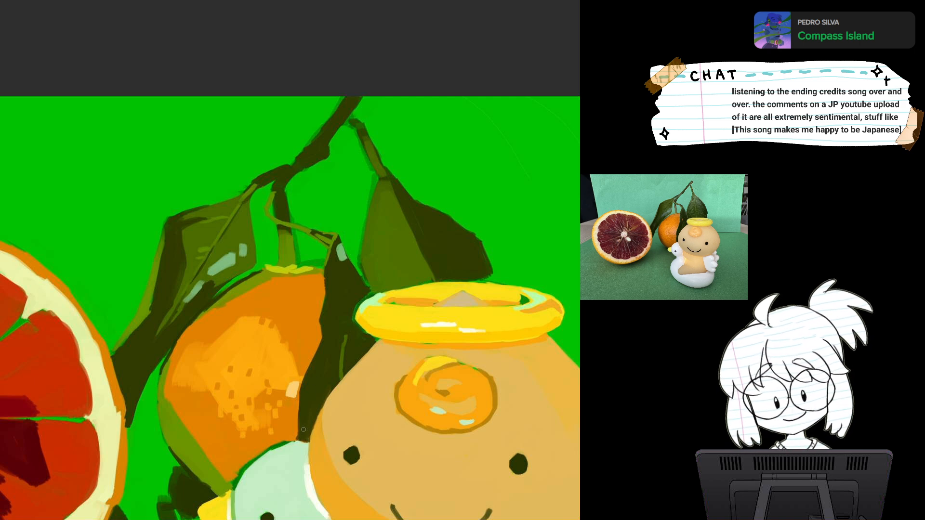
left_click_drag(339, 349, 357, 418)
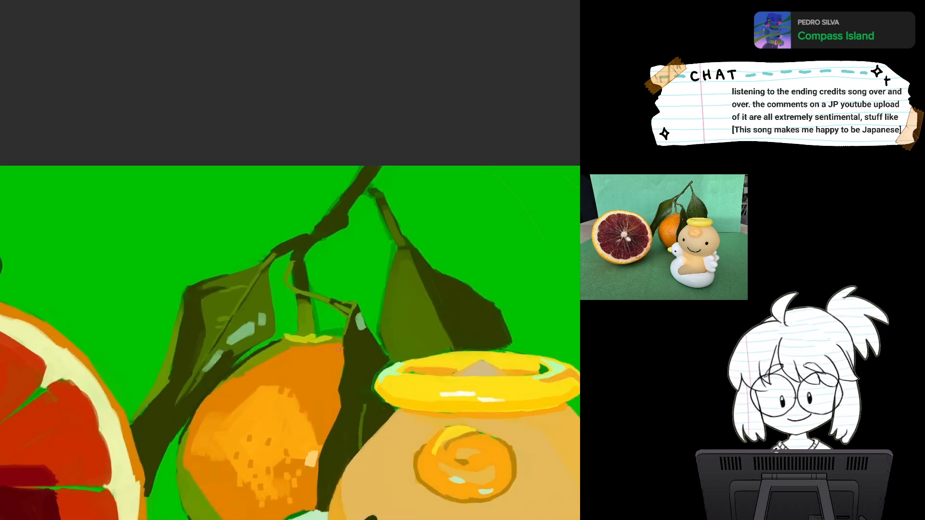
Refine the edges of the dark branch and the stem junction above the mandarin.
mouse_move(338, 349)
left_mouse_down()
mouse_move(356, 246)
mouse_move(269, 154)
mouse_move(185, 42)
left_mouse_up()
scroll(421, 307, "down", 3)
left_click(475, 458, "alt")
left_click_drag(406, 294, 475, 458)
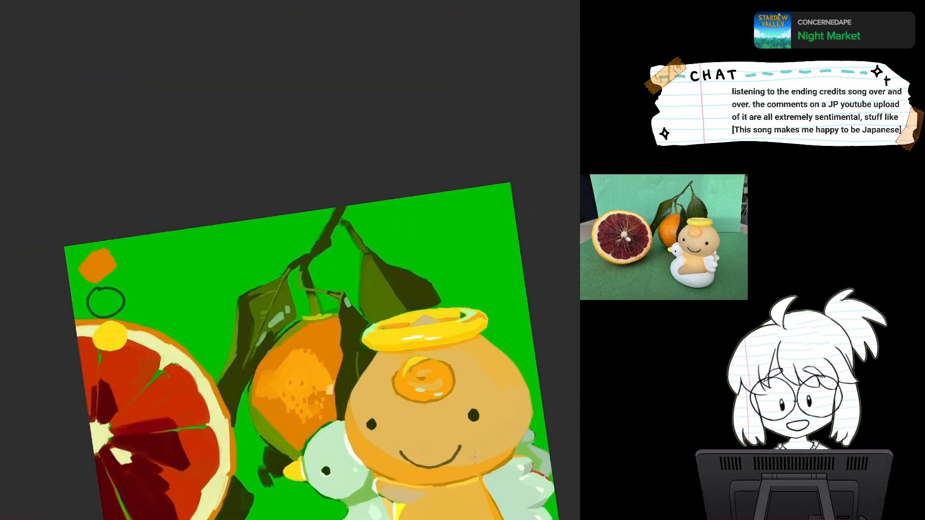
scroll(337, 334, "up", 4)
mouse_move(338, 334)
left_mouse_down()
mouse_move(407, 340)
mouse_move(401, 354)
left_mouse_up()
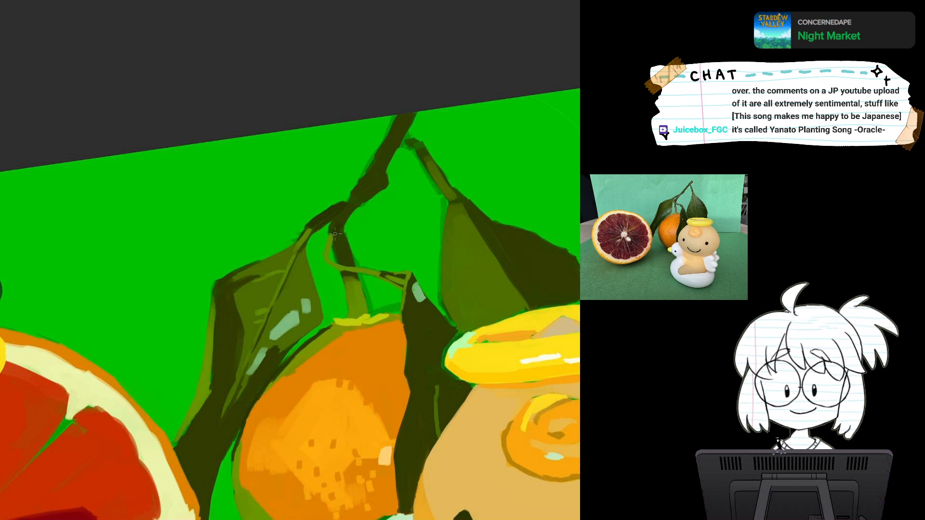
left_click_drag(335, 233, 279, 279)
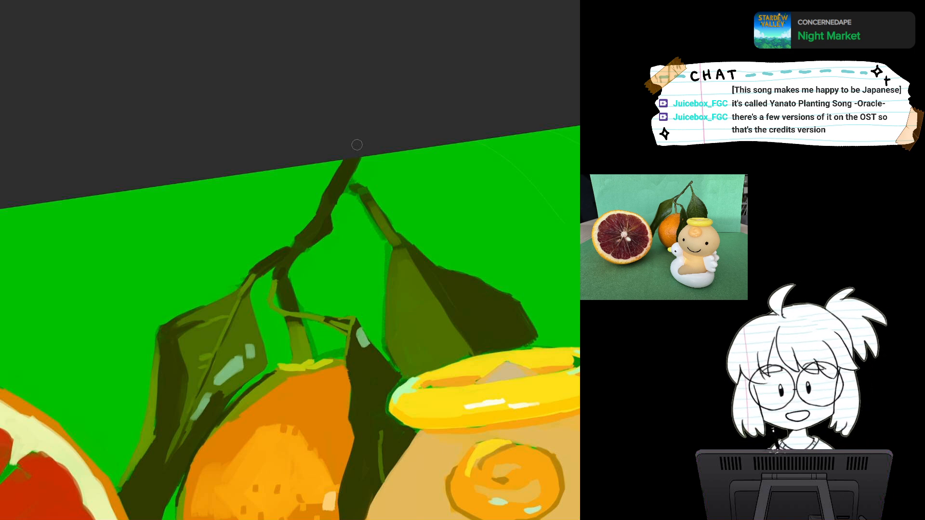
scroll(357, 145, "down", 2)
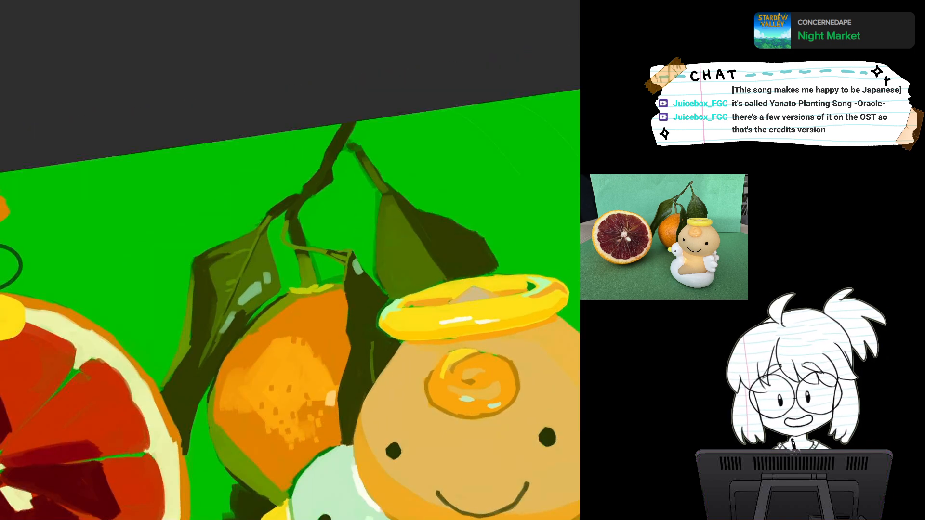
Trim the outer edge of the leaf behind the halo with background green and try a pale highlight on its olive half.
left_click_drag(260, 255, 208, 252)
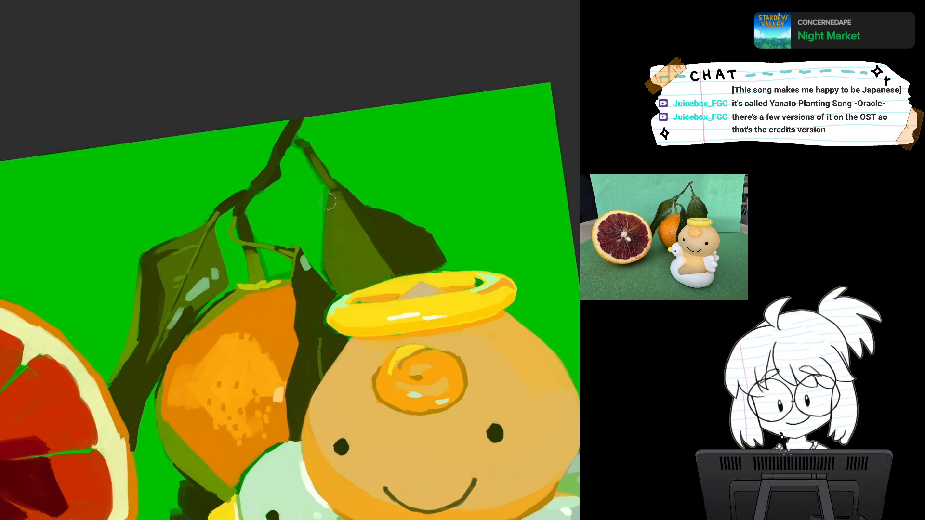
left_click_drag(324, 189, 321, 257)
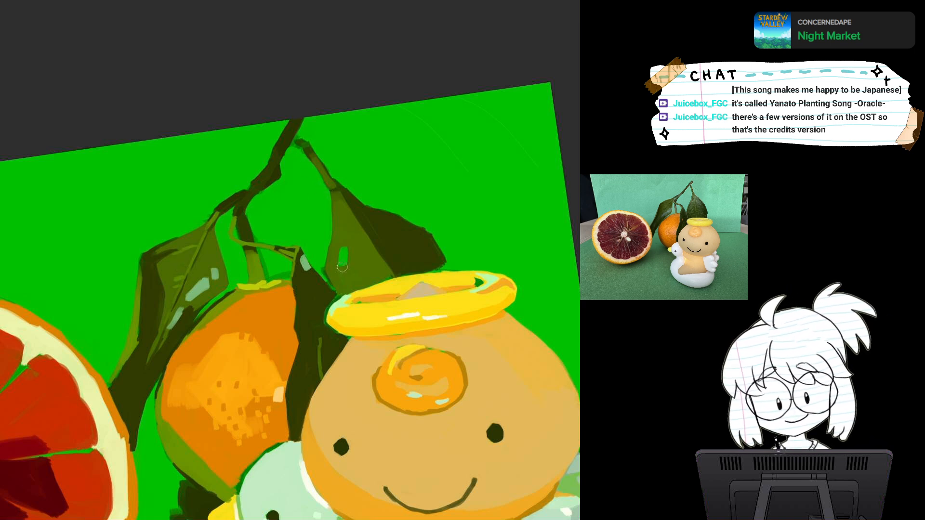
left_click_drag(342, 266, 344, 216)
key("ctrl+z")
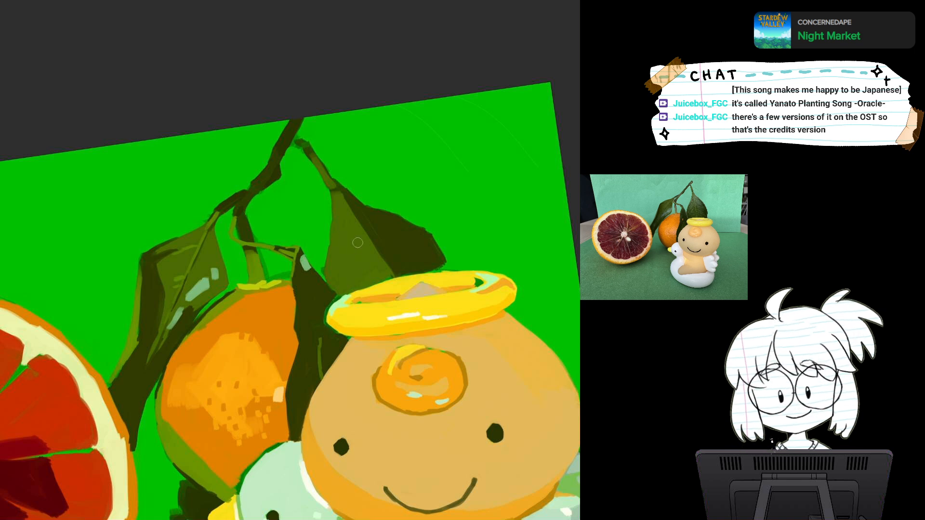
Extend the dark half of the leaf behind the halo down to the halo and refine its outer edge.
left_click_drag(363, 244, 364, 288)
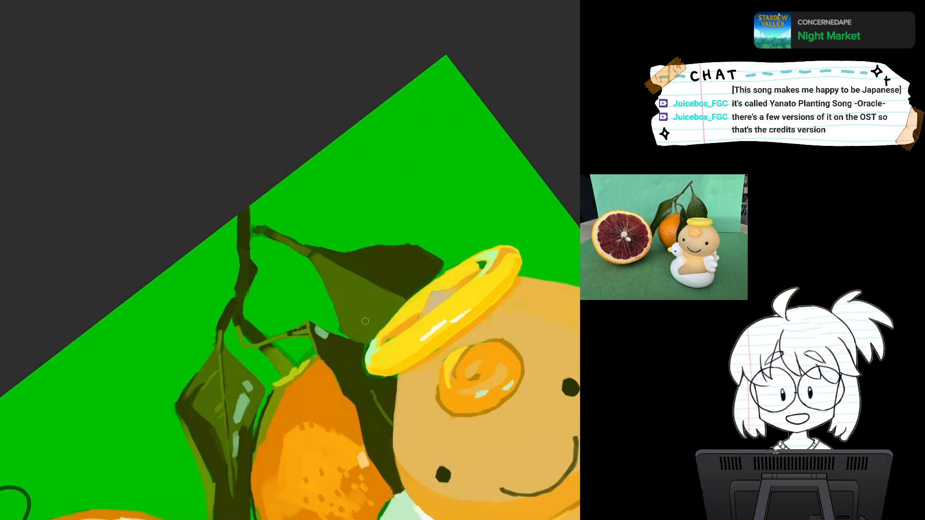
key("Escape")
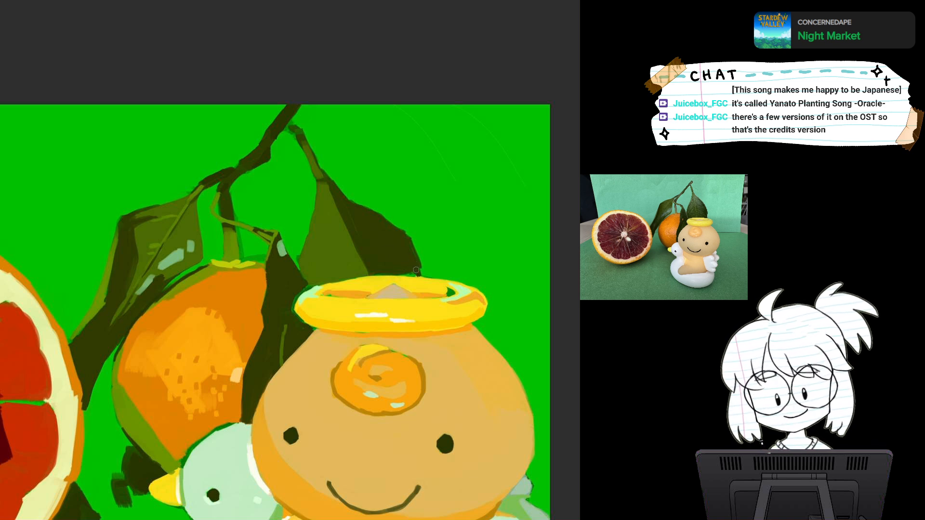
key("r")
left_click_drag(414, 260, 426, 300)
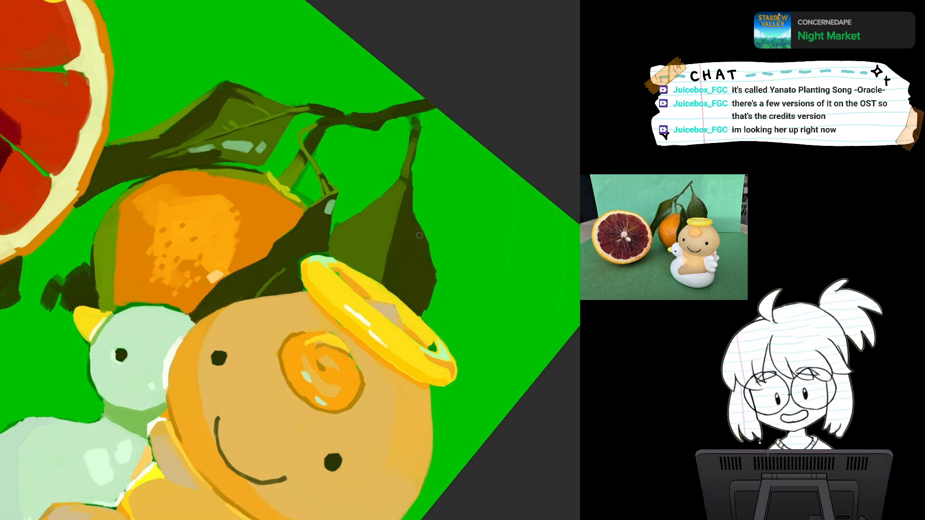
left_click_drag(420, 278, 439, 250)
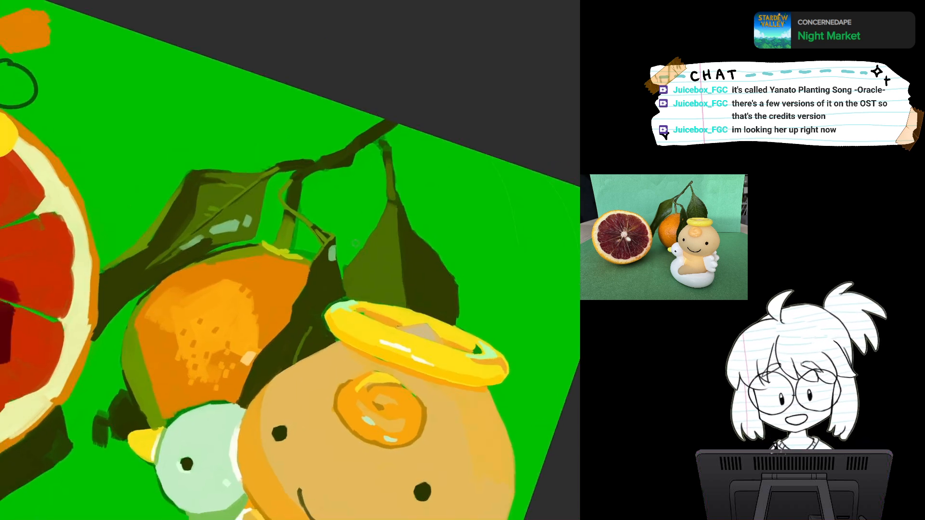
Paint a dark border and short dark vein strokes on the olive half of the leaf behind the halo.
mouse_move(347, 284)
left_mouse_down()
mouse_move(379, 236)
mouse_move(350, 296)
mouse_move(349, 263)
mouse_move(326, 326)
left_mouse_up()
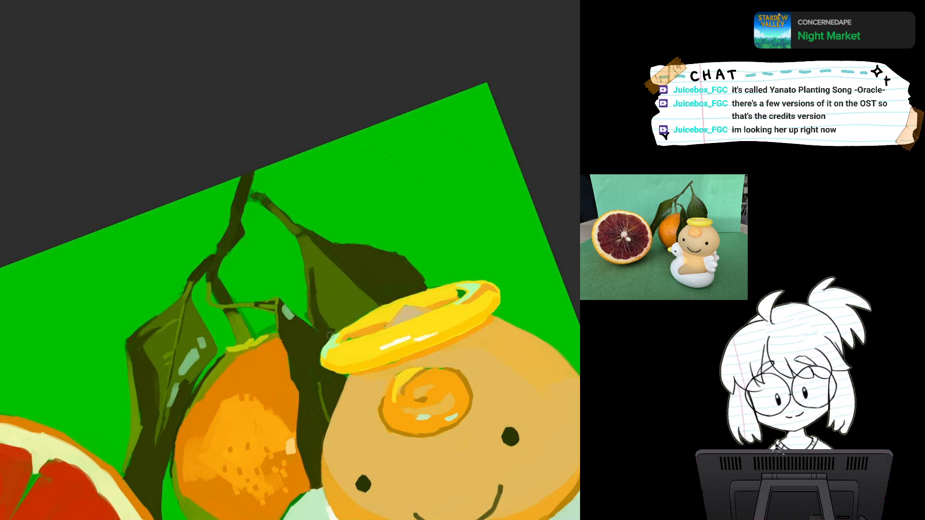
mouse_move(331, 330)
left_mouse_down()
mouse_move(334, 291)
mouse_move(336, 331)
left_mouse_up()
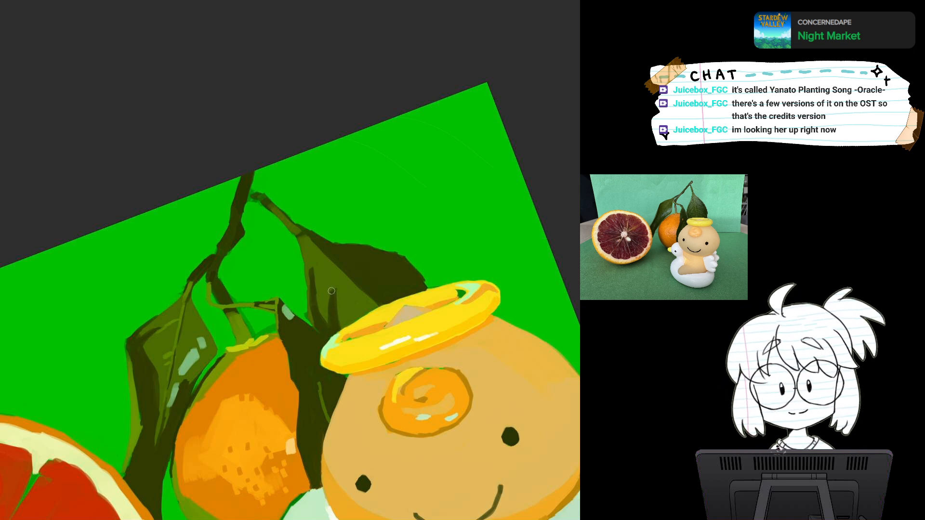
mouse_move(337, 329)
left_mouse_down()
mouse_move(370, 309)
mouse_move(341, 328)
mouse_move(359, 314)
mouse_move(381, 341)
left_mouse_up()
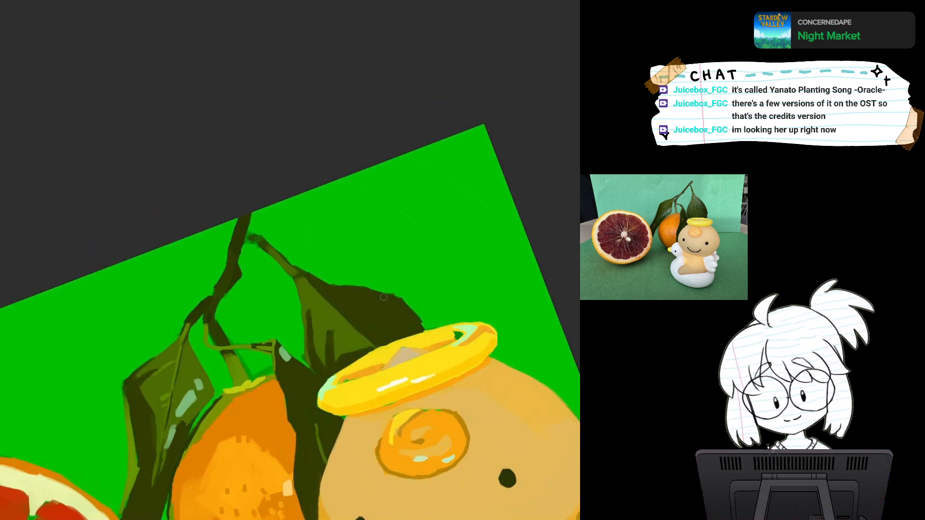
Paint olive patches divided by dark side veins across the shaded half of the leaf behind the halo.
key("5")
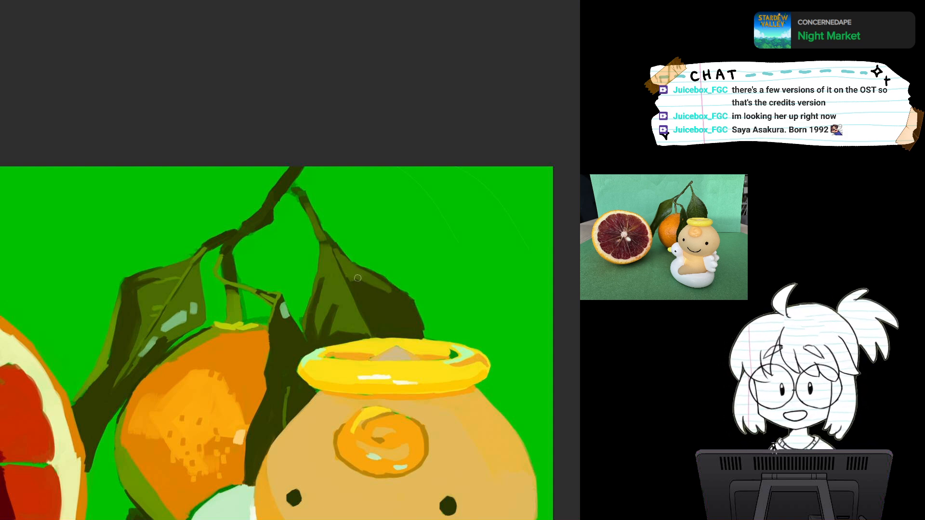
left_click_drag(358, 279, 364, 271)
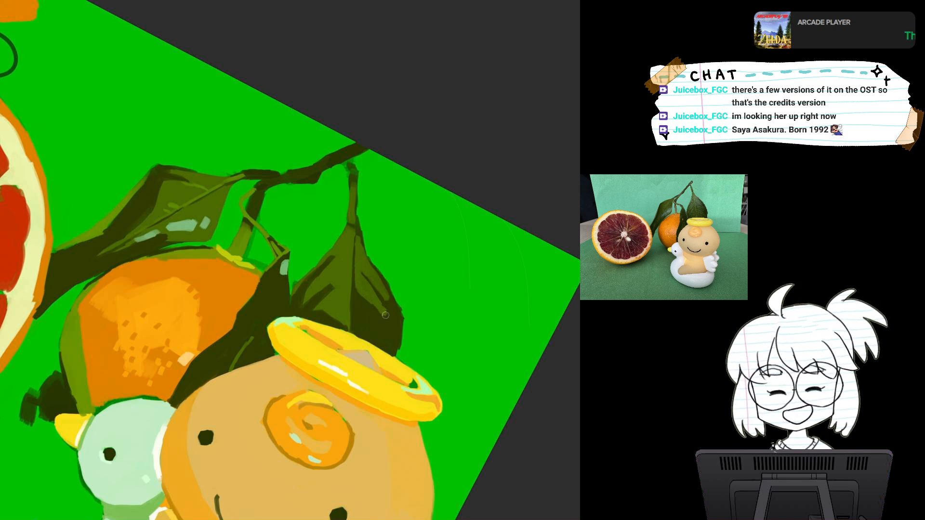
mouse_move(359, 301)
left_mouse_down()
mouse_move(355, 315)
mouse_move(361, 303)
mouse_move(378, 323)
left_mouse_up()
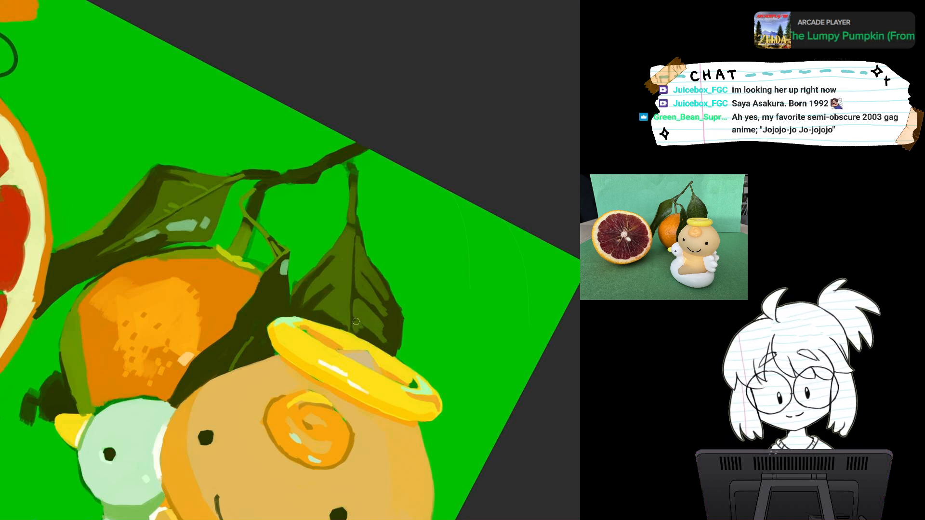
left_click_drag(357, 324, 374, 330)
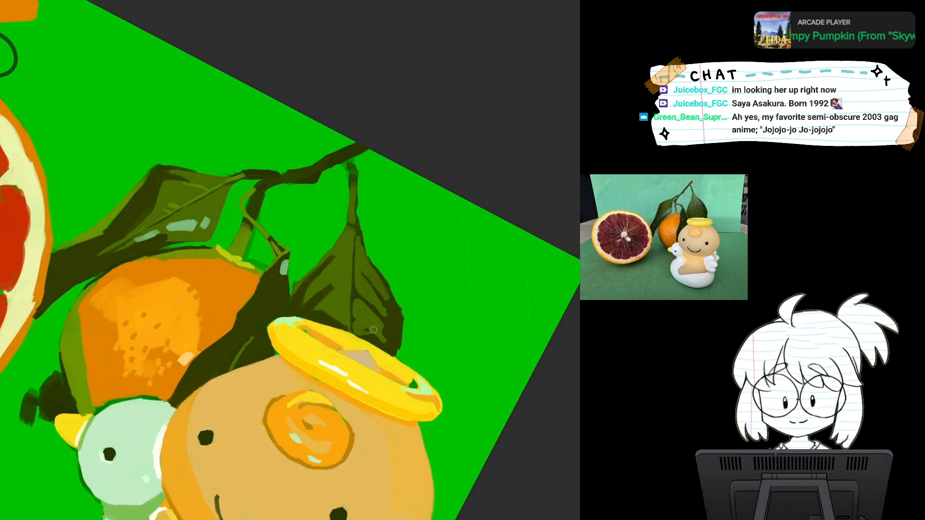
Join the thin stem of the leaf behind the halo to the dark branch near the canvas's upper edge.
key("ctrl+minus")
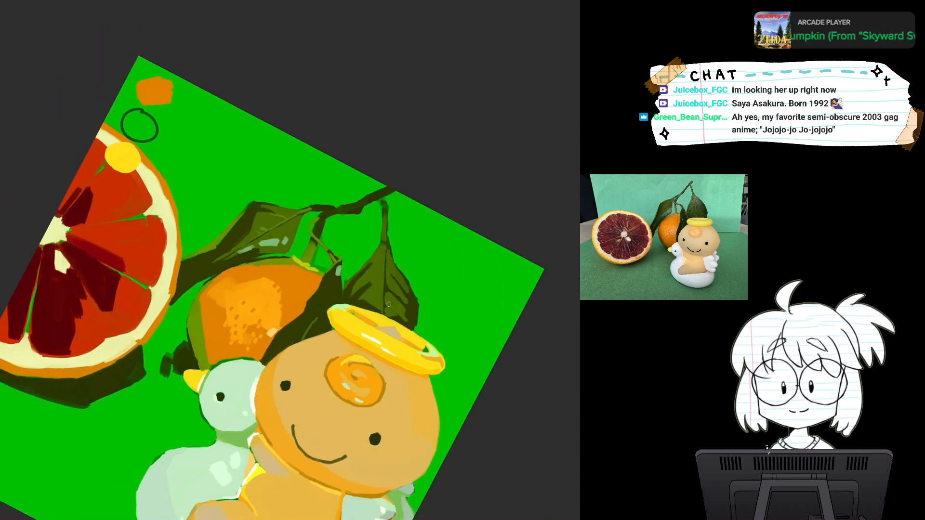
key("minus")
key("ctrl+plus")
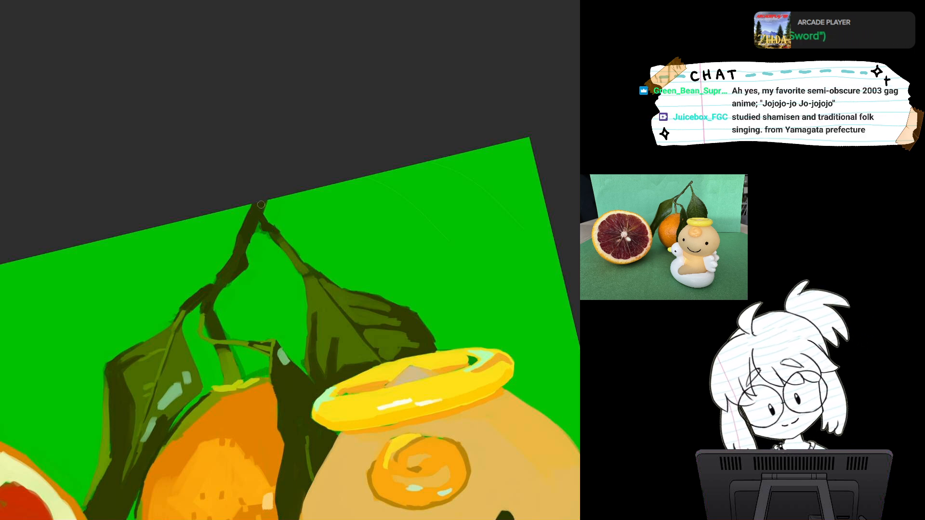
mouse_move(292, 251)
left_mouse_down()
mouse_move(315, 280)
mouse_move(224, 188)
left_mouse_up()
scroll(306, 267, "down", 3)
key("Escape")
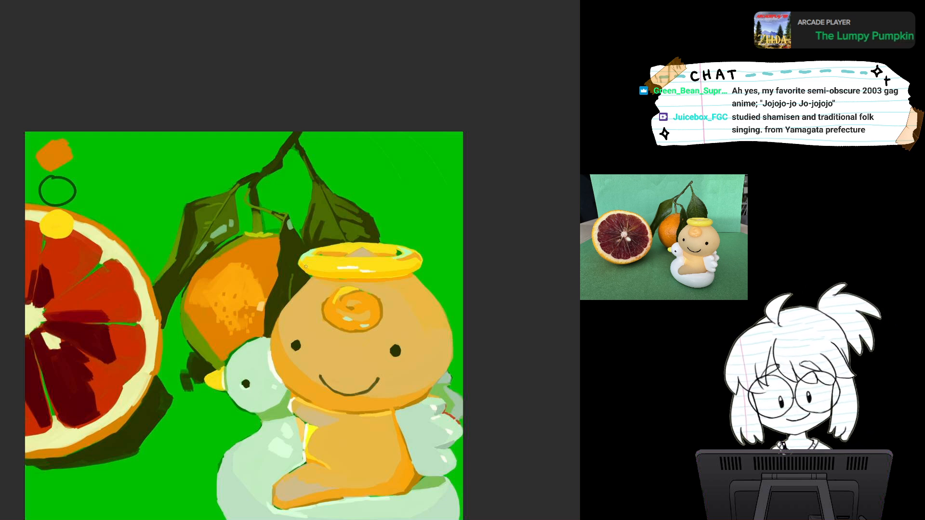
Sample the pale highlight from the leaf above the mandarin and paint matching highlights along the leaf behind the halo.
left_click(222, 230, "alt")
key("ctrl+plus")
key("ctrl+plus")
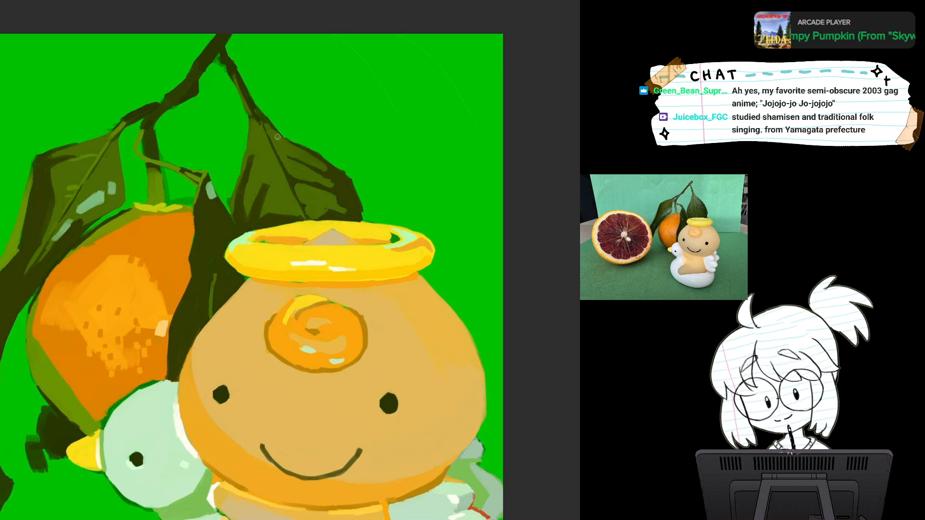
left_click_drag(277, 137, 284, 146)
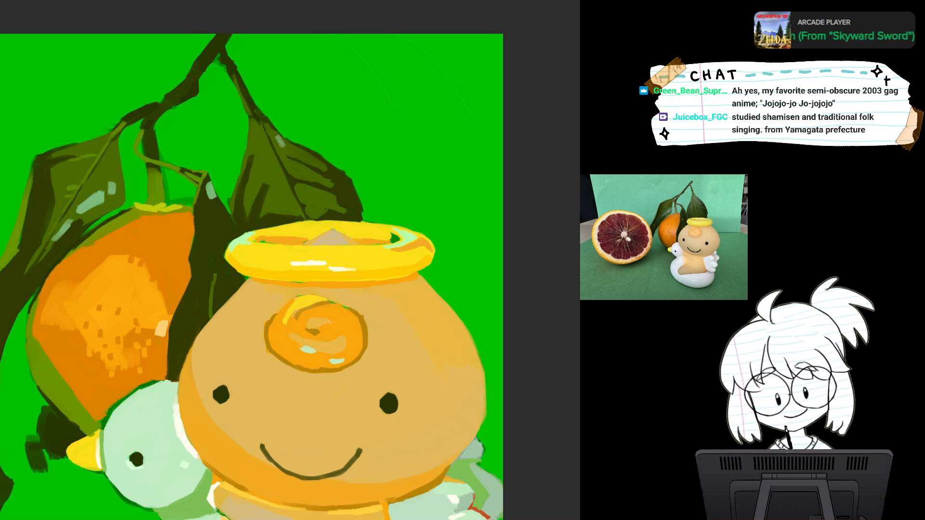
mouse_move(283, 142)
left_mouse_down()
mouse_move(305, 155)
mouse_move(285, 153)
mouse_move(281, 141)
mouse_move(305, 158)
mouse_move(295, 169)
mouse_move(312, 173)
left_mouse_up()
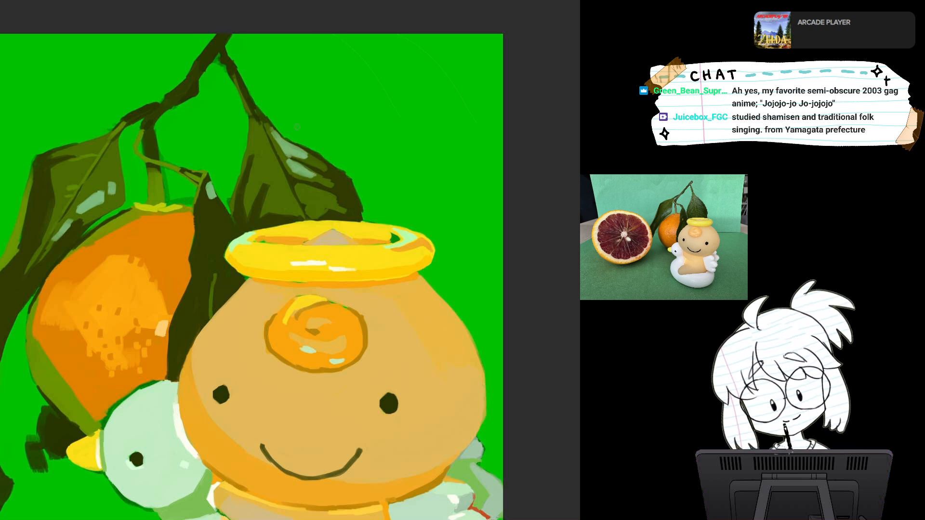
Refine the pale highlight on the leaf behind the halo by splitting it with a narrow dark gap.
scroll(297, 127, "down", 5)
scroll(295, 127, "up", 5)
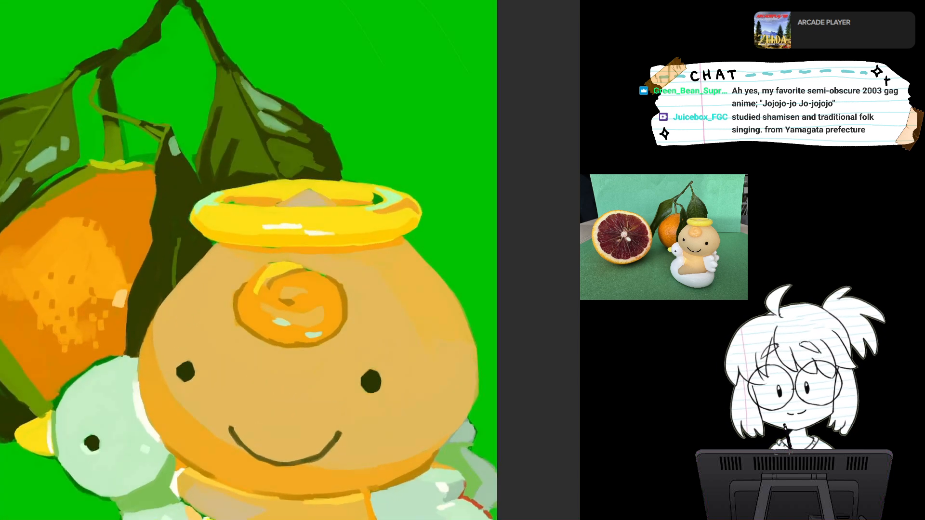
mouse_move(289, 193)
left_mouse_down()
mouse_move(263, 294)
mouse_move(273, 281)
left_mouse_up()
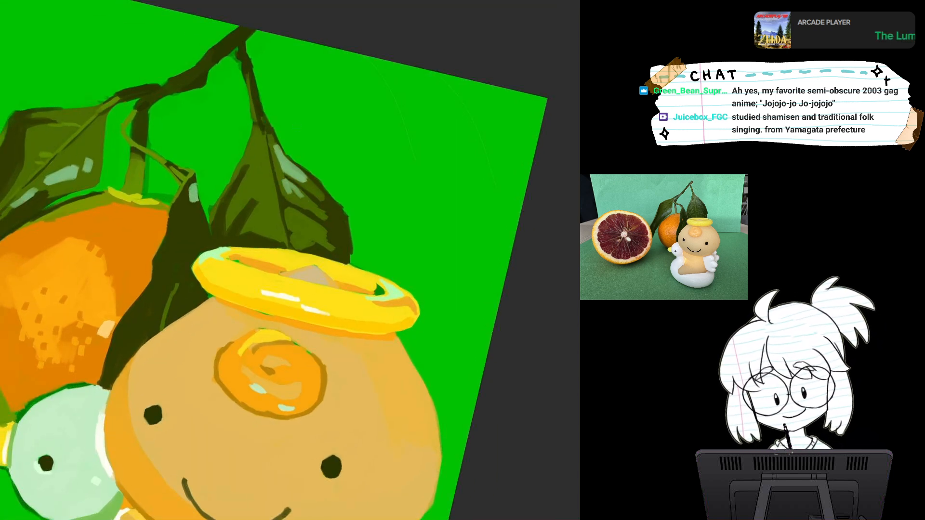
left_click_drag(287, 182, 302, 198)
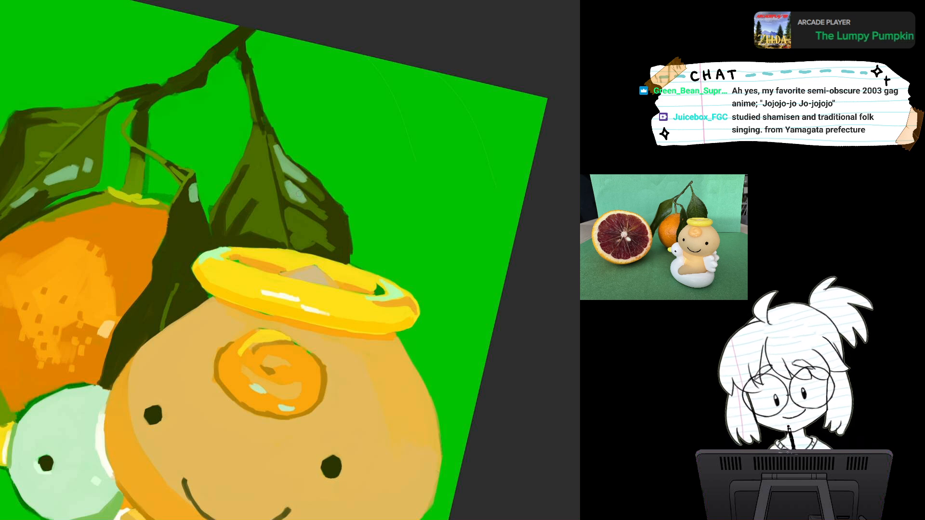
Paint brighter orange patches around the mandarin's speckled highlight, extending towards its shaded edge and the duck's head.
key("ctrl+minus")
key("ctrl+minus")
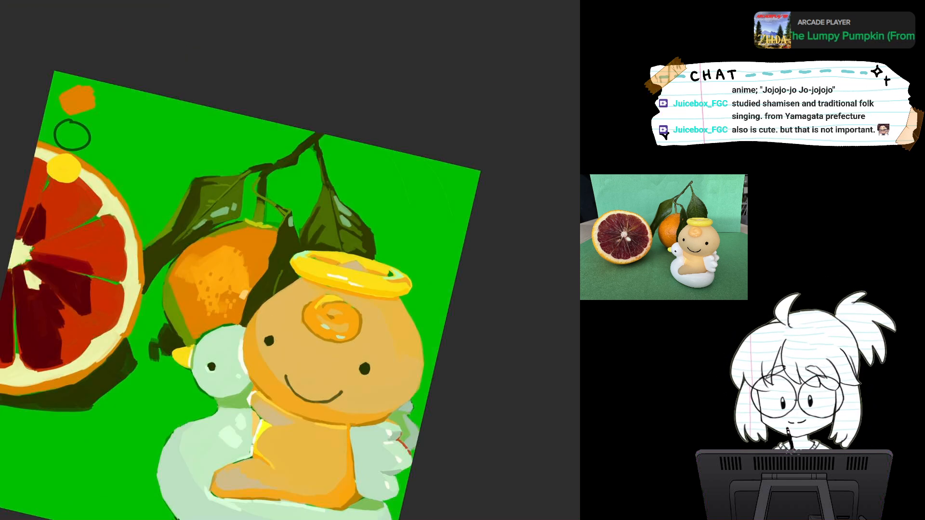
mouse_move(283, 159)
left_mouse_down()
mouse_move(239, 209)
mouse_move(297, 53)
left_mouse_up()
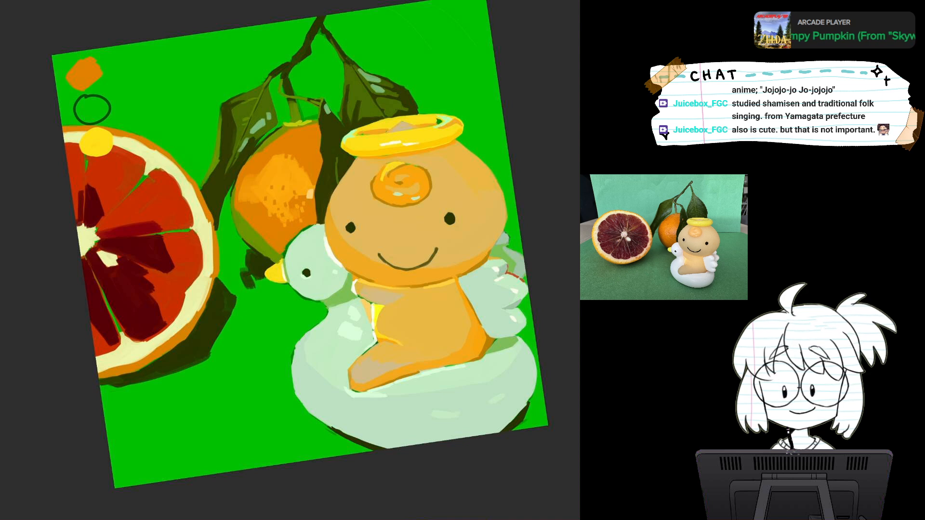
key("5")
mouse_move(338, 217)
left_mouse_down()
mouse_move(286, 279)
mouse_move(294, 261)
left_mouse_up()
key("ctrl+plus")
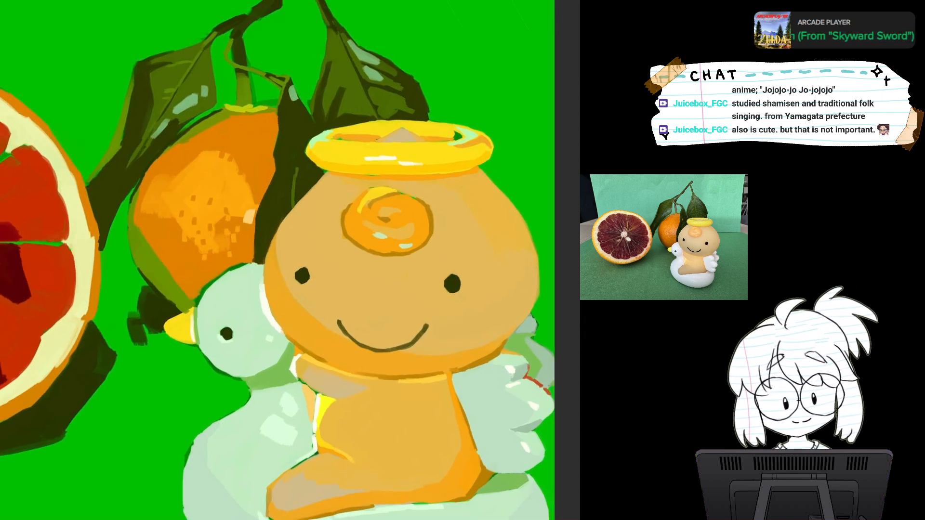
mouse_move(240, 125)
left_mouse_down()
mouse_move(212, 143)
mouse_move(240, 144)
mouse_move(208, 159)
mouse_move(236, 142)
mouse_move(253, 159)
mouse_move(257, 202)
left_mouse_up()
key("ctrl+z")
left_click_drag(198, 151, 185, 187)
mouse_move(162, 220)
left_mouse_down()
mouse_move(144, 231)
mouse_move(183, 285)
mouse_move(168, 241)
mouse_move(175, 255)
mouse_move(178, 222)
mouse_move(190, 249)
left_mouse_up()
mouse_move(178, 267)
left_mouse_down()
mouse_move(193, 292)
mouse_move(222, 262)
mouse_move(211, 258)
left_mouse_up()
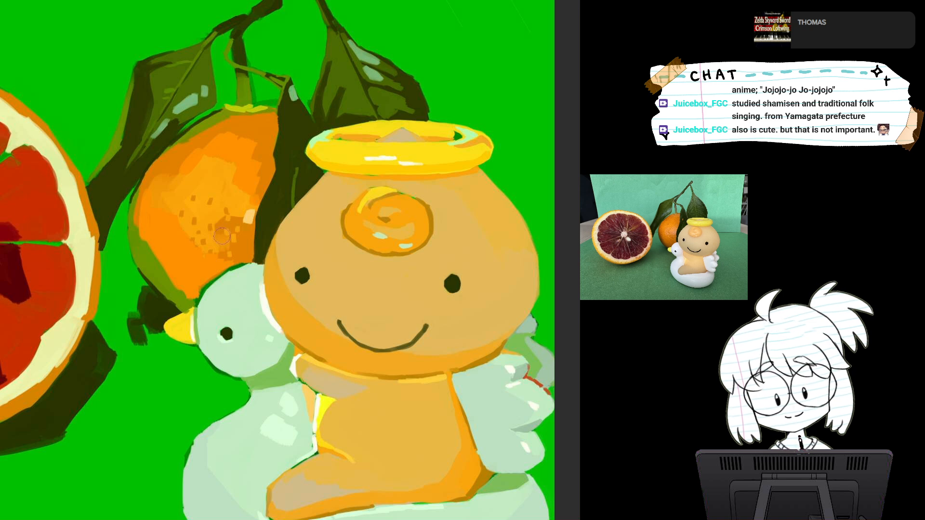
Sample the dark shadow colour and extend the shadow beneath the mandarin beside the duck's beak.
key("ctrl+minus")
key("ctrl+minus")
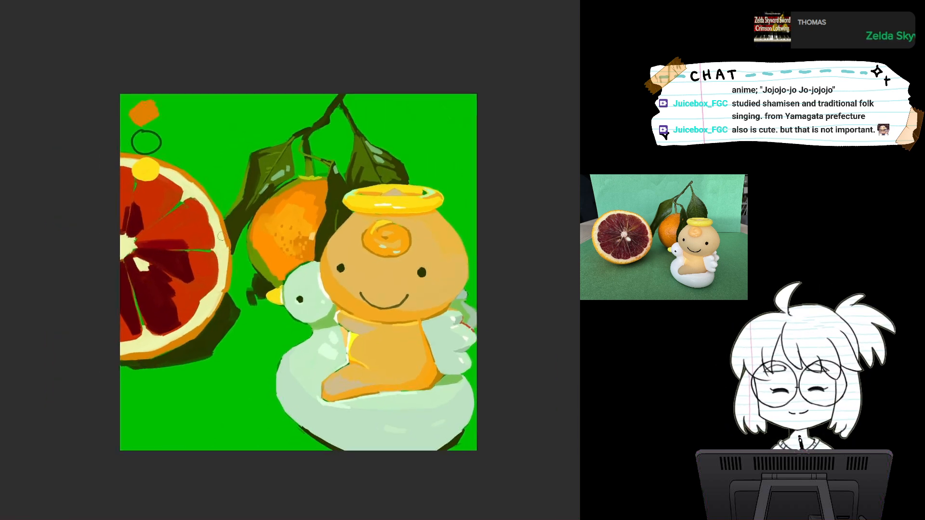
key("m")
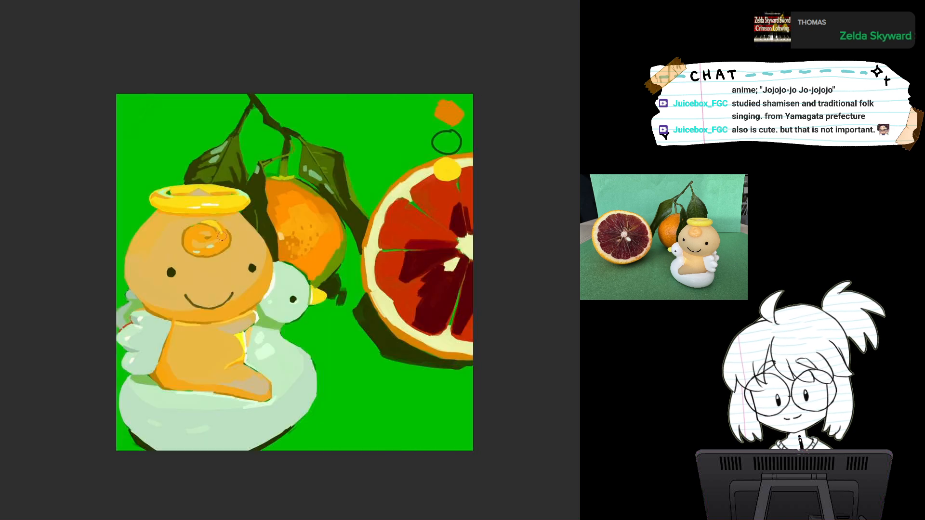
key("m")
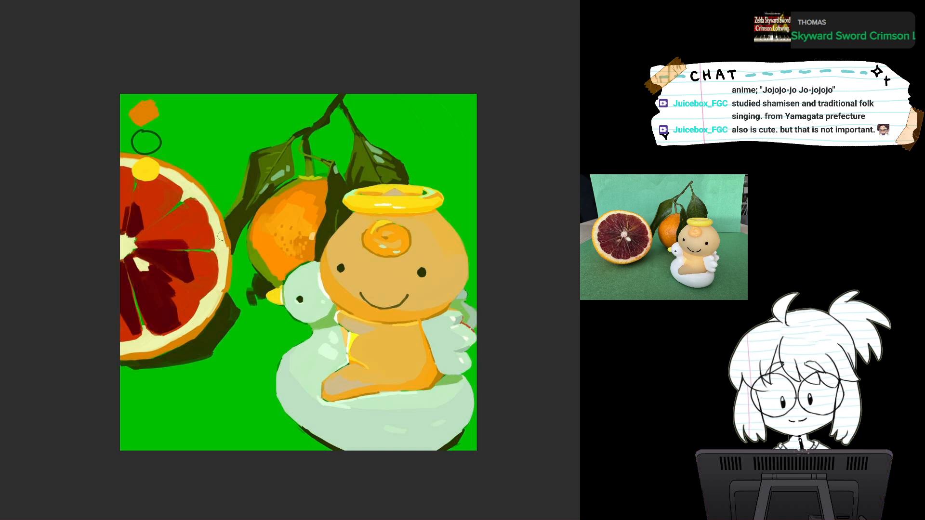
scroll(221, 236, "up", 5)
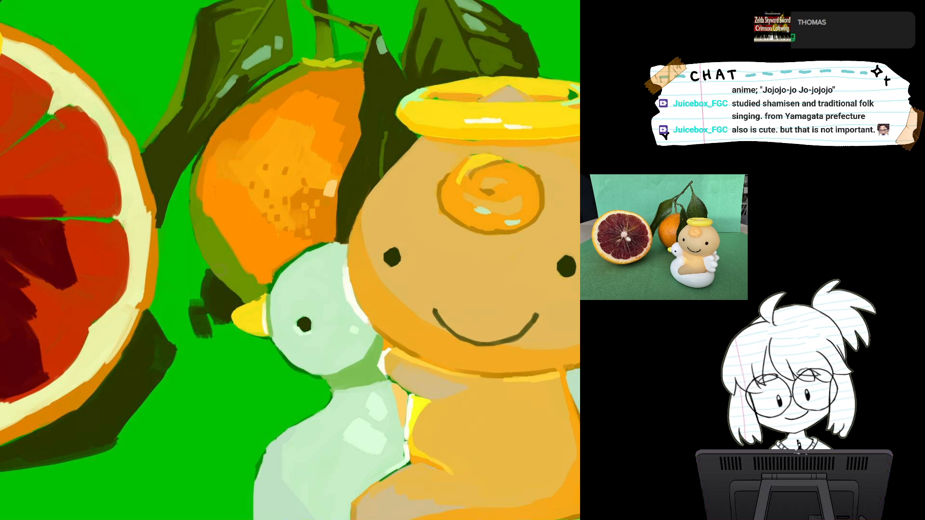
mouse_move(250, 294)
left_mouse_down()
mouse_move(264, 326)
mouse_move(255, 332)
left_mouse_up()
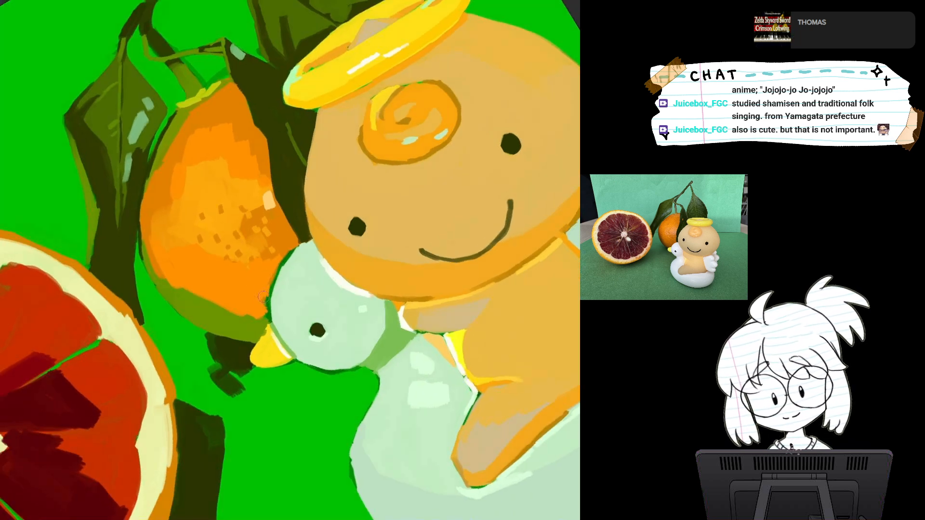
left_click(254, 354, "alt")
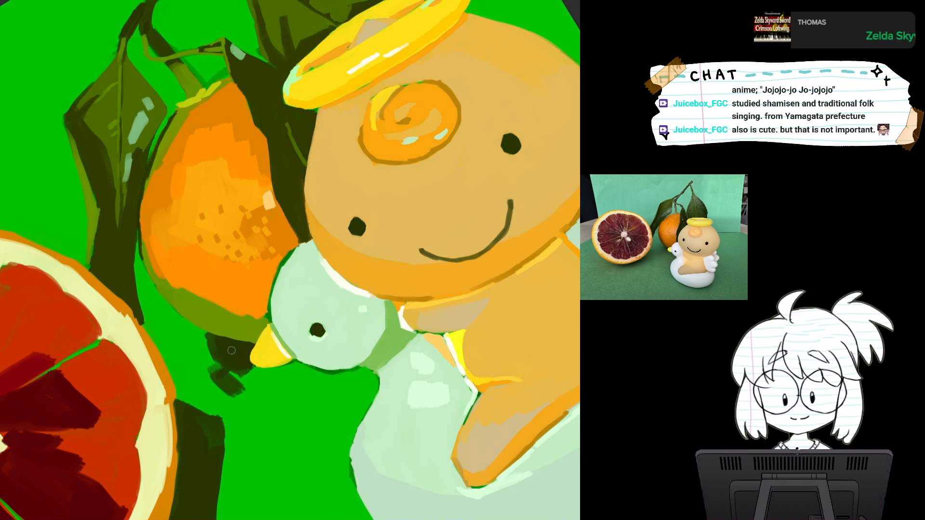
left_click_drag(231, 351, 238, 228)
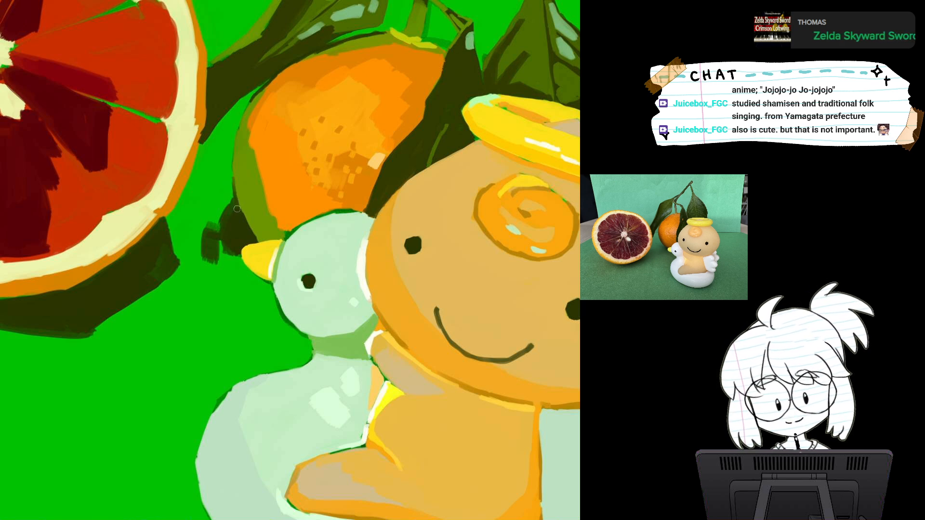
left_click_drag(245, 224, 232, 256)
scroll(234, 246, "down", 2)
key("Escape")
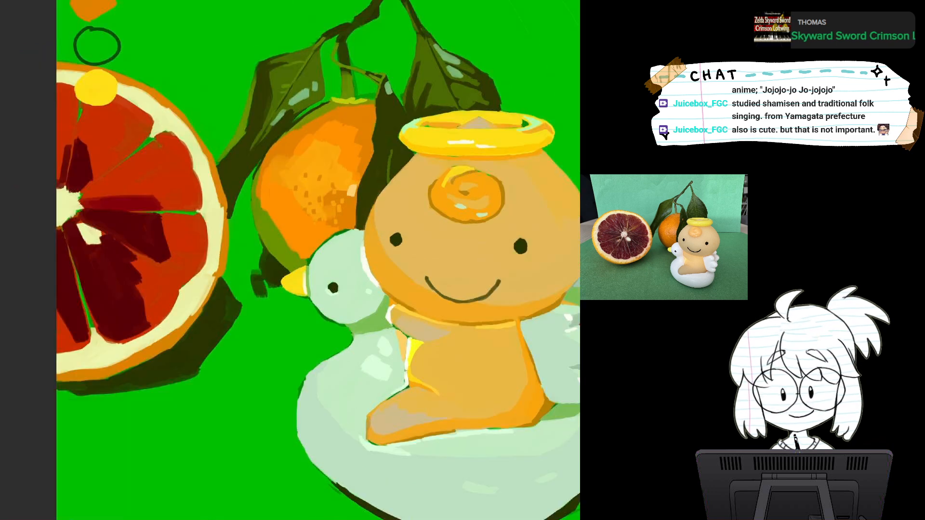
Extend the dark shadow beneath the mandarin with rough strokes until it joins the shadow beside the blood orange.
scroll(245, 224, "down", 1)
left_click_drag(245, 223, 281, 312)
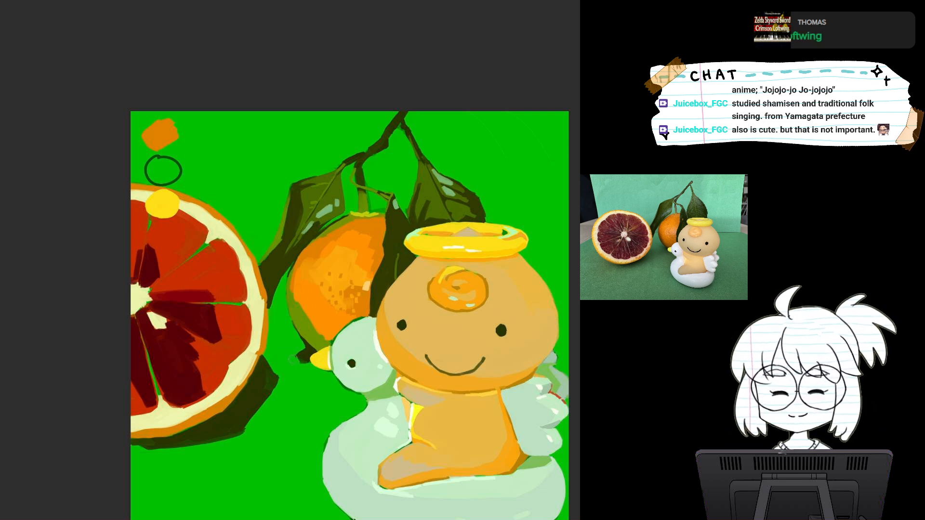
key("ctrl+minus")
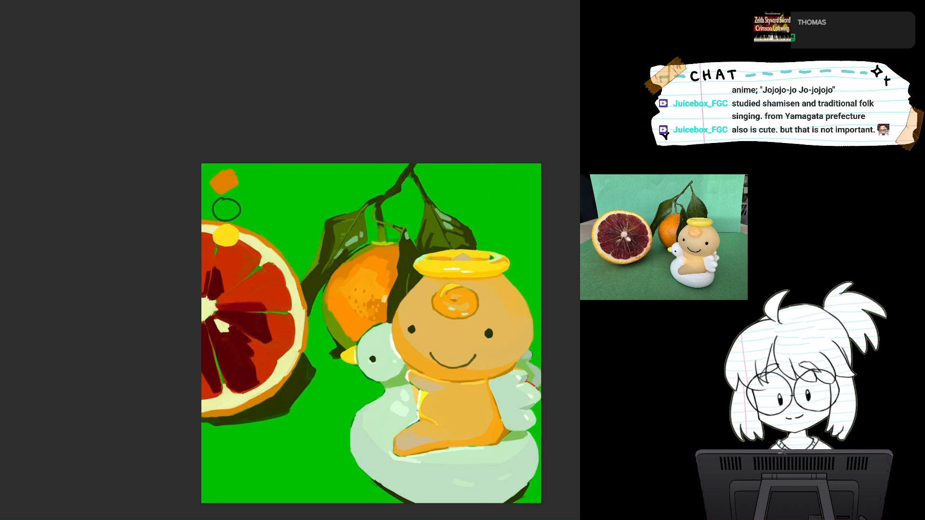
scroll(364, 289, "up", 3)
left_click_drag(364, 337, 364, 260)
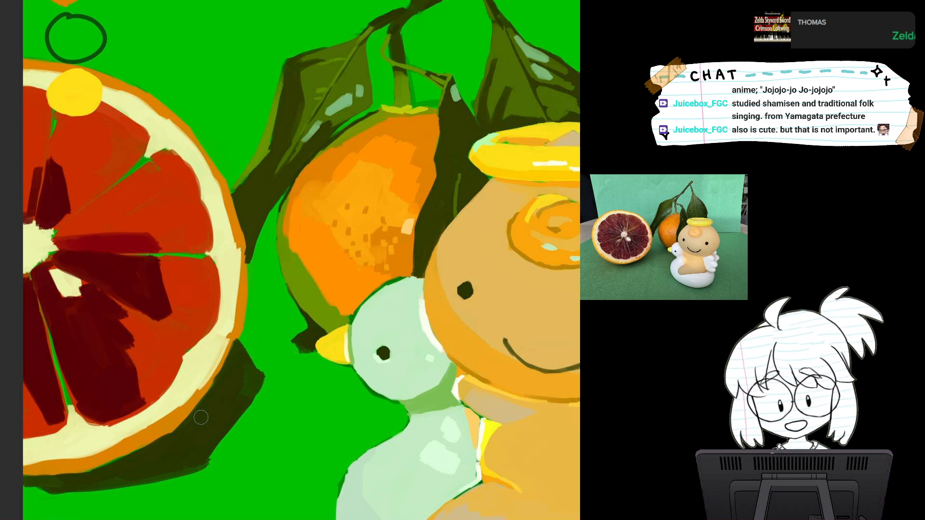
mouse_move(300, 345)
left_mouse_down()
mouse_move(274, 342)
mouse_move(303, 355)
mouse_move(309, 344)
mouse_move(262, 360)
mouse_move(313, 327)
left_mouse_up()
scroll(387, 332, "down", 3)
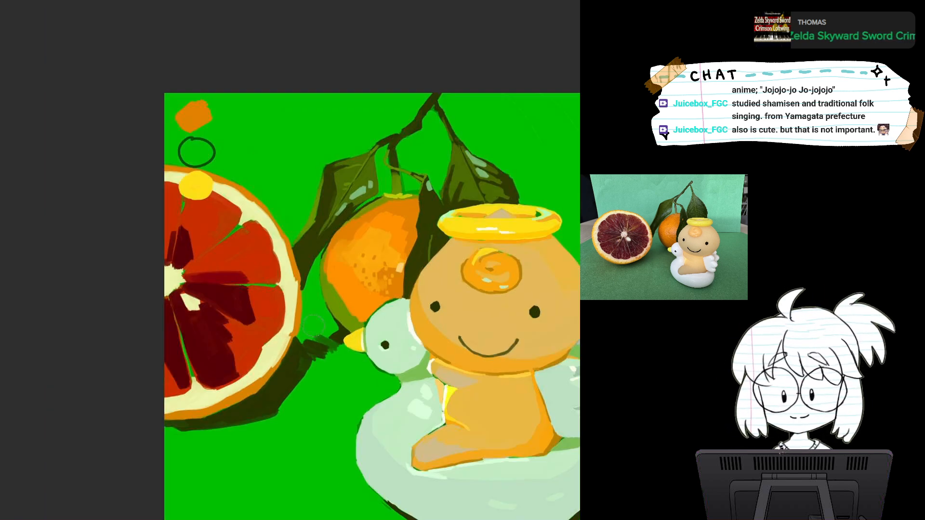
scroll(312, 325, "up", 5)
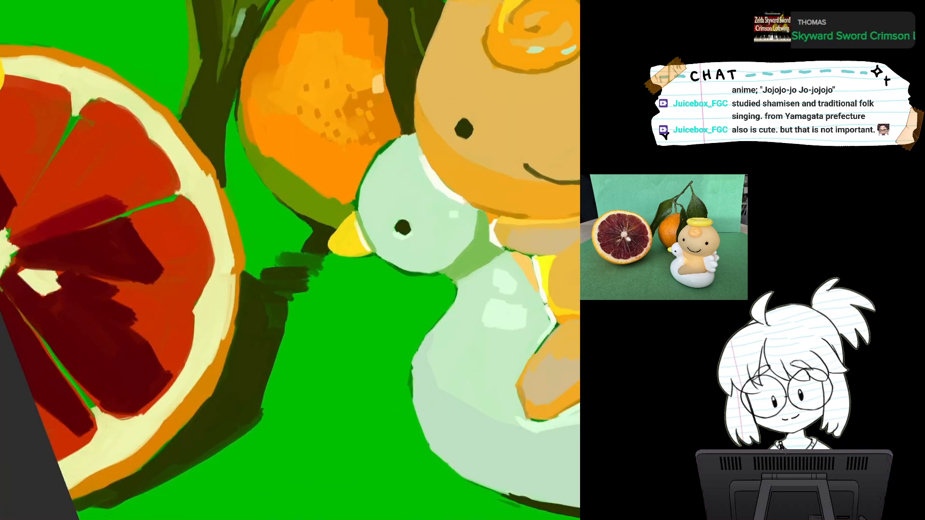
mouse_move(319, 259)
left_mouse_down()
mouse_move(301, 261)
mouse_move(346, 261)
mouse_move(300, 263)
mouse_move(339, 258)
mouse_move(303, 289)
mouse_move(330, 307)
mouse_move(193, 321)
mouse_move(176, 387)
left_mouse_up()
Paint pale pith-coloured membranes inwards from the rim between the blood orange's segments, including a short one within the lower segment.
scroll(311, 288, "down", 5)
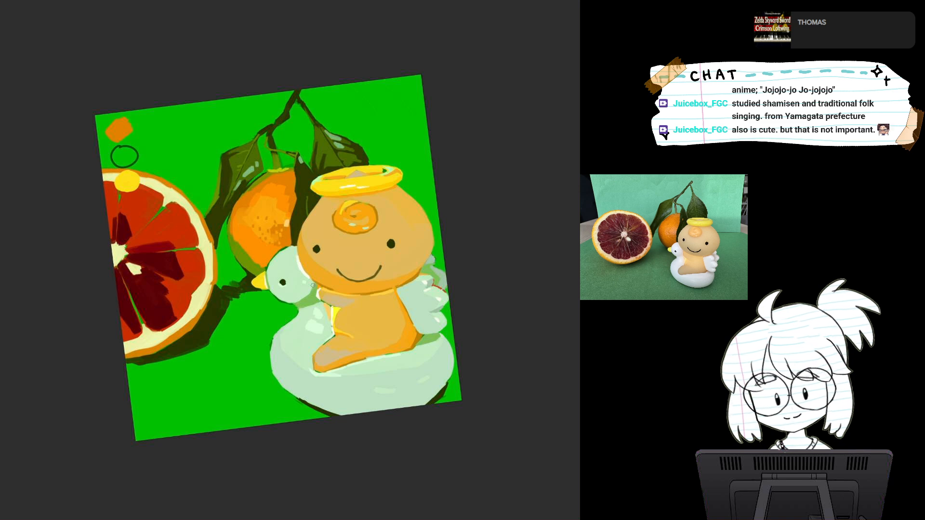
key("5")
scroll(313, 286, "up", 2)
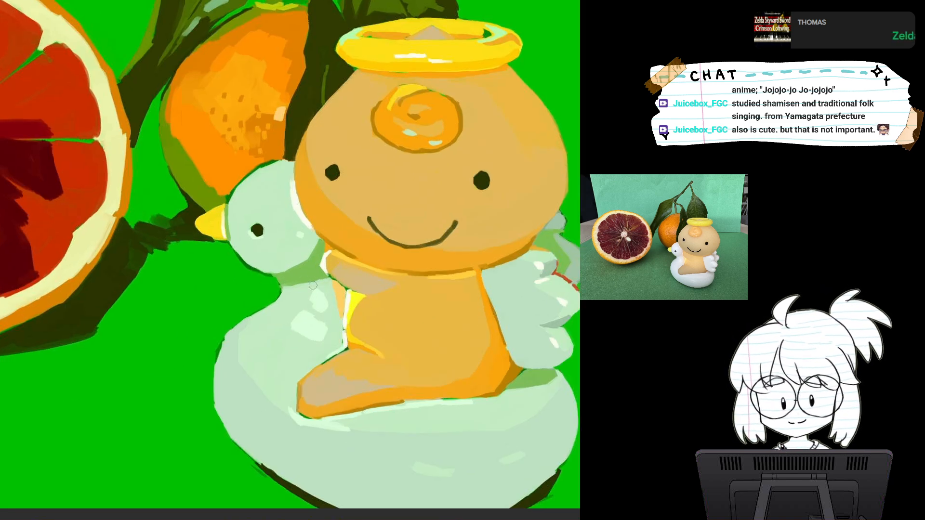
left_click_drag(313, 285, 520, 357)
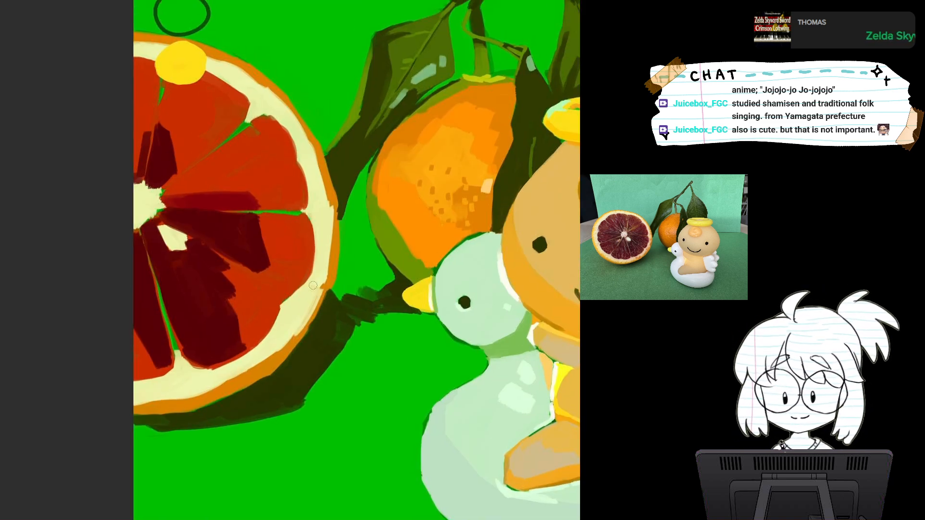
left_click_drag(314, 285, 387, 319)
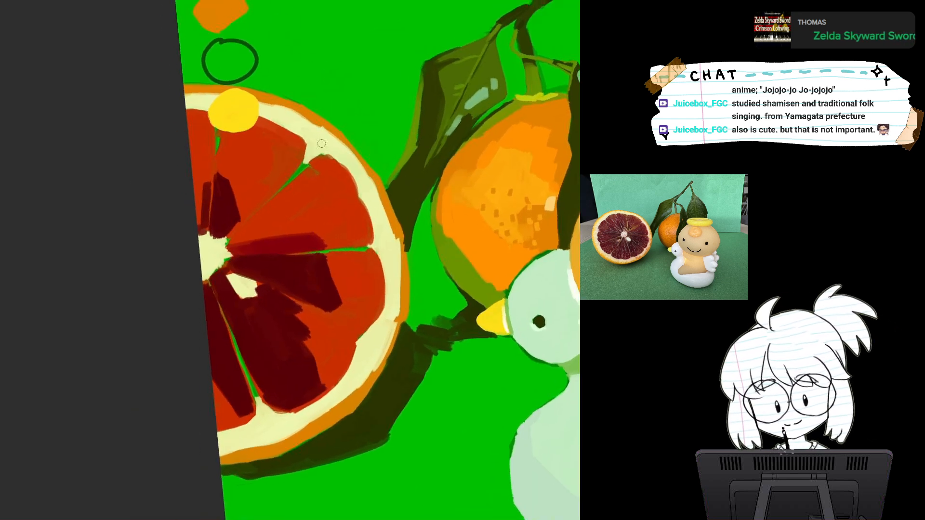
left_click_drag(308, 160, 289, 179)
left_click_drag(375, 250, 318, 254)
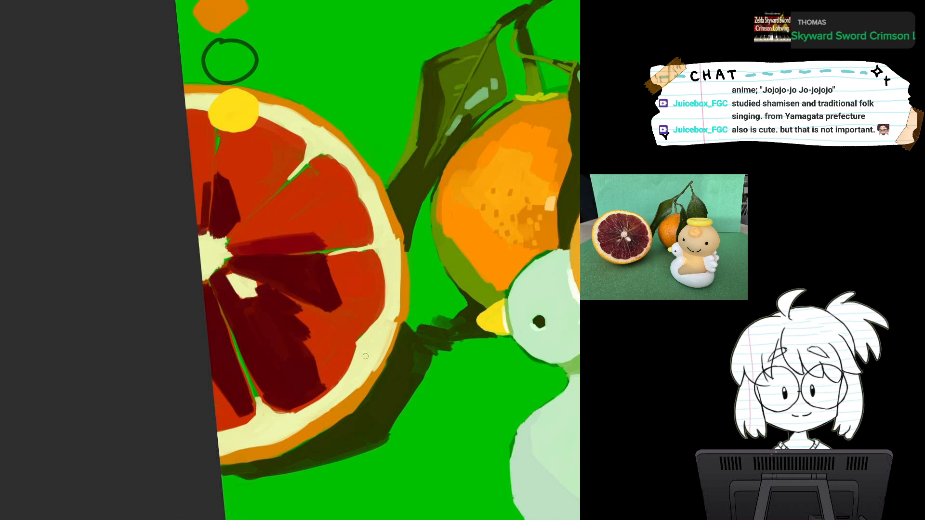
key("r")
left_click_drag(359, 354, 345, 327)
mouse_move(236, 357)
left_mouse_down()
mouse_move(234, 332)
mouse_move(238, 403)
left_mouse_up()
key("r")
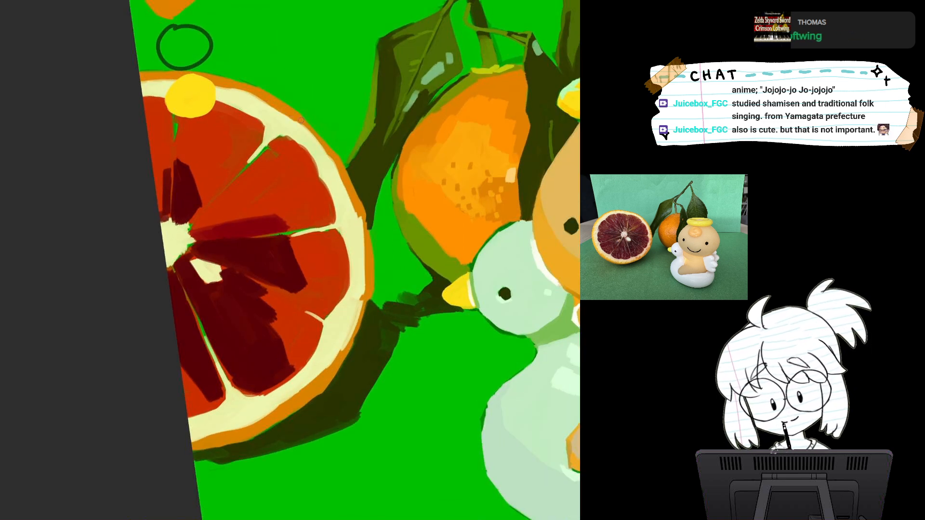
Dab light orange flecks along the blood orange's rind where it meets the pith, from the upper rim round to the lower edge.
mouse_move(257, 101)
left_mouse_down()
mouse_move(313, 137)
mouse_move(347, 186)
mouse_move(364, 292)
mouse_move(337, 352)
left_mouse_up()
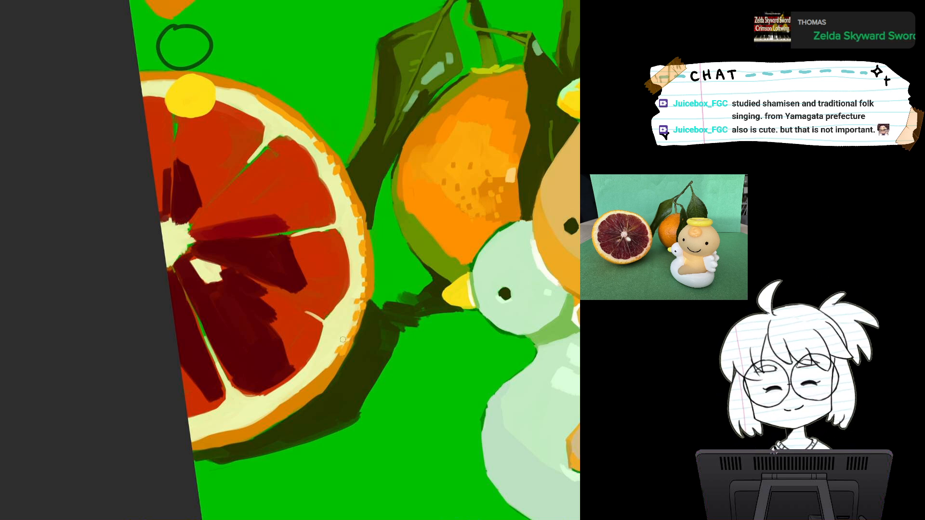
scroll(417, 337, "down", 5)
scroll(417, 337, "up", 6)
scroll(344, 338, "down", 1)
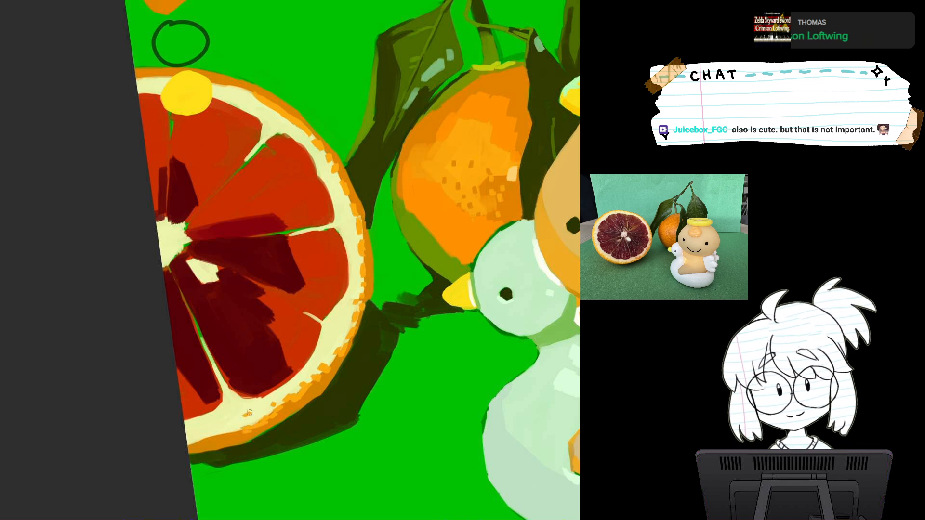
left_click_drag(289, 394, 389, 301)
left_click_drag(289, 352, 297, 347)
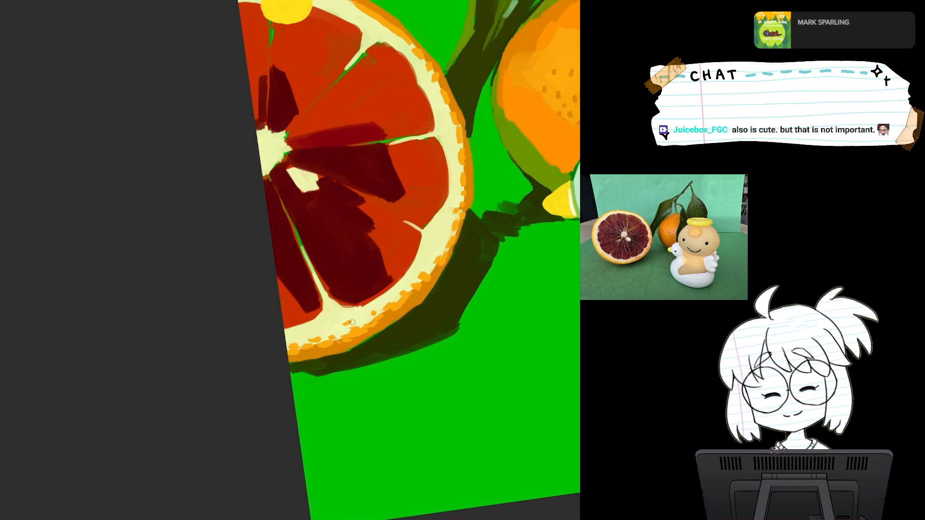
scroll(441, 299, "down", 5)
mouse_move(405, 280)
left_mouse_down()
mouse_move(352, 322)
mouse_move(359, 292)
mouse_move(353, 311)
left_mouse_up()
scroll(396, 291, "up", 5)
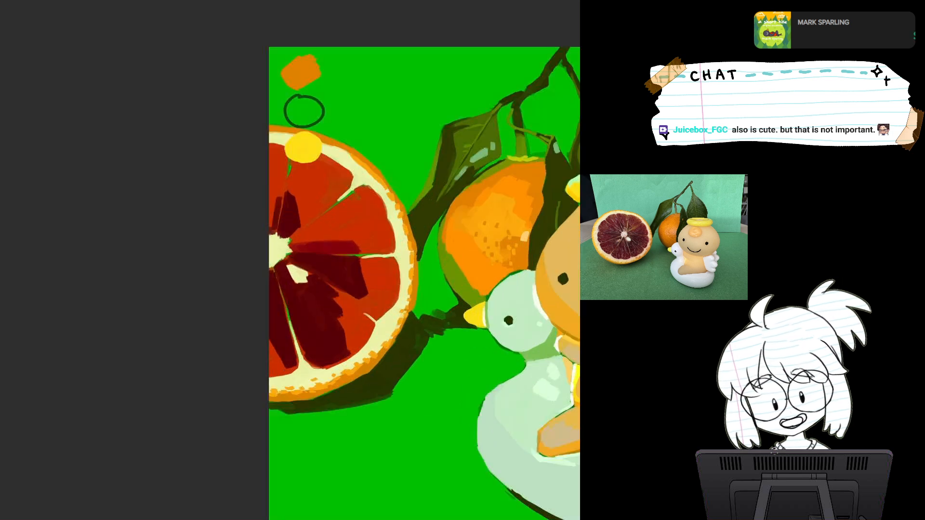
scroll(443, 248, "up", 2)
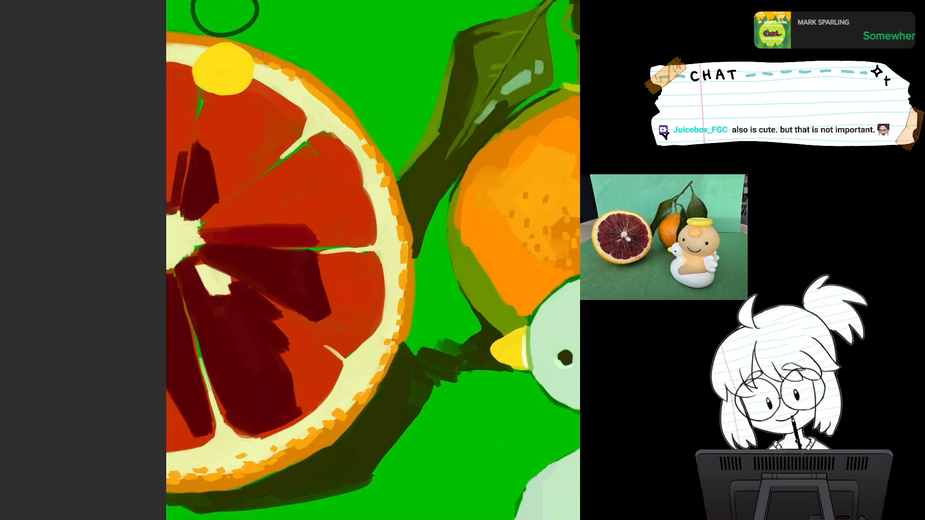
Step back through the latest changes around the colour swatches over the blood orange and restore them.
key("ctrl+z")
key("ctrl+z")
key("ctrl+z")
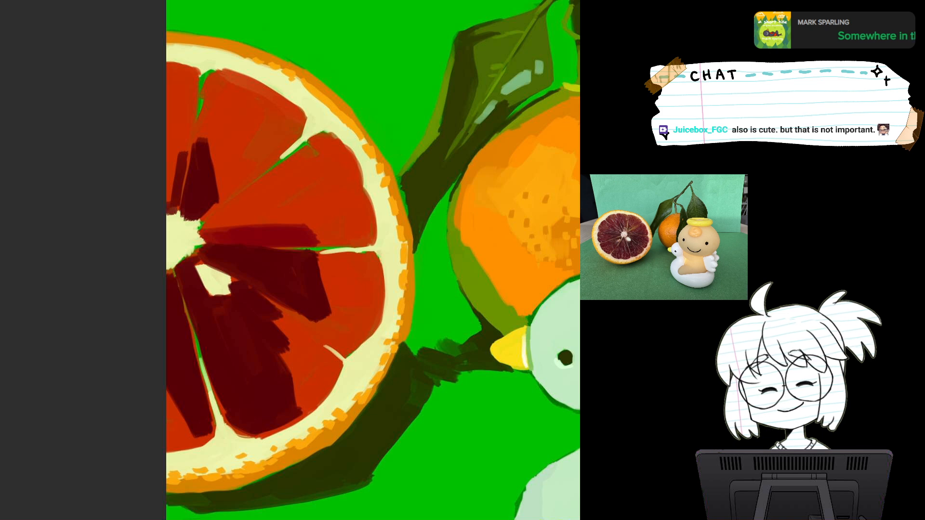
key("ctrl+shift+z")
key("ctrl+z")
key("ctrl+z")
key("ctrl+shift+z")
key("ctrl+shift+z")
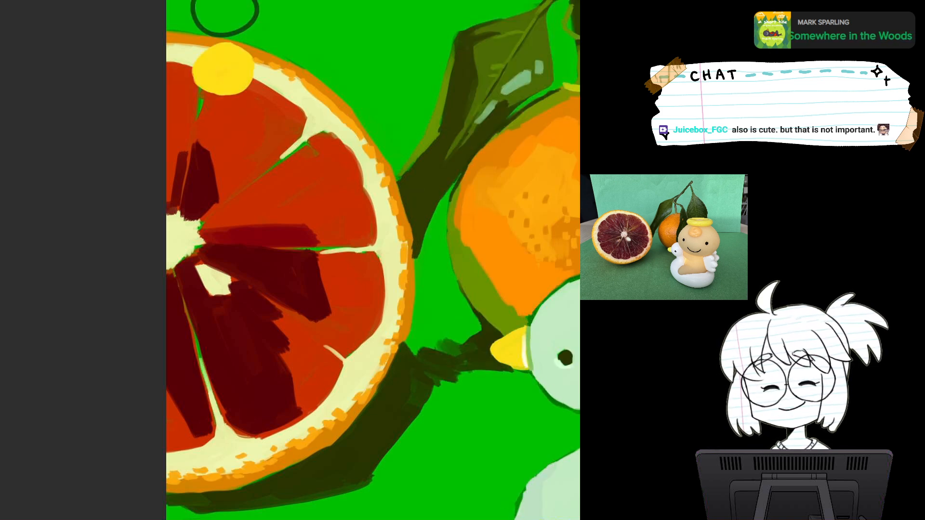
key("ctrl+comma")
key("ctrl+comma")
key("ctrl+comma")
key("ctrl+comma")
key("ctrl+comma")
key("ctrl+comma")
key("ctrl+comma")
key("ctrl+comma")
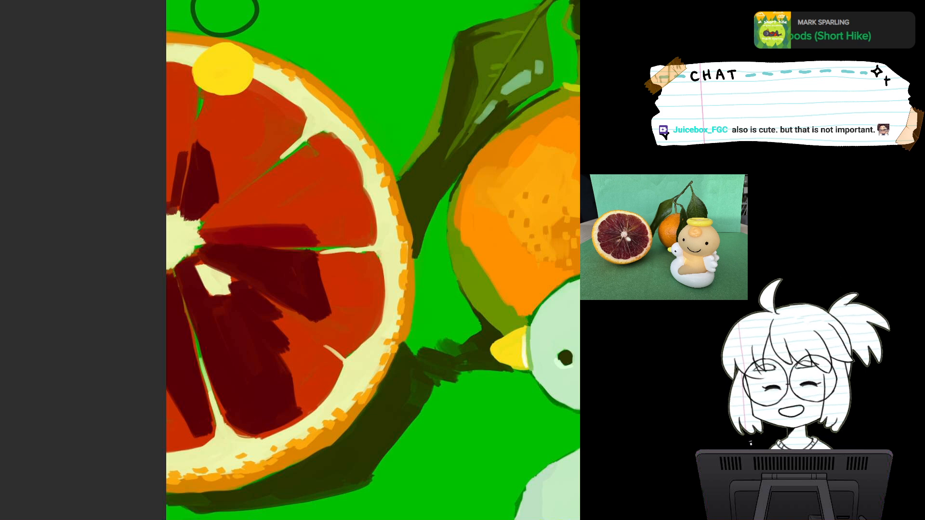
key("ctrl+comma")
key("ctrl+comma")
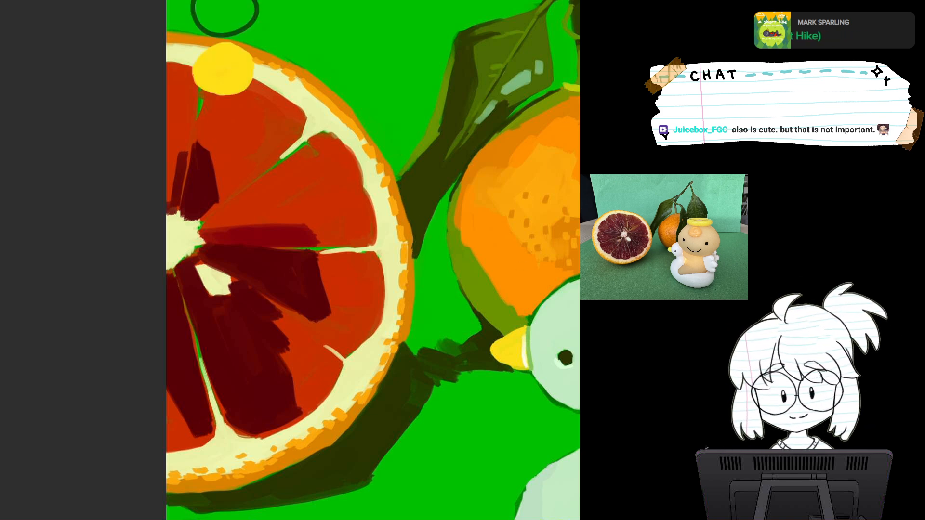
Select the orange, outlined and yellow colour swatches at the canvas edge and delete them.
left_click_drag(414, 222, 354, 340)
scroll(354, 340, "down", 3)
mouse_move(275, 148)
left_mouse_down()
mouse_move(254, 127)
mouse_move(221, 336)
left_mouse_up()
left_click_drag(284, 159, 276, 149)
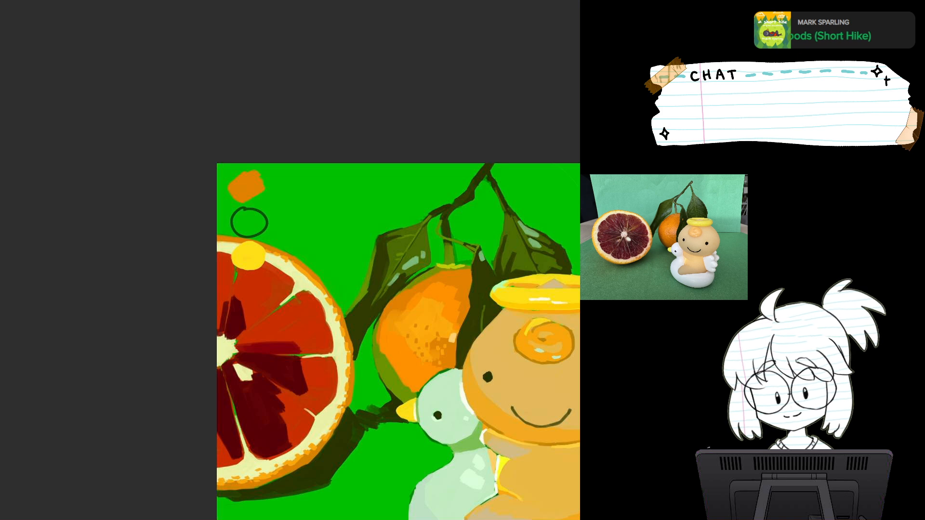
key("Delete")
key("ctrl+z")
key("ctrl+shift+z")
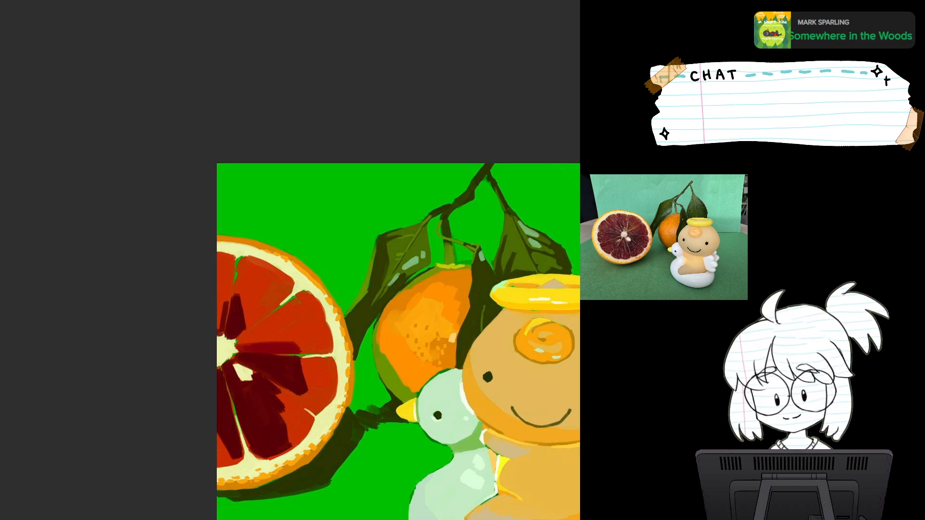
Continue the light orange flecks along the upper rind of the blood orange where the swatches covered it.
scroll(291, 260, "up", 3)
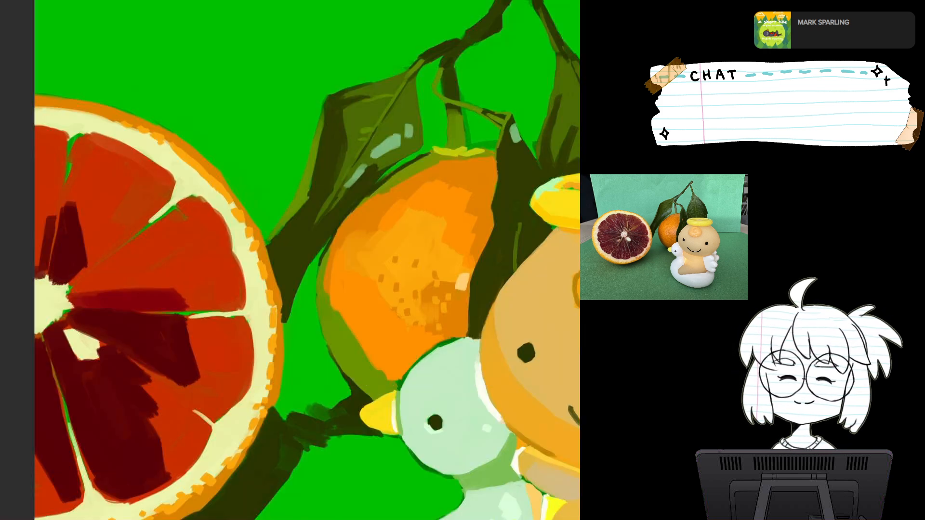
scroll(365, 269, "down", 4)
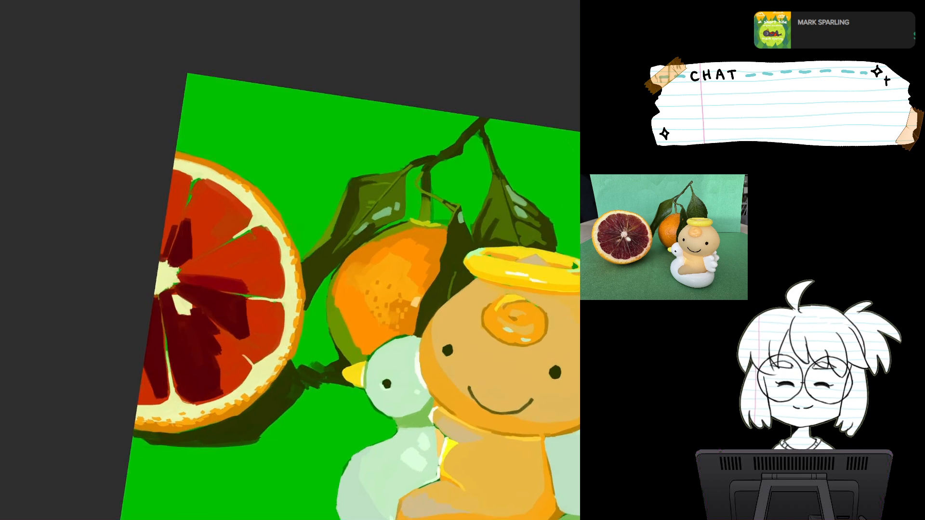
scroll(321, 318, "up", 5)
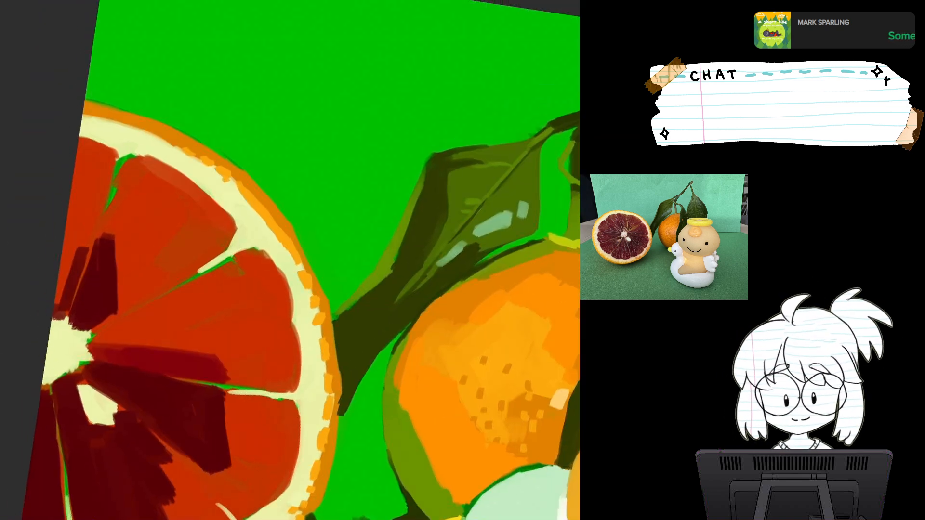
left_click_drag(332, 241, 290, 283)
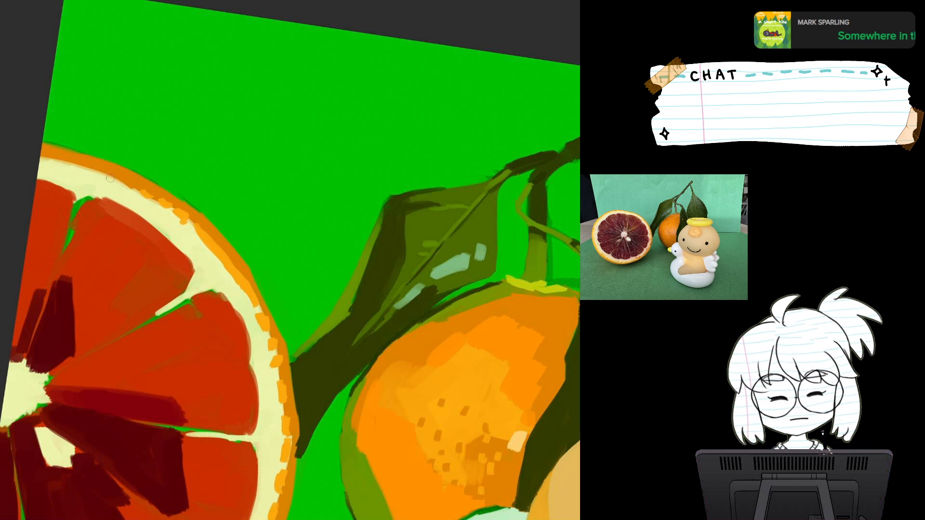
left_click_drag(87, 170, 117, 173)
mouse_move(40, 165)
left_mouse_down()
mouse_move(73, 159)
mouse_move(80, 168)
left_mouse_up()
left_click_drag(270, 337, 310, 180)
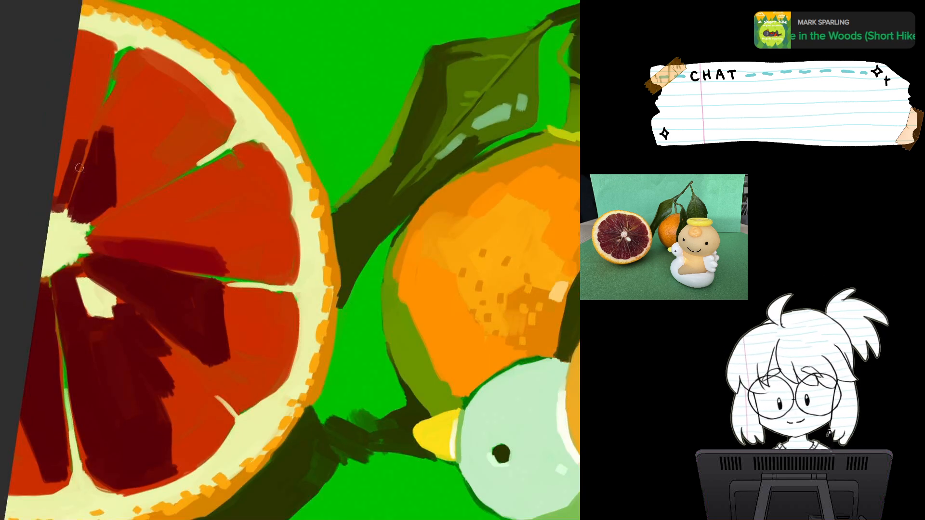
Fill the green gap between the blood orange's uppermost segments with pale membrane and lengthen the neighbouring membrane towards the core.
left_click_drag(404, 344, 426, 287)
scroll(371, 331, "down", 5)
left_click_drag(371, 331, 307, 261)
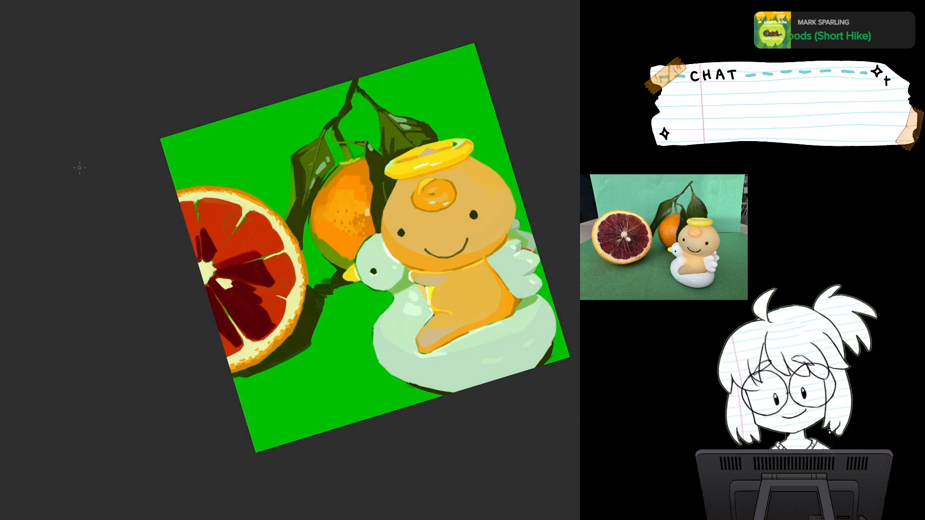
scroll(464, 273, "up", 5)
left_click_drag(231, 270, 408, 274)
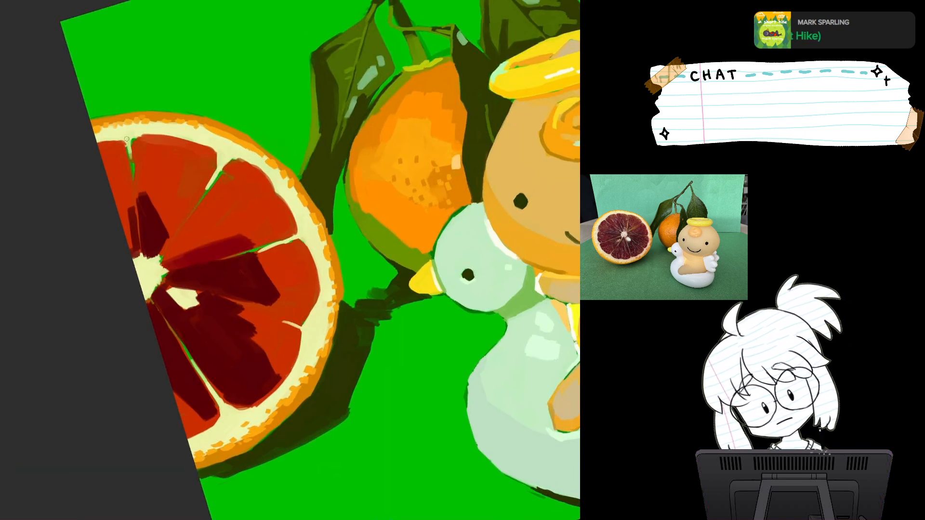
left_click_drag(132, 172, 135, 189)
left_click_drag(216, 174, 201, 198)
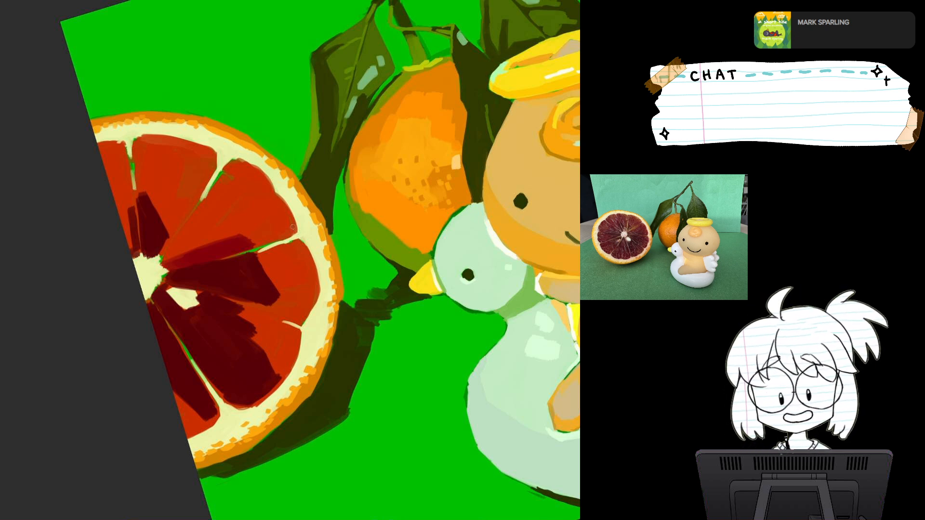
Refine the blood orange's core with dark red notches, a short pale membrane ray towards the upper segments and a cleaner seed edge.
scroll(444, 313, "down", 5)
left_click_drag(444, 313, 346, 318)
key("Escape")
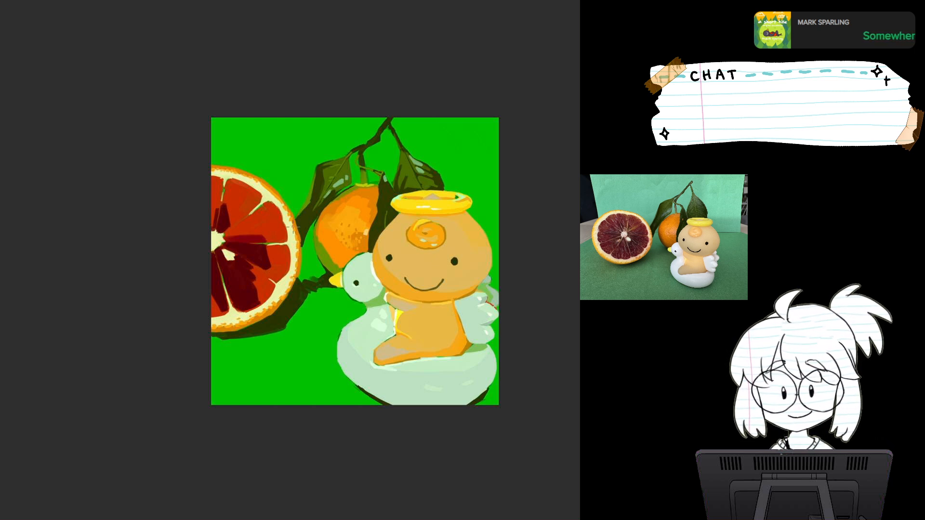
scroll(351, 275, "up", 5)
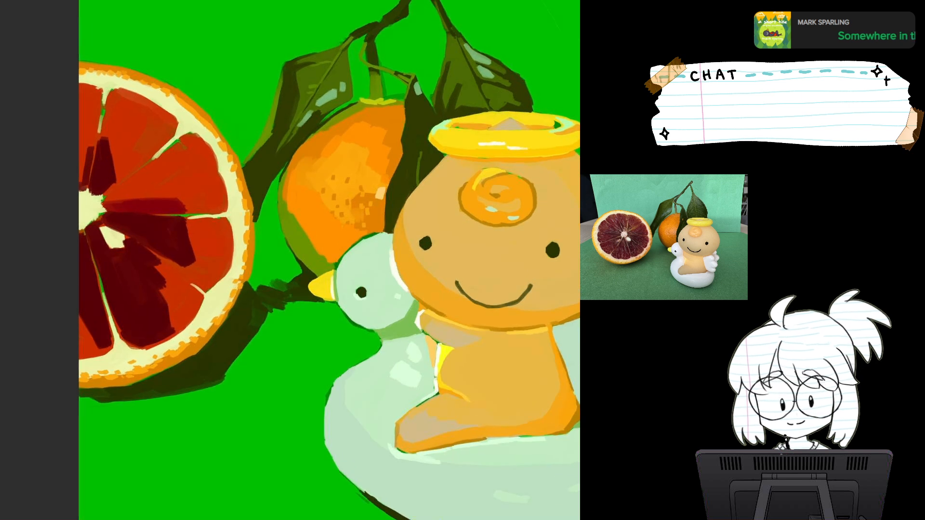
left_click_drag(351, 274, 487, 240)
scroll(403, 278, "up", 3)
left_click_drag(293, 227, 356, 308)
left_click_drag(293, 226, 325, 279)
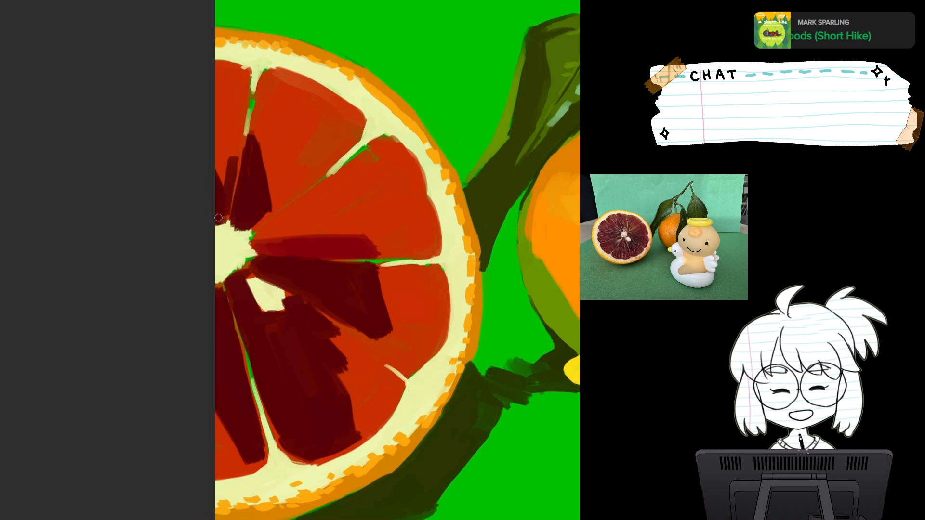
mouse_move(239, 224)
left_mouse_down()
mouse_move(251, 246)
mouse_move(262, 251)
mouse_move(269, 240)
mouse_move(229, 283)
mouse_move(231, 270)
left_mouse_up()
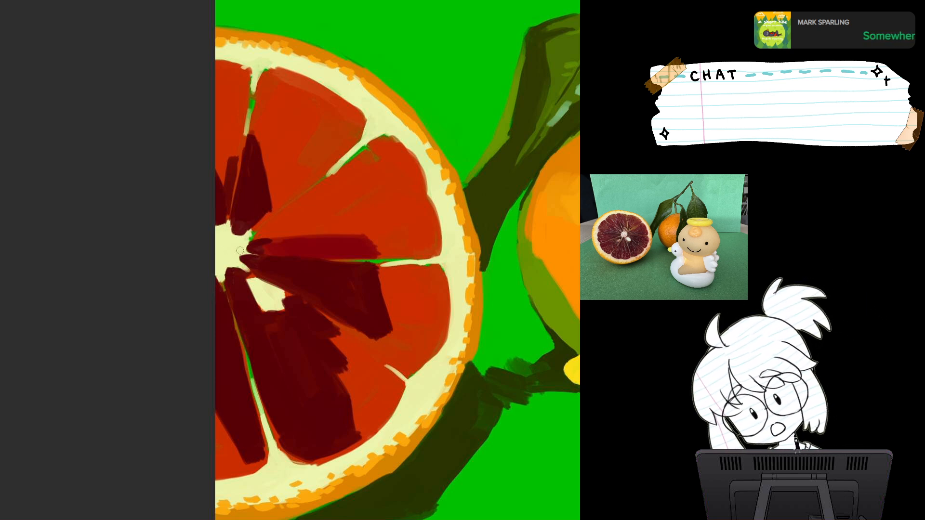
left_click_drag(251, 231, 270, 218)
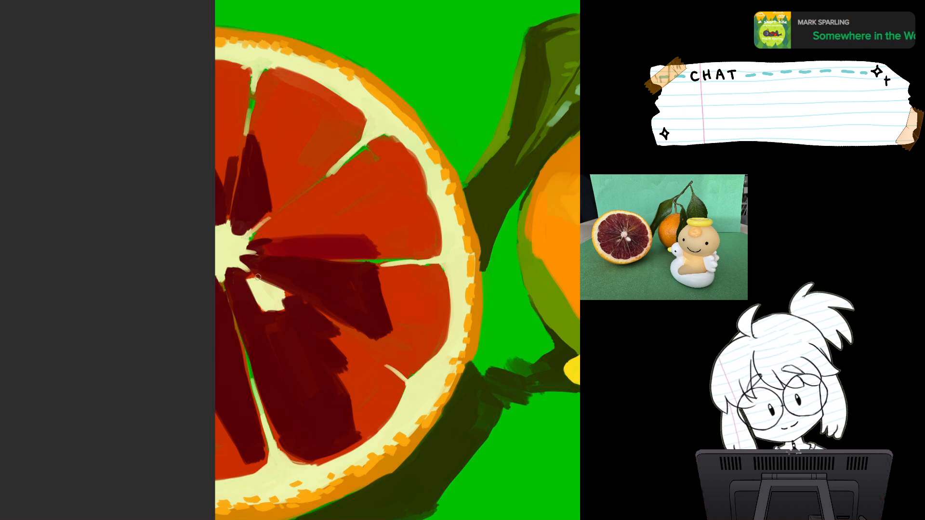
mouse_move(250, 282)
left_mouse_down()
mouse_move(262, 310)
mouse_move(279, 310)
mouse_move(281, 299)
mouse_move(259, 281)
mouse_move(279, 290)
mouse_move(272, 279)
mouse_move(247, 269)
mouse_move(259, 273)
mouse_move(255, 260)
left_mouse_up()
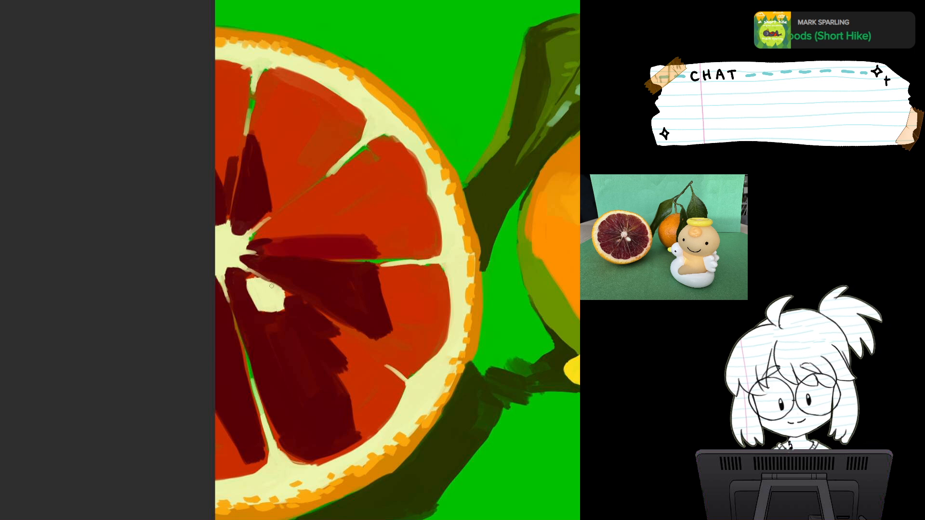
Tint the blood orange's pith, core and seed with patches of pale mint.
key("minus")
left_click_drag(414, 289, 235, 245)
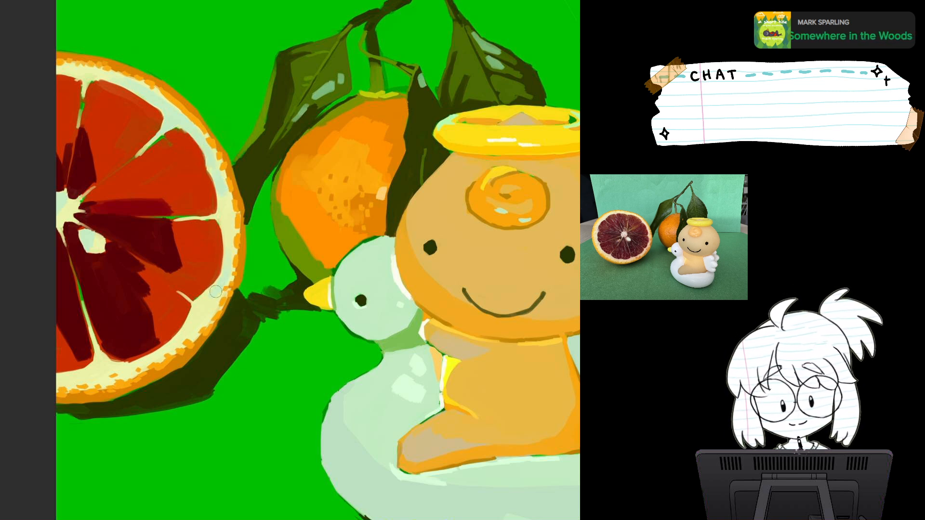
left_click_drag(228, 242, 222, 275)
key("ctrl+minus")
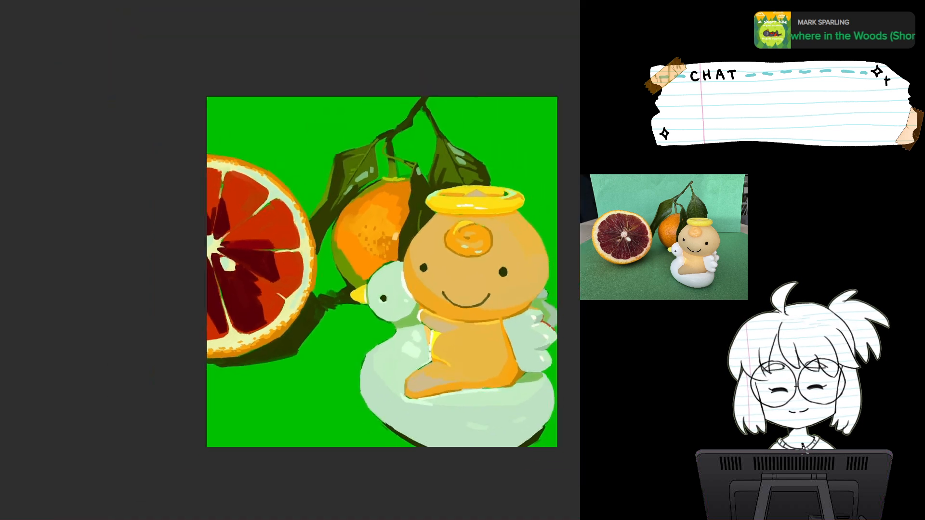
scroll(420, 299, "up", 2)
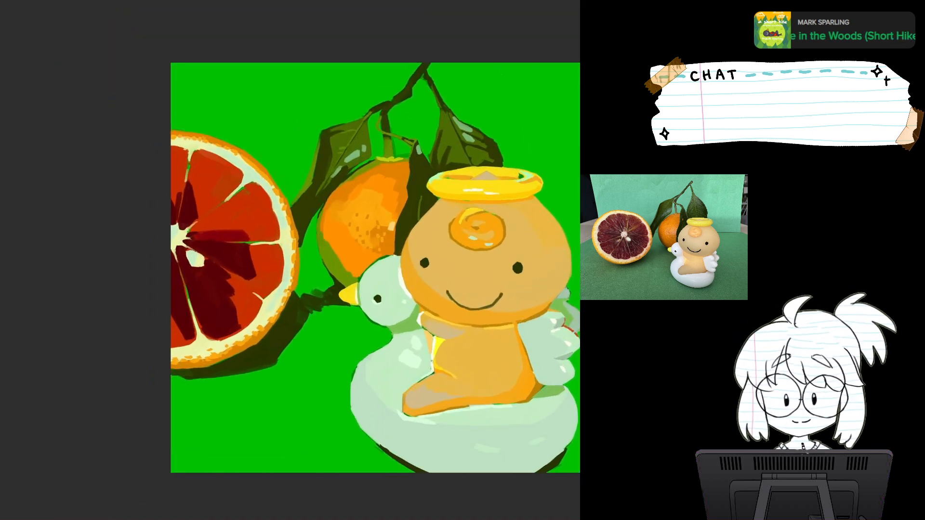
scroll(204, 307, "up", 1)
left_click_drag(206, 151, 302, 212)
left_click(298, 233, "alt")
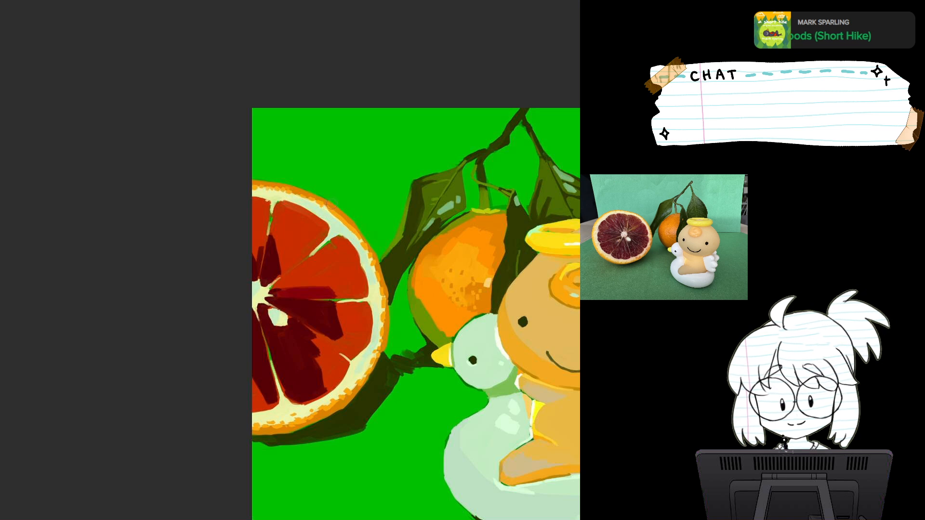
left_click(299, 230, "alt")
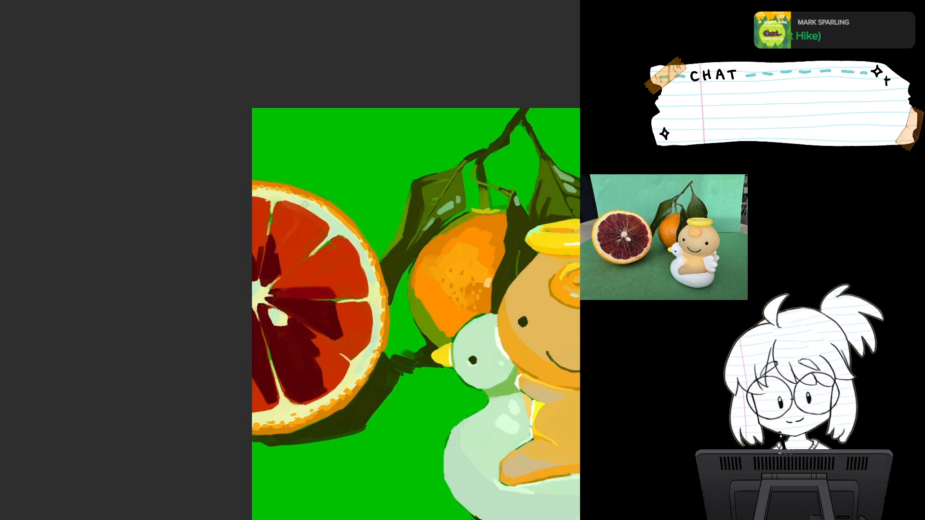
Paint a lighter orange streak beside the diagonal membrane in the blood orange's upper-right segment.
key("ctrl+plus")
key("ctrl+plus")
key("4")
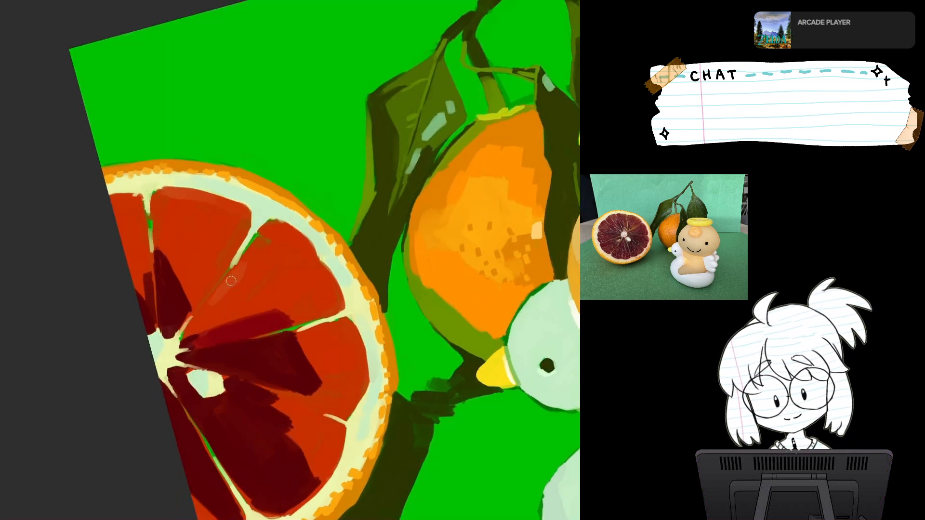
left_click(273, 195, "ctrl")
left_click_drag(246, 260, 208, 309)
mouse_move(225, 293)
left_mouse_down()
mouse_move(244, 267)
mouse_move(220, 293)
left_mouse_up()
mouse_move(246, 261)
left_mouse_down()
mouse_move(205, 311)
mouse_move(235, 288)
mouse_move(245, 261)
left_mouse_up()
left_click_drag(245, 261, 244, 264)
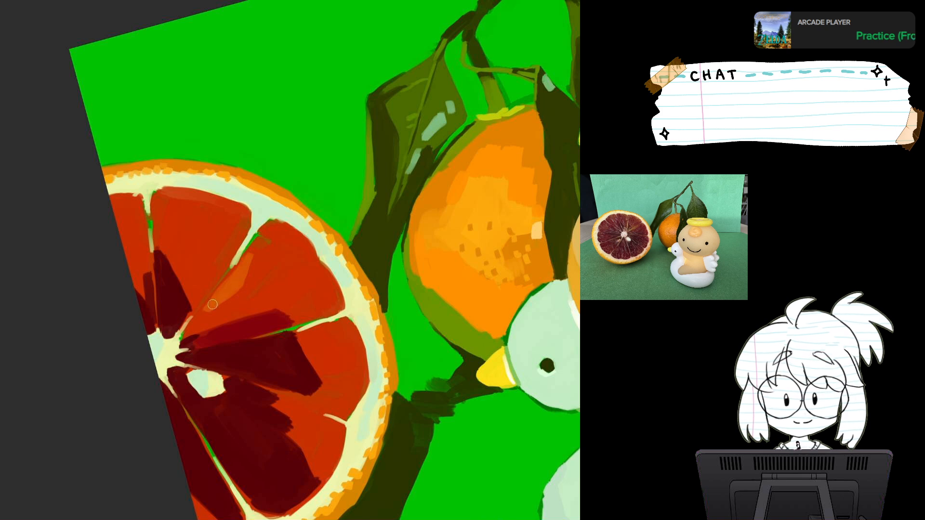
Add lighter orange patches along the outer edge of the blood orange's uppermost full segment.
key("5")
scroll(399, 291, "down", 5)
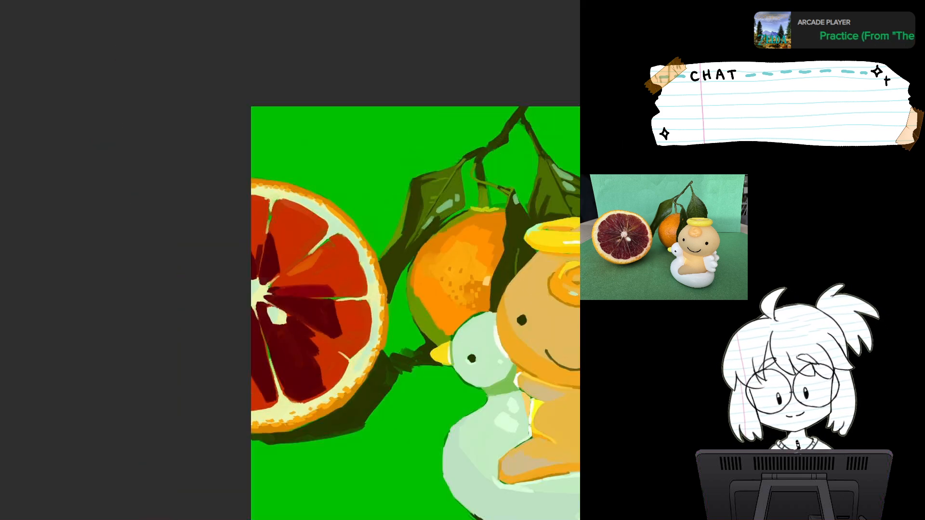
scroll(405, 292, "up", 6)
left_click_drag(233, 280, 323, 288)
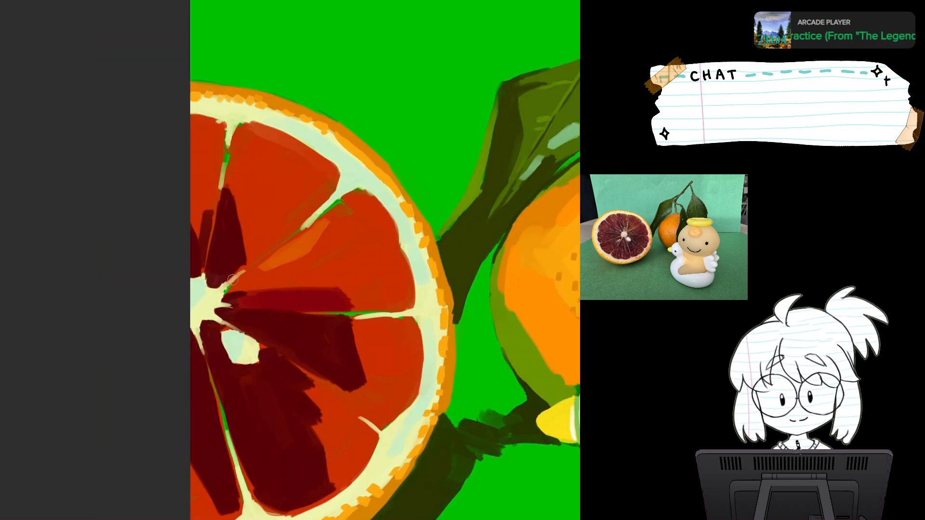
left_click_drag(294, 146, 331, 180)
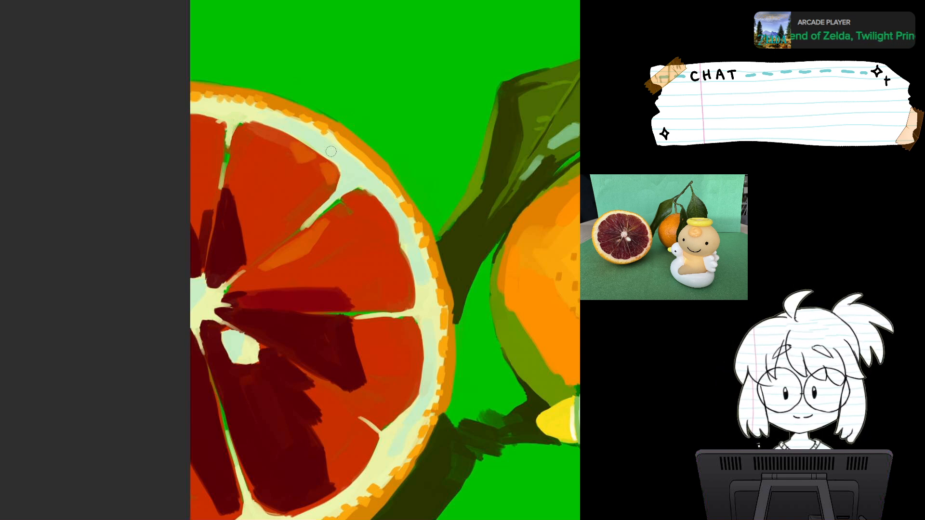
Paint a cluster of dark red pulp flecks above the dark wedge in the blood orange's upper-right segment.
left_click_drag(433, 212, 388, 214)
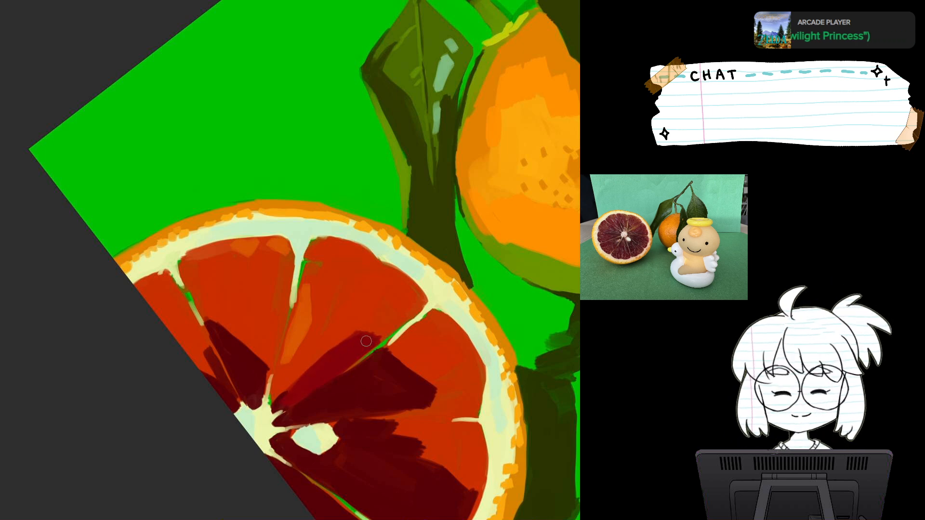
mouse_move(316, 330)
left_mouse_down()
mouse_move(302, 360)
mouse_move(347, 328)
mouse_move(337, 297)
left_mouse_up()
scroll(338, 297, "down", 5)
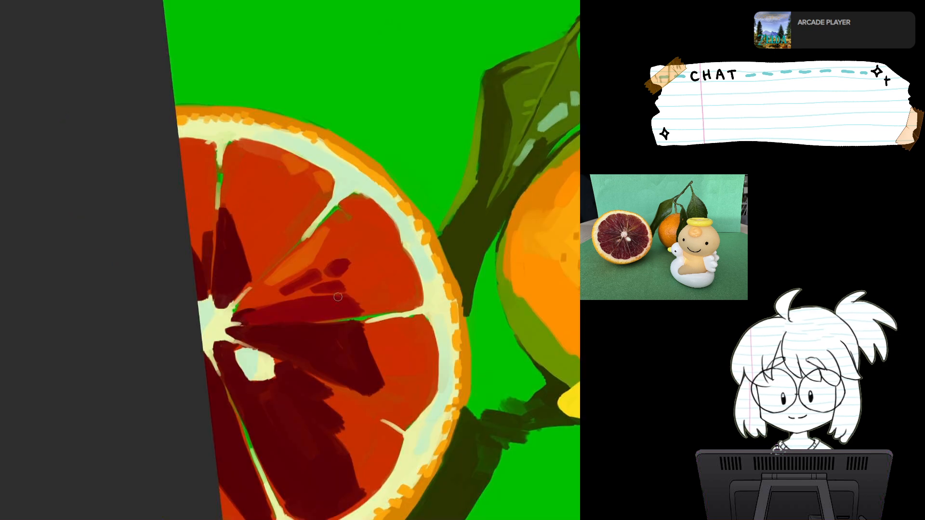
scroll(337, 297, "up", 5)
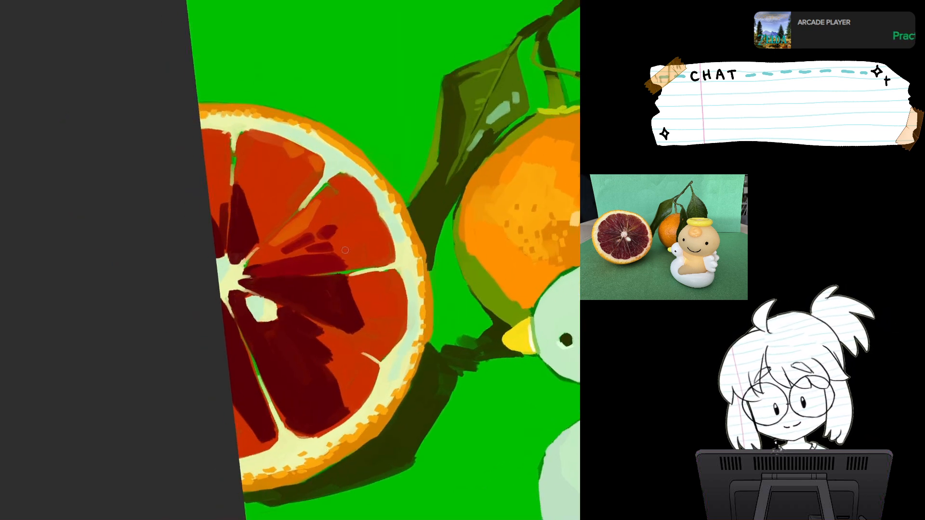
left_click_drag(346, 235, 333, 240)
mouse_move(339, 246)
left_mouse_down()
mouse_move(367, 254)
mouse_move(359, 264)
left_mouse_up()
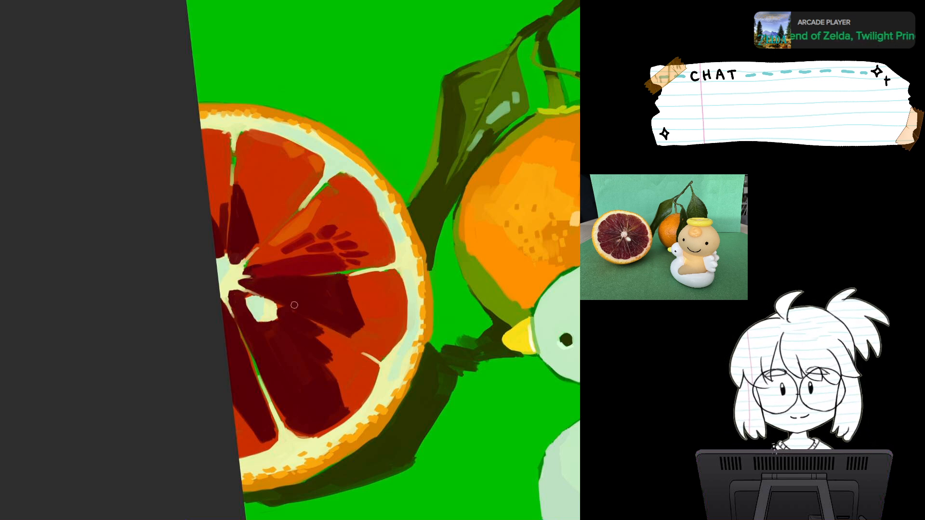
Add dark red pulp flecks around the outer end of the dark wedge in the segment below the horizontal membrane.
left_click_drag(357, 288, 370, 285)
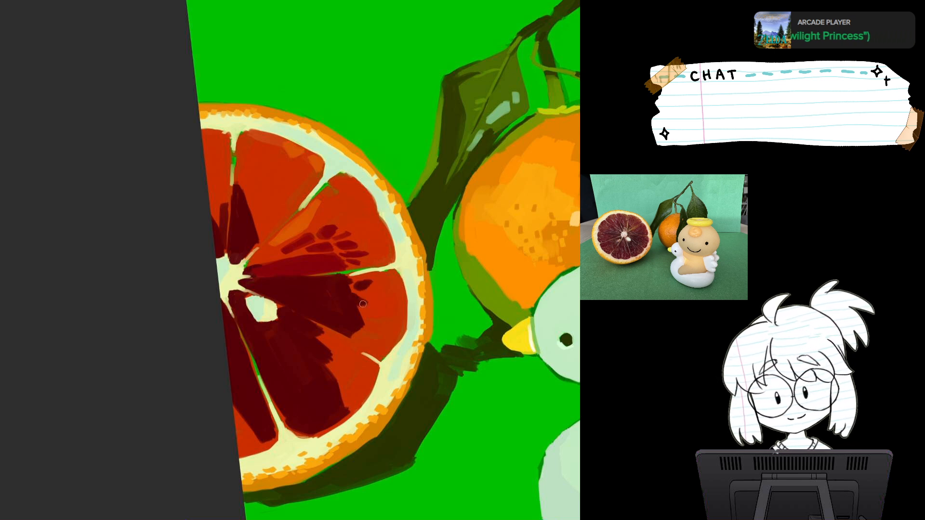
left_click_drag(357, 336, 376, 342)
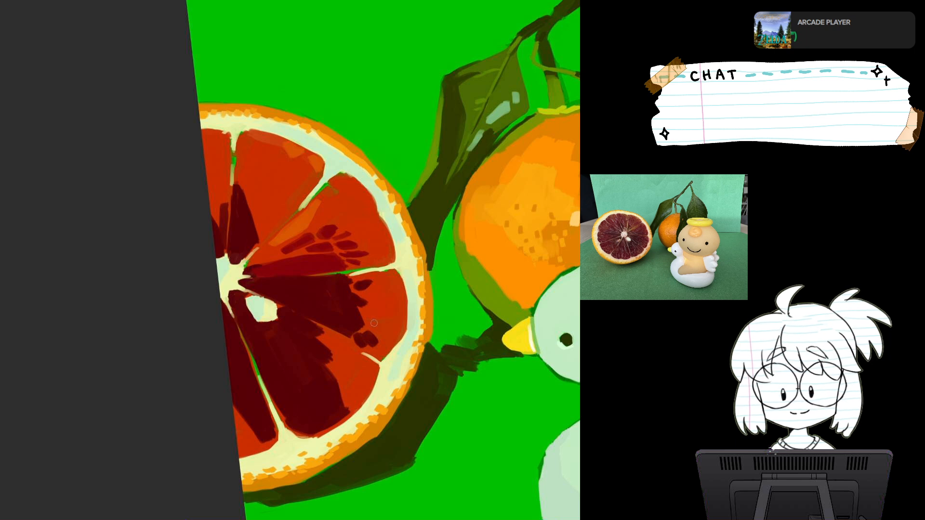
scroll(374, 323, "down", 3)
scroll(374, 323, "up", 3)
mouse_move(374, 324)
left_mouse_down()
mouse_move(395, 365)
mouse_move(390, 357)
left_mouse_up()
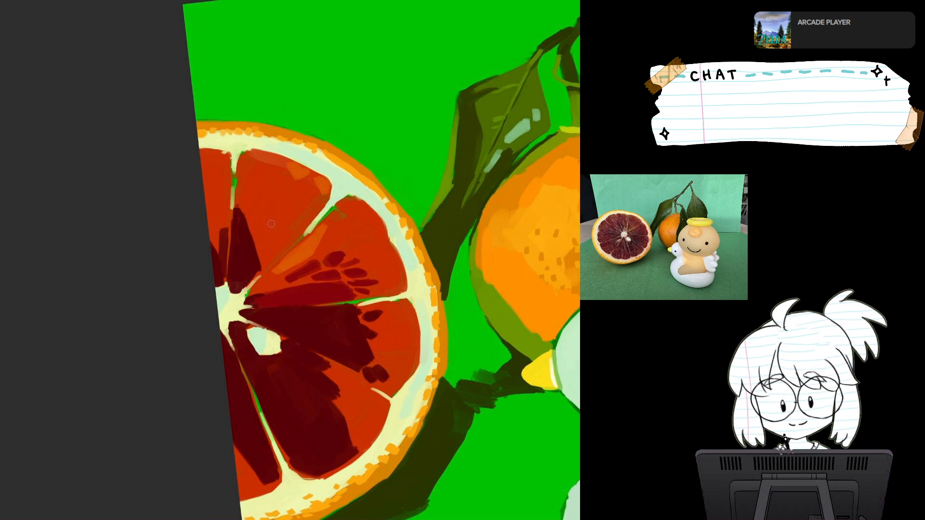
Fan dark red pulp flecks outward from the dark pulp in the uppermost segments, including the one cropped by the canvas edge.
mouse_move(263, 245)
left_mouse_down()
mouse_move(294, 228)
mouse_move(264, 248)
mouse_move(287, 233)
mouse_move(264, 262)
mouse_move(279, 250)
left_mouse_up()
mouse_move(269, 218)
left_mouse_down()
mouse_move(259, 239)
mouse_move(269, 220)
mouse_move(243, 201)
mouse_move(250, 211)
left_mouse_up()
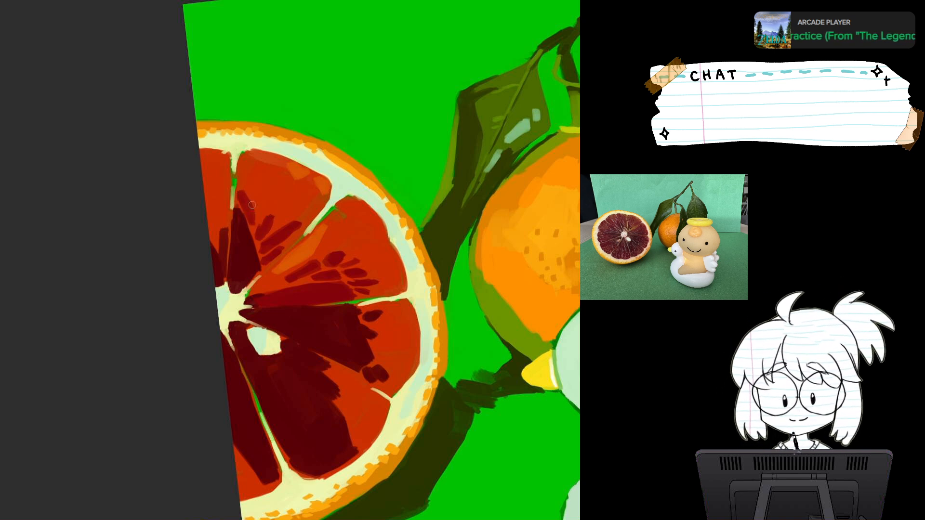
scroll(439, 313, "down", 6)
left_click_drag(440, 314, 303, 257)
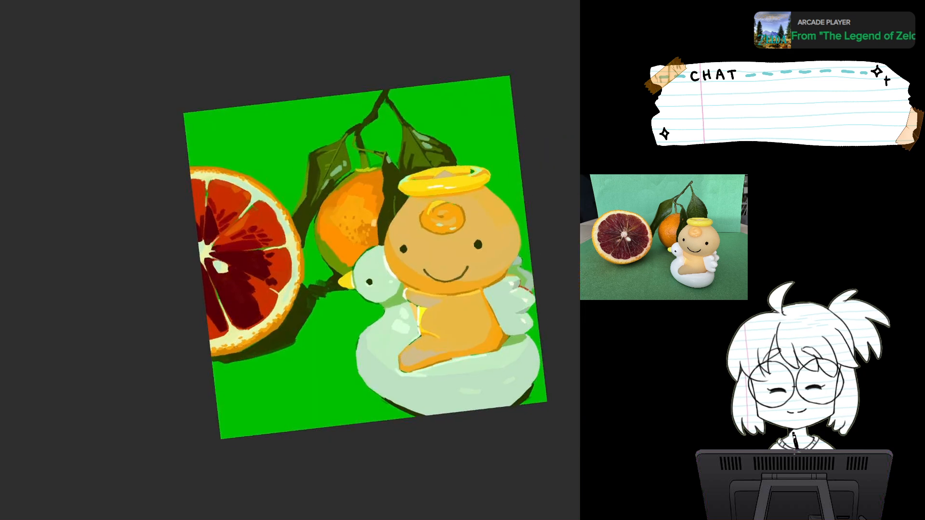
left_click_drag(252, 206, 324, 207)
scroll(366, 338, "up", 3)
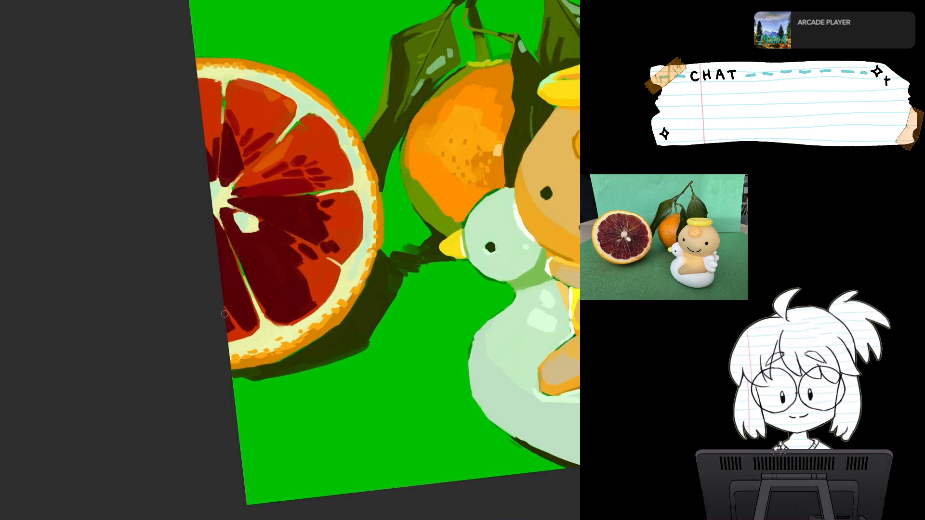
left_click_drag(285, 187, 324, 298)
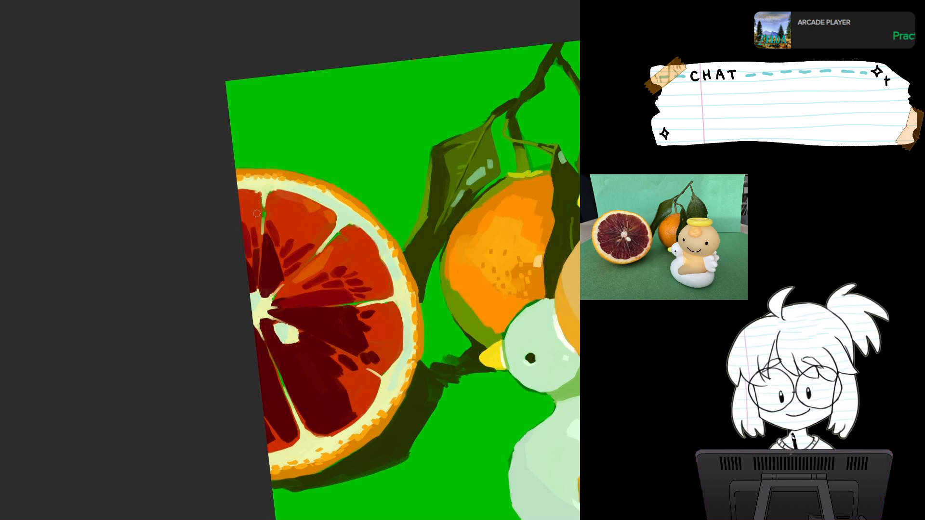
Dab small pale highlights near the outer edges of the blood orange's right-hand segments and on the lower dark segment.
key("ctrl+minus")
key("ctrl+equal")
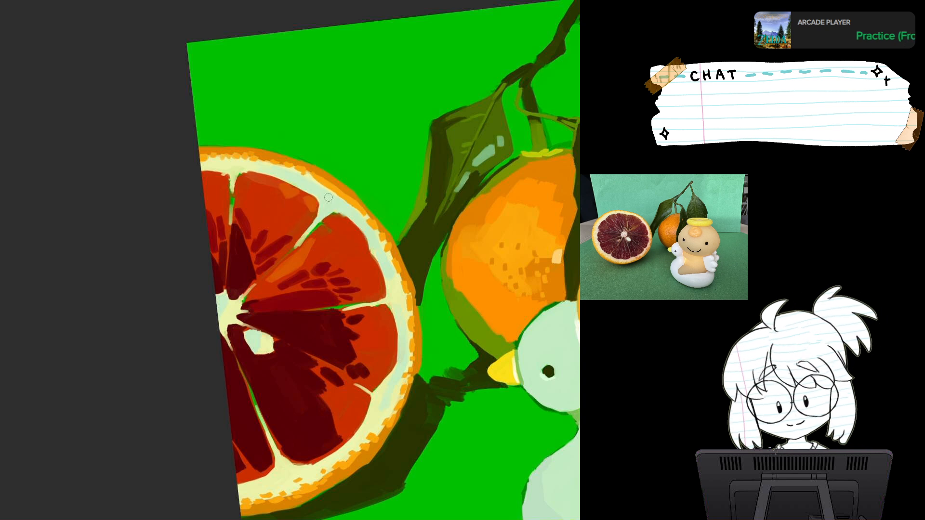
left_click_drag(374, 315, 378, 325)
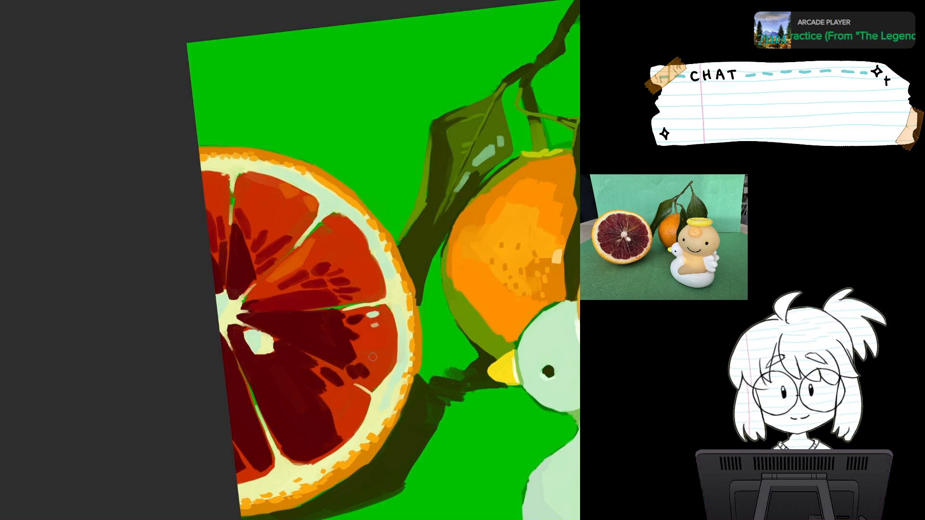
left_click_drag(374, 366, 377, 370)
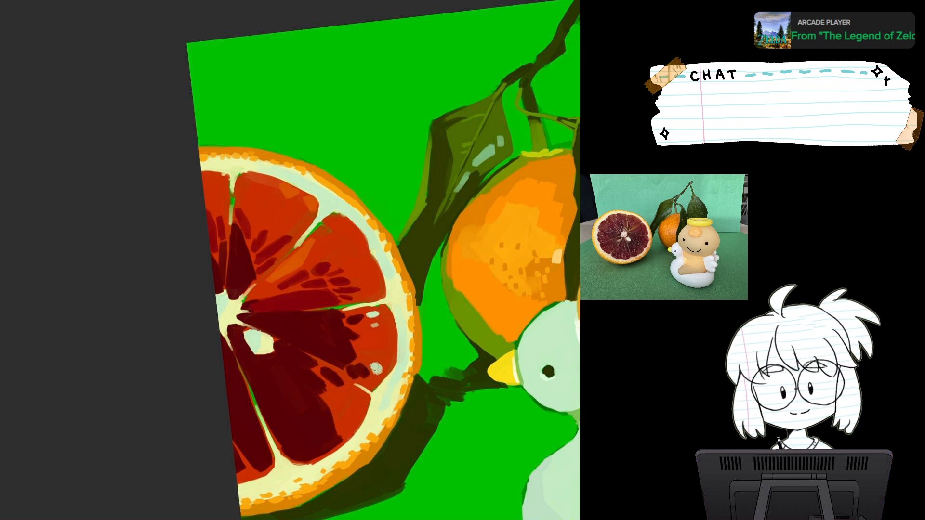
left_click_drag(368, 285, 369, 286)
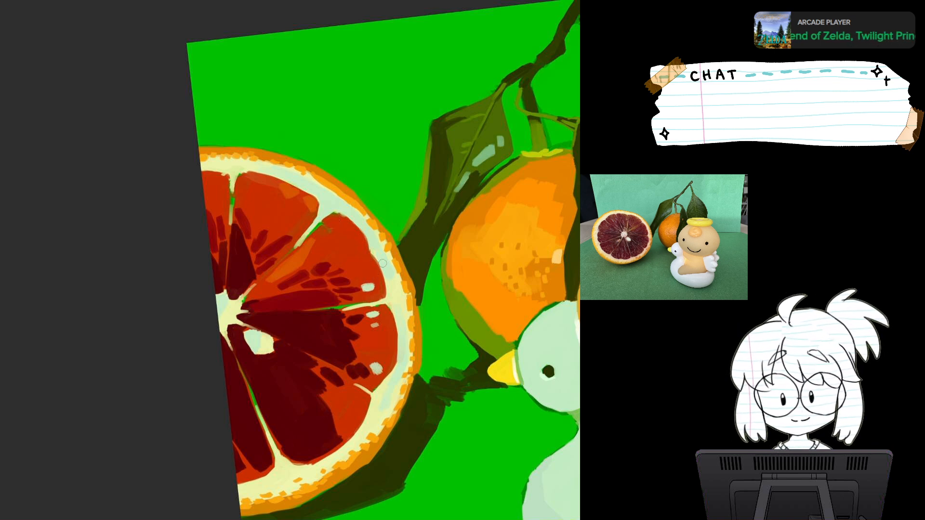
left_click_drag(305, 436, 311, 436)
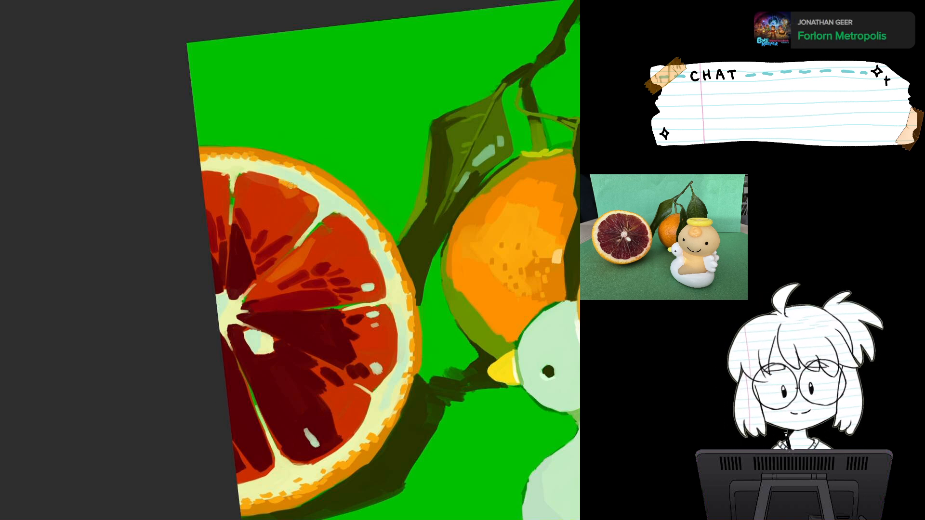
Add brighter orange accents along the diagonal membrane and the outer edges of the blood orange's upper segments.
mouse_move(290, 259)
left_mouse_down()
mouse_move(296, 252)
mouse_move(268, 278)
left_mouse_up()
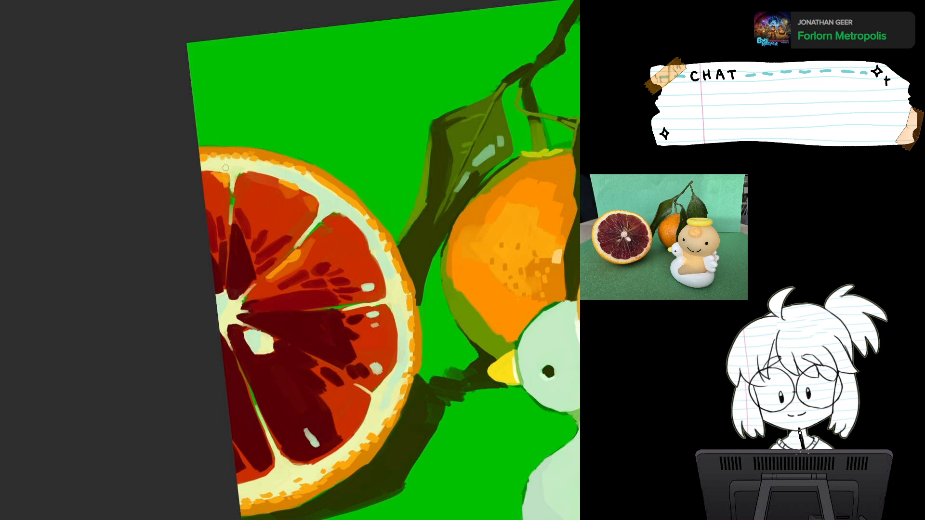
key("ctrl+minus")
key("ctrl+minus")
left_click_drag(385, 270, 263, 222)
key("ctrl+minus")
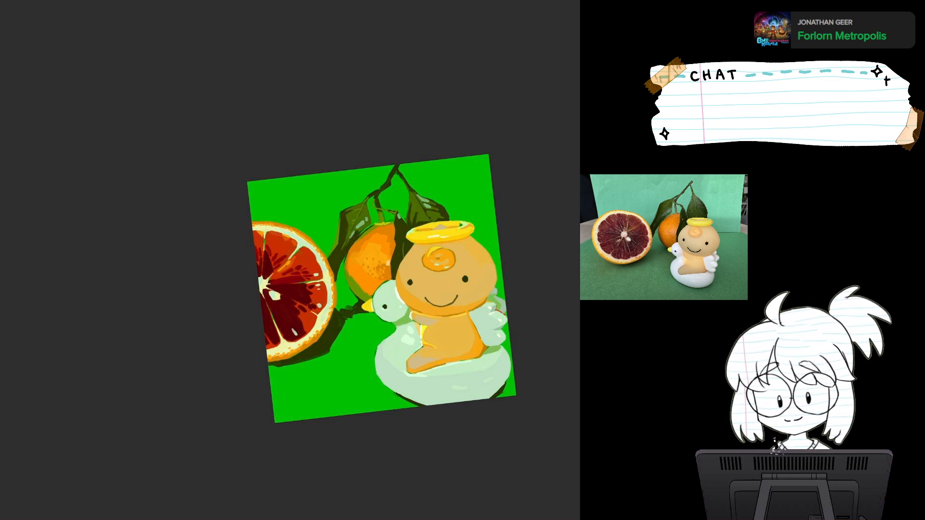
scroll(379, 289, "up", 4)
left_click_drag(428, 380, 397, 278)
scroll(396, 278, "down", 2)
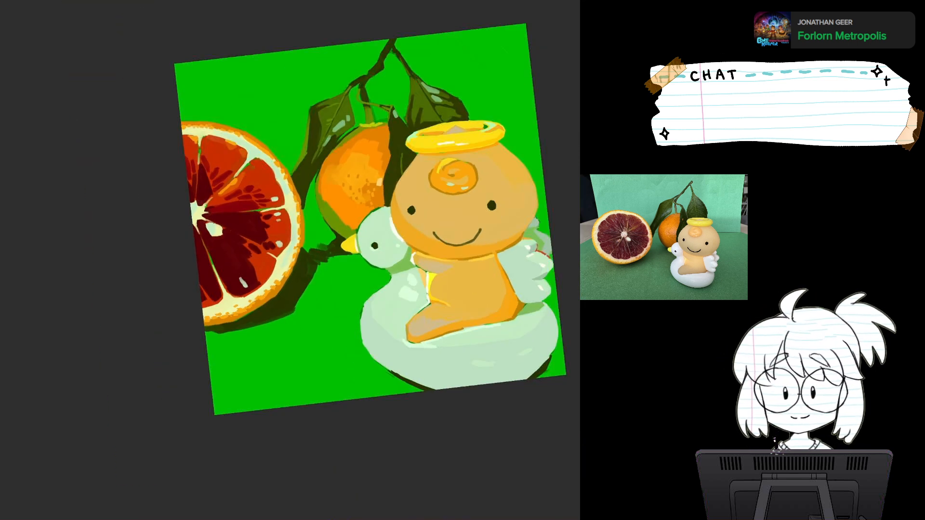
Block in the tabletop beneath the blood orange and its shadow with broad grey-green strokes.
left_click_drag(449, 354, 416, 281)
scroll(416, 282, "down", 1)
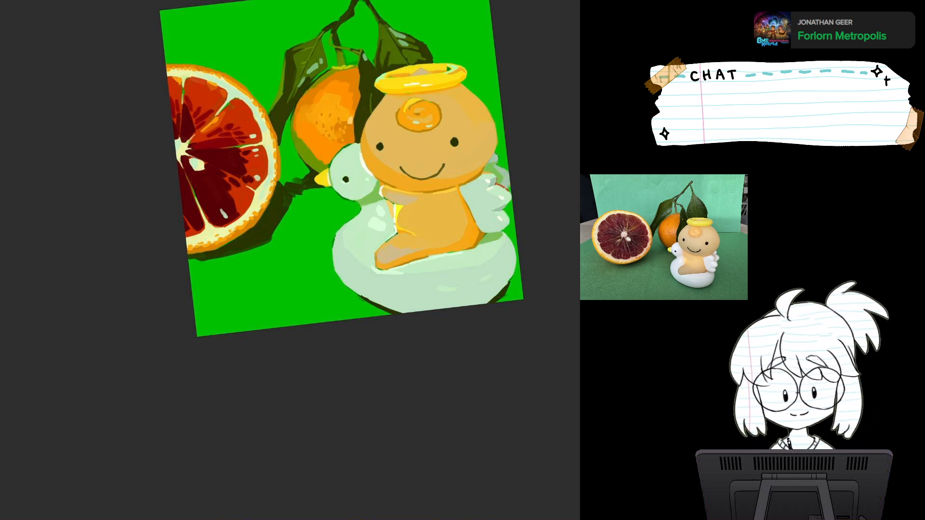
mouse_move(268, 255)
left_mouse_down()
mouse_move(289, 241)
mouse_move(205, 263)
mouse_move(241, 260)
mouse_move(203, 308)
left_mouse_up()
mouse_move(251, 275)
left_mouse_down()
mouse_move(190, 292)
mouse_move(251, 265)
mouse_move(289, 214)
mouse_move(263, 277)
mouse_move(297, 303)
mouse_move(250, 295)
mouse_move(313, 287)
left_mouse_up()
mouse_move(252, 285)
left_mouse_down()
mouse_move(289, 272)
mouse_move(231, 358)
left_mouse_up()
scroll(289, 271, "down", 3)
scroll(289, 272, "up", 5)
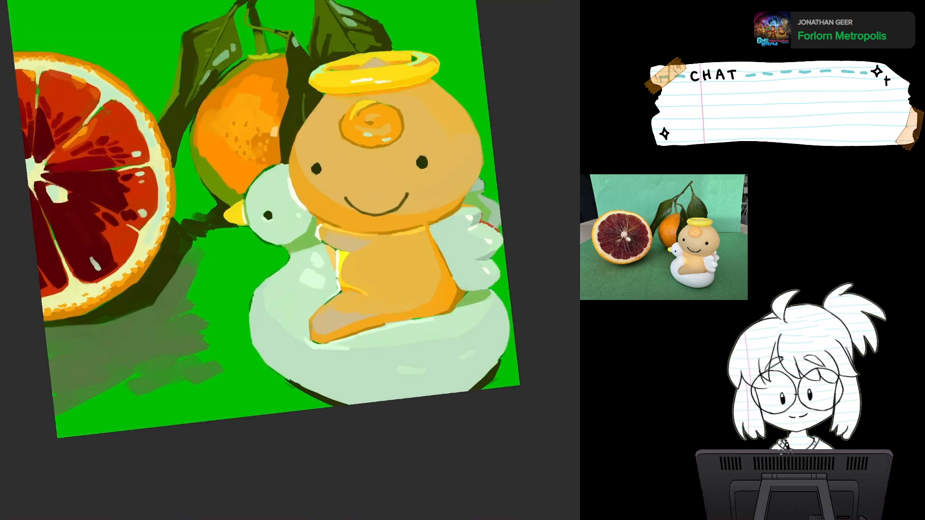
Undo the grey-green tabletop strokes and a further test stroke beside the blood orange's shadow.
left_click_drag(289, 273, 296, 249)
key("ctrl+z")
key("ctrl+z")
key("ctrl+z")
key("ctrl+z")
key("ctrl+z")
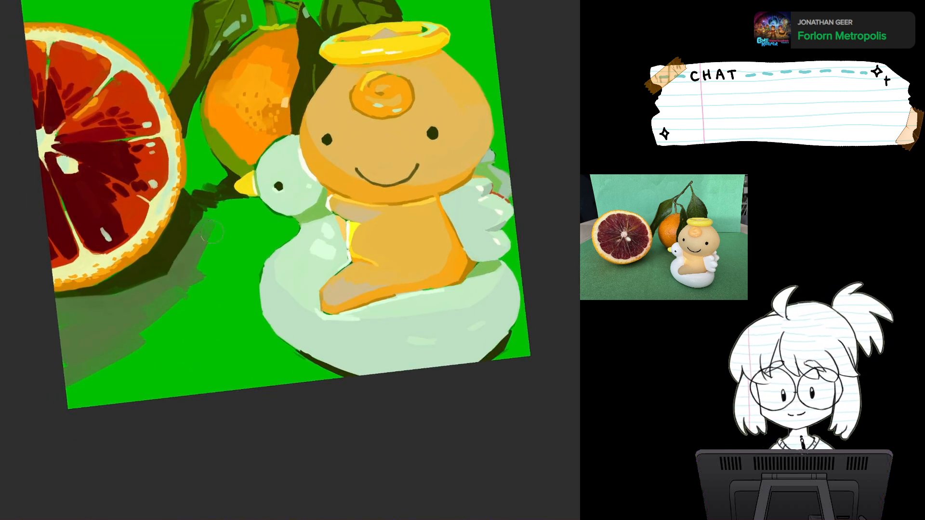
key("ctrl+z")
key("ctrl+z")
key("ctrl+z")
key("ctrl+z")
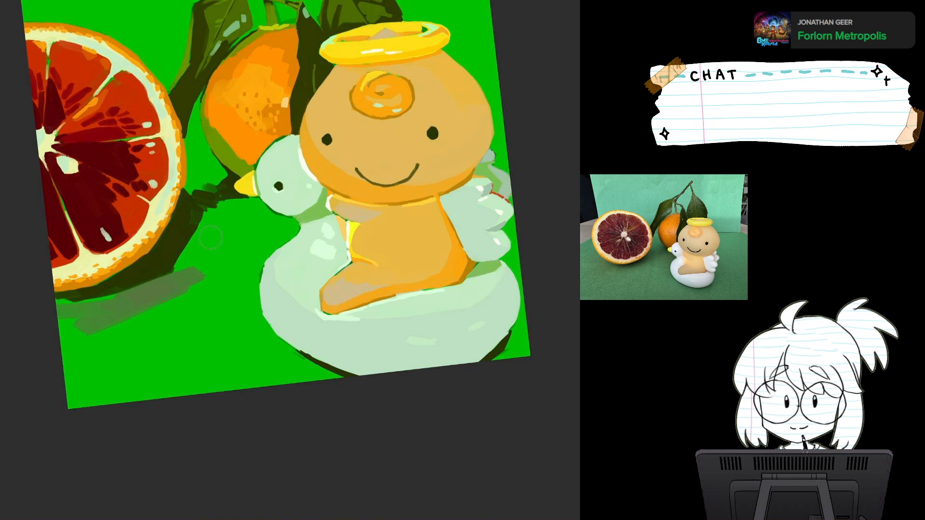
key("ctrl+z")
mouse_move(183, 285)
left_mouse_down()
mouse_move(193, 231)
mouse_move(179, 299)
mouse_move(212, 266)
left_mouse_up()
key("ctrl+z")
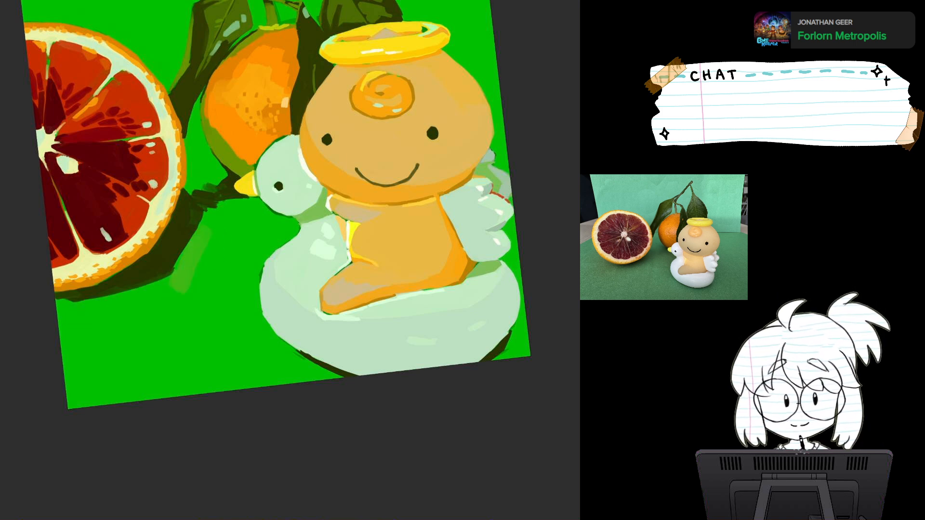
Paint translucent olive green over the bright green tabletop directly below the blood orange's shadow.
mouse_move(206, 234)
left_mouse_down()
mouse_move(189, 283)
mouse_move(197, 233)
mouse_move(172, 290)
mouse_move(82, 309)
mouse_move(62, 301)
mouse_move(37, 320)
mouse_move(166, 303)
mouse_move(190, 280)
left_mouse_up()
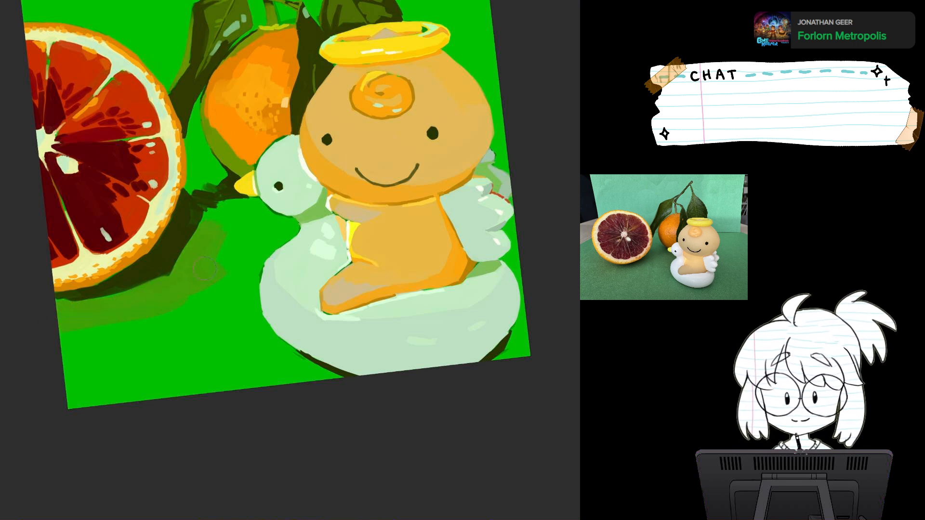
mouse_move(236, 220)
left_mouse_down()
mouse_move(221, 202)
mouse_move(224, 214)
mouse_move(257, 206)
mouse_move(230, 262)
mouse_move(180, 303)
left_mouse_up()
key("ctrl+minus")
key("ctrl+minus")
key("ctrl+minus")
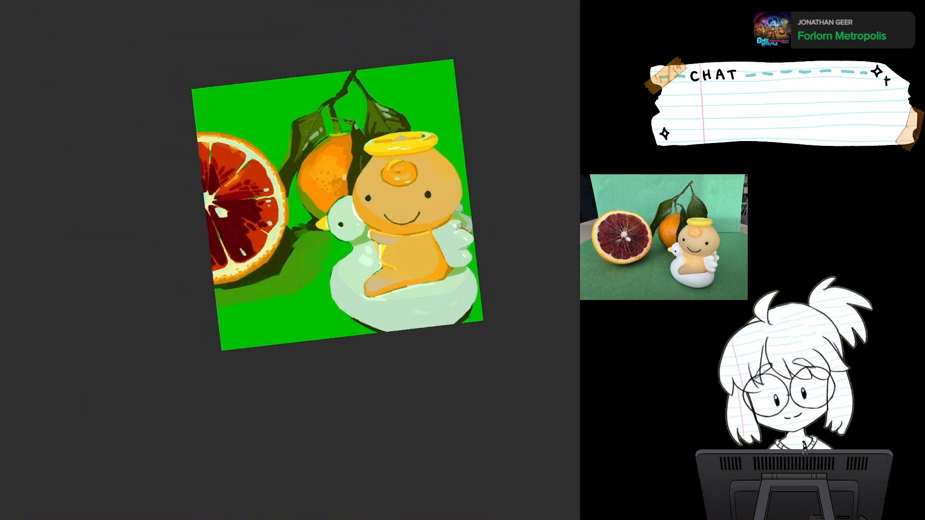
Extend the olive-green tabletop from the blood orange's shadow across to the duck's body.
key("ctrl+plus")
key("ctrl+plus")
key("ctrl+plus")
mouse_move(90, 322)
left_mouse_down()
mouse_move(85, 338)
mouse_move(217, 308)
left_mouse_up()
mouse_move(237, 272)
left_mouse_down()
mouse_move(252, 323)
mouse_move(264, 252)
mouse_move(270, 336)
left_mouse_up()
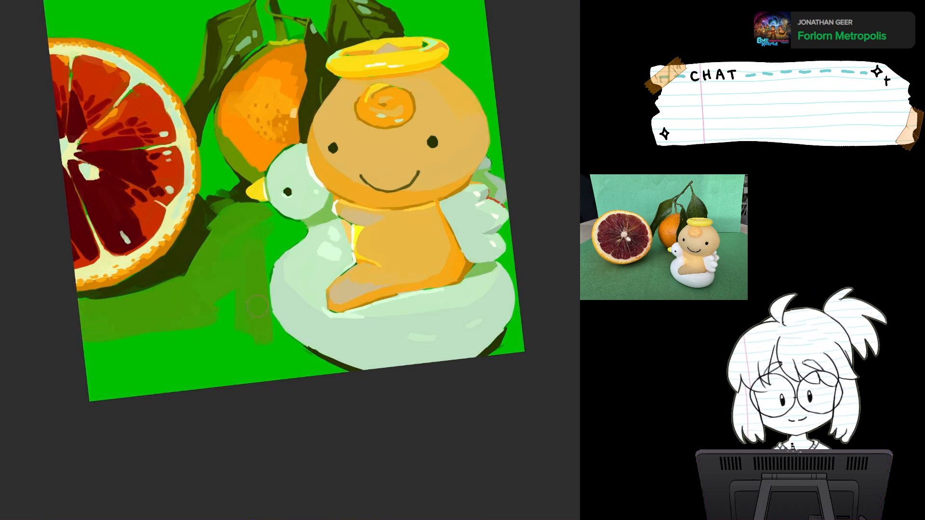
key("asciicircum")
left_click_drag(244, 275, 249, 279)
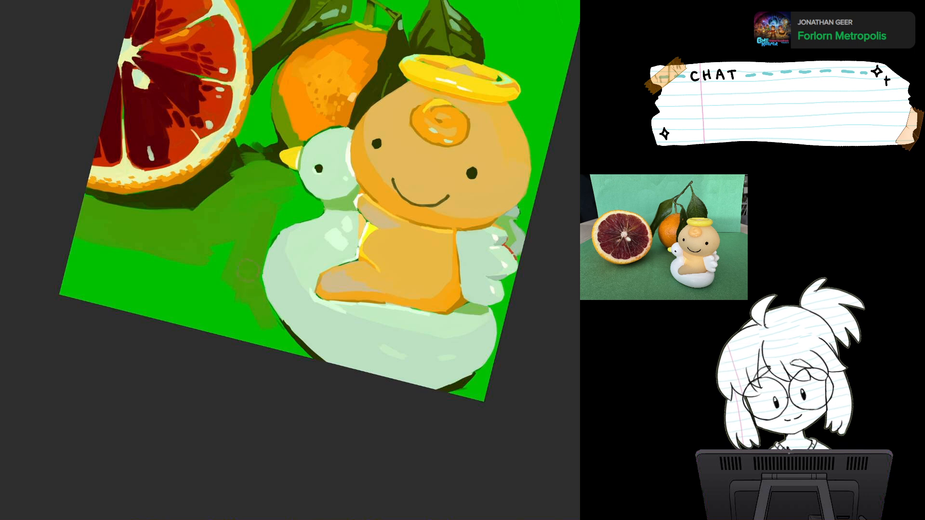
Cover the remaining bright green tabletop between the blood orange and the duck, down to the canvas's lower edge.
left_click_drag(264, 316, 289, 359)
mouse_move(226, 246)
left_mouse_down()
mouse_move(220, 258)
mouse_move(251, 330)
left_mouse_up()
left_click_drag(222, 265, 201, 287)
mouse_move(86, 214)
left_mouse_down()
mouse_move(83, 241)
mouse_move(153, 284)
left_mouse_up()
mouse_move(211, 306)
left_mouse_down()
mouse_move(221, 327)
mouse_move(202, 296)
left_mouse_up()
mouse_move(72, 255)
left_mouse_down()
mouse_move(130, 295)
mouse_move(108, 311)
left_mouse_up()
mouse_move(67, 236)
left_mouse_down()
mouse_move(121, 289)
mouse_move(221, 326)
mouse_move(262, 377)
left_mouse_up()
scroll(426, 266, "down", 4)
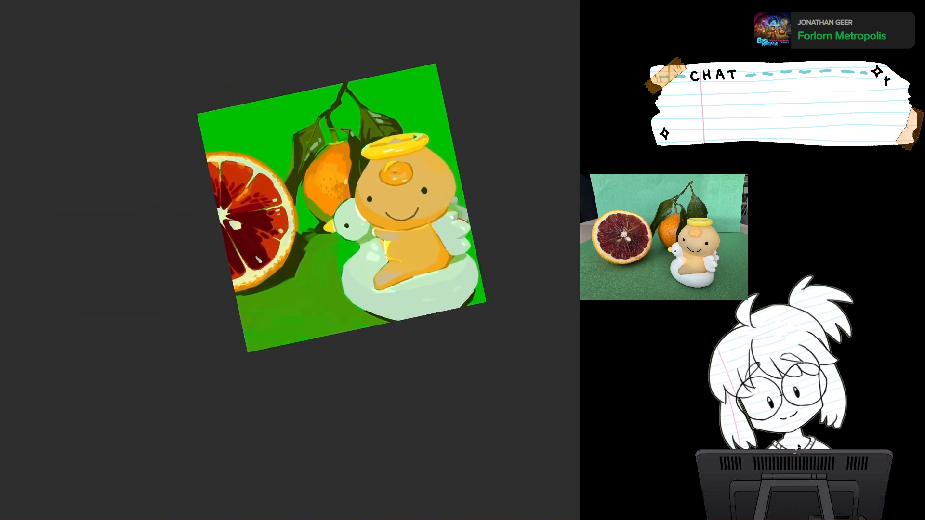
Reduce the brush size and paint olive green into the canvas corner behind the duck's base.
scroll(427, 262, "up", 5)
key("bracketleft")
key("bracketleft")
key("bracketleft")
key("bracketleft")
key("bracketleft")
left_click_drag(521, 201, 526, 193)
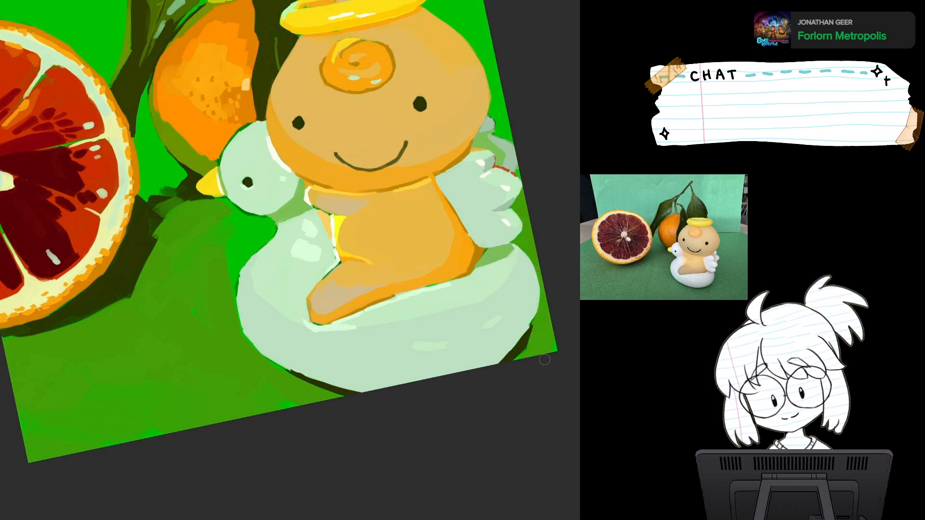
Fill the bright green gap between the duck's neck and the painted tabletop with olive green.
left_click_drag(542, 364, 612, 416)
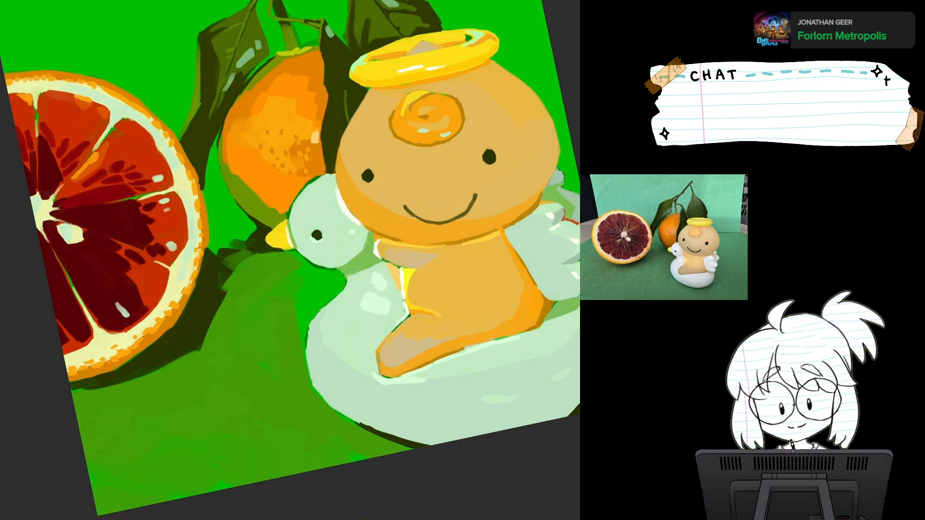
left_click_drag(375, 518, 542, 364)
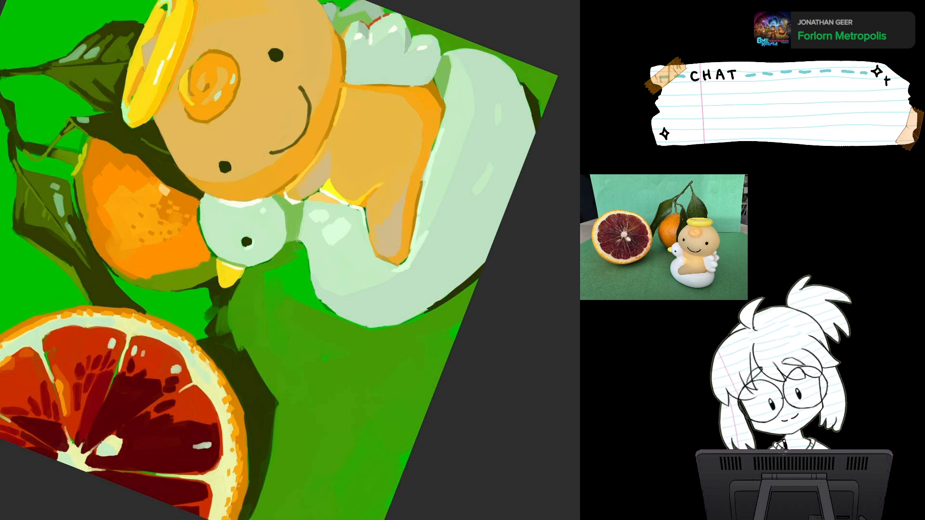
mouse_move(301, 239)
left_mouse_down()
mouse_move(385, 140)
mouse_move(343, 168)
mouse_move(346, 227)
left_mouse_up()
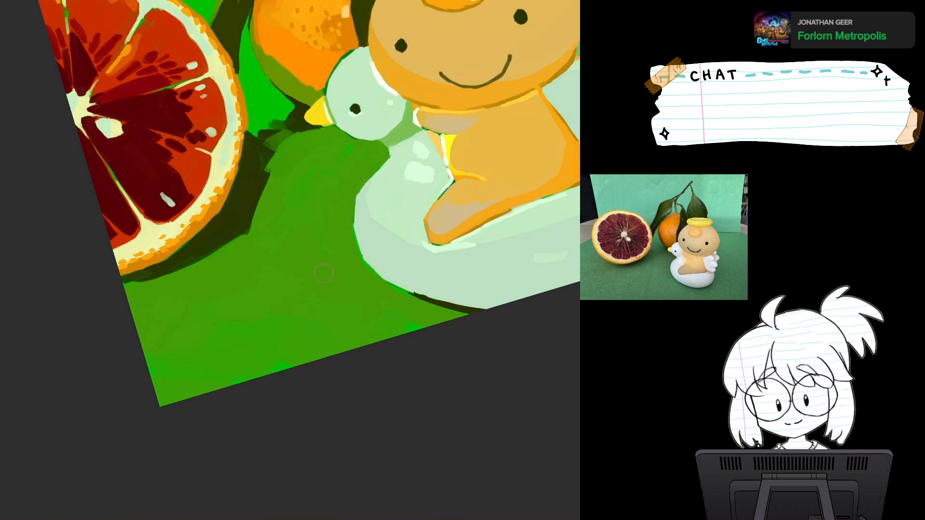
left_click_drag(434, 280, 228, 360)
key("ctrl+minus")
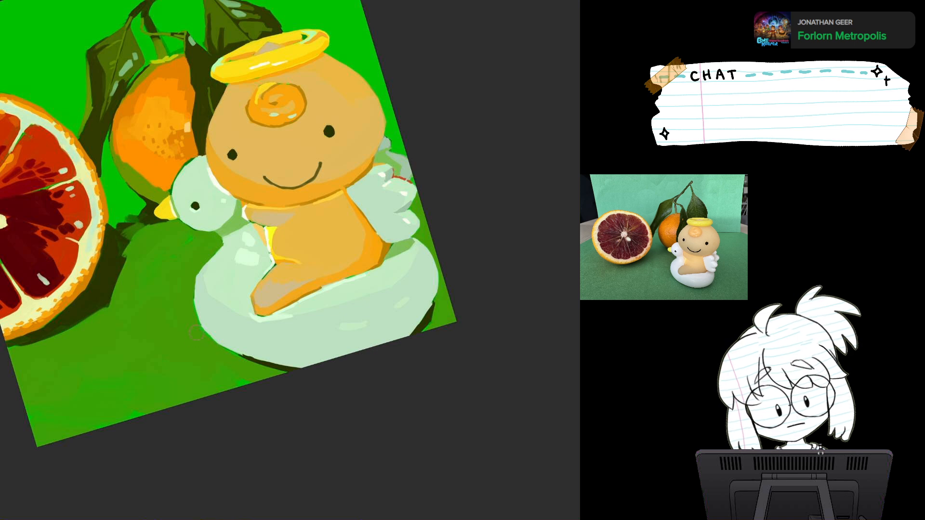
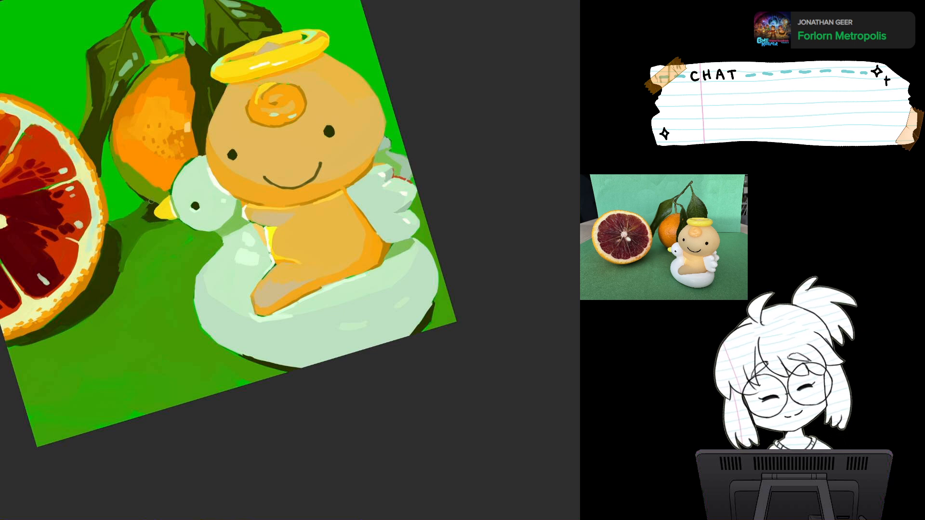
Paint a darker green cast shadow from beneath the mandarin toward the duck's neck.
scroll(290, 260, "down", 1)
left_click_drag(367, 241, 415, 280)
scroll(369, 313, "up", 3)
left_click_drag(368, 313, 462, 288)
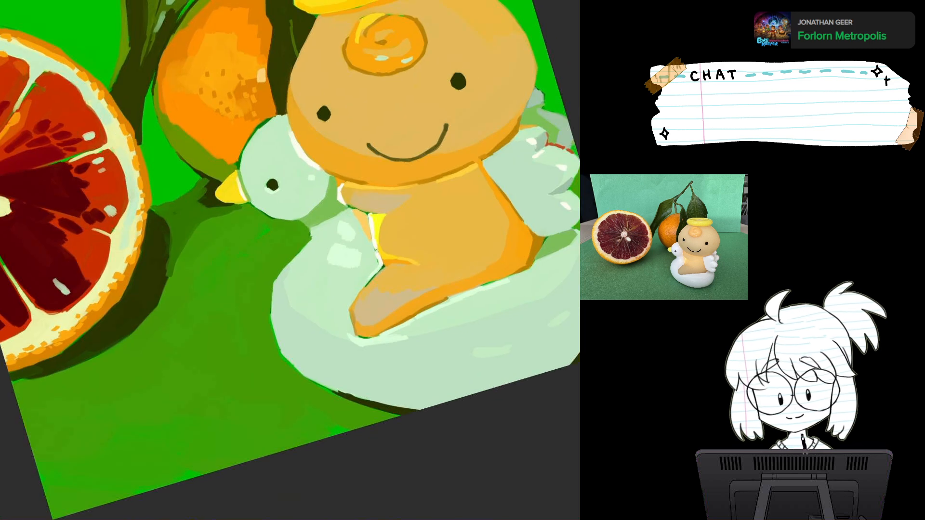
mouse_move(192, 228)
left_mouse_down()
mouse_move(230, 217)
mouse_move(282, 225)
left_mouse_up()
mouse_move(200, 226)
left_mouse_down()
mouse_move(303, 243)
mouse_move(164, 312)
mouse_move(158, 230)
mouse_move(281, 324)
left_mouse_up()
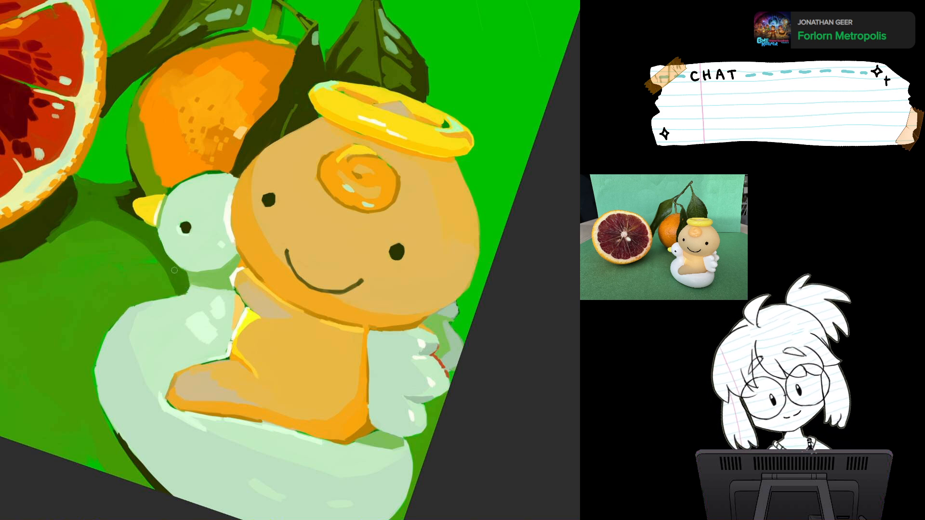
Deepen and even out the dark green cast shadow on the tabletop beneath the duck's head.
key("5")
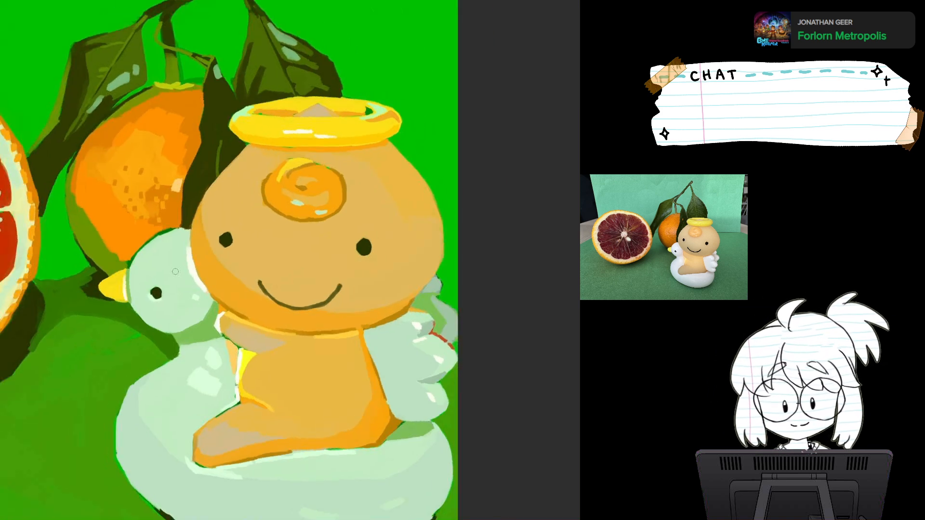
left_click_drag(176, 271, 257, 168)
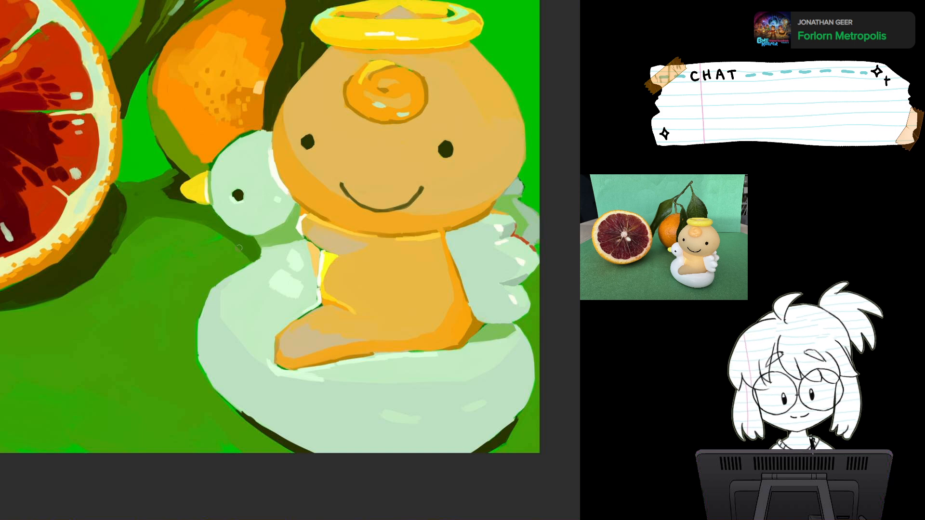
key("]")
mouse_move(155, 219)
left_mouse_down()
mouse_move(212, 230)
mouse_move(232, 245)
left_mouse_up()
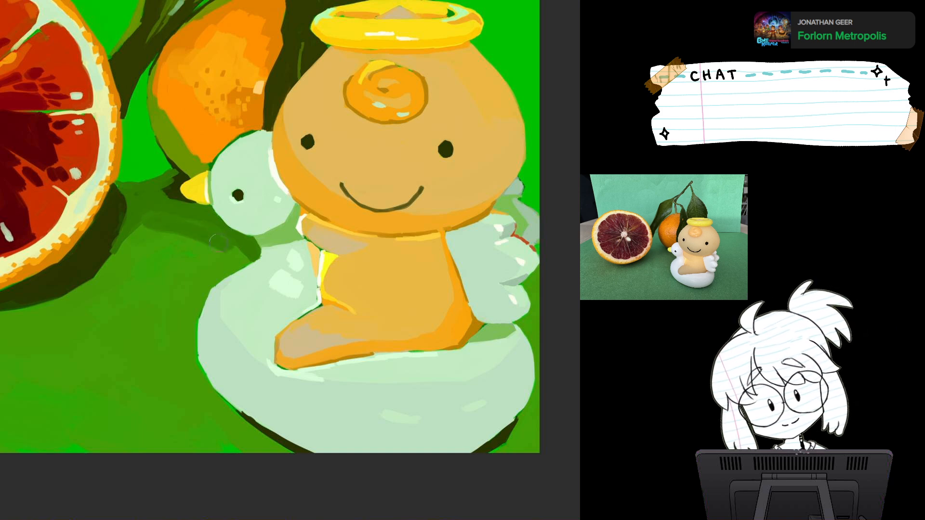
mouse_move(143, 225)
left_mouse_down()
mouse_move(212, 244)
mouse_move(228, 263)
mouse_move(237, 253)
mouse_move(227, 261)
mouse_move(247, 259)
mouse_move(232, 265)
left_mouse_up()
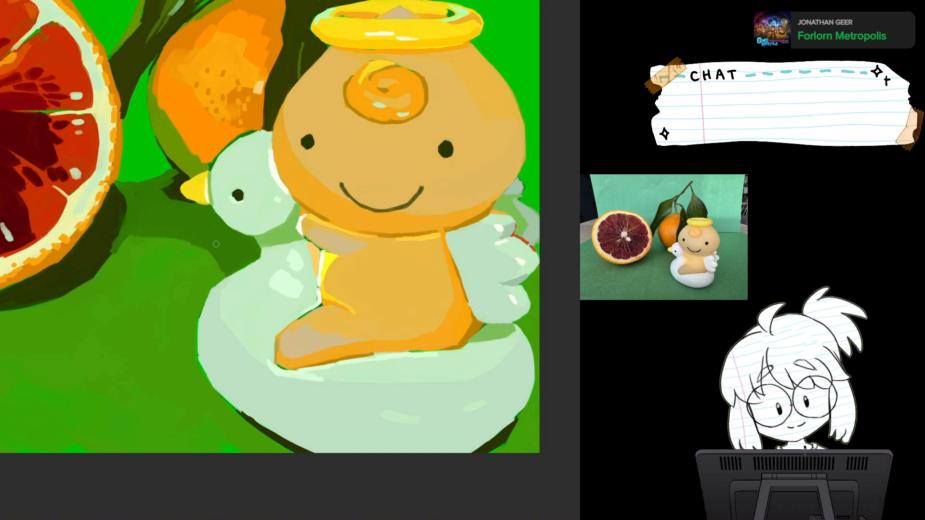
Add a dark green contact shadow along the outer curve of the duck's lower body.
left_click_drag(188, 351, 197, 375)
mouse_move(195, 343)
left_mouse_down()
mouse_move(201, 376)
mouse_move(187, 349)
mouse_move(199, 391)
mouse_move(195, 352)
mouse_move(204, 391)
mouse_move(236, 412)
left_mouse_up()
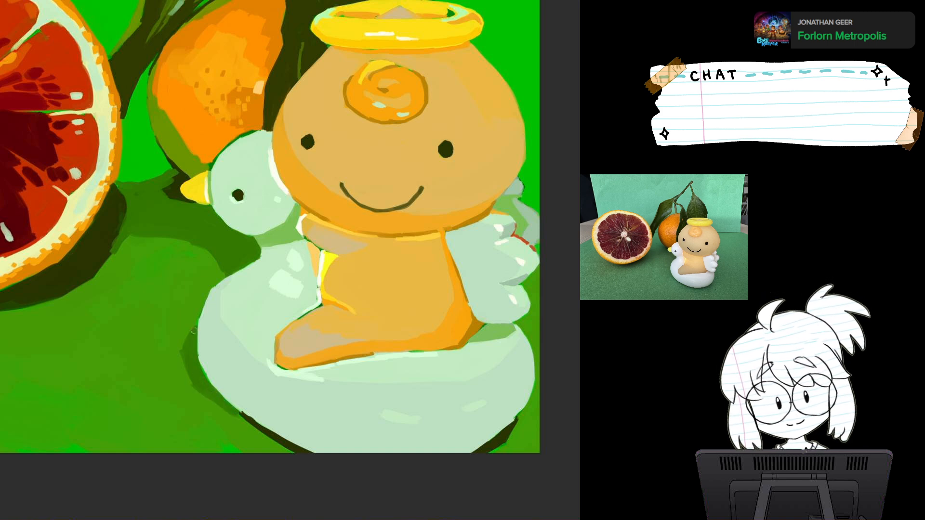
left_click_drag(194, 329, 197, 320)
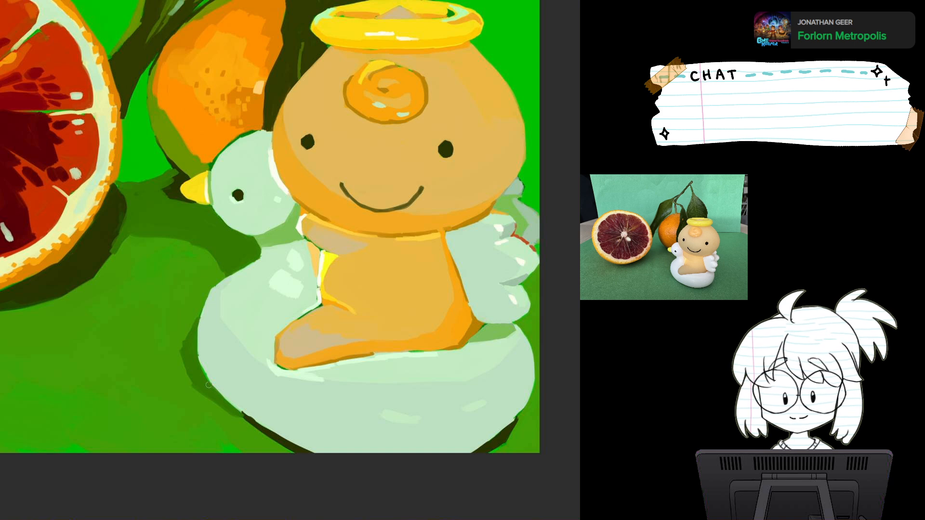
Refine the edge where the blood orange's dark shadow meets the green tabletop shadow.
key("ctrl+0")
key("ctrl+0")
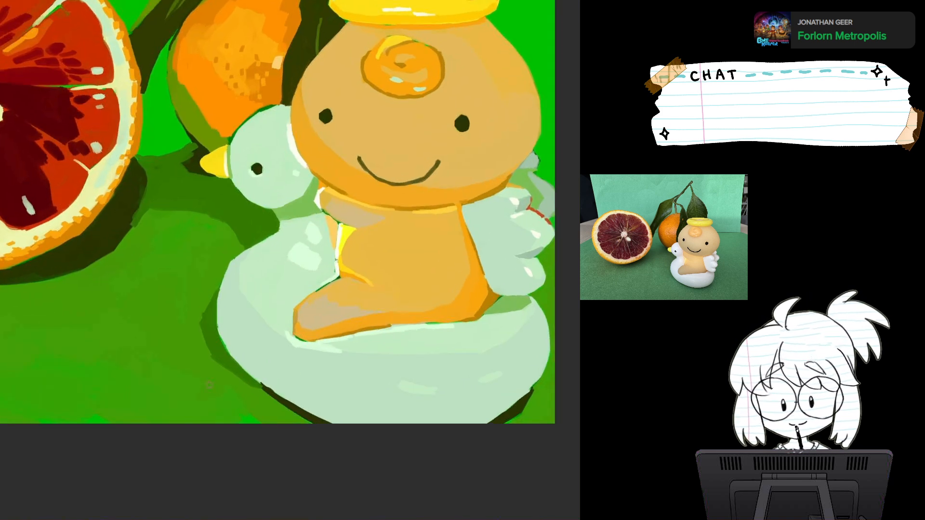
left_click_drag(209, 385, 288, 354)
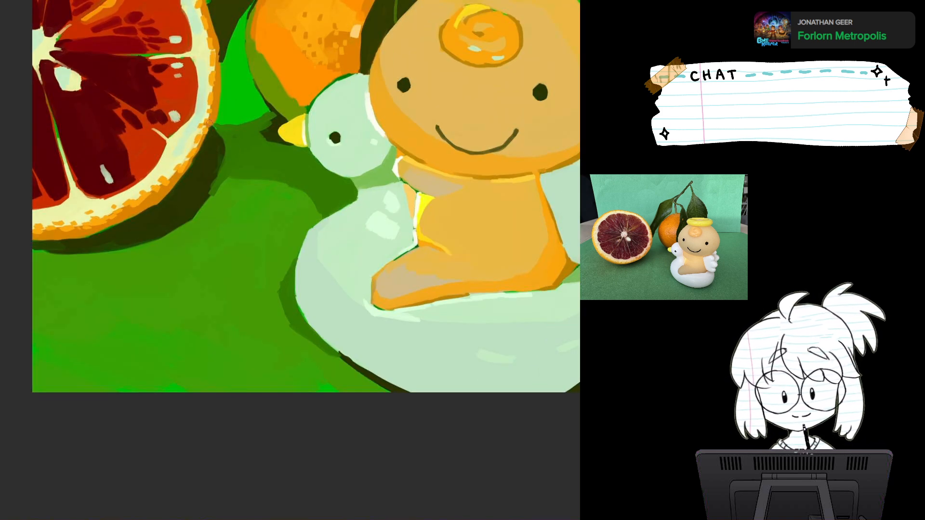
mouse_move(215, 130)
left_mouse_down()
mouse_move(206, 147)
mouse_move(214, 172)
mouse_move(213, 144)
mouse_move(225, 146)
mouse_move(219, 163)
left_mouse_up()
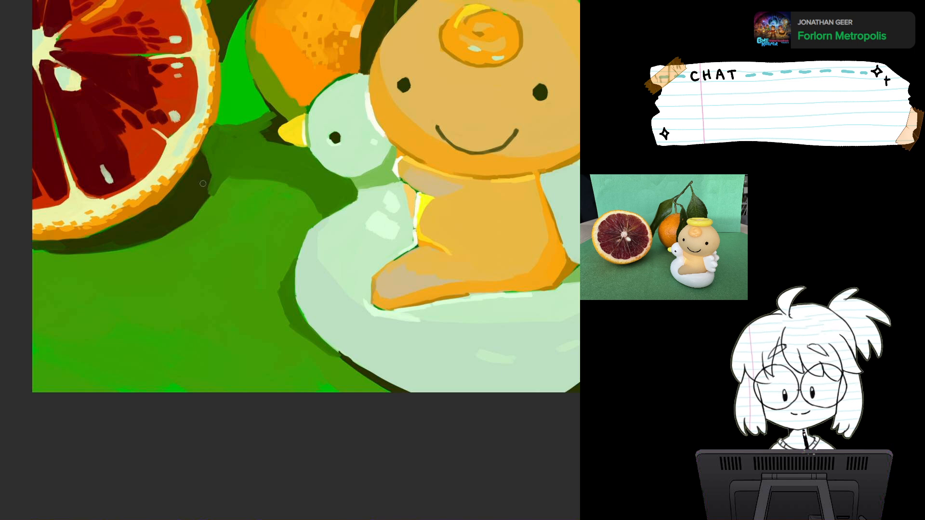
Sample nearby greens and touch up the shadows below the mandarin and along the blood orange's outer rim.
scroll(365, 216, "down", 3)
left_click_drag(364, 216, 481, 285)
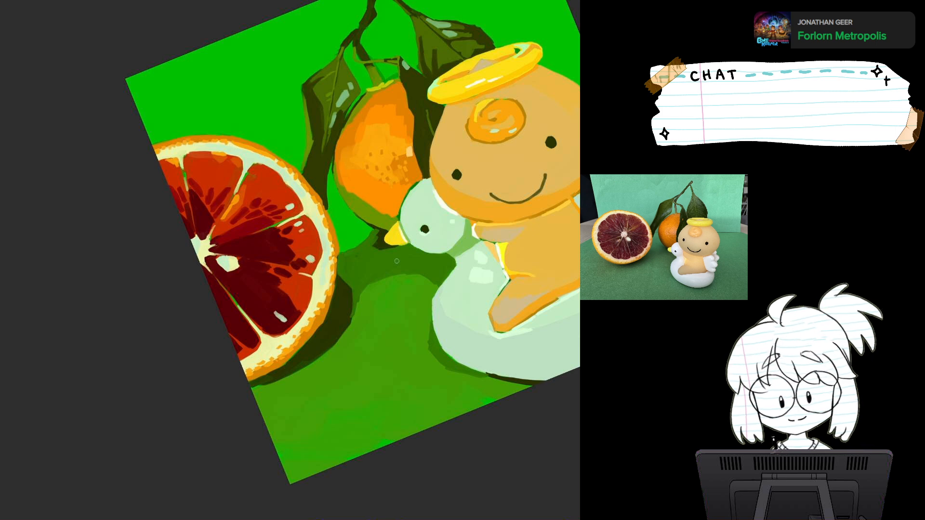
left_click(353, 229, "alt")
mouse_move(361, 249)
left_mouse_down()
mouse_move(340, 255)
mouse_move(371, 235)
left_mouse_up()
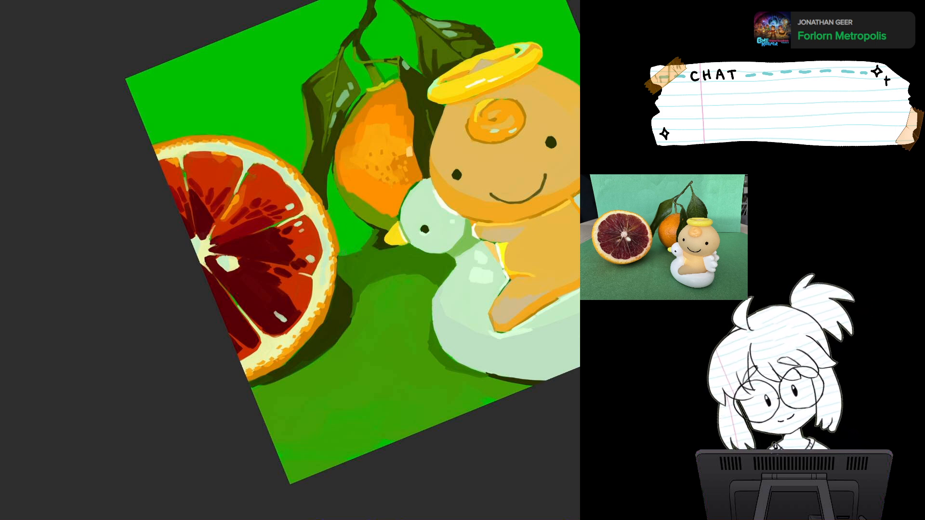
left_click(347, 294, "alt")
left_click_drag(344, 282, 349, 308)
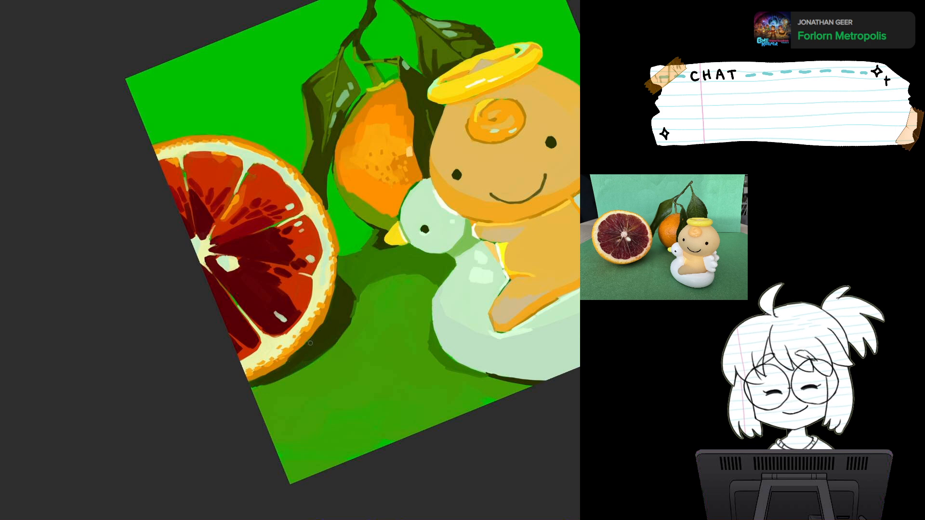
left_click(532, 383, "alt")
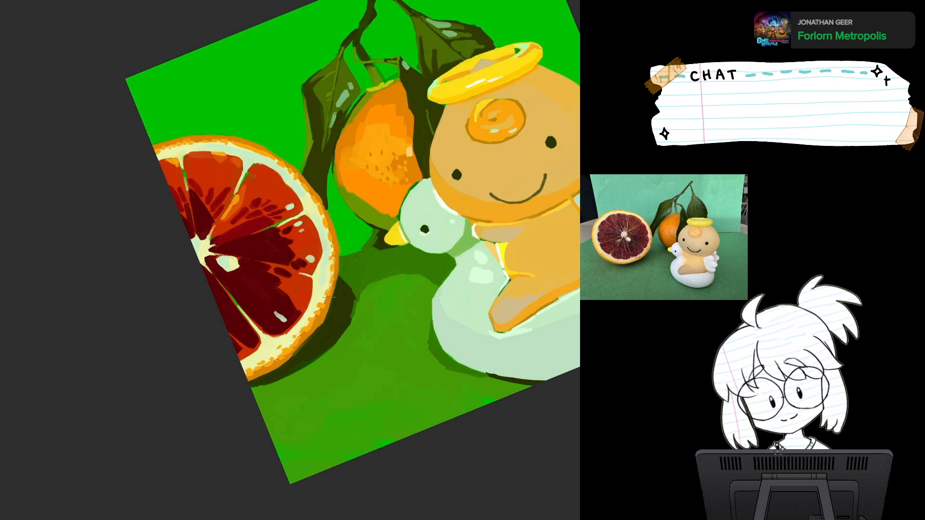
key("ctrl+minus")
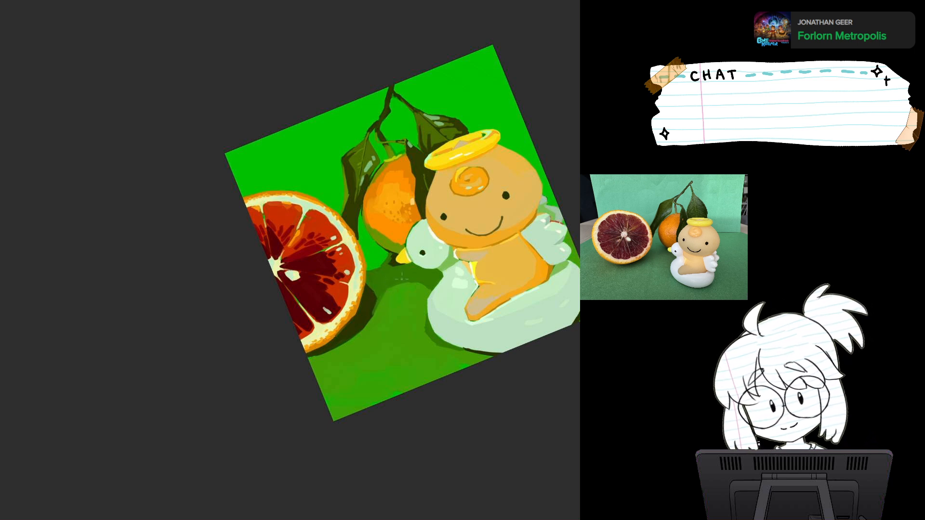
mouse_move(413, 233)
left_mouse_down()
mouse_move(255, 251)
mouse_move(184, 180)
mouse_move(198, 158)
left_mouse_up()
left_click_drag(231, 193, 284, 283)
scroll(395, 322, "down", 2)
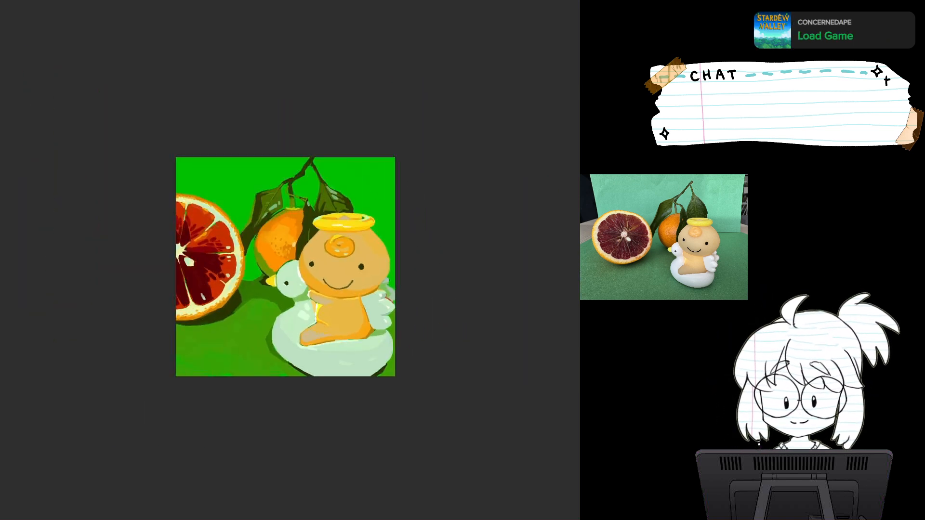
scroll(396, 321, "up", 2)
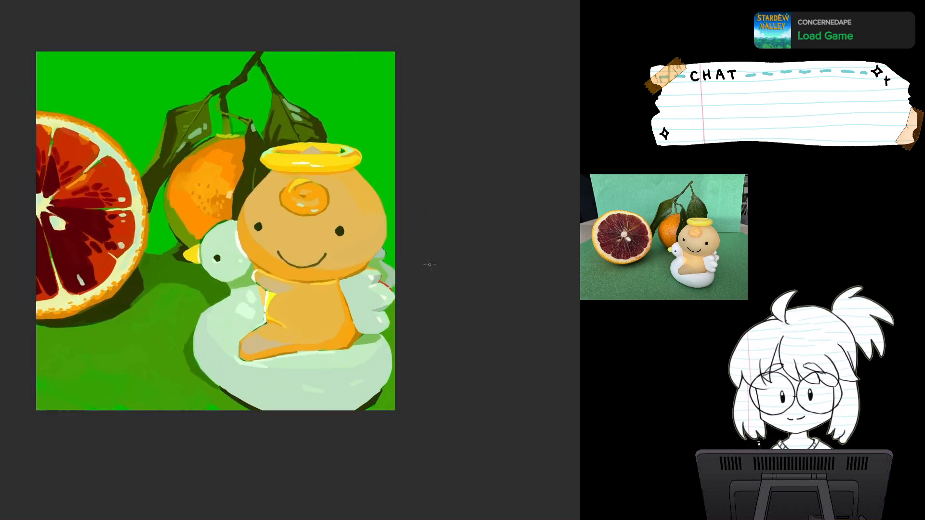
left_click_drag(430, 265, 462, 290)
scroll(430, 264, "up", 1)
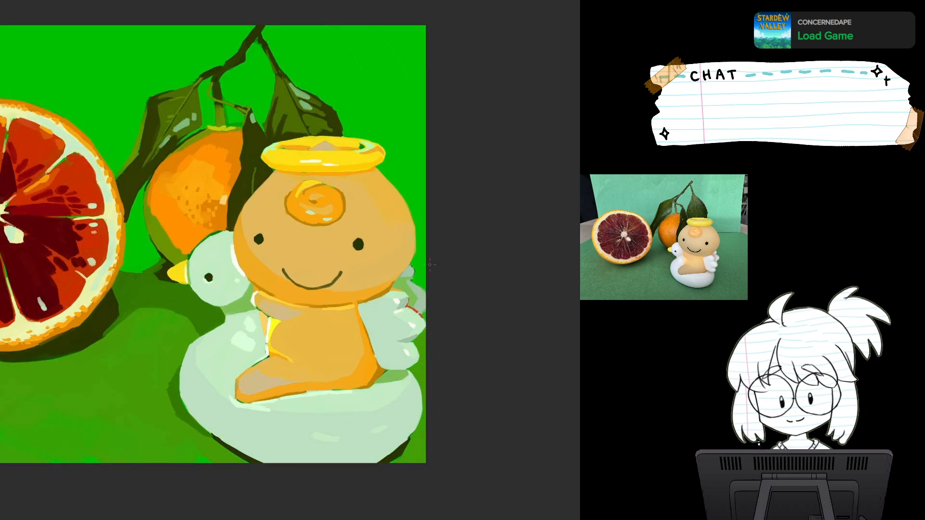
left_click_drag(430, 264, 470, 290)
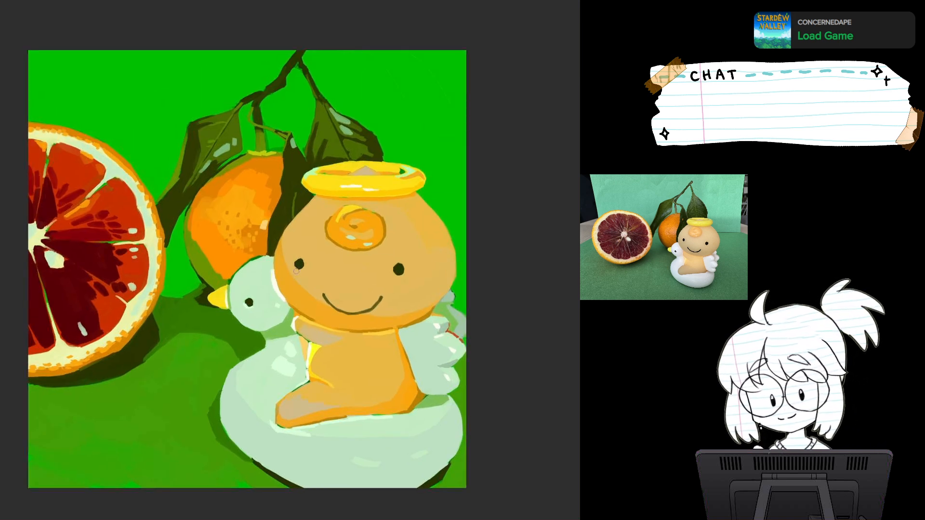
mouse_move(387, 85)
left_mouse_down()
mouse_move(427, 143)
mouse_move(456, 155)
mouse_move(459, 145)
left_mouse_up()
key("ctrl+z")
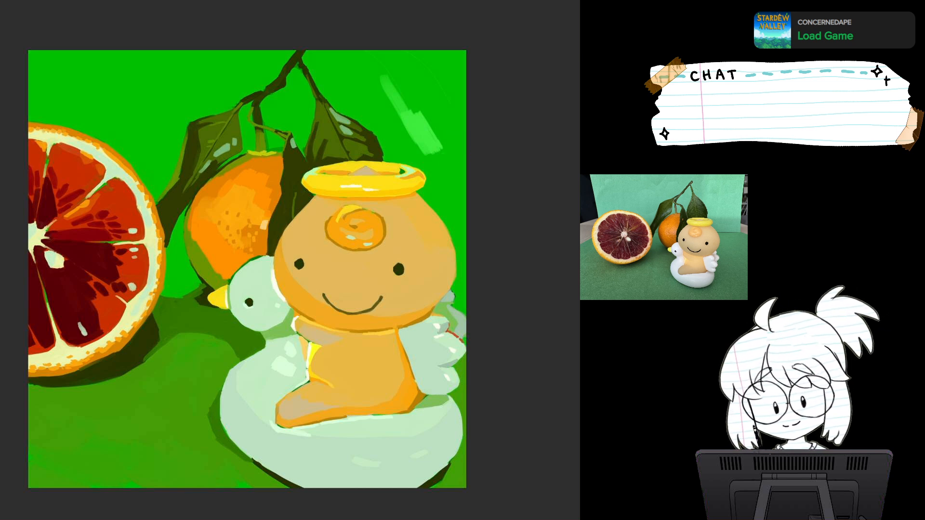
left_click_drag(404, 58, 433, 127)
key("ctrl+z")
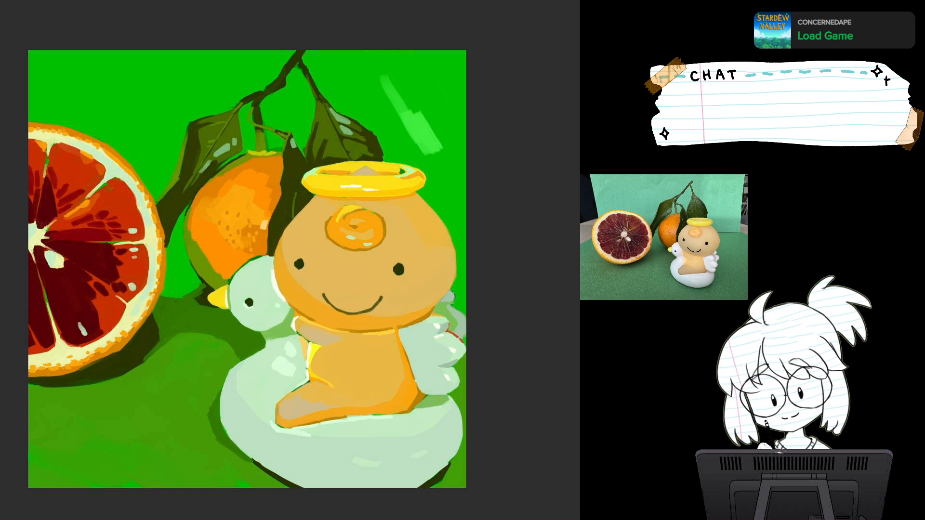
key("ctrl+z")
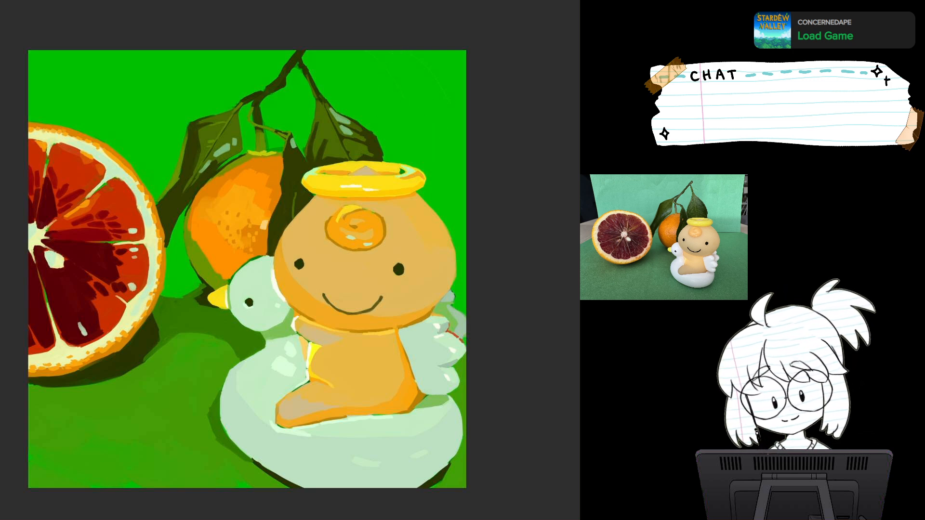
Paint a lighter green over the backdrop behind the angel's halo and out to the canvas's right edge.
mouse_move(383, 91)
left_mouse_down()
mouse_move(460, 178)
mouse_move(458, 236)
mouse_move(473, 185)
left_mouse_up()
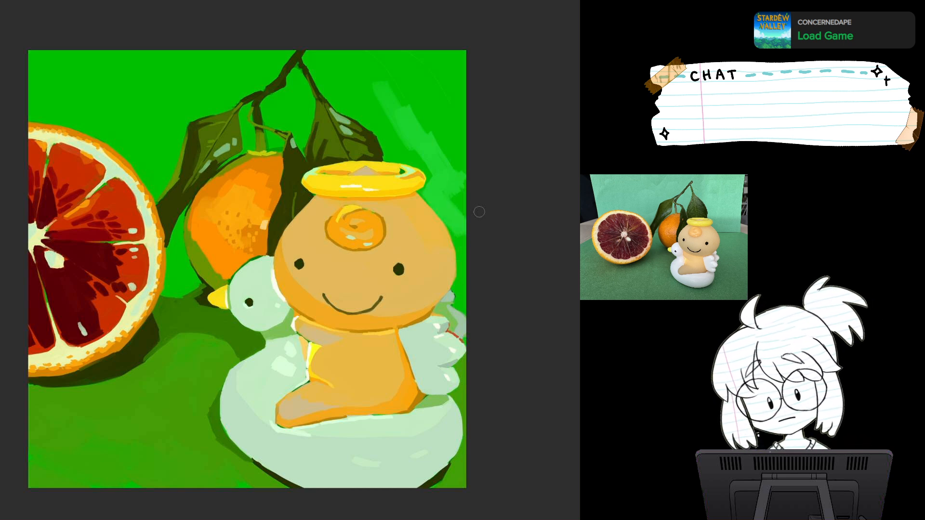
left_click_drag(426, 199, 463, 238)
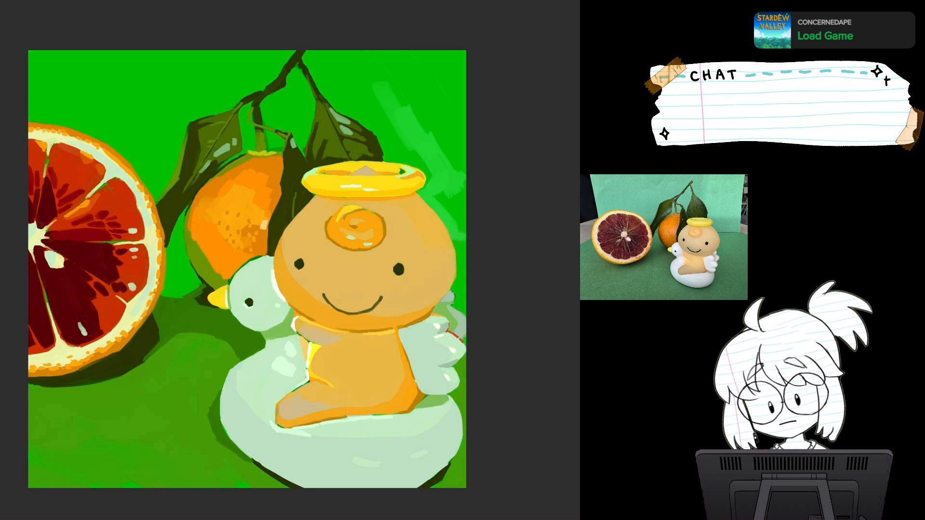
mouse_move(440, 198)
left_mouse_down()
mouse_move(463, 228)
mouse_move(470, 202)
left_mouse_up()
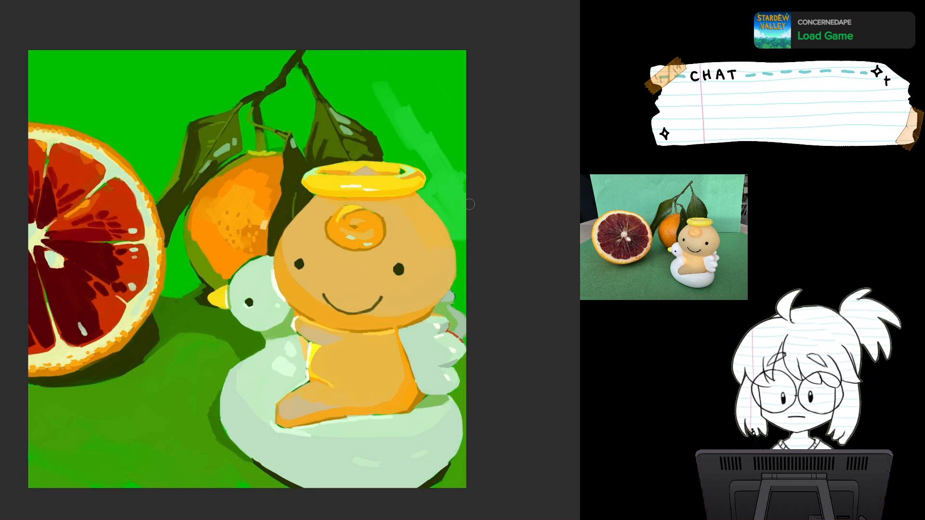
mouse_move(393, 56)
left_mouse_down()
mouse_move(433, 96)
mouse_move(419, 121)
mouse_move(470, 183)
mouse_move(438, 53)
mouse_move(402, 63)
mouse_move(398, 137)
mouse_move(430, 151)
mouse_move(462, 114)
mouse_move(468, 181)
left_mouse_up()
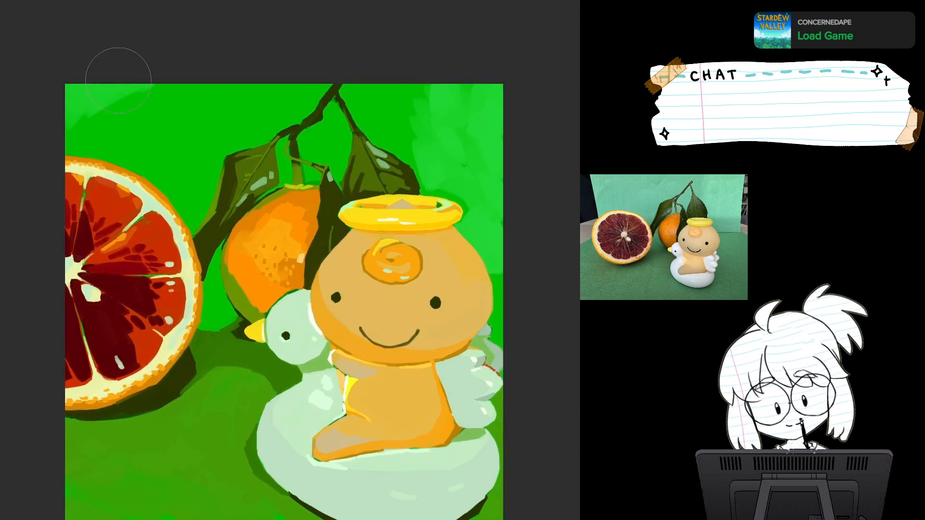
Block in lighter green across the upper-left backdrop above the blood orange with a large brush.
left_click_drag(159, 130, 200, 131)
mouse_move(181, 103)
left_mouse_down()
mouse_move(169, 105)
mouse_move(229, 92)
left_mouse_up()
mouse_move(85, 121)
left_mouse_down()
mouse_move(142, 136)
mouse_move(192, 195)
mouse_move(219, 120)
mouse_move(284, 94)
left_mouse_up()
key("ctrl+minus")
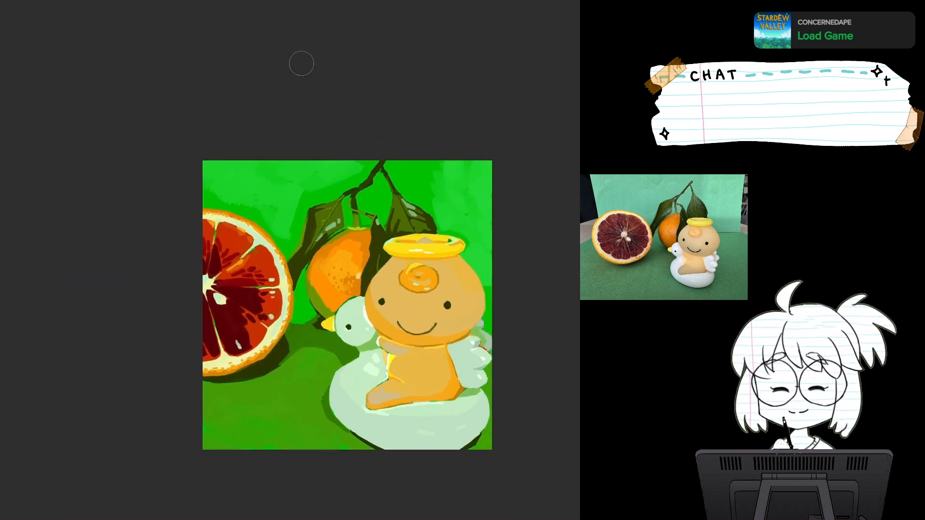
Extend the lighter green backdrop along the blood orange's upper rim towards the left leaf.
left_click_drag(302, 63, 203, 126)
scroll(370, 278, "up", 3)
left_click_drag(217, 347, 443, 208)
left_click_drag(506, 130, 303, 58)
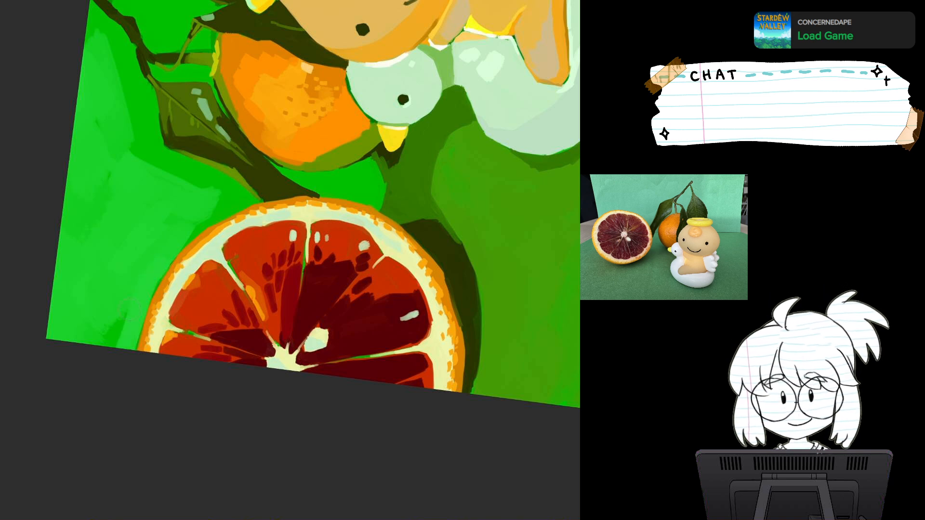
left_click_drag(102, 345, 160, 91)
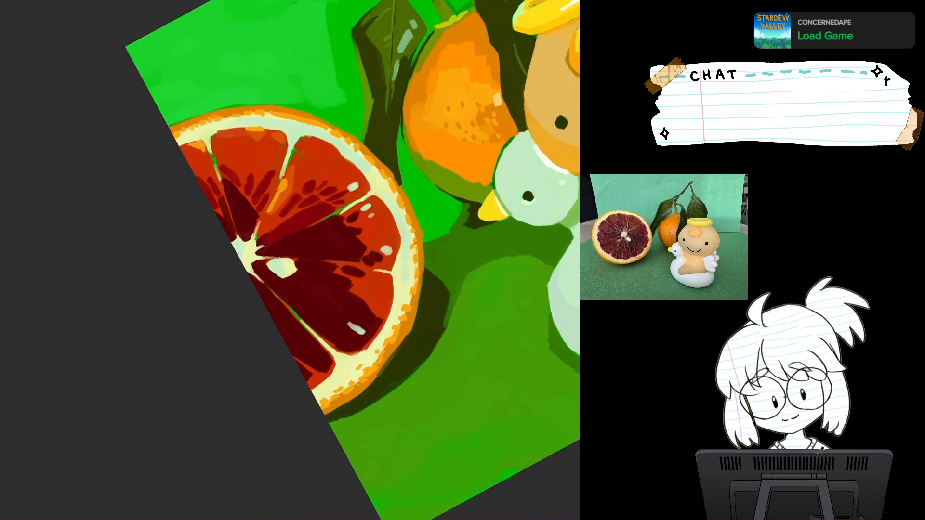
left_click_drag(289, 193, 180, 308)
key("ctrl+plus")
left_click_drag(289, 193, 386, 341)
left_click_drag(267, 223, 318, 193)
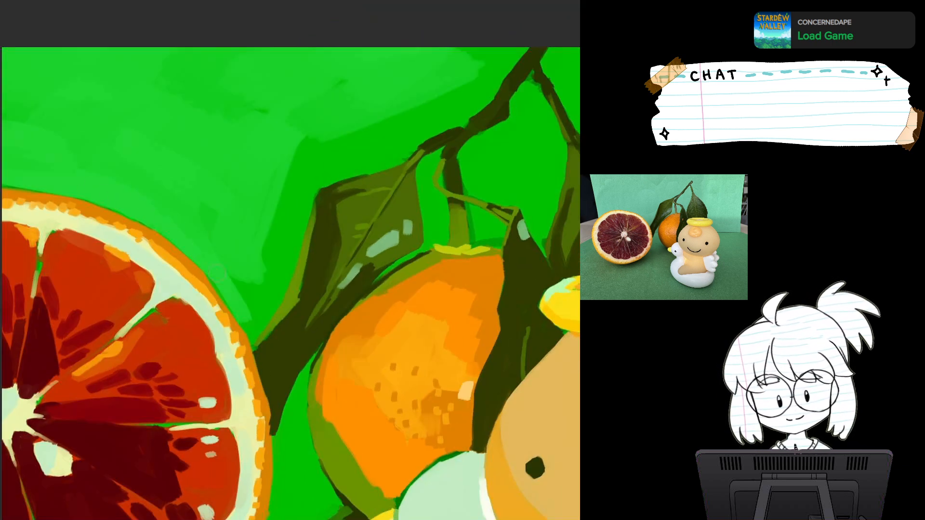
Fill the backdrop around the left leaf and branch, and between blood orange and mandarin, with the lighter green.
mouse_move(245, 328)
left_mouse_down()
mouse_move(251, 341)
mouse_move(282, 296)
left_mouse_up()
left_click_drag(313, 188, 282, 292)
mouse_move(206, 205)
left_mouse_down()
mouse_move(259, 315)
mouse_move(297, 154)
mouse_move(302, 220)
left_mouse_up()
mouse_move(318, 126)
left_mouse_down()
mouse_move(364, 80)
mouse_move(306, 188)
mouse_move(314, 176)
left_mouse_up()
left_click_drag(364, 79, 255, 141)
mouse_move(352, 161)
left_mouse_down()
mouse_move(381, 140)
mouse_move(374, 205)
mouse_move(327, 307)
mouse_move(281, 357)
mouse_move(278, 374)
left_mouse_up()
mouse_move(331, 252)
left_mouse_down()
mouse_move(289, 322)
mouse_move(261, 337)
mouse_move(270, 311)
mouse_move(253, 331)
left_mouse_up()
scroll(413, 260, "down", 5)
key("Escape")
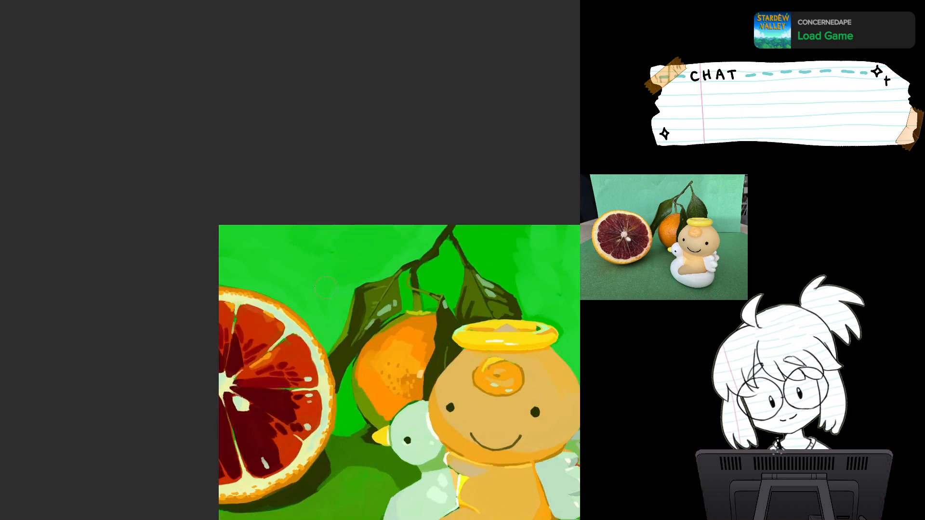
Paint lighter green into the backdrop gaps between the branch, the mandarin's stem and the right leaf.
left_click_drag(335, 234, 220, 166)
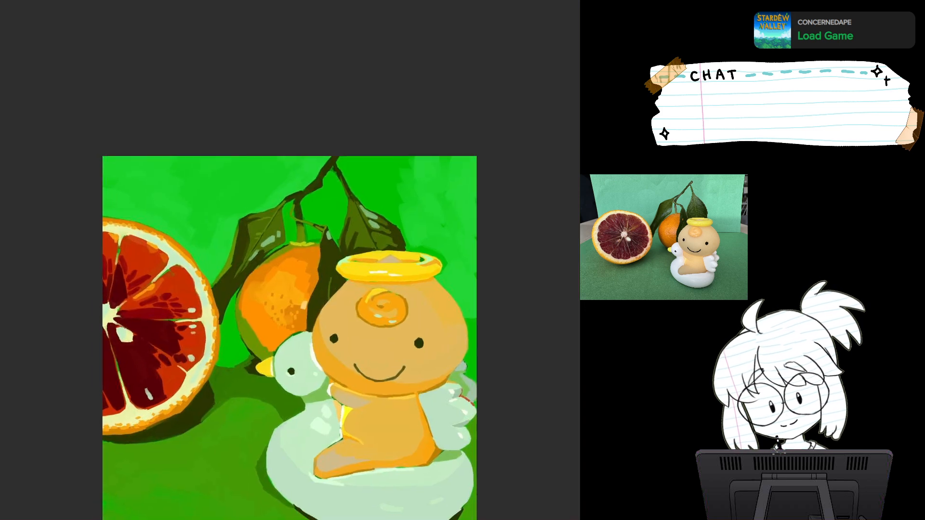
scroll(398, 303, "up", 4)
left_click_drag(398, 304, 475, 340)
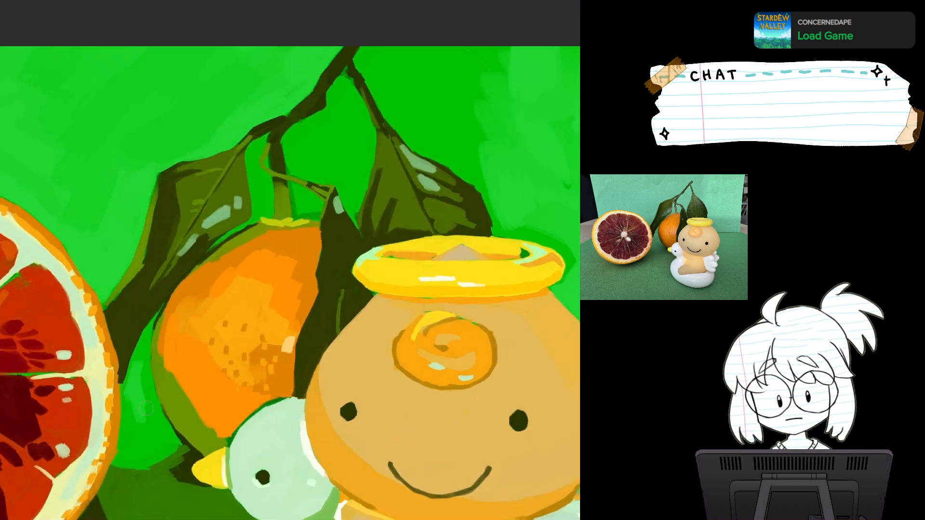
scroll(146, 408, "down", 4)
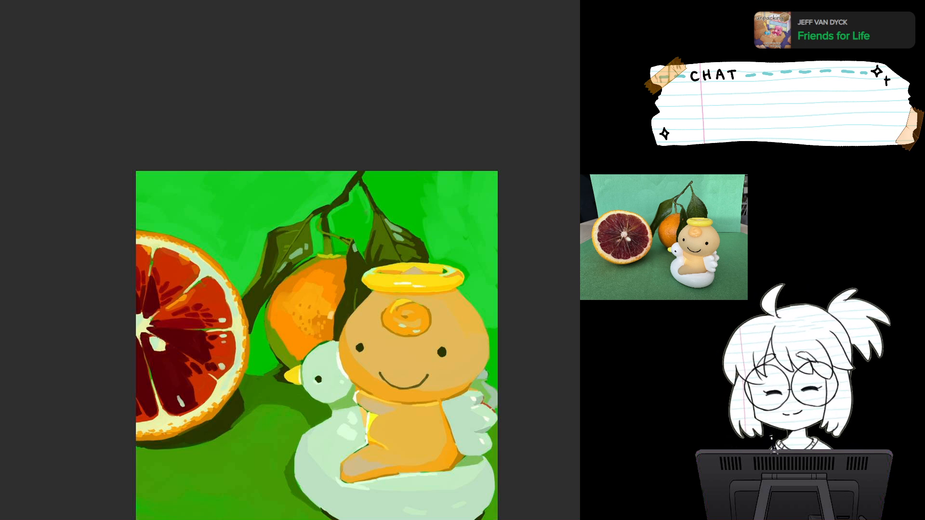
scroll(404, 320, "up", 5)
mouse_move(302, 47)
left_mouse_down()
mouse_move(300, 81)
mouse_move(321, 99)
mouse_move(331, 72)
mouse_move(325, 126)
left_mouse_up()
mouse_move(290, 71)
left_mouse_down()
mouse_move(259, 90)
mouse_move(259, 128)
mouse_move(299, 144)
mouse_move(305, 168)
left_mouse_up()
mouse_move(260, 95)
left_mouse_down()
mouse_move(273, 131)
mouse_move(311, 88)
left_mouse_up()
mouse_move(305, 137)
left_mouse_down()
mouse_move(321, 154)
mouse_move(328, 130)
left_mouse_up()
left_click_drag(307, 169, 318, 185)
mouse_move(250, 148)
left_mouse_down()
mouse_move(253, 167)
mouse_move(277, 176)
left_mouse_up()
mouse_move(247, 143)
left_mouse_down()
mouse_move(267, 148)
mouse_move(277, 175)
mouse_move(263, 172)
mouse_move(274, 171)
left_mouse_up()
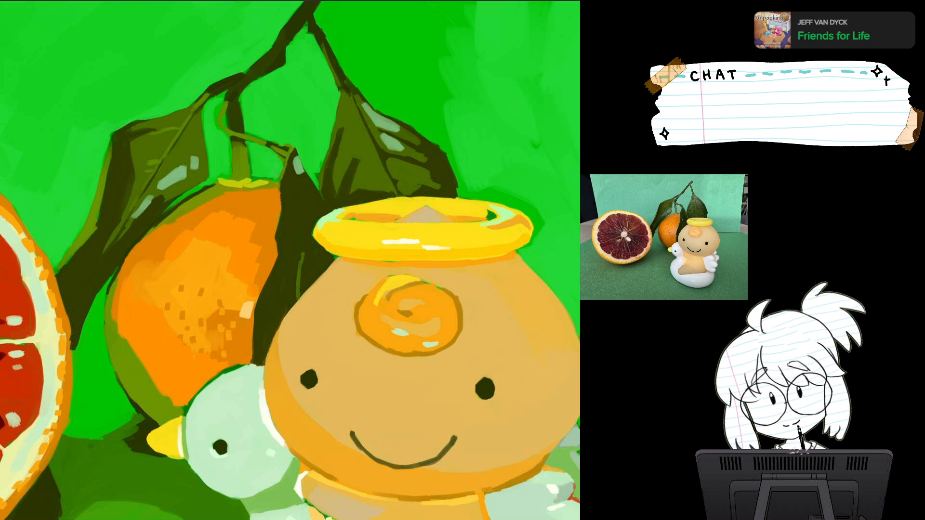
left_click_drag(228, 138, 228, 163)
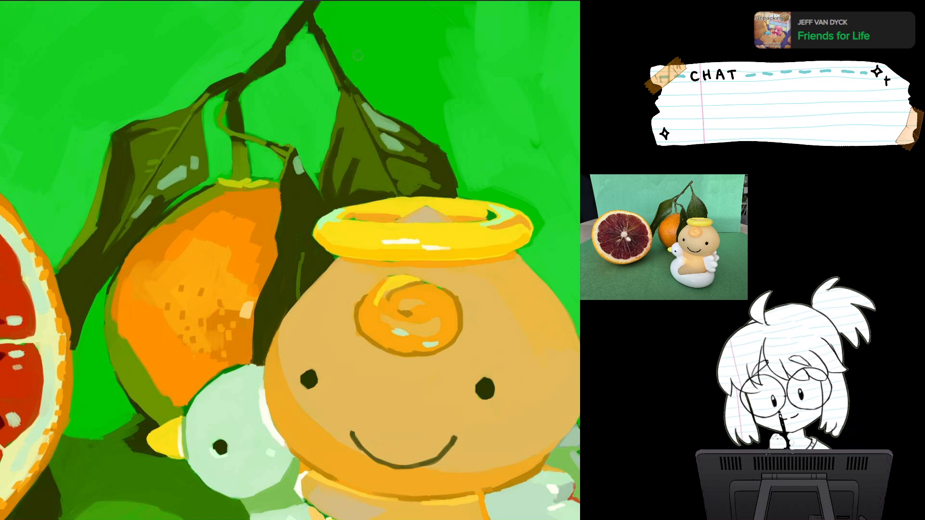
Cover the remaining dark backdrop beside the right branch and leaf with lighter green, blending it towards the right edge.
mouse_move(322, 16)
left_mouse_down()
mouse_move(379, 108)
mouse_move(416, 119)
mouse_move(403, 120)
mouse_move(446, 146)
mouse_move(459, 196)
left_mouse_up()
key("ctrl+minus")
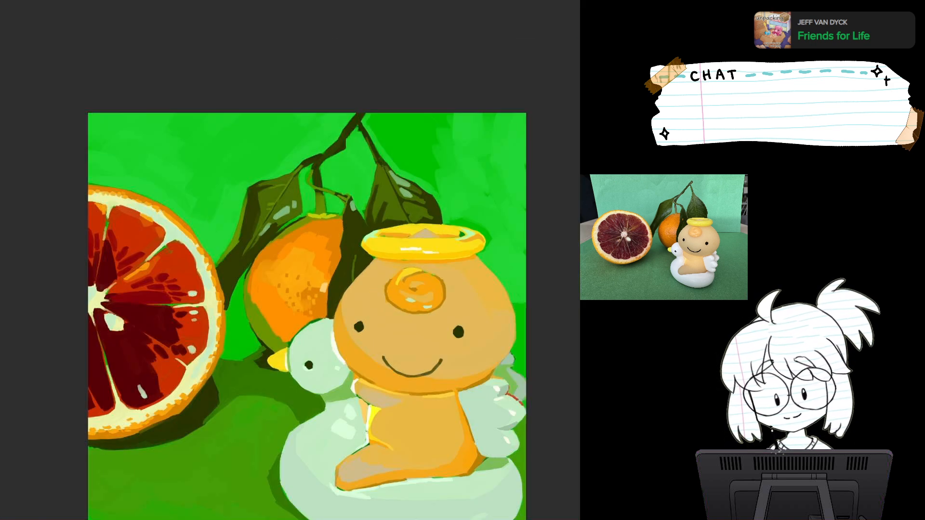
left_click_drag(530, 158, 504, 186)
mouse_move(344, 146)
left_mouse_down()
mouse_move(379, 195)
mouse_move(374, 161)
left_mouse_up()
mouse_move(373, 144)
left_mouse_down()
mouse_move(386, 189)
mouse_move(406, 203)
left_mouse_up()
left_click_drag(416, 143, 423, 169)
mouse_move(412, 162)
left_mouse_down()
mouse_move(400, 206)
mouse_move(413, 220)
mouse_move(412, 193)
left_mouse_up()
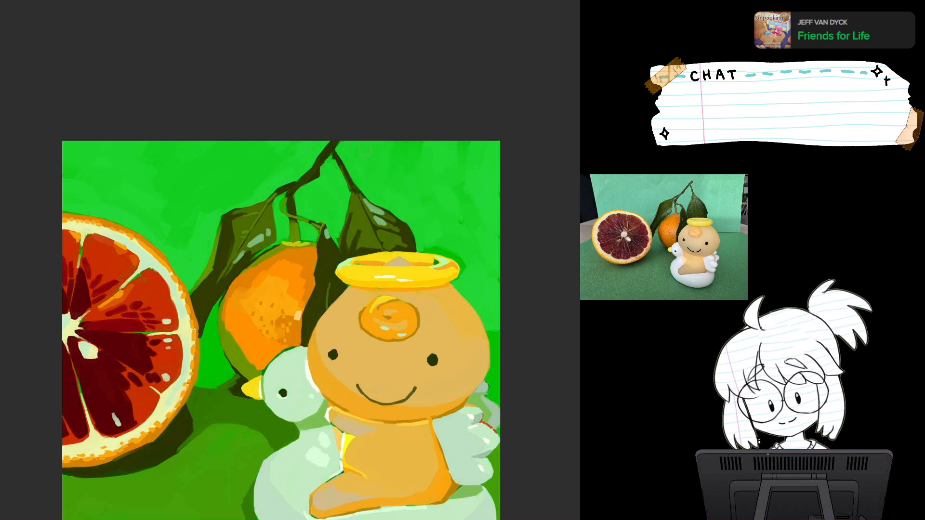
left_click_drag(426, 246, 464, 269)
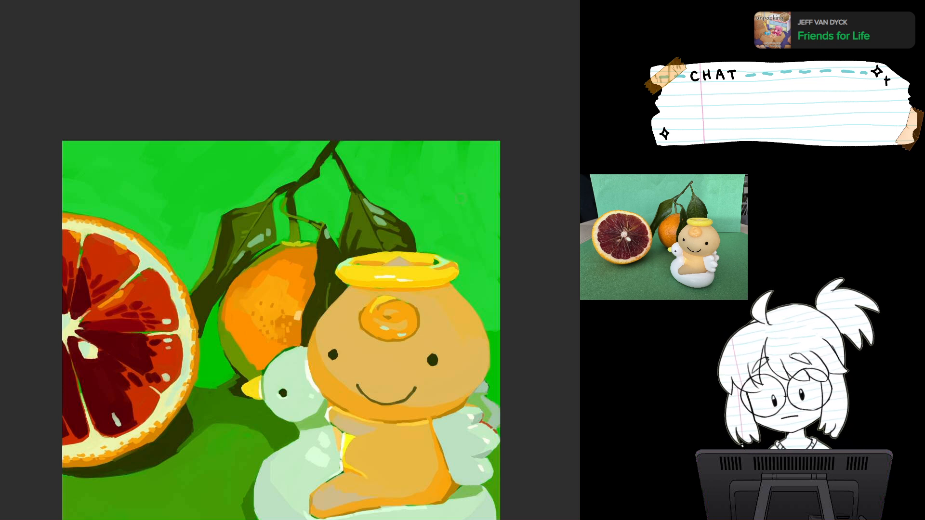
Define the backdrop's lower edge between the blood orange and mandarin with a darker green band under the lighter green.
scroll(514, 278, "down", 3)
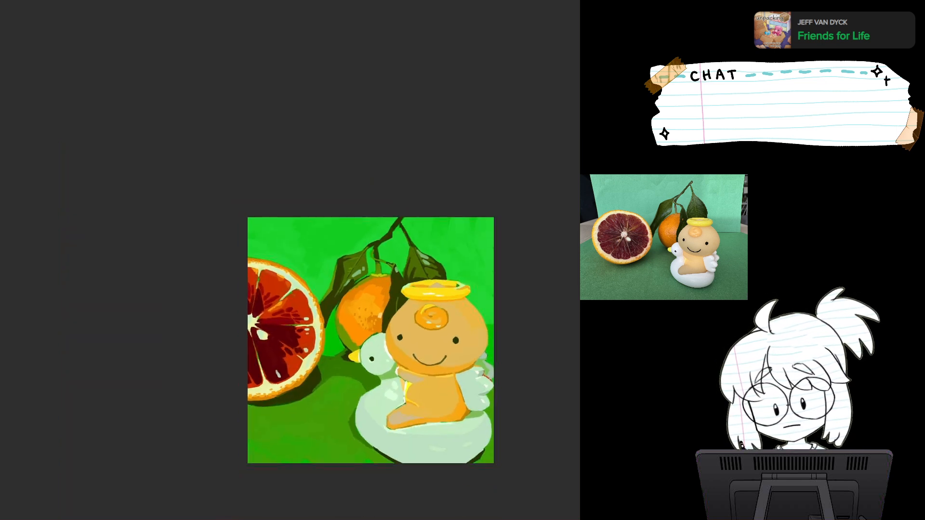
left_click_drag(513, 278, 503, 226)
scroll(458, 312, "up", 3)
left_click_drag(458, 312, 475, 268)
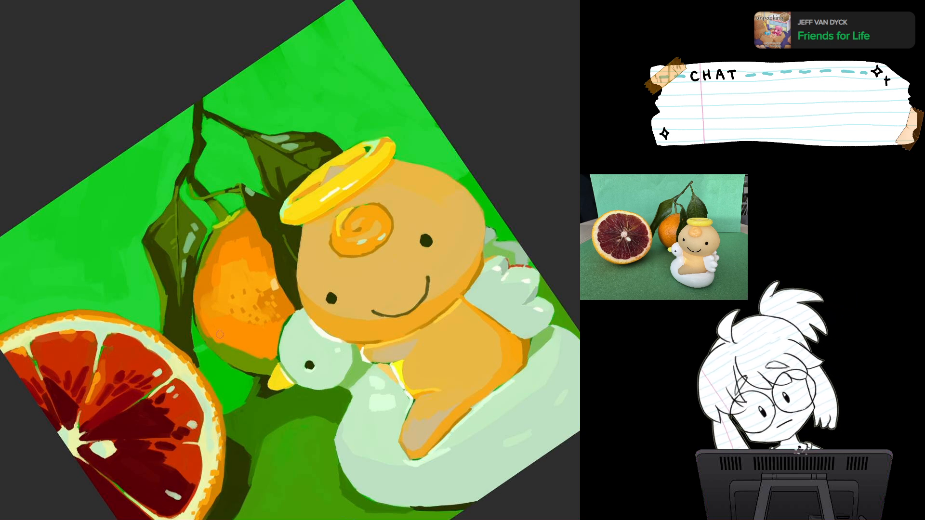
scroll(324, 344, "up", 3)
key("5")
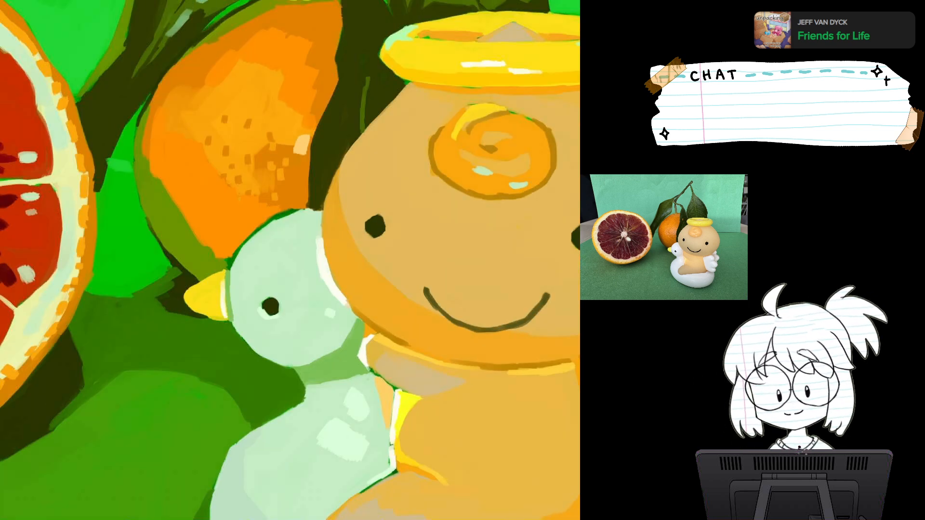
key("ctrl+minus")
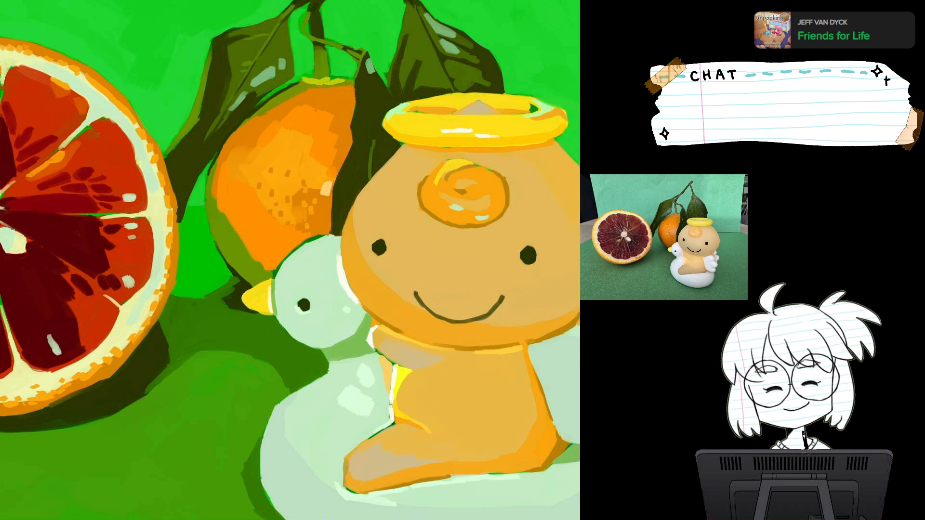
key("ctrl+minus")
key("ctrl+minus")
left_click_drag(267, 202, 205, 197)
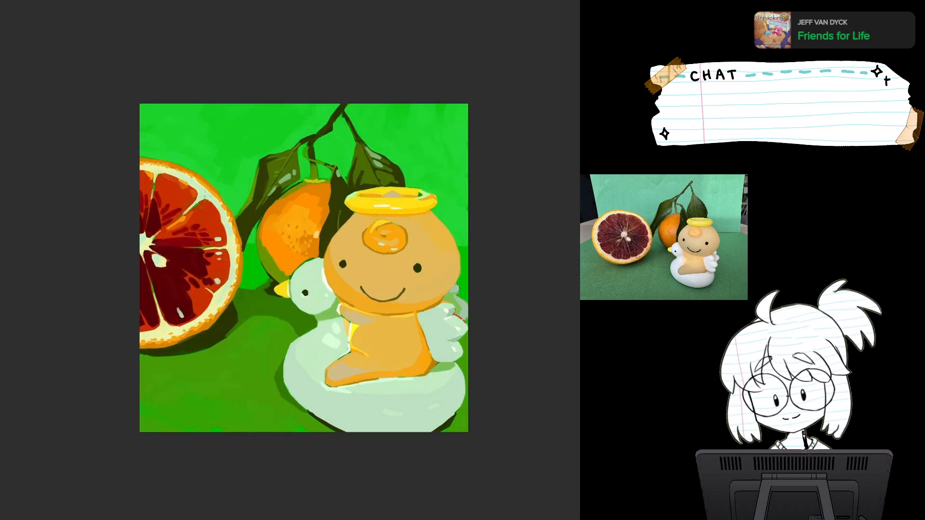
Check the whole composition normally and mirrored, and inspect the angel figurine and its surrounding backdrop up close.
key("ctrl+plus")
key("ctrl+plus")
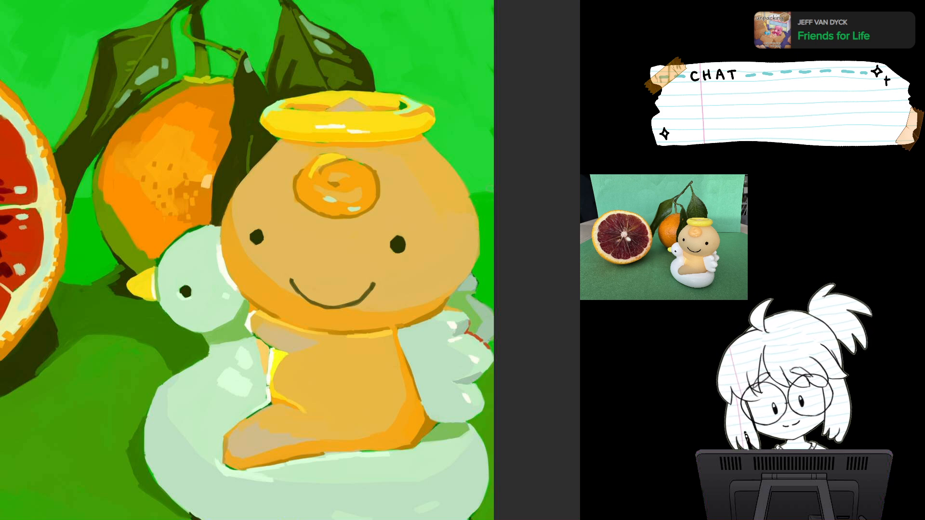
scroll(421, 277, "down", 5)
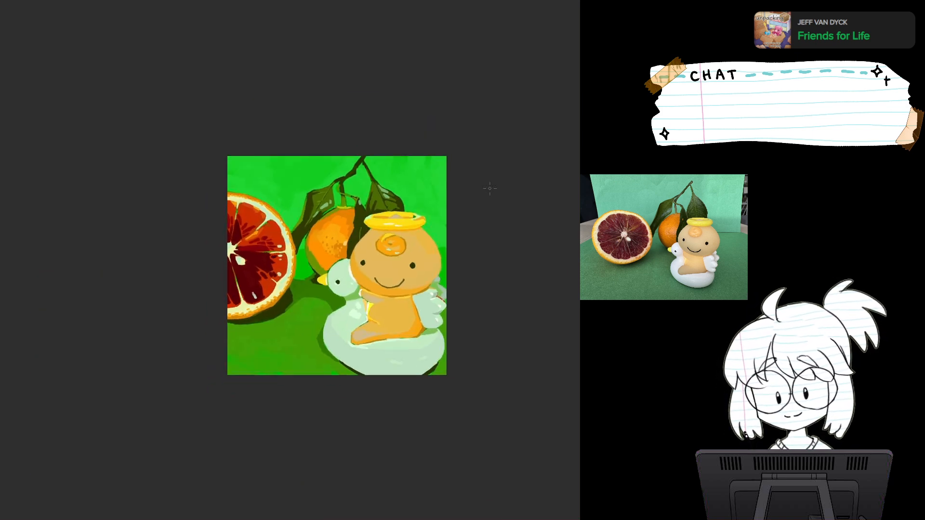
key("m")
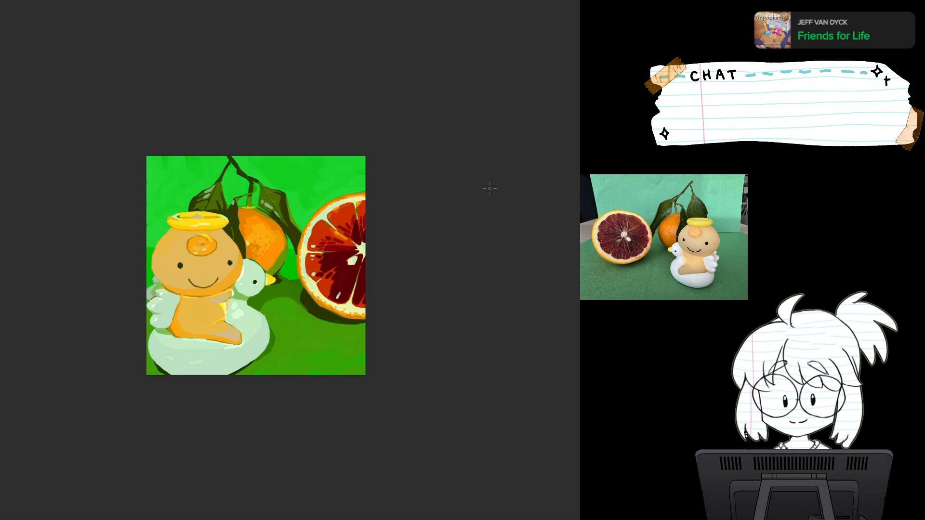
key("m")
scroll(490, 188, "up", 3)
left_click_drag(489, 188, 426, 202)
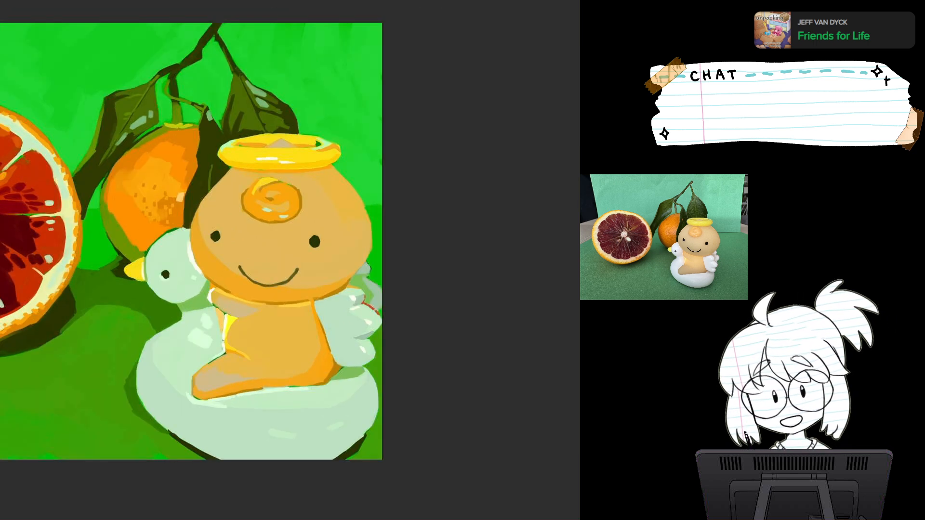
scroll(382, 331, "up", 3)
left_click_drag(290, 260, 311, 292)
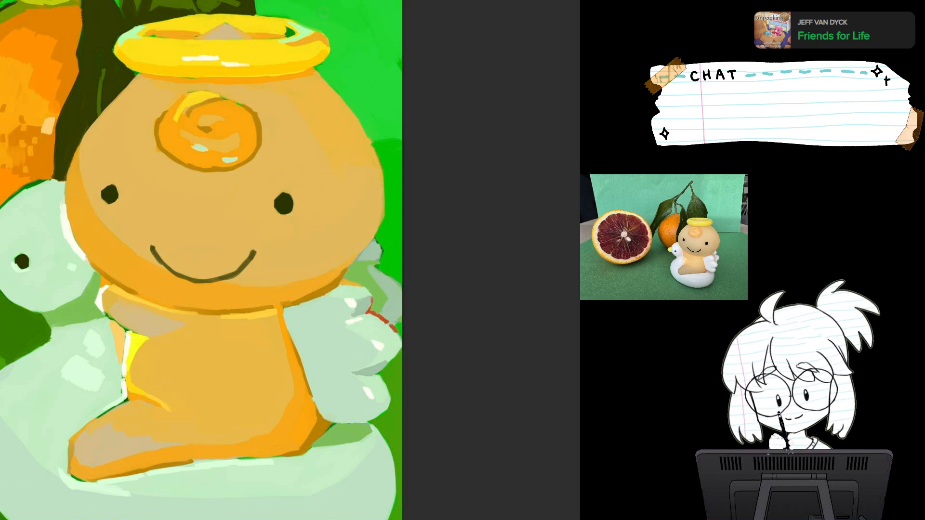
scroll(397, 268, "down", 1)
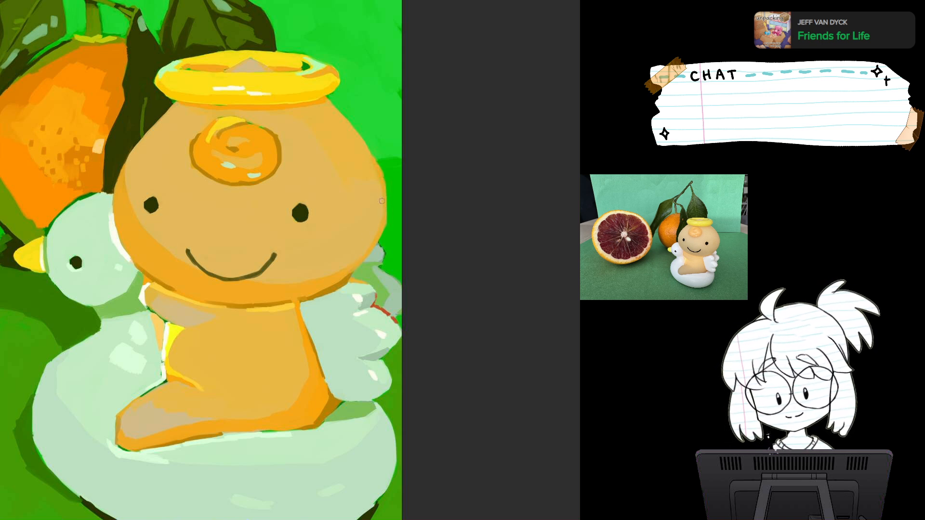
scroll(382, 201, "down", 5)
key("h")
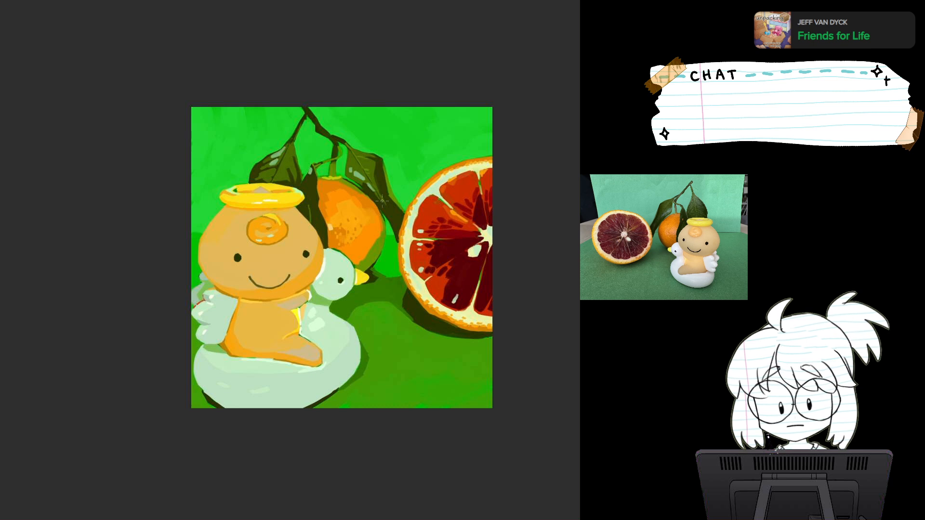
key("h")
scroll(143, 165, "up", 5)
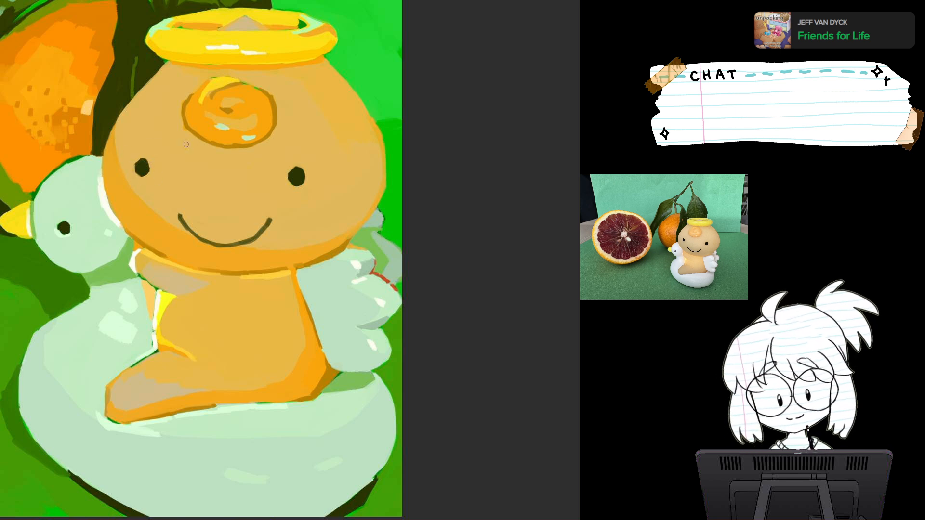
key("ctrl+minus")
key("ctrl+minus")
left_click_drag(226, 122, 187, 144)
key("h")
key("h")
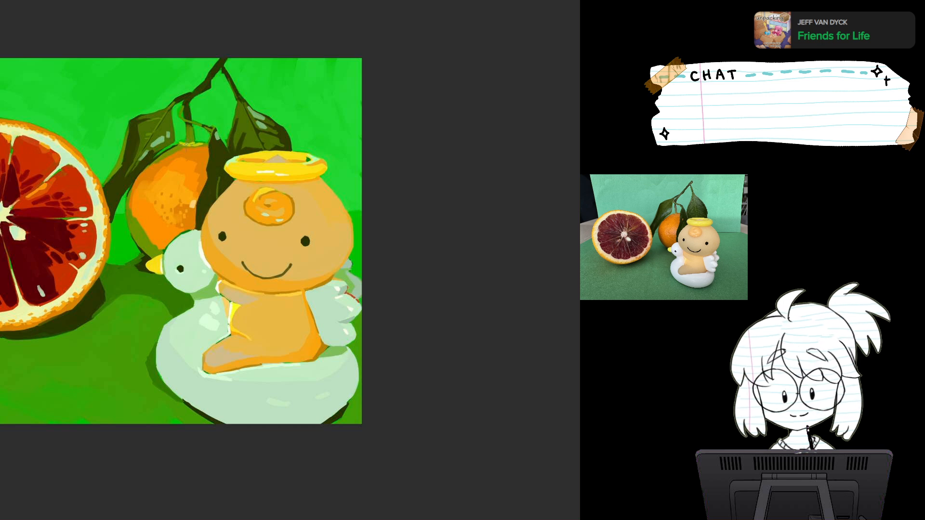
Examine the angel figurine's face, body and wings and the duck's head up close, and review the whole painting from a distance.
key("ctrl+plus")
key("ctrl+plus")
key("ctrl+plus")
left_click_drag(241, 143, 359, 188)
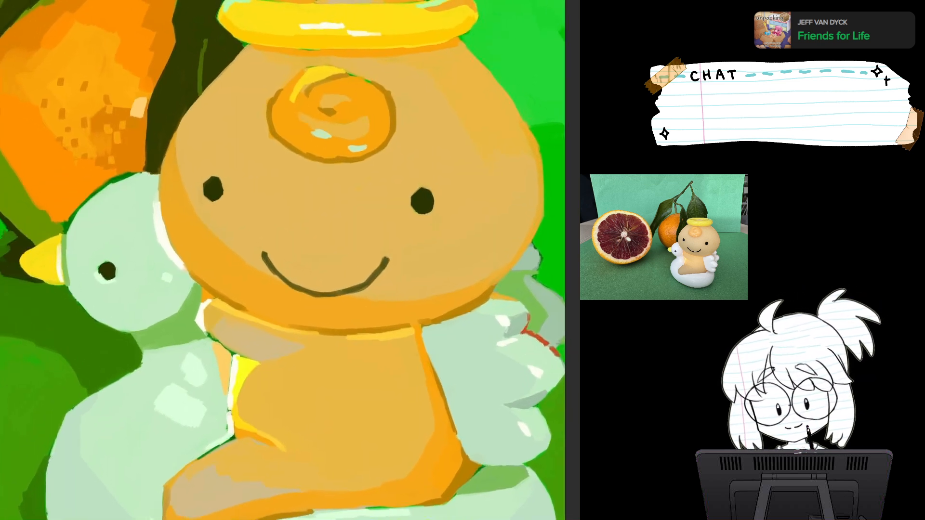
key("ctrl+minus")
key("ctrl+minus")
key("ctrl+minus")
key("ctrl+minus")
left_click_drag(254, 180, 186, 144)
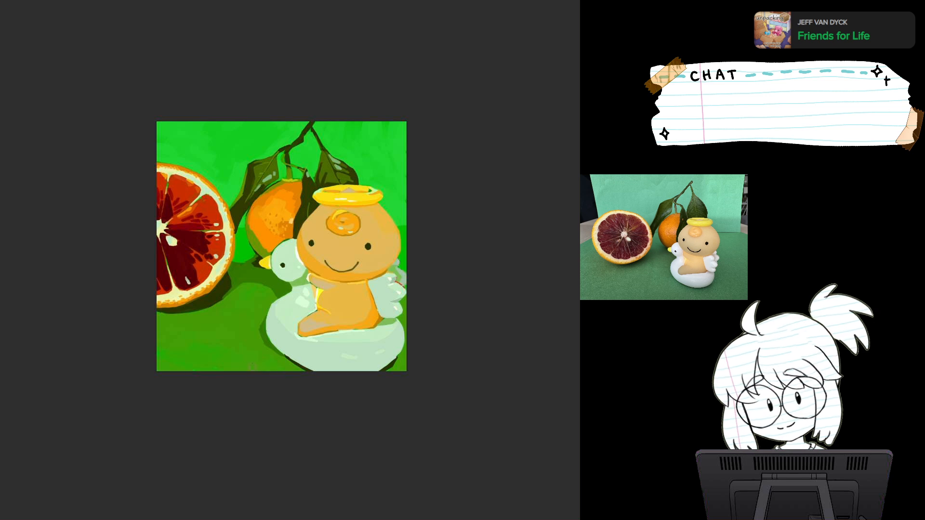
Sign the painting in small, faint dark green handwriting on the tabletop just below the duck's shadow, with the artist's handle followed by "20".
key("ctrl+plus")
key("ctrl+plus")
mouse_move(252, 376)
left_mouse_down()
mouse_move(306, 327)
mouse_move(325, 340)
mouse_move(367, 302)
mouse_move(332, 248)
left_mouse_up()
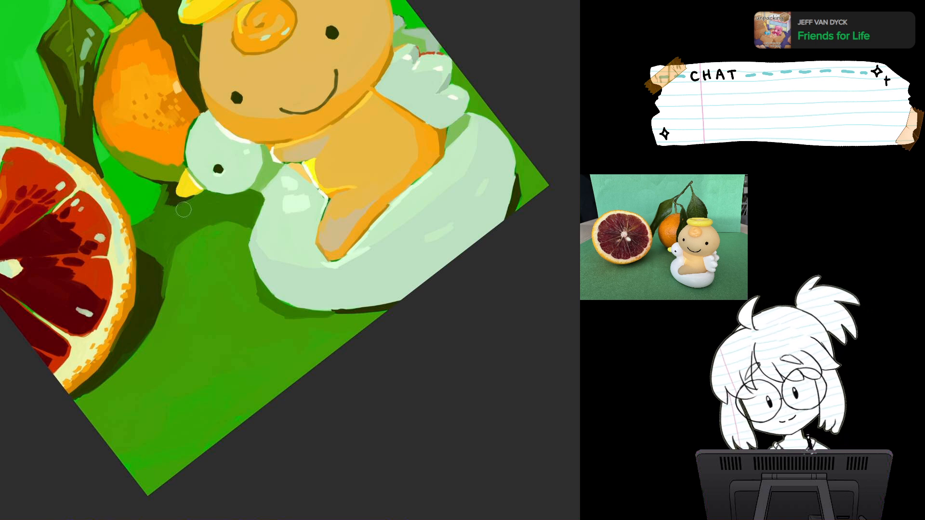
scroll(307, 292, "up", 4)
left_click_drag(306, 292, 213, 221)
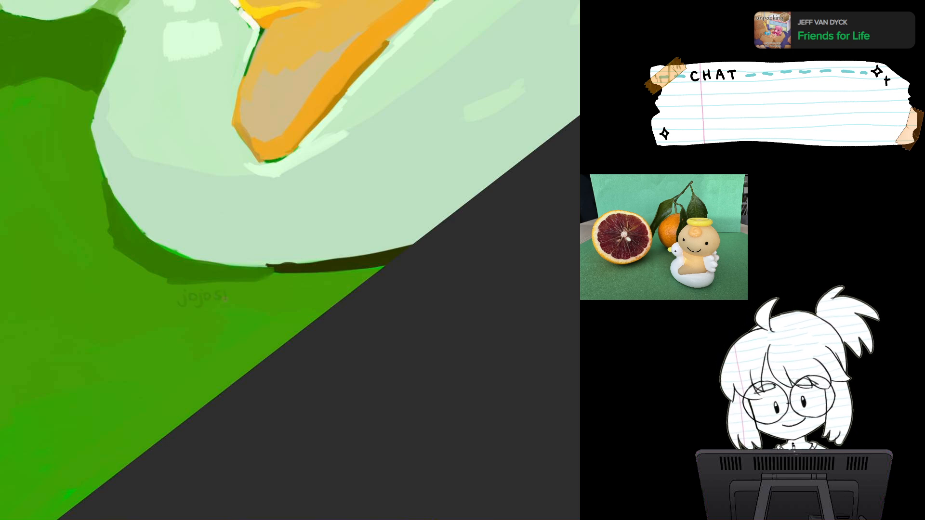
left_click_drag(264, 290, 272, 296)
left_click_drag(278, 288, 277, 288)
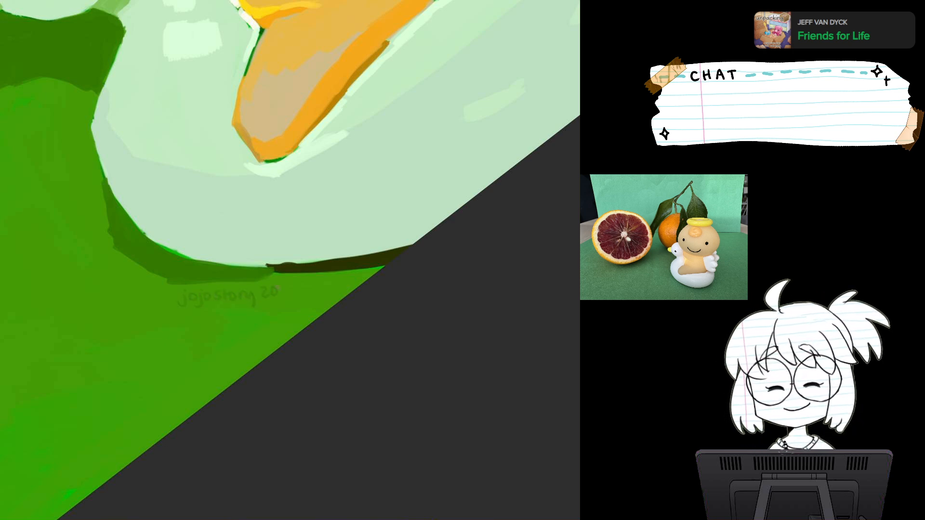
scroll(295, 287, "down", 5)
mouse_move(302, 120)
left_mouse_down()
mouse_move(392, 79)
mouse_move(266, 233)
left_mouse_up()
key("Escape")
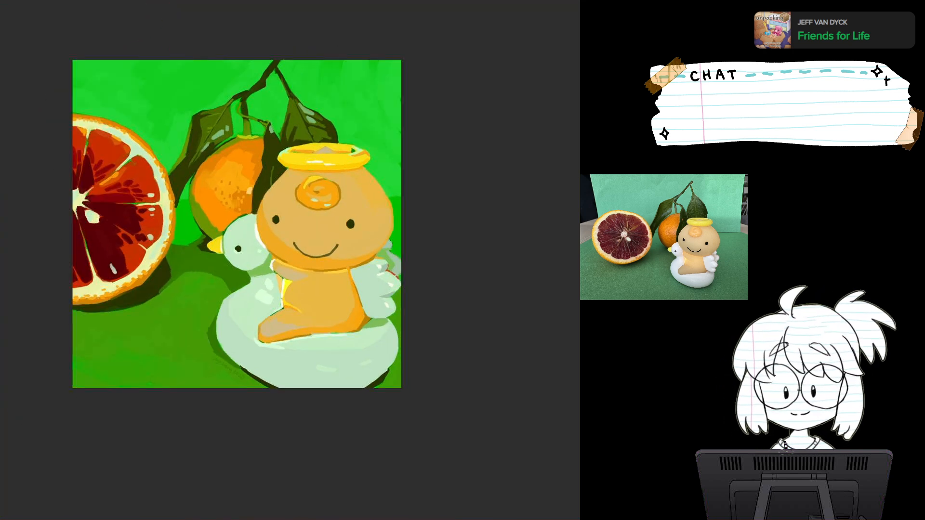
scroll(237, 224, "down", 2)
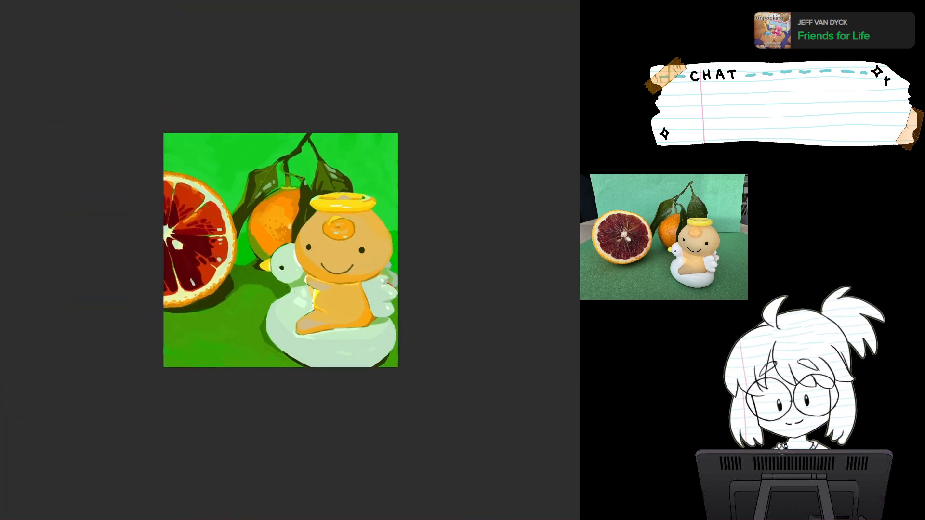